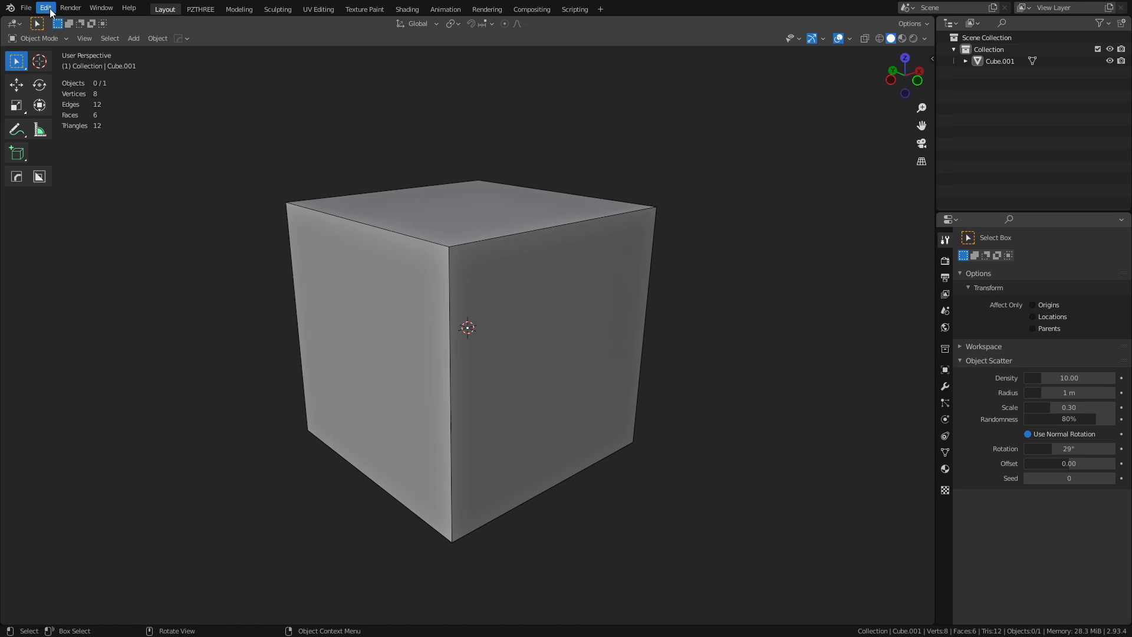
Step: Look up the Unity FBX format add-on in the preferences by searching "uni", and close the preferences
click(50, 11)
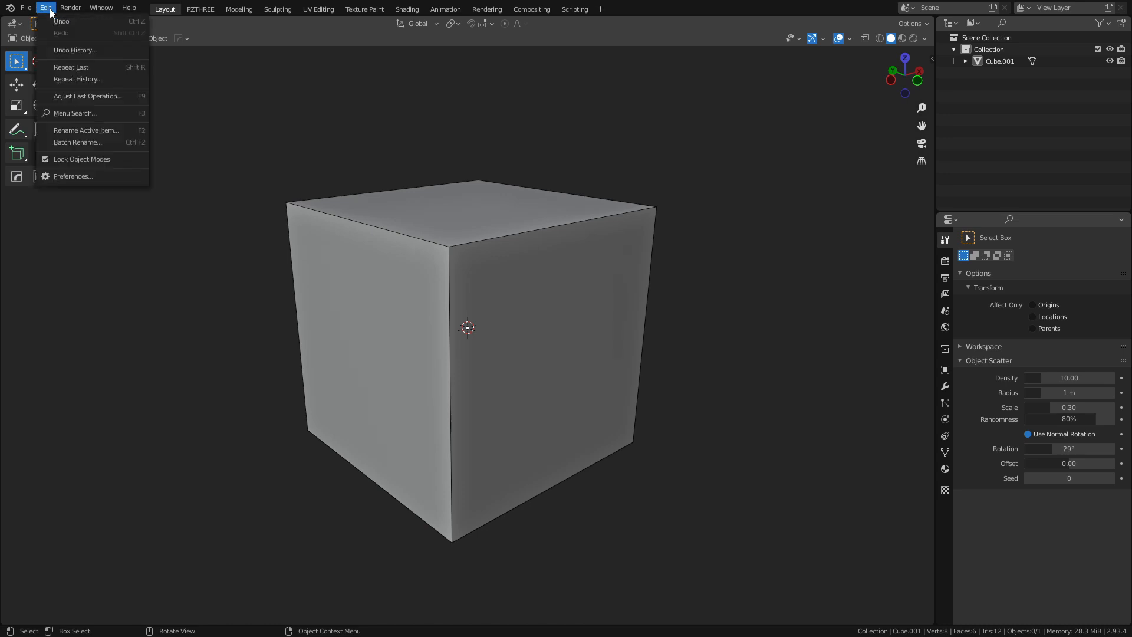
click(97, 175)
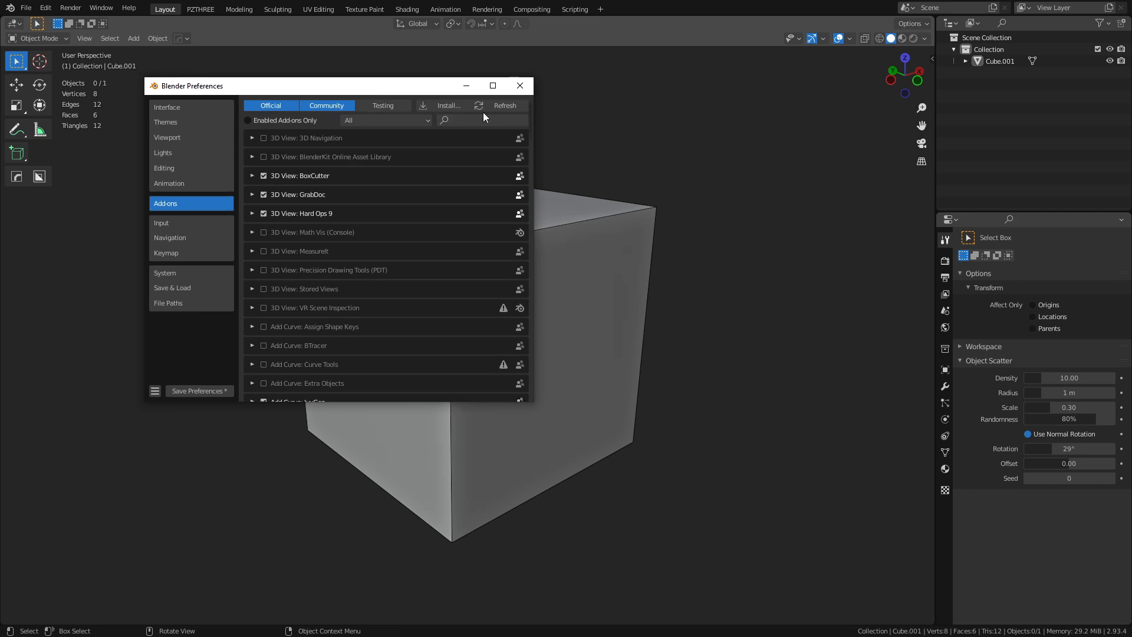
click(482, 119)
text(uni)
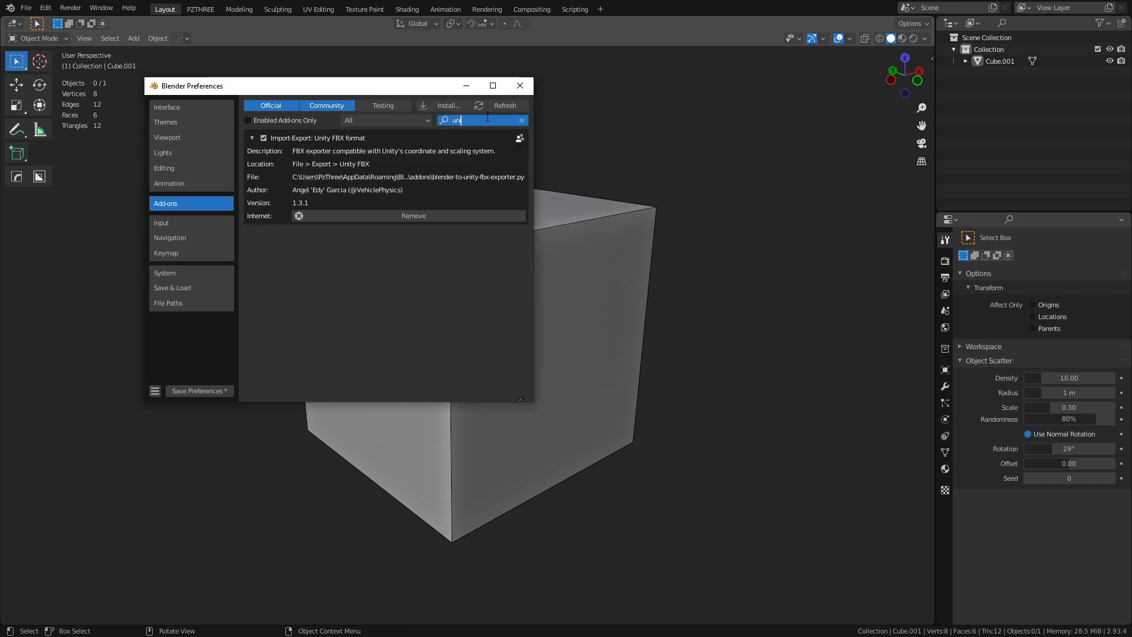
key(Return)
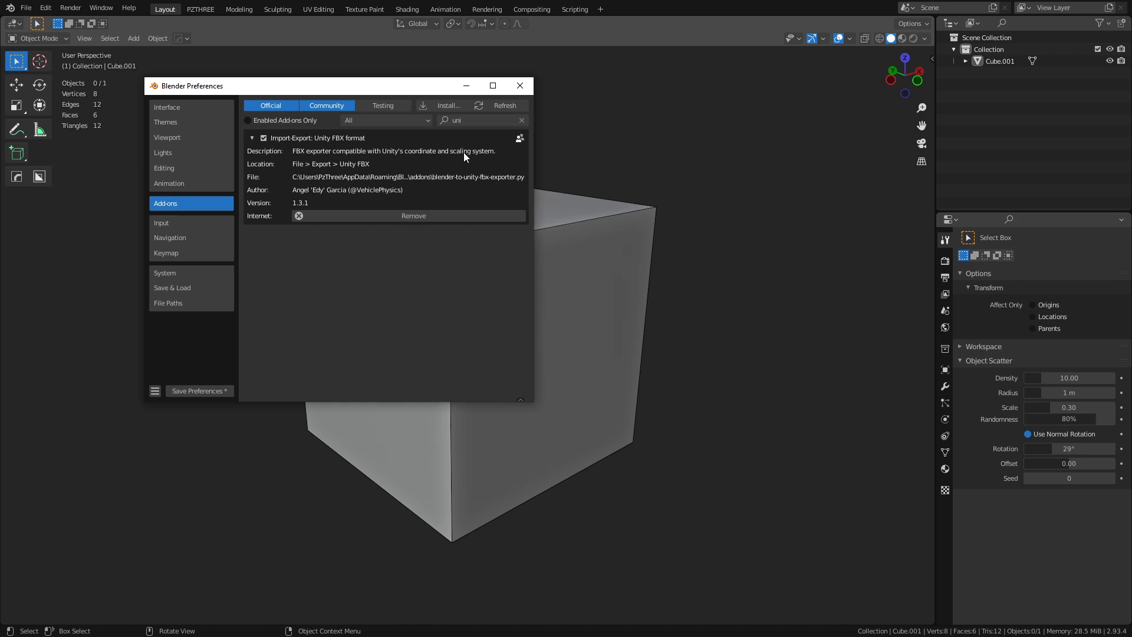
click(520, 86)
Step: Find the Unity FBX (.fbx) export command and check its Quick Favorites option
click(27, 8)
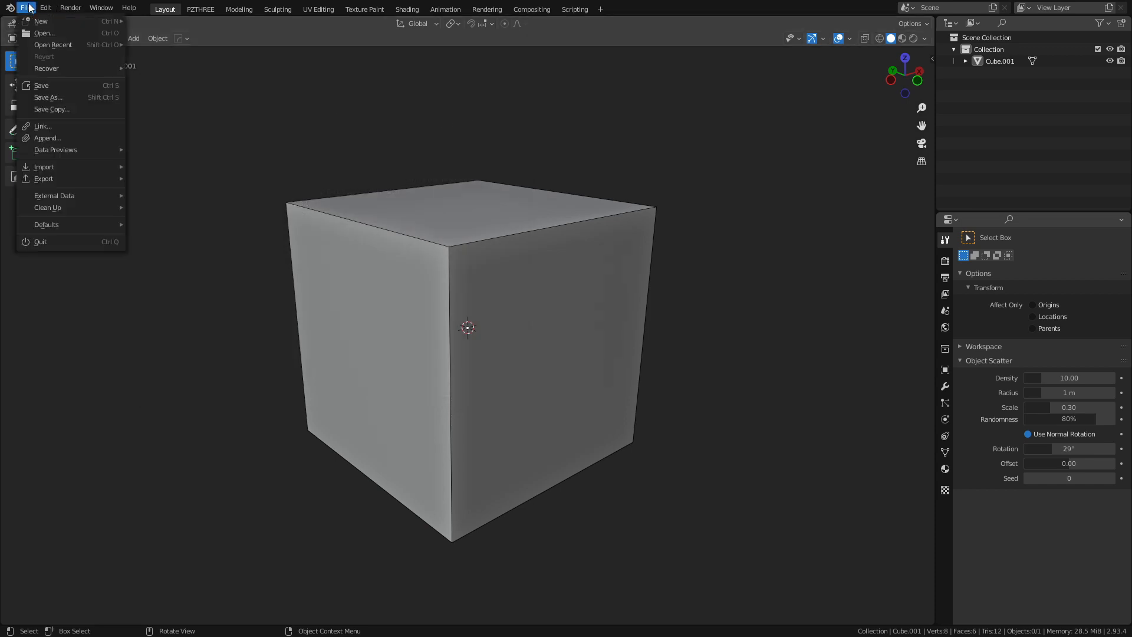
mouse_move(90, 178)
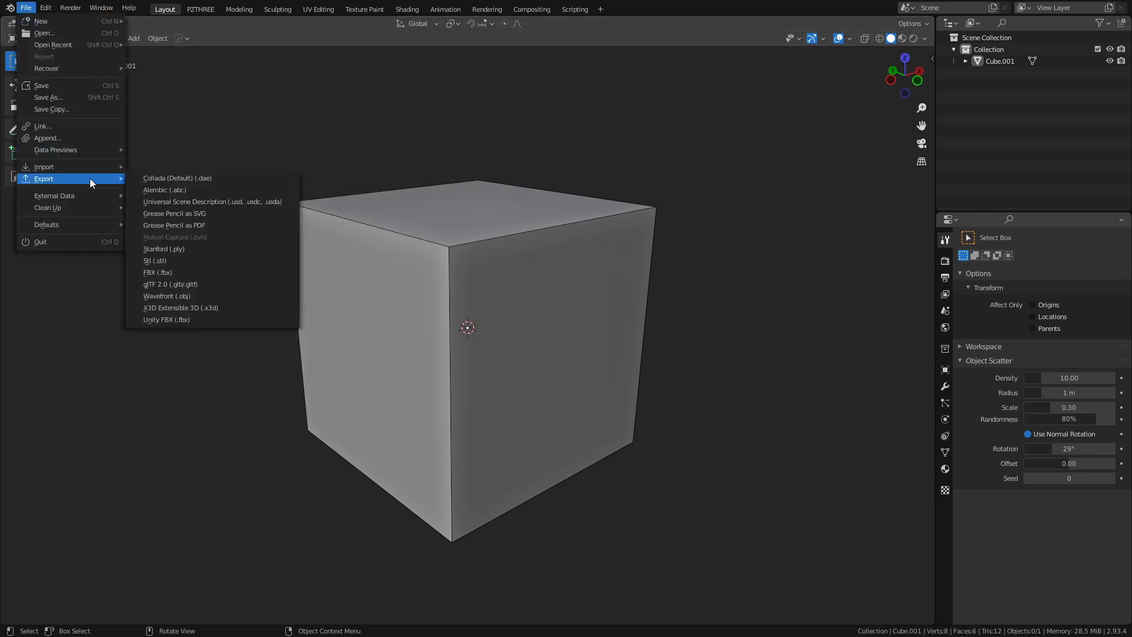
right_click(196, 321)
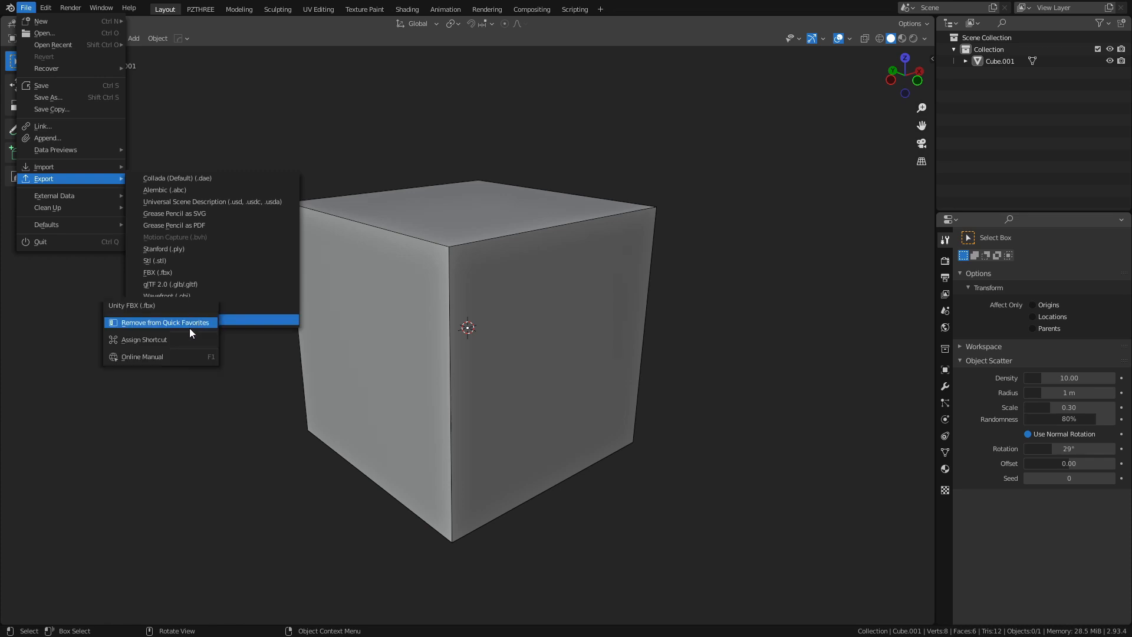
Step: Open the Unity FBX export from Quick Favorites, enable Selected Objects Only and cancel the export
key(q)
mouse_move(495, 286)
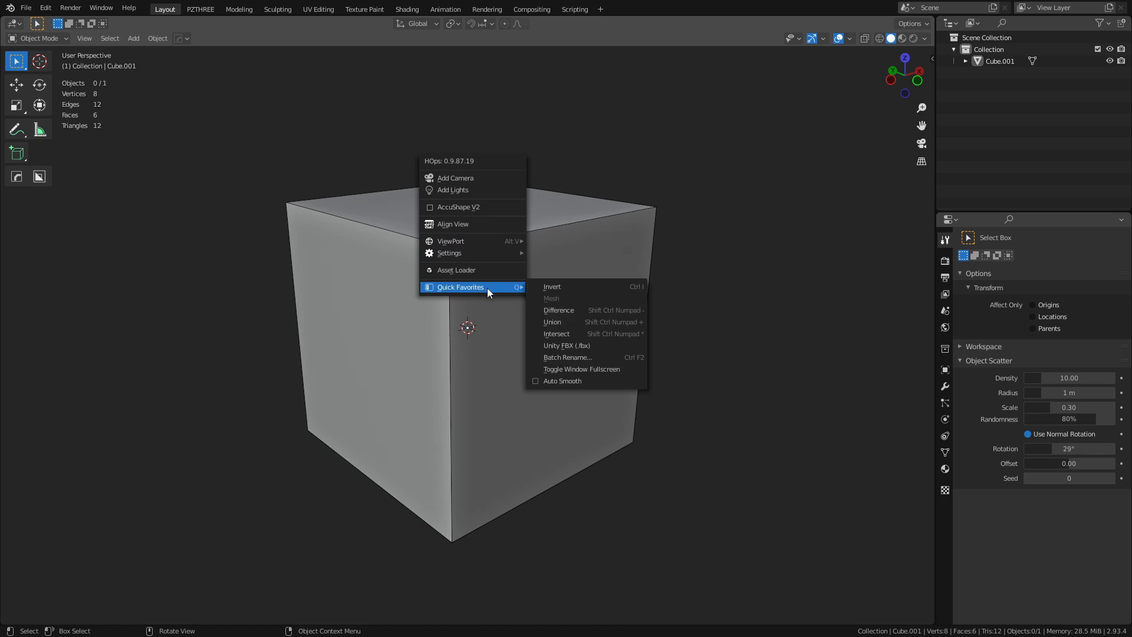
click(578, 348)
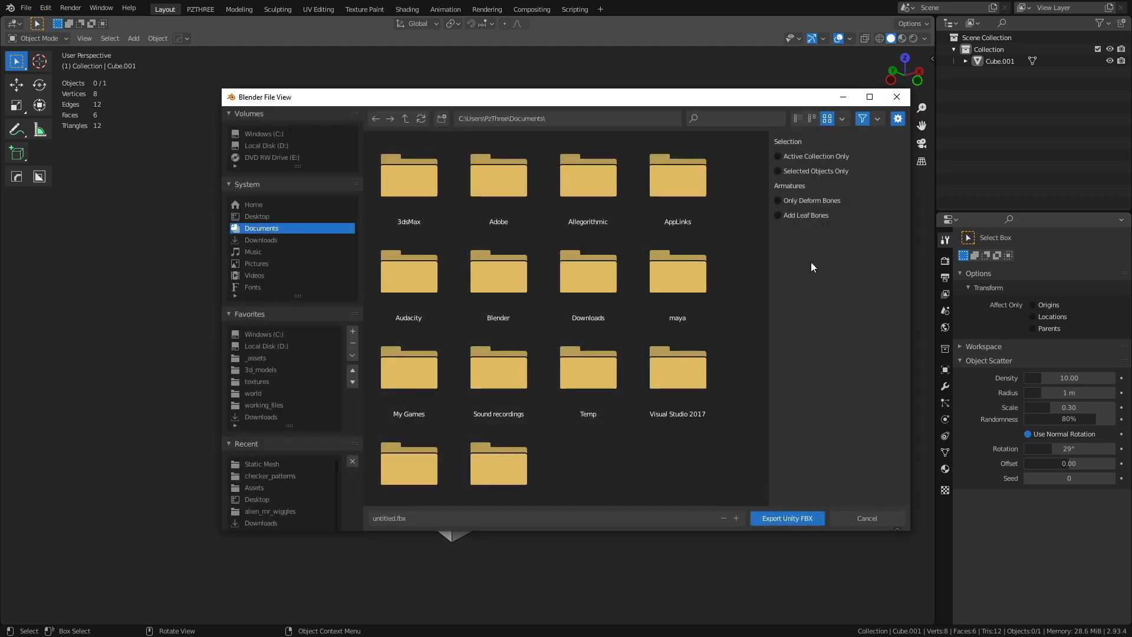
click(807, 171)
click(872, 516)
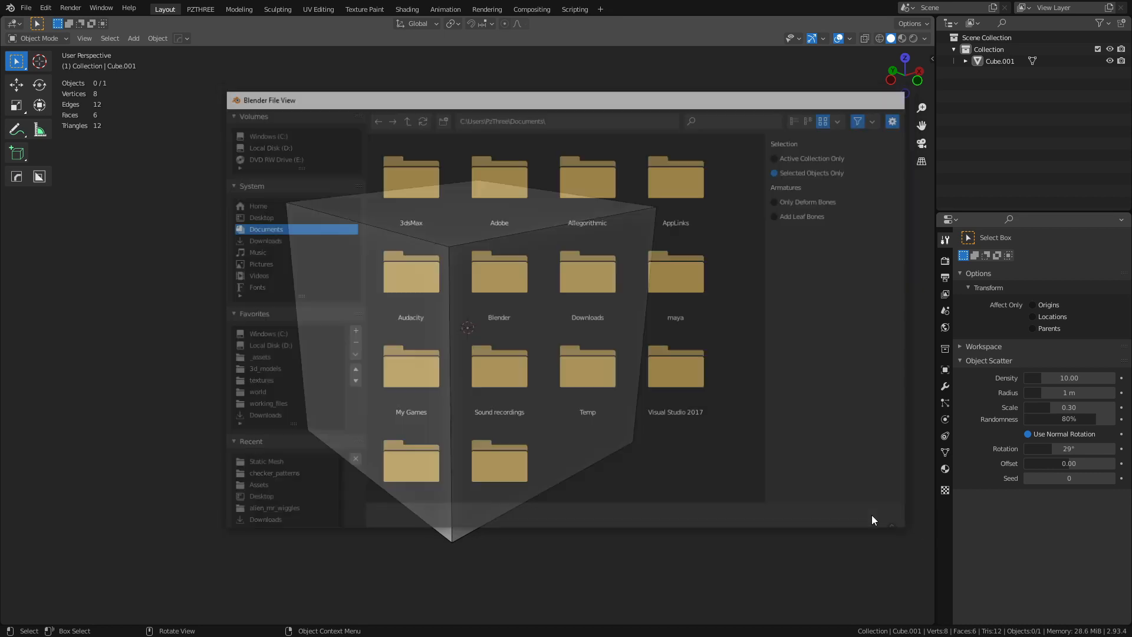
Step: Select the cube and create a new material for it
click(507, 407)
mouse_move(543, 352)
middle_down()
mouse_move(498, 364)
mouse_move(539, 365)
middle_up()
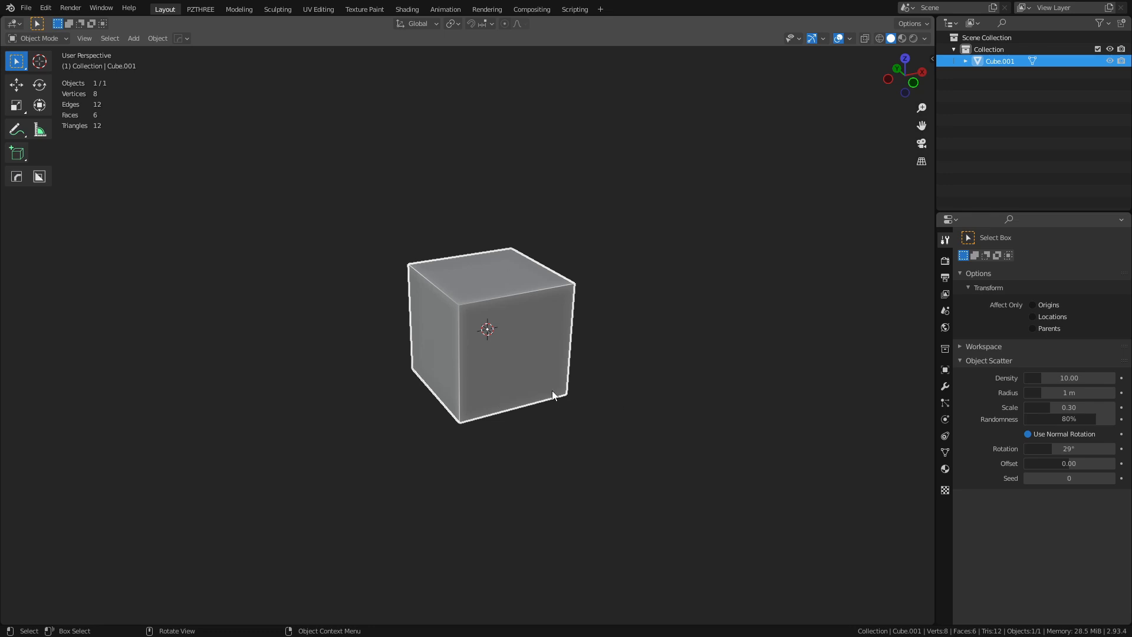
key(ctrl+Tab)
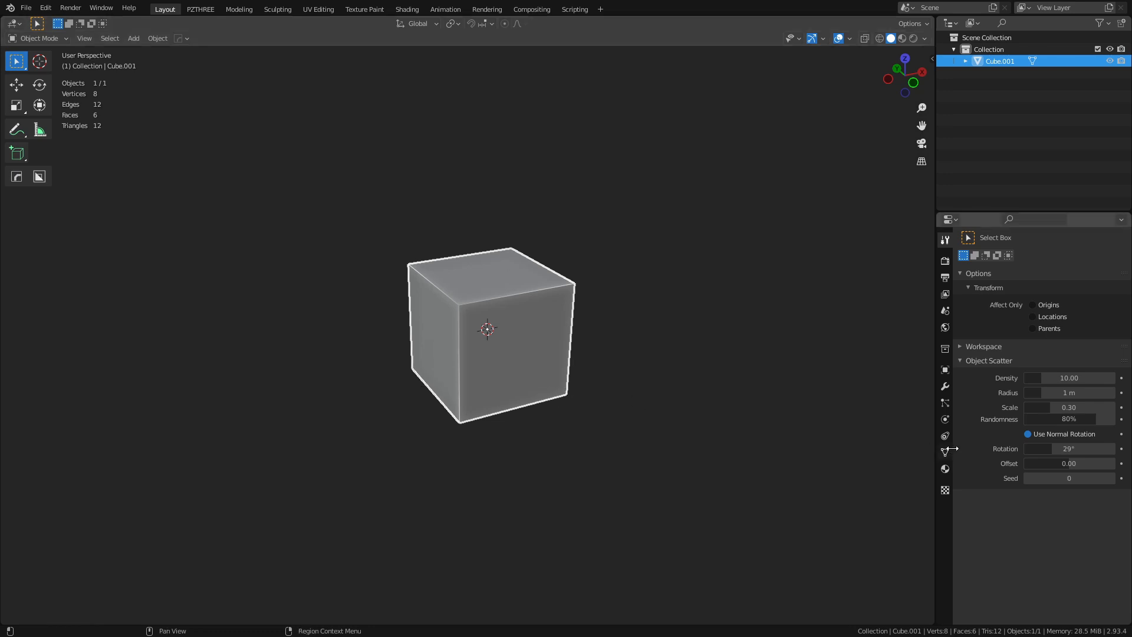
click(945, 469)
click(1001, 307)
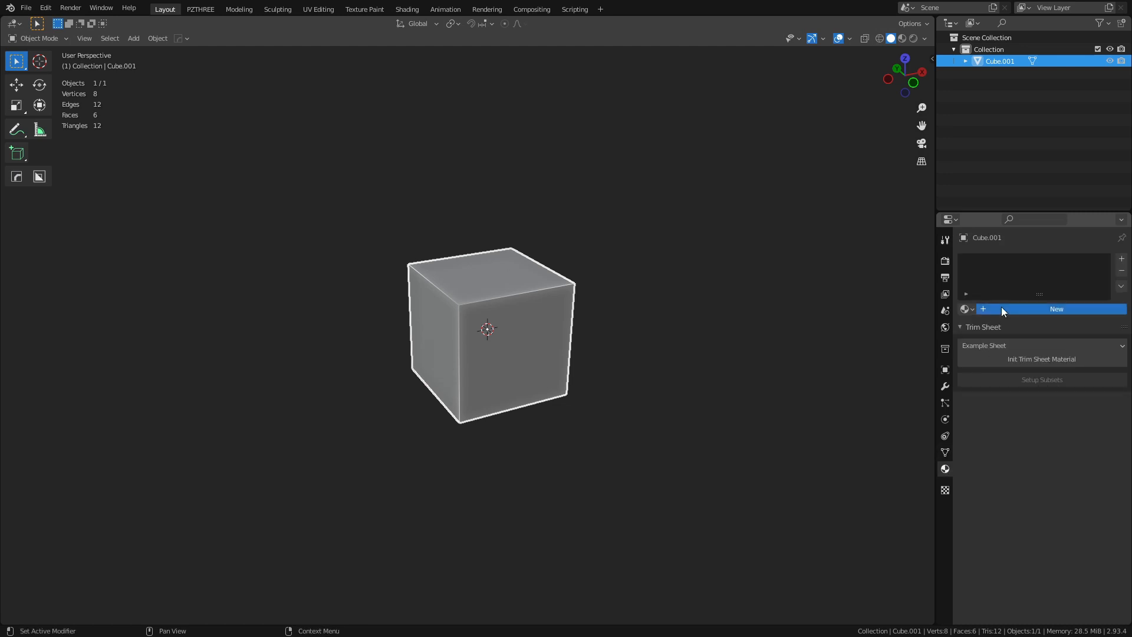
Step: Assign the image texture grey_1024.png from the textures checker_patterns folder to the material's Base Color
click(1028, 430)
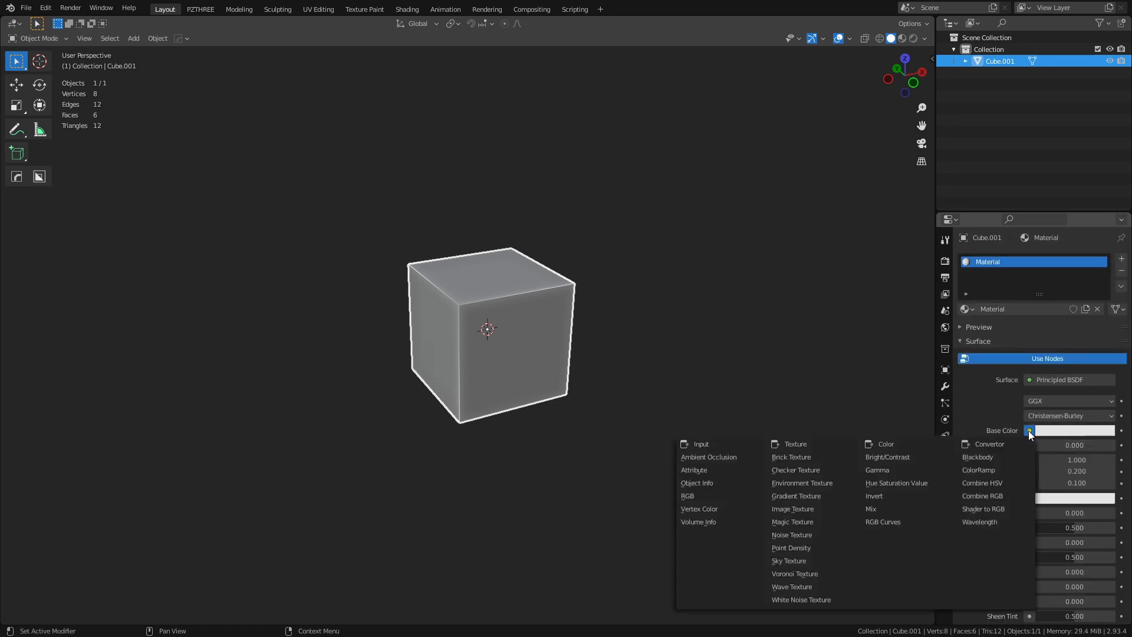
click(808, 508)
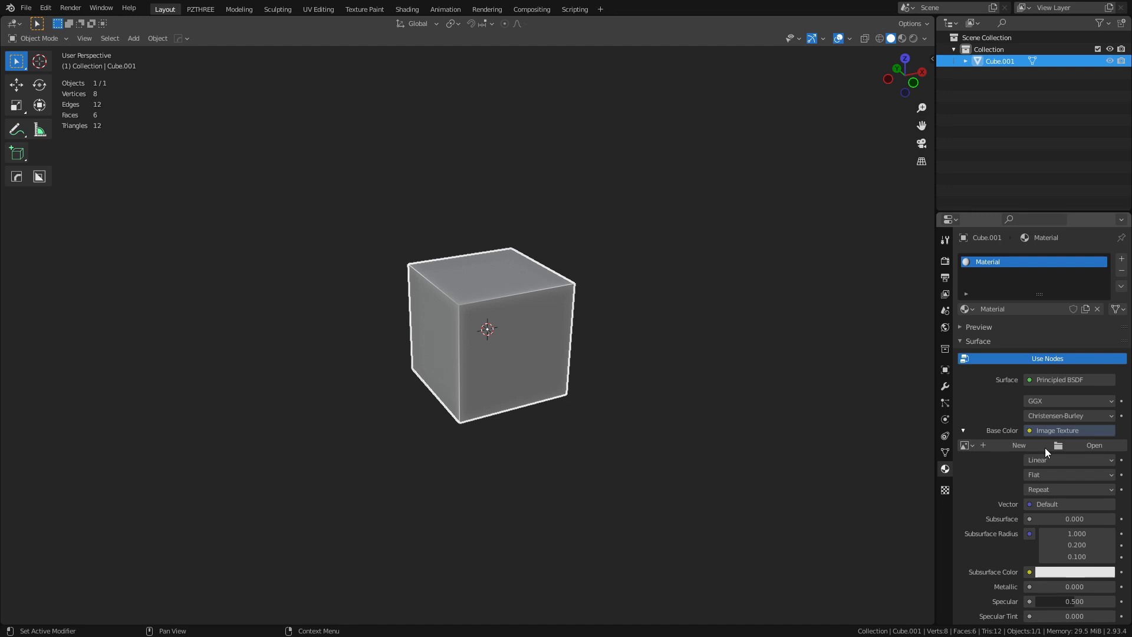
click(1083, 444)
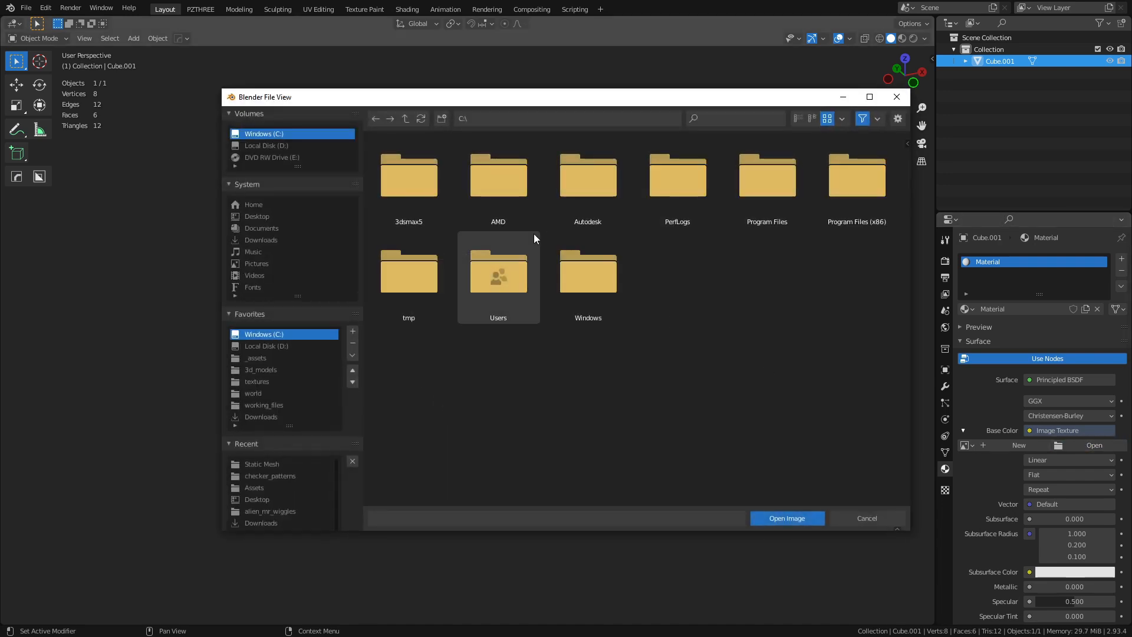
click(264, 383)
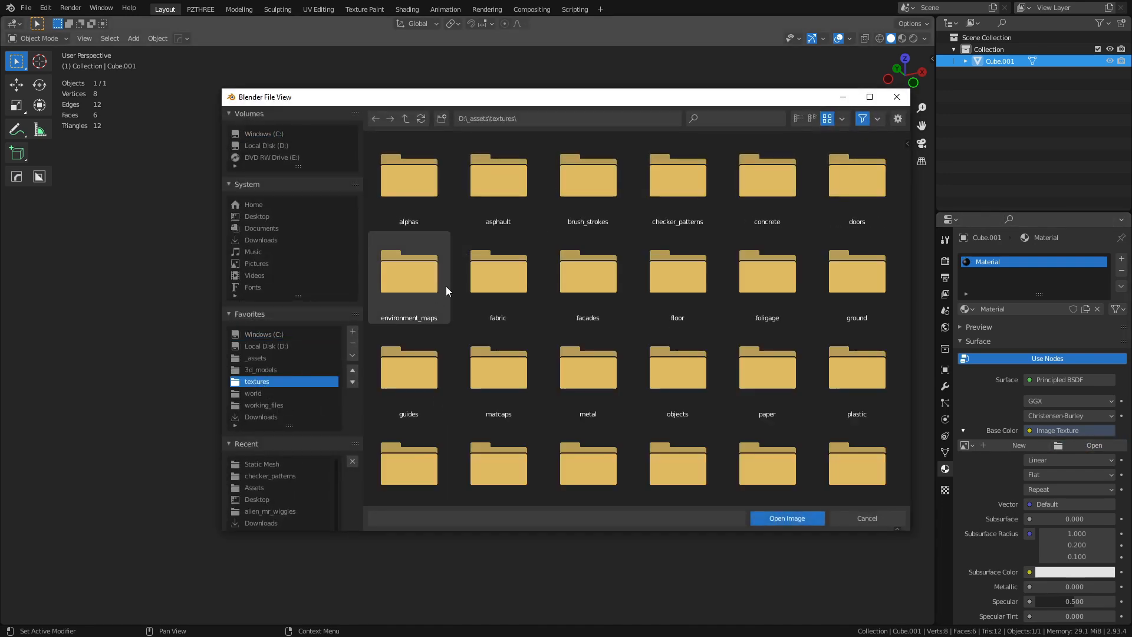
double_click(691, 201)
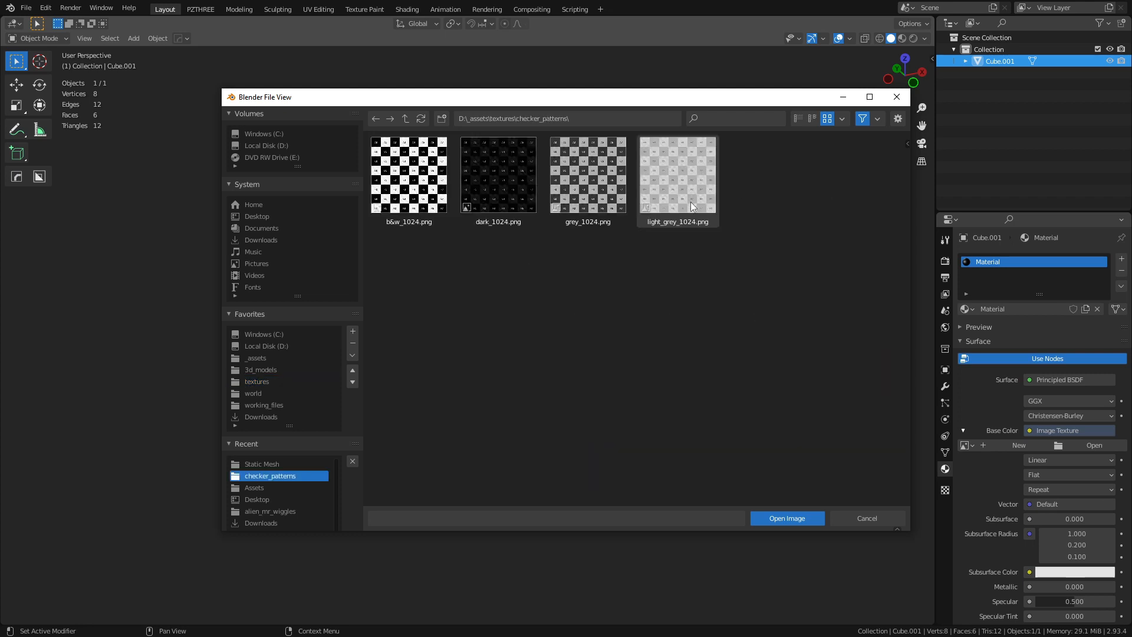
double_click(566, 190)
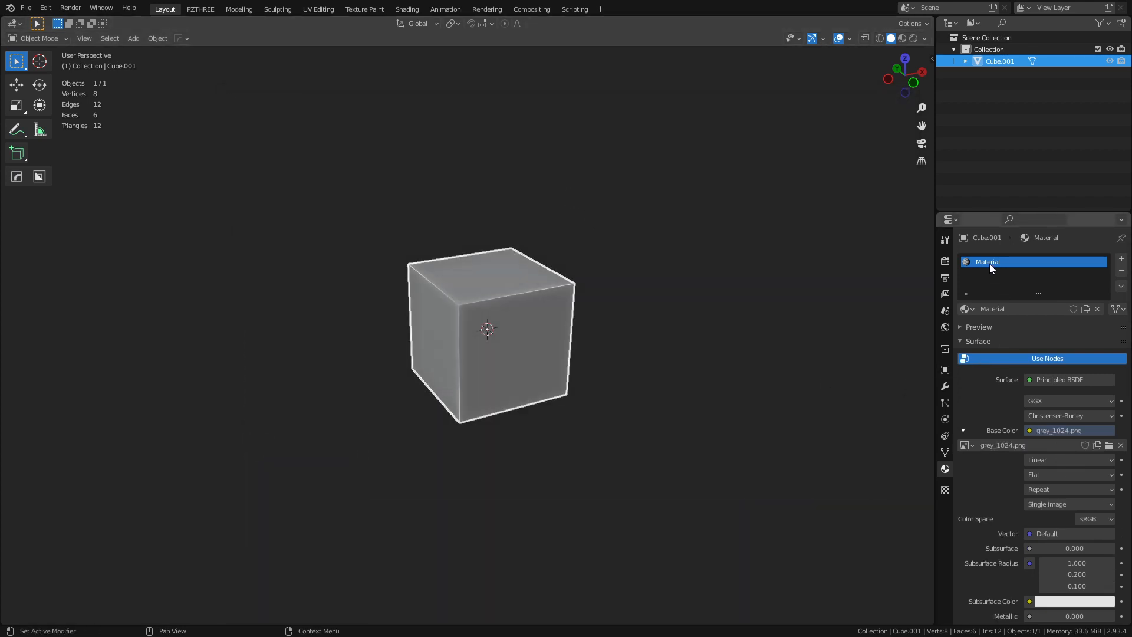
Step: Rename the new material checker_material and the mesh object cube
text(checker_material)
key(Return)
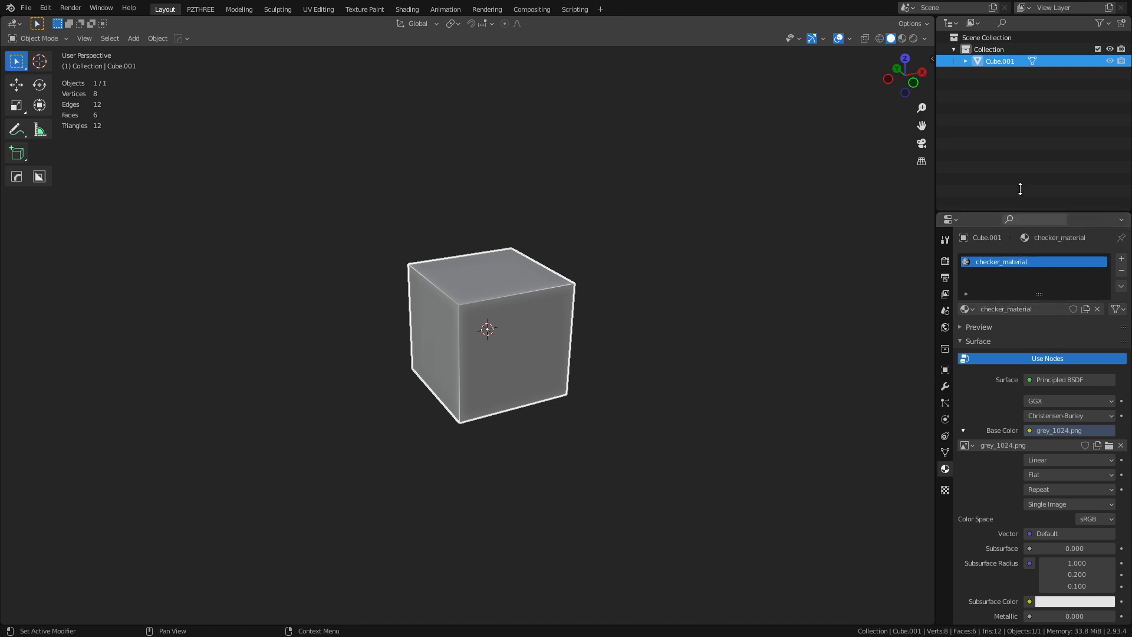
double_click(999, 62)
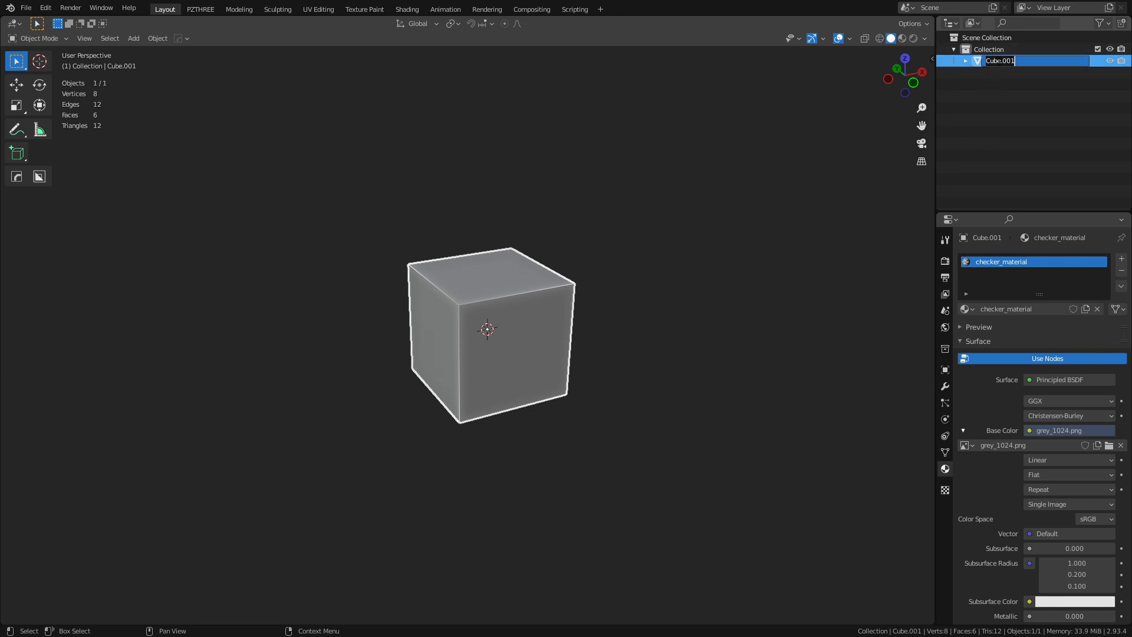
text(cube)
key(Return)
Step: Set the solid viewport shading color to Texture so the checker pattern shows on the cube, and collapse the Base Color texture settings
scroll(606, 328, up, 2)
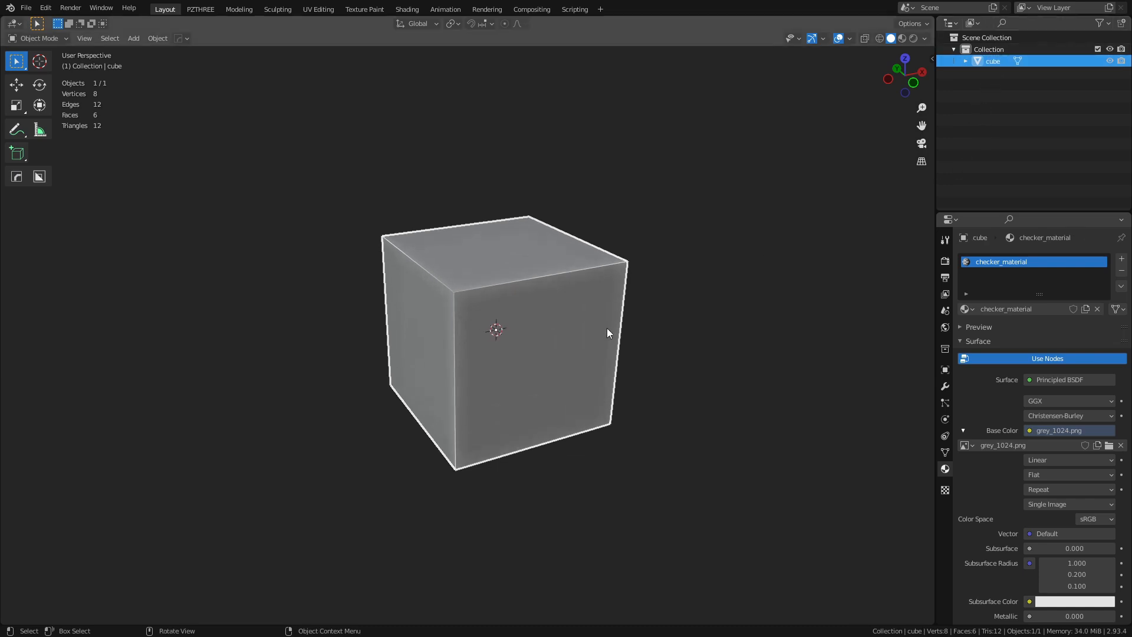
middle_drag(603, 333, 608, 332)
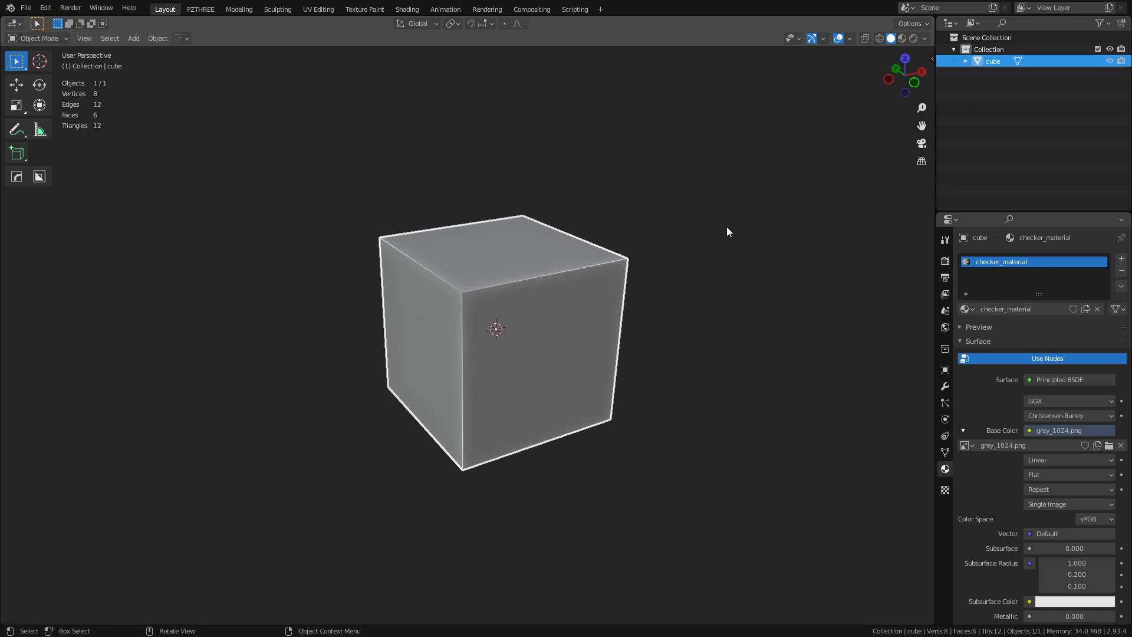
click(924, 38)
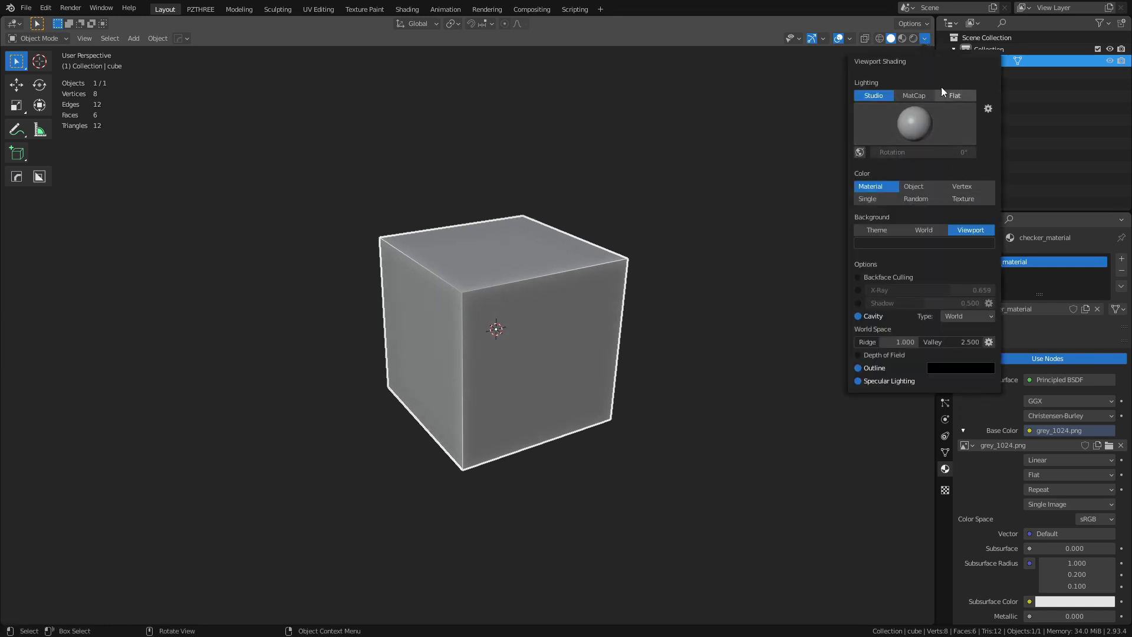
click(925, 38)
click(925, 39)
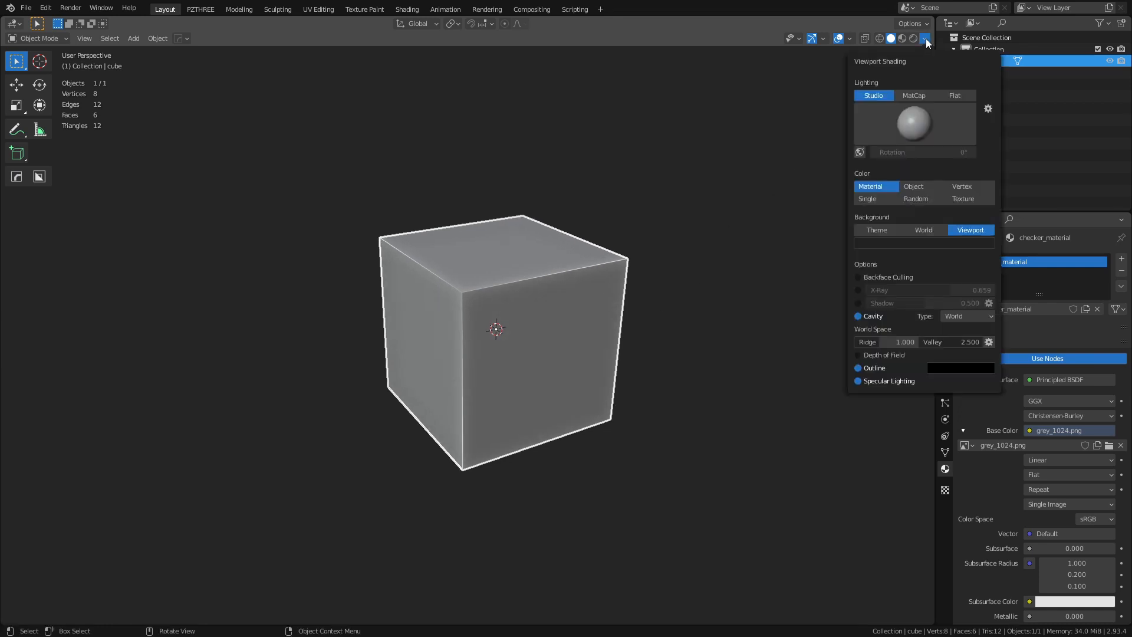
click(971, 200)
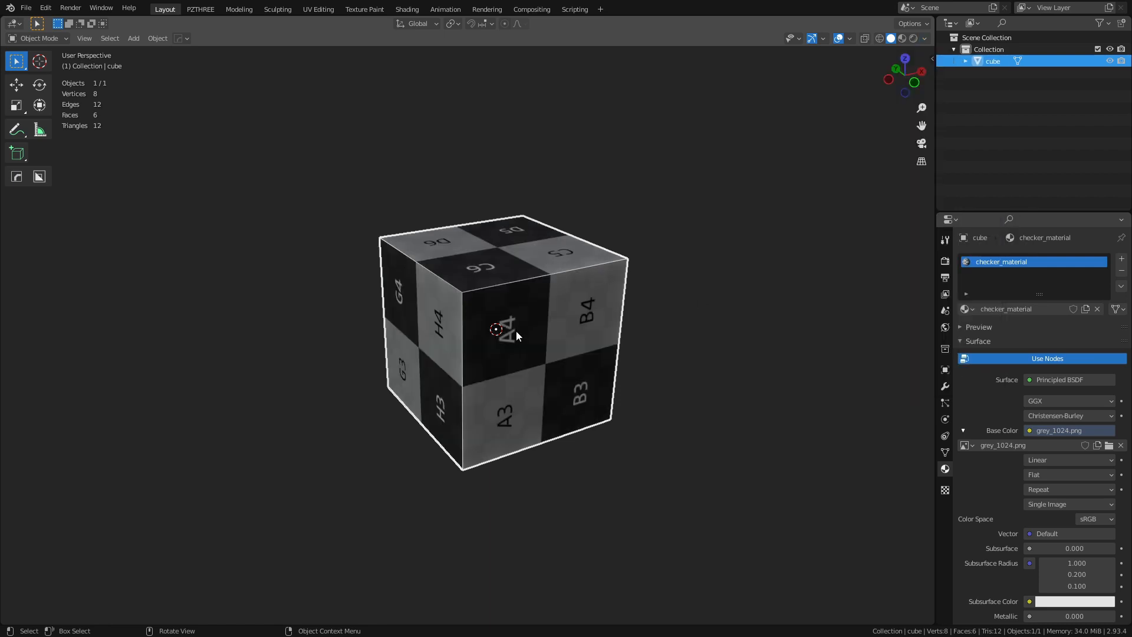
middle_drag(463, 326, 791, 425)
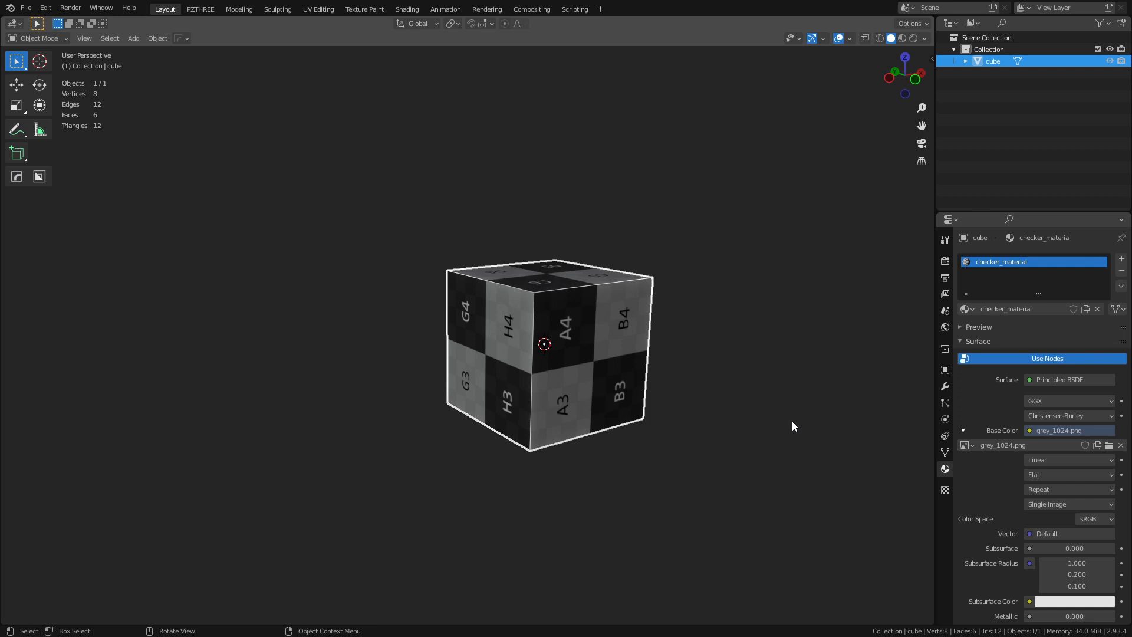
click(964, 430)
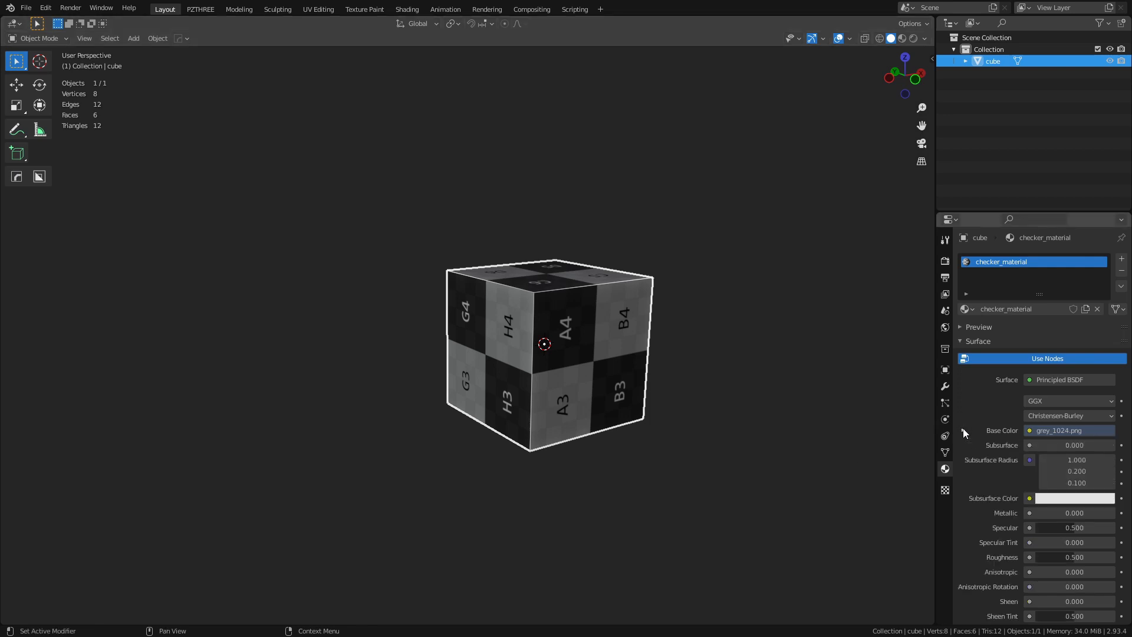
Step: Reselect the cube, show its transform values and apply its rotation and scale
click(693, 377)
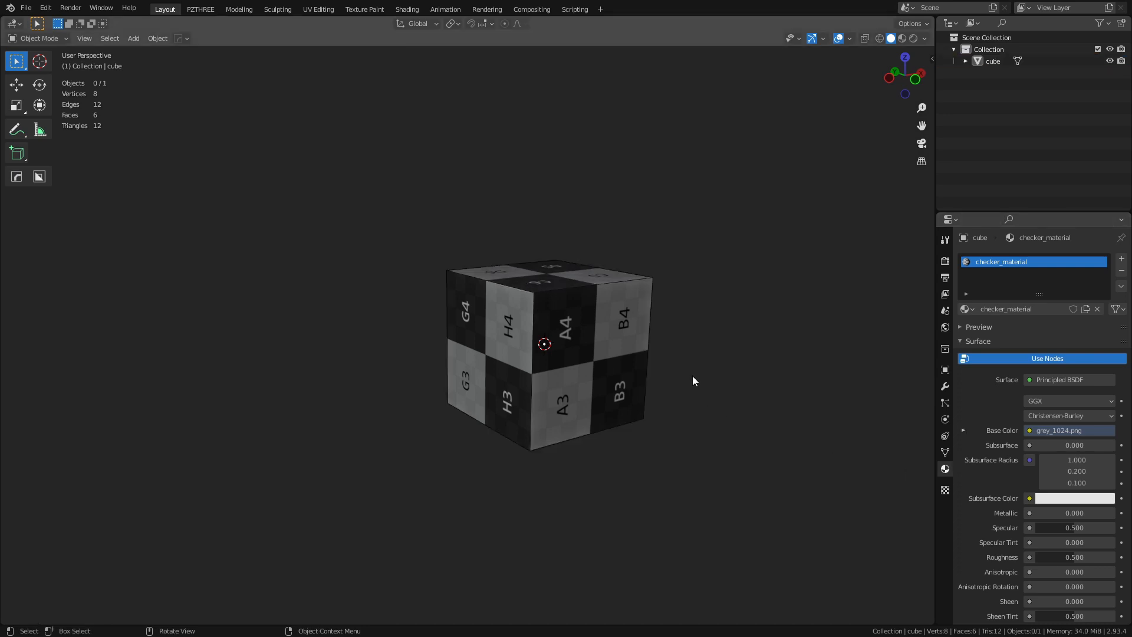
click(639, 349)
shift+middle_drag(639, 345, 593, 339)
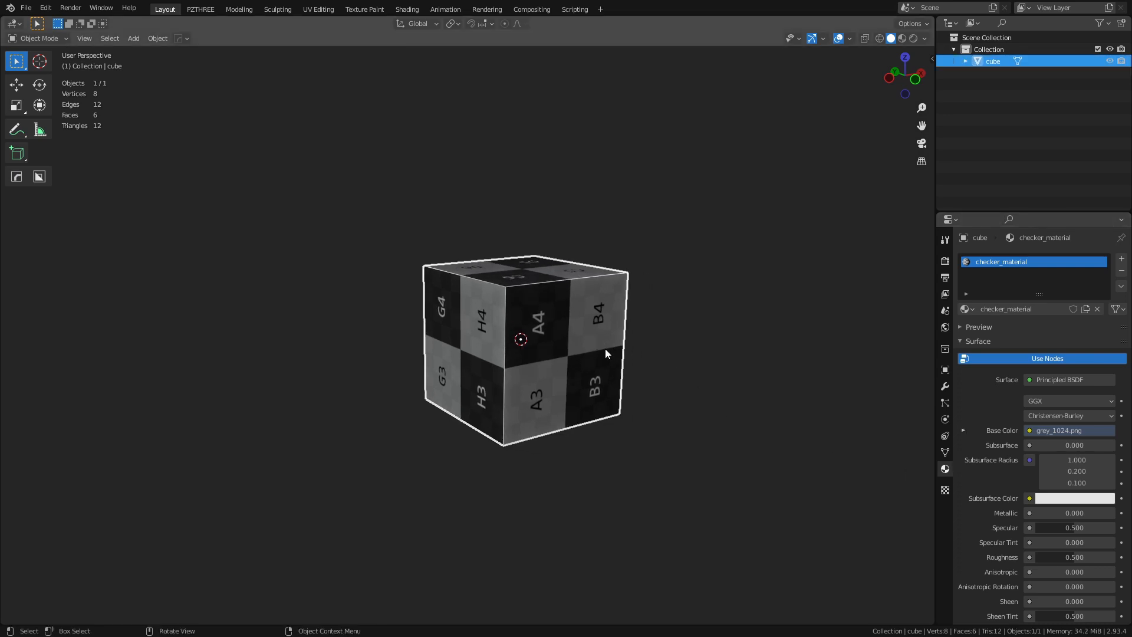
key(n)
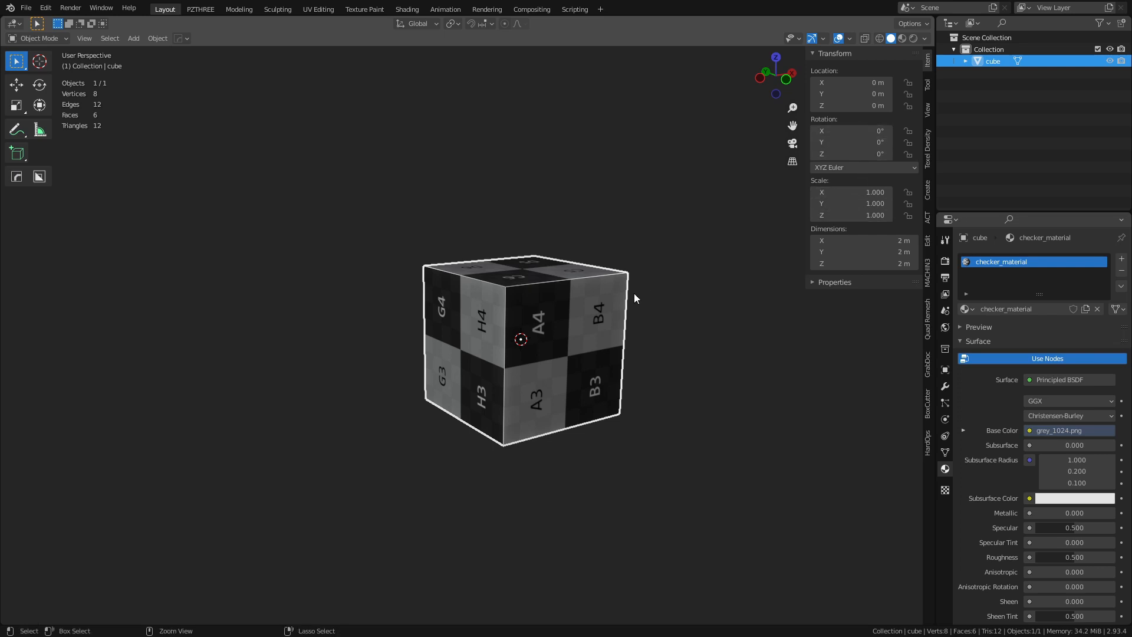
key(ctrl+a)
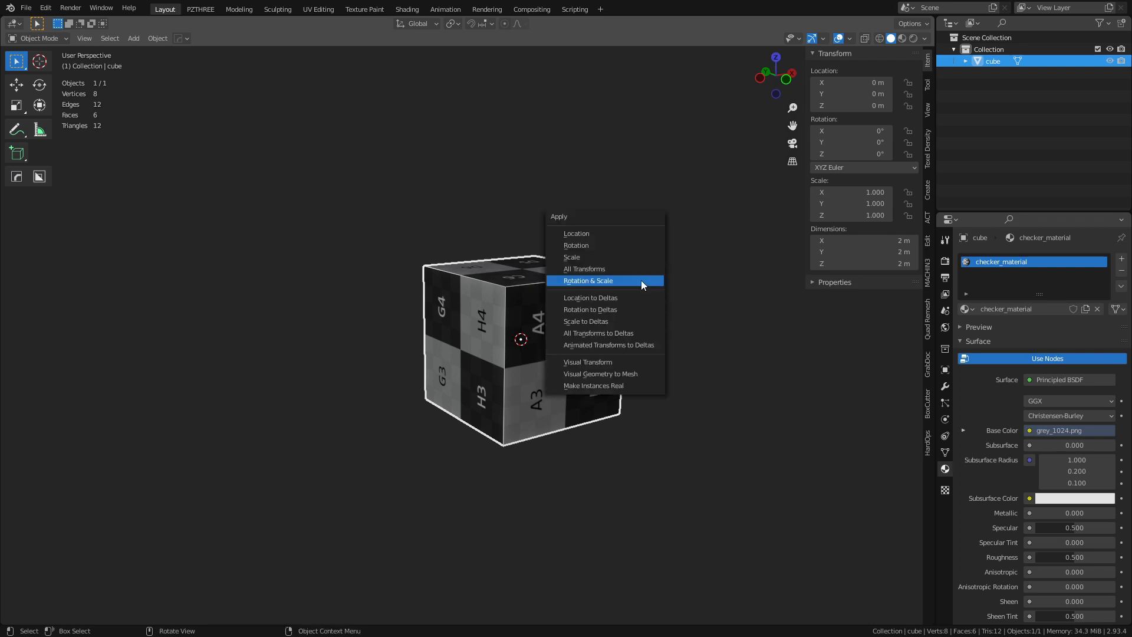
click(642, 280)
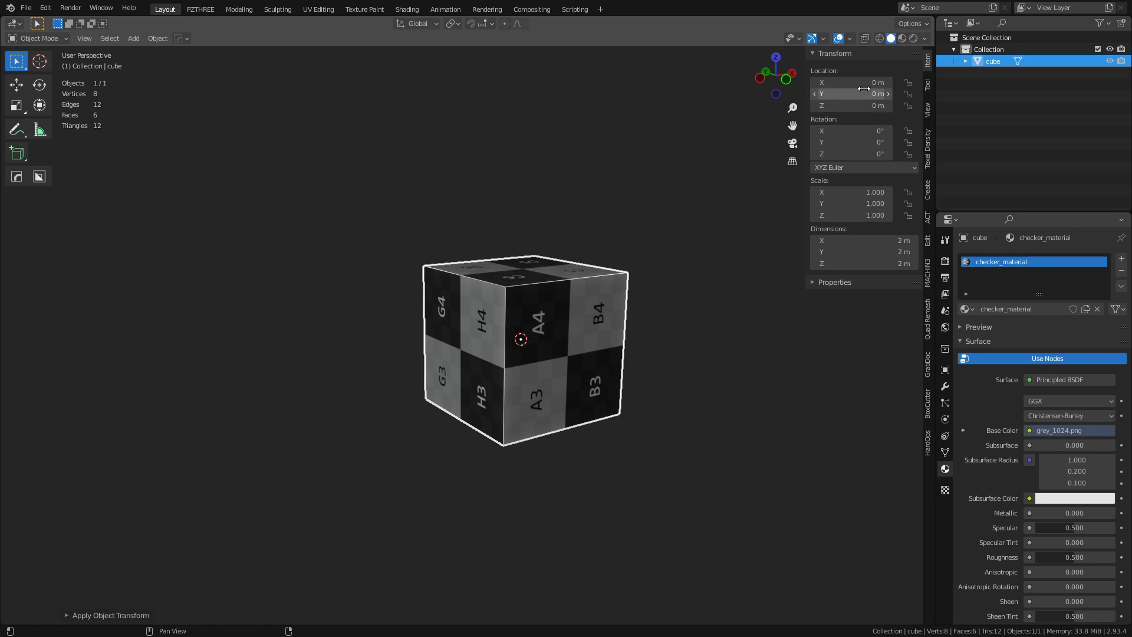
Step: Move the cube to about X -3.3 m, Y 2.42 m, Z 1.13 m and select one of its bottom corner vertices in Edit Mode
drag(599, 341, 289, 263)
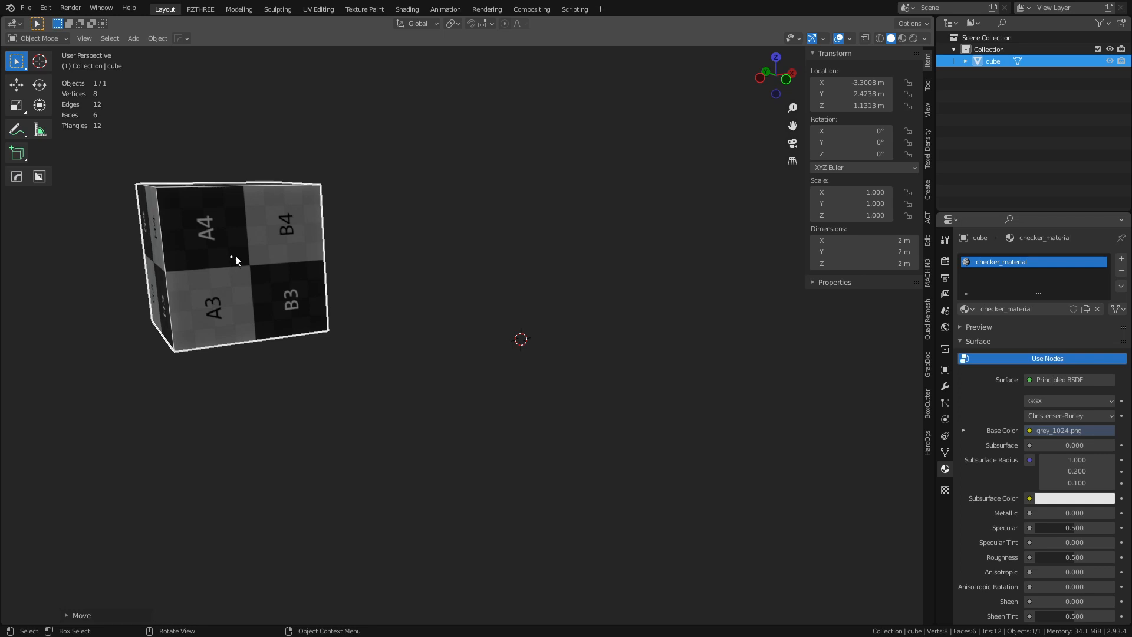
shift+middle_drag(334, 267, 396, 272)
key(ctrl+Tab)
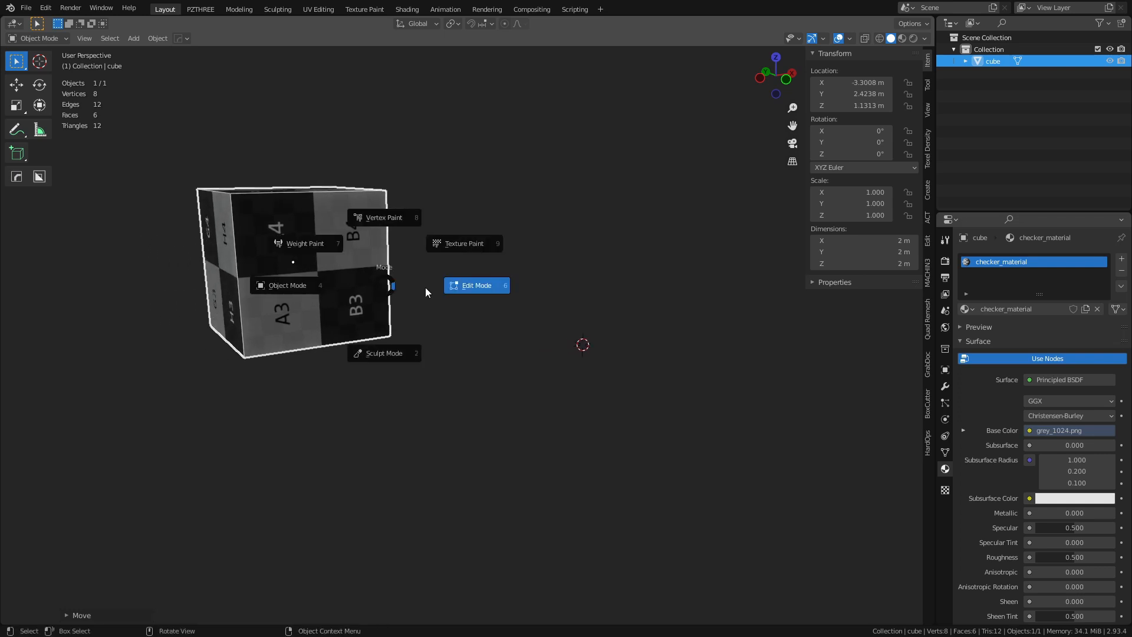
click(425, 288)
click(391, 336)
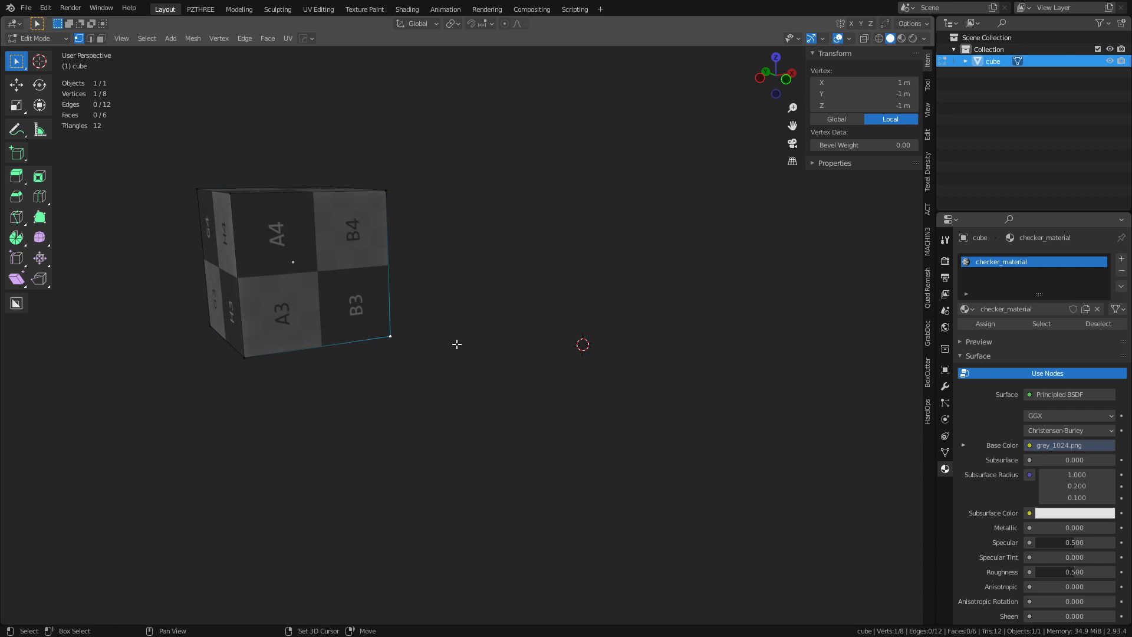
Step: Select two opposite bottom edges of the cube, followed by its whole bottom face
middle_drag(409, 346, 391, 296)
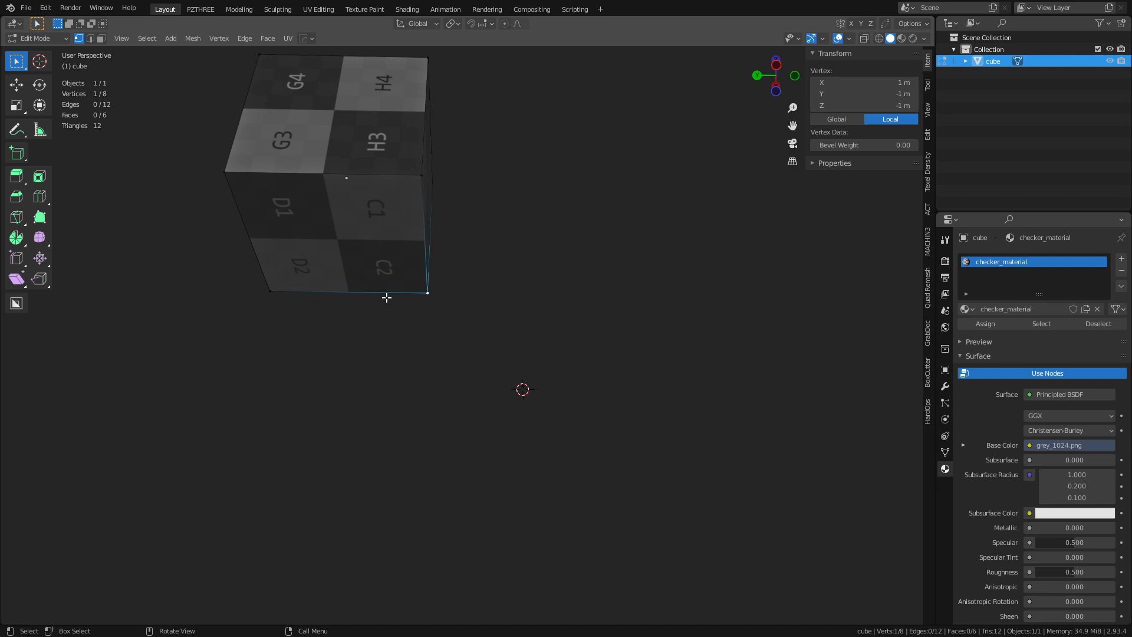
key(2)
click(422, 224)
shift+click(248, 237)
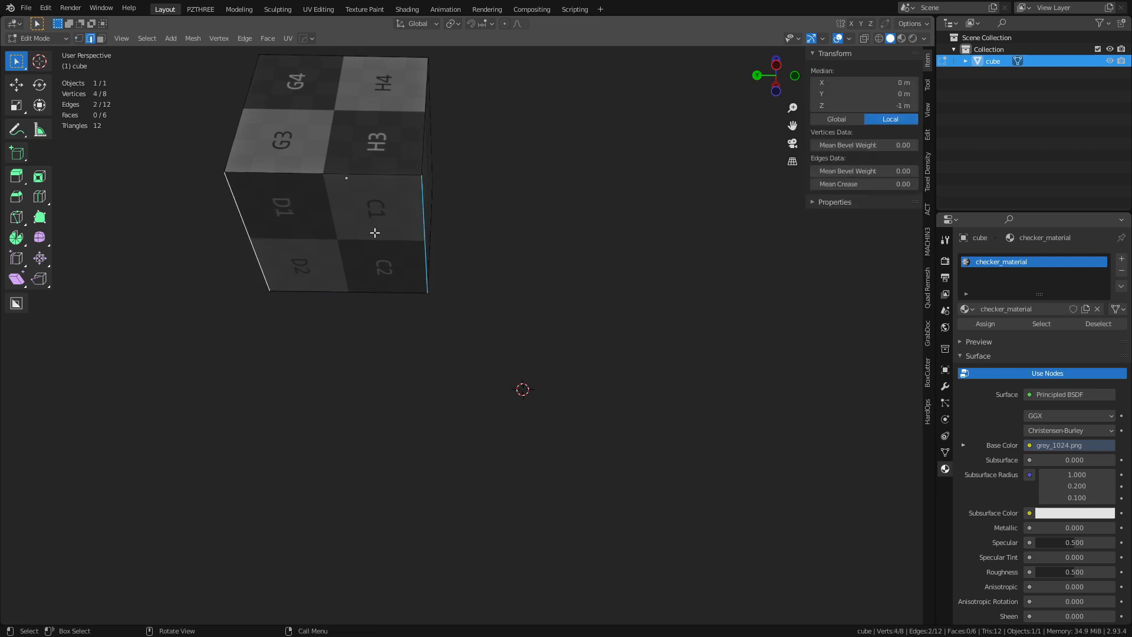
key(3)
click(344, 234)
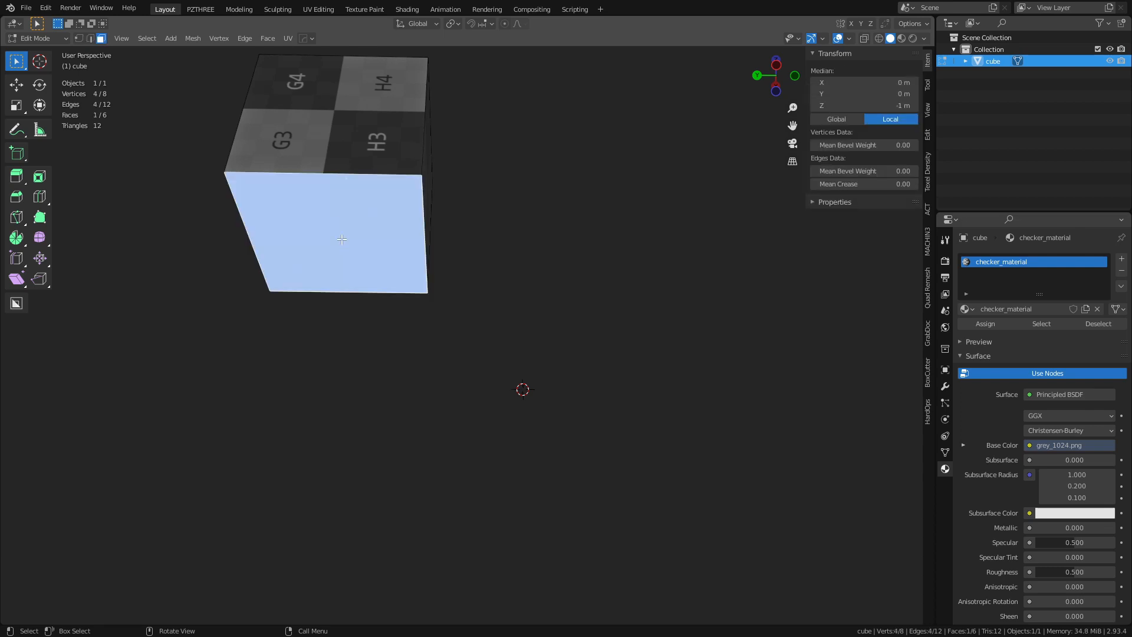
Step: Snap the 3D cursor to the cube's bottom corner vertex beside the H3 checker square
key(1)
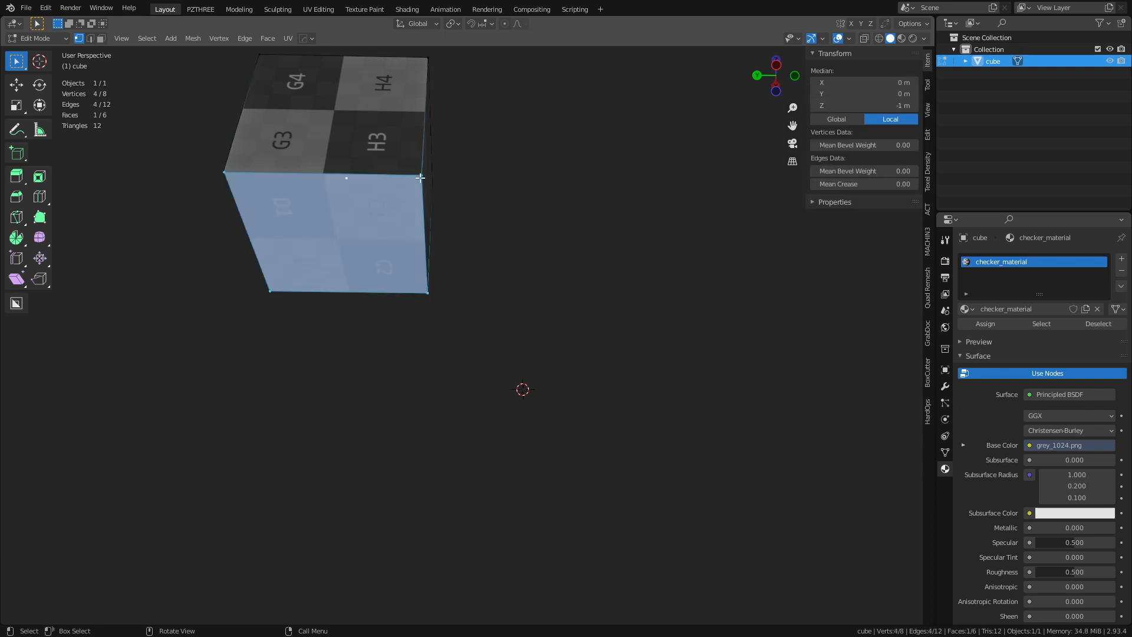
click(422, 175)
middle_drag(442, 189, 435, 232)
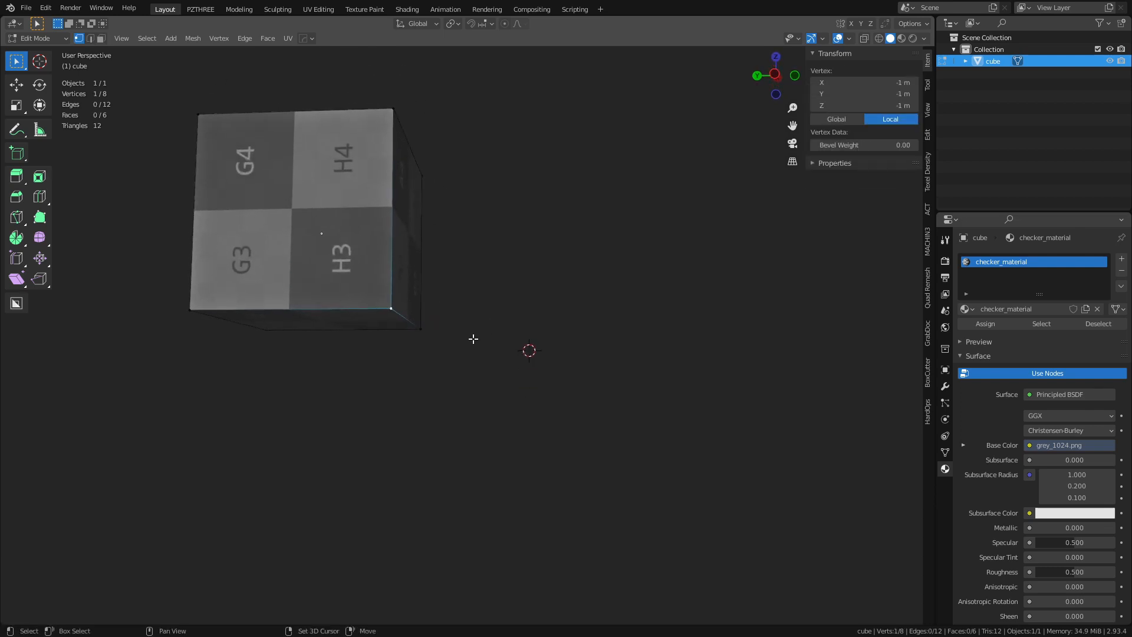
key(shift+s)
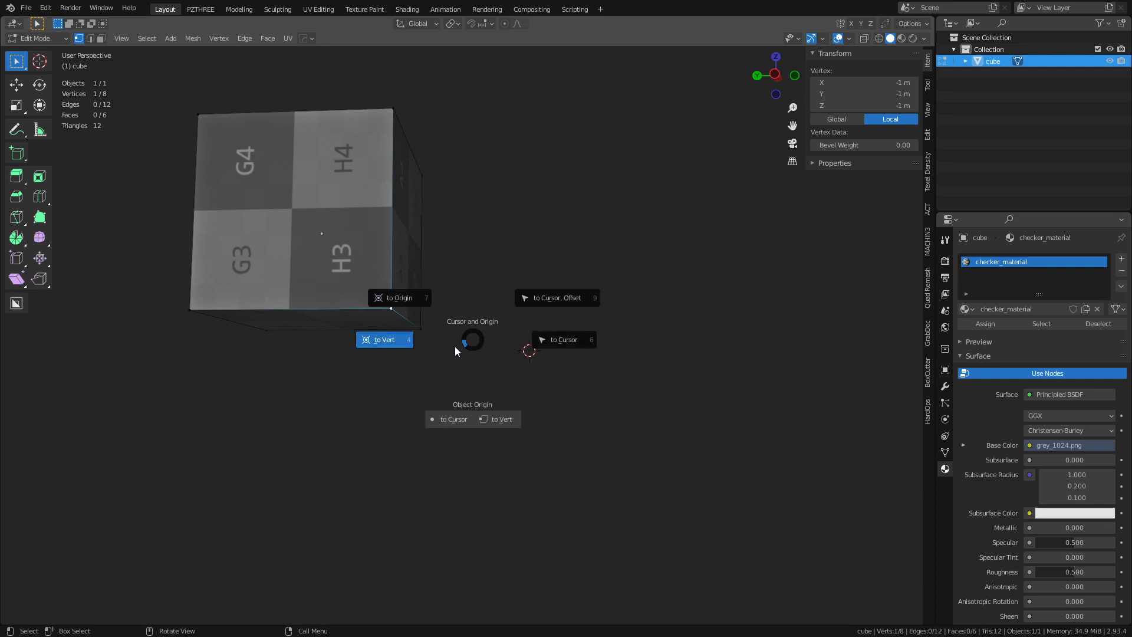
click(395, 343)
Step: Return to Object Mode and set the cube's origin to the 3D cursor at the bottom corner
key(ctrl+Tab)
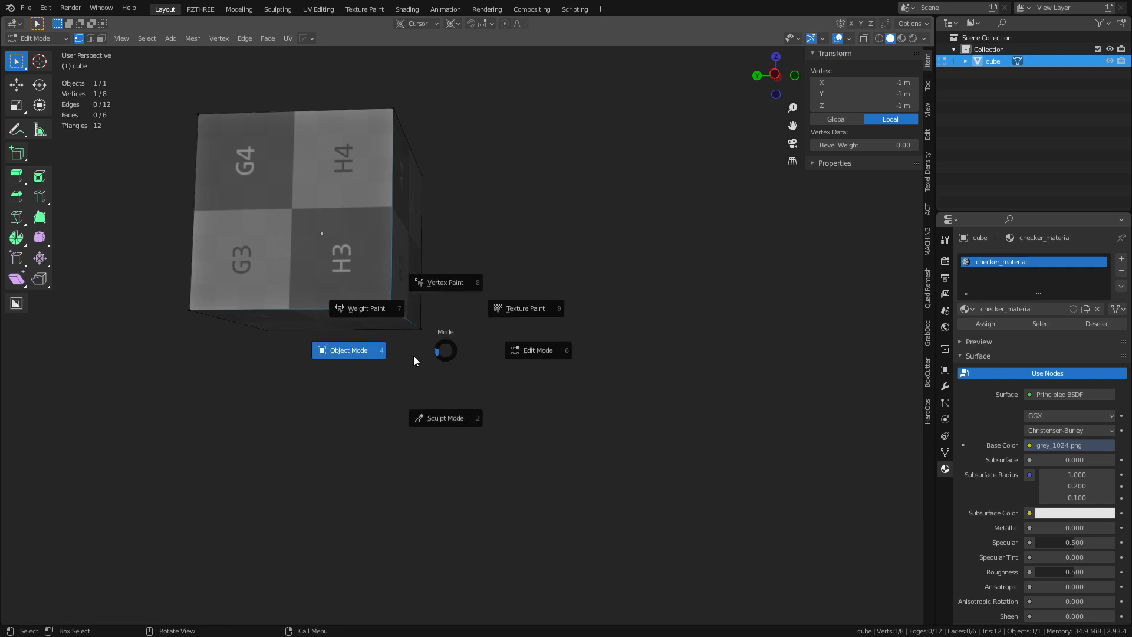
click(415, 360)
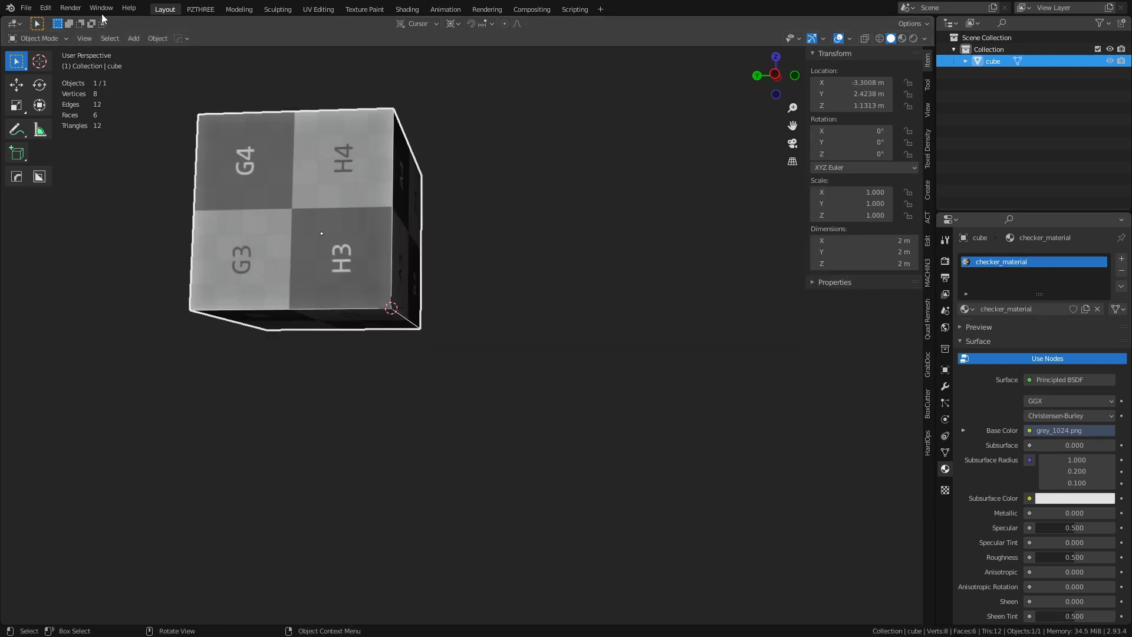
click(155, 41)
mouse_move(210, 64)
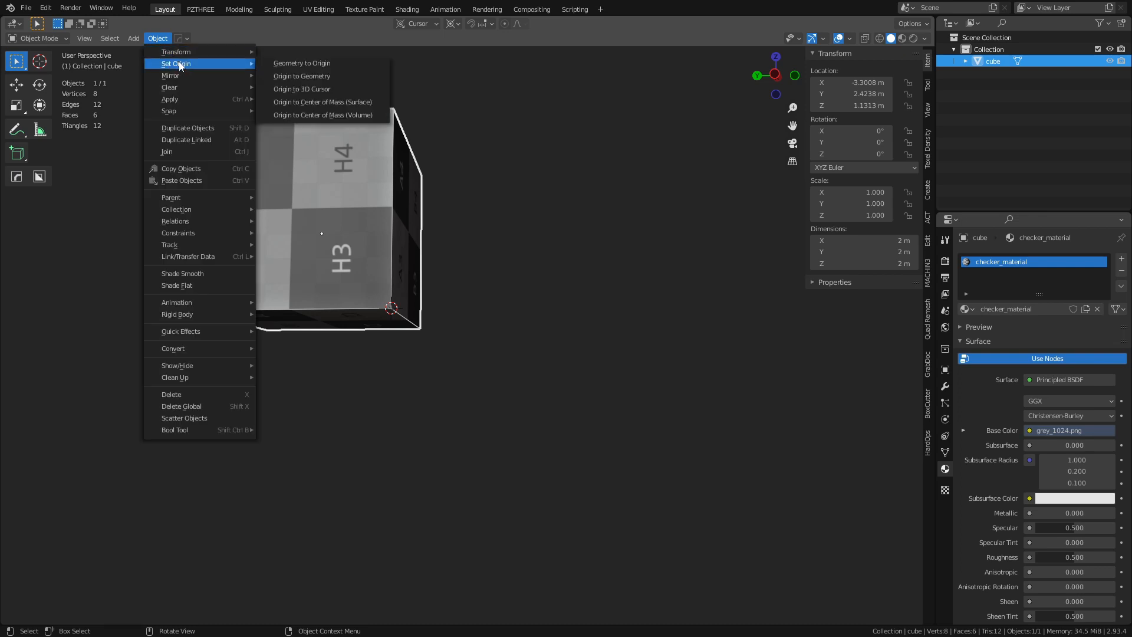
click(337, 89)
middle_drag(411, 334, 400, 229)
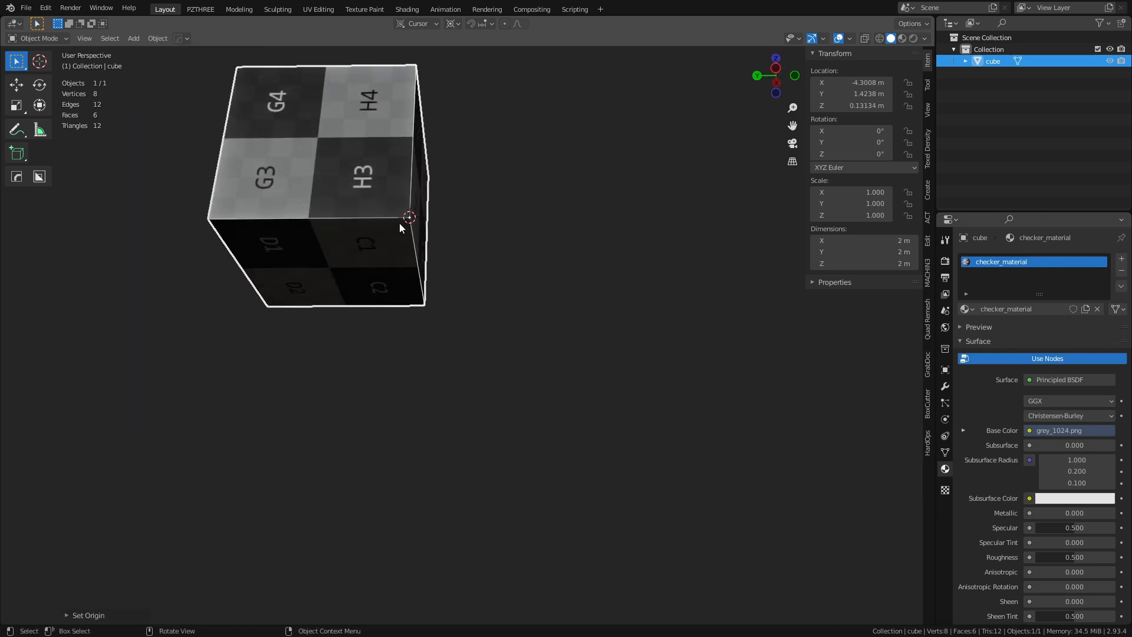
Step: Snap the 3D cursor to the centre of the cube's bottom face and return to Object Mode
key(Tab)
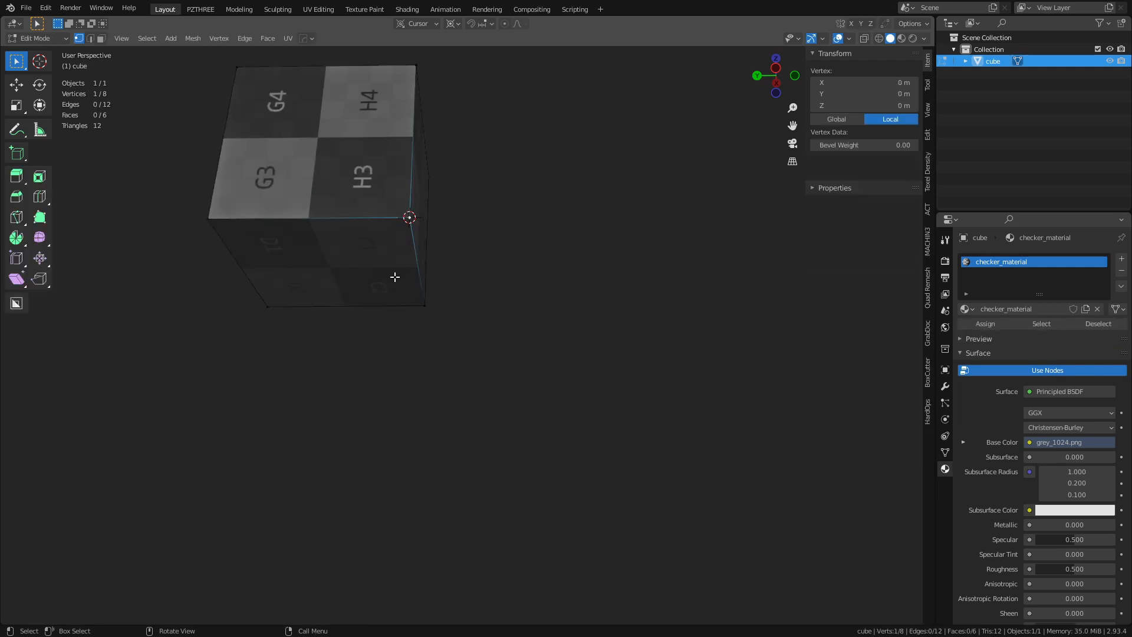
key(3)
click(346, 268)
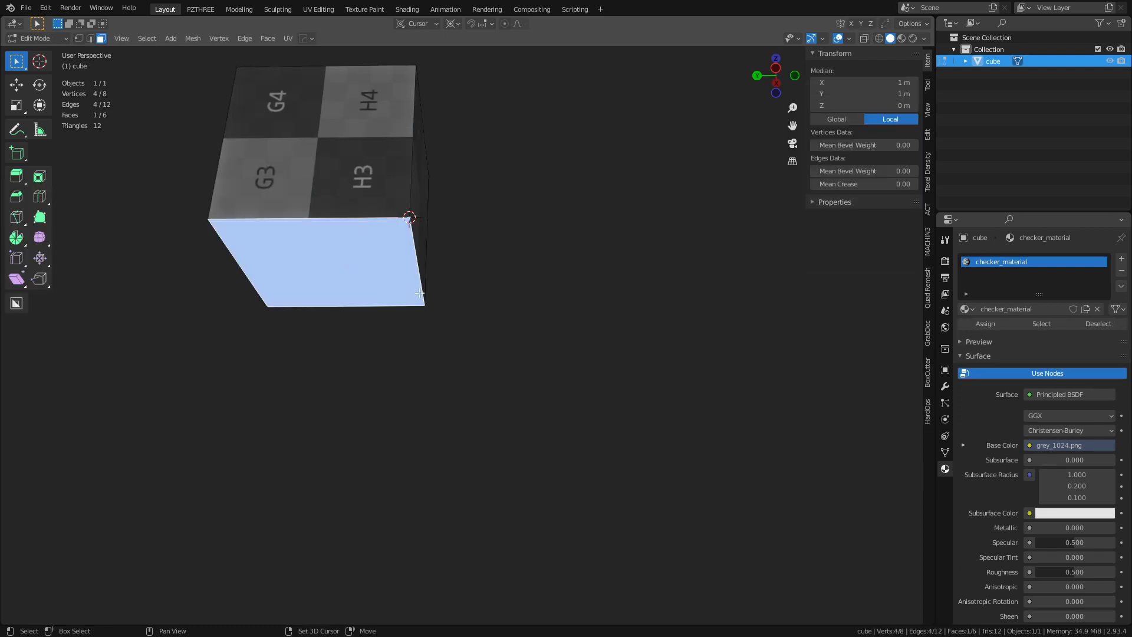
key(shift+s)
click(344, 294)
key(Tab)
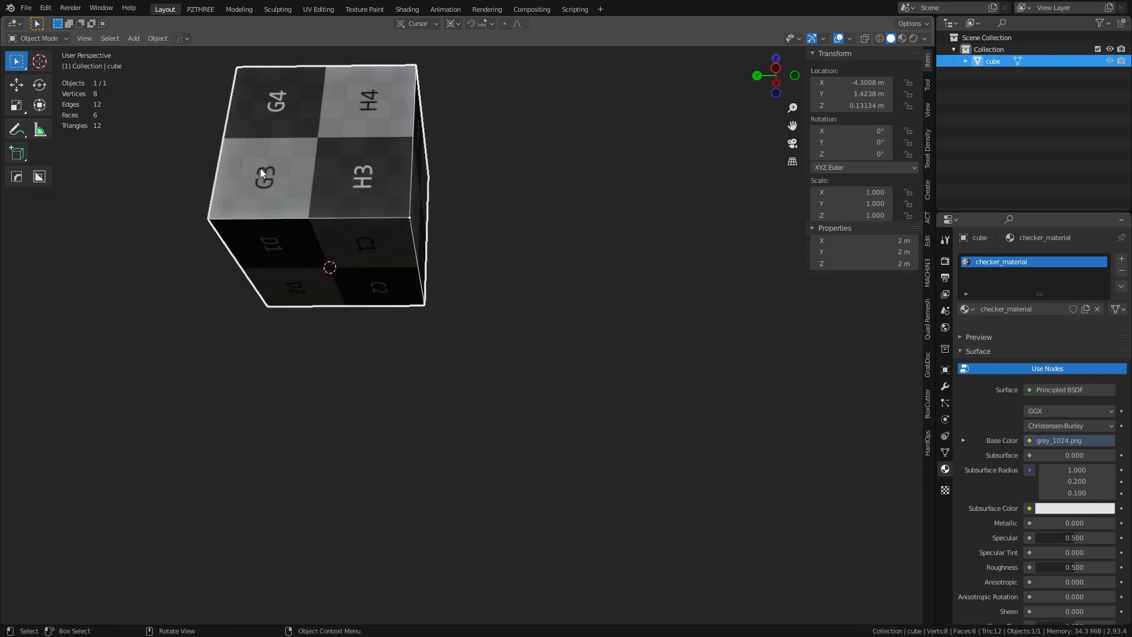
Step: Reselect the cube and set its origin to the 3D cursor at the centre of the bottom face
click(165, 44)
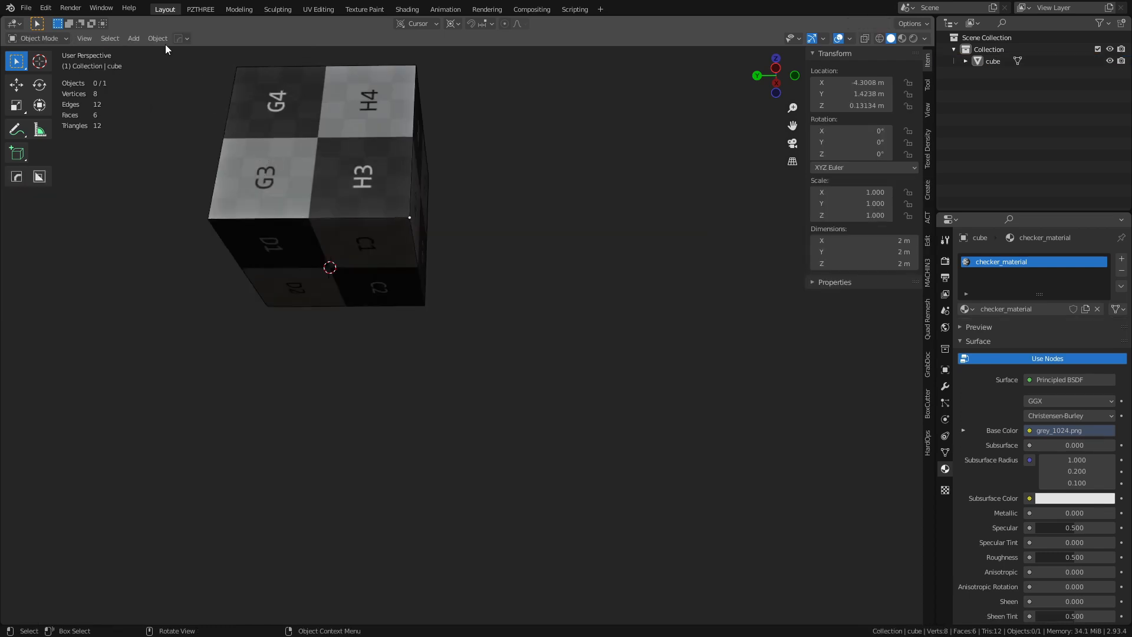
click(164, 42)
click(359, 178)
click(158, 39)
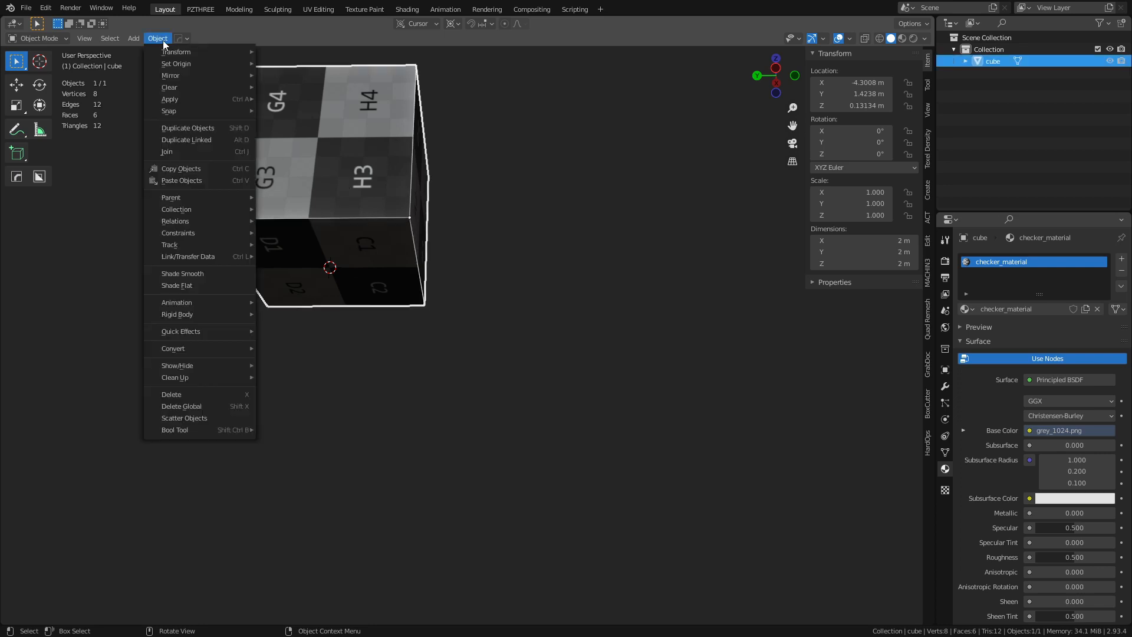
mouse_move(185, 65)
click(333, 86)
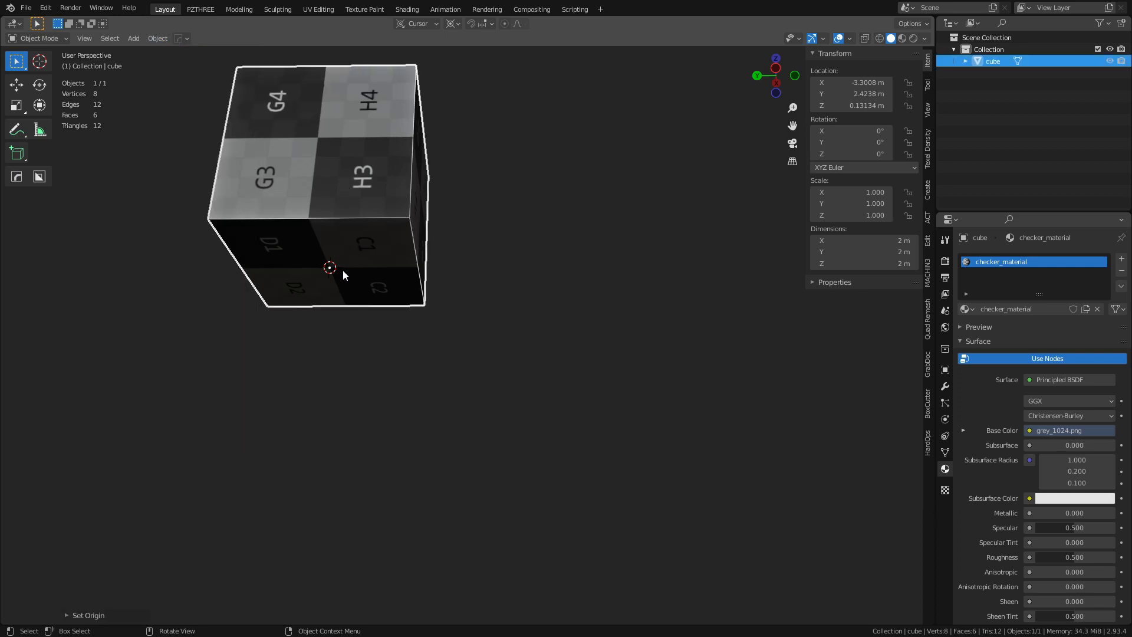
middle_drag(342, 274, 374, 323)
Step: Set the object origin directly to the bottom corner vertex beside the H3 square and return to Object Mode
key(Tab)
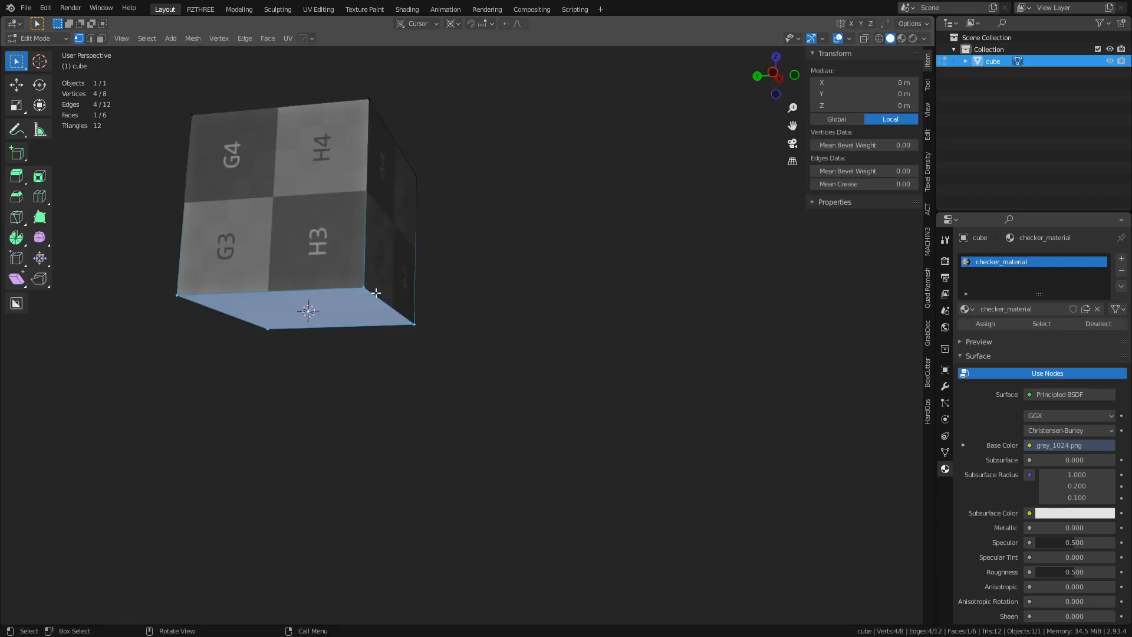
click(376, 293)
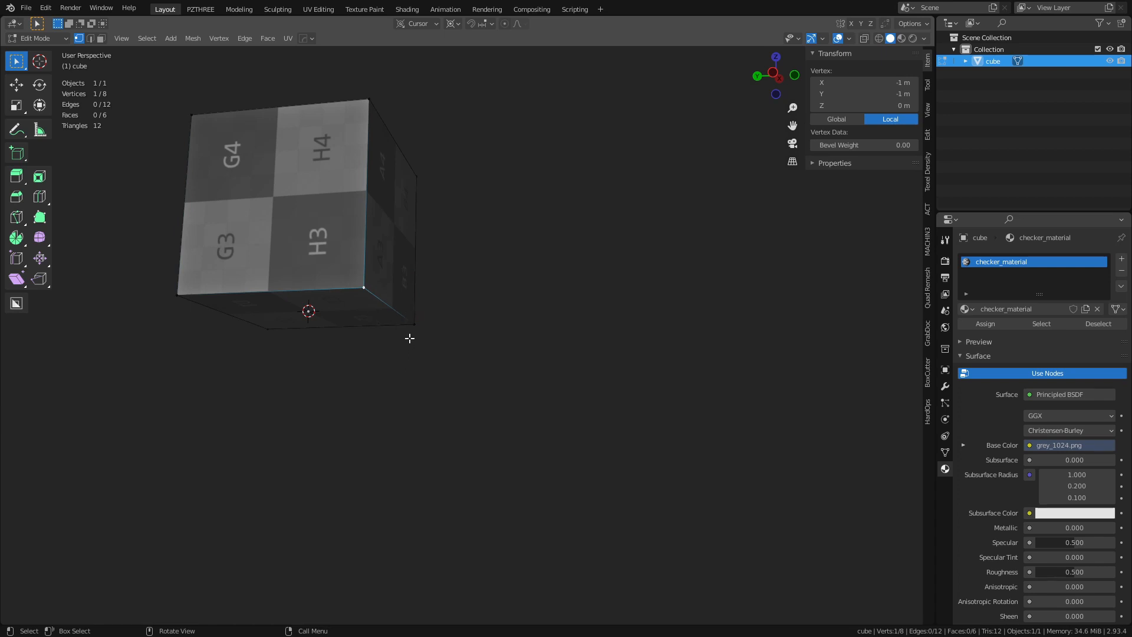
middle_drag(351, 338, 364, 324)
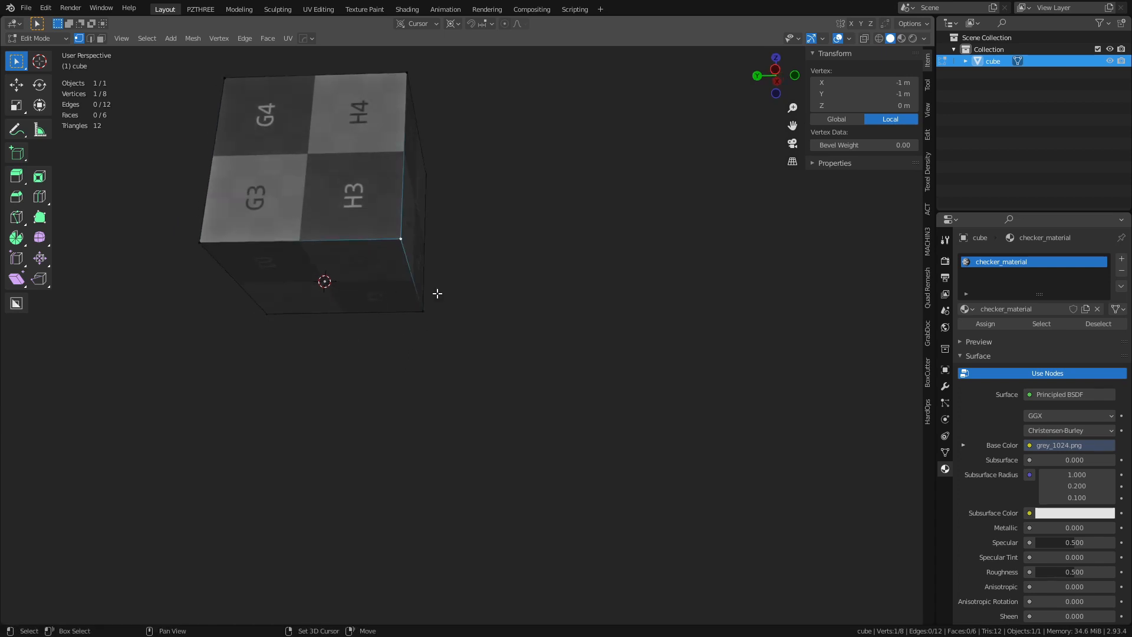
key(shift+s)
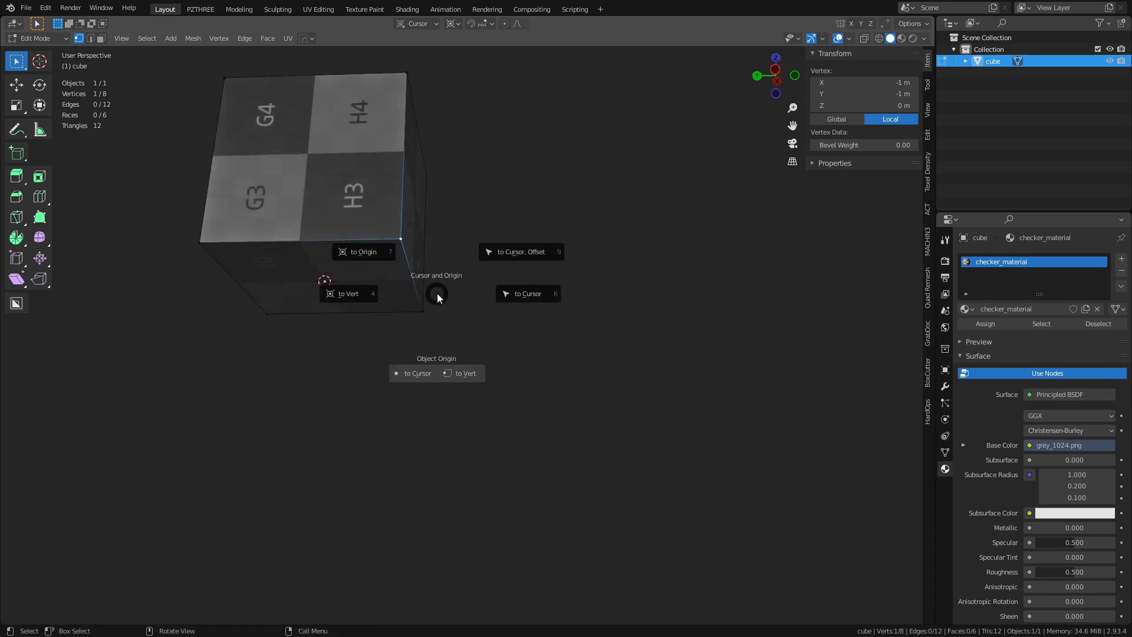
click(465, 373)
key(ctrl+Tab)
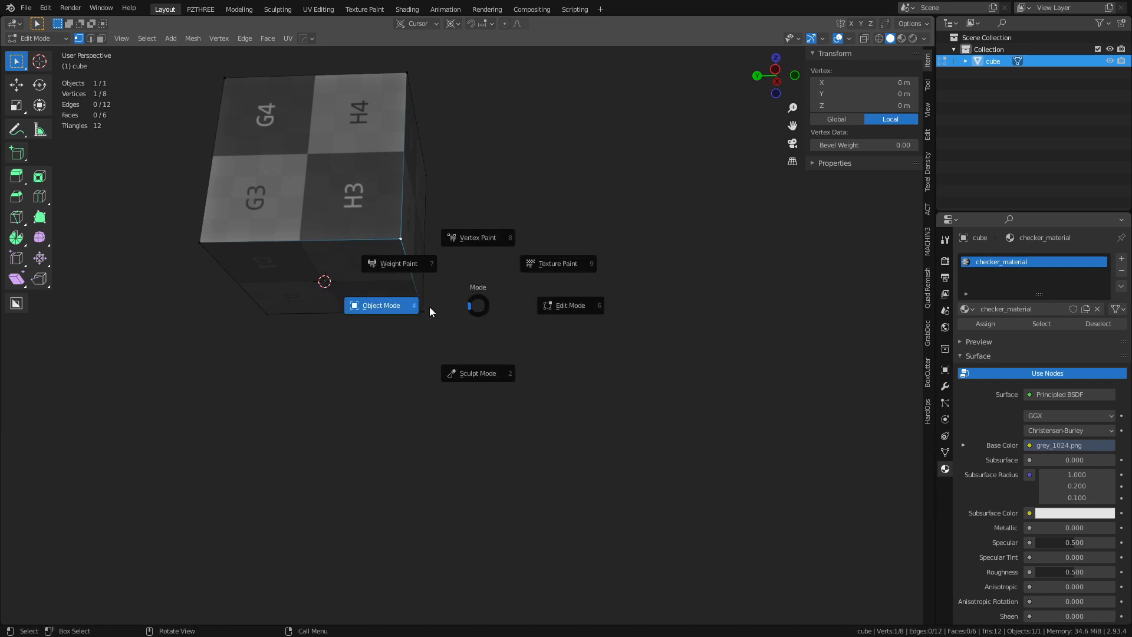
click(428, 306)
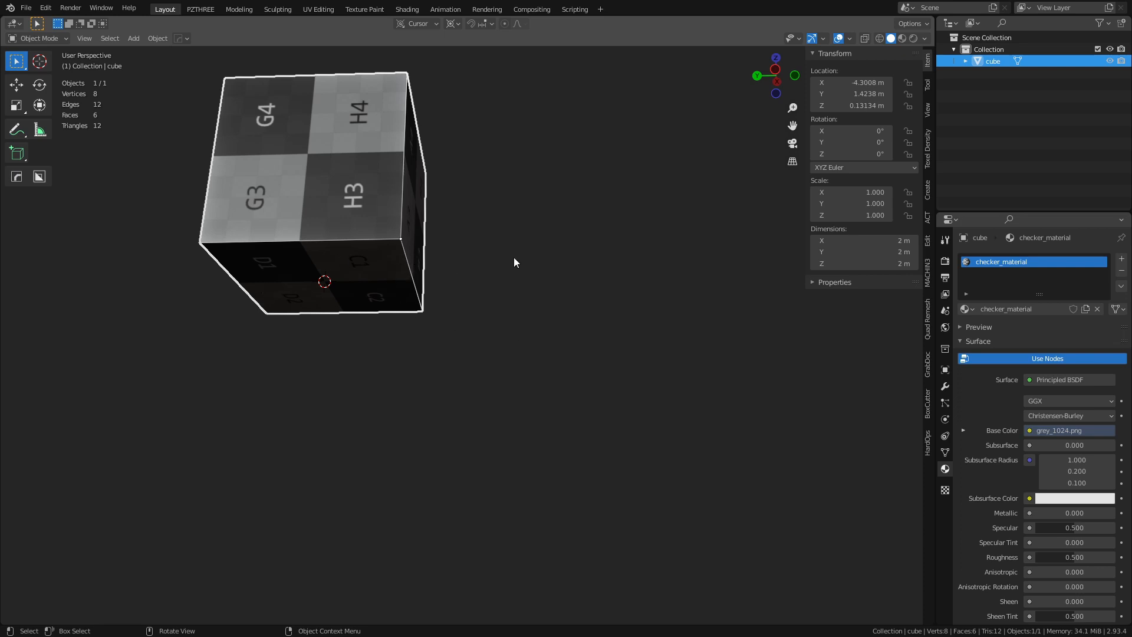
Step: Try applying the cube's location and undo it
middle_drag(514, 257, 483, 321)
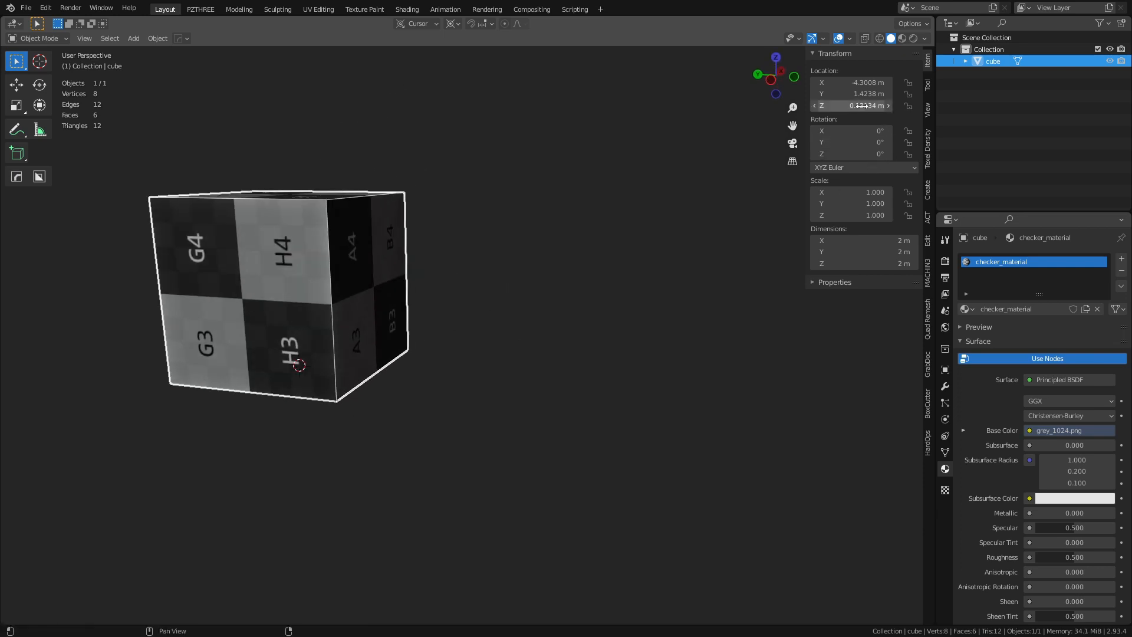
key(ctrl+a)
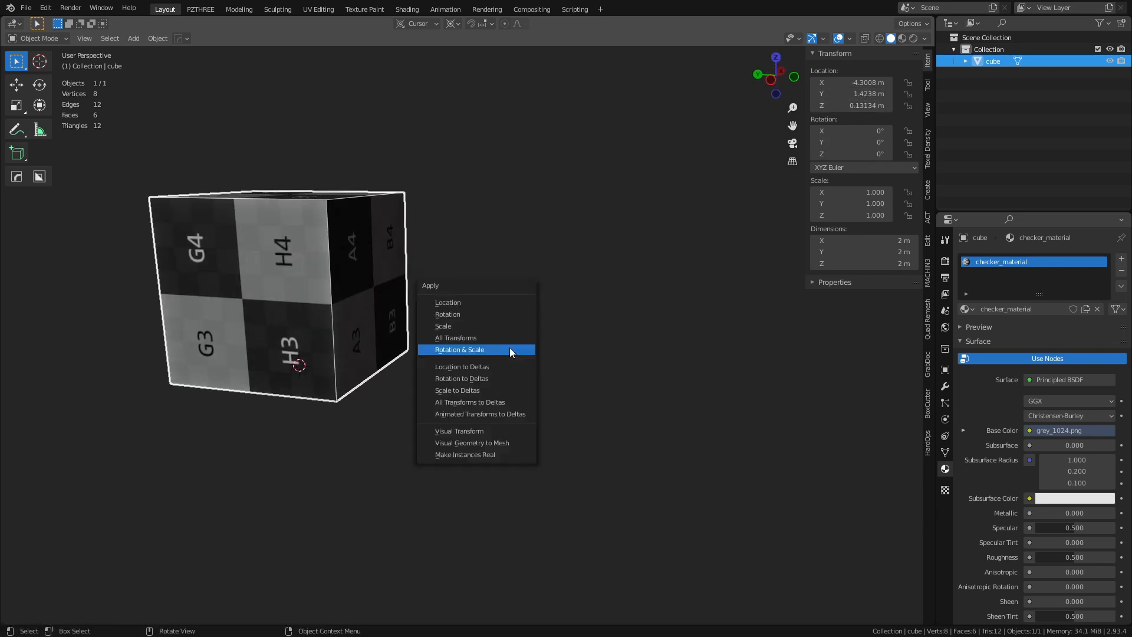
click(491, 305)
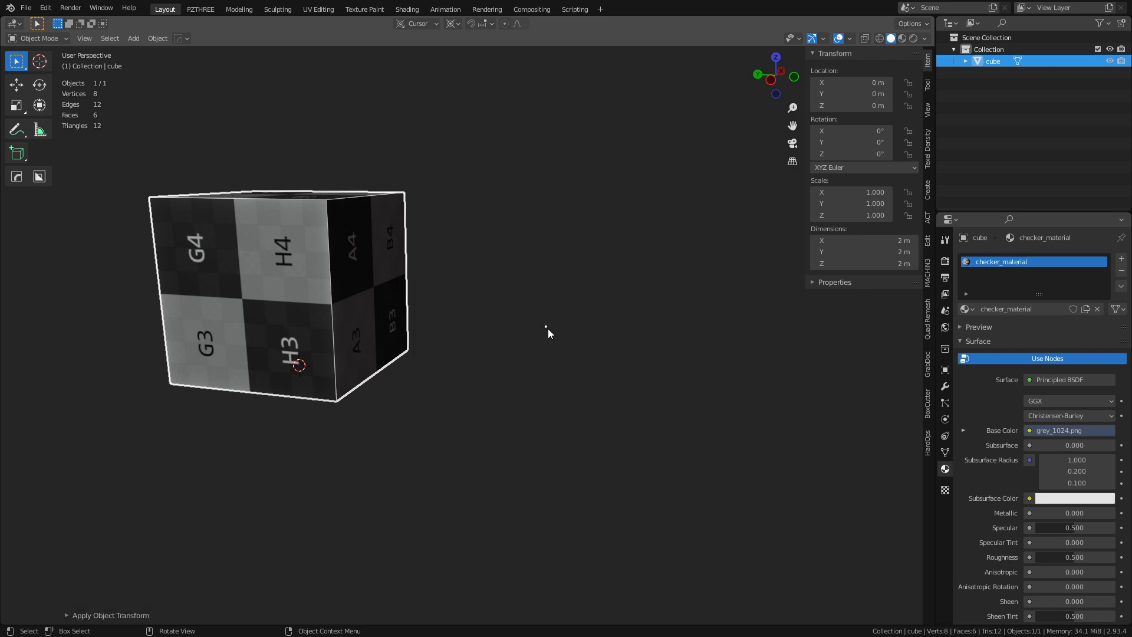
key(ctrl+z)
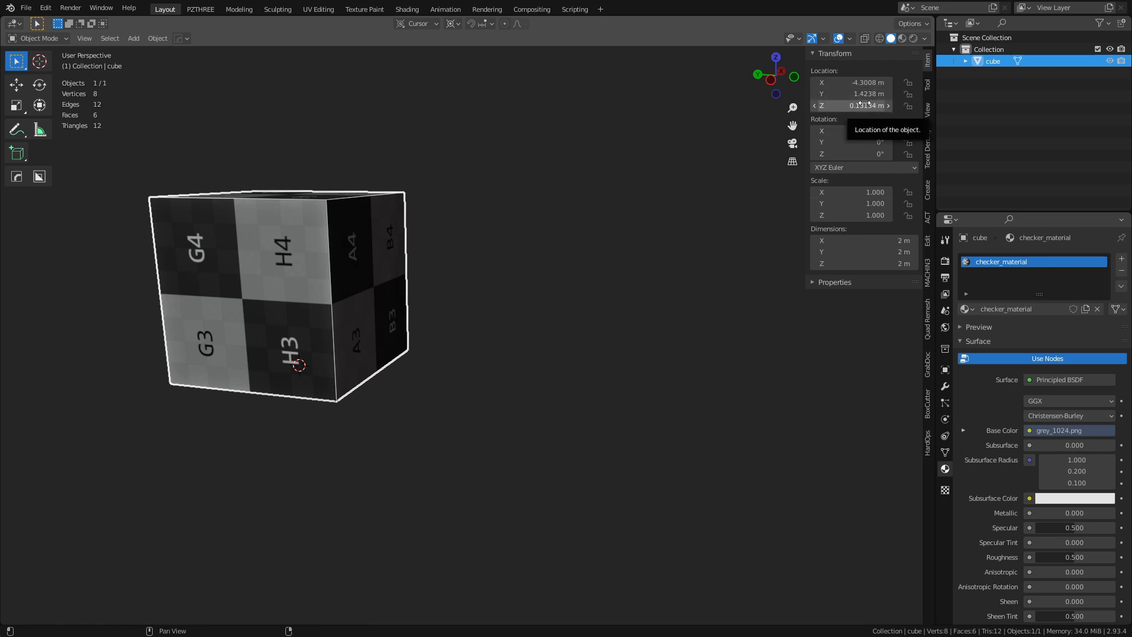
Step: Clear the cube's location to the world origin and show the floor and the X and Y axes in the viewport overlays
key(alt+g)
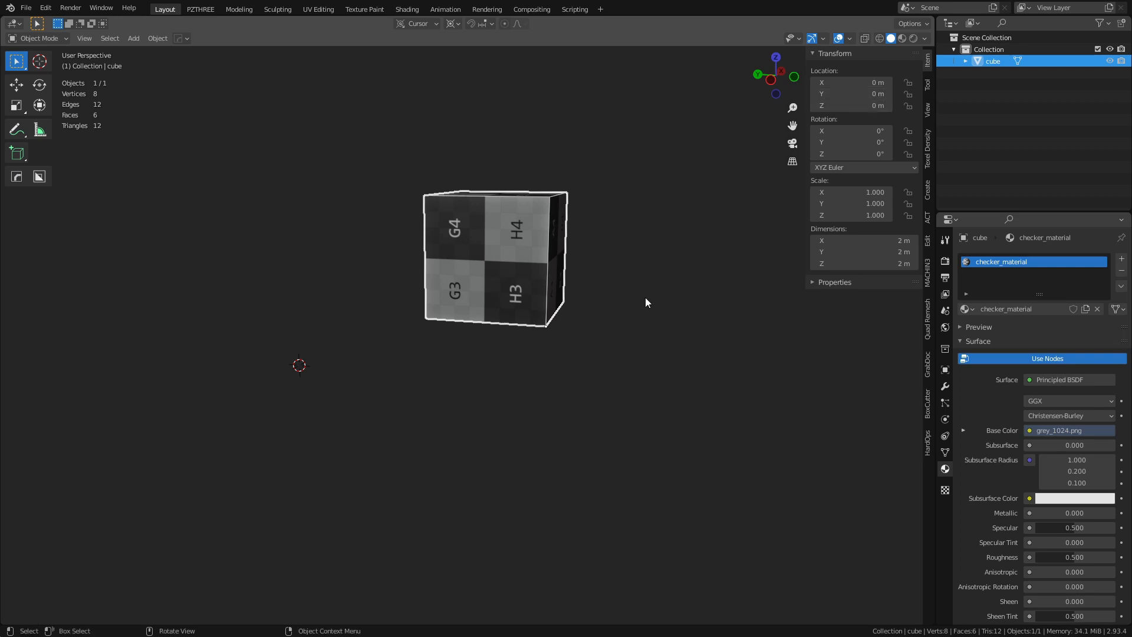
middle_drag(645, 303, 585, 247)
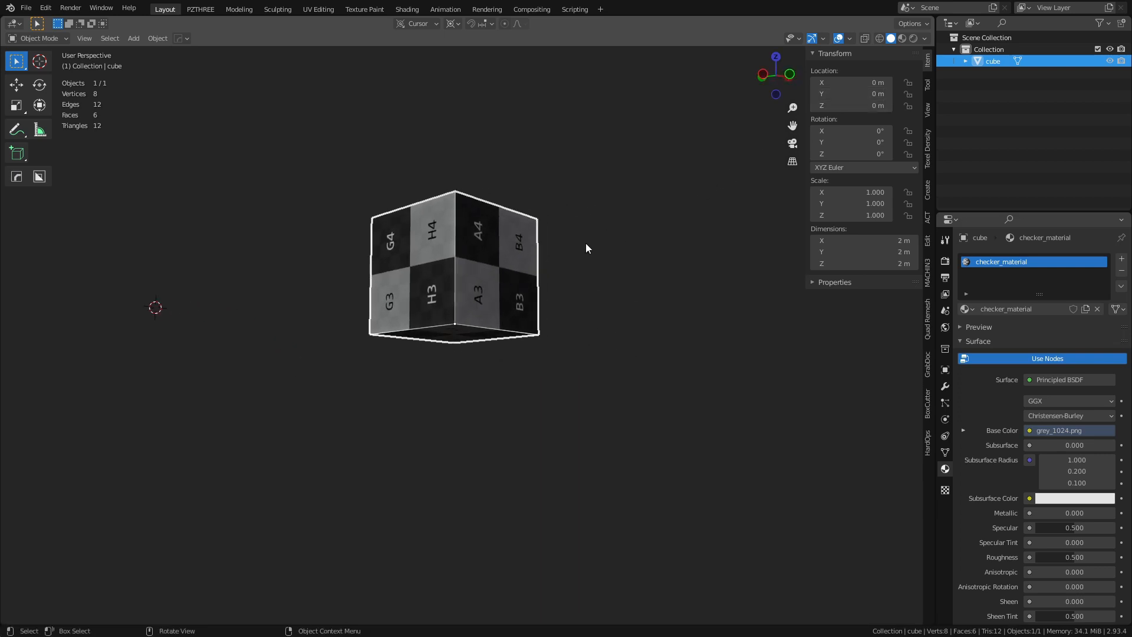
click(849, 39)
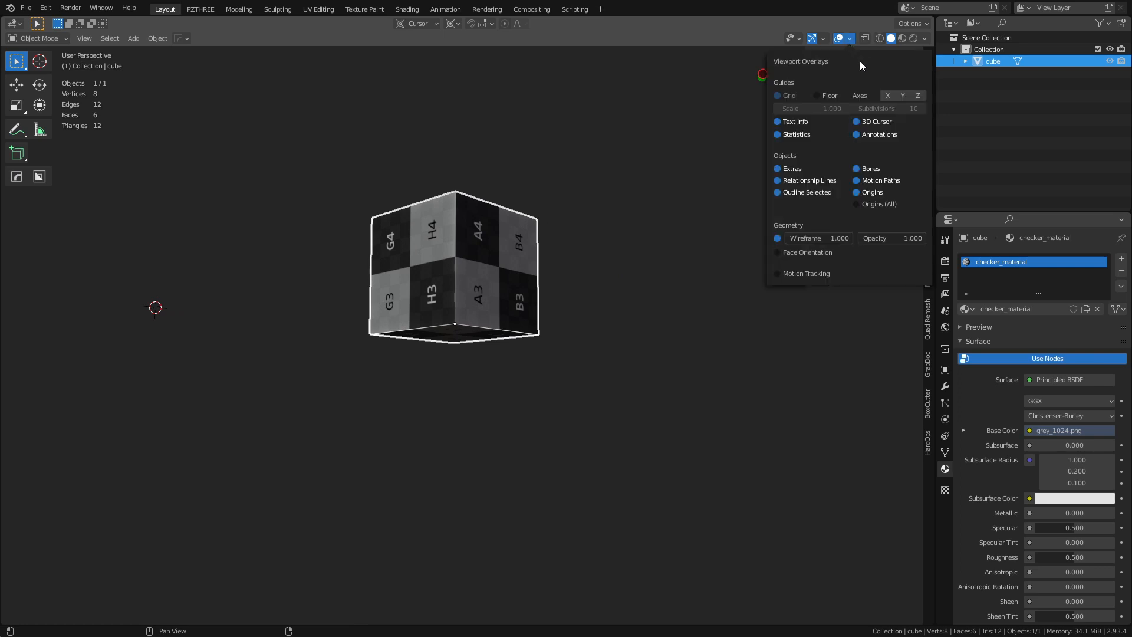
click(893, 94)
click(903, 96)
click(838, 96)
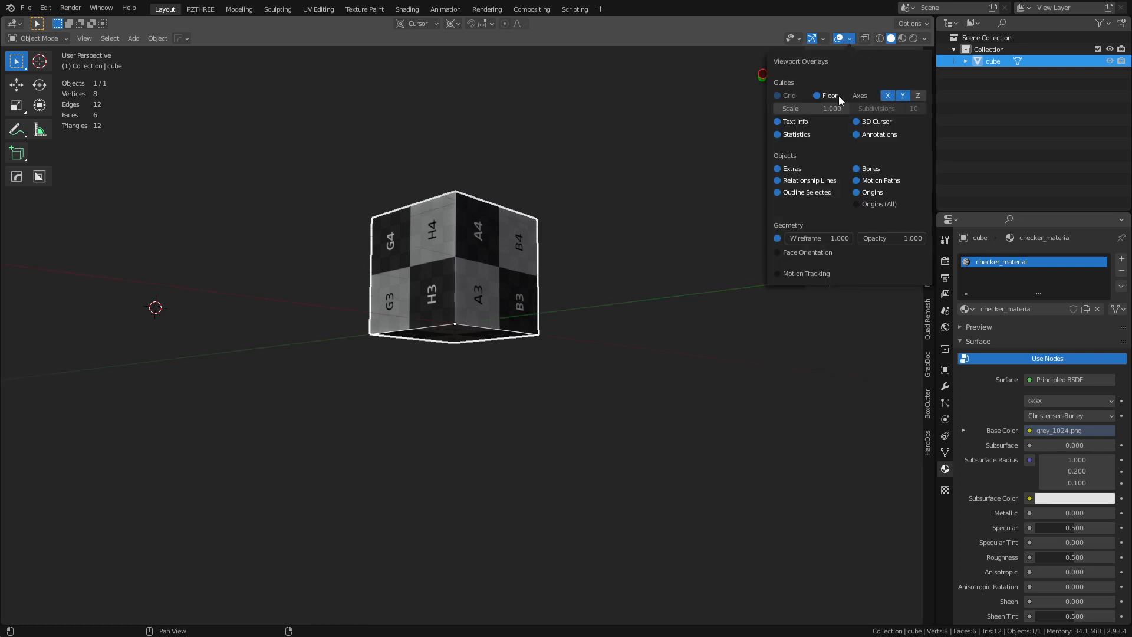
middle_drag(627, 298, 474, 393)
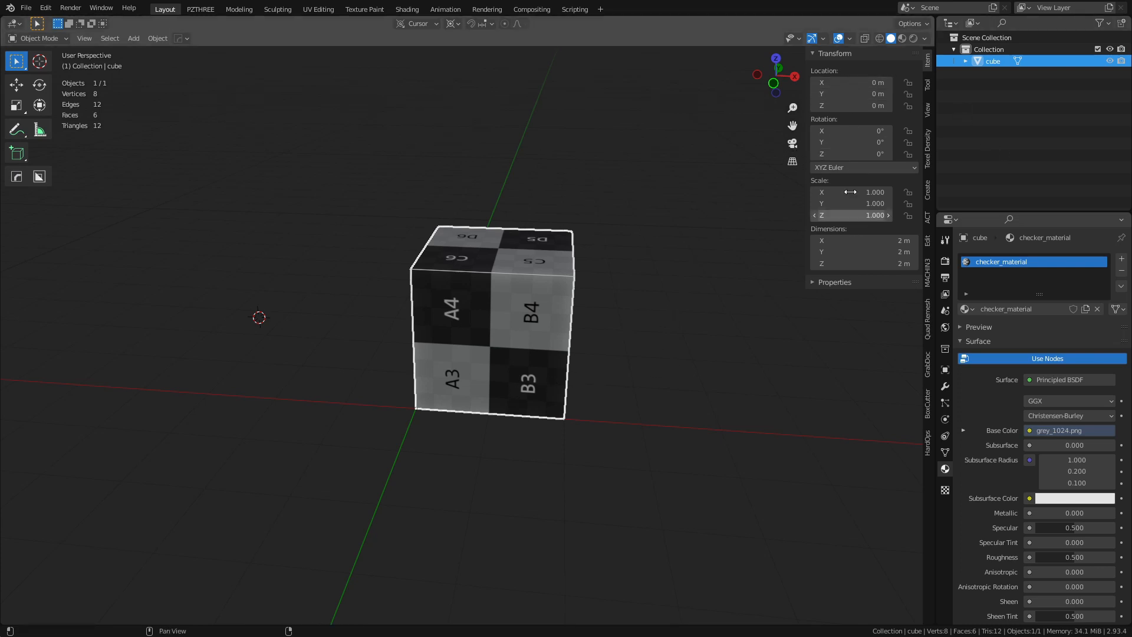
Step: Start a Unity FBX export of the cube, limited to selected objects only
middle_drag(562, 328, 552, 369)
key(q)
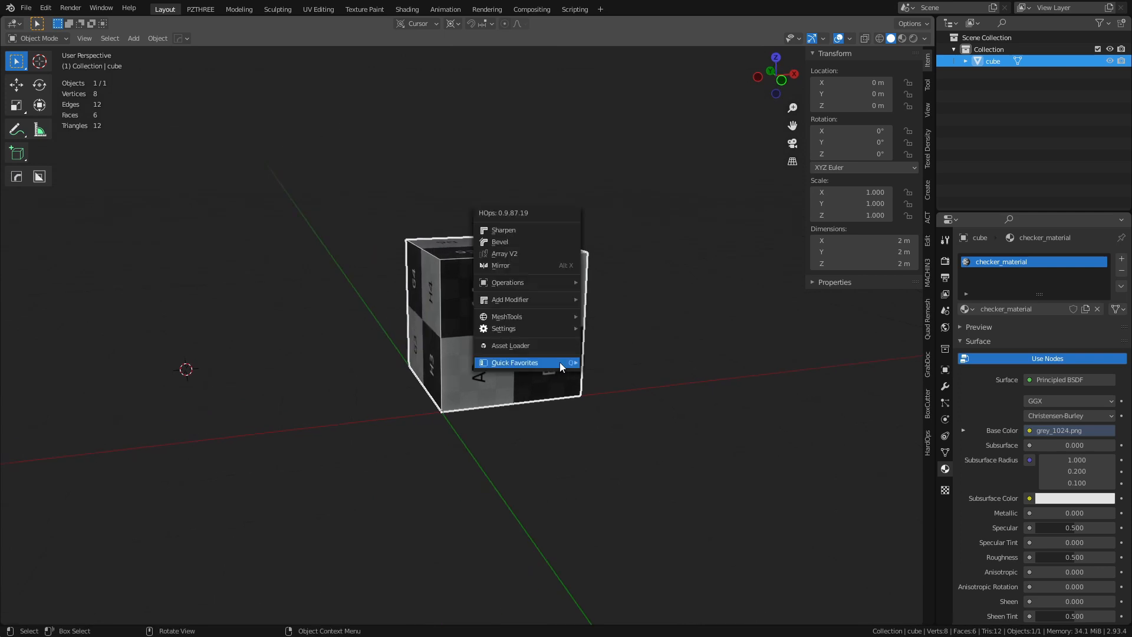
mouse_move(560, 362)
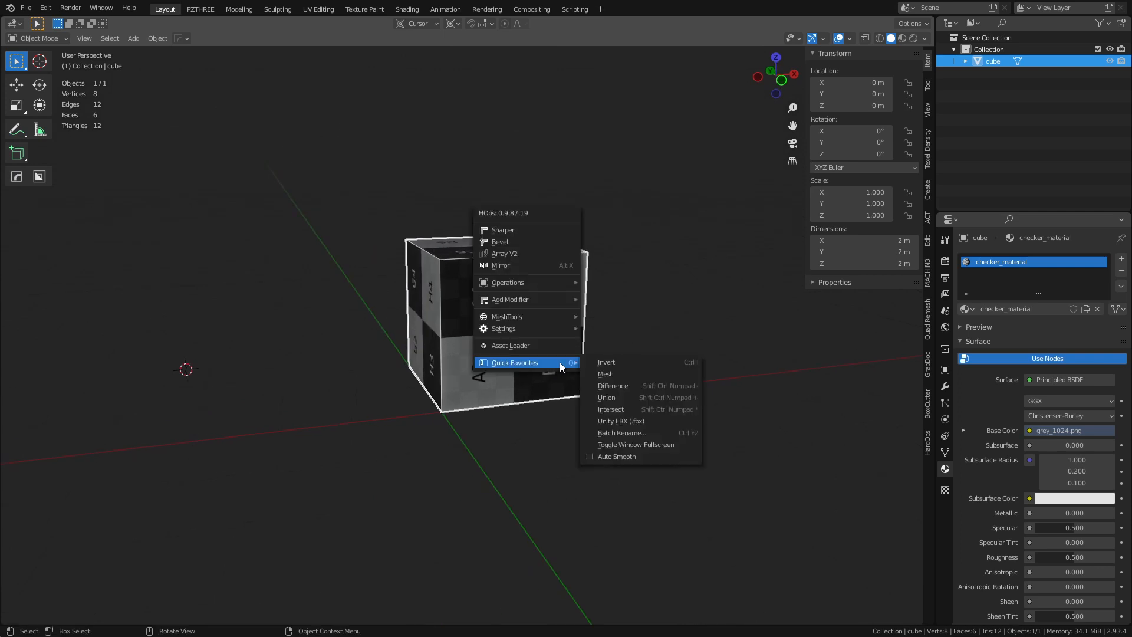
click(653, 420)
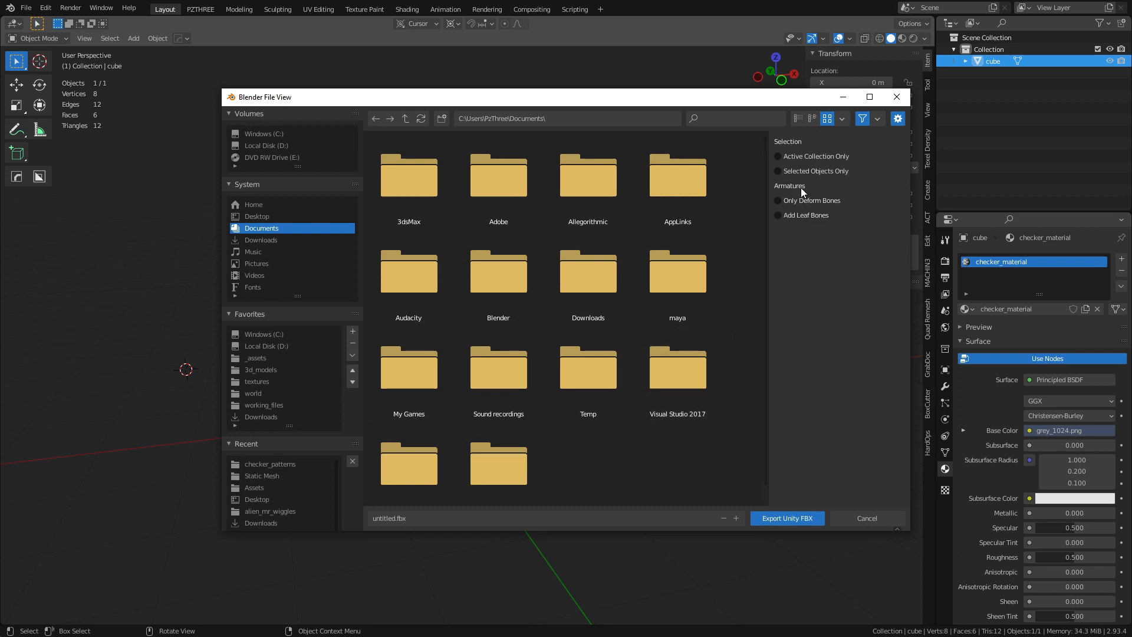
click(818, 172)
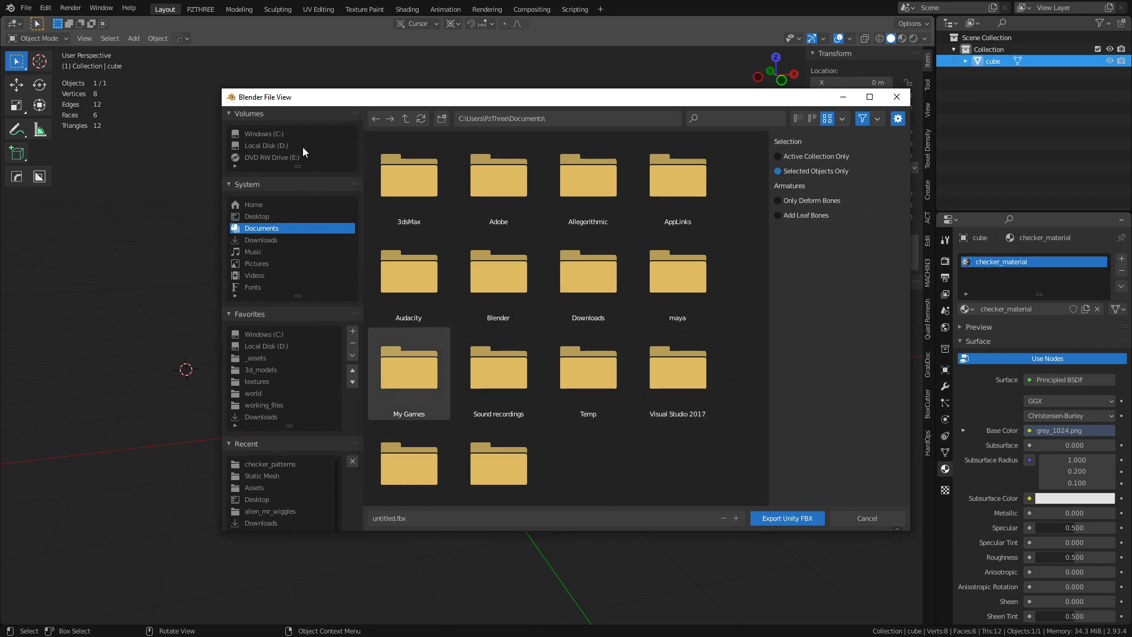
Step: Export the cube as cube.fbx into D:\_assets\unity_projects\TestProject\Assets
click(256, 358)
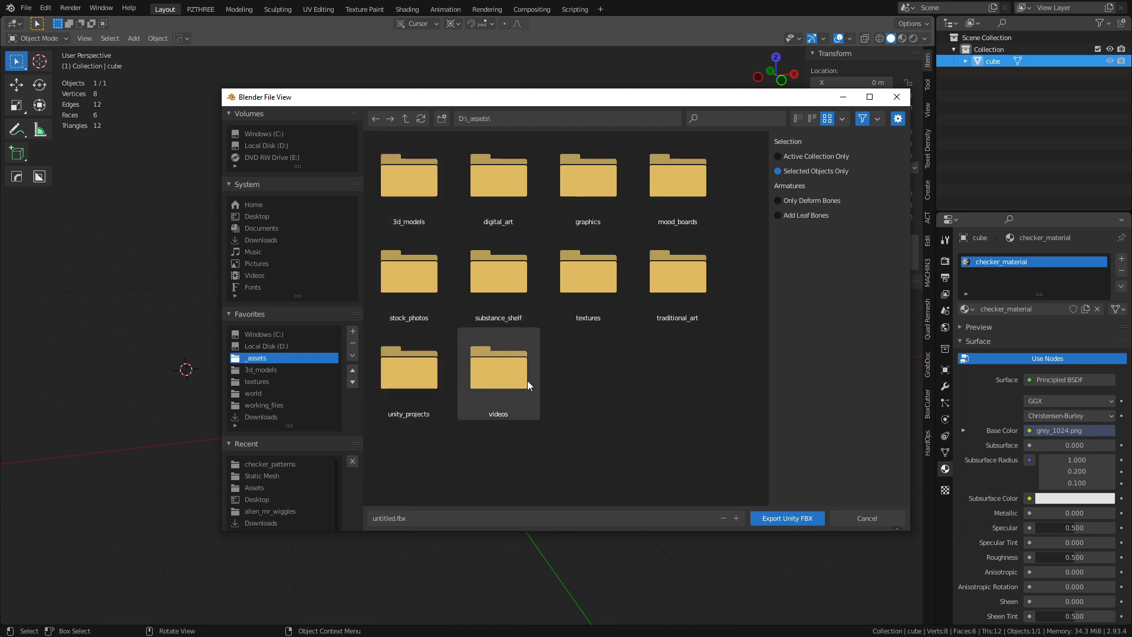
click(414, 374)
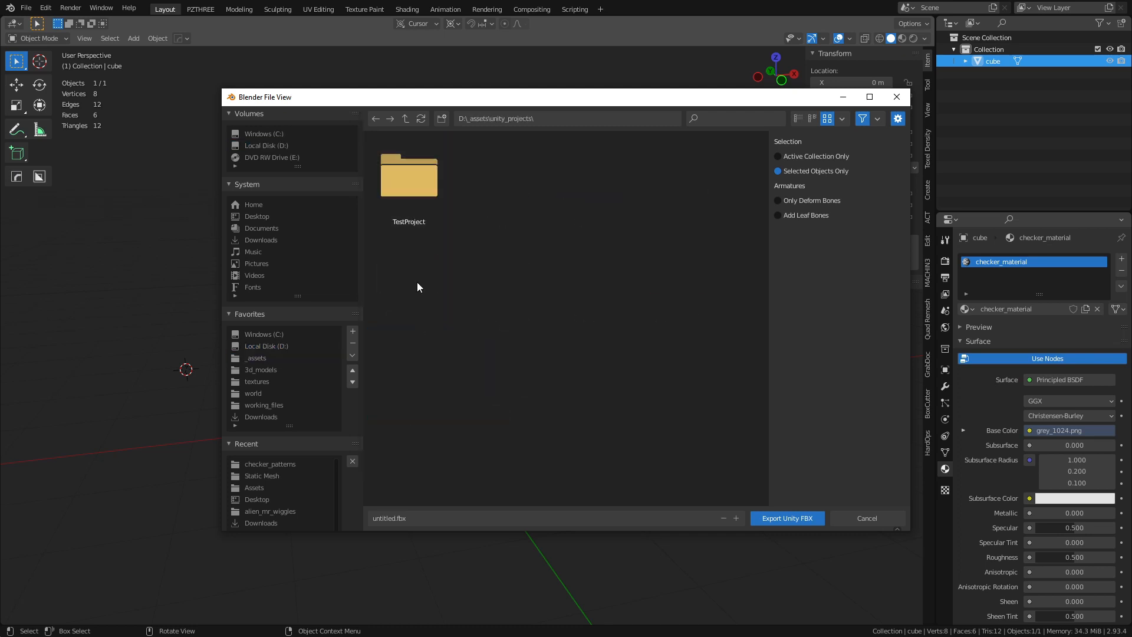
click(428, 198)
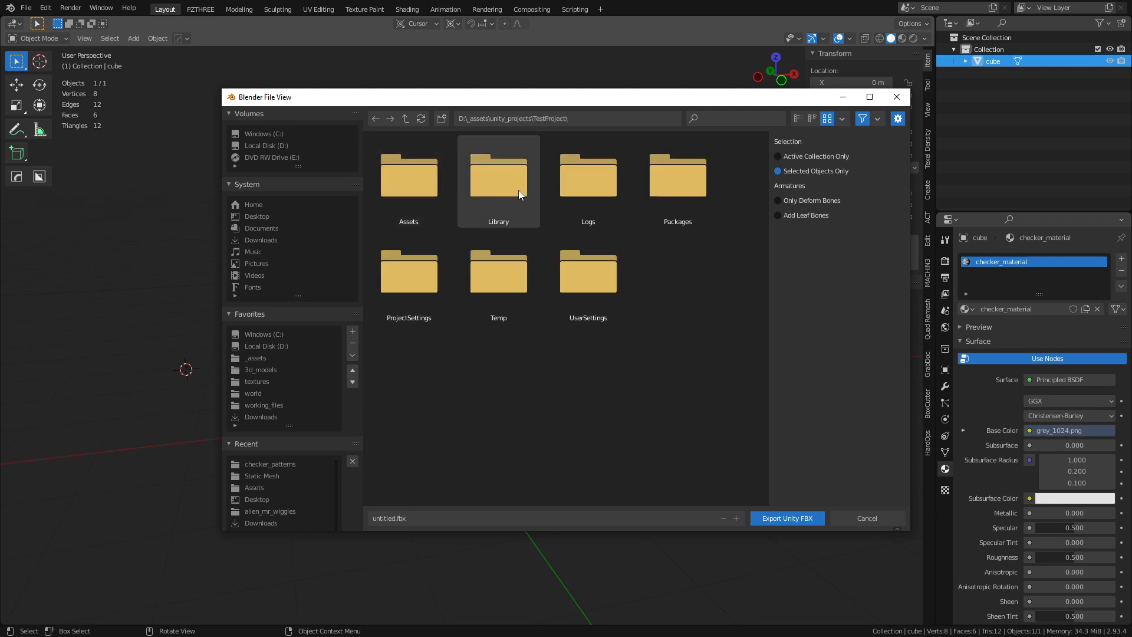
click(429, 194)
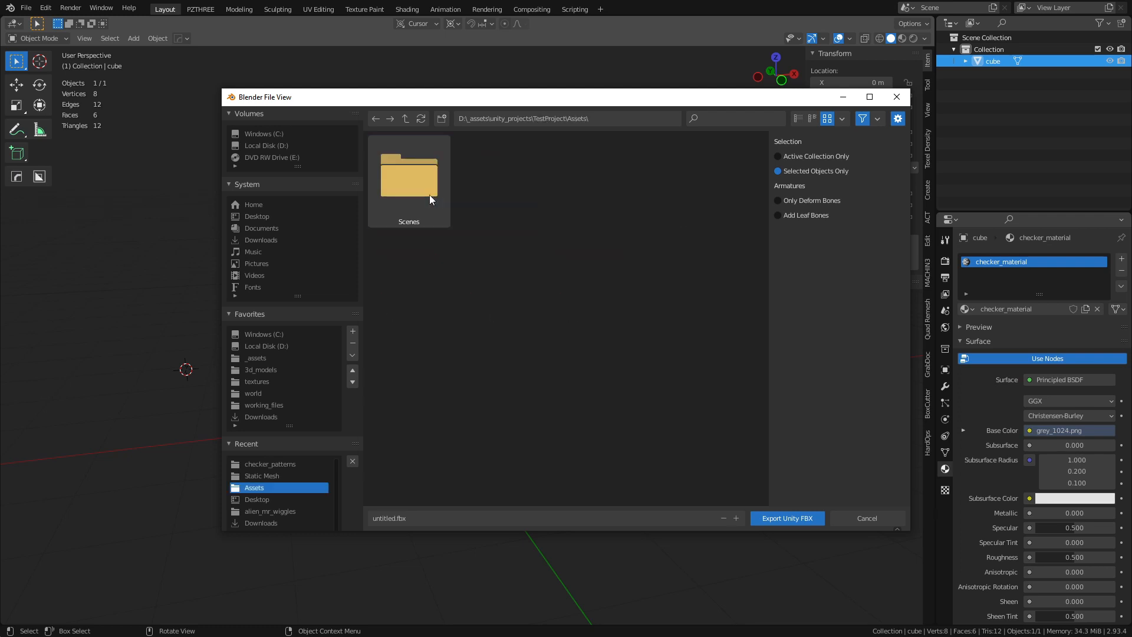
click(451, 514)
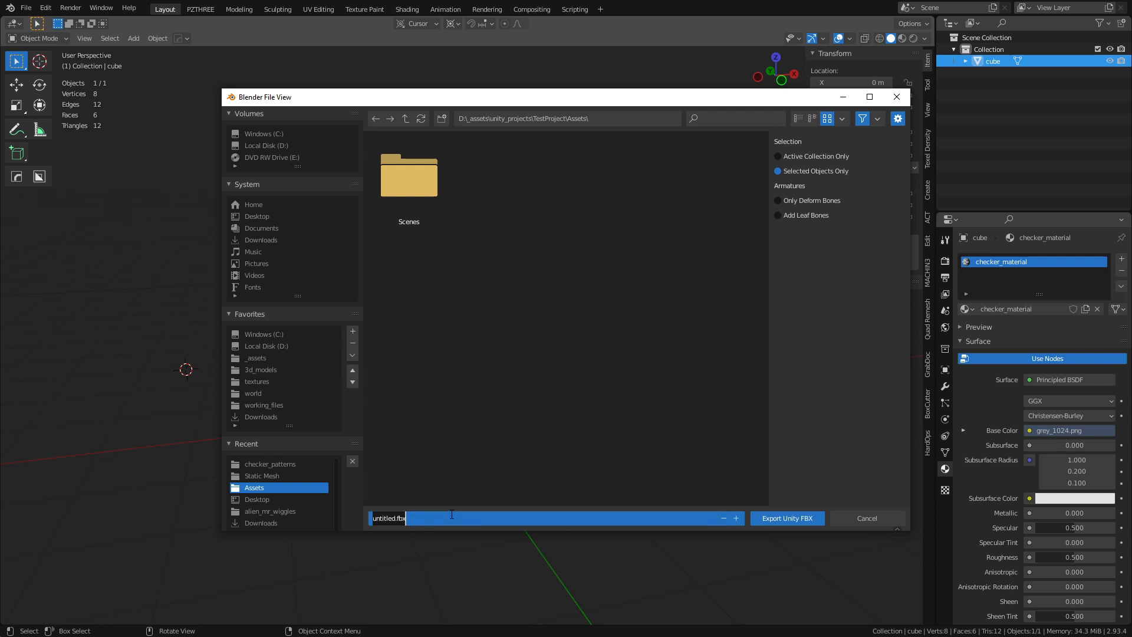
text(cube)
key(Return)
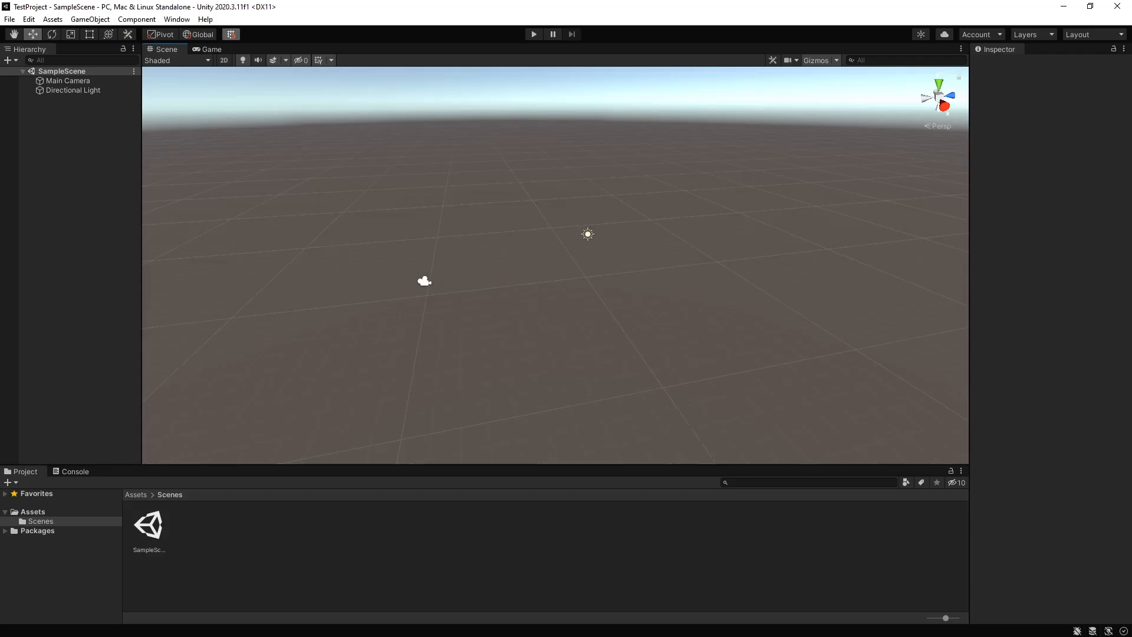
Step: Switch to Unity, browse to the project's Assets folder and select the imported cube model
click(39, 512)
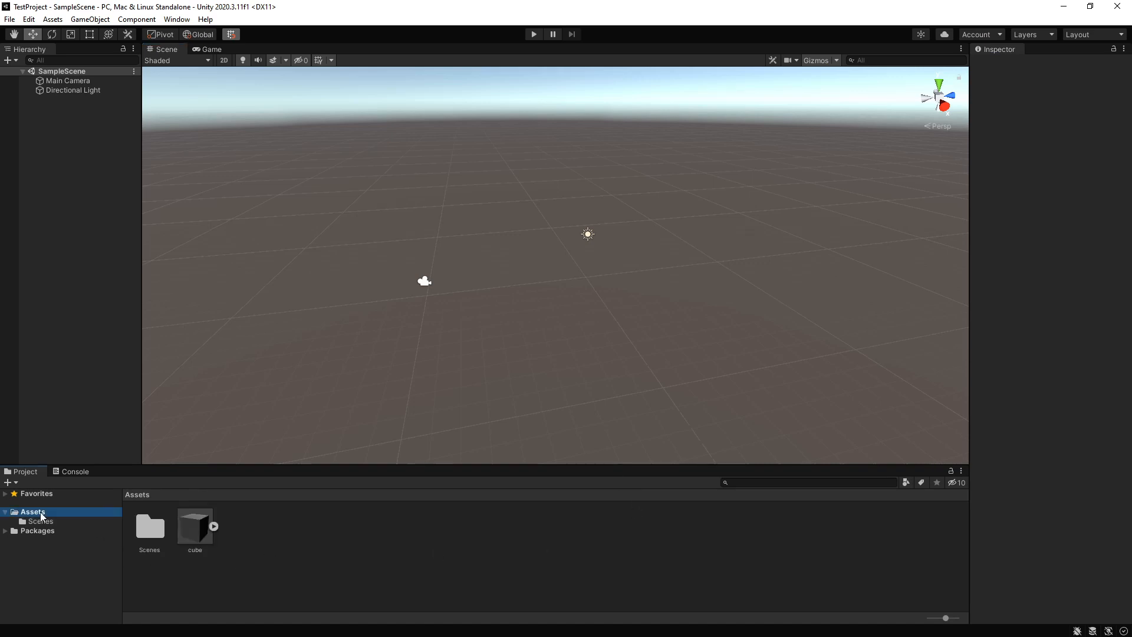
click(43, 522)
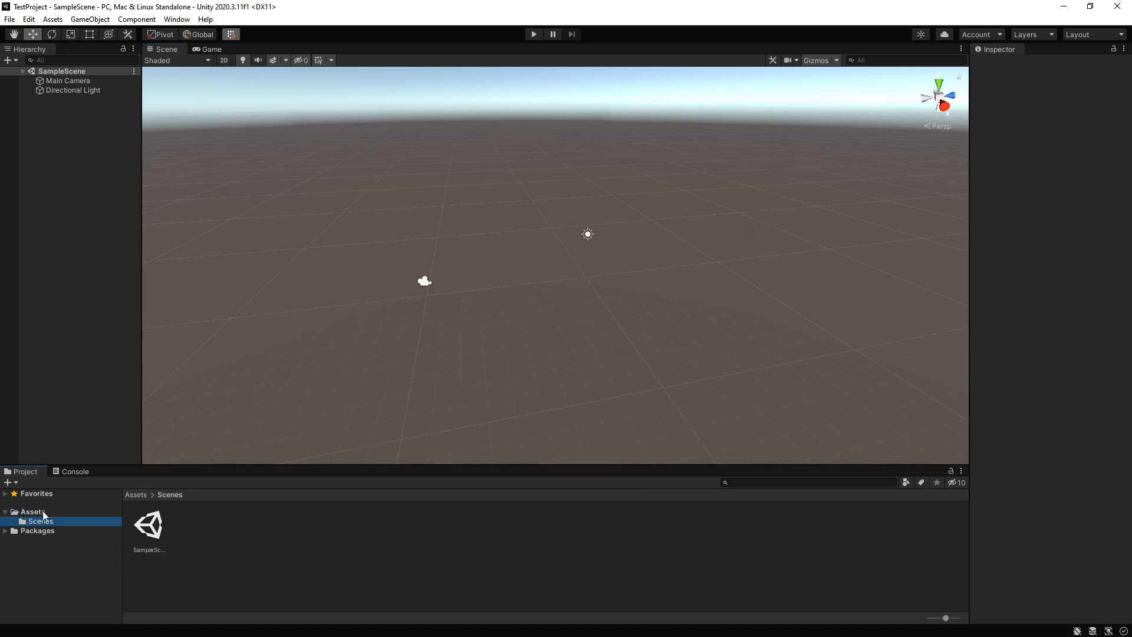
click(35, 512)
click(185, 541)
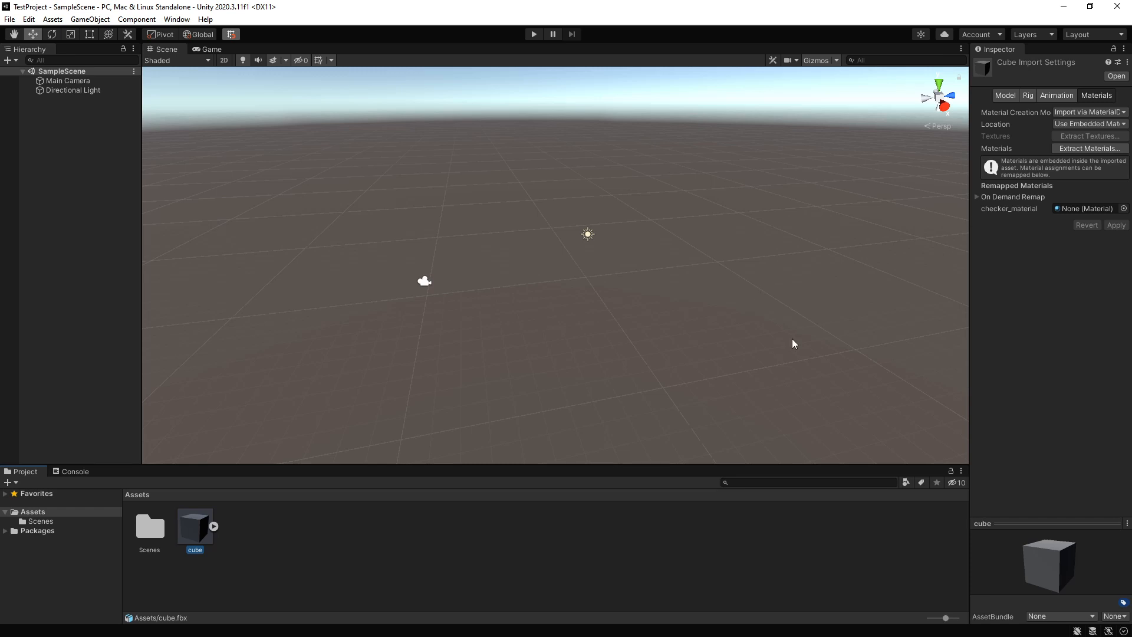
Step: Examine the cube's embedded checker_material, its material import settings and the materials available for remapping
click(214, 526)
click(240, 537)
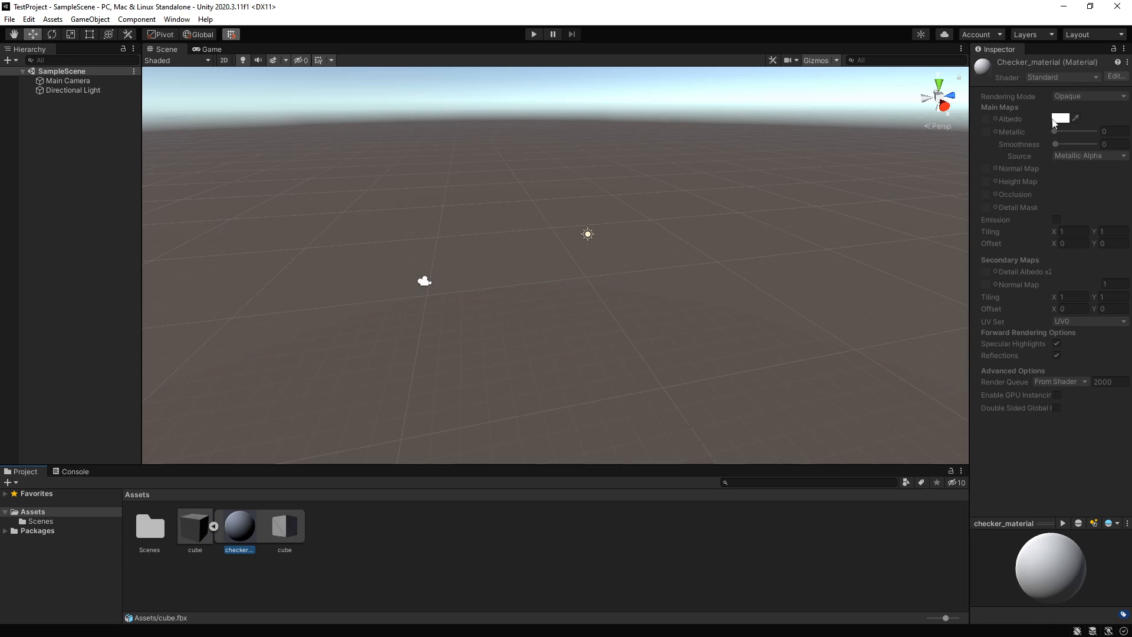
click(211, 528)
click(203, 531)
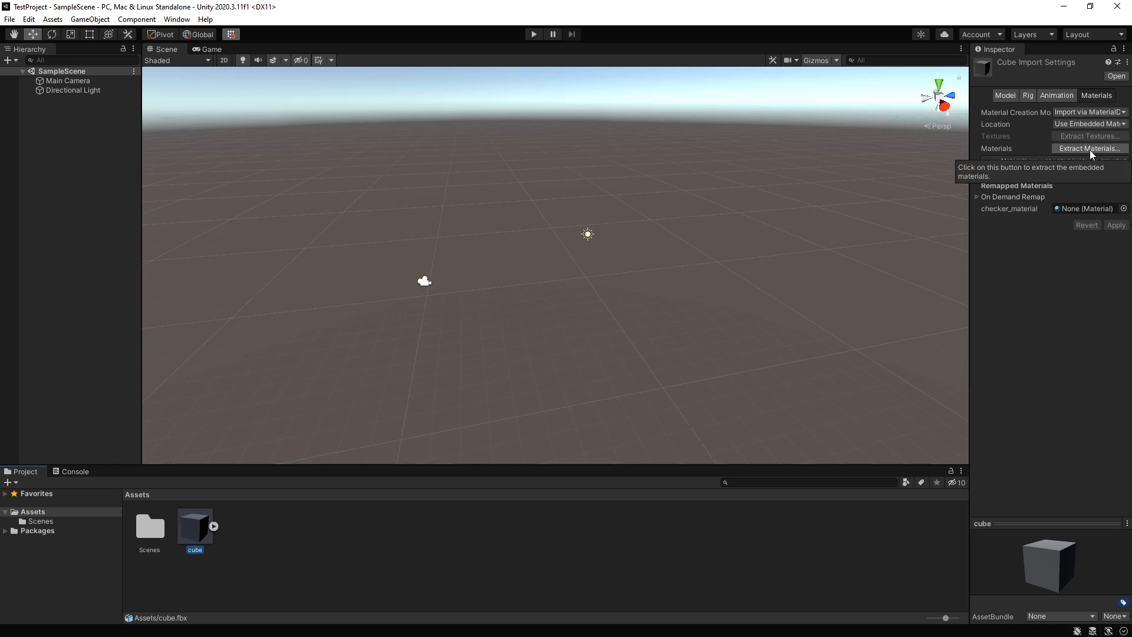
click(1124, 209)
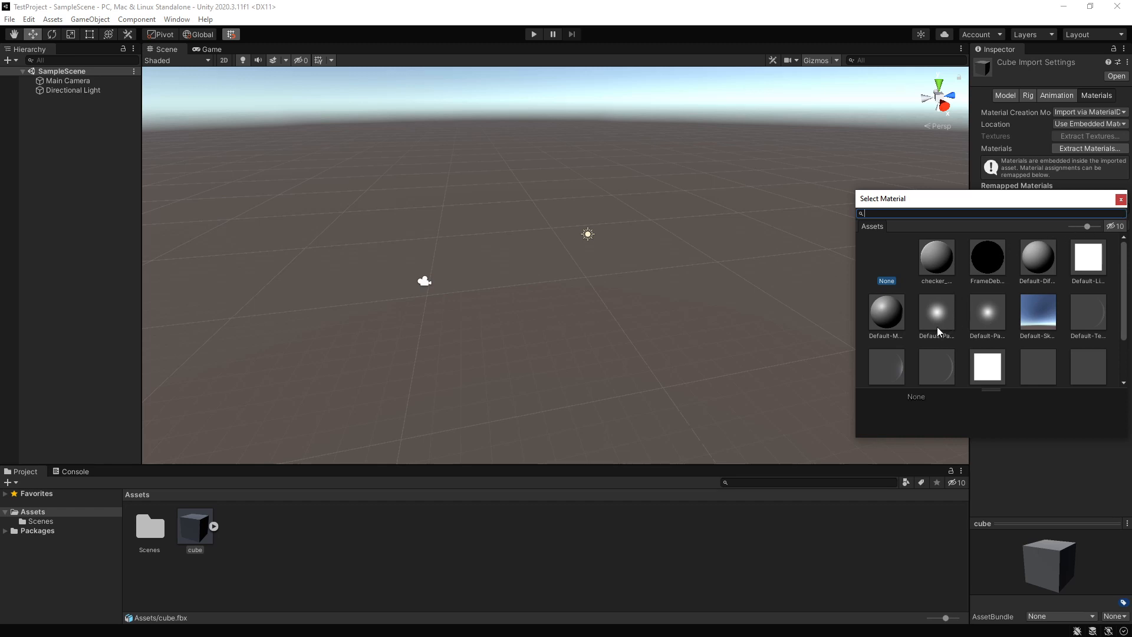
click(1120, 201)
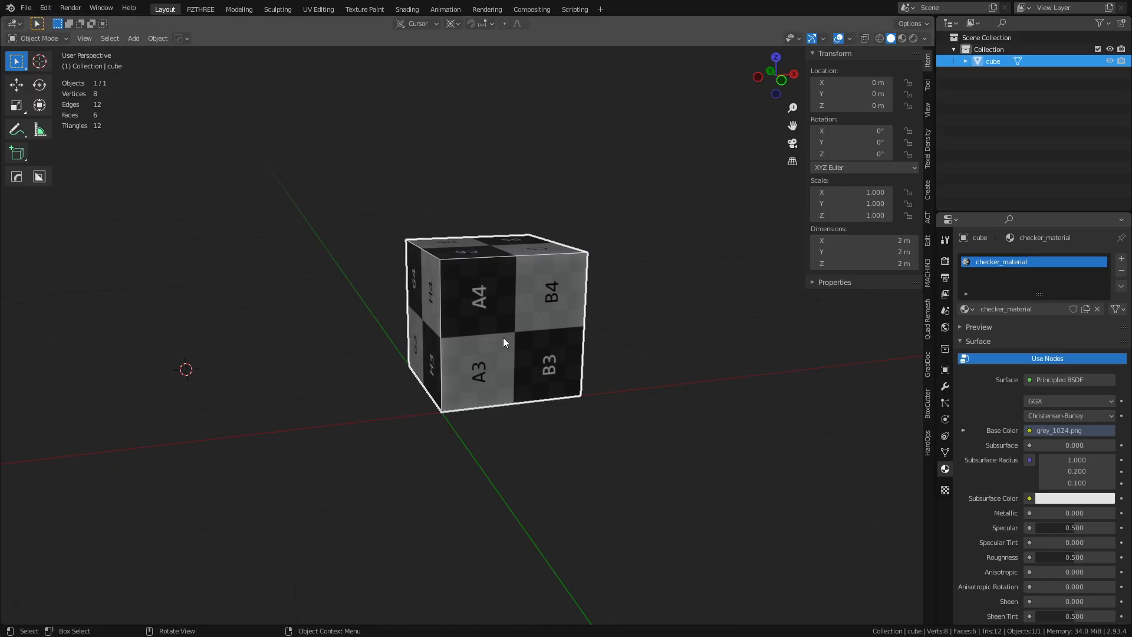
Step: Switch to Blender and export the same cube again into the Assets folder as cube2.fbx
key(q)
mouse_move(503, 337)
click(578, 396)
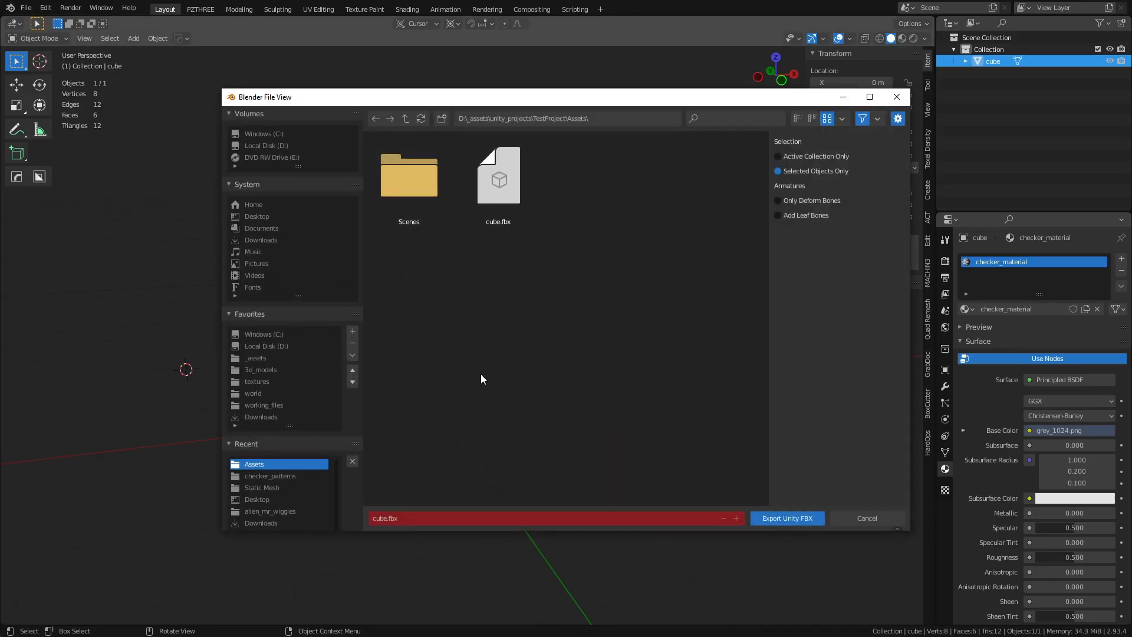
click(465, 221)
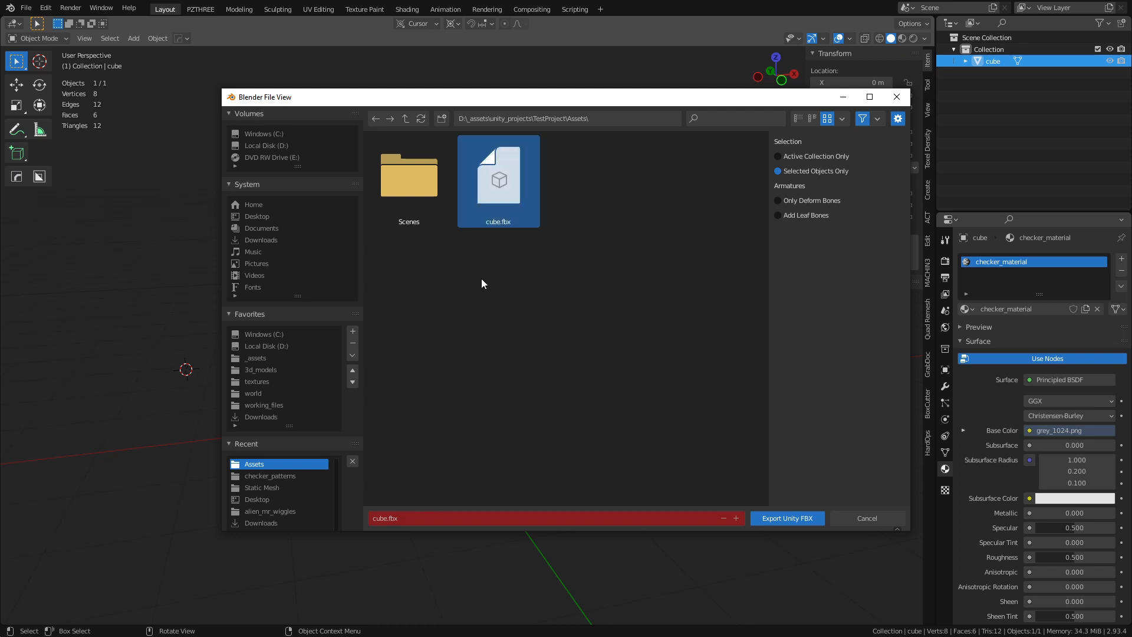
click(381, 517)
click(386, 518)
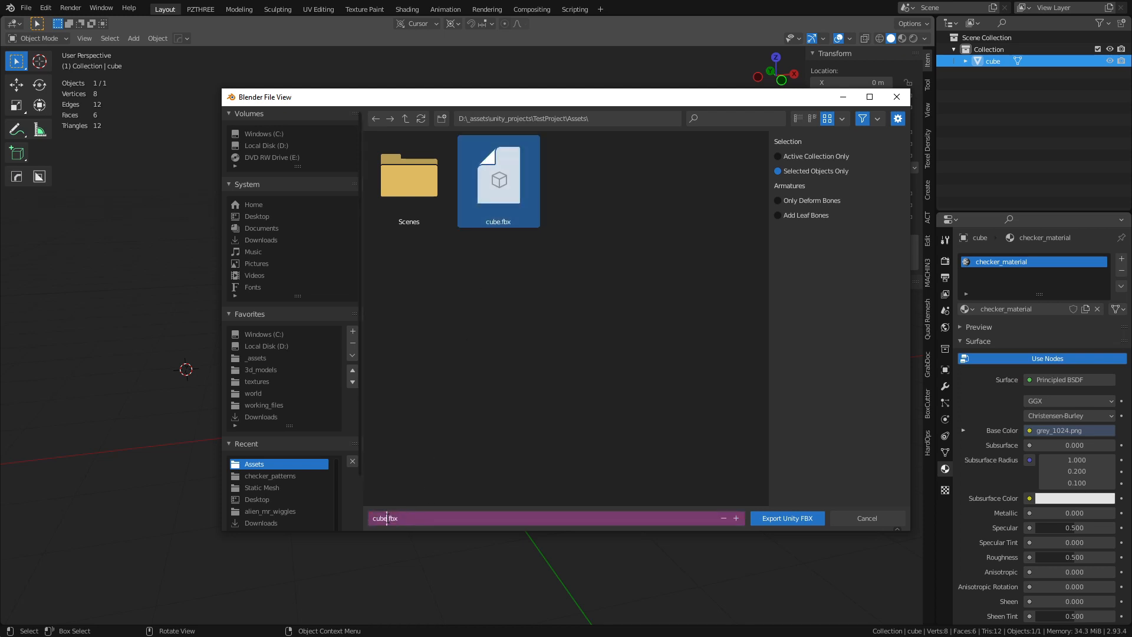
click(790, 519)
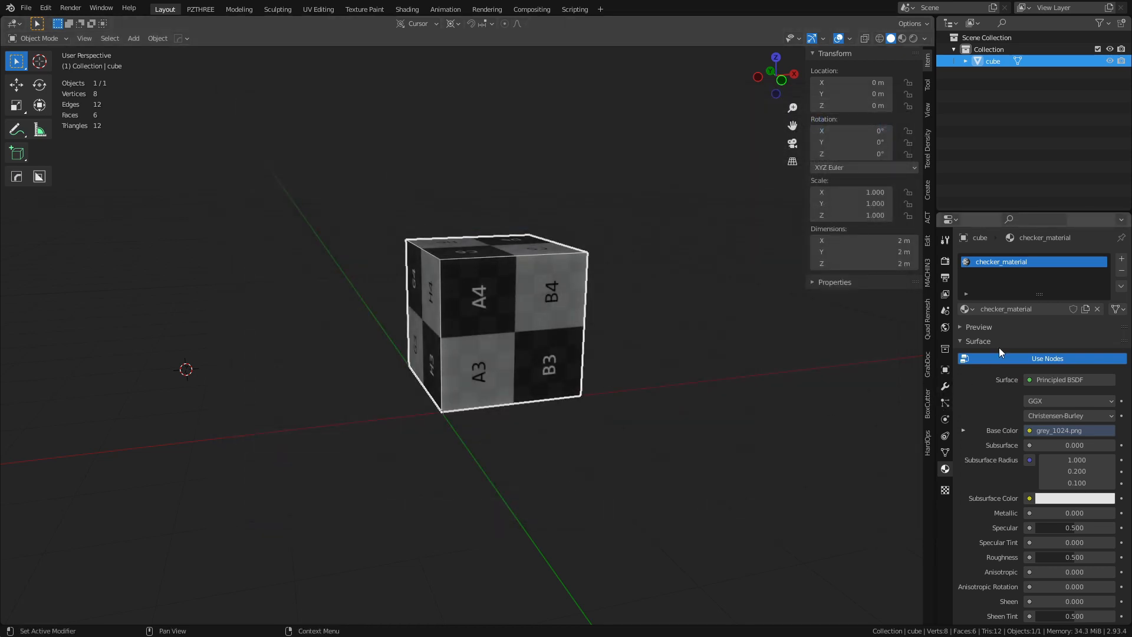
Step: Remove the checker_material slot from the cube and export it into the Assets folder as cube3.fbx
click(1121, 270)
key(q)
mouse_move(674, 370)
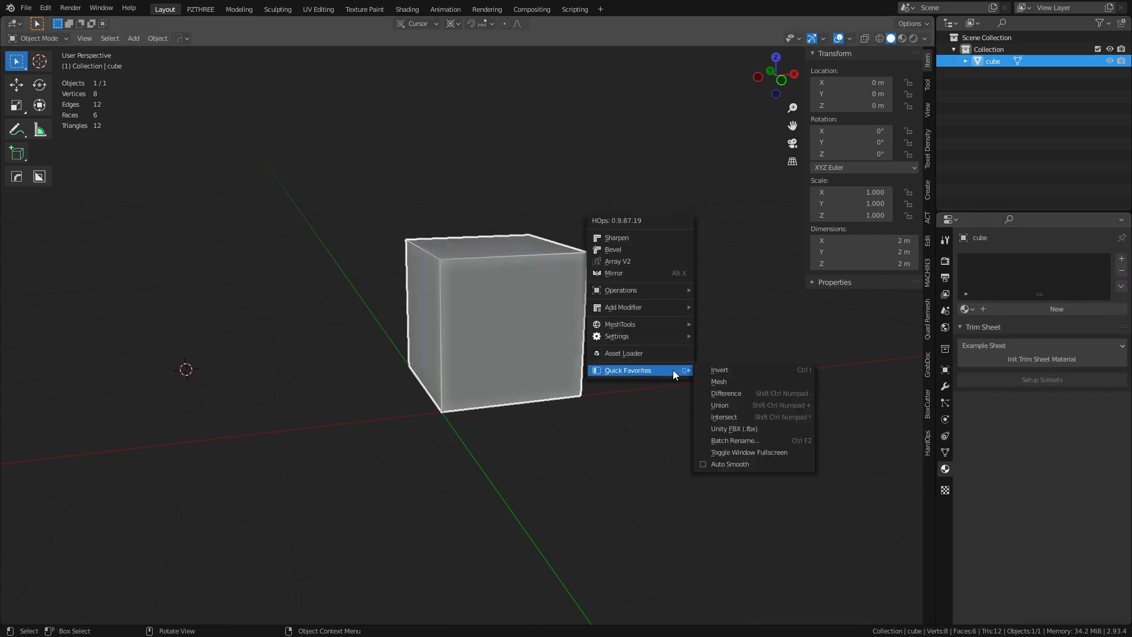
click(776, 430)
click(590, 222)
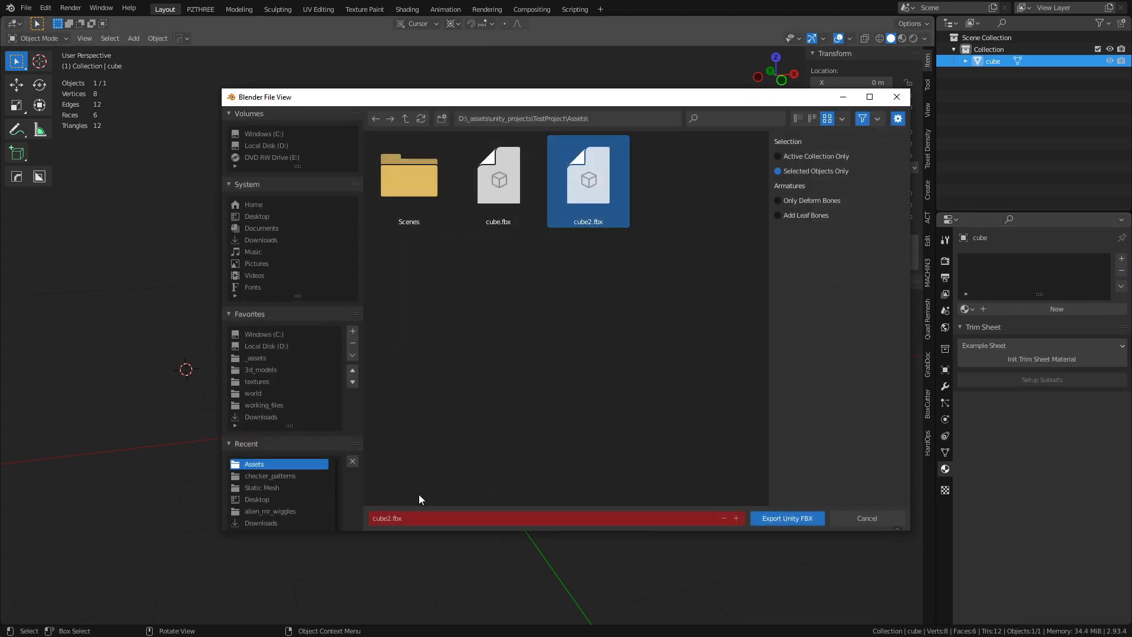
click(387, 518)
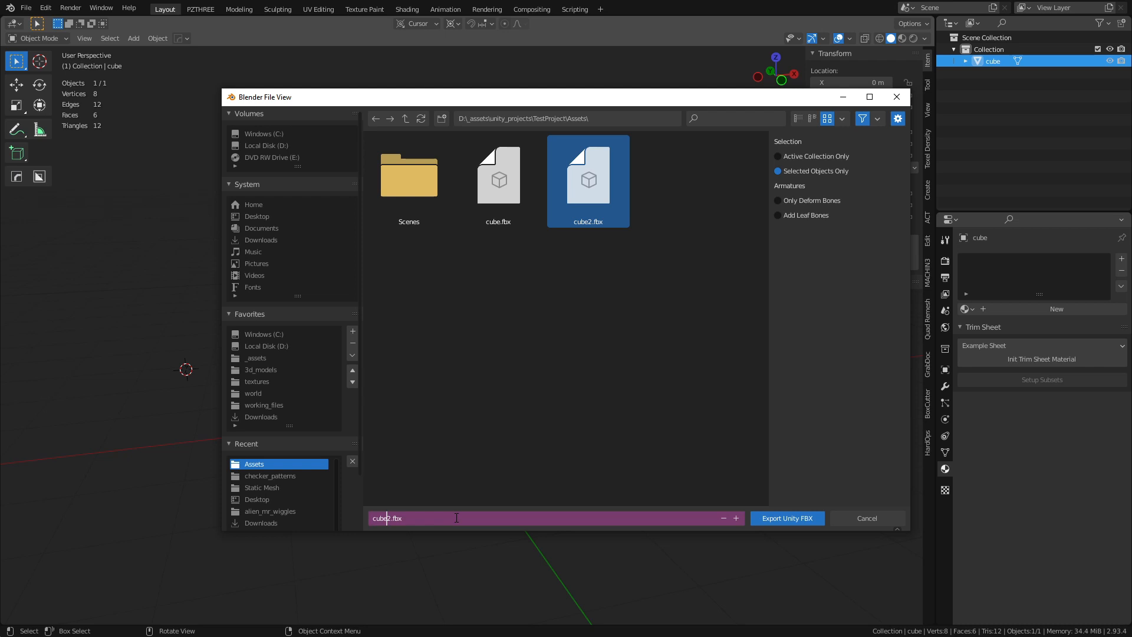
key(Return)
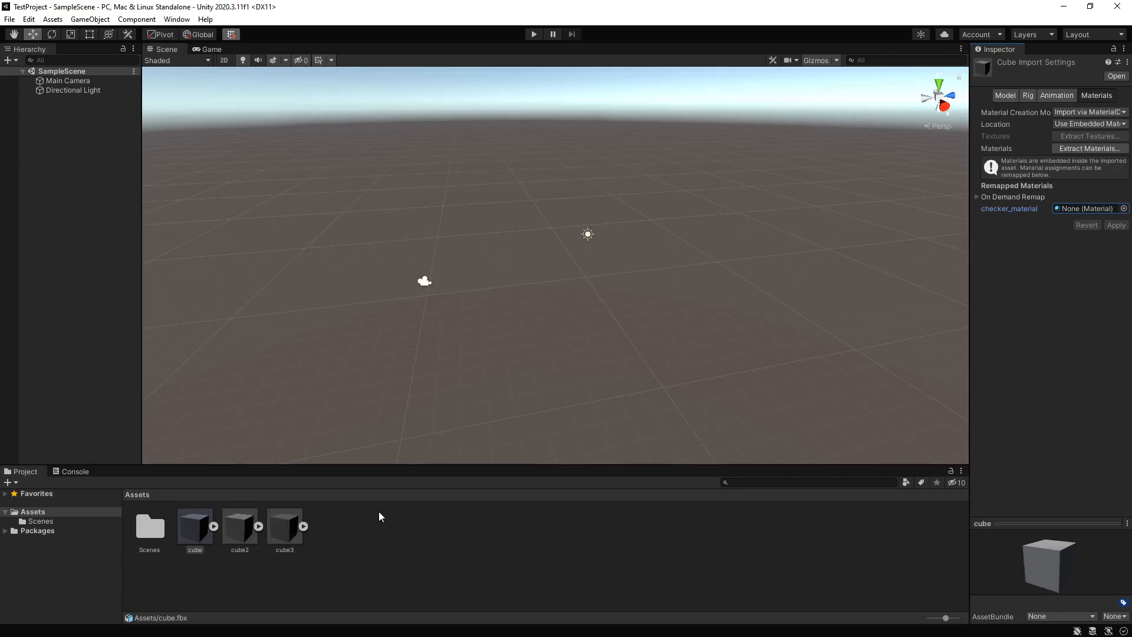
Step: Switch to Unity and compare the embedded materials of cube and cube2, including the material choices offered for the cube's remapping
click(239, 536)
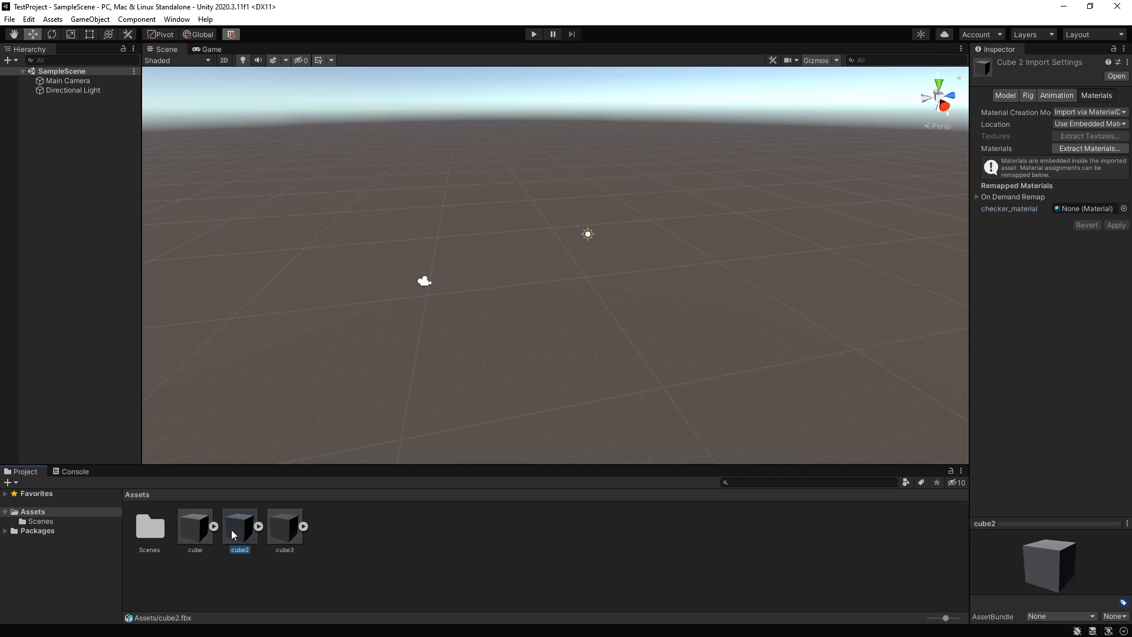
click(201, 533)
click(239, 535)
click(201, 536)
click(213, 525)
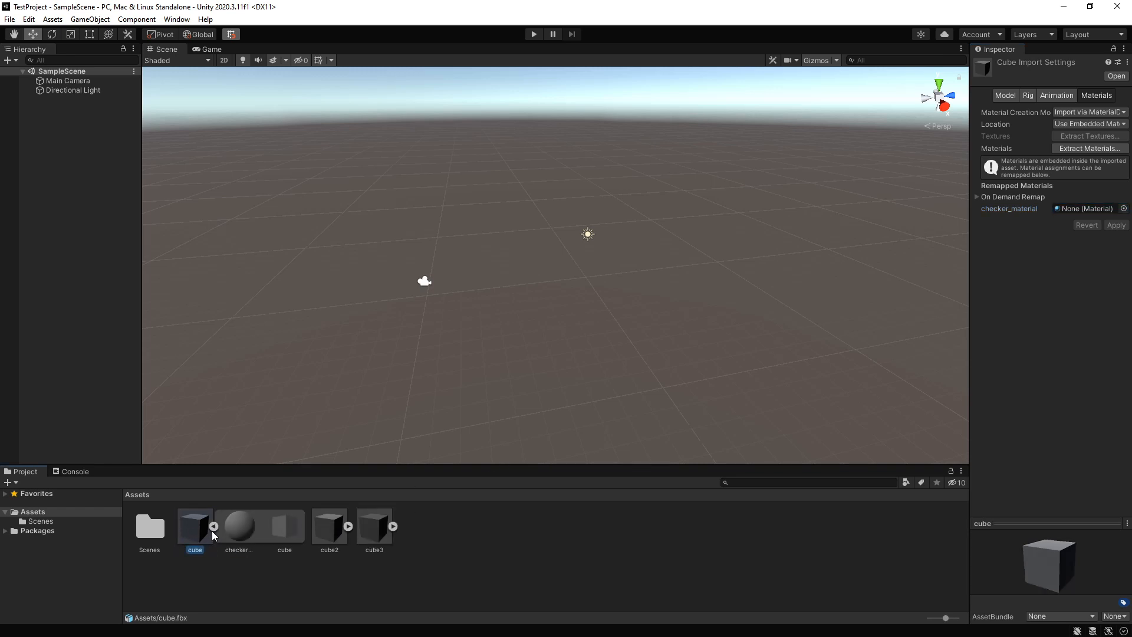
click(347, 526)
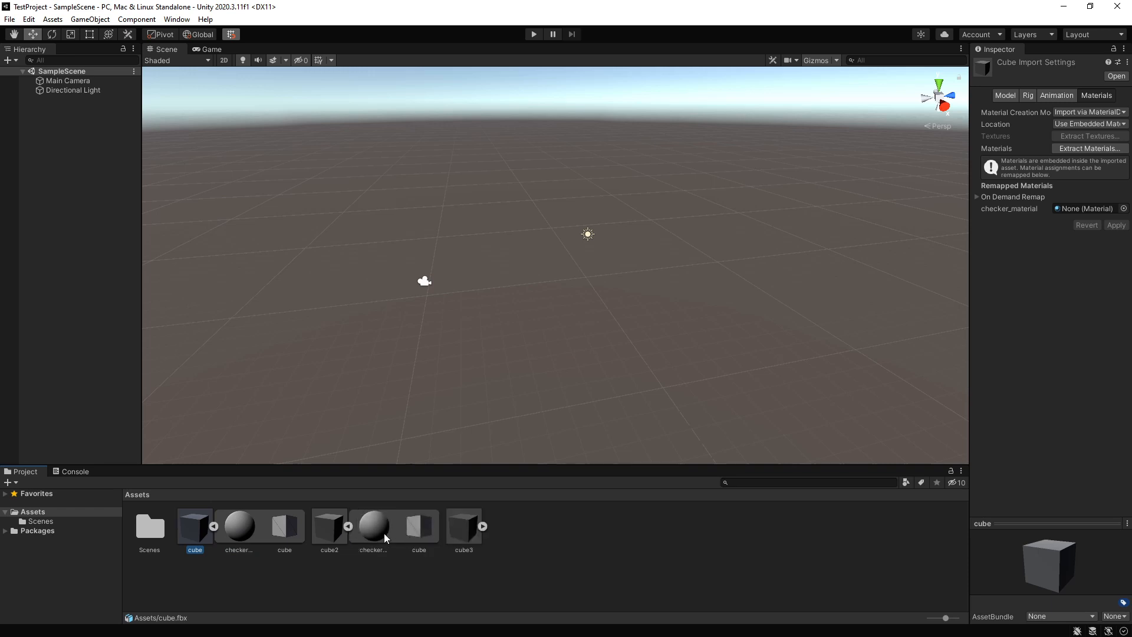
click(348, 526)
click(214, 527)
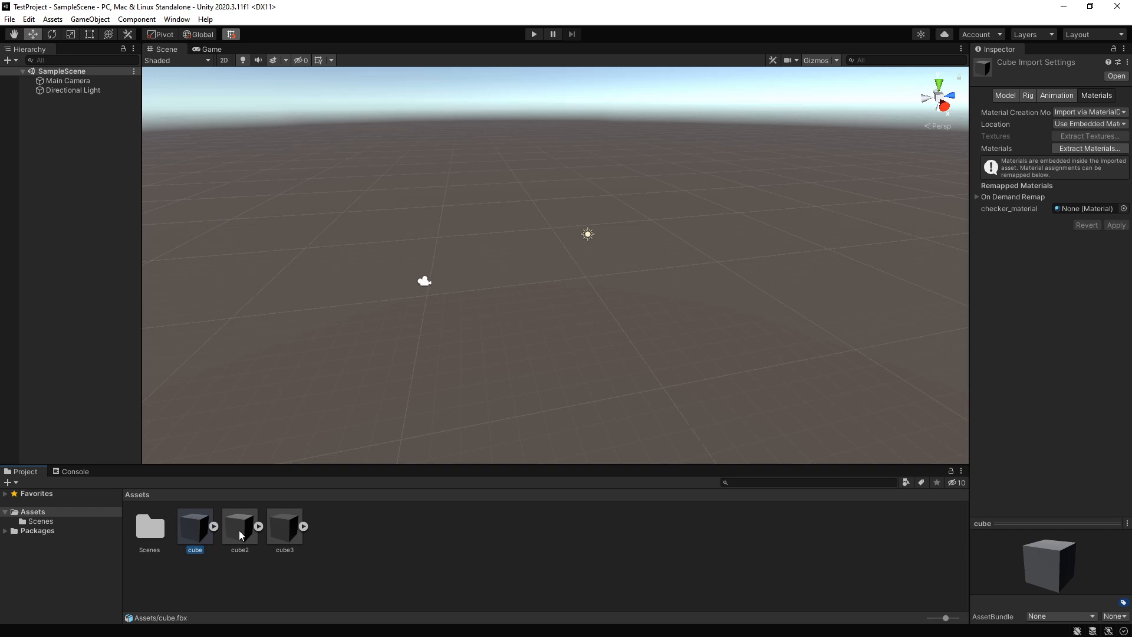
click(1123, 208)
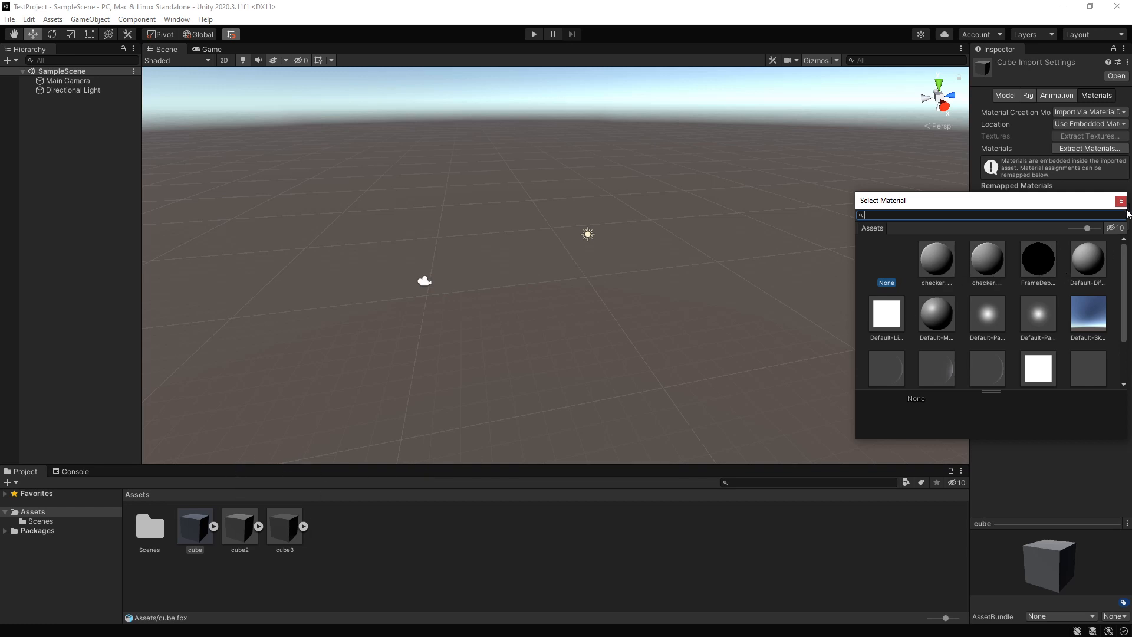
click(1120, 201)
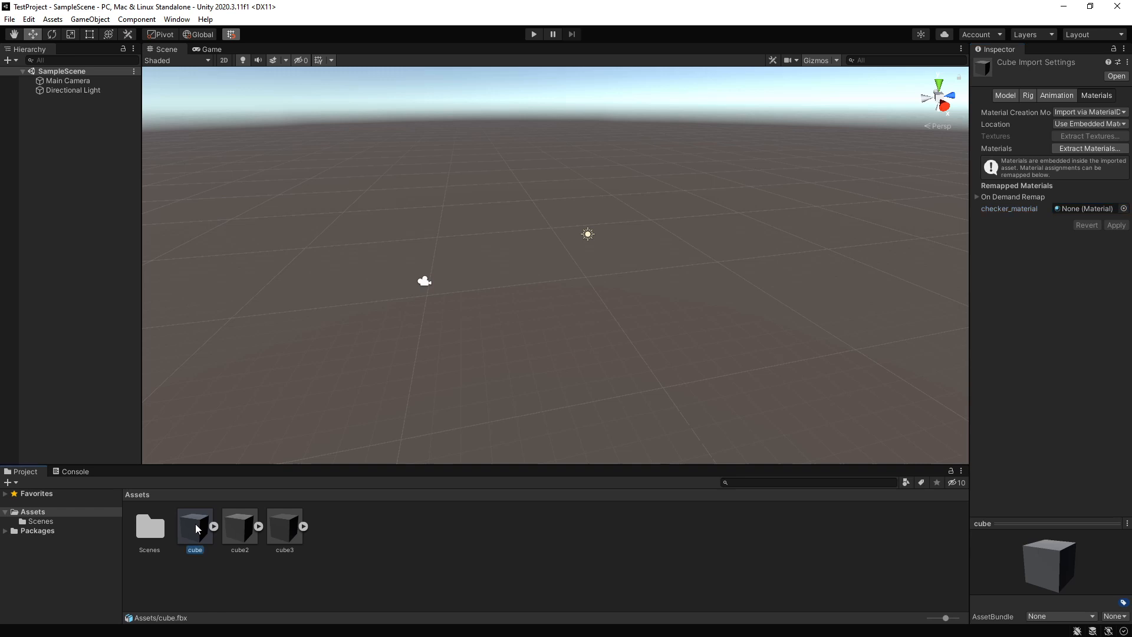
Step: Extract the cube's embedded materials into the Assets folder and select the extracted checker_material
click(1094, 148)
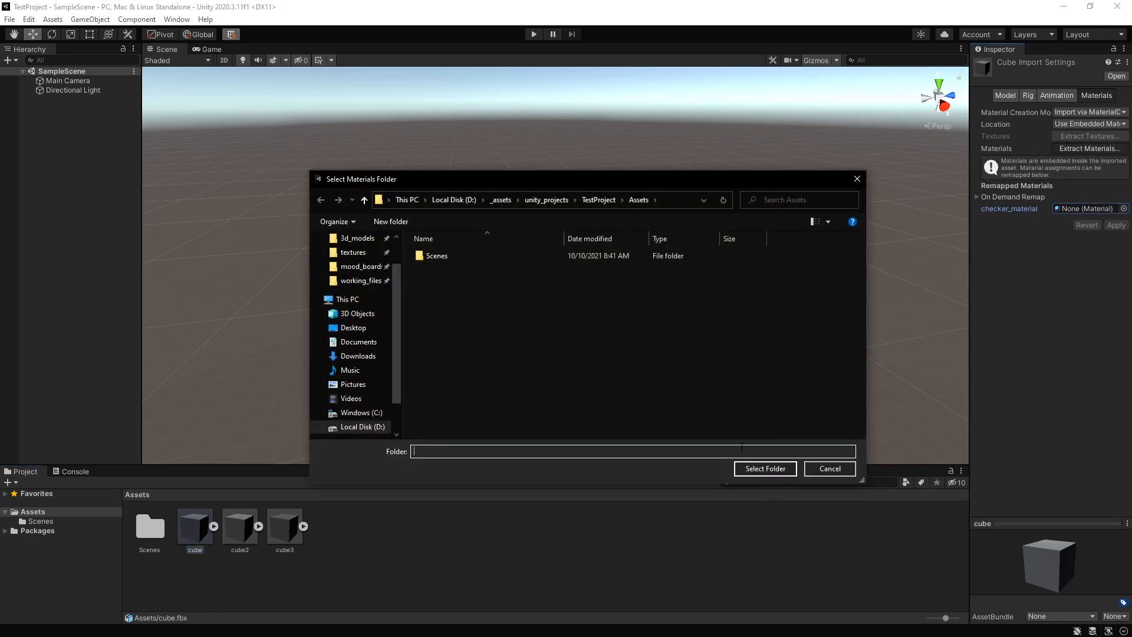
click(761, 469)
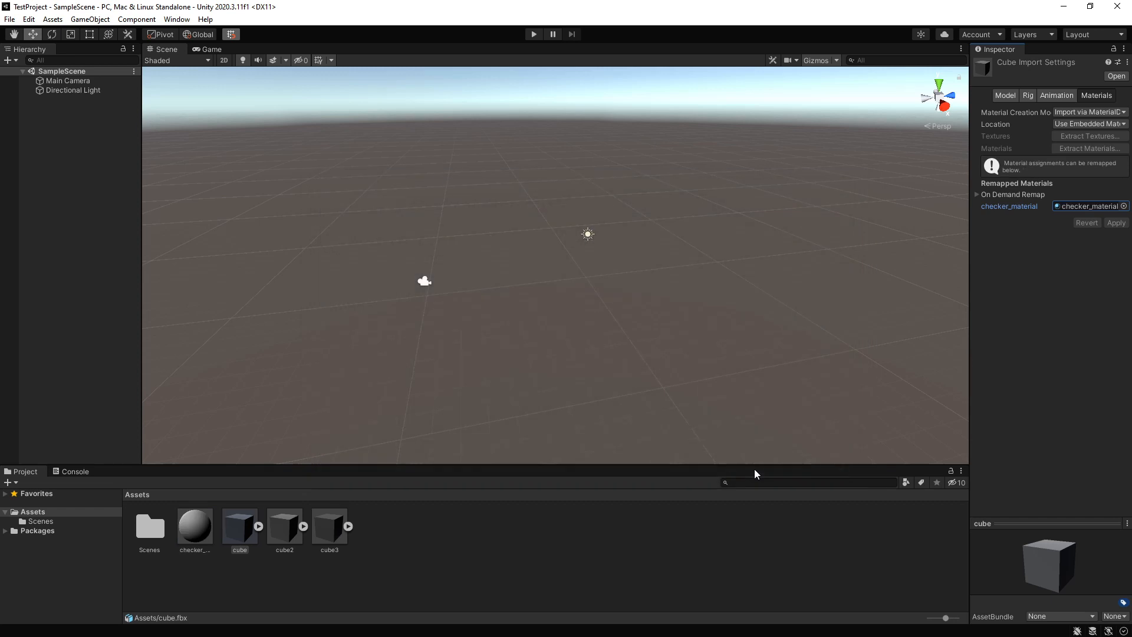
click(200, 538)
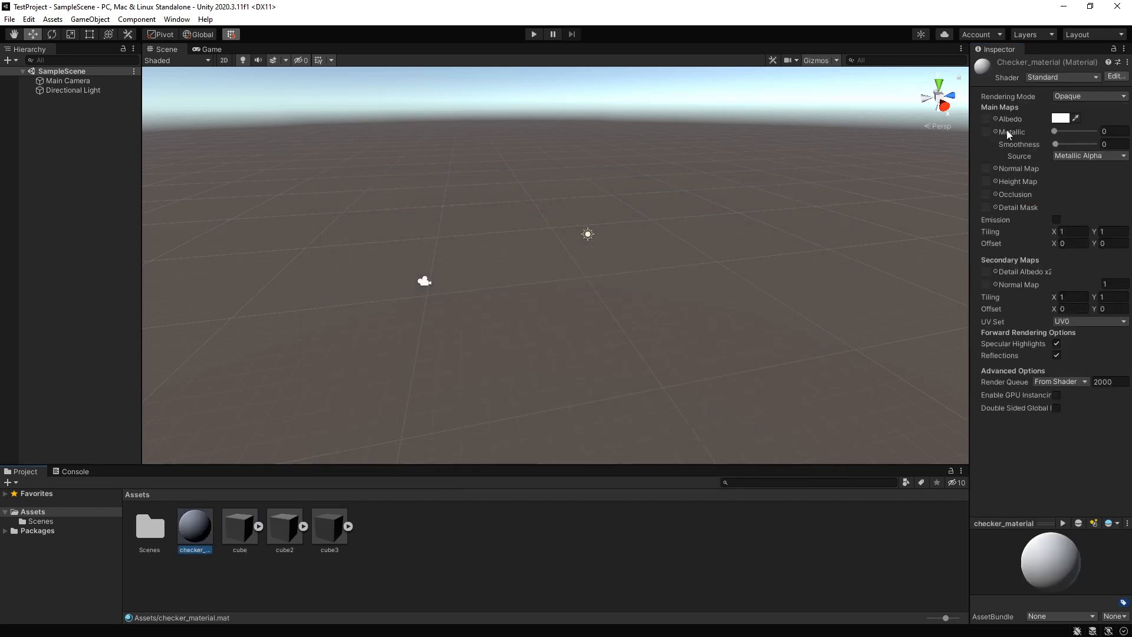
Step: Import the grey_1024 texture from the textures/checker_patterns folder into the Assets folder
right_click(481, 526)
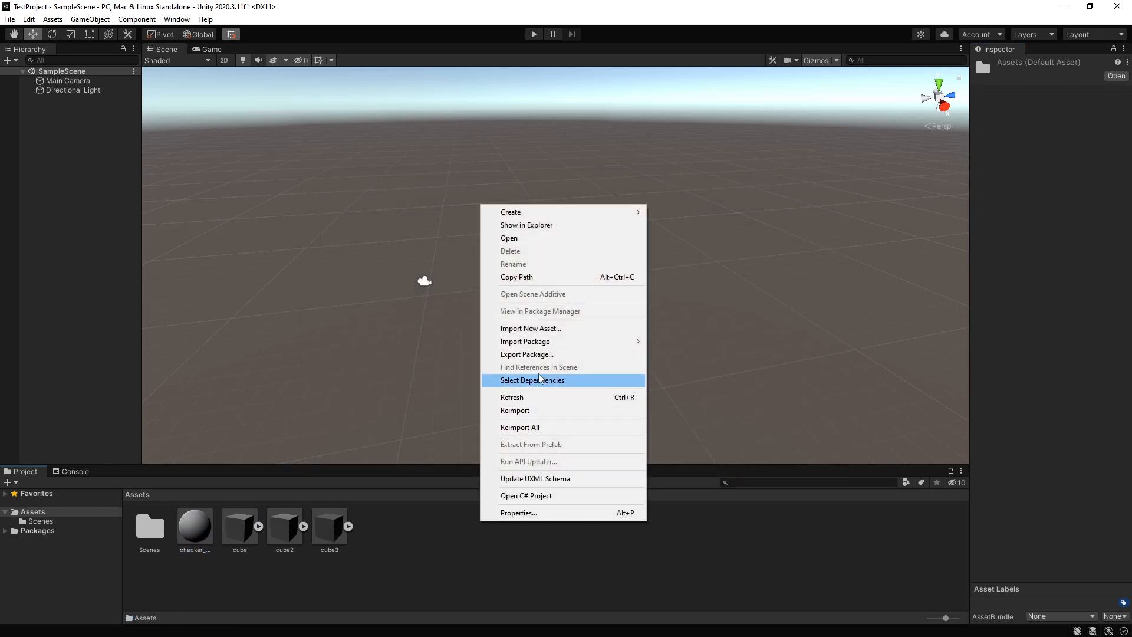
click(564, 328)
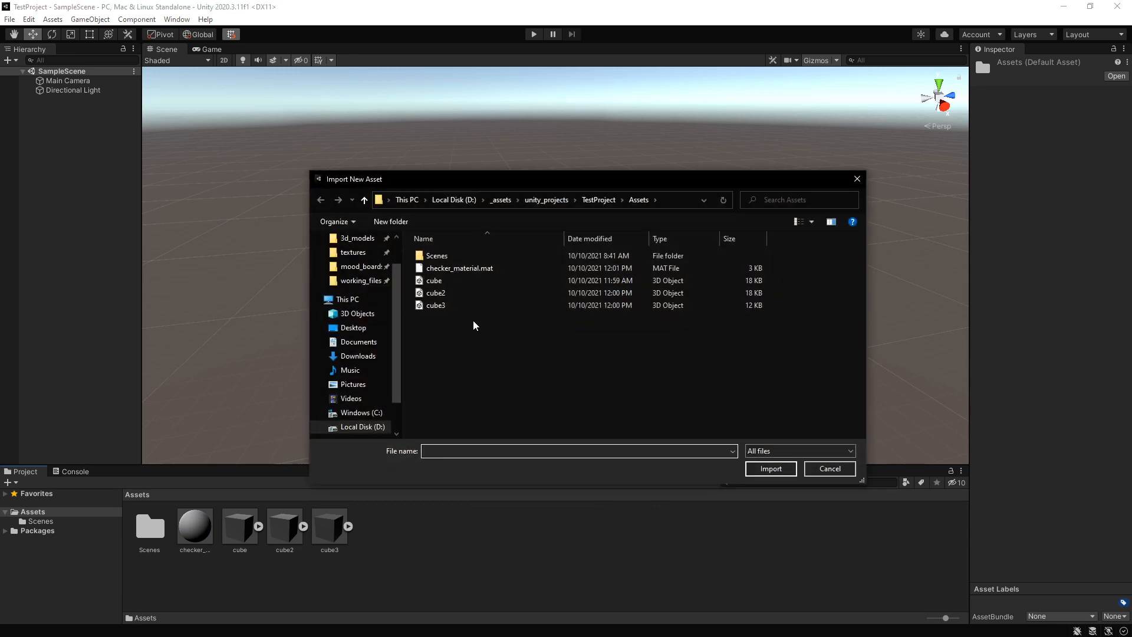
click(357, 254)
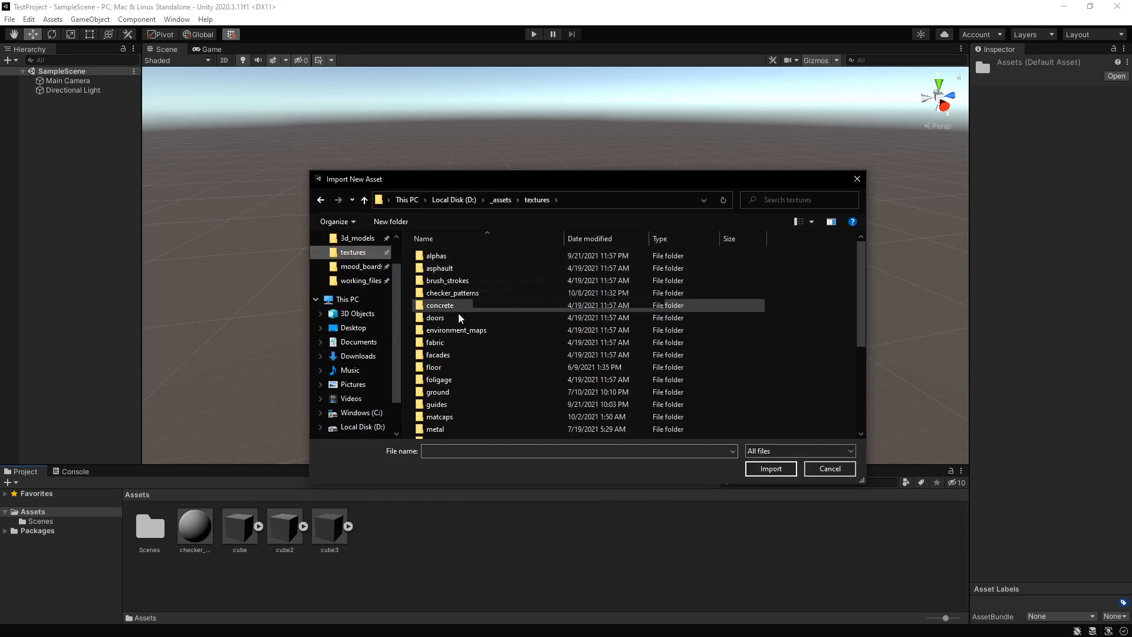
double_click(470, 297)
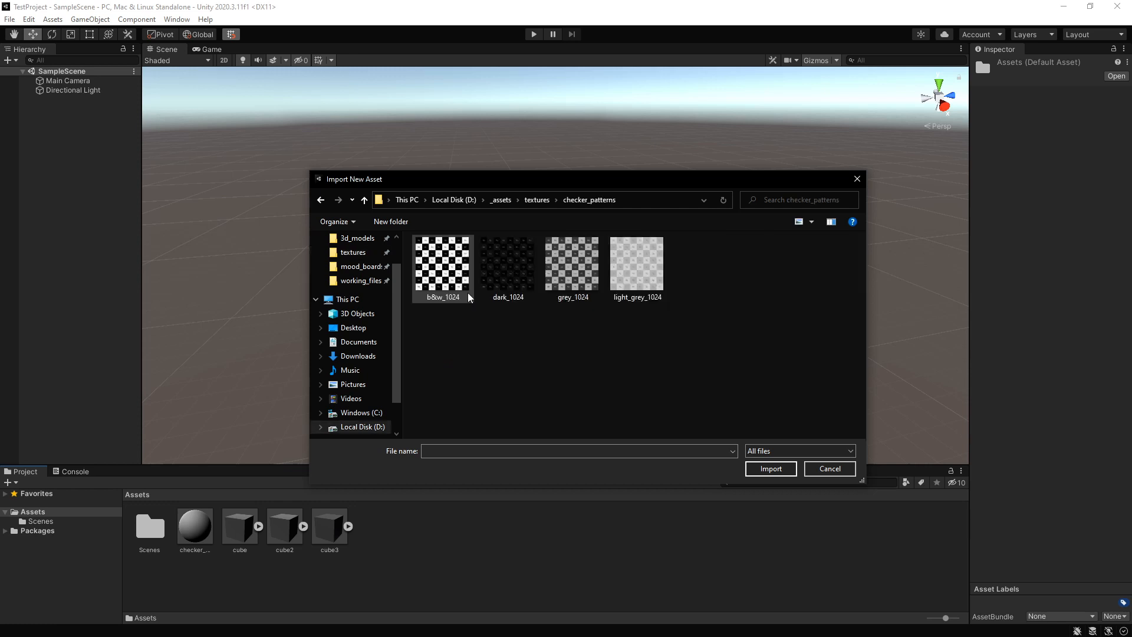
double_click(570, 264)
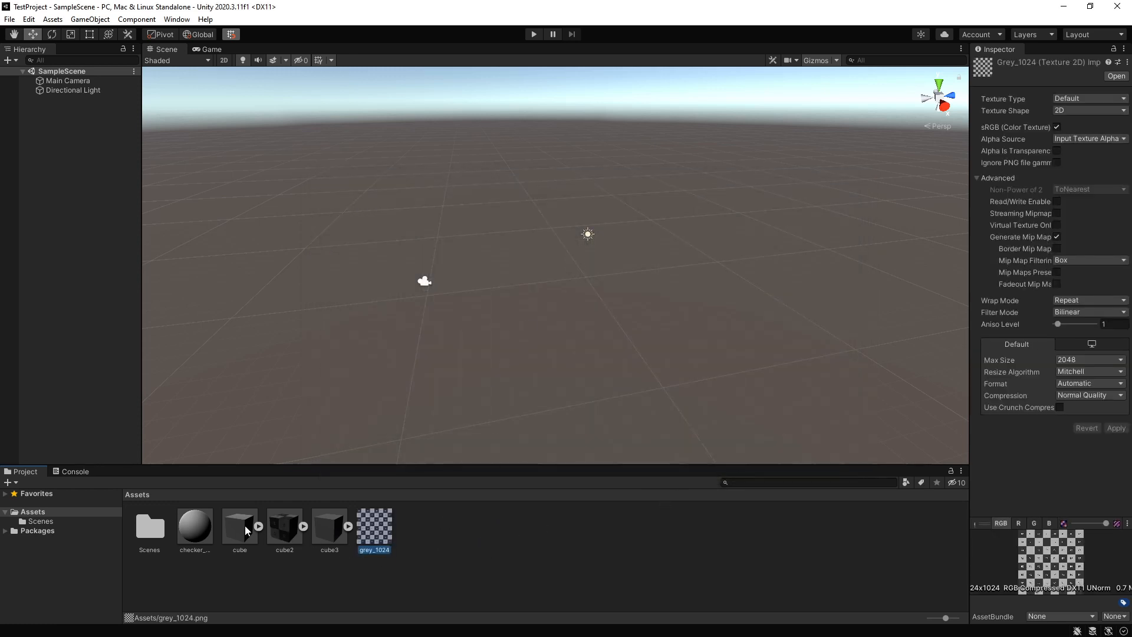
Step: Assign the grey_1024 texture to the Albedo map of checker_material
click(200, 537)
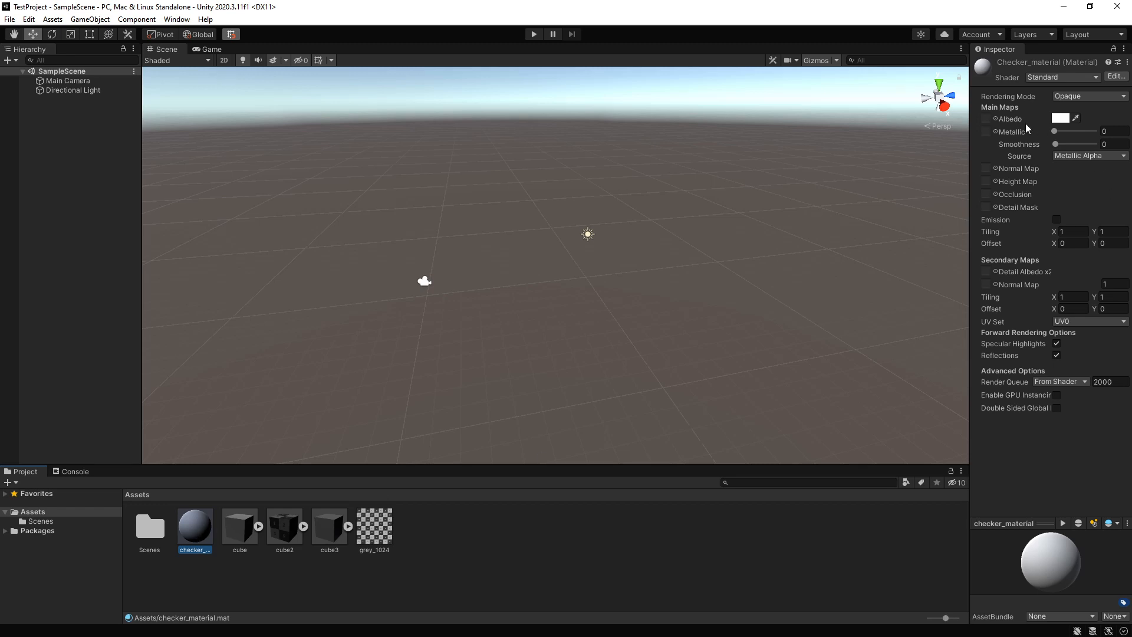
click(995, 119)
click(941, 169)
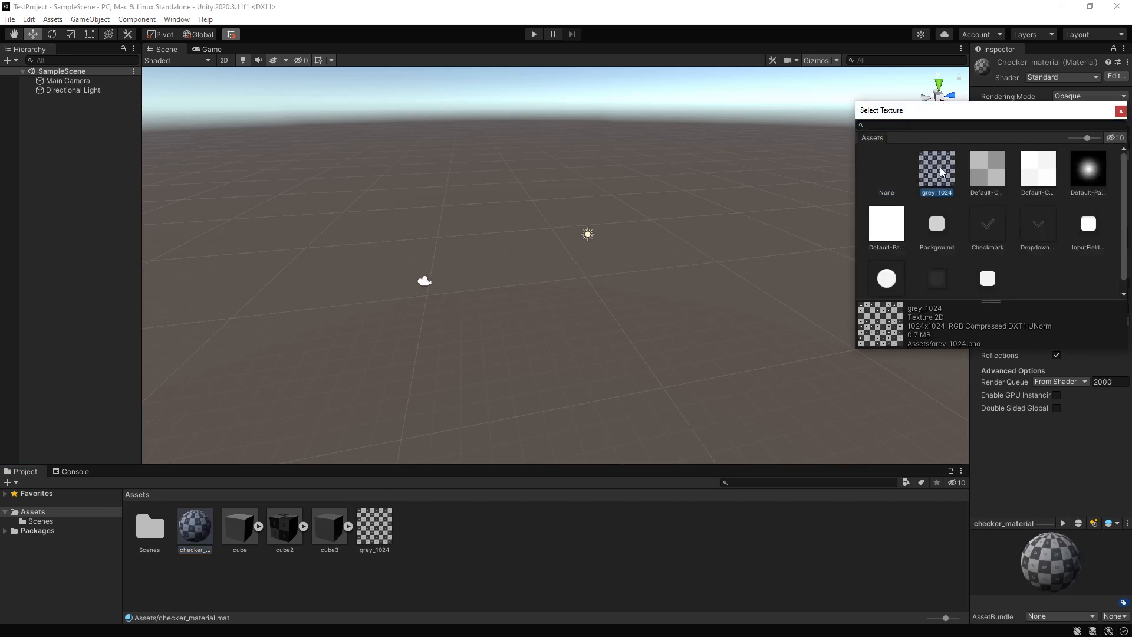
double_click(941, 188)
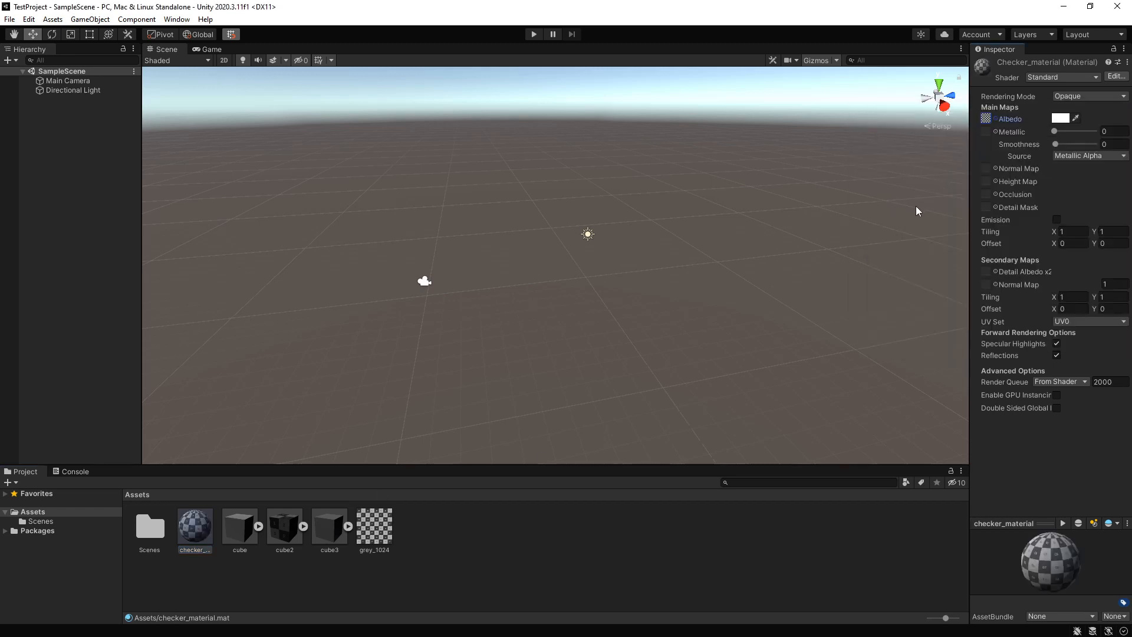
click(424, 533)
Step: Compare the material remapping of cube and cube2, and check which assets cube's checker_material choices come from, keeping the one from checker_material.mat
click(238, 537)
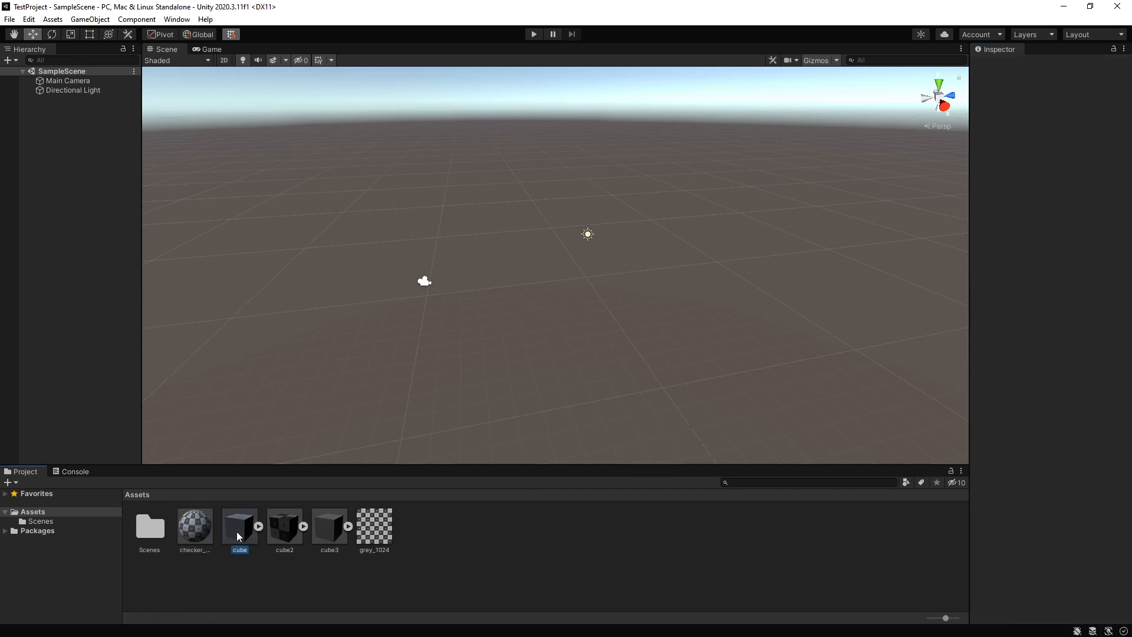
click(277, 538)
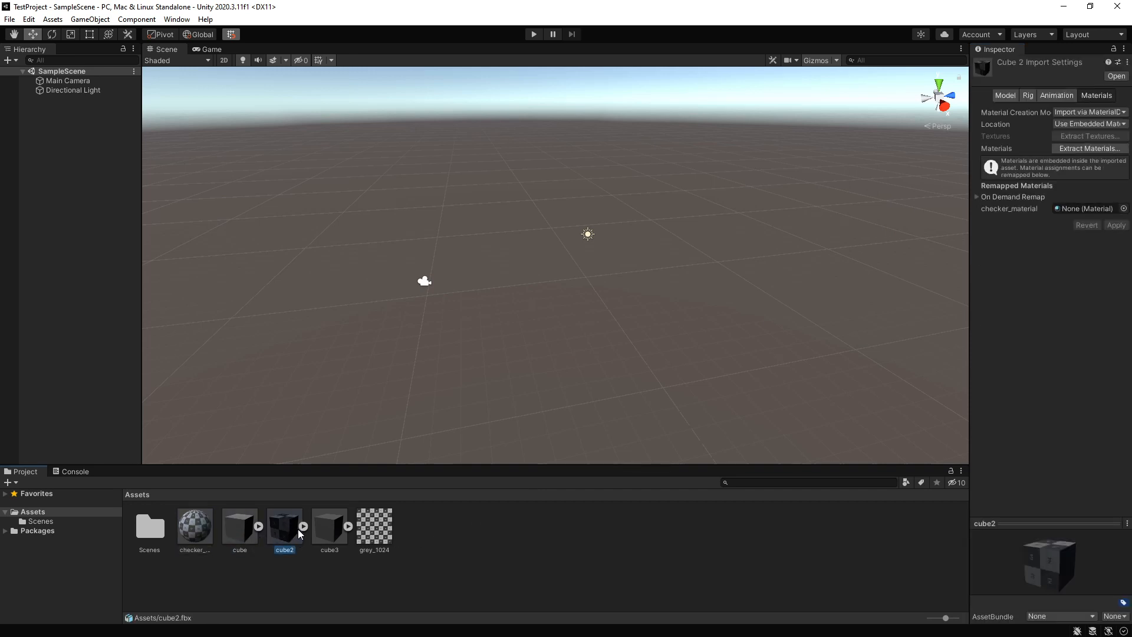
click(250, 536)
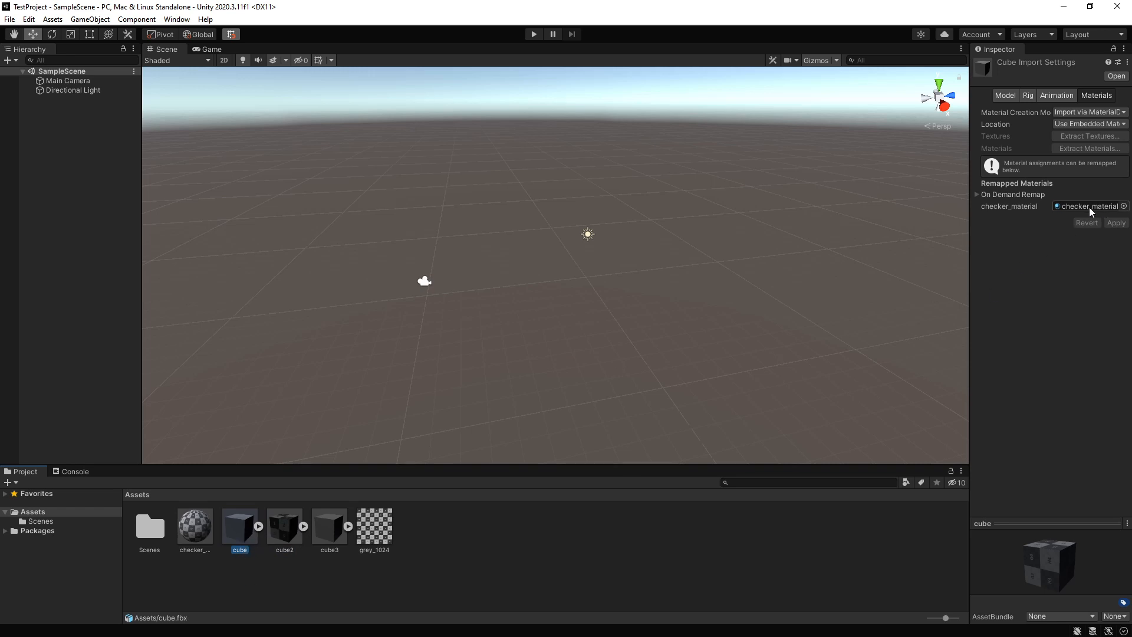
click(201, 540)
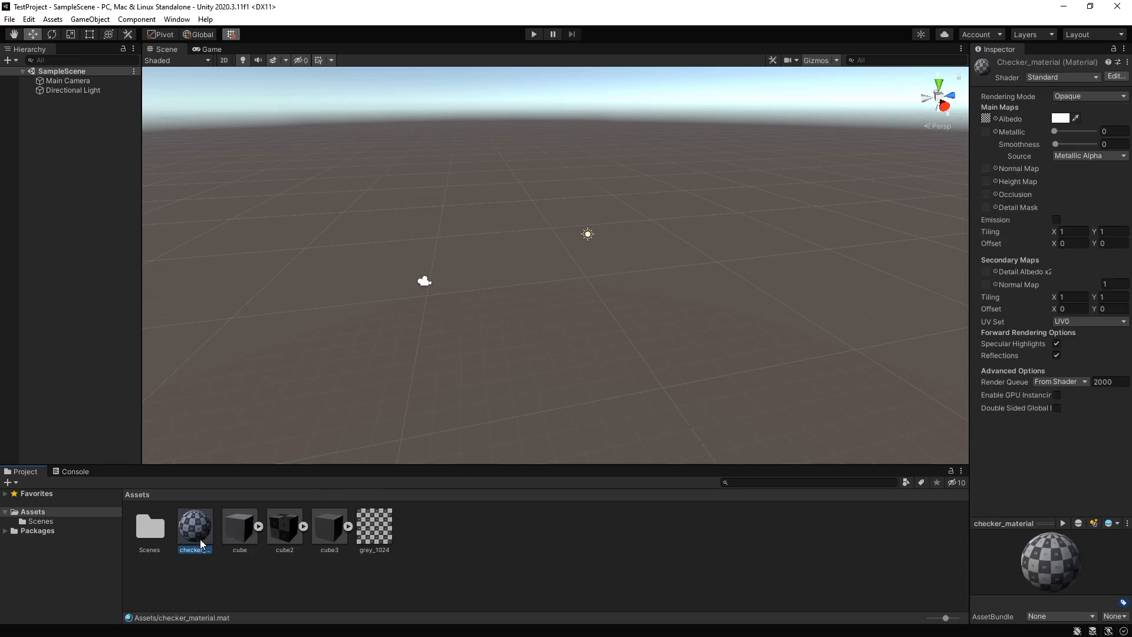
click(234, 531)
click(1124, 206)
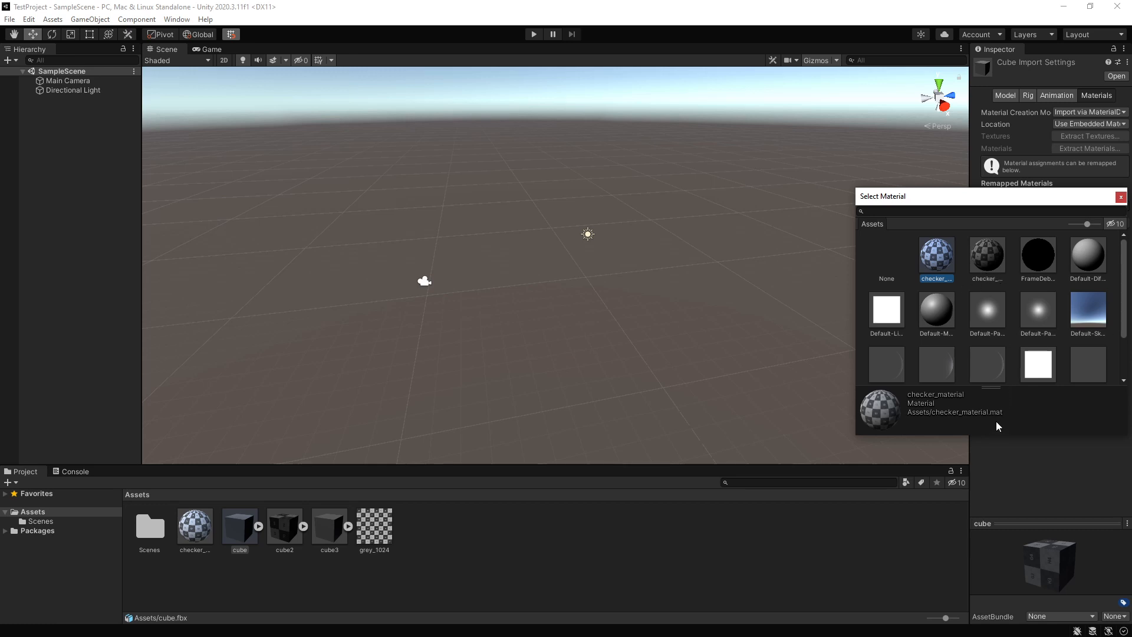
key(Right)
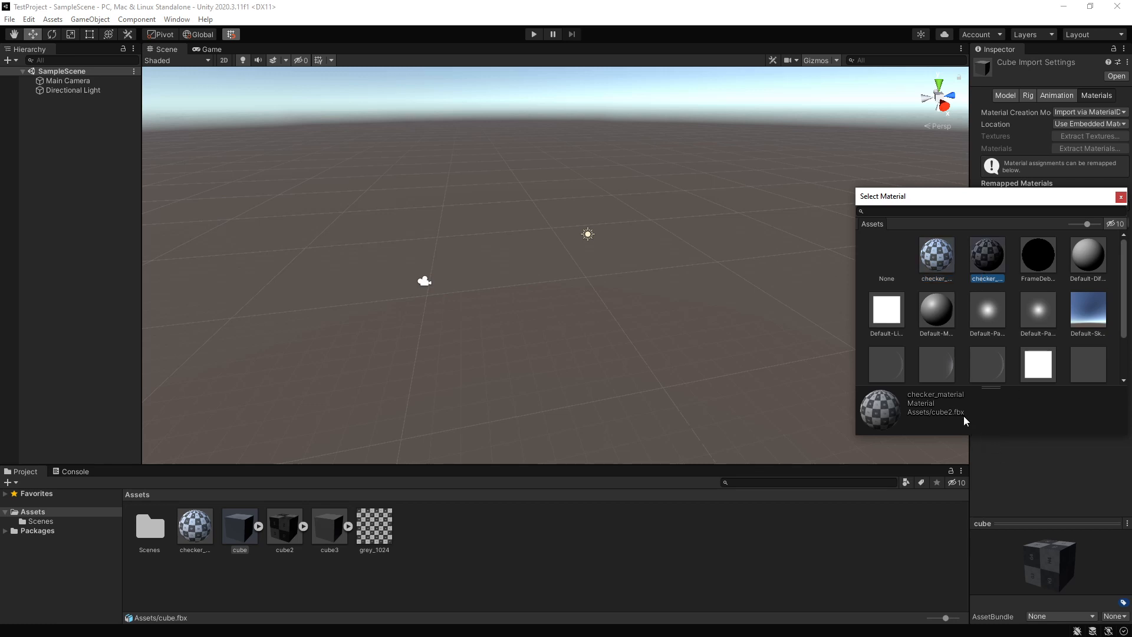
click(936, 269)
double_click(939, 266)
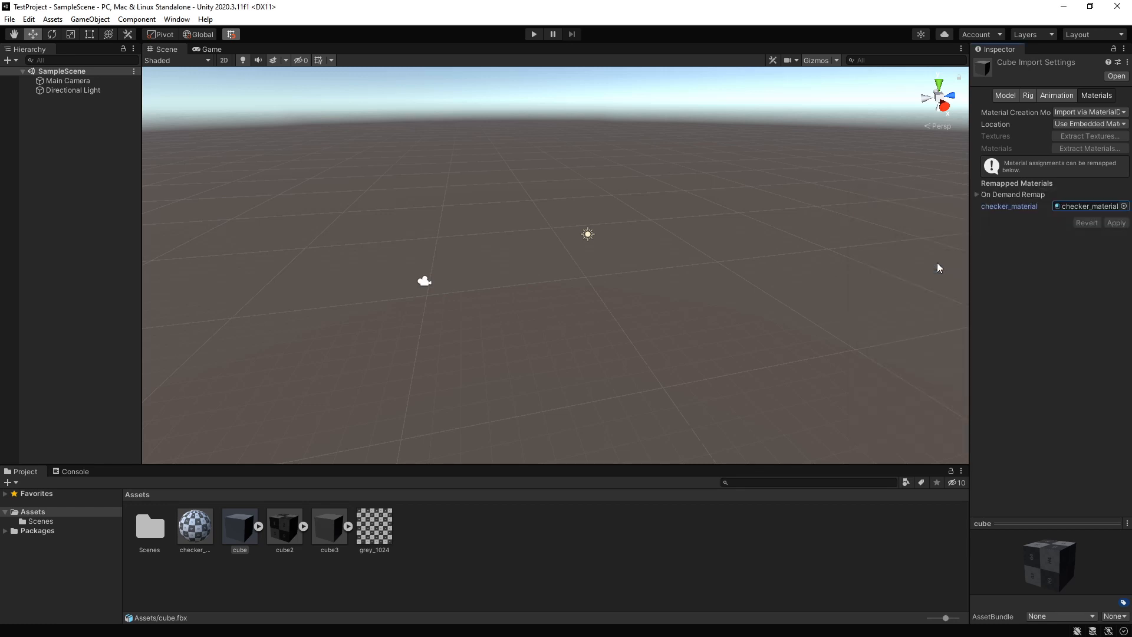
Step: Remap cube2's embedded material to the extracted checker_material and apply the import settings
click(285, 531)
click(1123, 209)
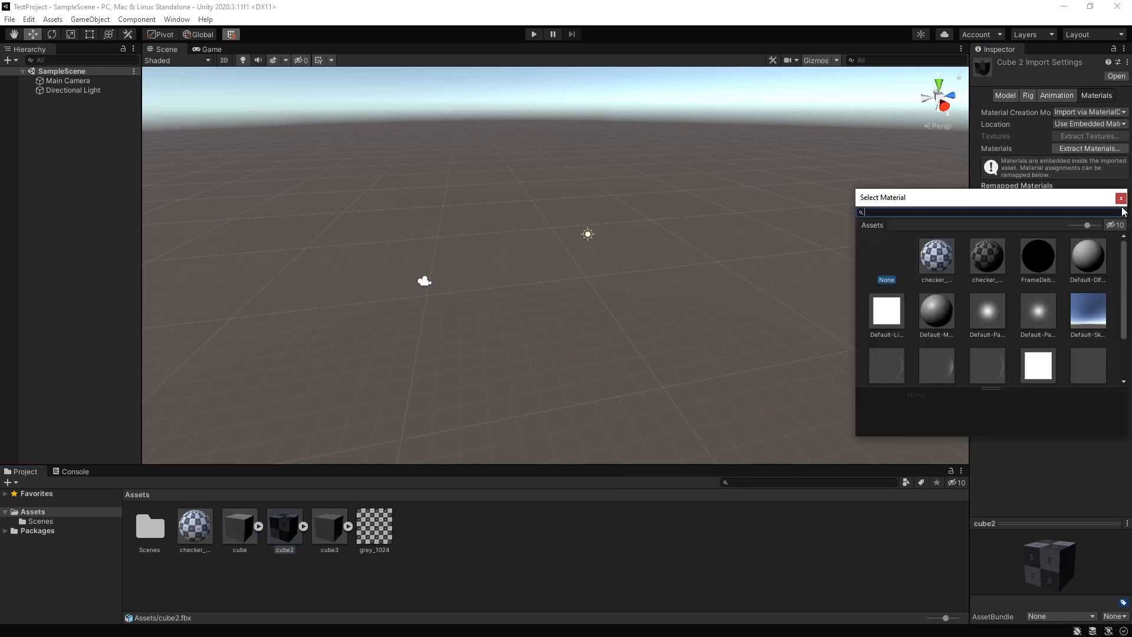
double_click(930, 268)
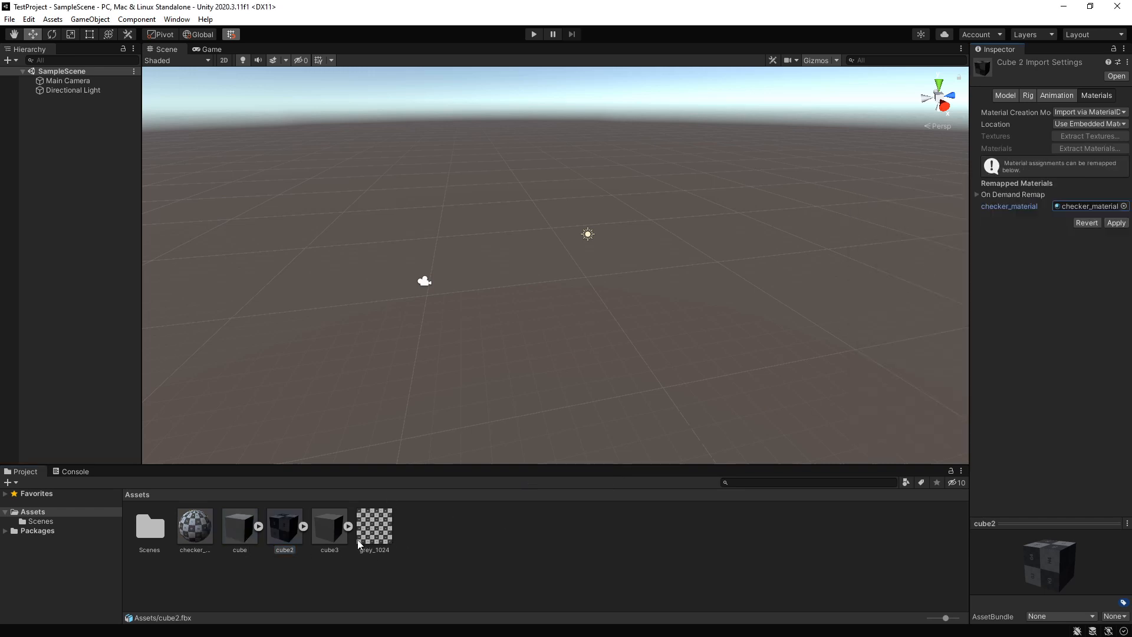
click(1116, 223)
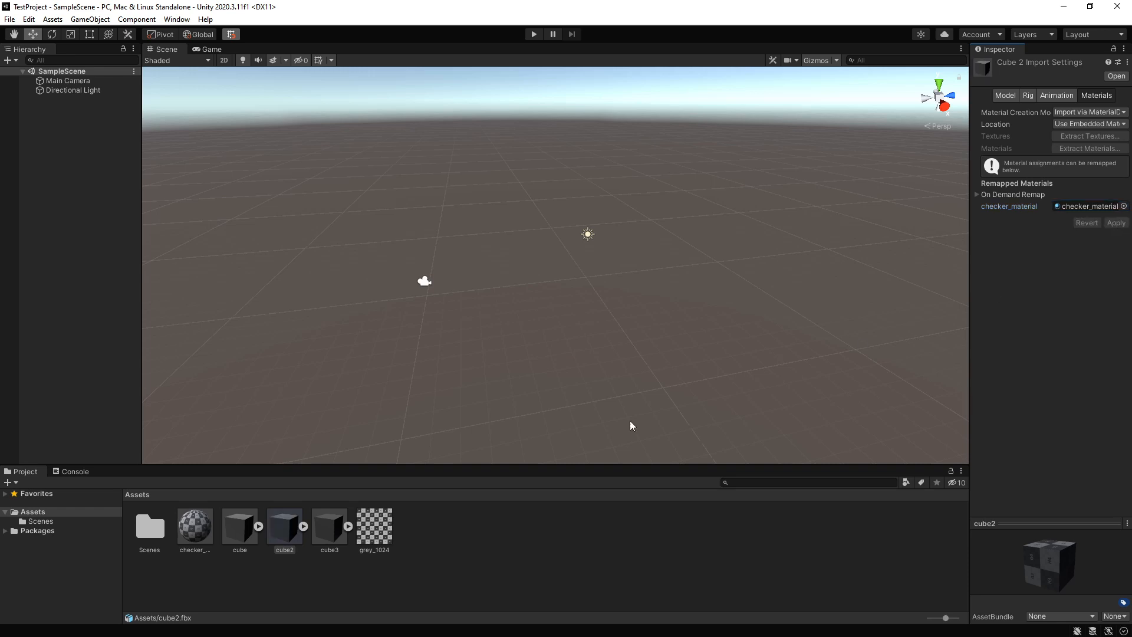
Step: Set cube3's Material Creation Mode to Standard (Legacy) and apply the import settings
click(331, 532)
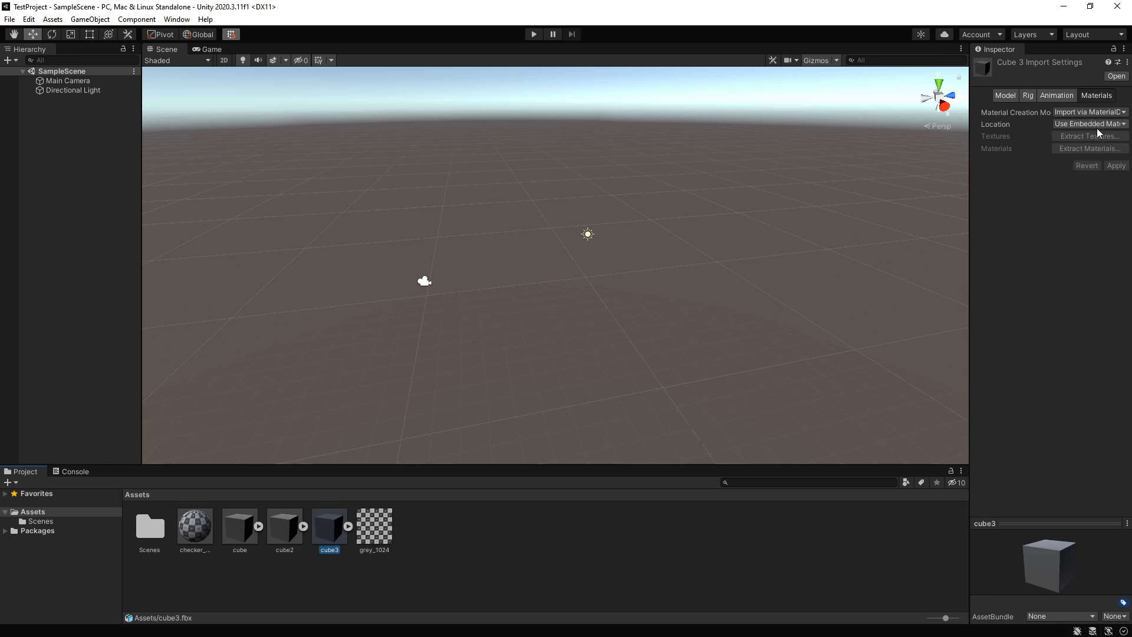
click(1104, 115)
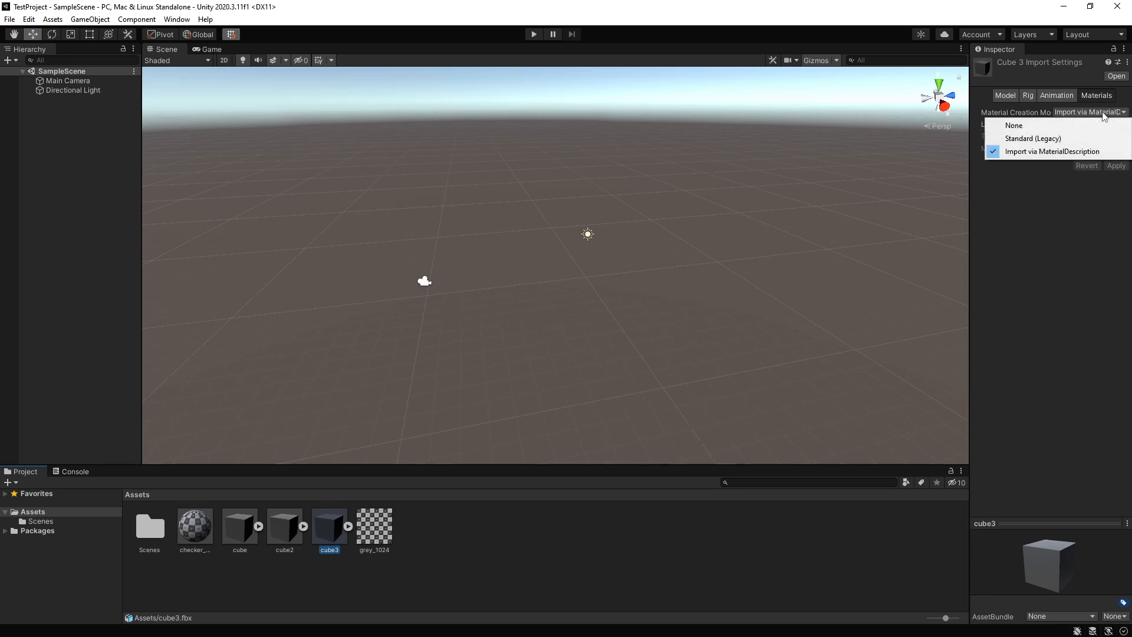
click(1088, 140)
click(1114, 178)
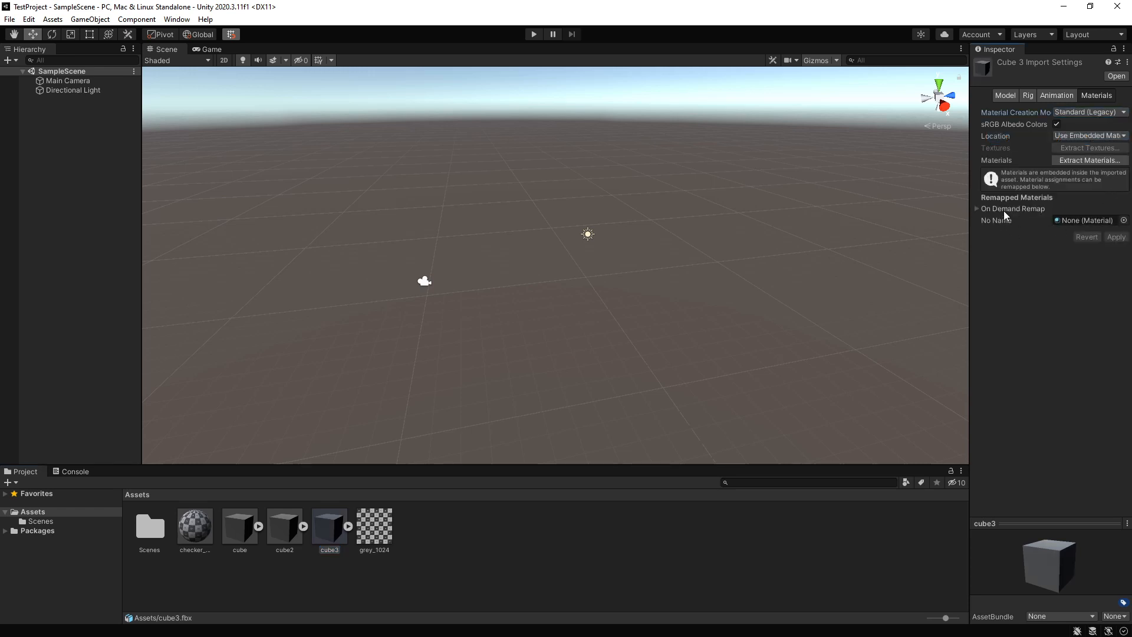
Step: Remap cube3's No Name material to the extracted checker_material and apply it
click(1123, 221)
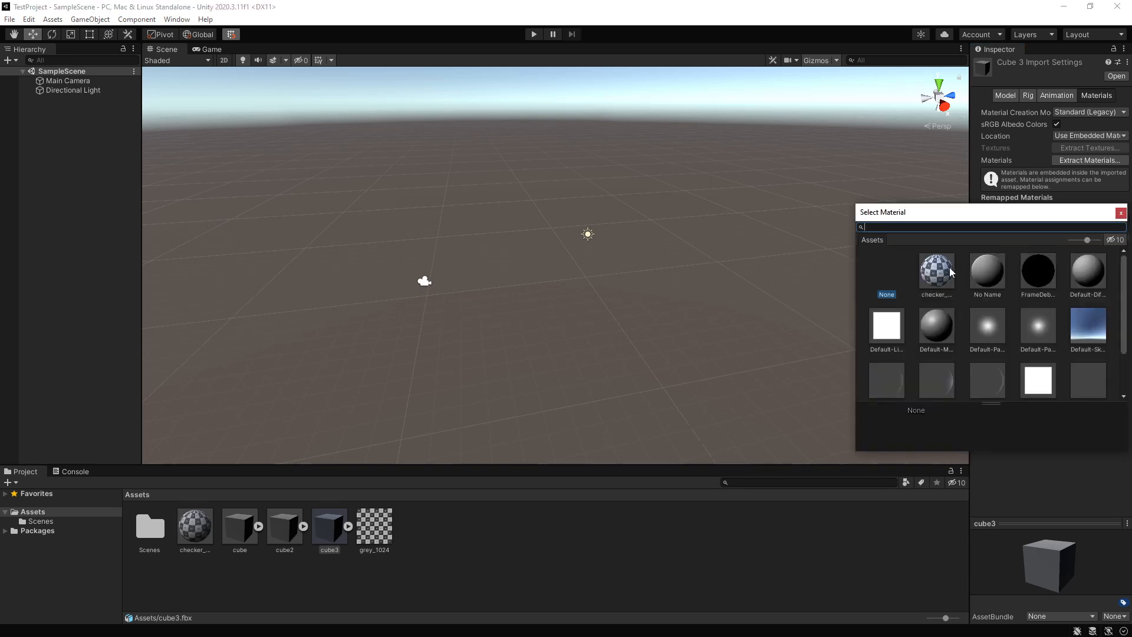
double_click(950, 272)
click(1116, 234)
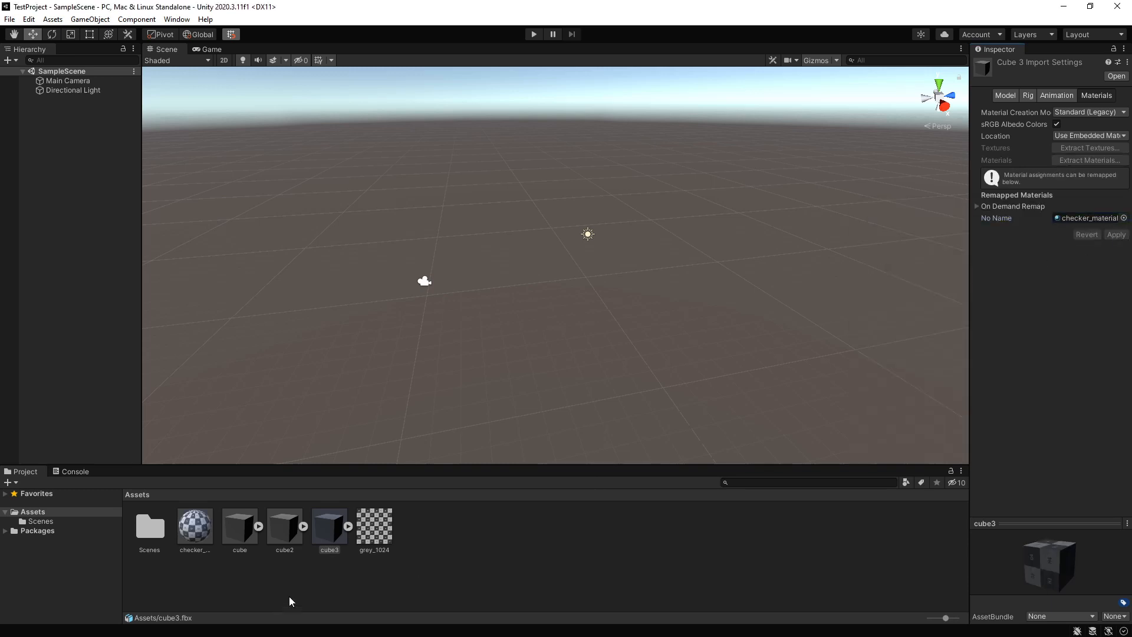
Step: Examine the sub-assets inside cube, cube2 and cube3, and check the material choices offered for cube2's remapping
click(284, 534)
click(329, 534)
click(188, 529)
click(259, 526)
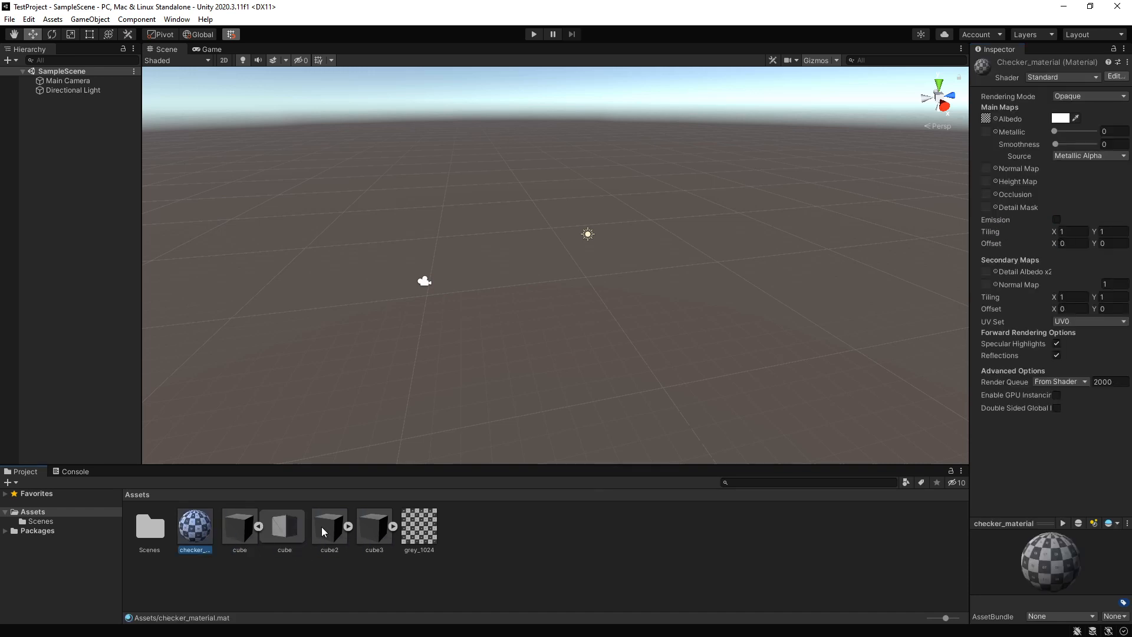
click(348, 526)
click(438, 526)
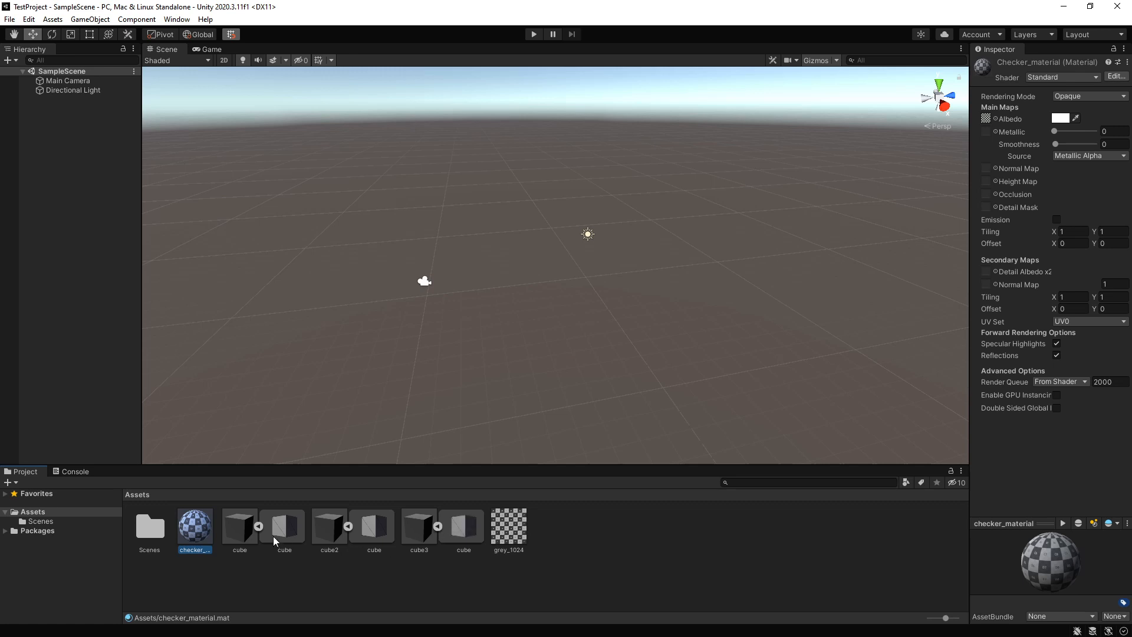
click(258, 526)
click(303, 526)
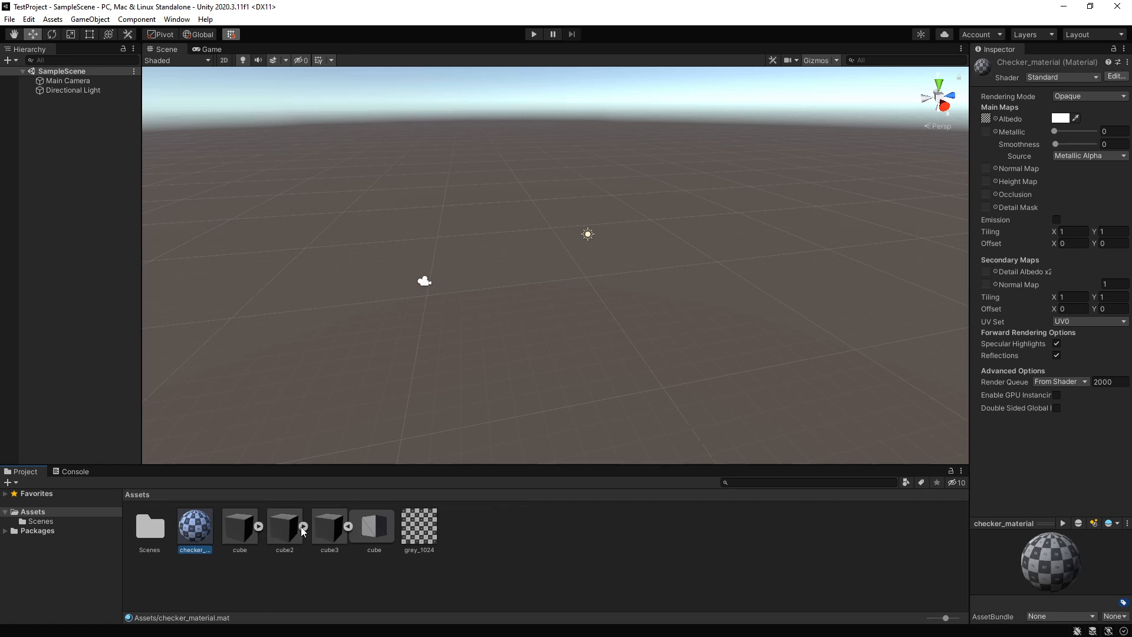
click(348, 526)
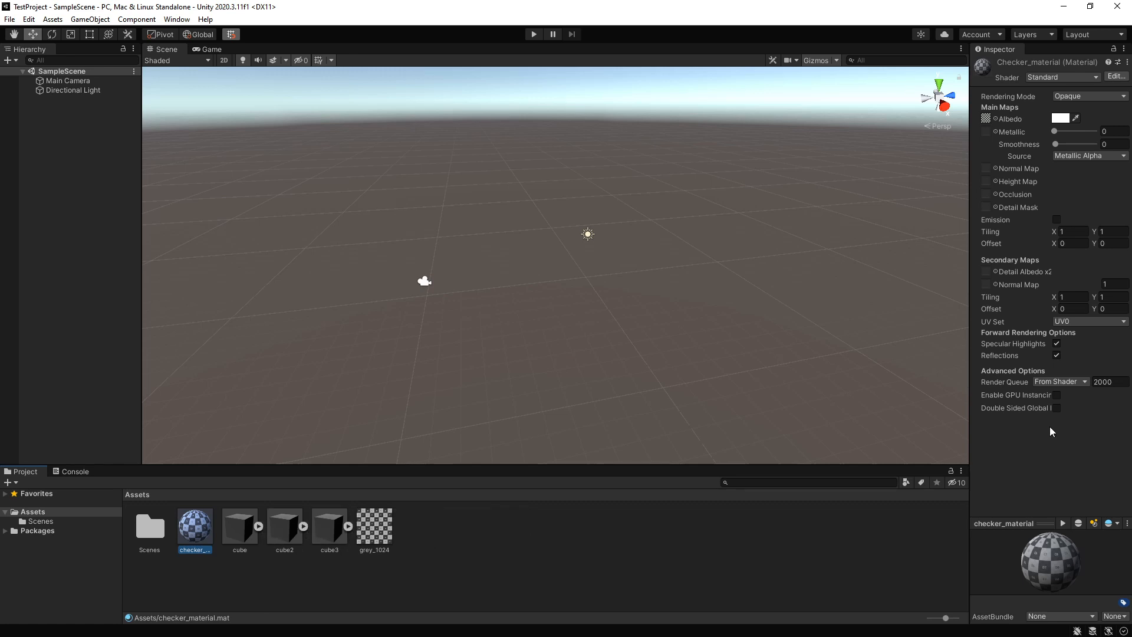
click(285, 536)
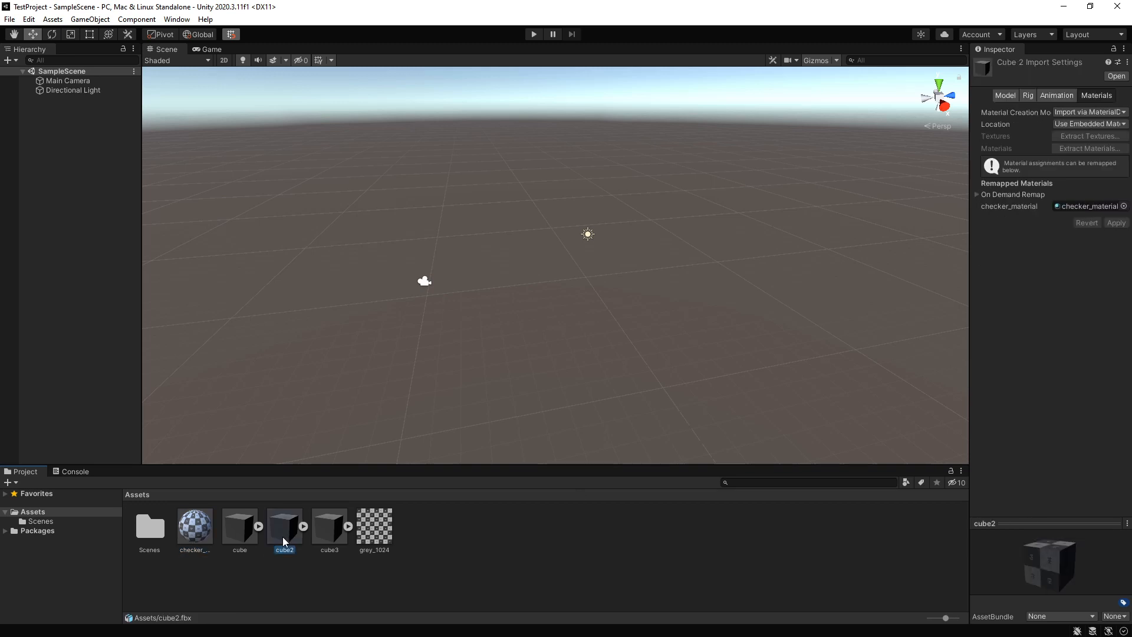
click(1123, 206)
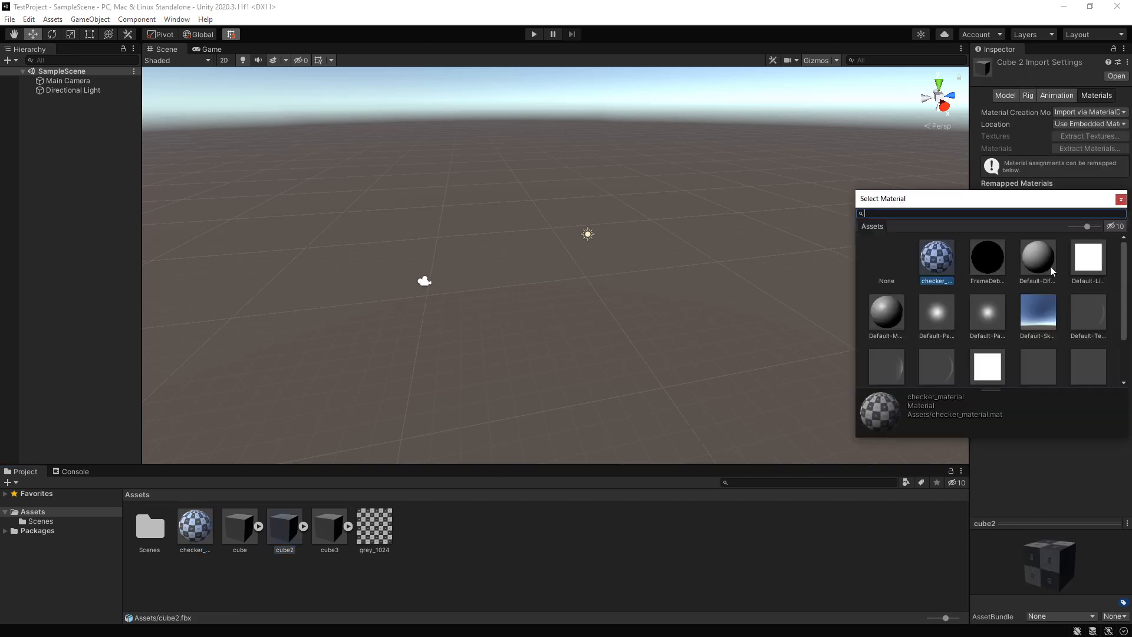
click(1120, 200)
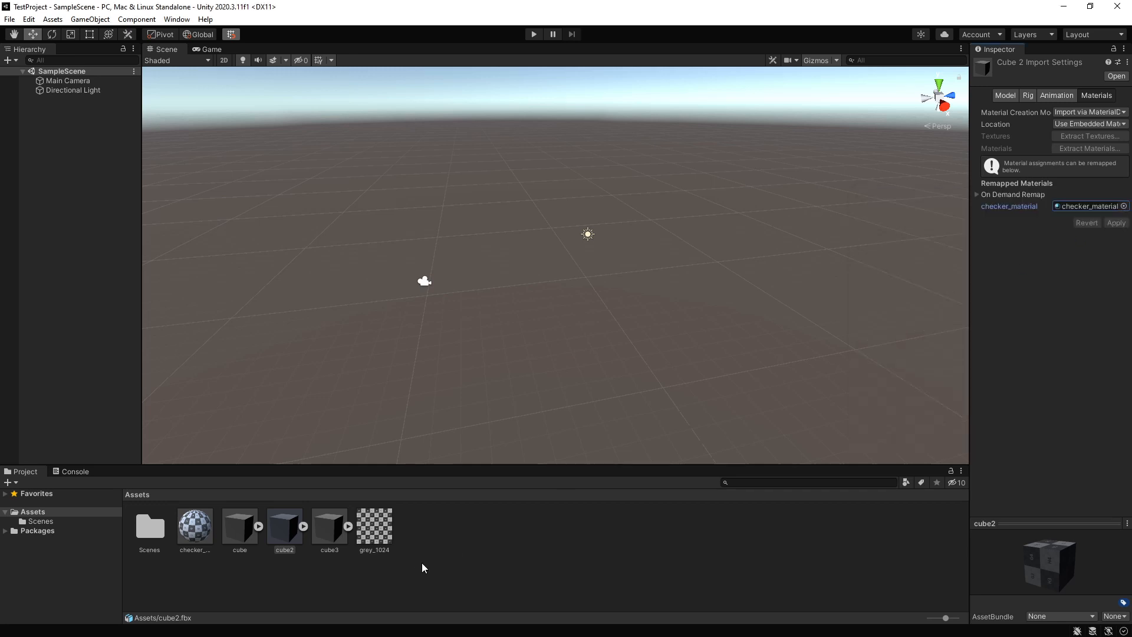
click(424, 565)
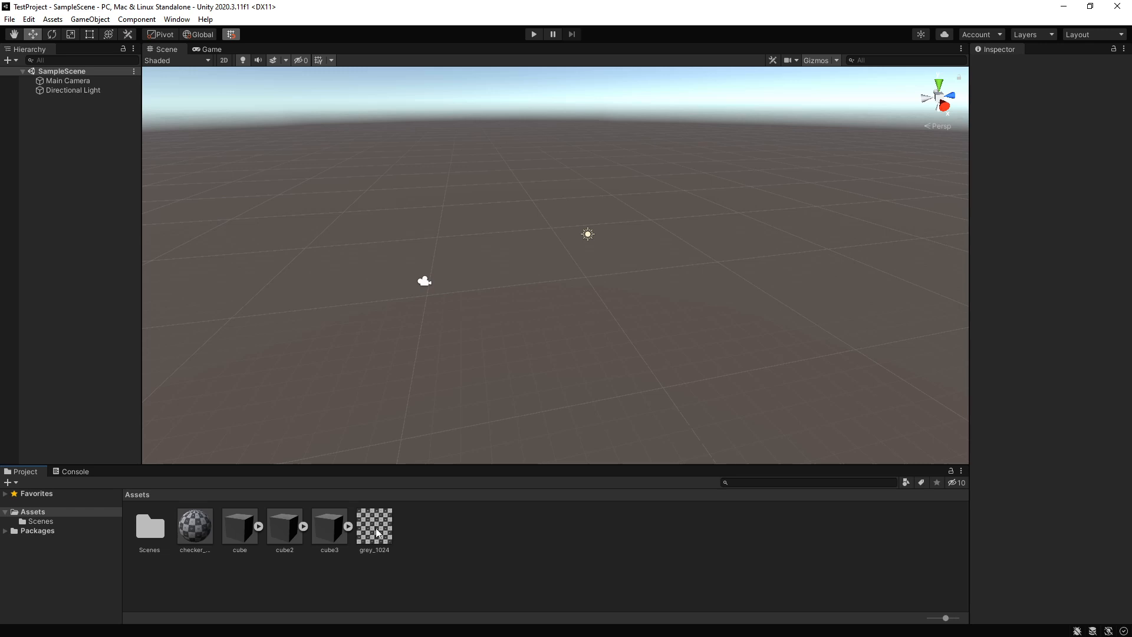
Step: Create a folder named Textures in the Assets folder
right_click(545, 548)
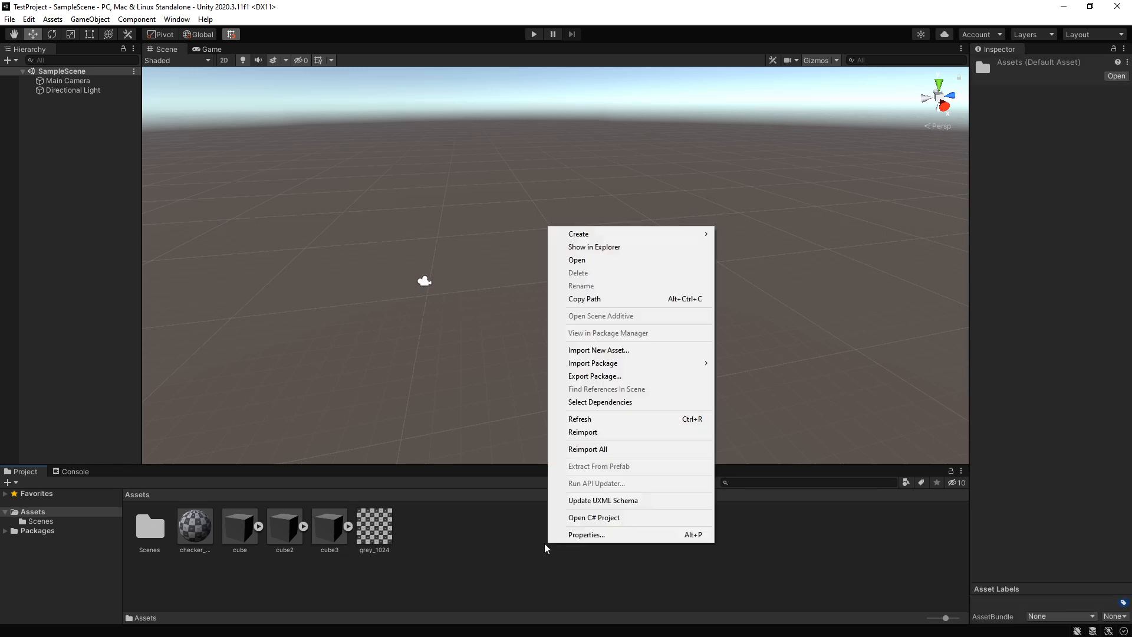
mouse_move(607, 234)
click(779, 159)
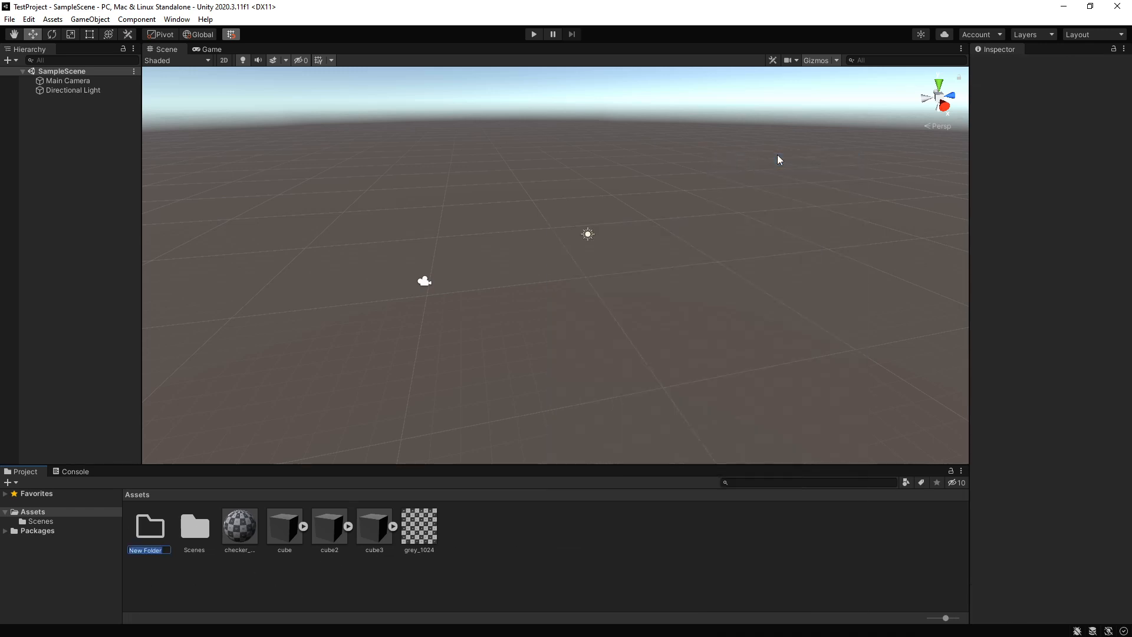
text(Textures)
key(Return)
Step: Create a folder named Static Mesh in the Assets folder
right_click(546, 596)
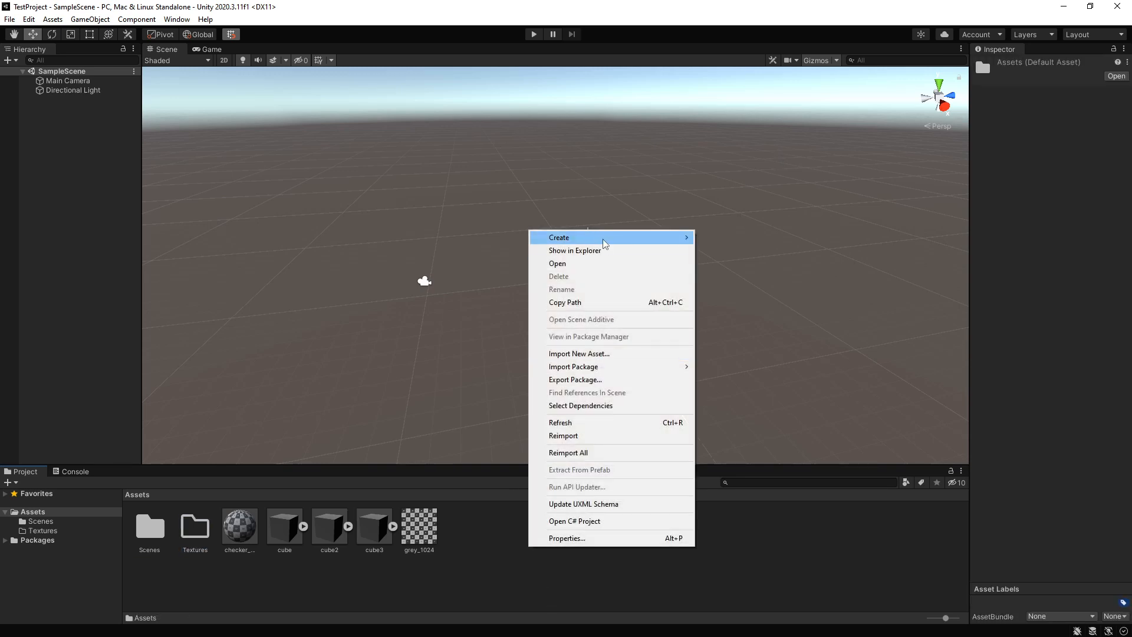
mouse_move(551, 235)
click(754, 159)
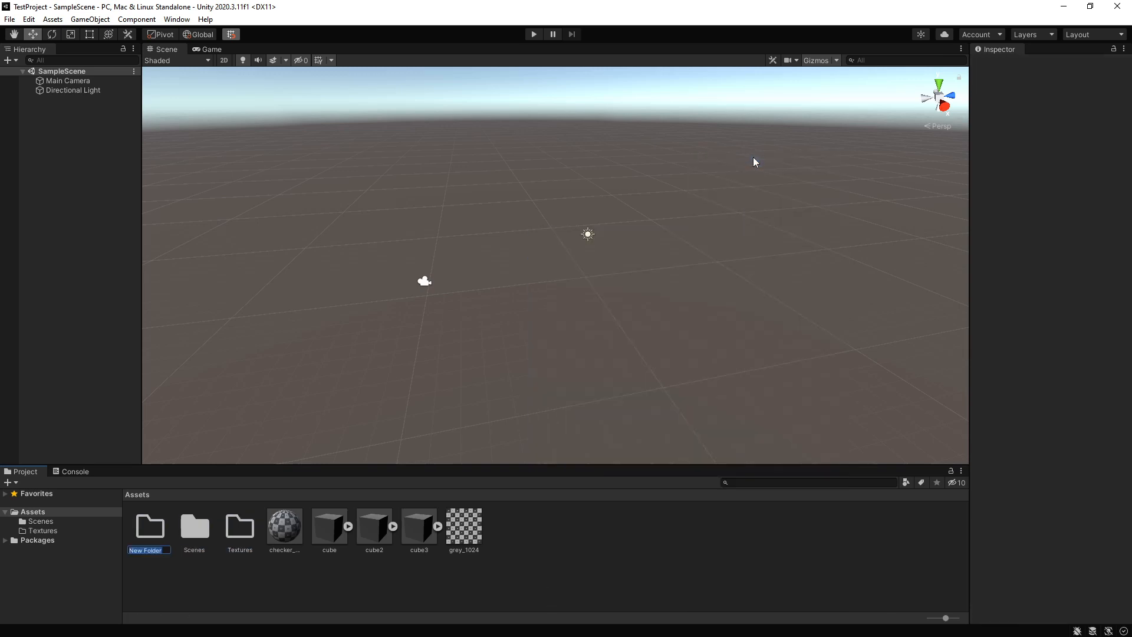
text(Static Mesh)
key(Return)
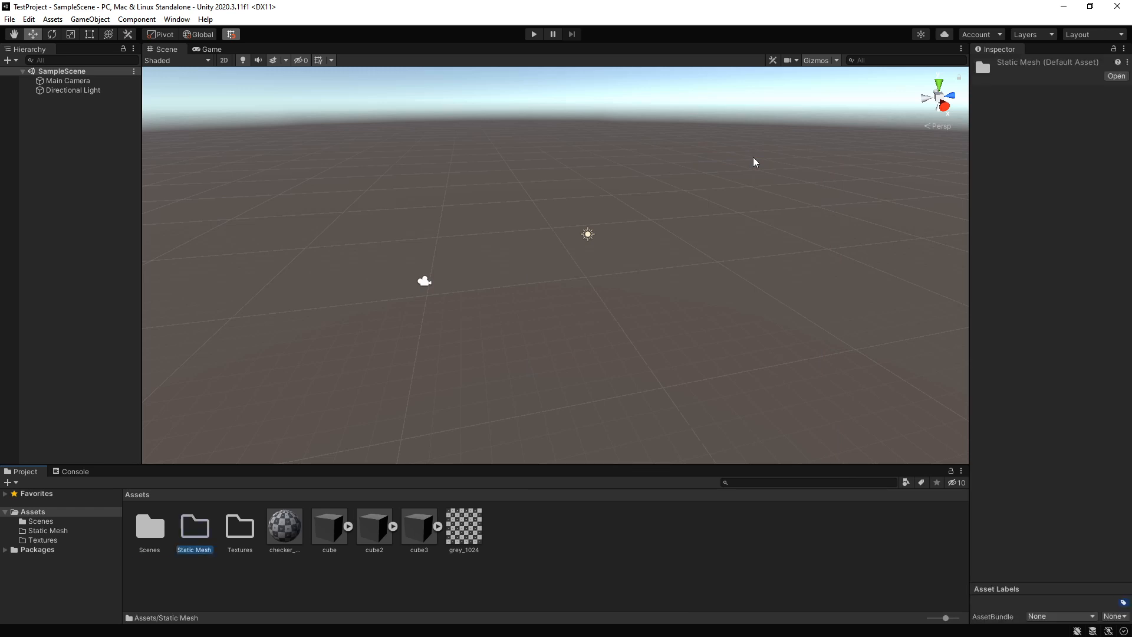
Step: Create a folder named Material in the Assets folder
right_click(590, 528)
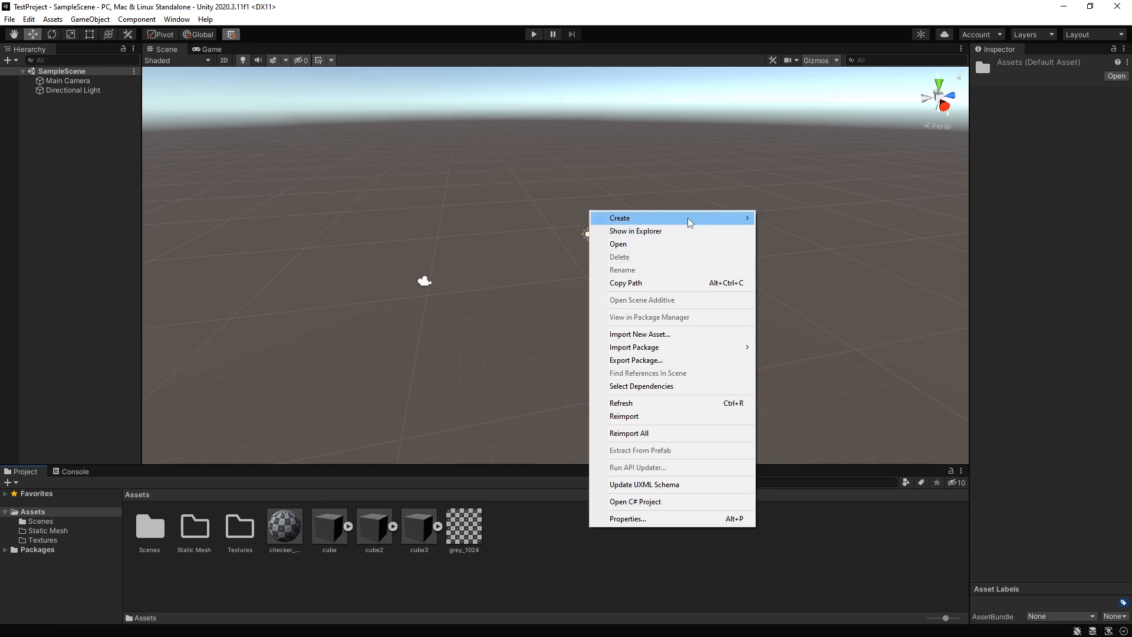
mouse_move(711, 220)
click(807, 159)
text(Ma)
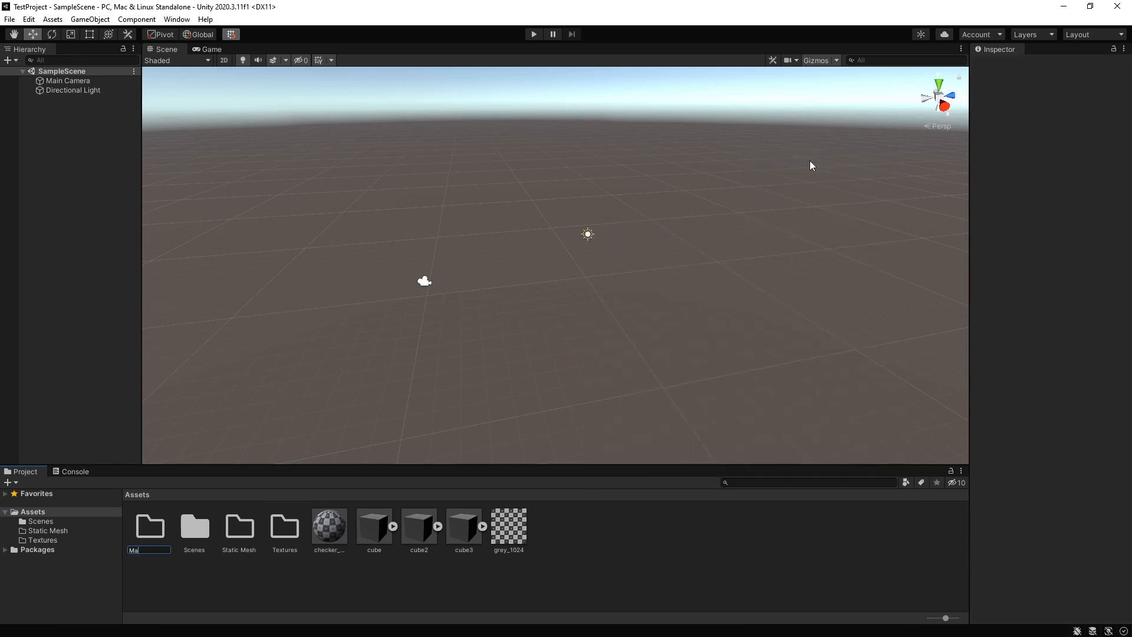
text(terial)
key(Return)
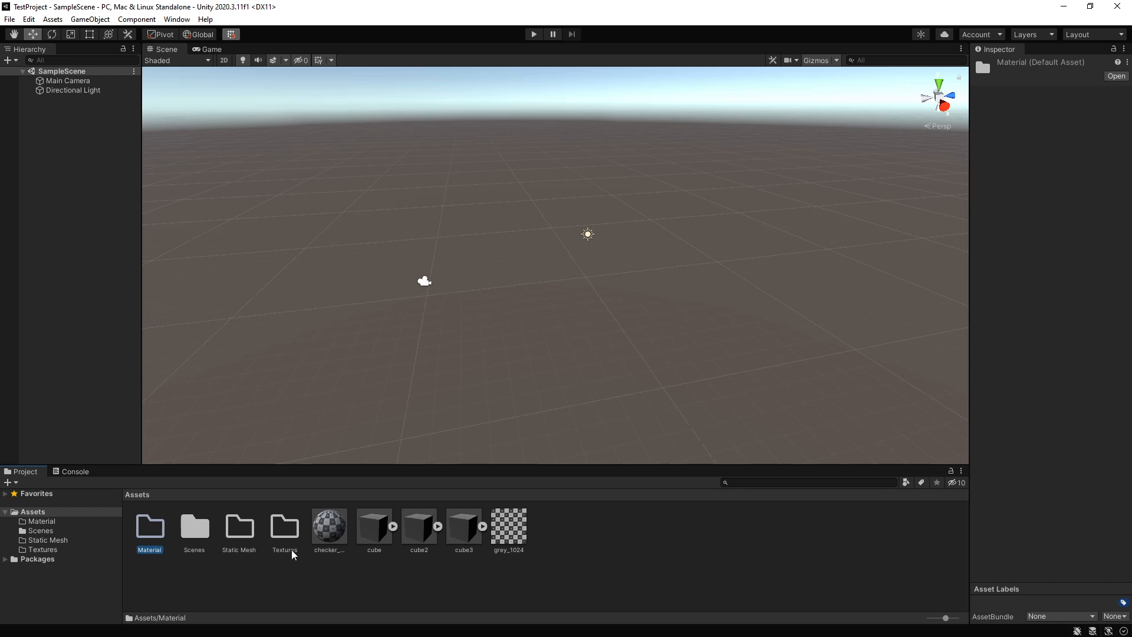
Step: Sort the loose assets: checker material into Material, the three cube models into Static Mesh and grey_1024 into Textures
click(327, 536)
drag(339, 534, 155, 536)
drag(464, 529, 240, 536)
click(418, 535)
shift+click(321, 536)
click(240, 538)
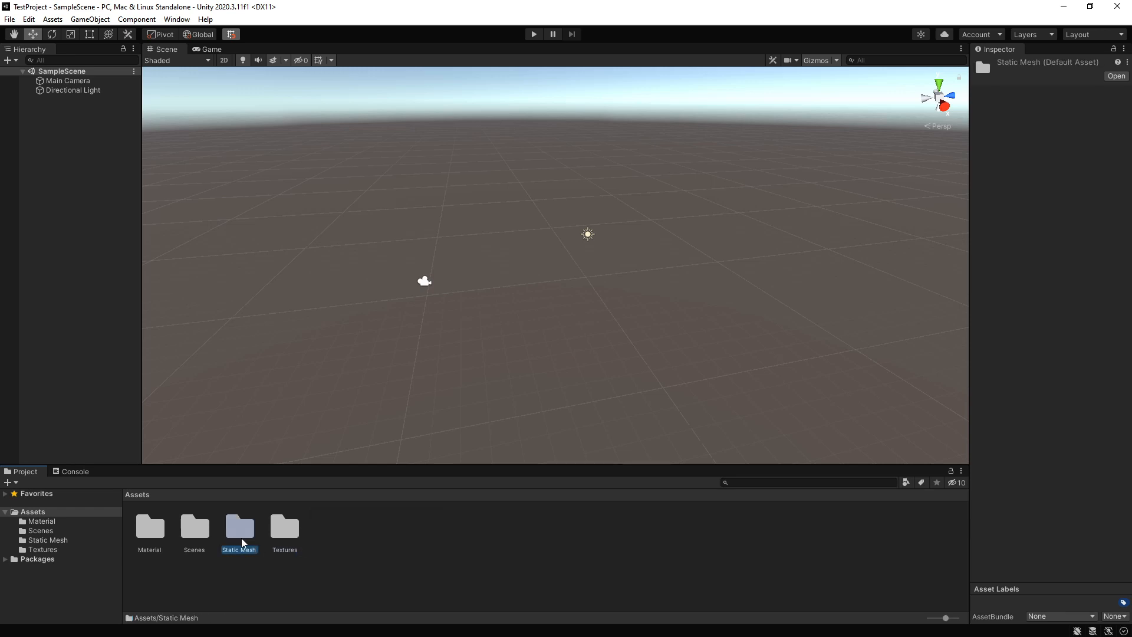
Step: Delete cube2 and cube3 from the Static Mesh folder
double_click(244, 542)
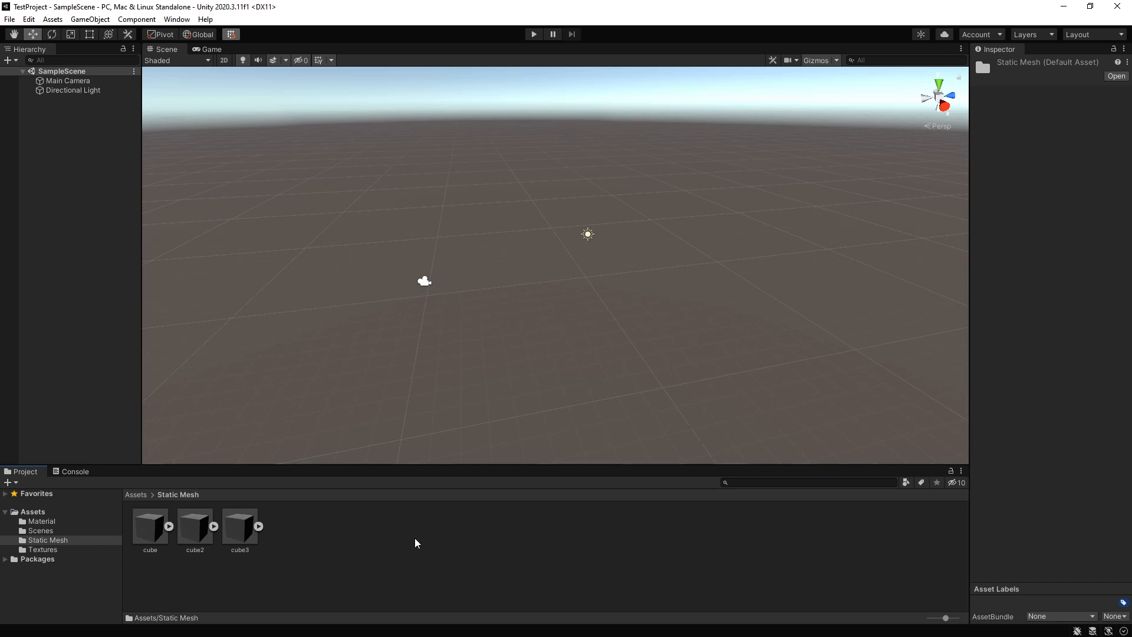
click(62, 521)
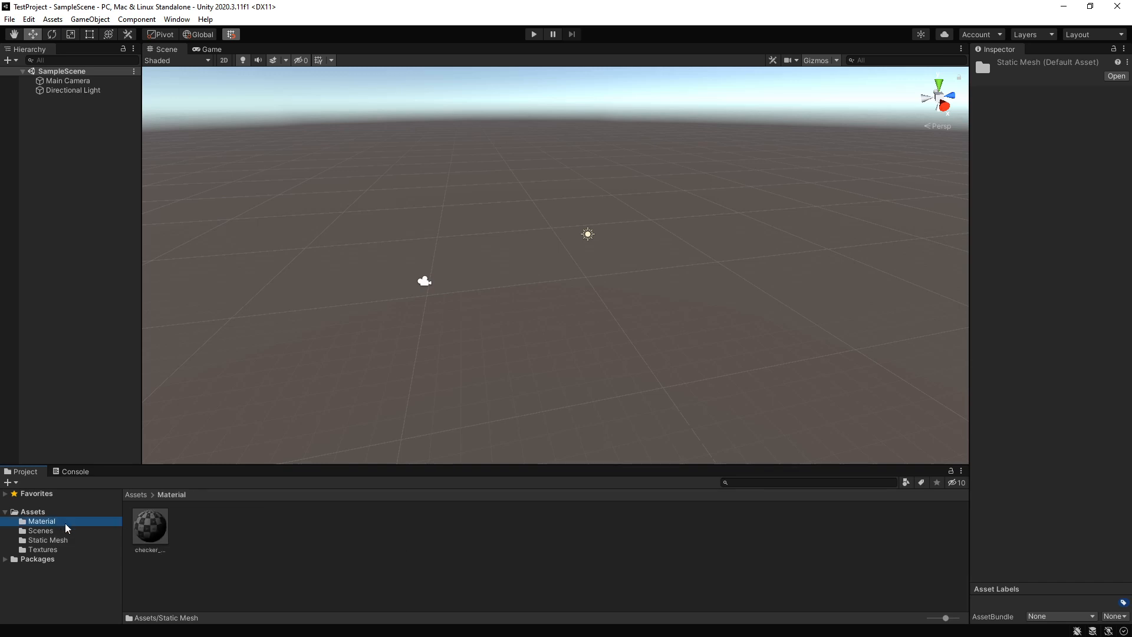
click(68, 531)
click(65, 521)
click(65, 538)
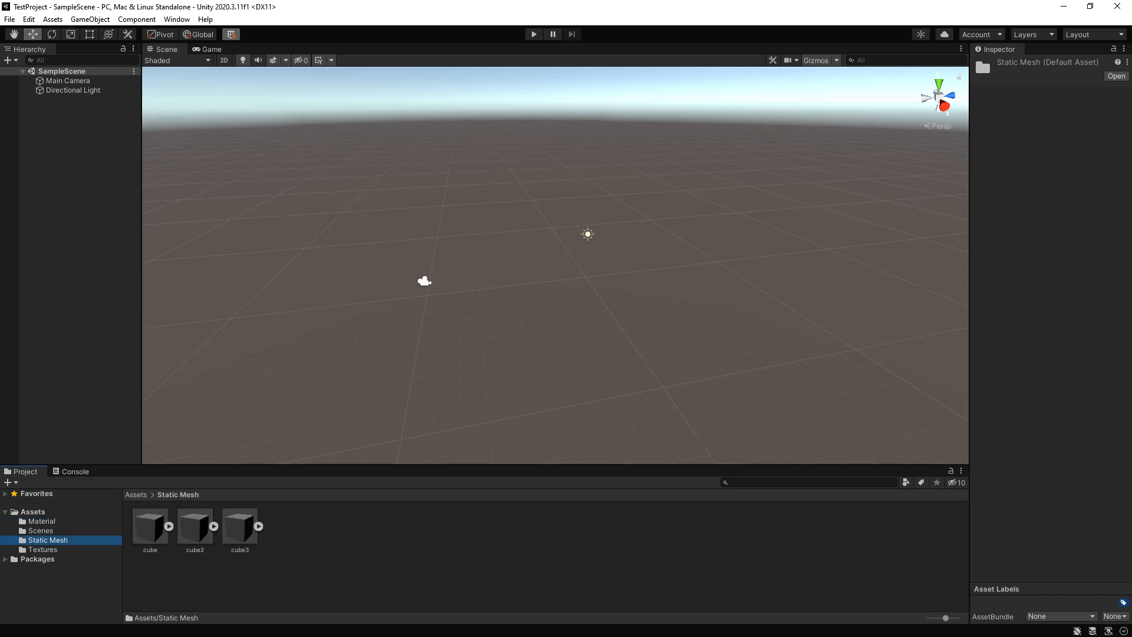
click(201, 533)
shift+click(250, 524)
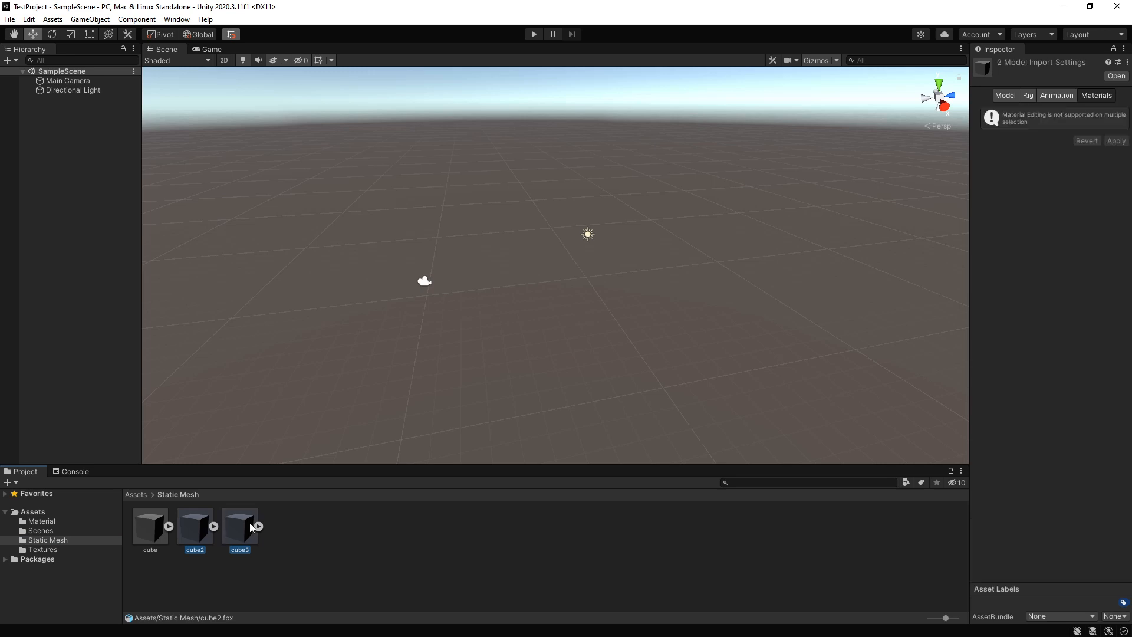
key(Delete)
key(Return)
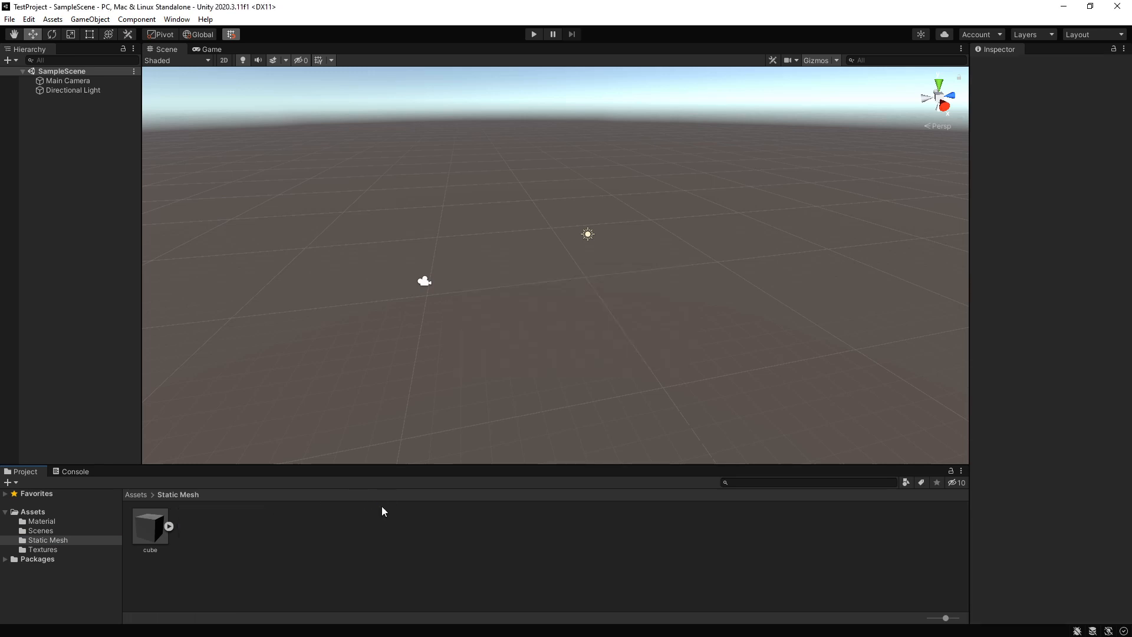
Step: Place the cube model in the scene and set its position to X 0, Y 0, Z 0
drag(151, 535, 539, 302)
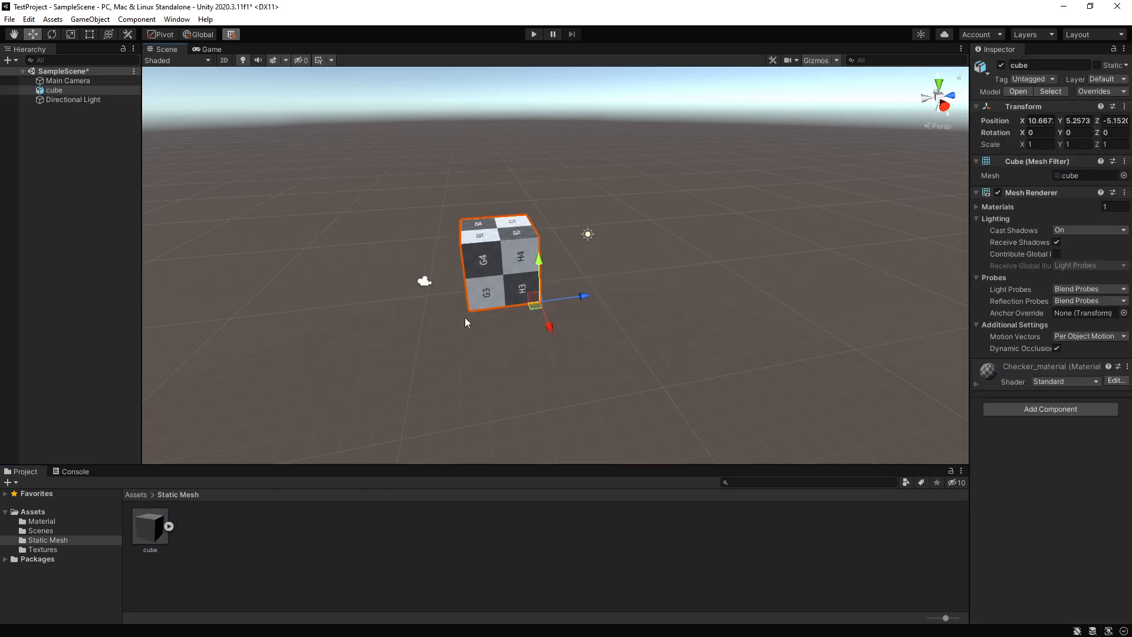
click(1041, 120)
text(0)
key(Tab)
text(0)
key(Tab)
text(0)
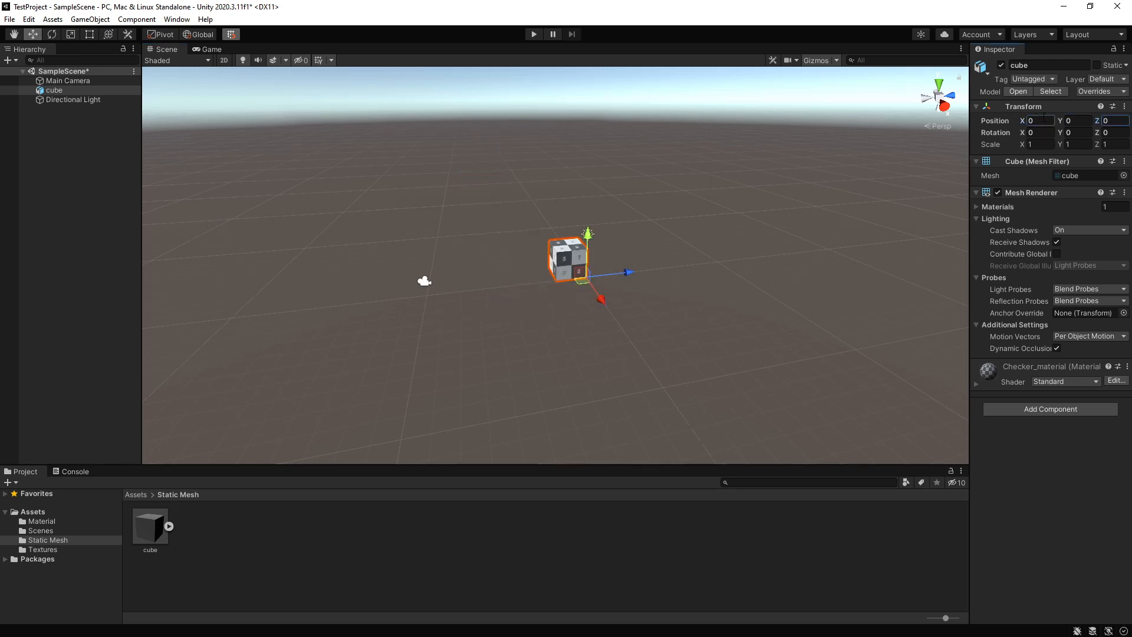
text(f)
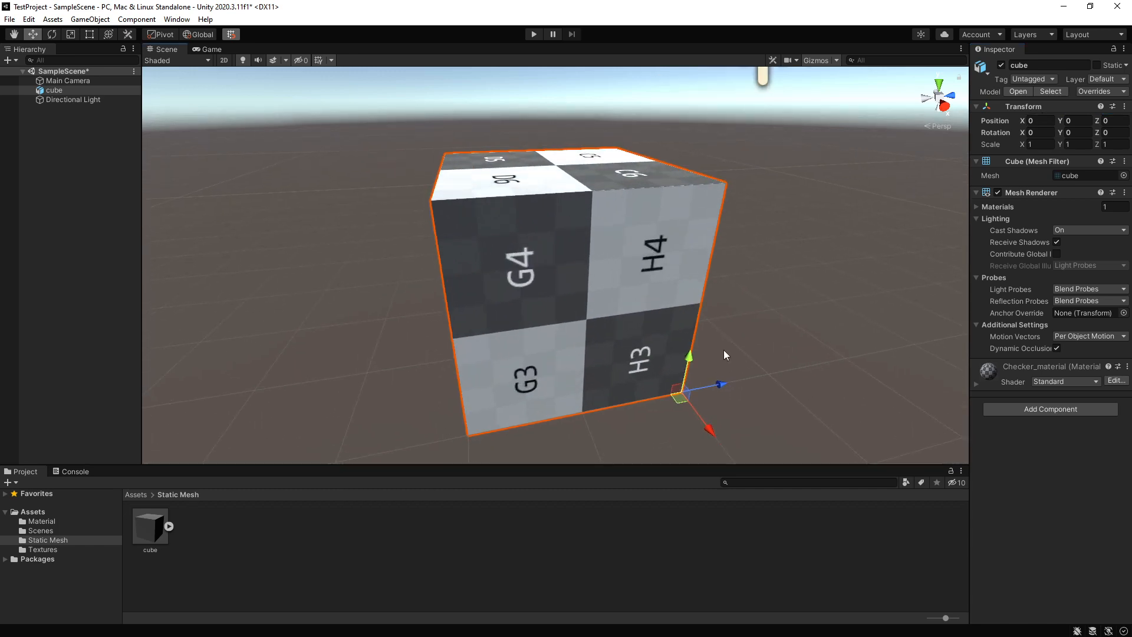
Step: Switch the cube's gizmo between Pivot and Center and between Global and Local, ending on Pivot and Global
alt+drag(748, 361, 601, 376)
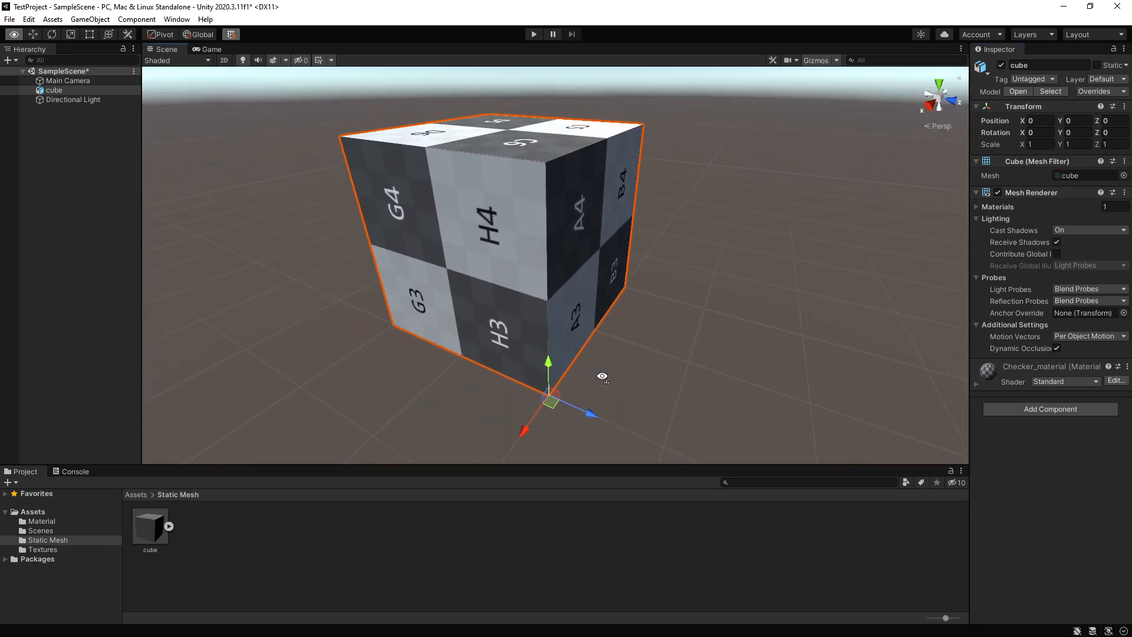
scroll(549, 360, down, 5)
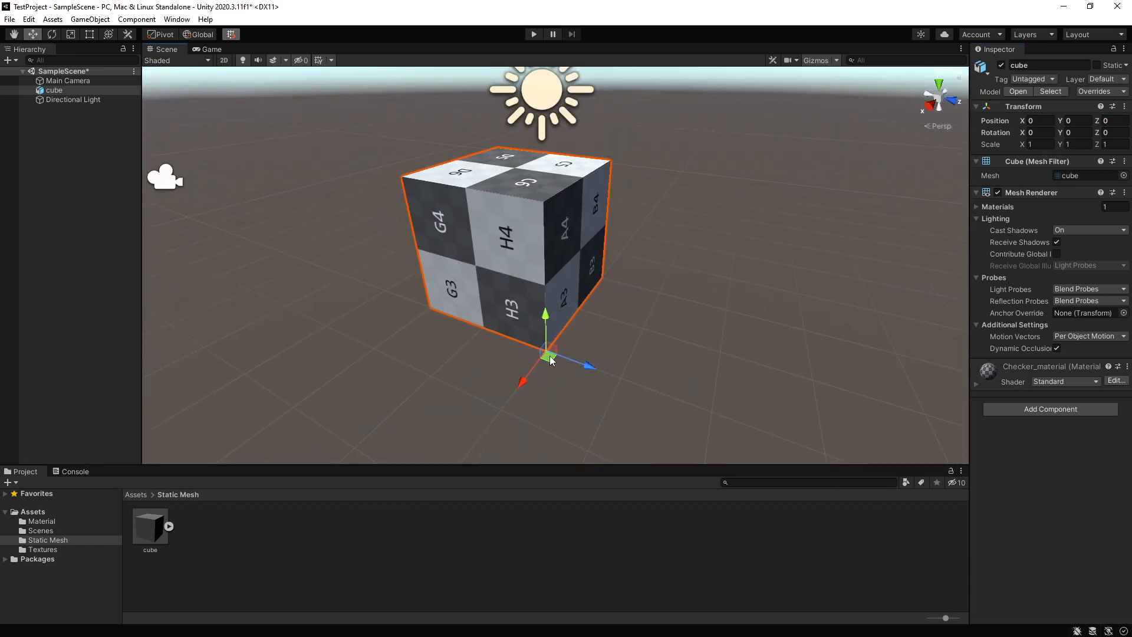
click(161, 34)
click(160, 34)
key(z)
key(z)
key(z)
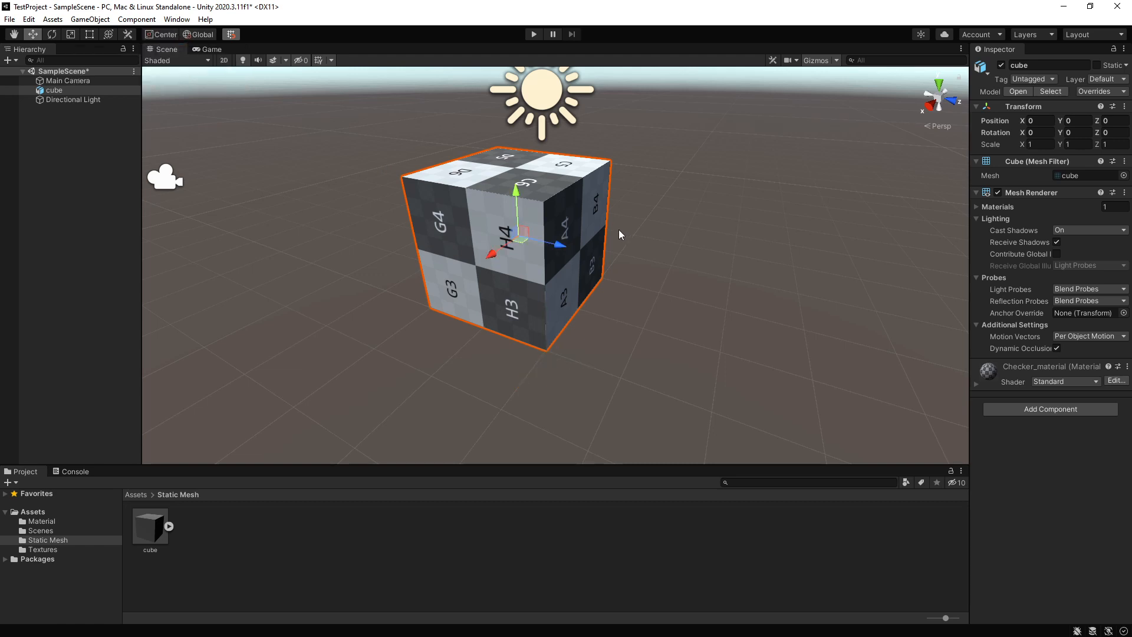
key(z)
key(z)
key(z)
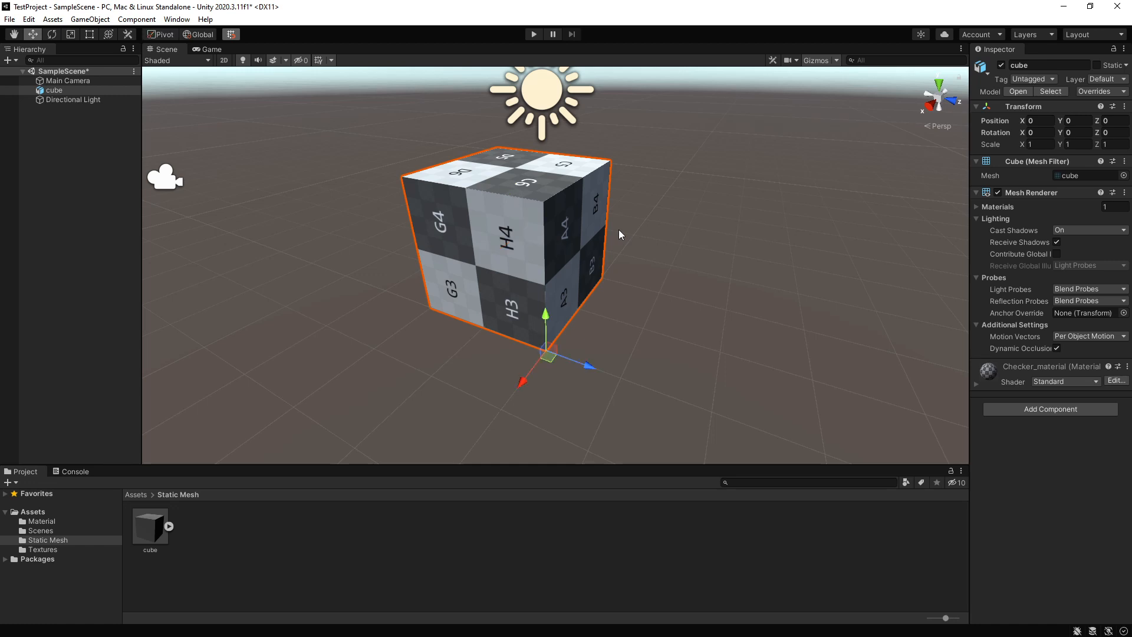
key(x)
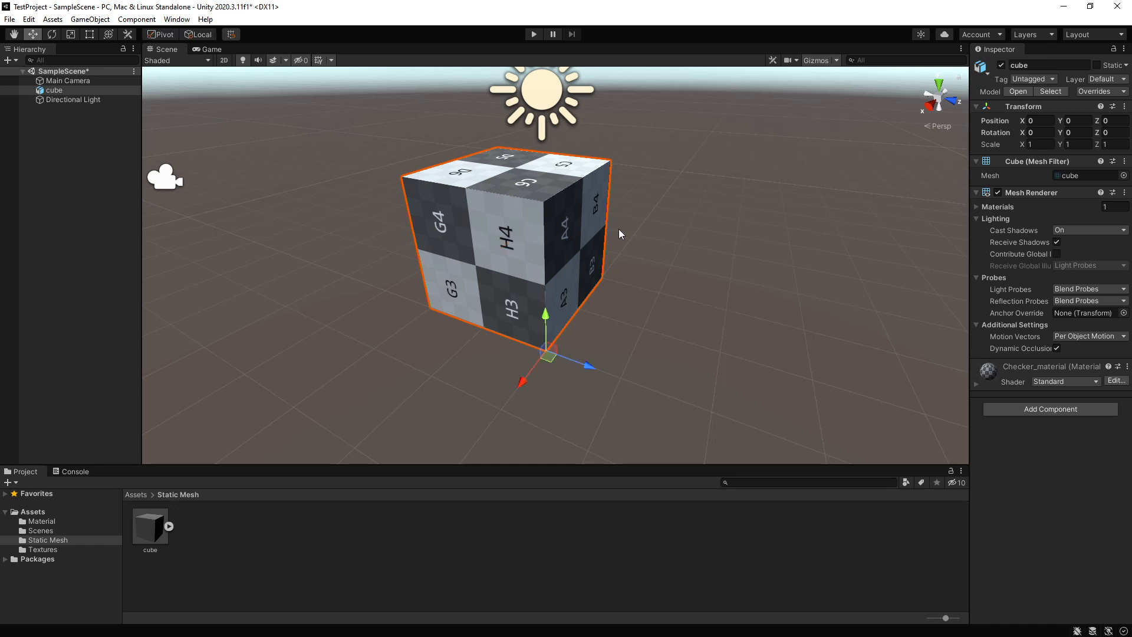
click(200, 36)
right_drag(482, 271, 504, 311)
key(a)
key(s)
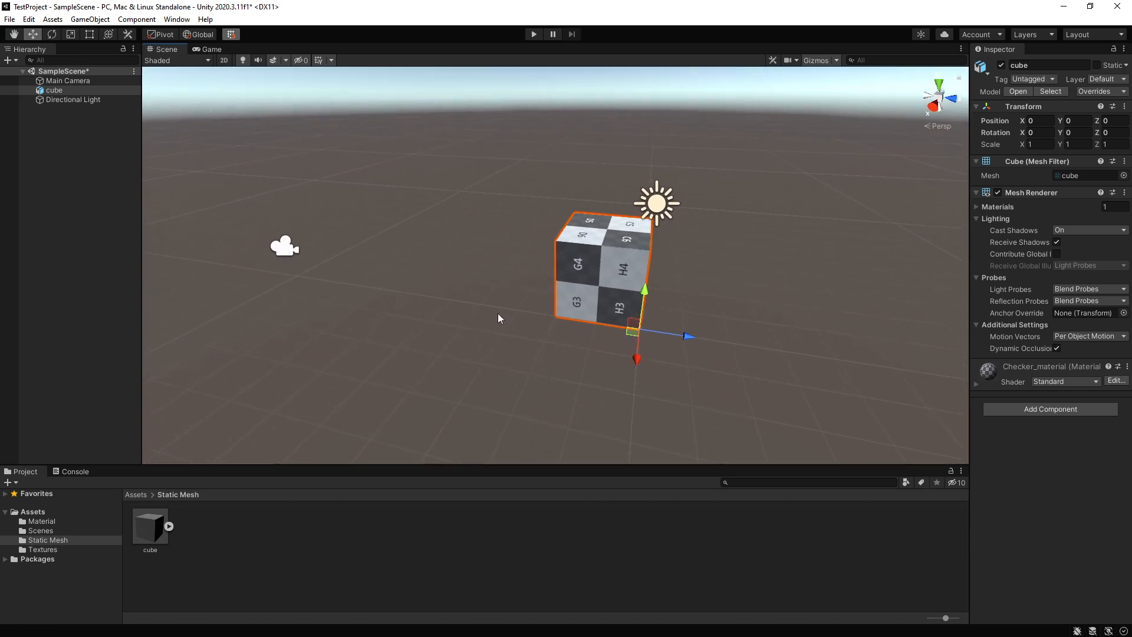
click(486, 317)
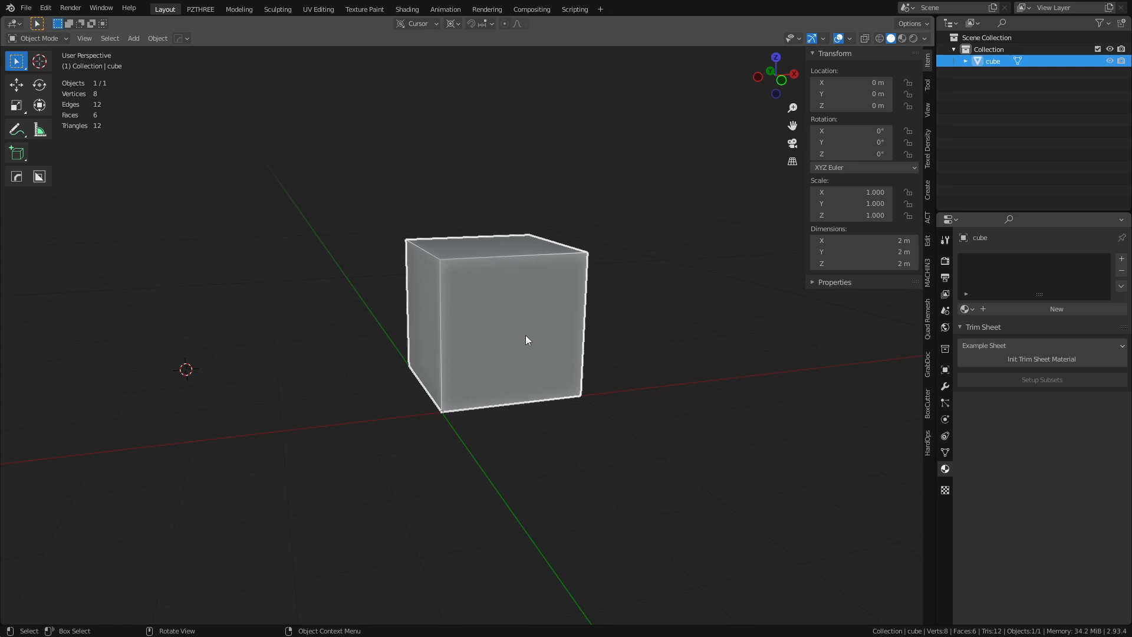
Step: In Blender, duplicate the cube in place and rename the original cube_LOD0
key(shift+d)
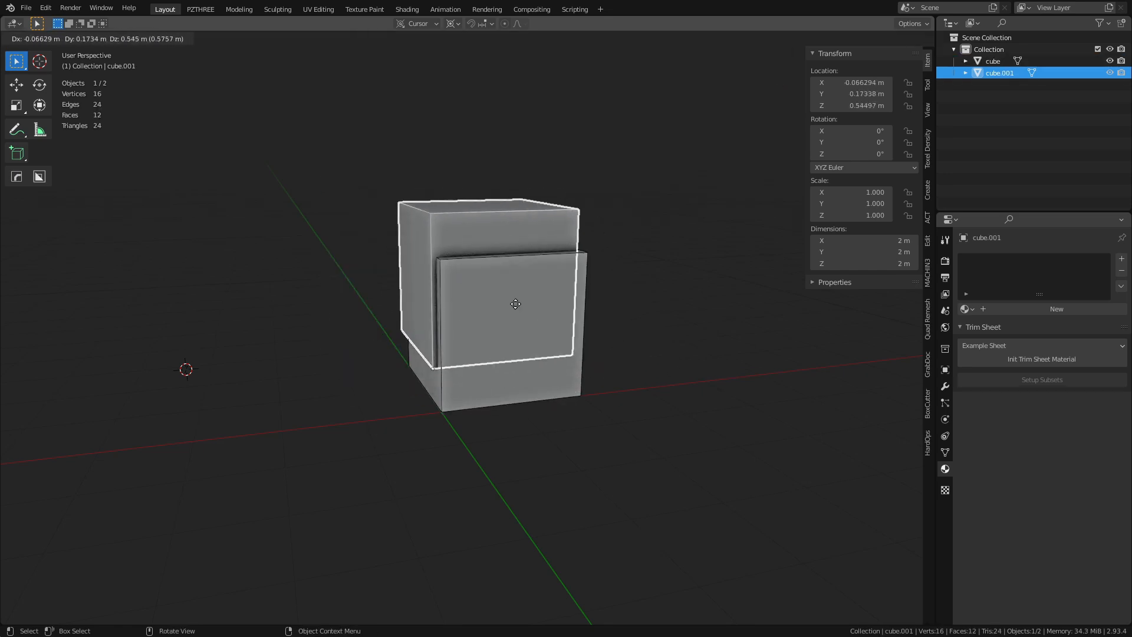
key(Escape)
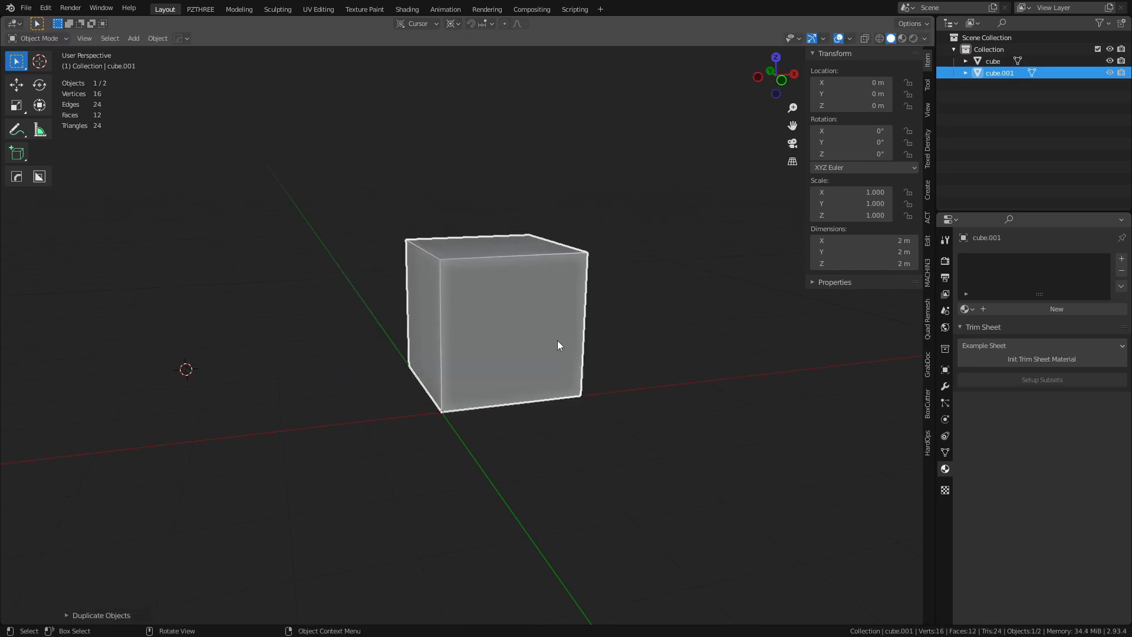
click(1001, 61)
double_click(1004, 61)
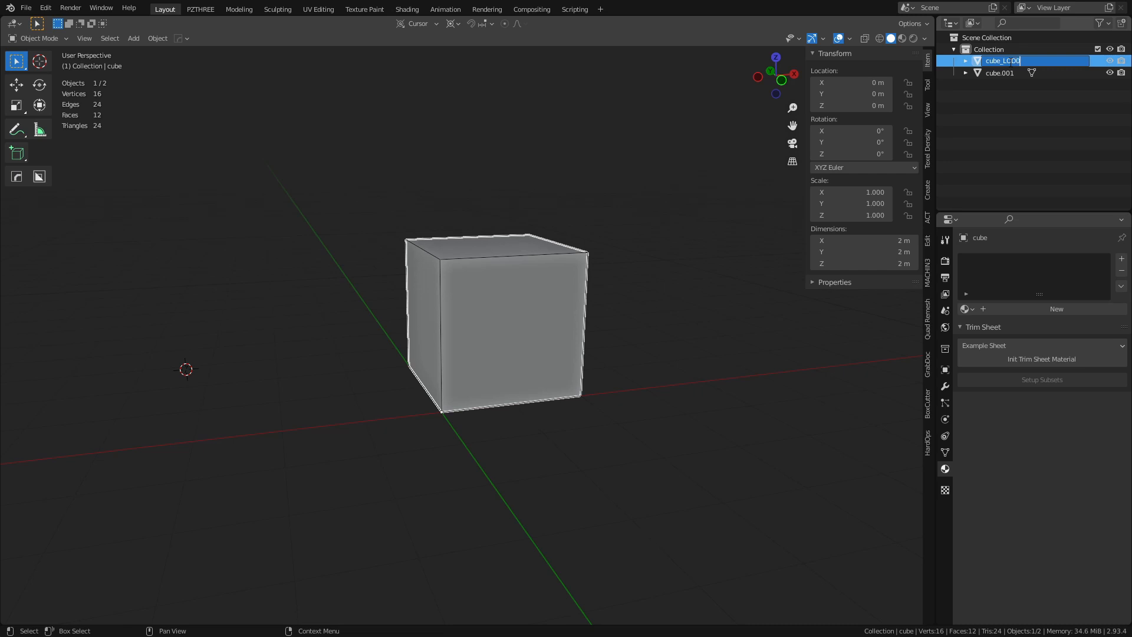
key(Return)
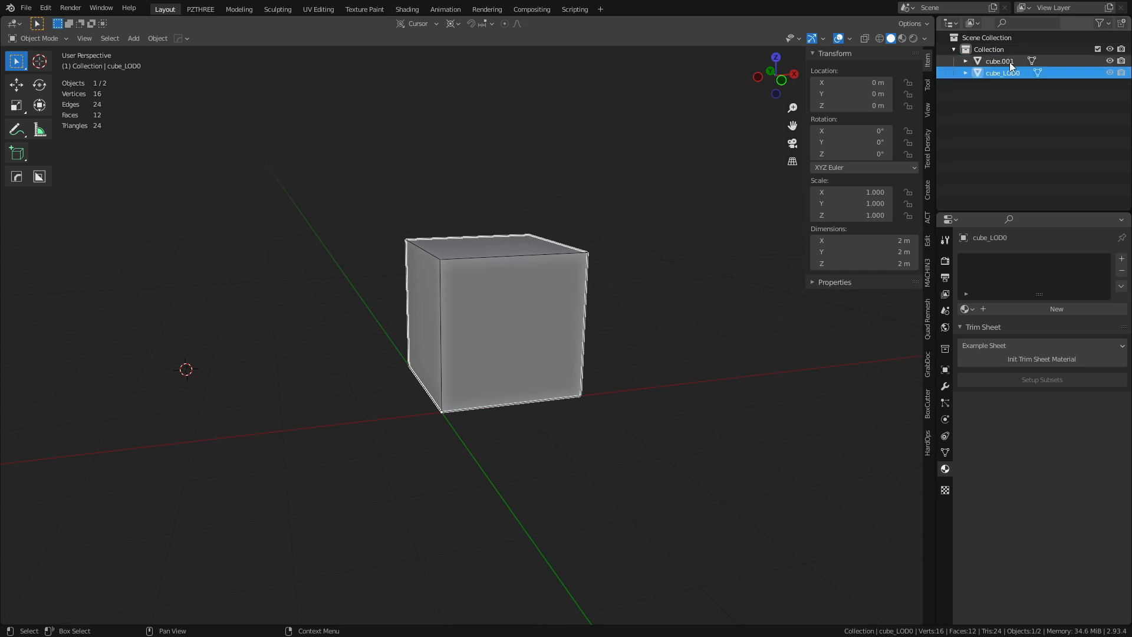
Step: Rename the duplicated cube as cube_LOD1
double_click(1011, 62)
click(1042, 63)
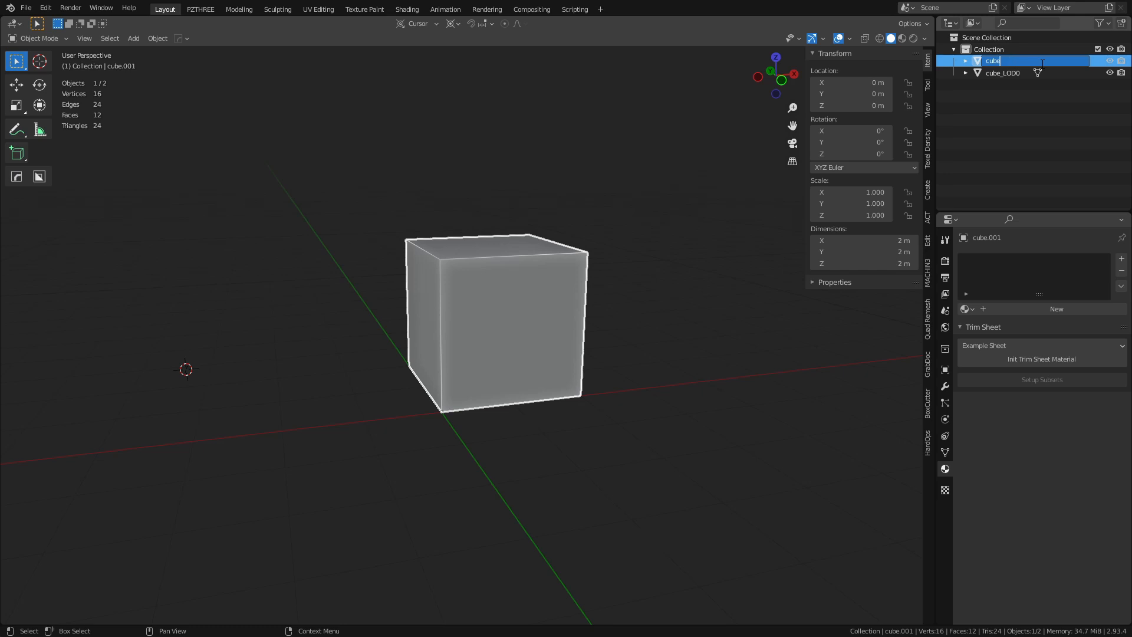
text(_LOD1)
key(Return)
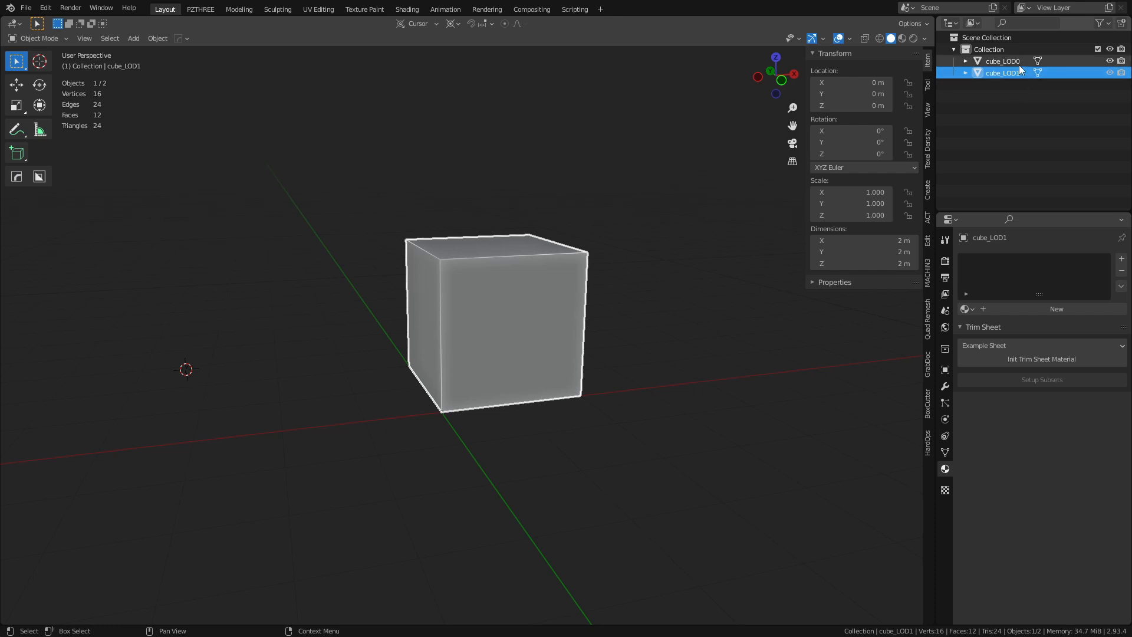
Step: Add a Bevel modifier to cube_LOD0 and hide cube_LOD1 in the viewport
click(1019, 65)
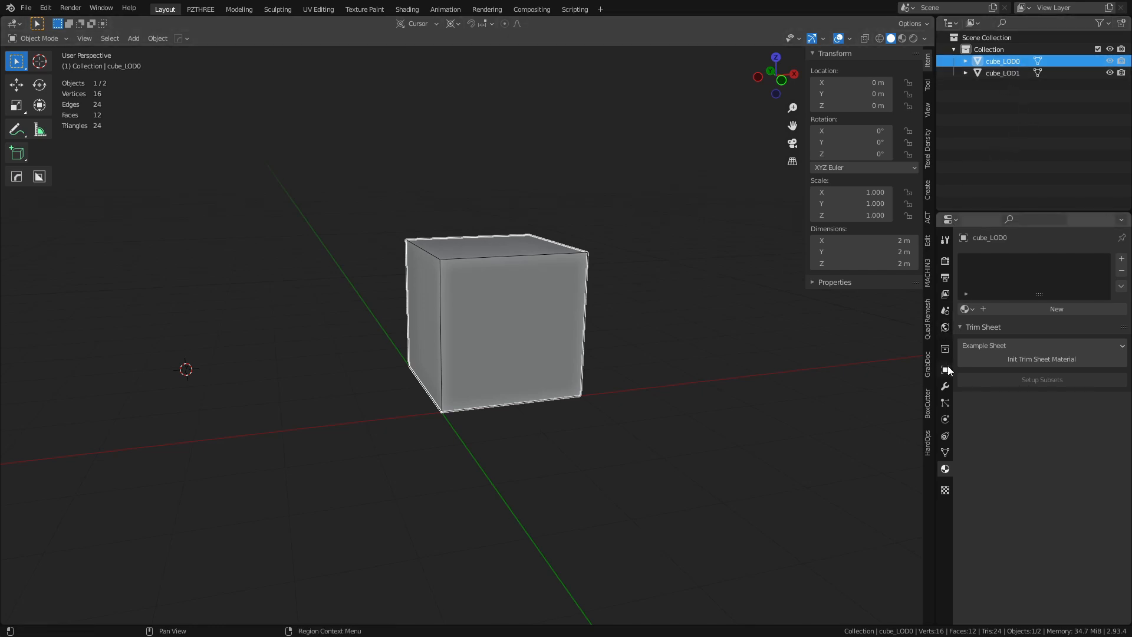
click(945, 386)
click(996, 264)
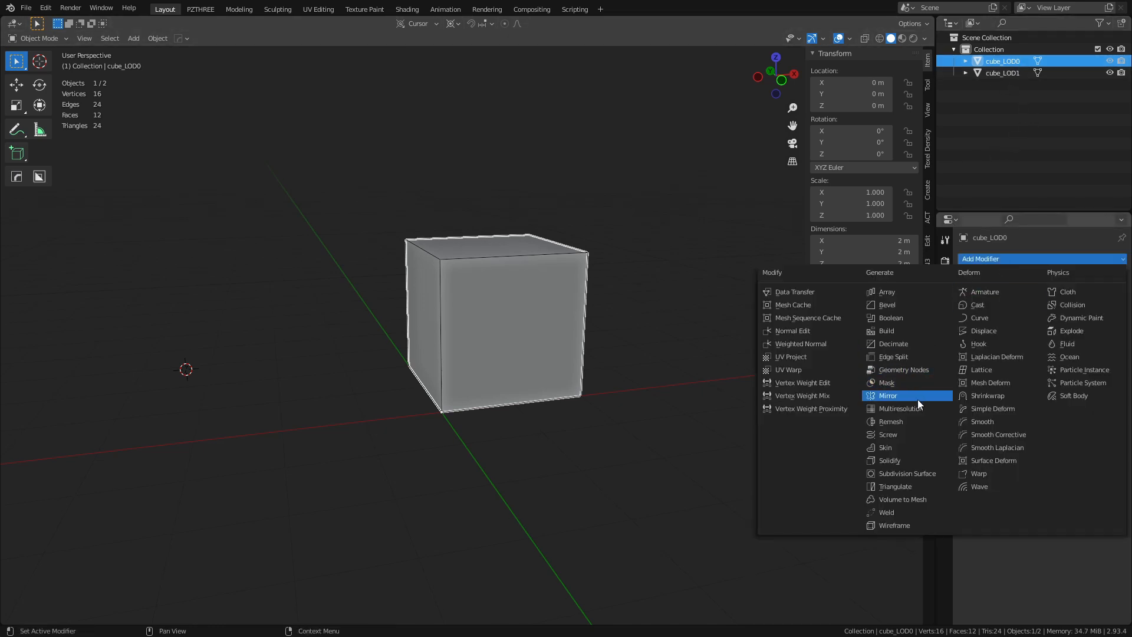
click(901, 304)
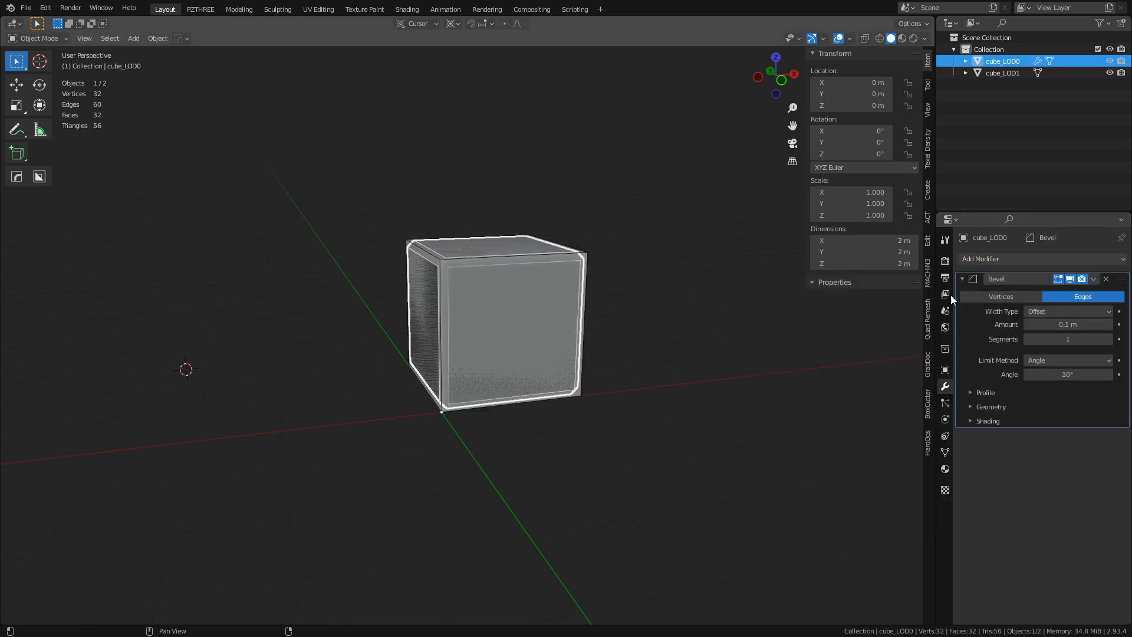
scroll(670, 313, up, 2)
middle_drag(627, 316, 701, 324)
click(1109, 73)
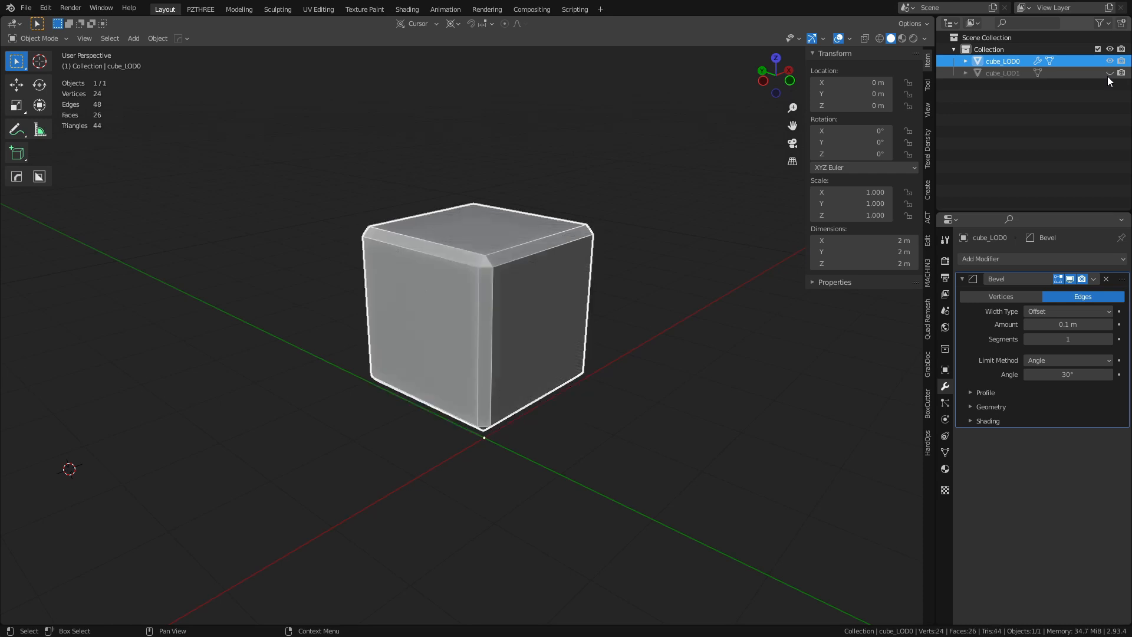
Step: Set cube_LOD0's bevel to 2 segments and shade the object smooth
click(1109, 339)
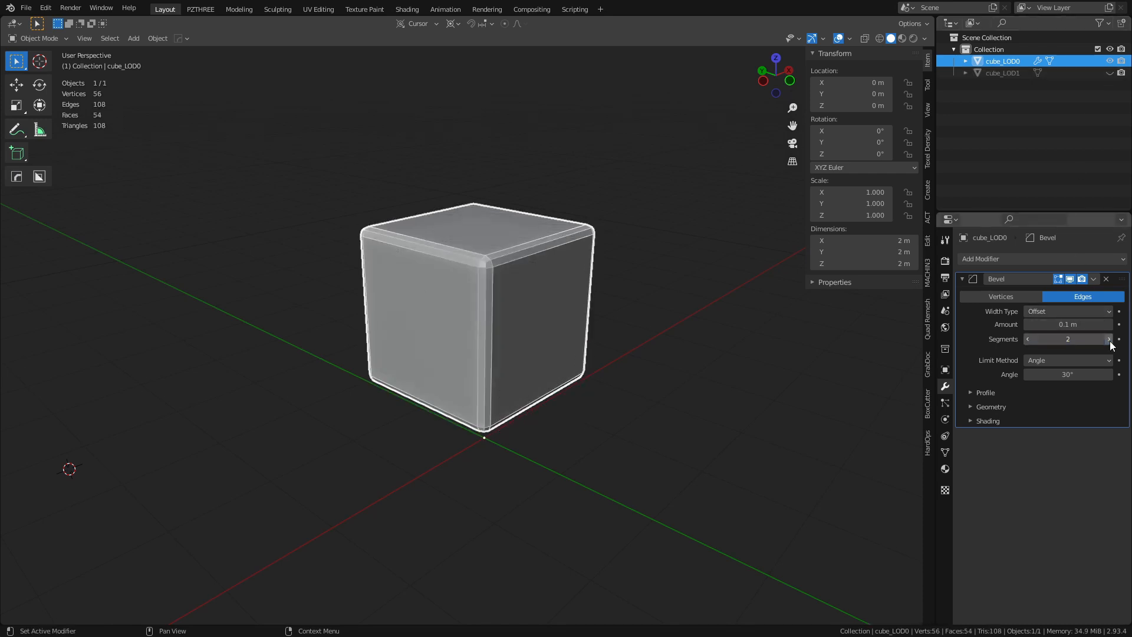
right_click(477, 302)
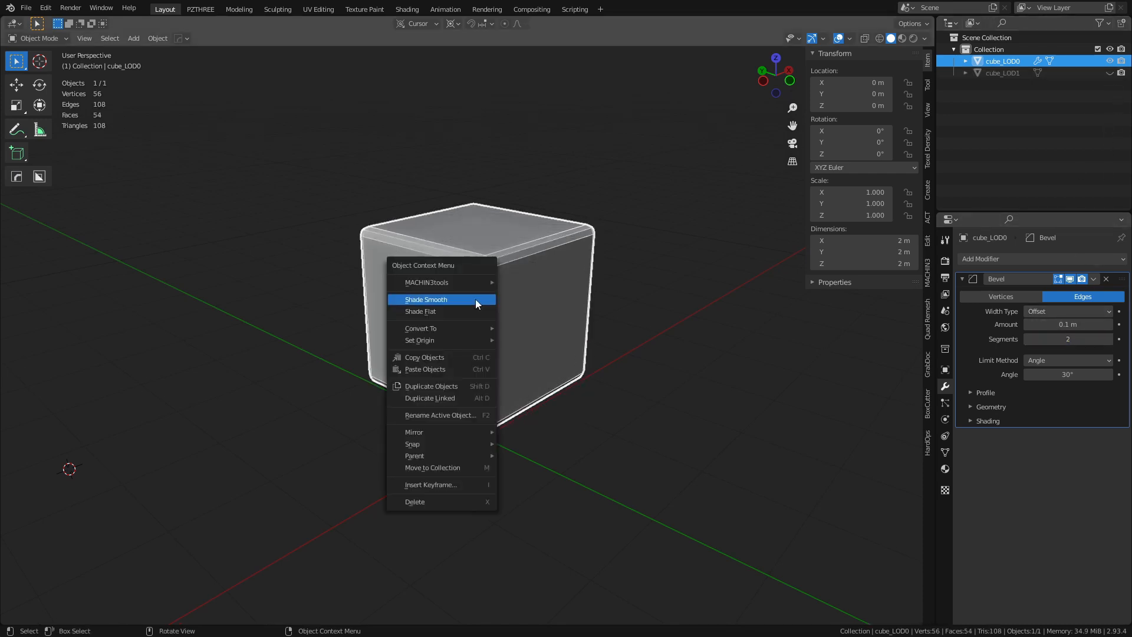
click(478, 303)
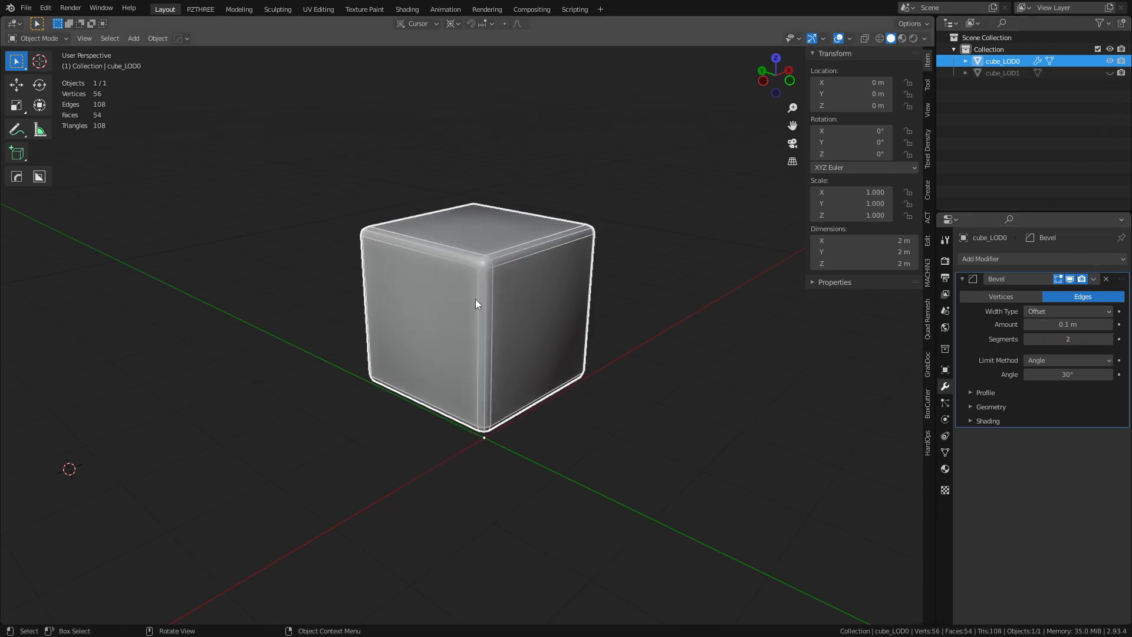
Step: Enable Auto Smooth at 30° in the normals settings of cube_LOD0
click(946, 454)
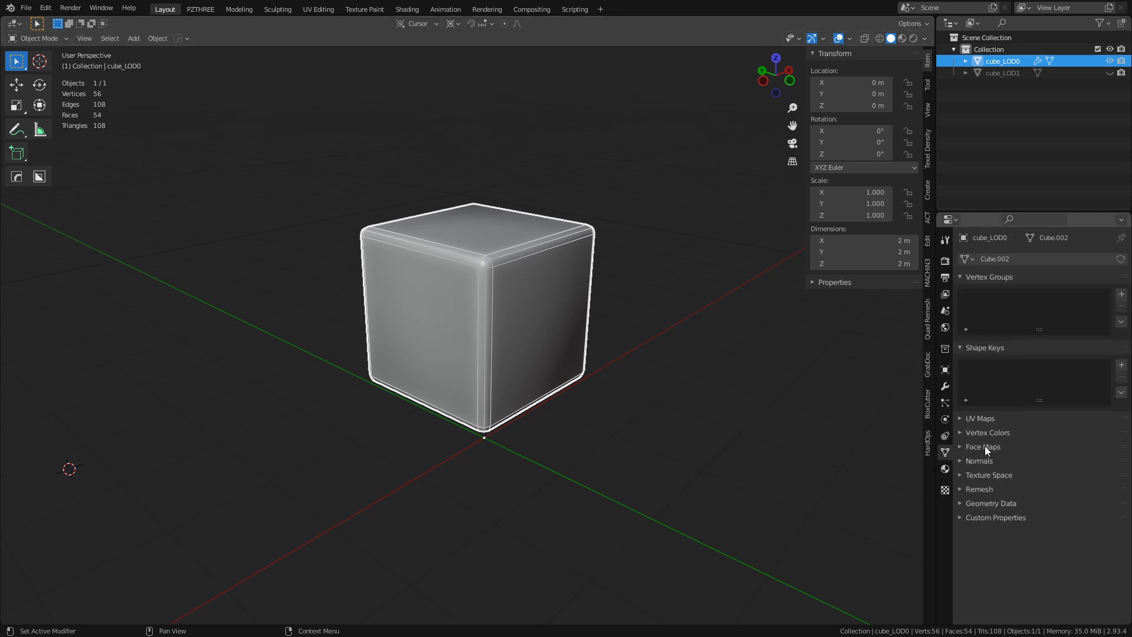
click(988, 464)
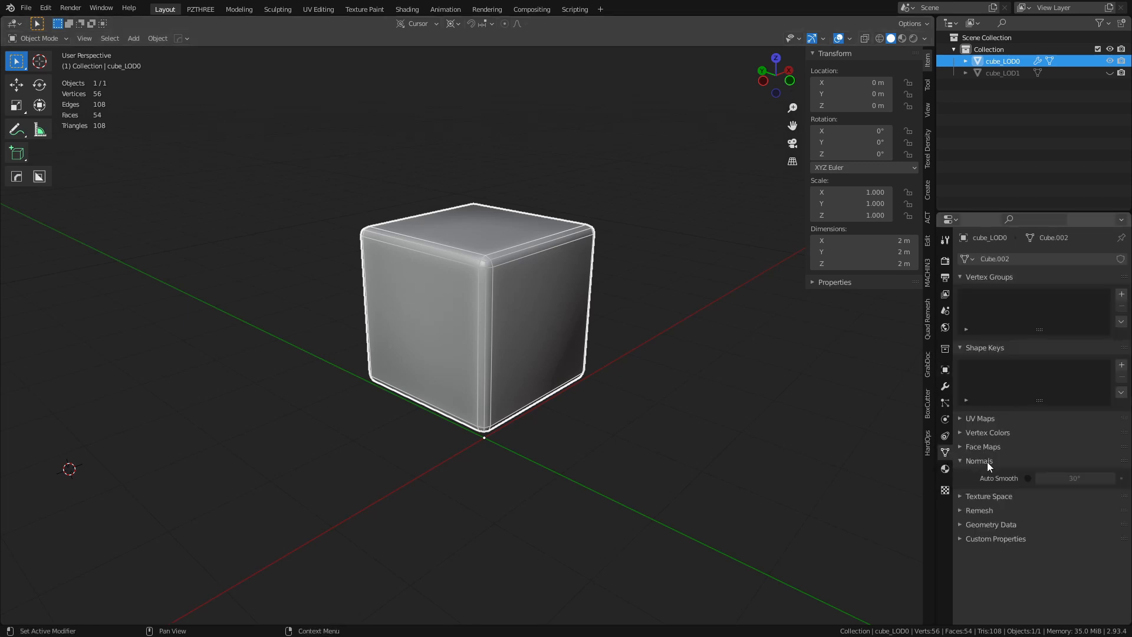
click(1032, 477)
scroll(487, 299, up, 2)
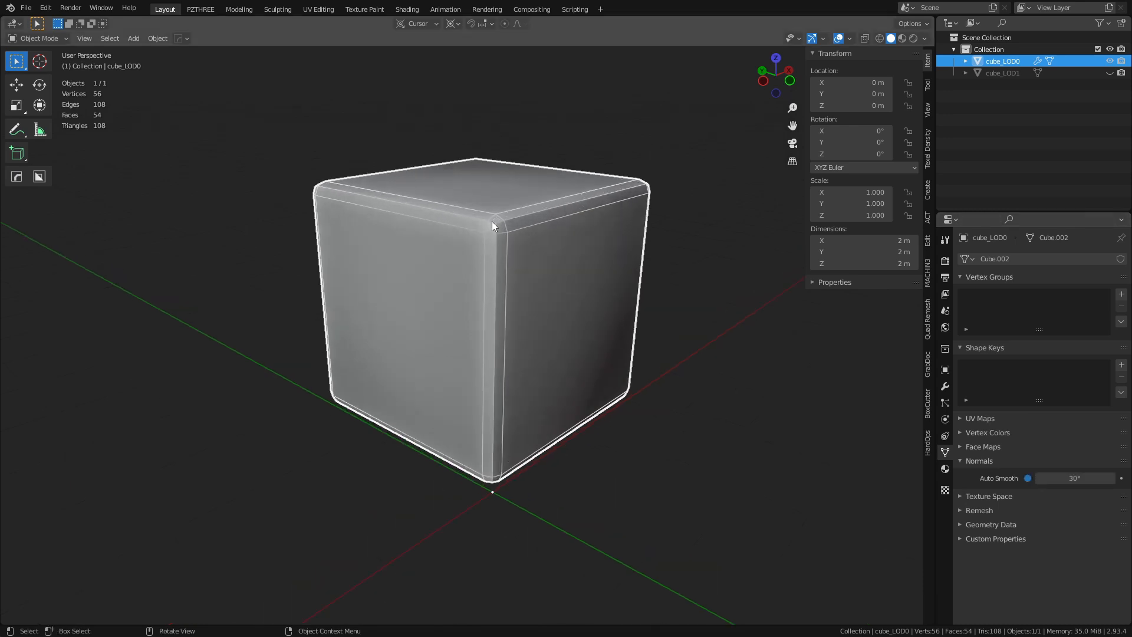
Step: Unhide cube_LOD1, shade it smooth and enable Auto Smooth at 30° for it
click(1110, 74)
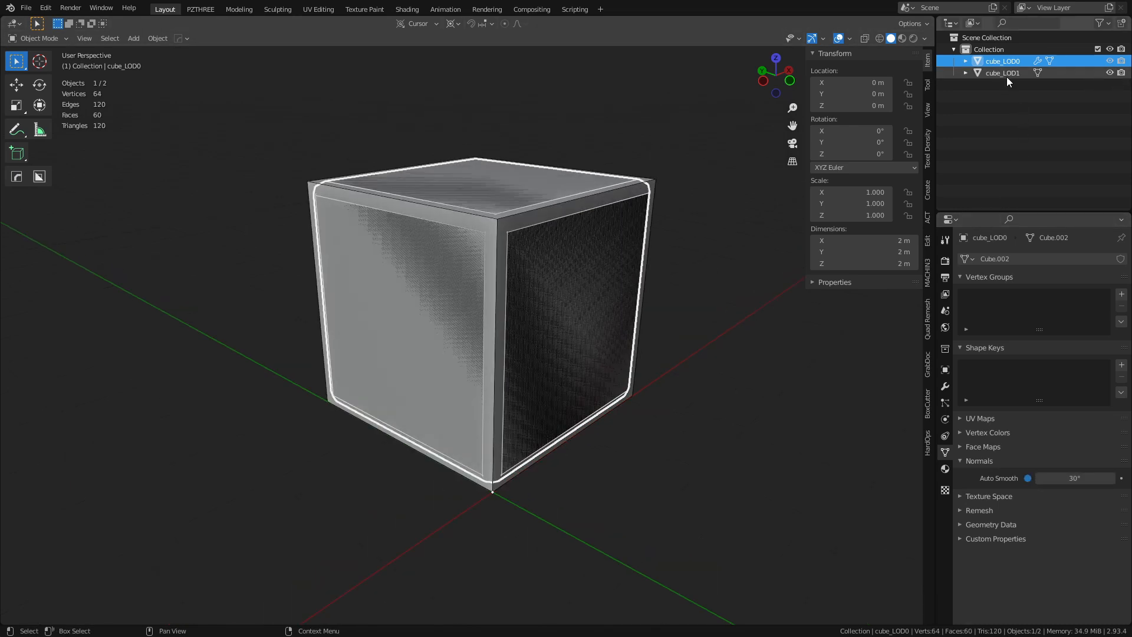
click(1003, 75)
right_click(610, 291)
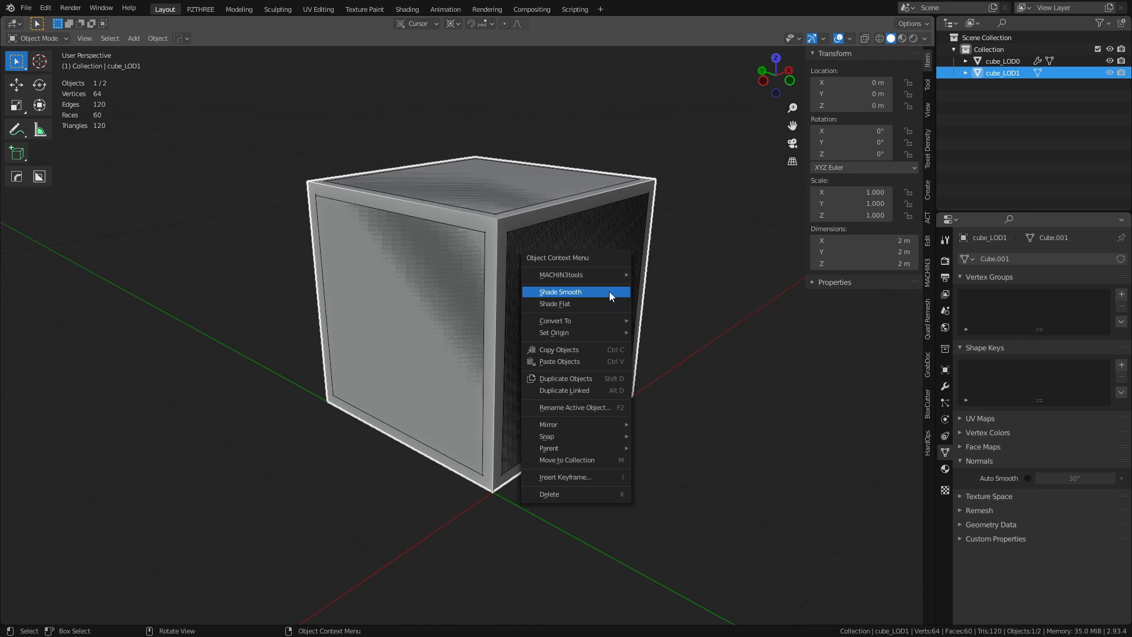
click(610, 291)
click(1026, 479)
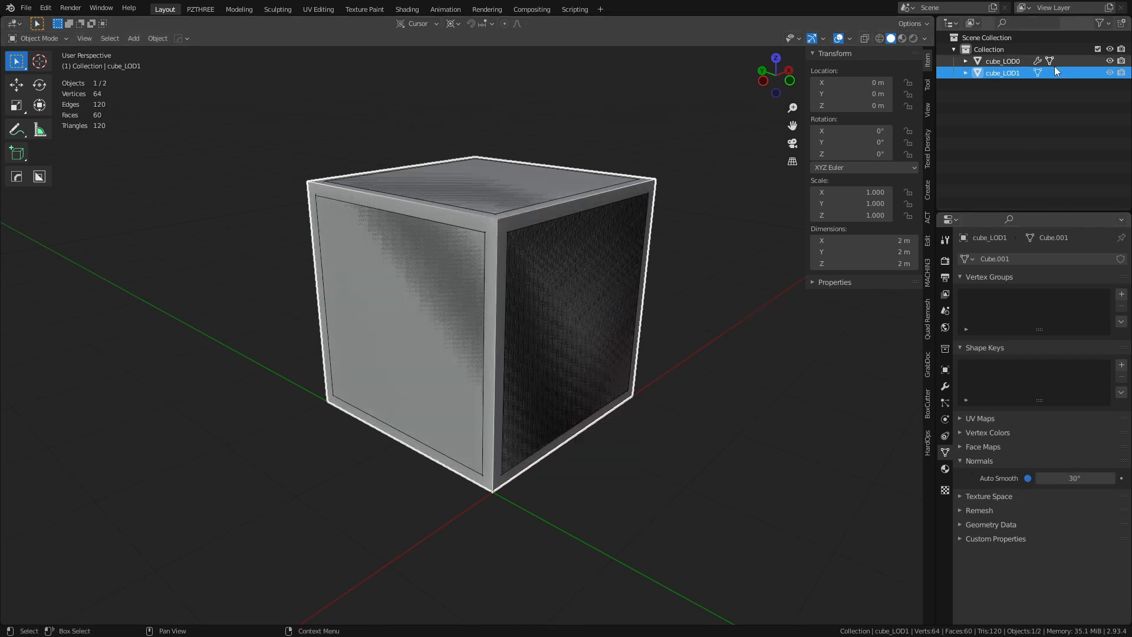
Step: Hide cube_LOD1 and raise the Bevel modifier on cube_LOD0 to 4 segments
click(1019, 61)
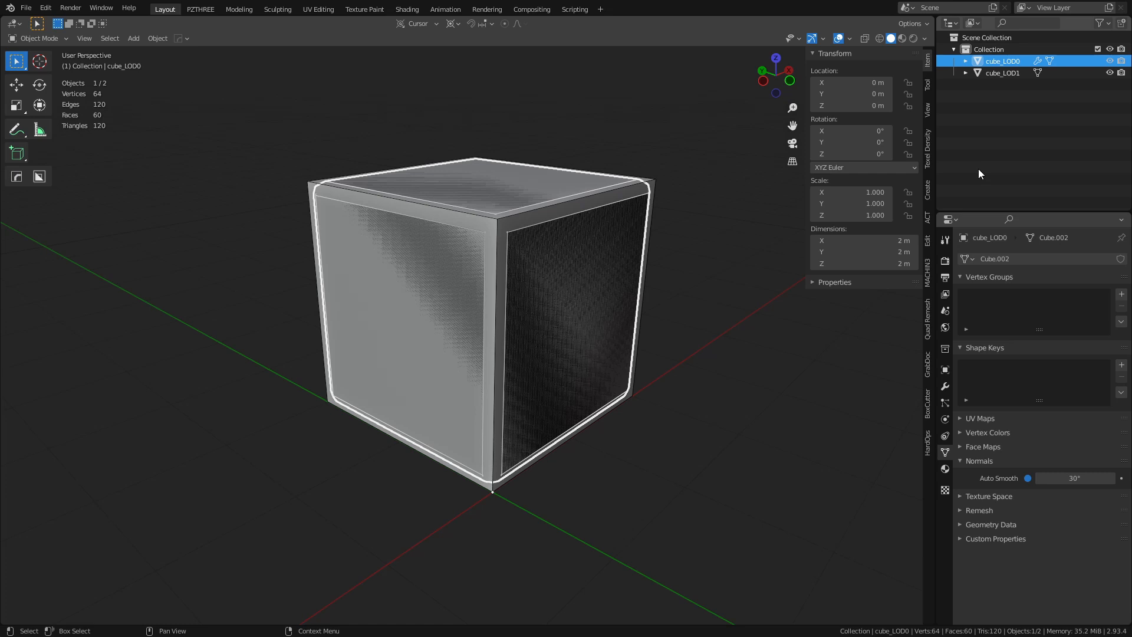
click(945, 387)
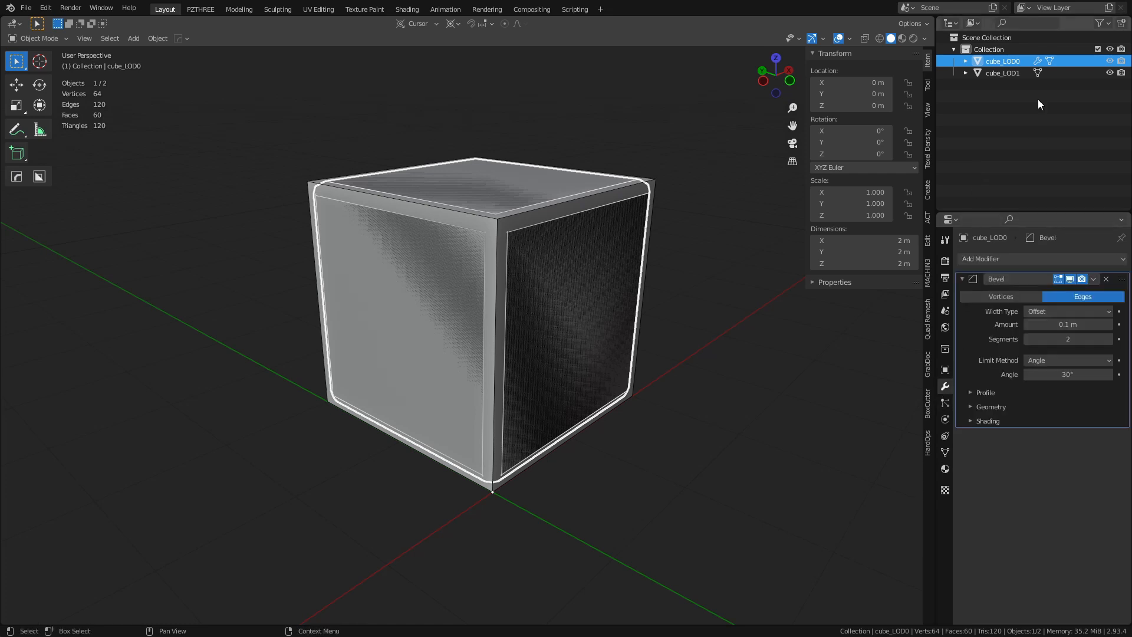
click(1108, 72)
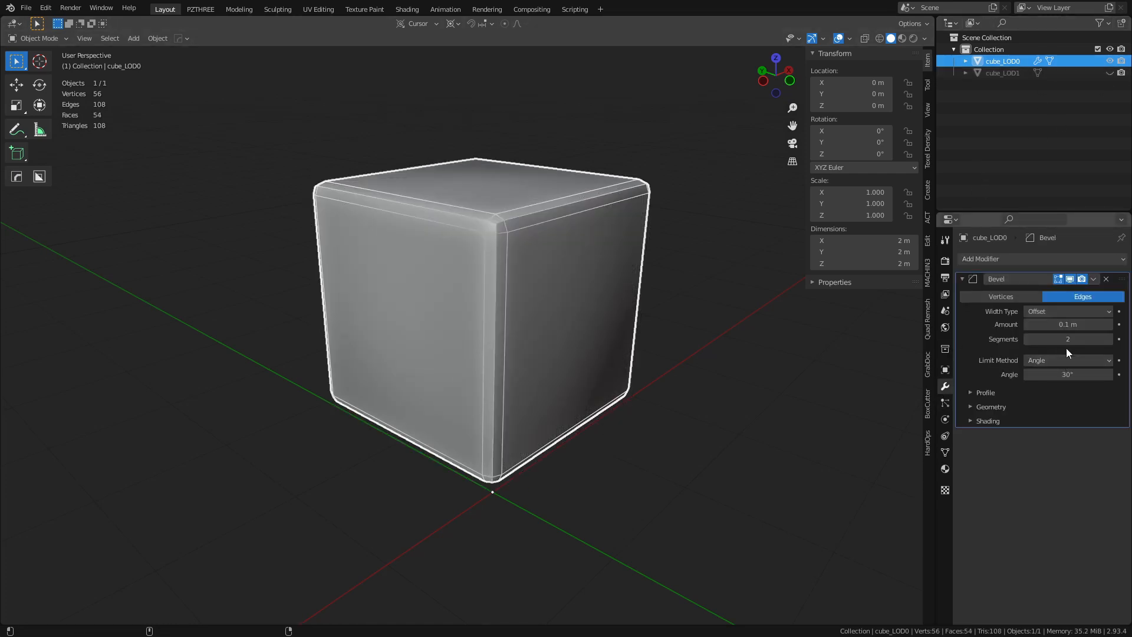
click(1109, 339)
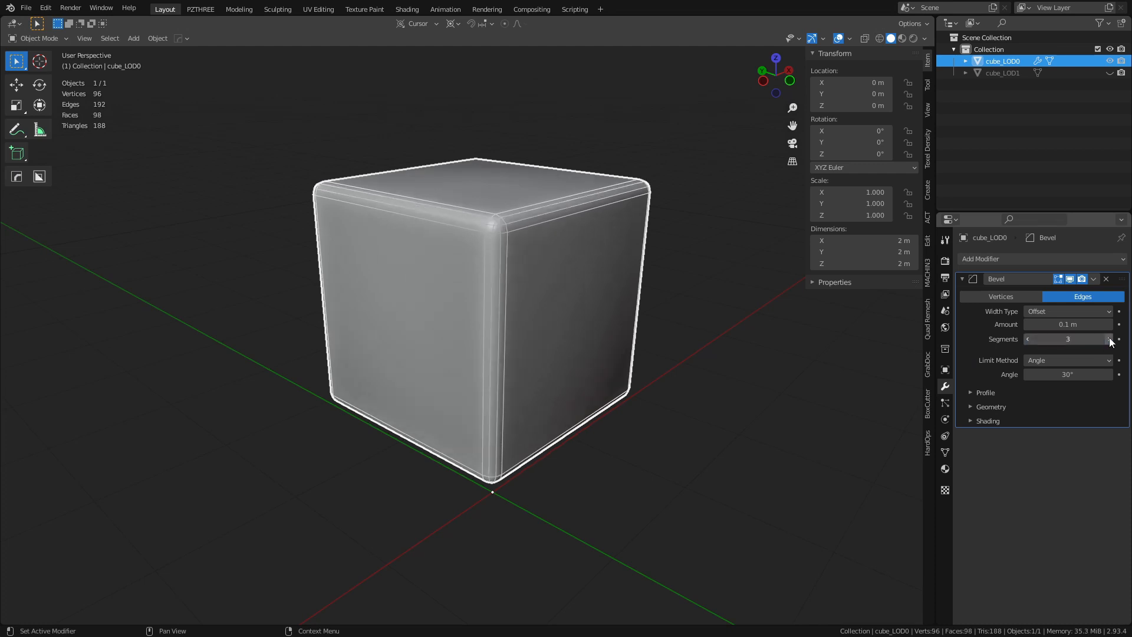
click(1110, 339)
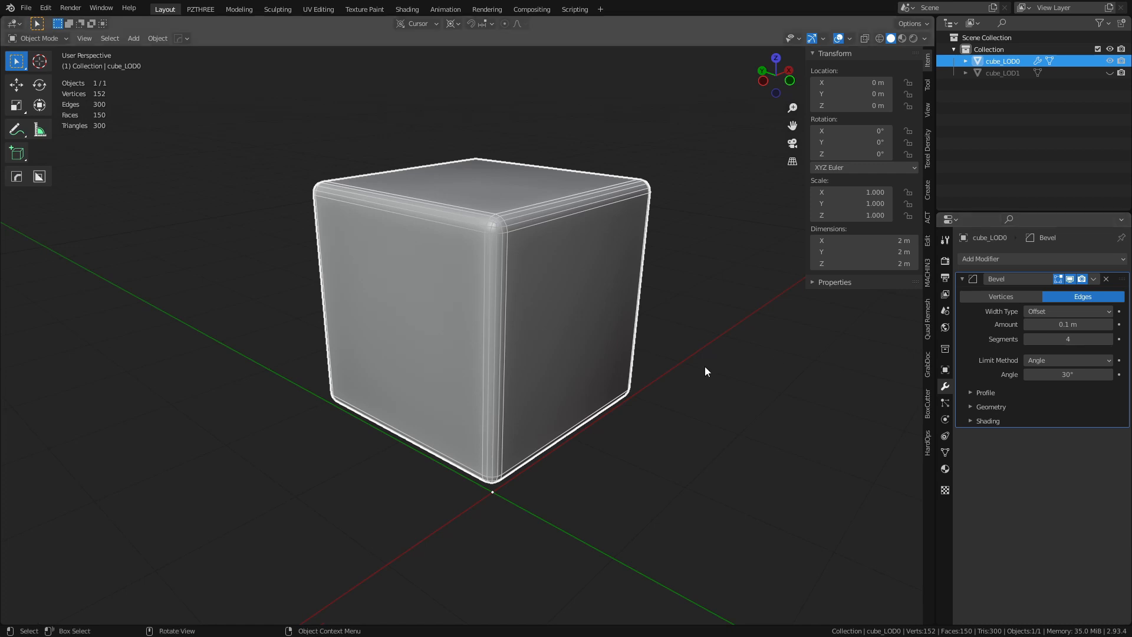
key(ctrl+Tab)
click(664, 375)
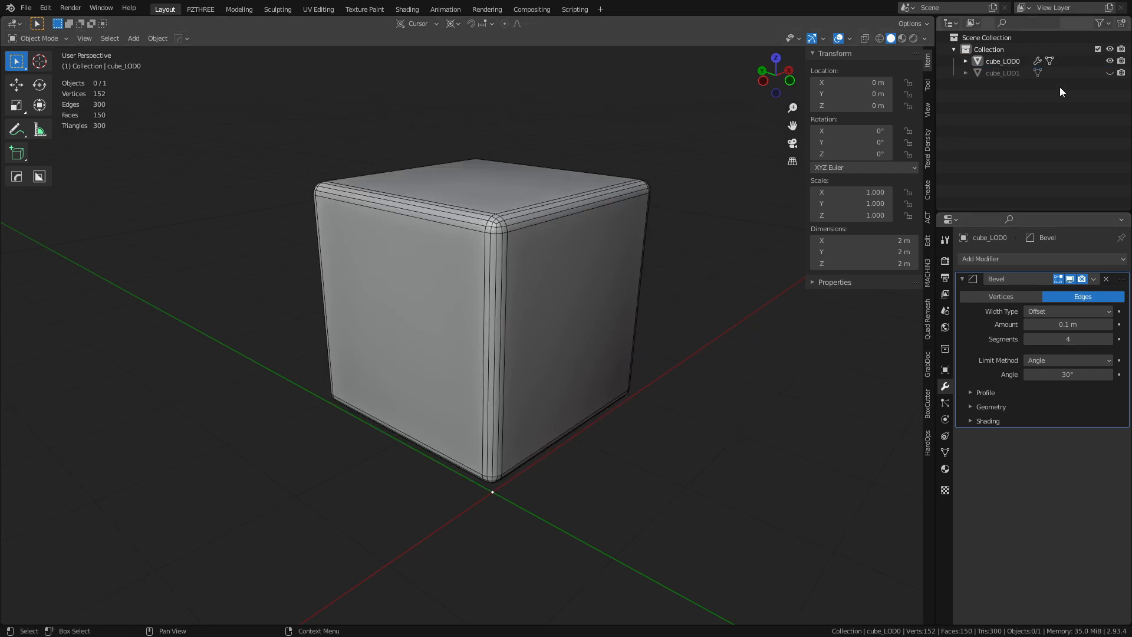
Step: Unhide cube_LOD1 and export both LOD cubes together as a Unity FBX, overwriting cube.fbx in the Static Mesh folder
click(1109, 73)
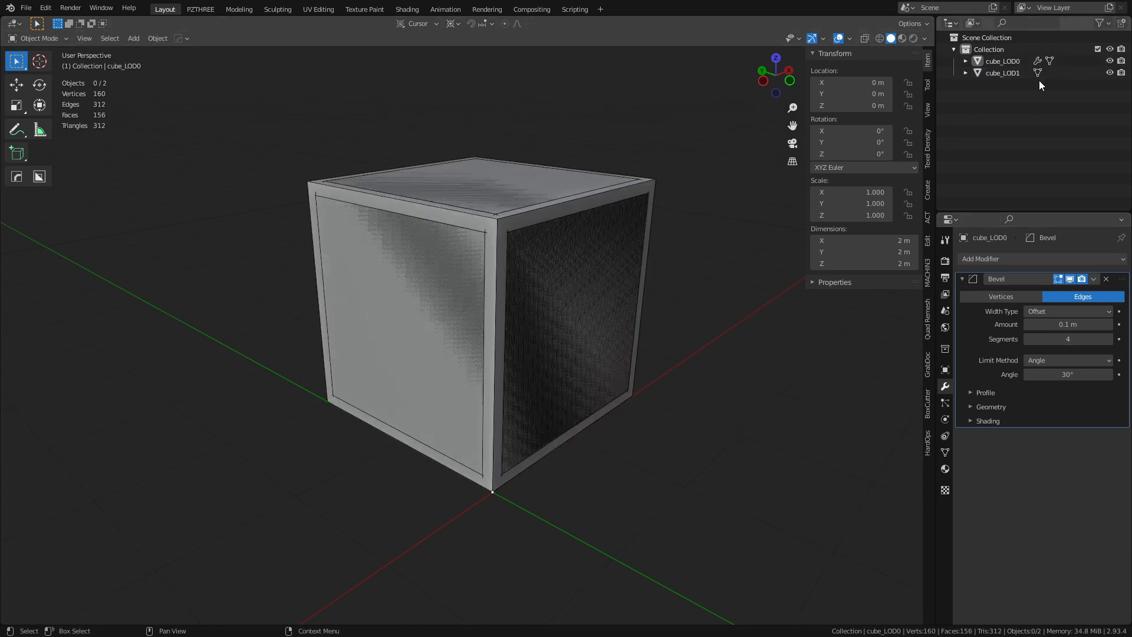
click(1009, 61)
shift+click(1005, 72)
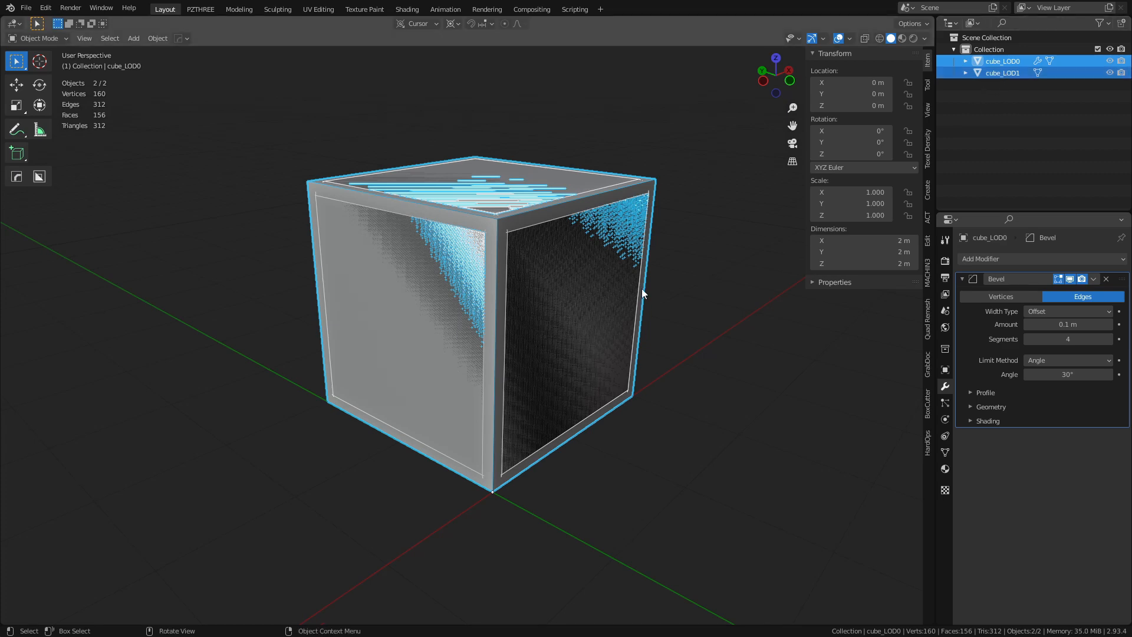
key(q)
mouse_move(642, 289)
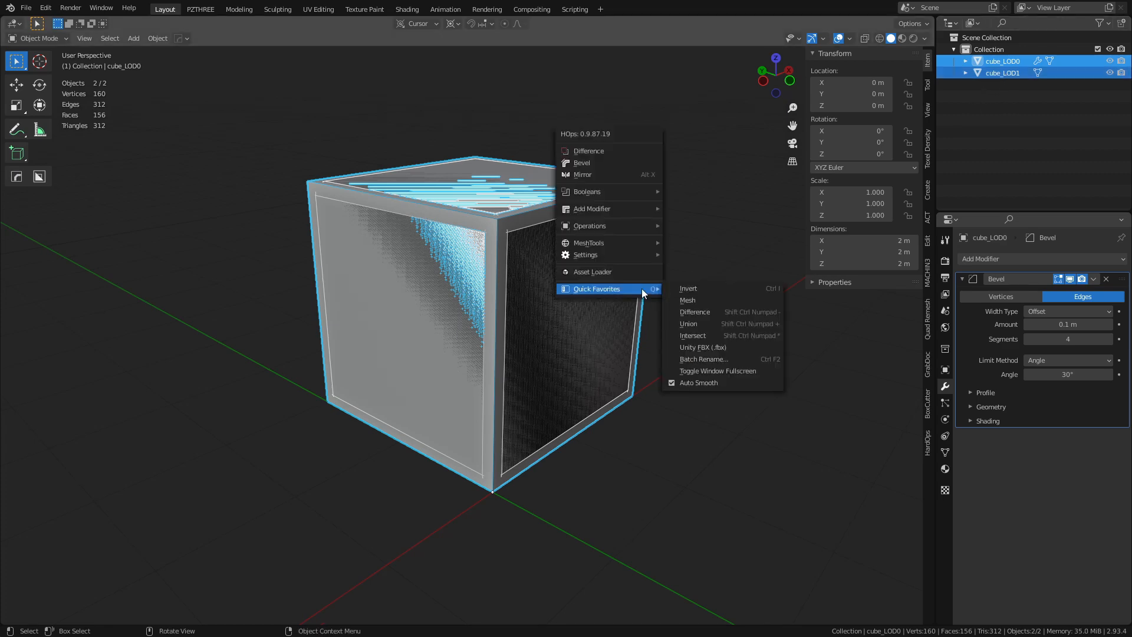
click(724, 348)
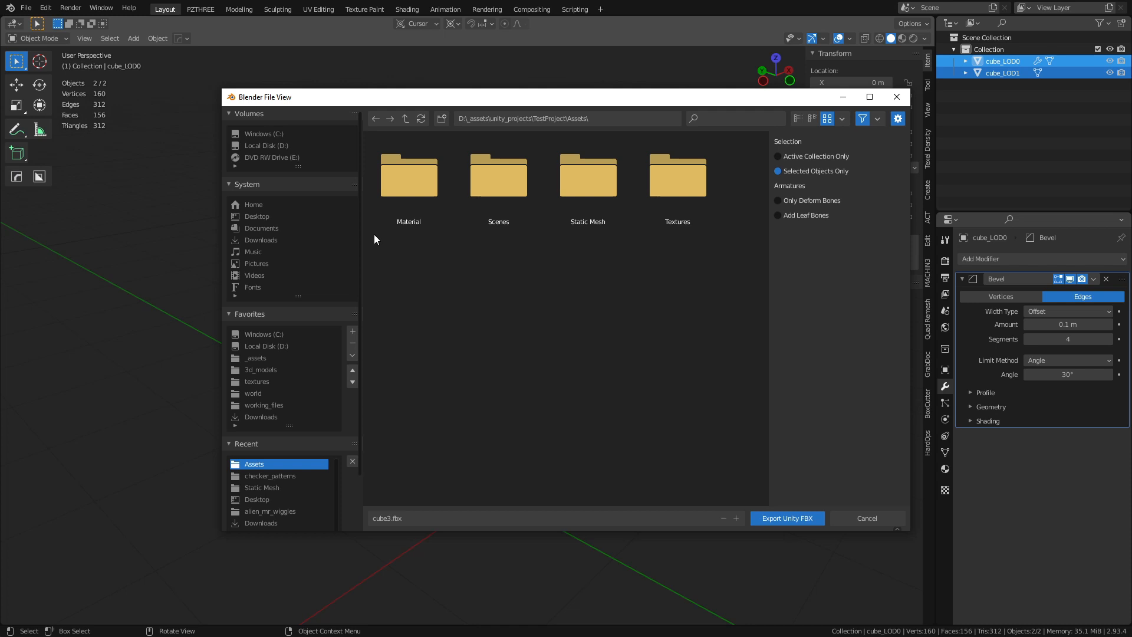
double_click(558, 189)
click(426, 190)
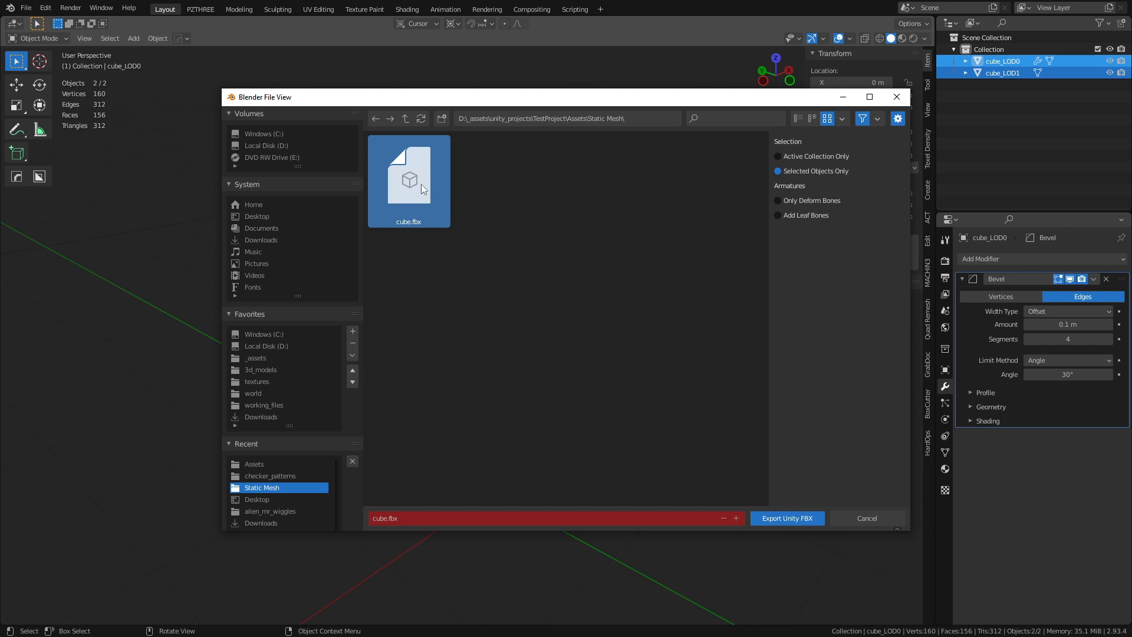
double_click(423, 189)
key(alt+a)
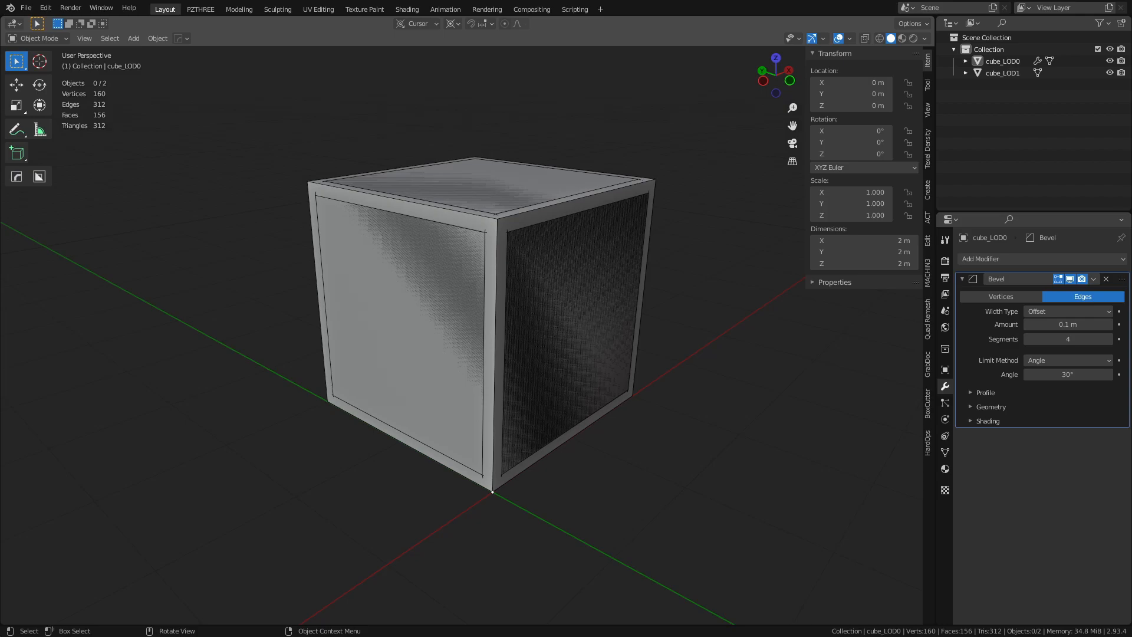
Step: Switch to Unity and examine how the cube's LOD level changes with viewing distance in the scene
key(alt+Tab)
click(607, 291)
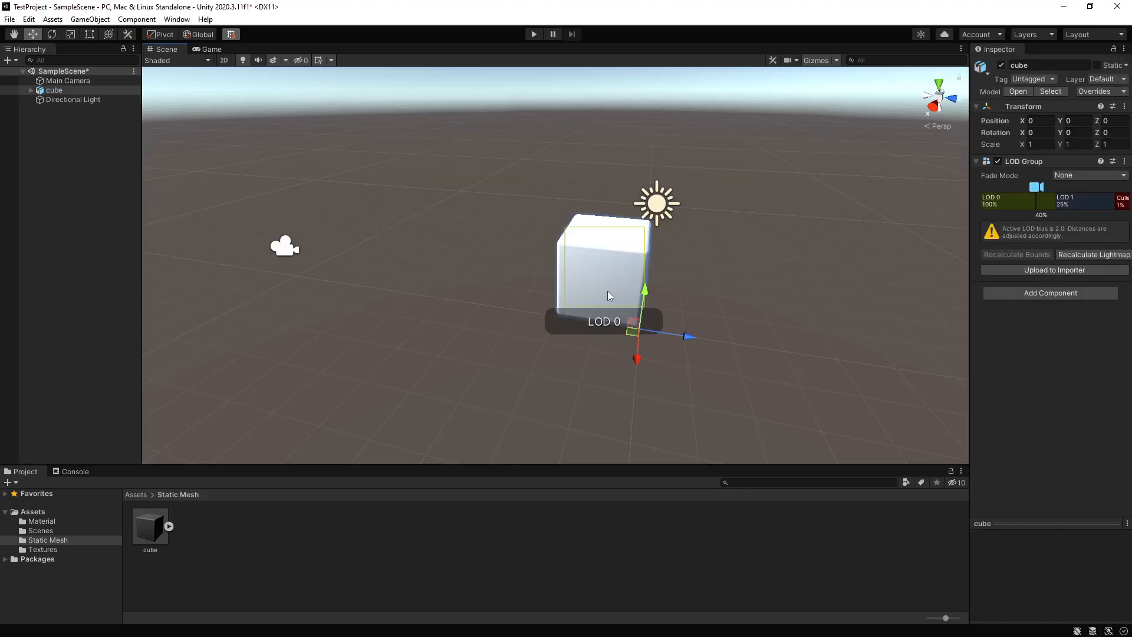
key(f)
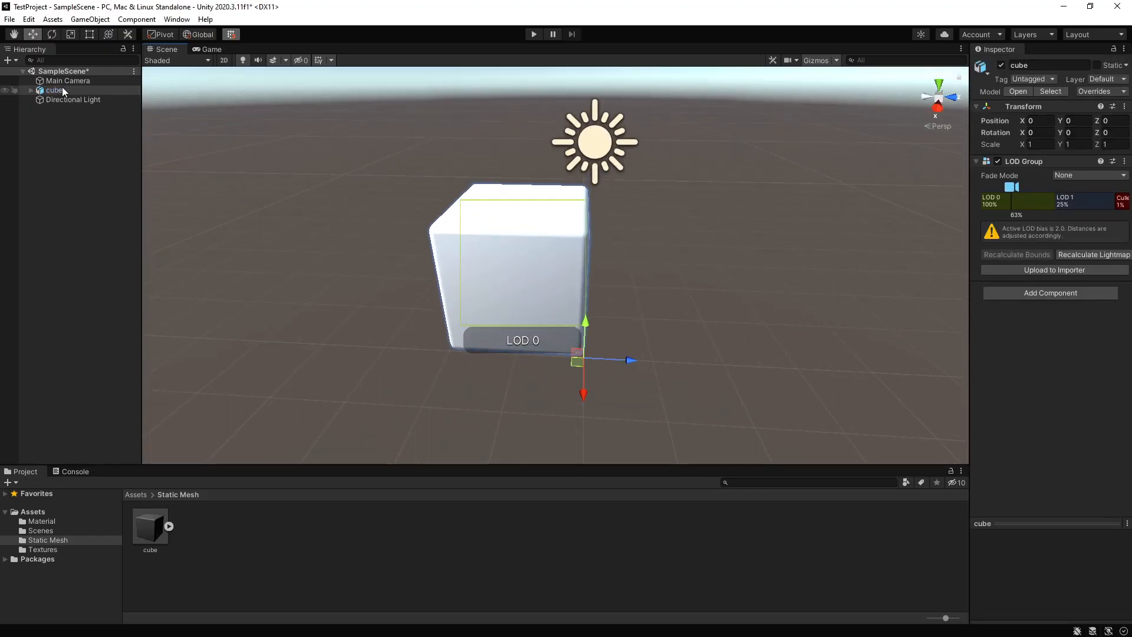
click(59, 97)
click(59, 92)
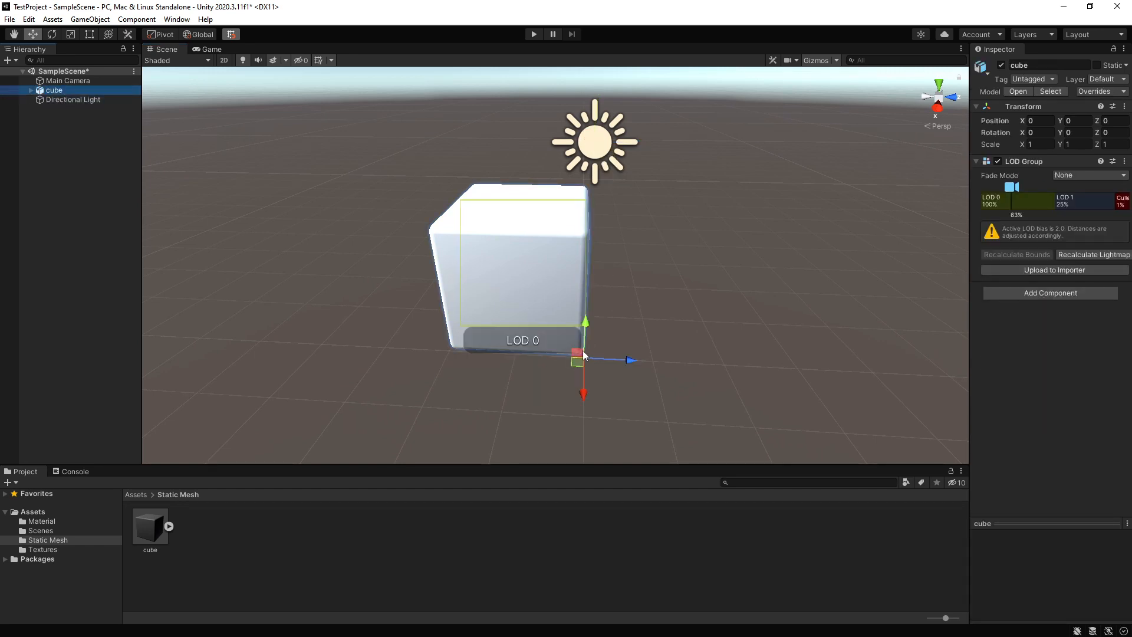
scroll(536, 370, down, 10)
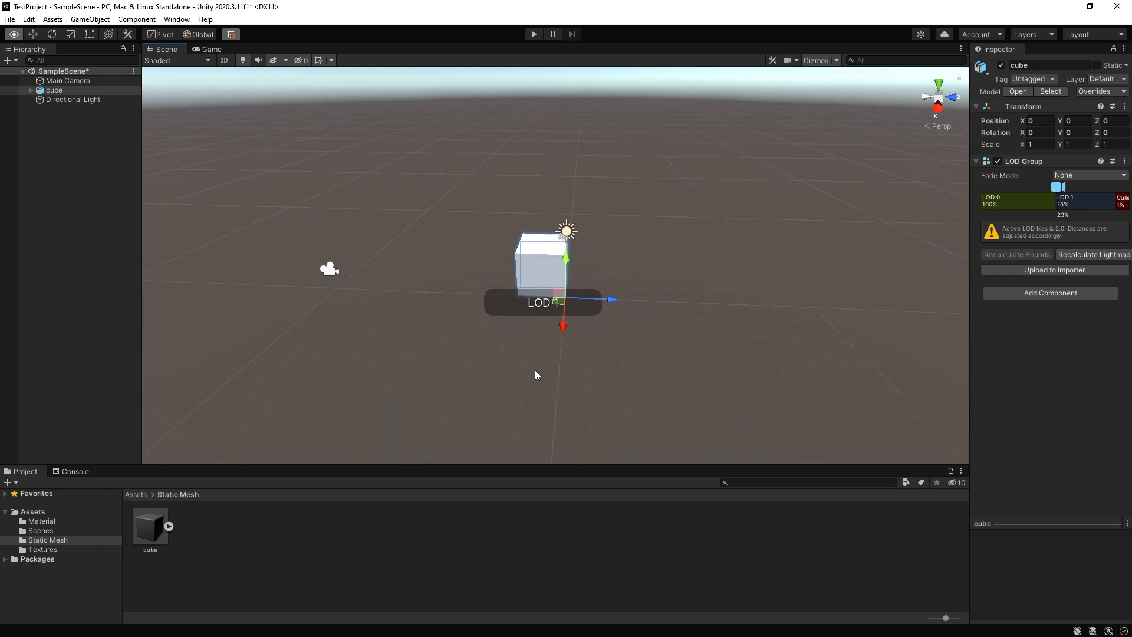
scroll(535, 371, up, 8)
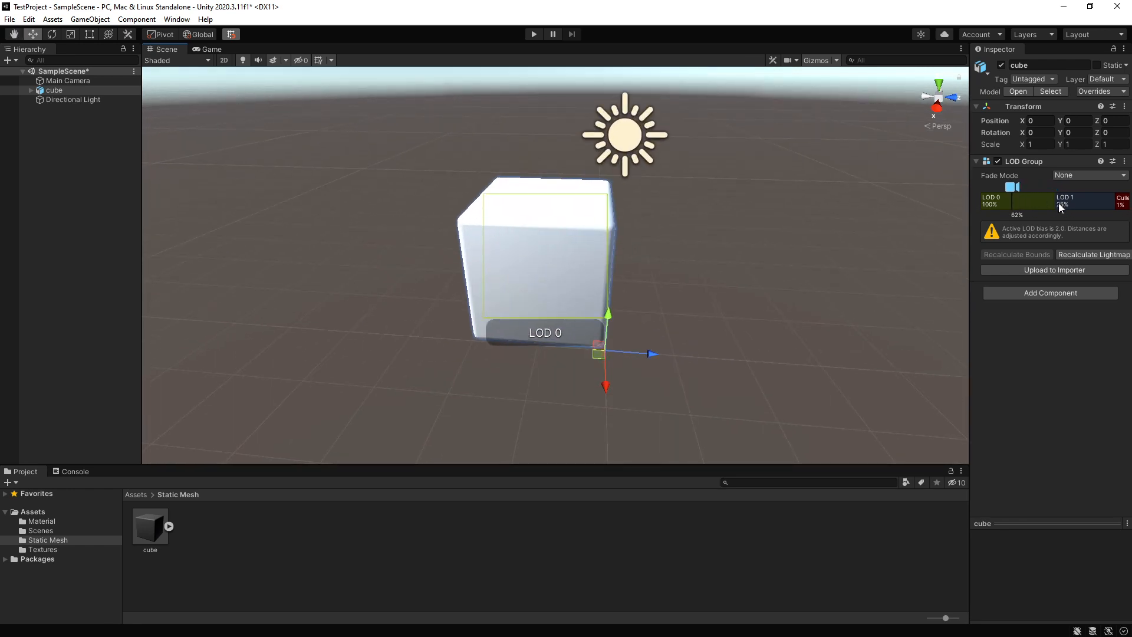
Step: Raise the cube's LOD 1 transition threshold to 44%, checking the LOD switch at closer and farther distances
drag(1058, 203, 1023, 218)
mouse_move(758, 323)
alt+mouse_down()
mouse_move(725, 334)
mouse_move(740, 333)
alt+mouse_up()
key(w)
key(s)
key(w)
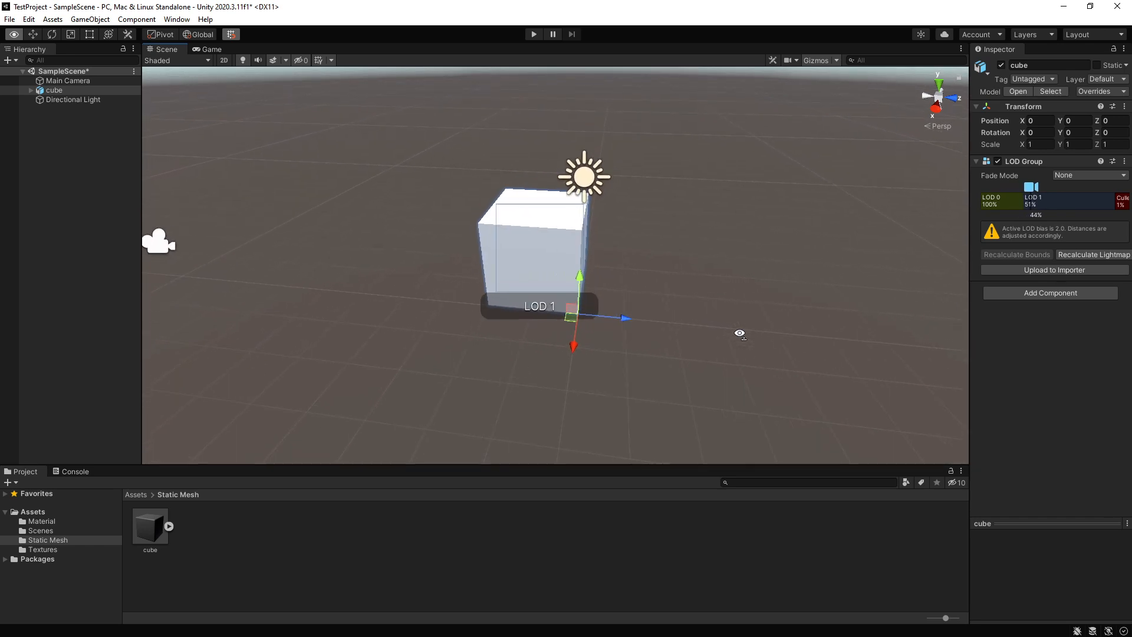
key(s)
key(w)
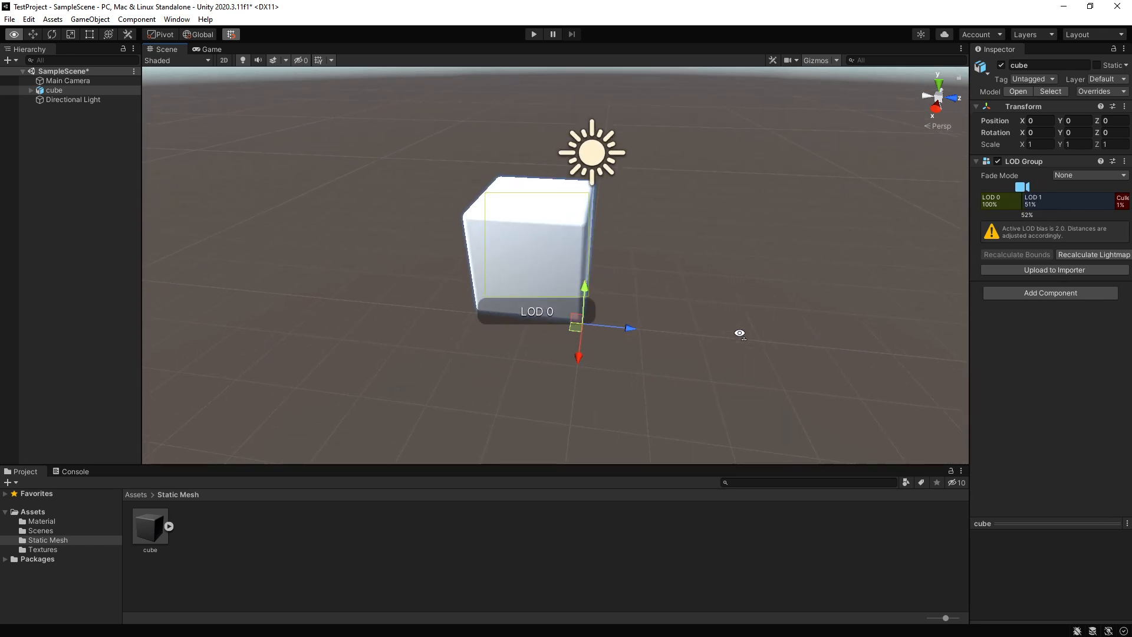
key(s)
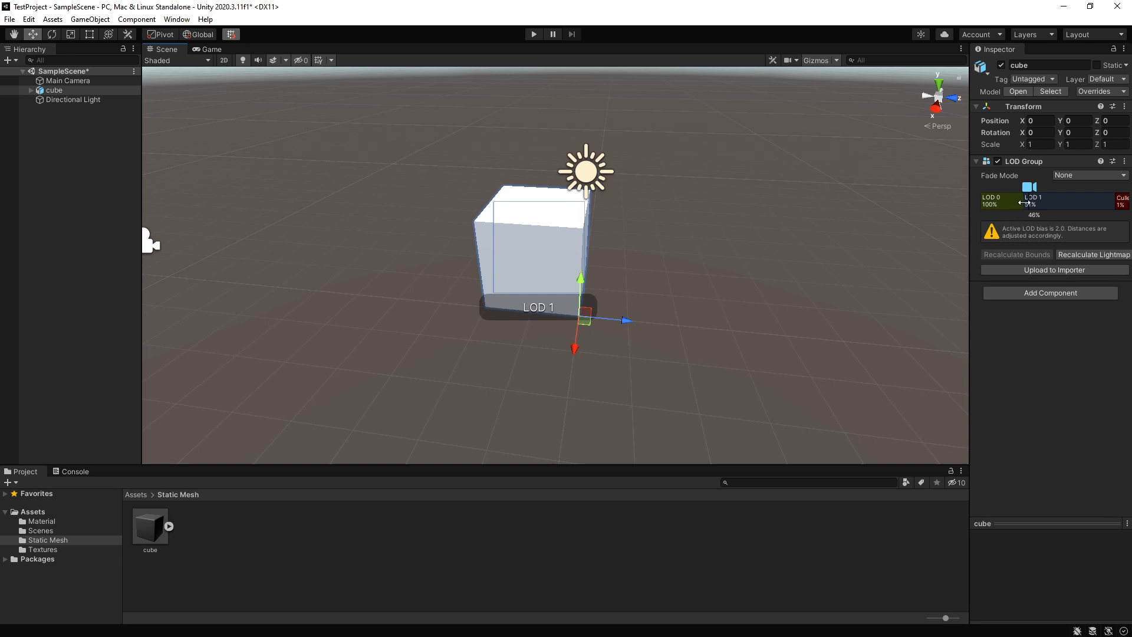
mouse_move(1024, 203)
mouse_down()
mouse_move(1087, 216)
mouse_move(1029, 216)
mouse_move(1032, 188)
mouse_move(1010, 189)
mouse_move(1052, 189)
mouse_move(1023, 188)
mouse_move(1050, 196)
mouse_move(1030, 205)
mouse_up()
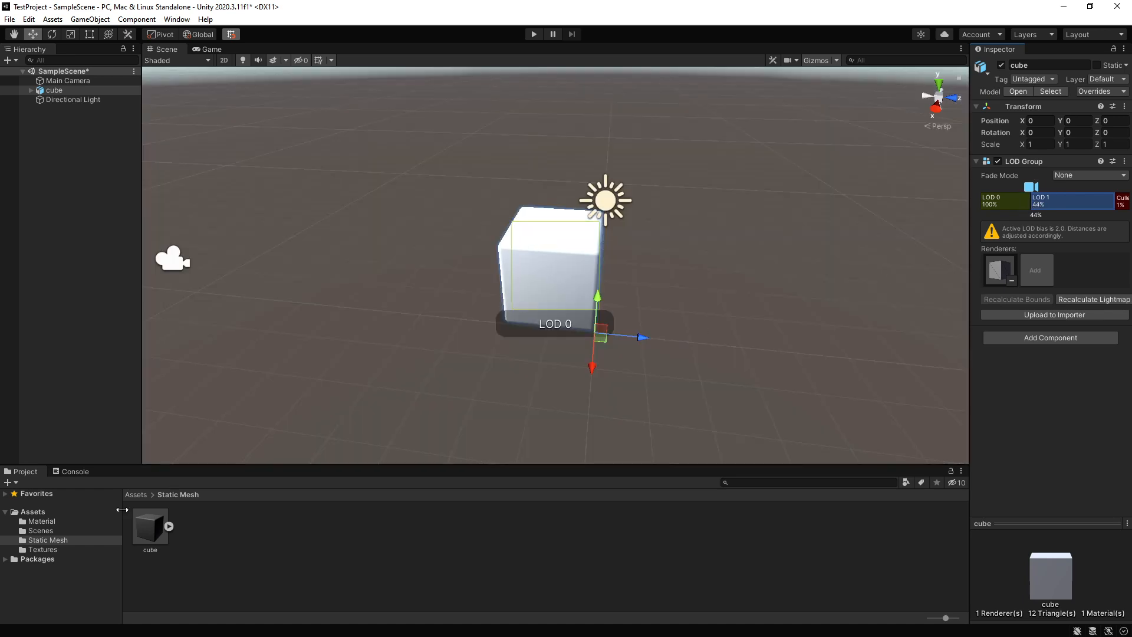
Step: Place a second instance of the cube mesh in the scene and upload the first cube's LOD settings to the importer
drag(155, 529, 723, 294)
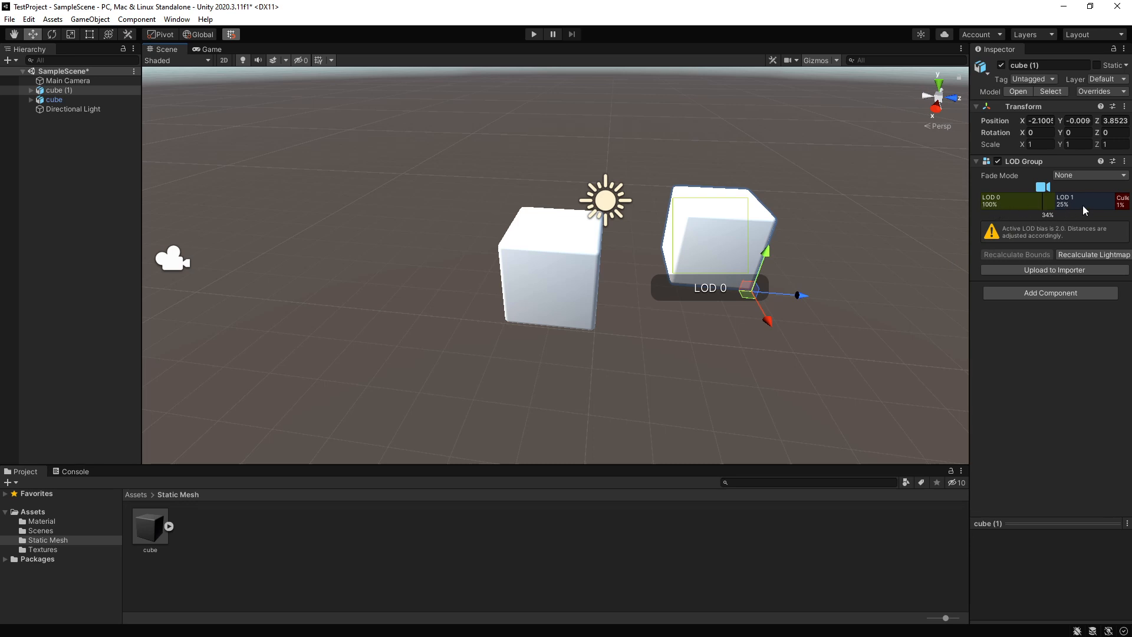
click(531, 281)
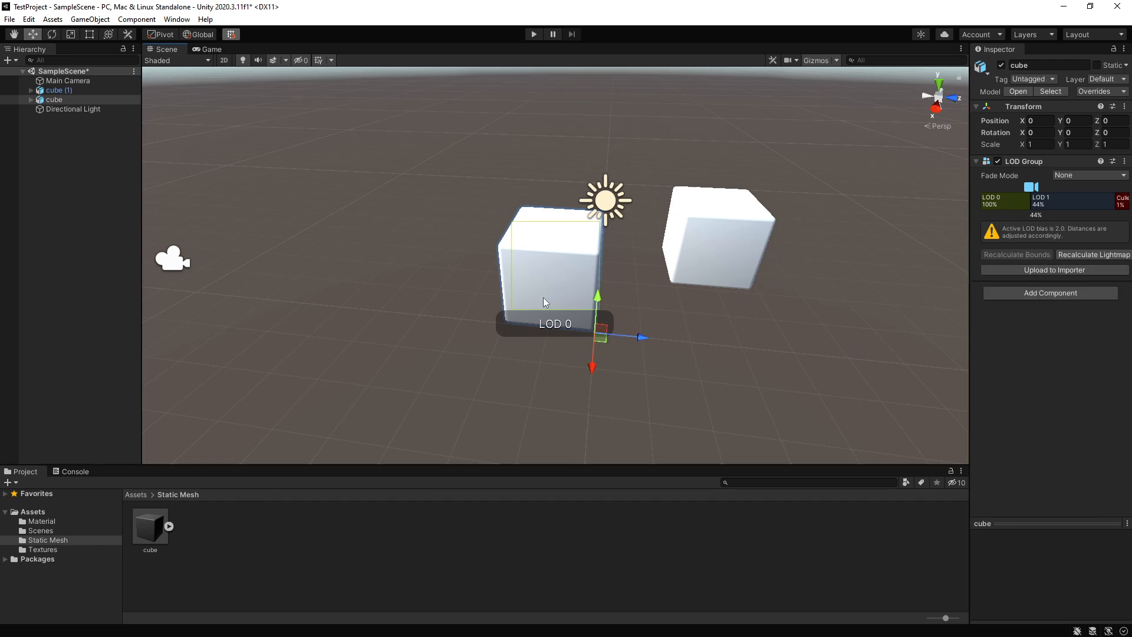
click(1038, 271)
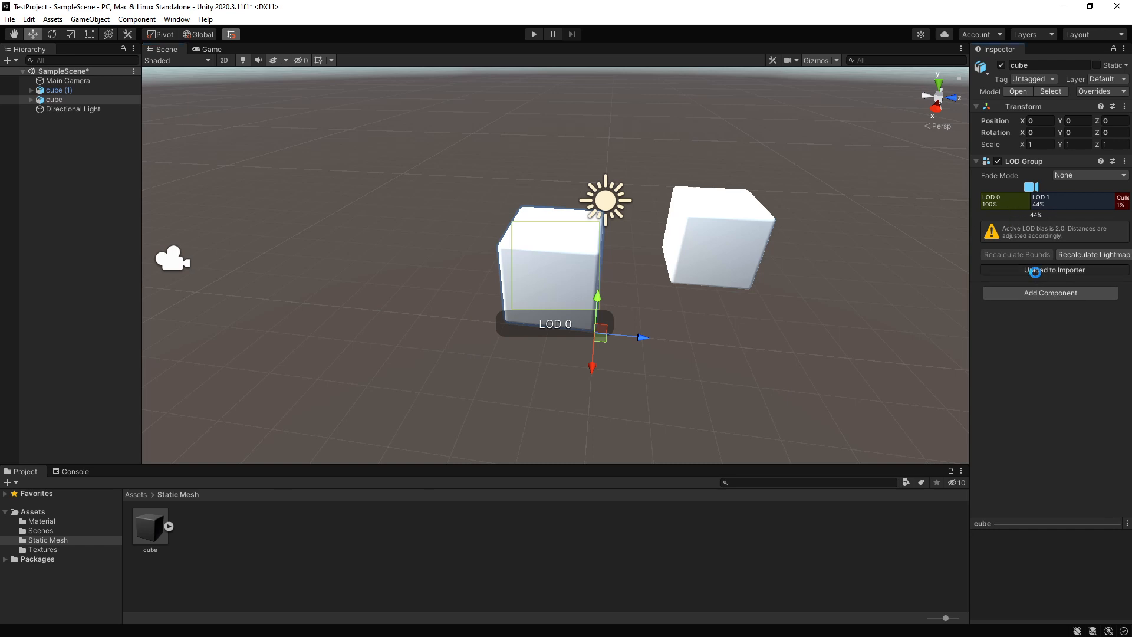
Step: Duplicate the second cube twice and spread the copies around the first cube, the last one at X 0, Z -7
click(696, 228)
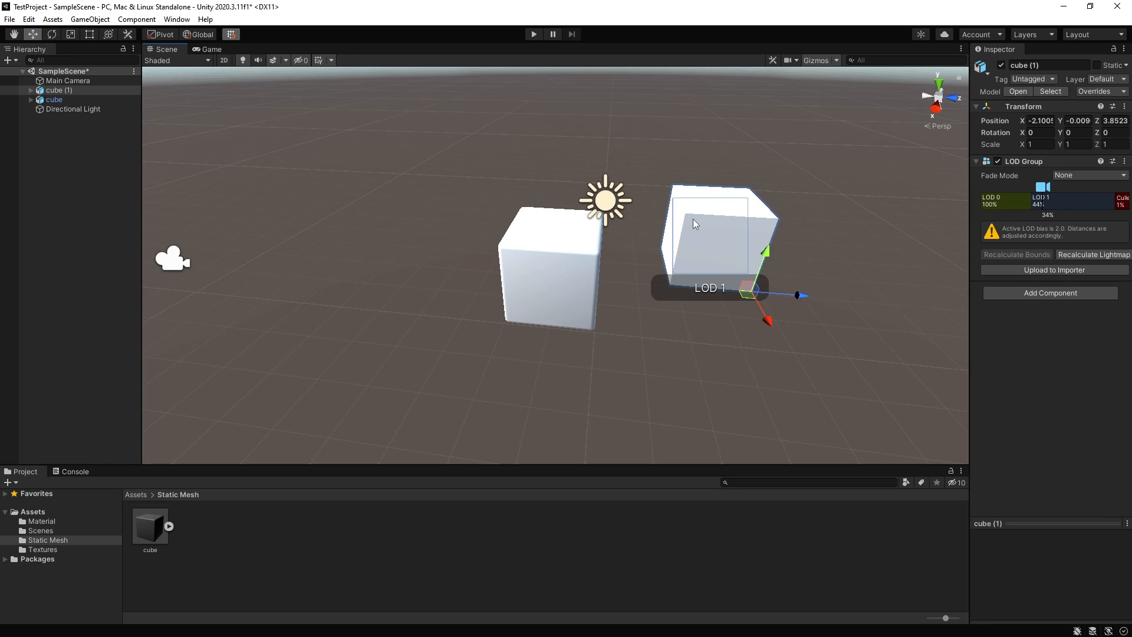
key(ctrl+d)
ctrl+drag(748, 290, 293, 309)
key(ctrl+d)
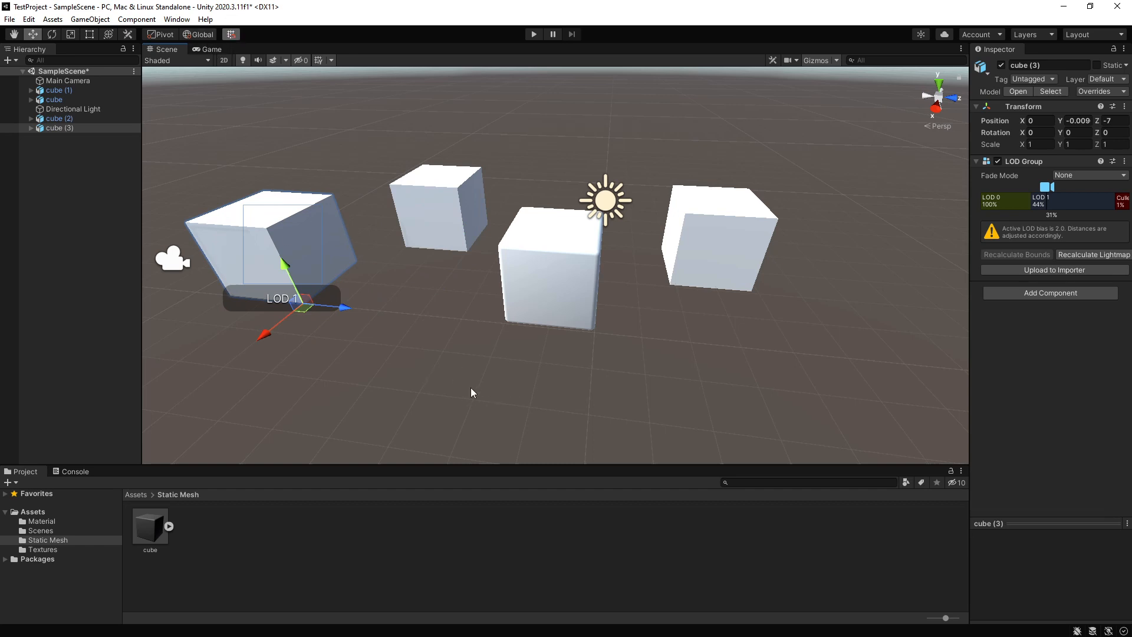
Step: Inspect the LOD Group settings of each cube in the scene and compare their transition thresholds
right_drag(523, 337, 518, 333)
key(s)
key(w)
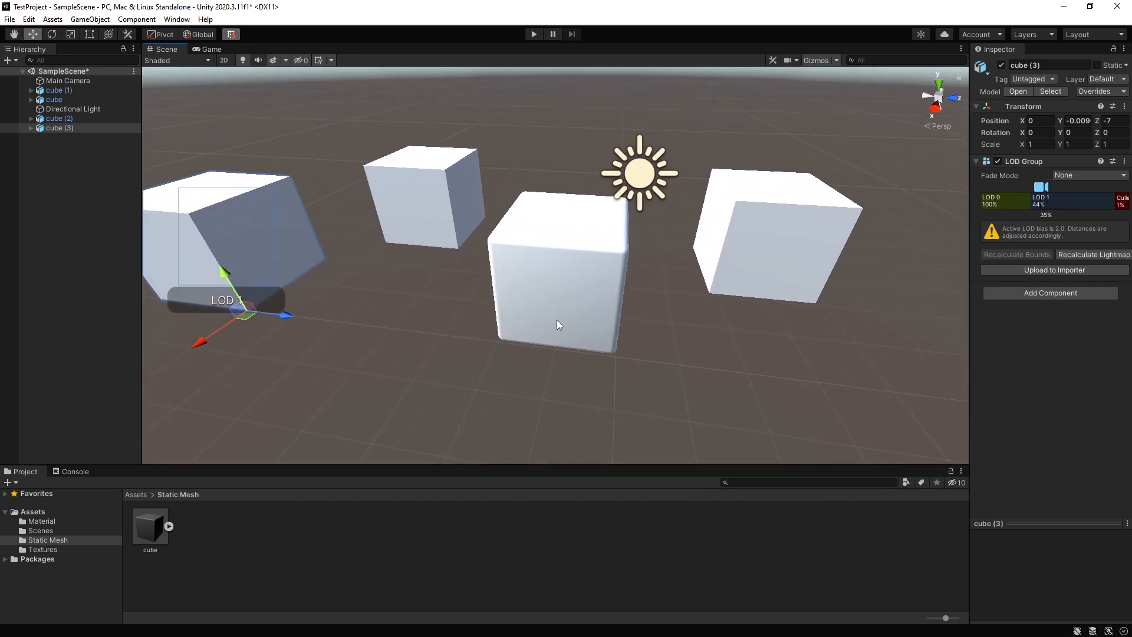
click(809, 247)
click(556, 270)
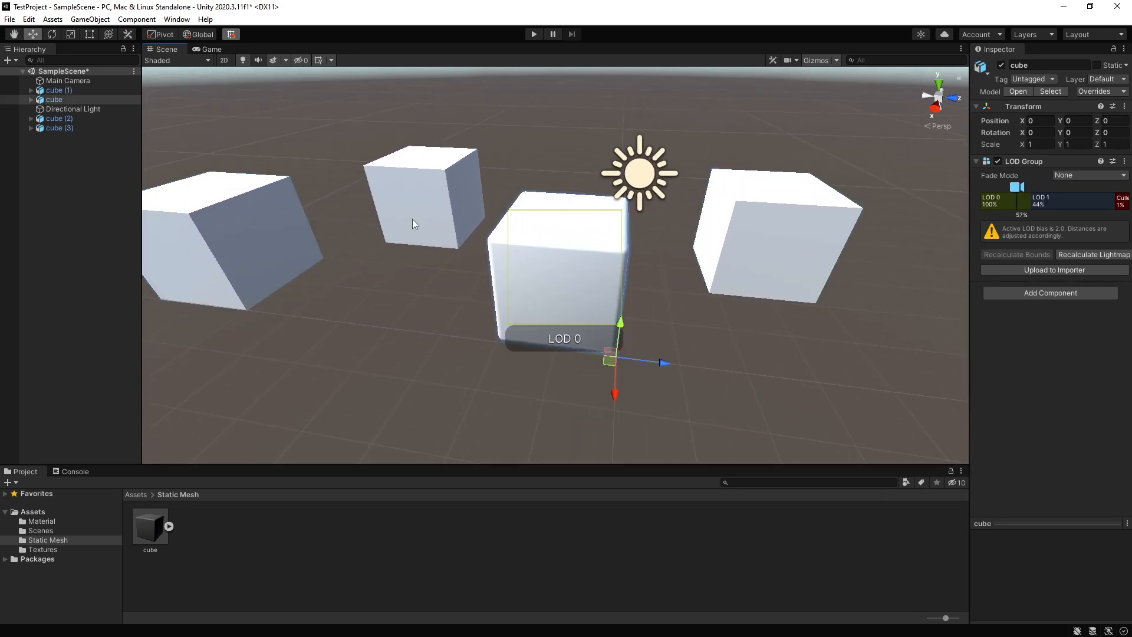
click(403, 188)
click(283, 236)
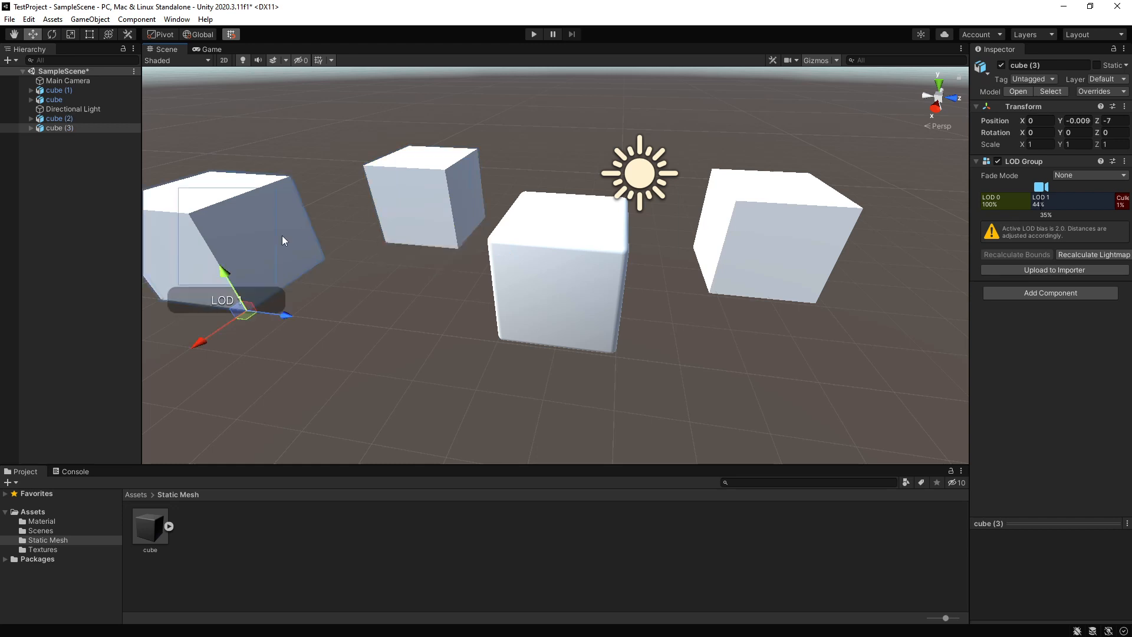
Step: Raise the LOD 1 transition threshold of cube (2) to 63% and upload its LOD settings to the importer
click(548, 236)
click(777, 224)
click(432, 186)
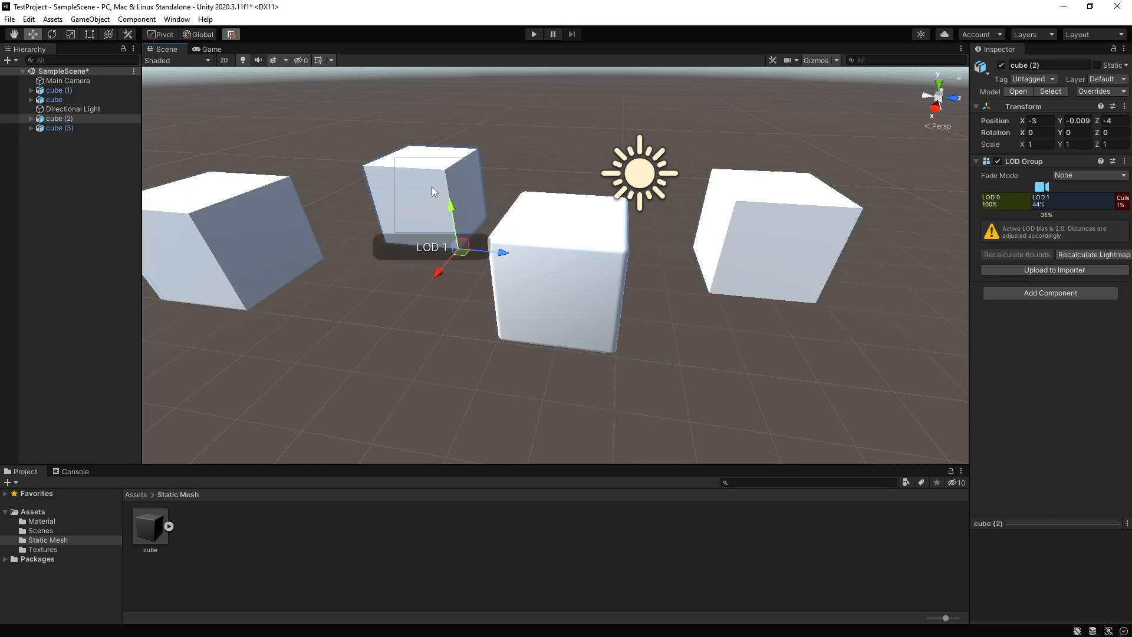
right_drag(500, 283, 500, 274)
key(s)
key(a)
click(483, 224)
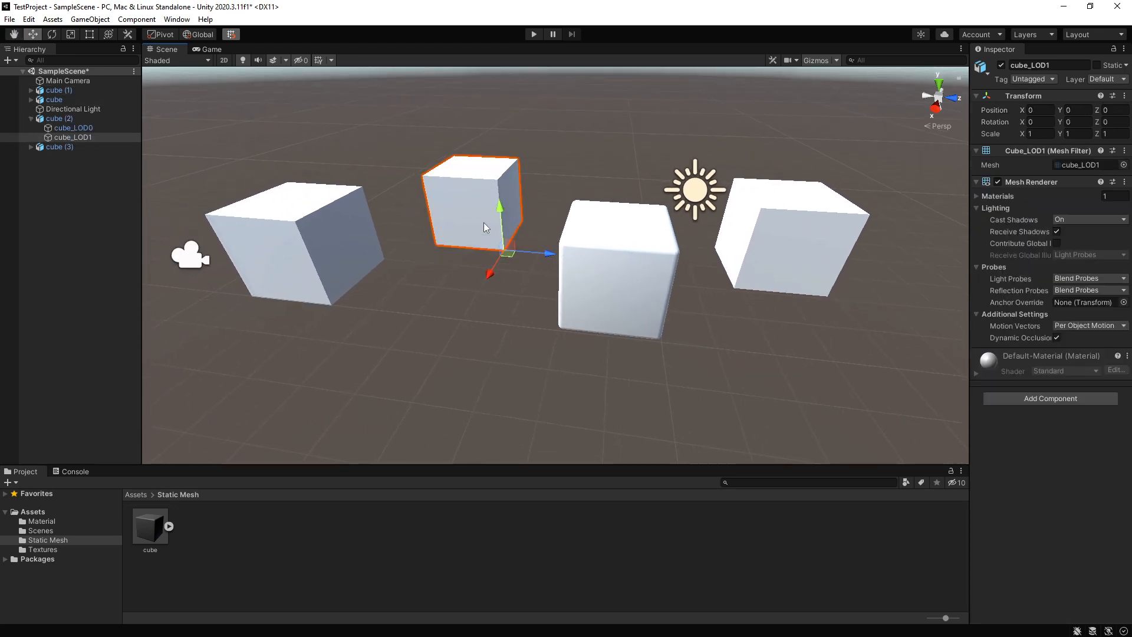
click(462, 297)
click(453, 211)
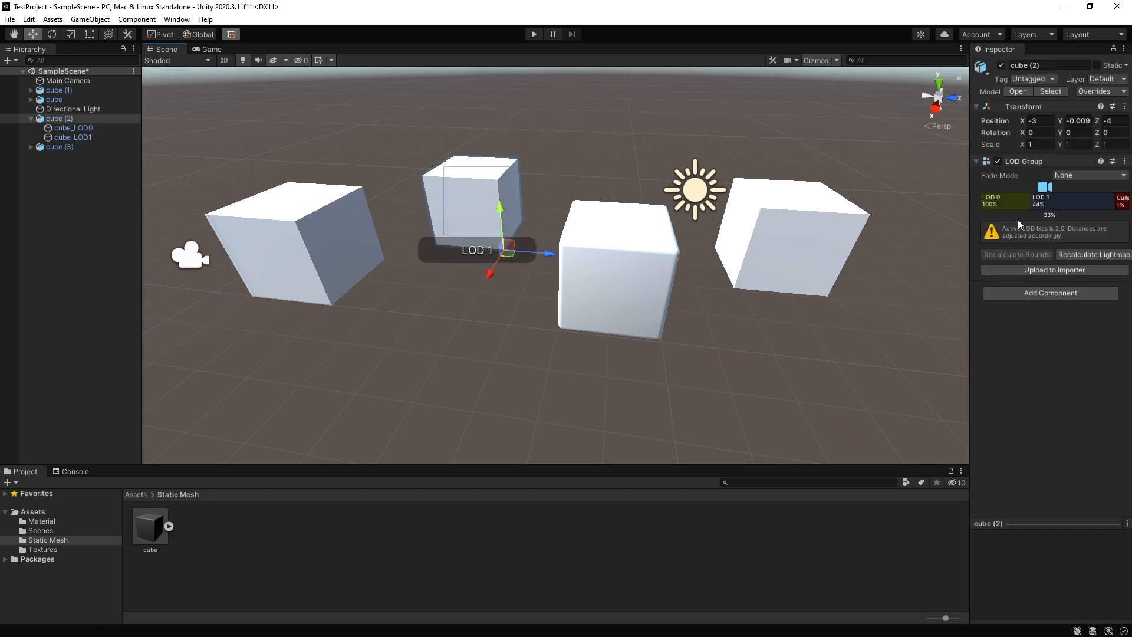
drag(1030, 205, 1012, 216)
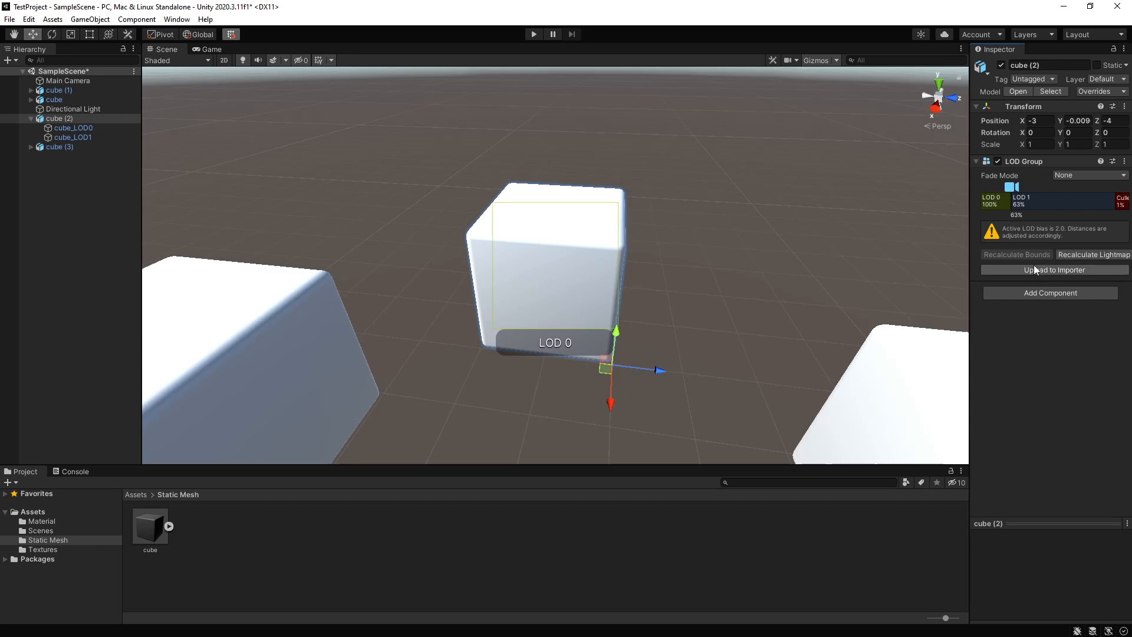
click(1037, 272)
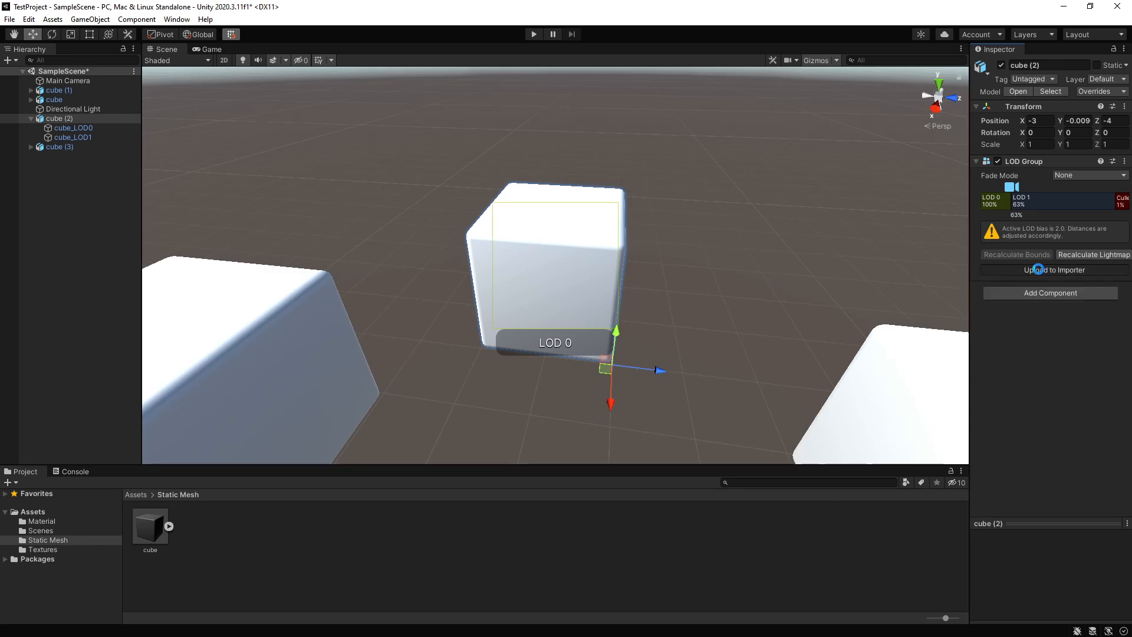
Step: Inspect each cube's LOD Group and compare the LOD 1 thresholds of the original cube and its other instances
scroll(664, 316, down, 5)
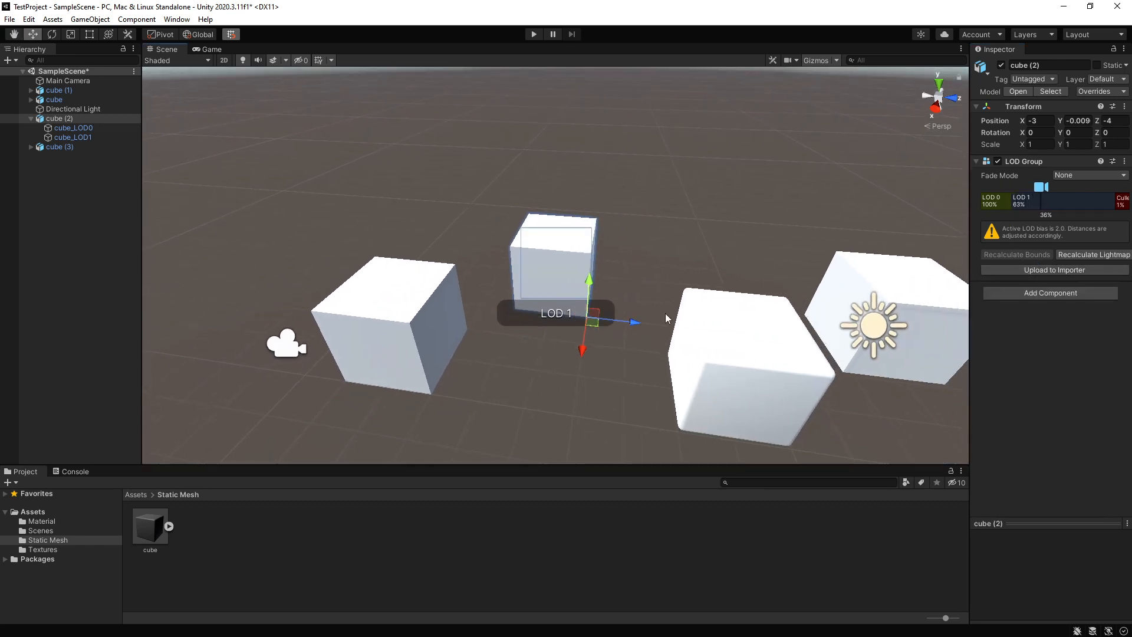
click(430, 313)
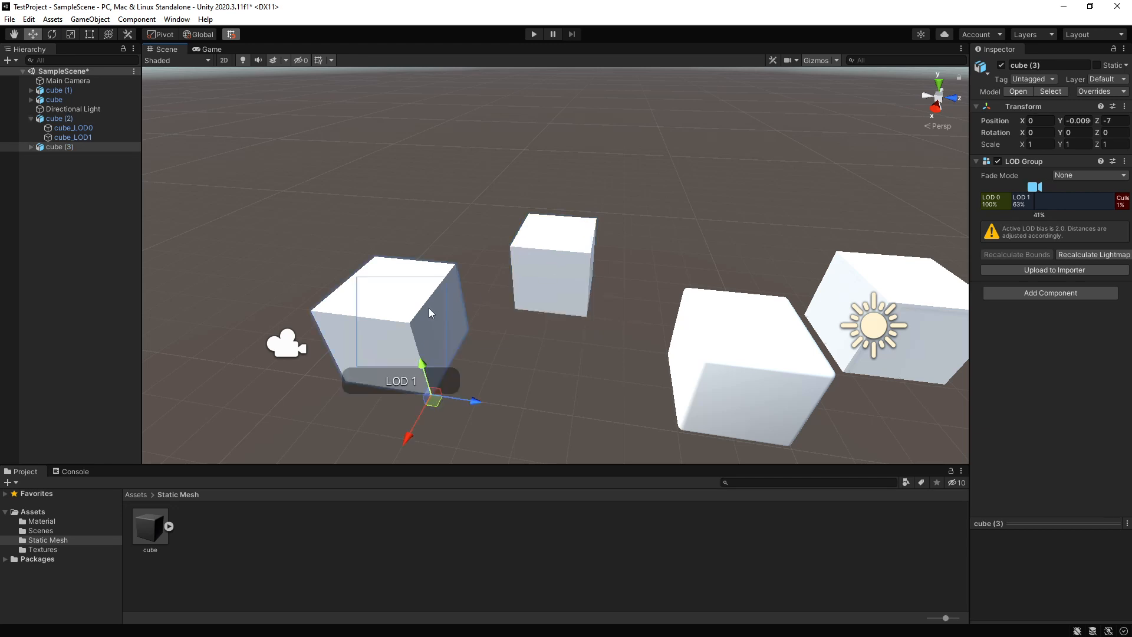
click(559, 268)
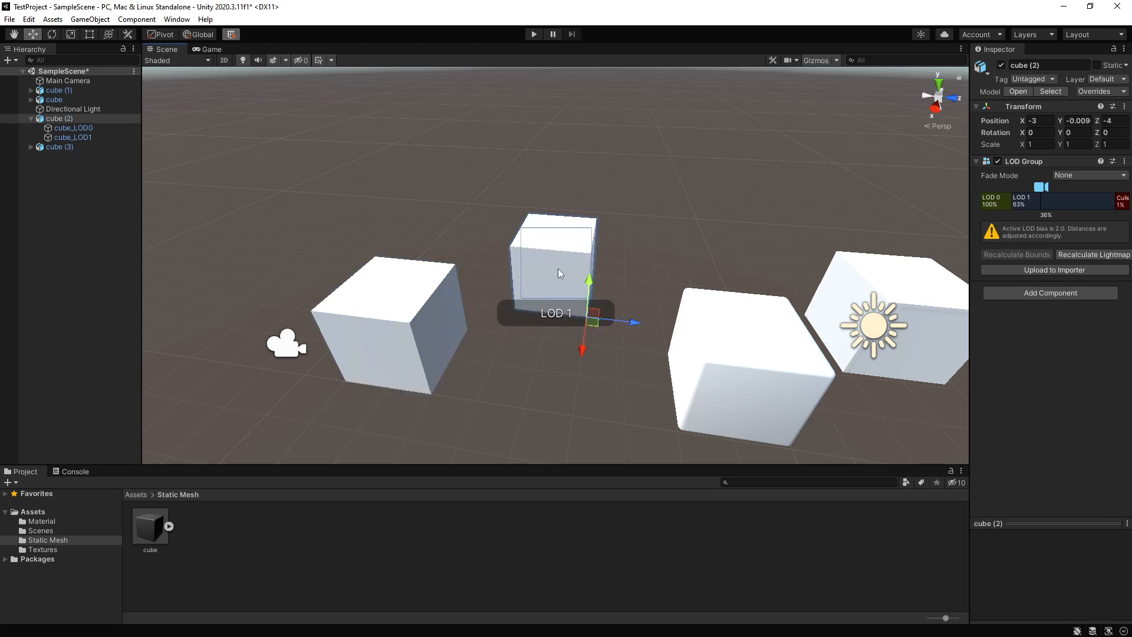
click(458, 303)
click(746, 346)
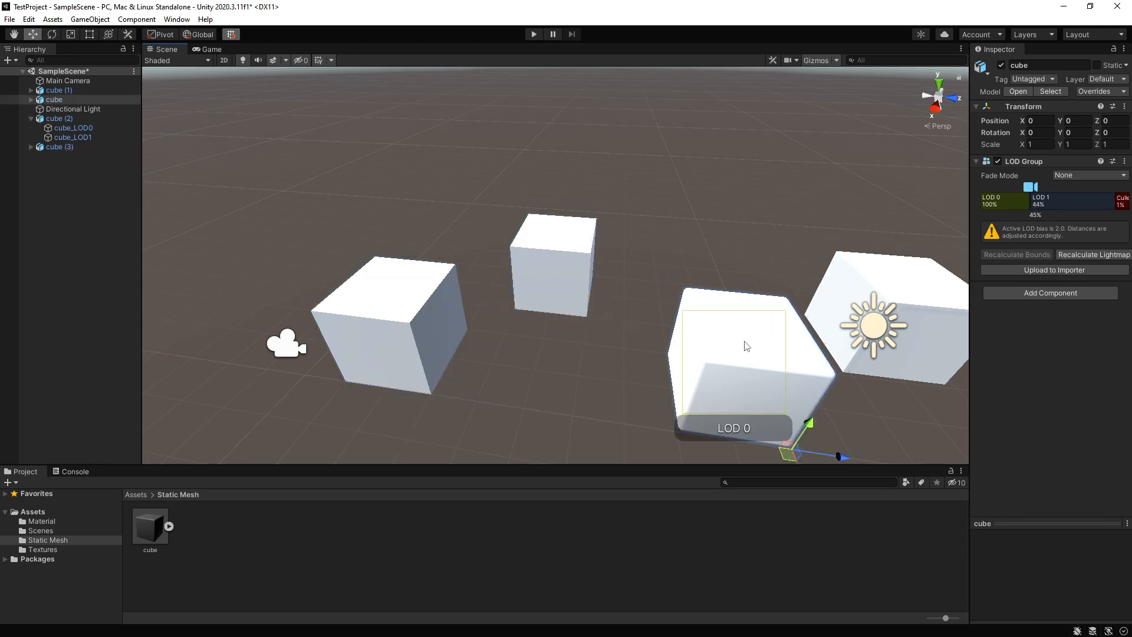
click(849, 270)
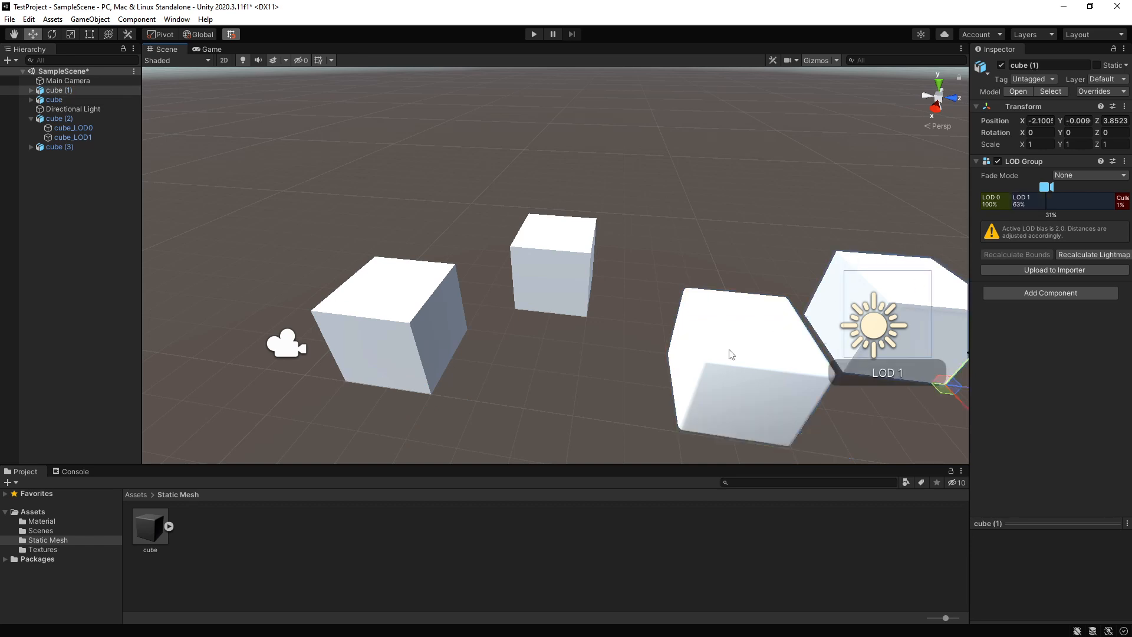
click(704, 326)
click(554, 268)
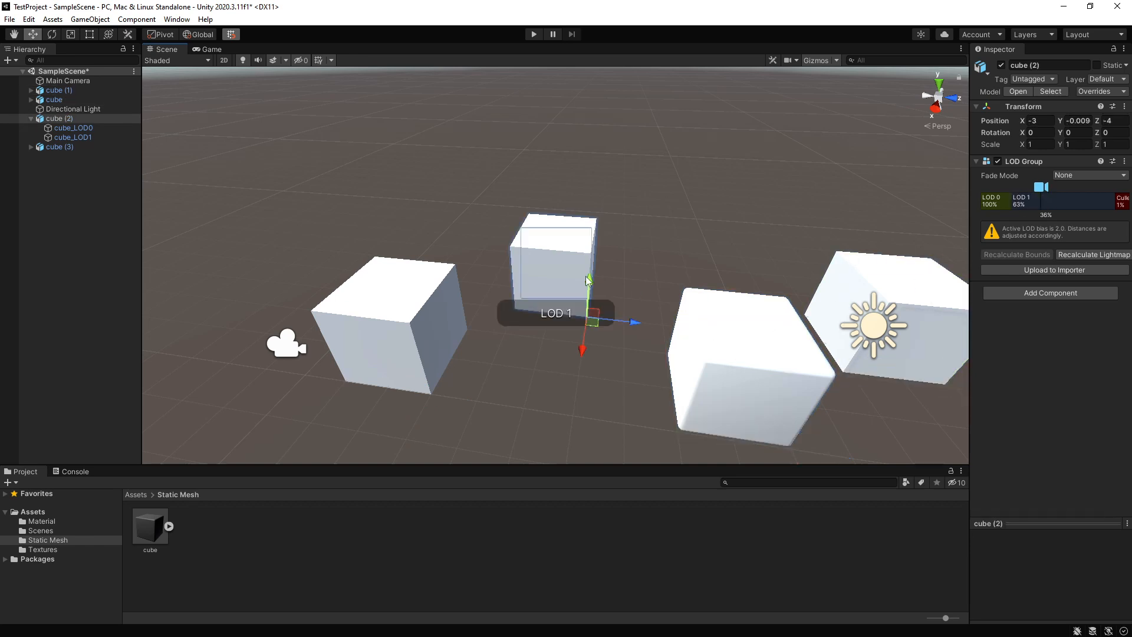
click(947, 303)
click(791, 343)
right_drag(645, 339, 613, 355)
key(d)
key(w)
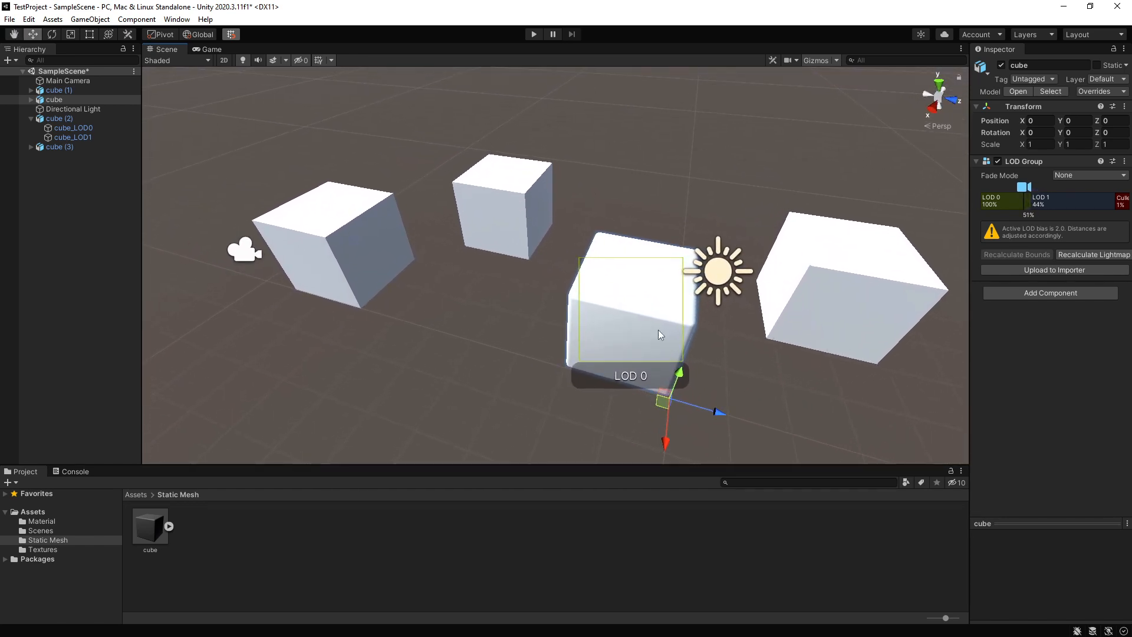
Step: Revert the modified LOD Group component on the original cube to its prefab values
click(1125, 161)
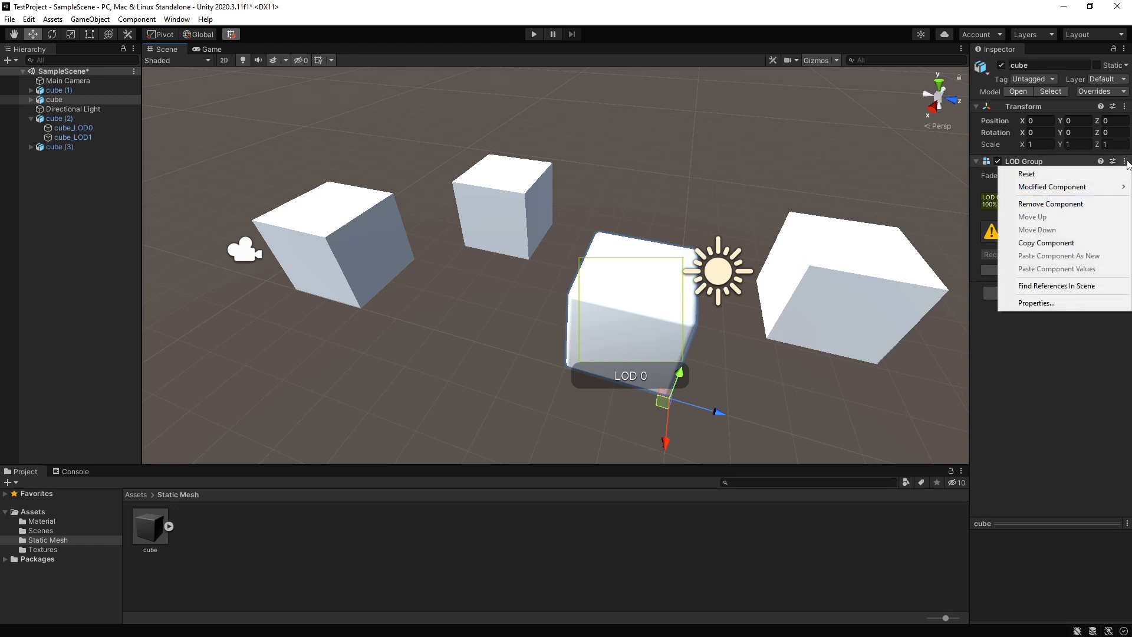
mouse_move(1089, 189)
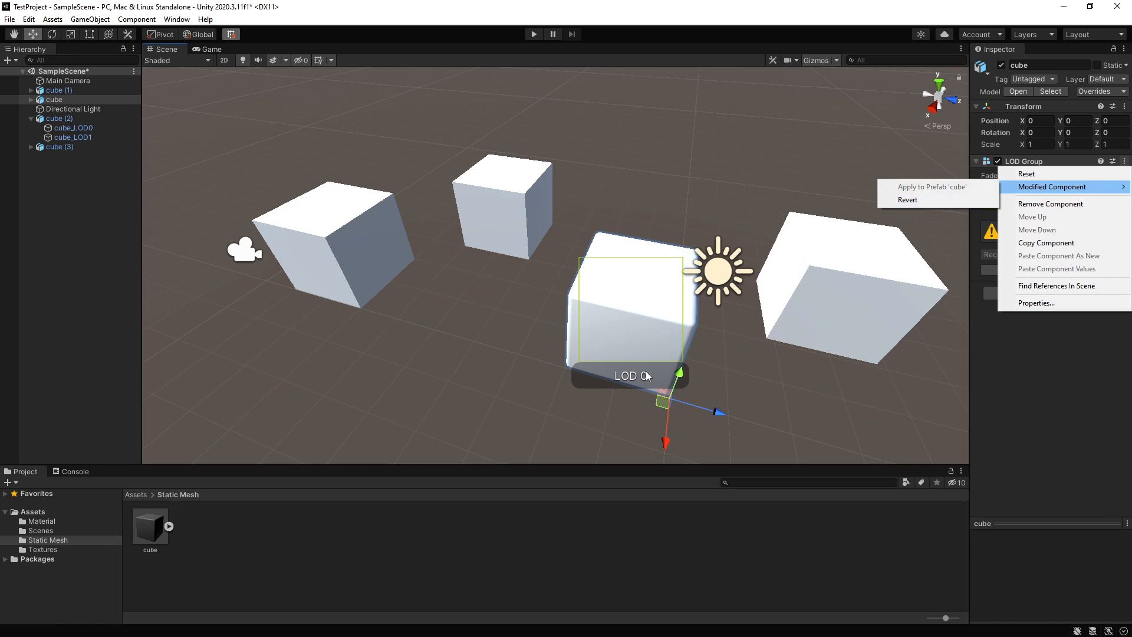
click(495, 286)
click(604, 303)
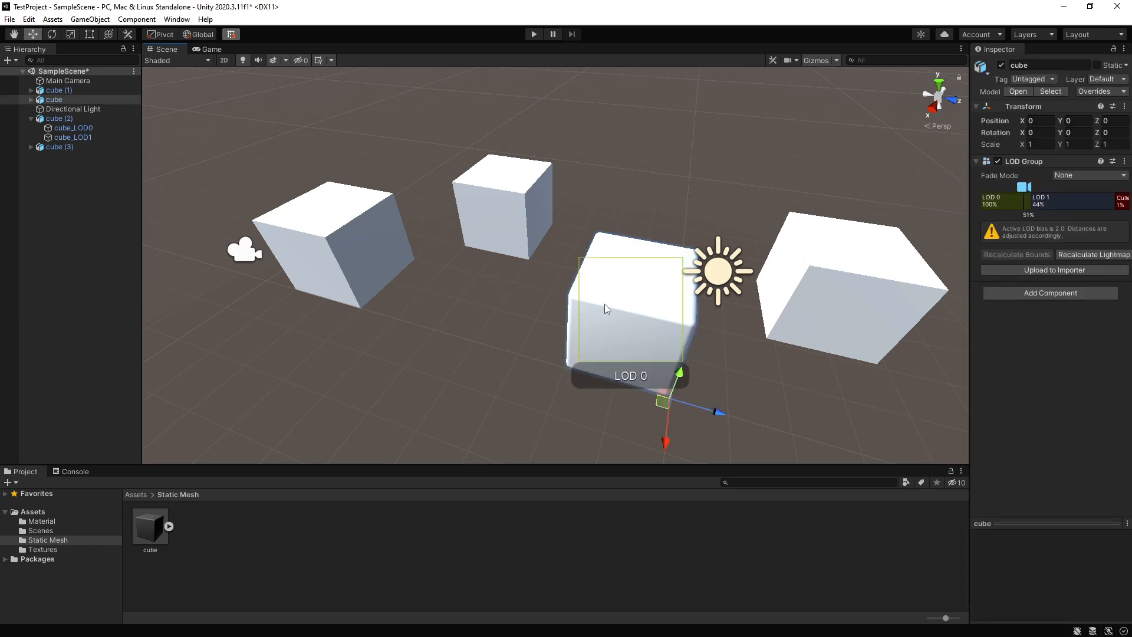
click(1125, 176)
click(1082, 284)
click(1125, 161)
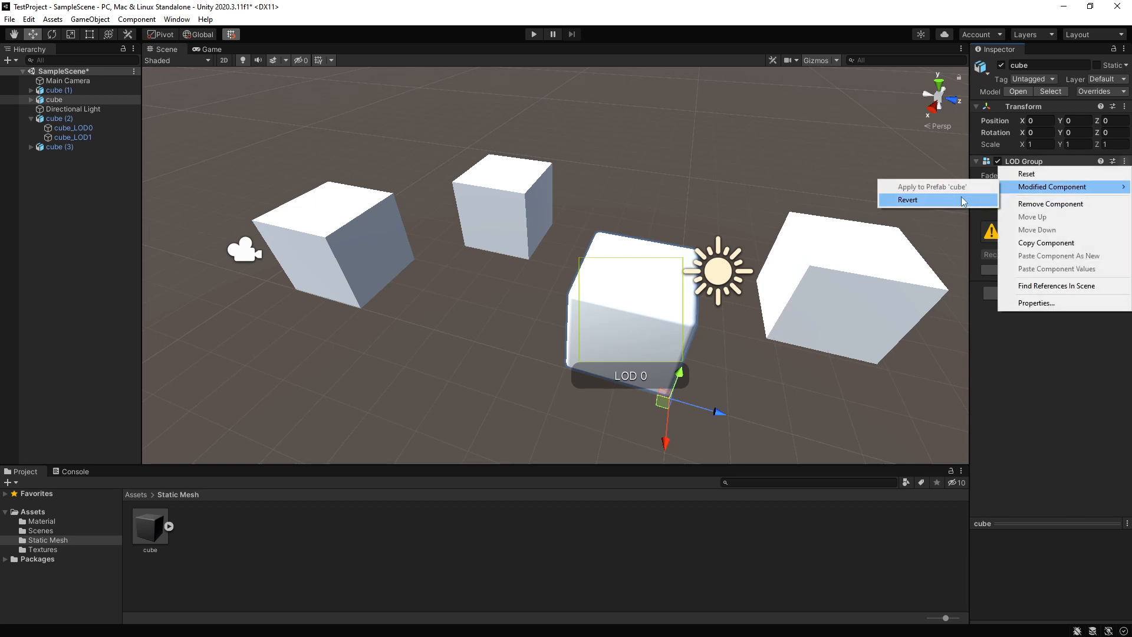
click(959, 203)
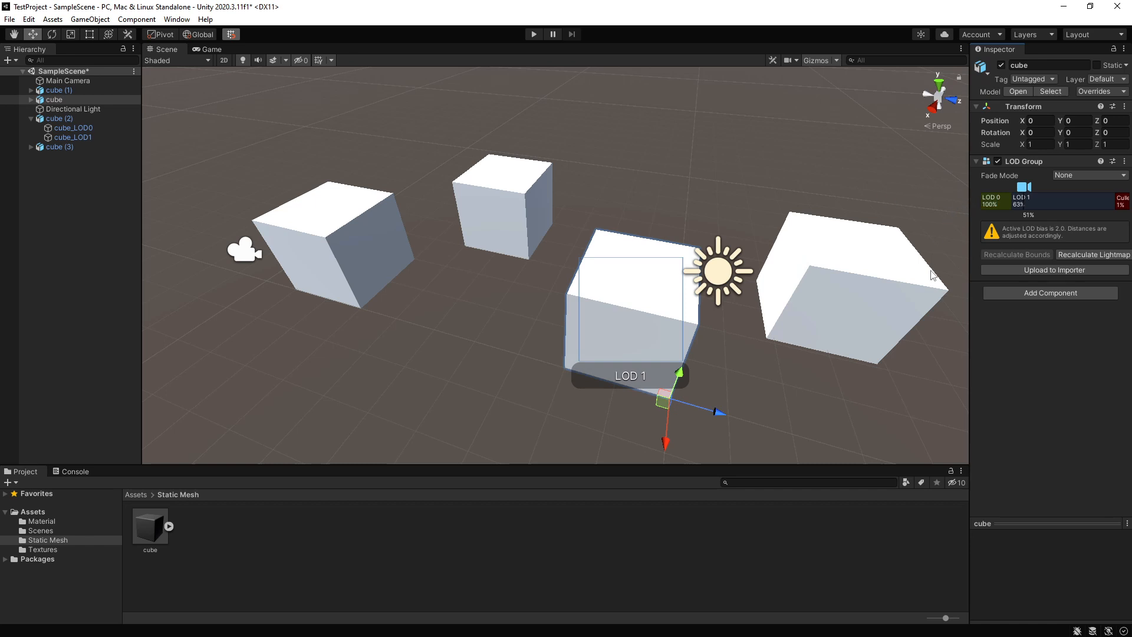
Step: Check the LOD 1 threshold on every cube and the LOD Group component options of cube (1)
click(654, 326)
click(905, 259)
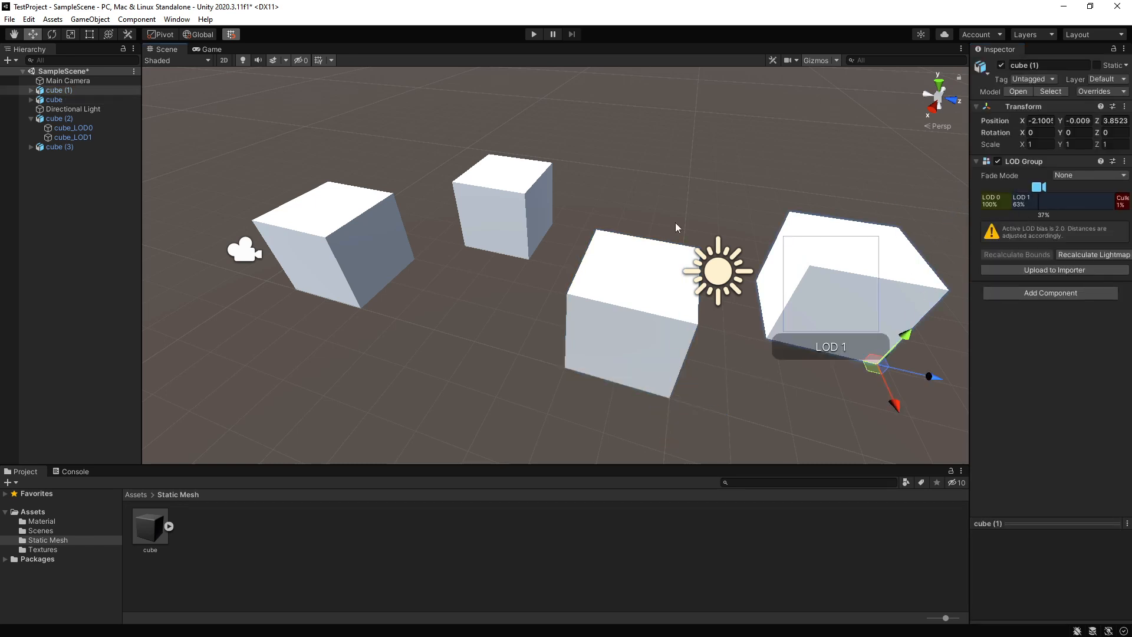
click(512, 199)
click(378, 230)
click(835, 258)
click(1124, 163)
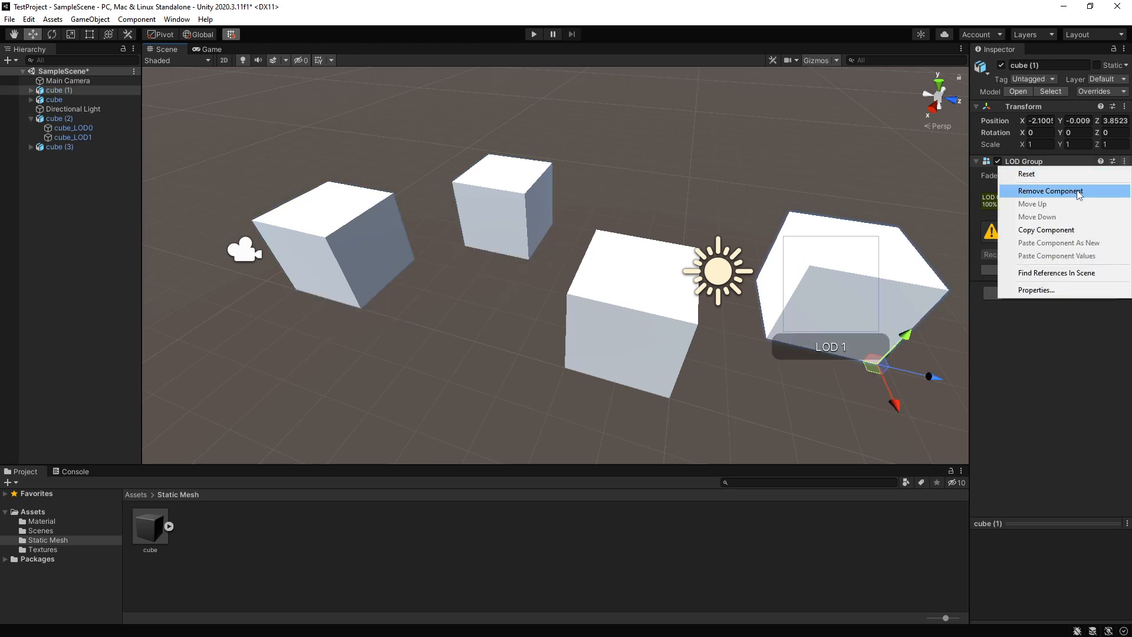
click(751, 388)
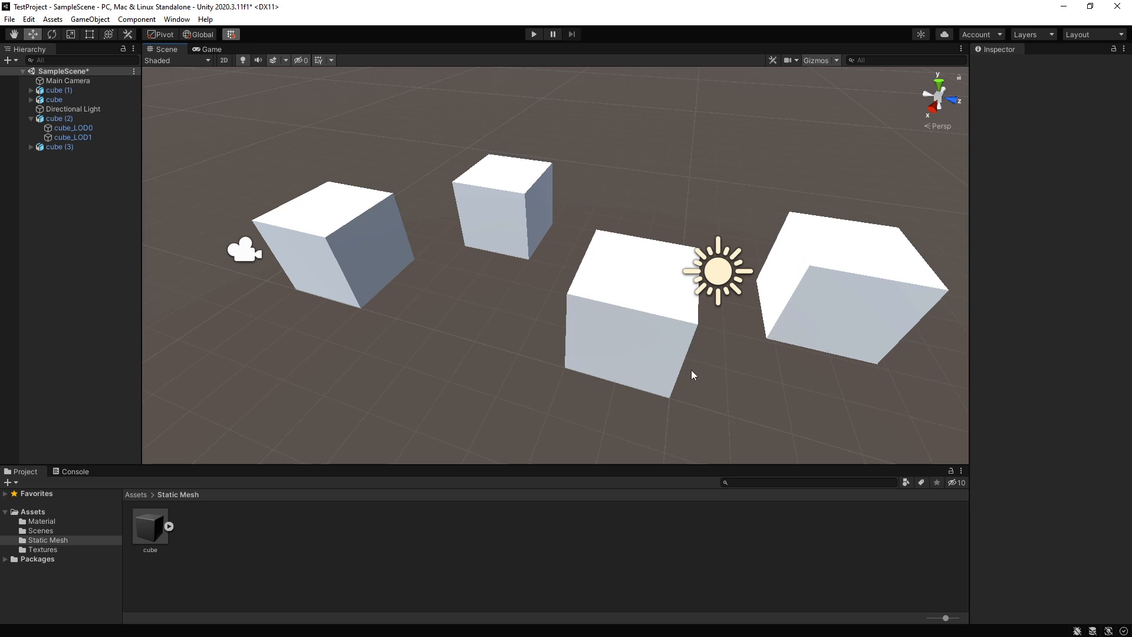
Step: Place another instance of the cube mesh in the scene and undo the placement
drag(150, 526, 393, 405)
key(ctrl+z)
alt+drag(513, 345, 441, 351)
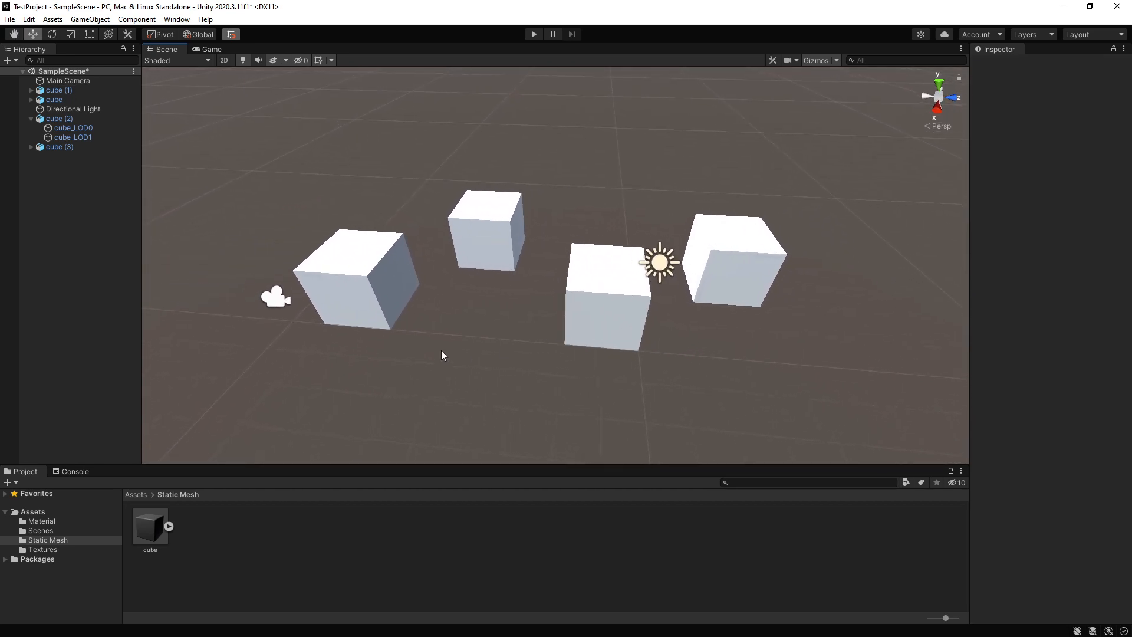
click(396, 299)
Step: Enable Generate Colliders and Generate Lightmap UVs in the cube asset's model import settings and apply them
click(136, 530)
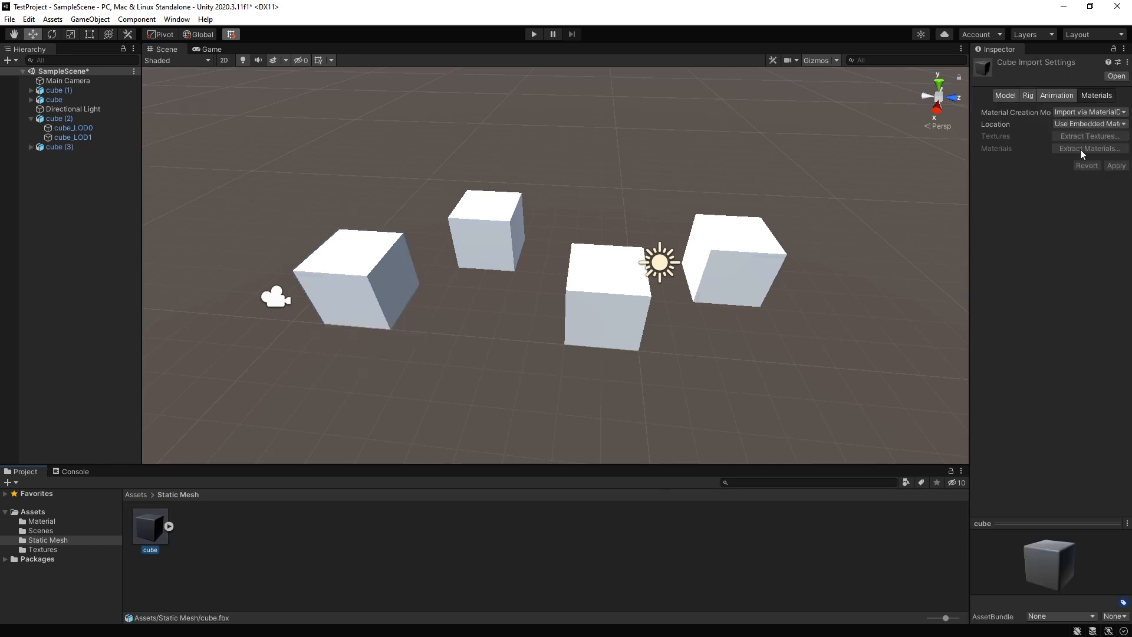
click(1008, 97)
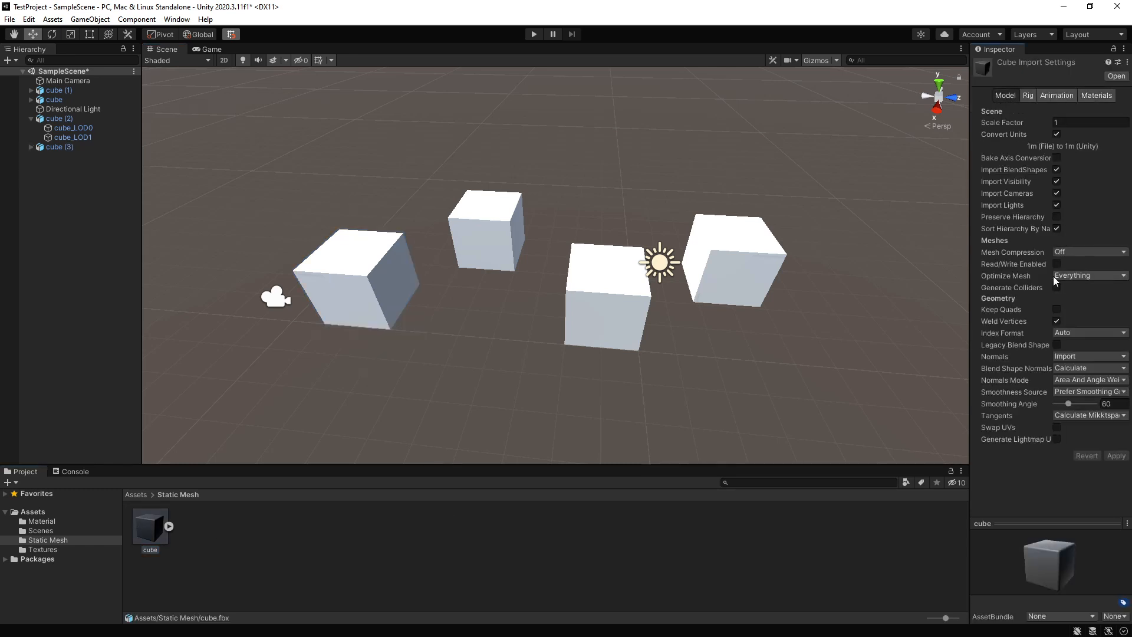
click(1100, 96)
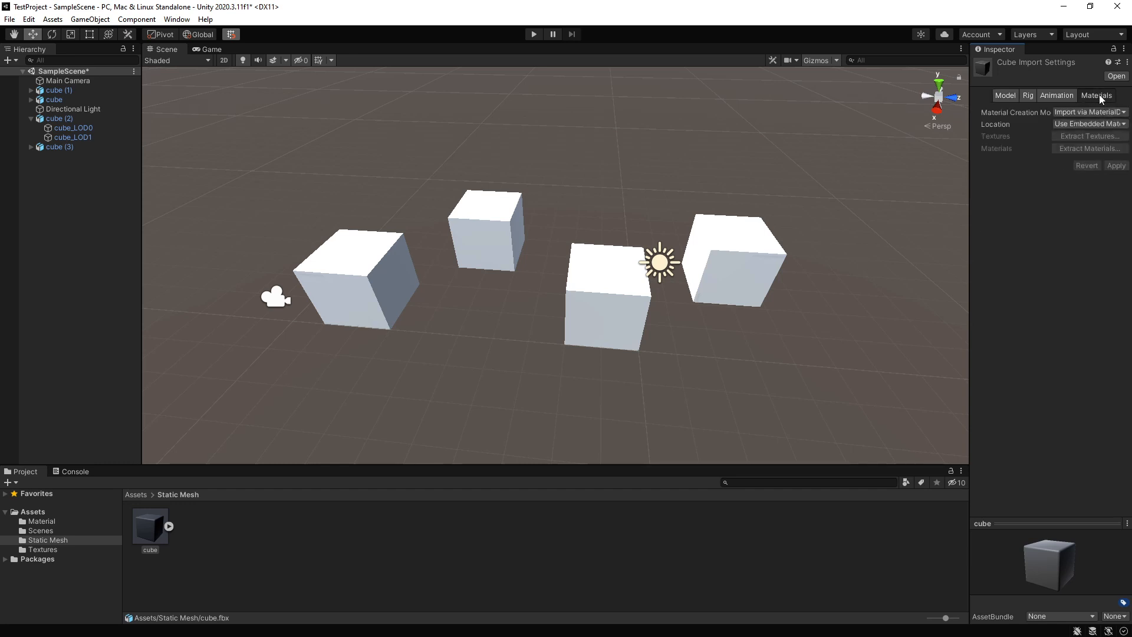
click(1020, 96)
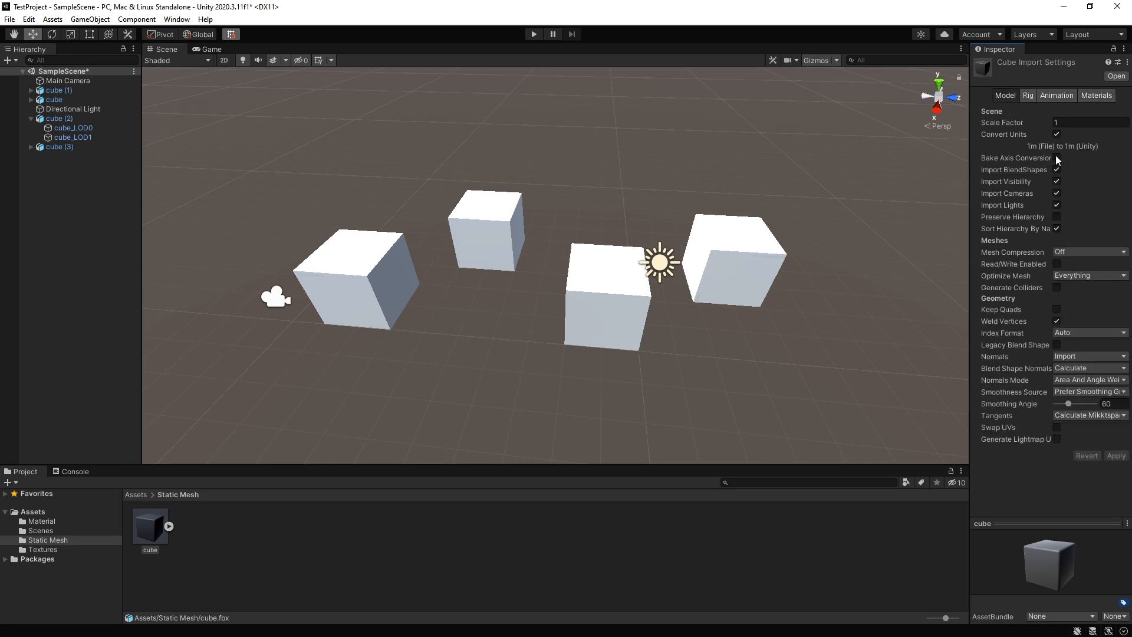
click(1056, 288)
mouse_move(999, 412)
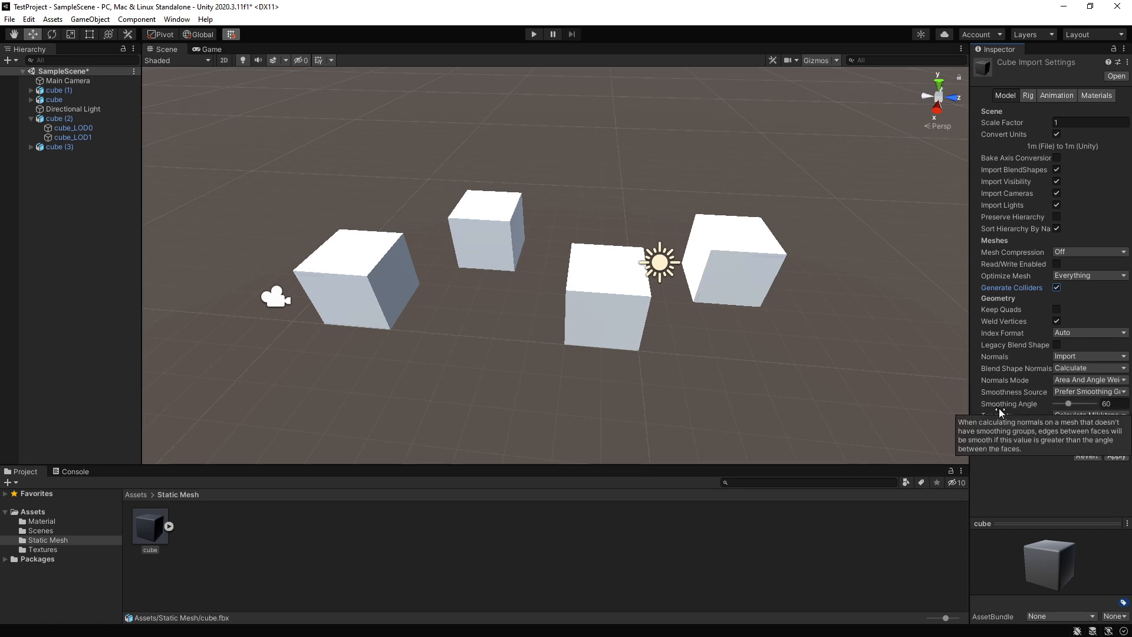
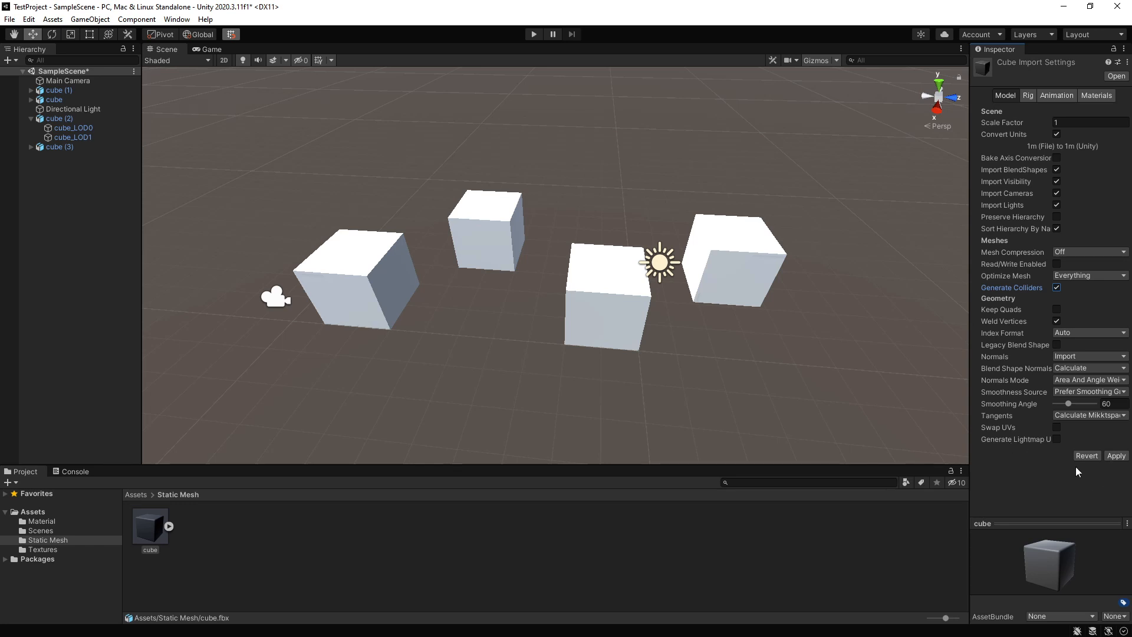
click(1055, 439)
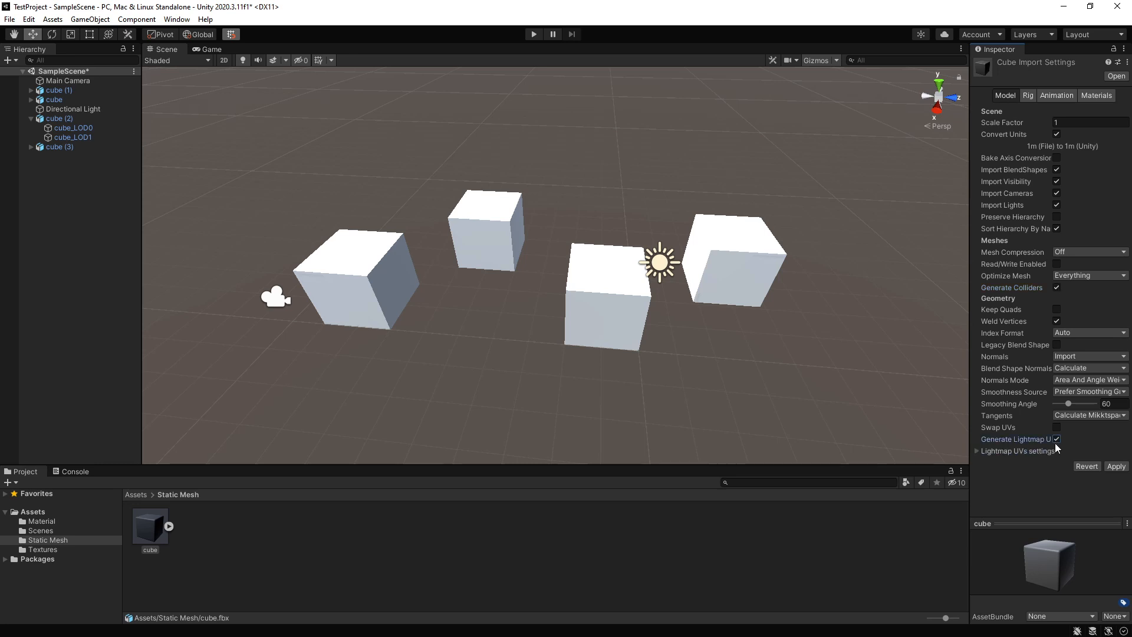
click(1116, 466)
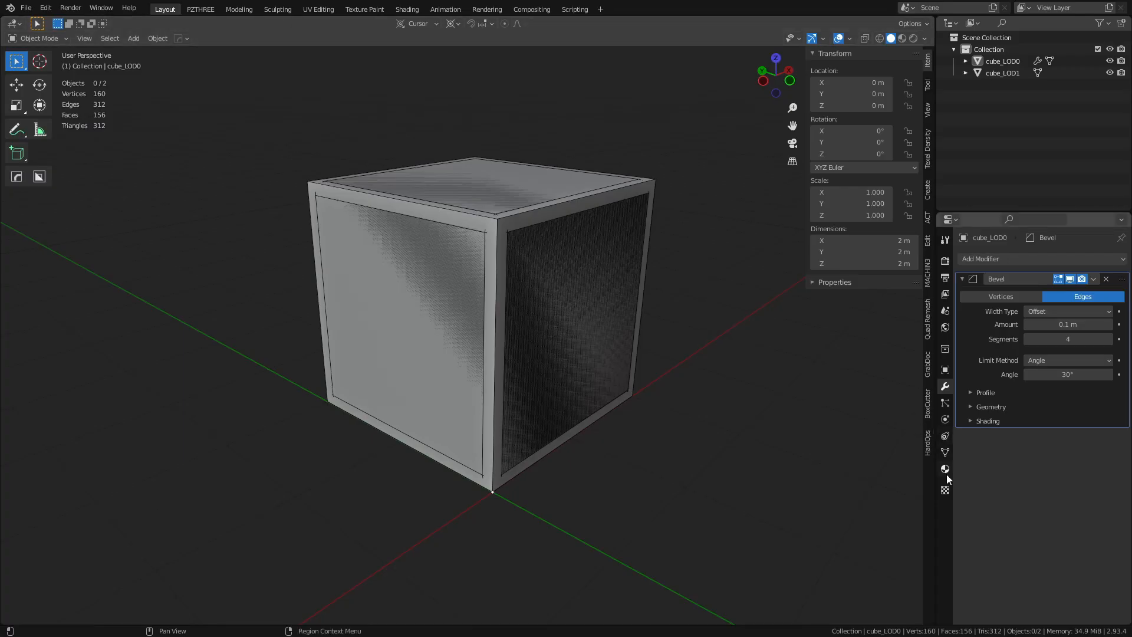
Step: Switch to Blender and add a second UV map to the mesh data of cube_LOD0
click(946, 451)
click(986, 422)
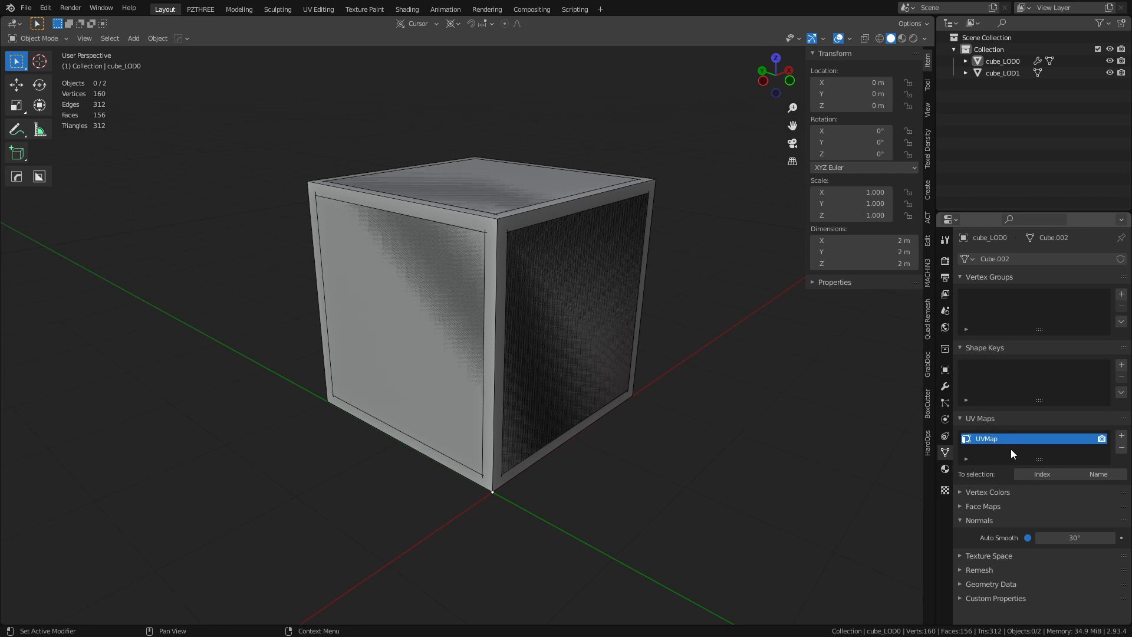
click(1122, 439)
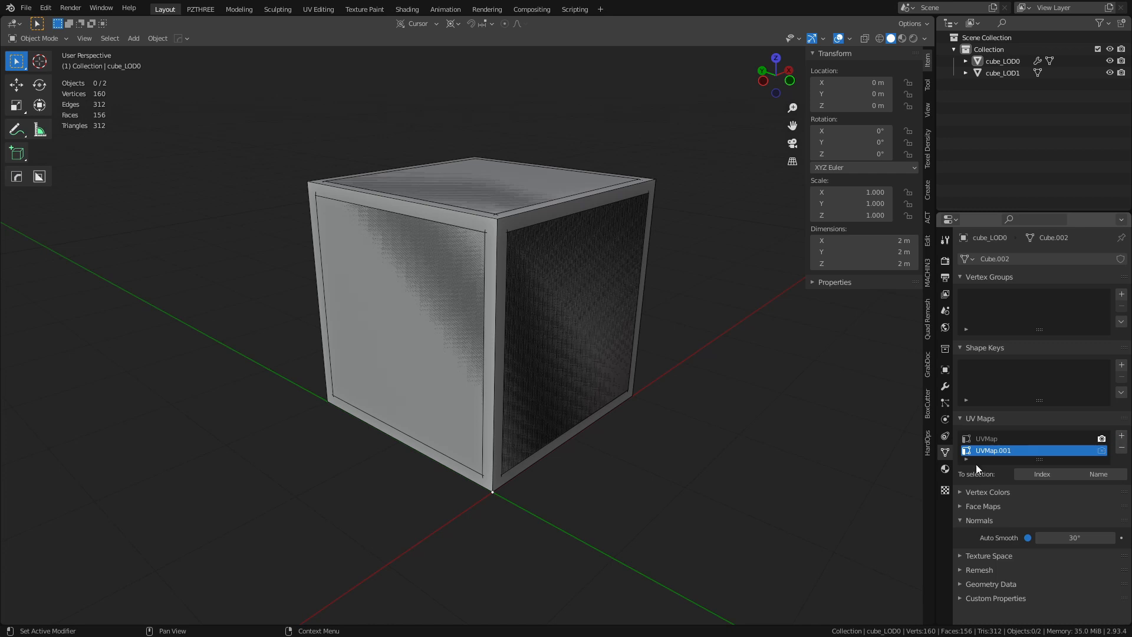
Step: Add a second UV map to cube_LOD1 and remove it again
click(540, 320)
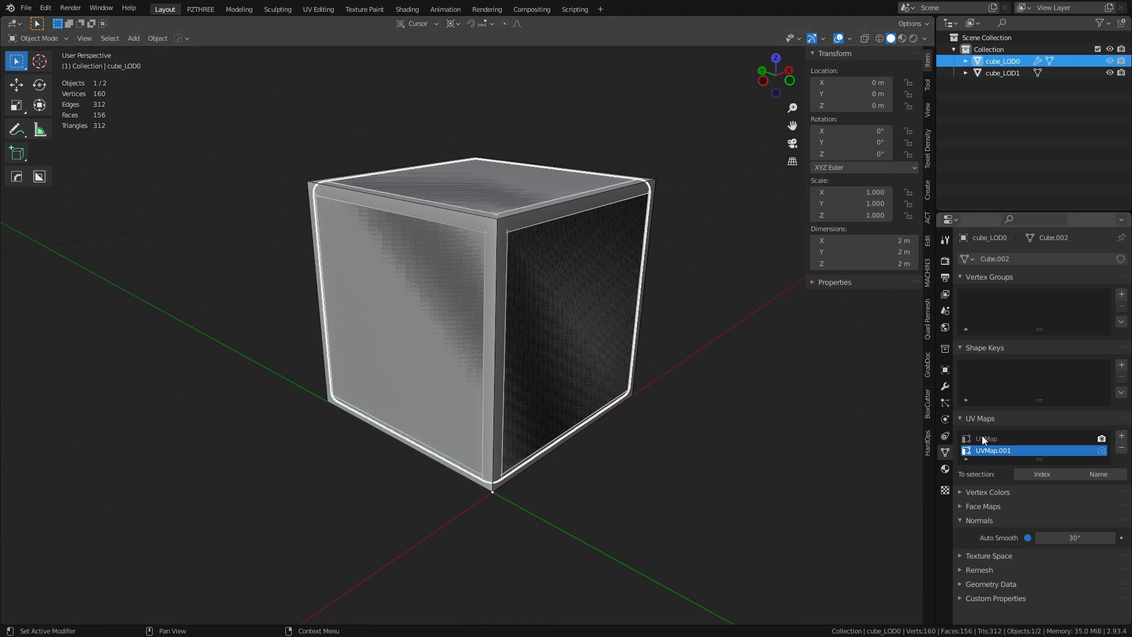
click(554, 360)
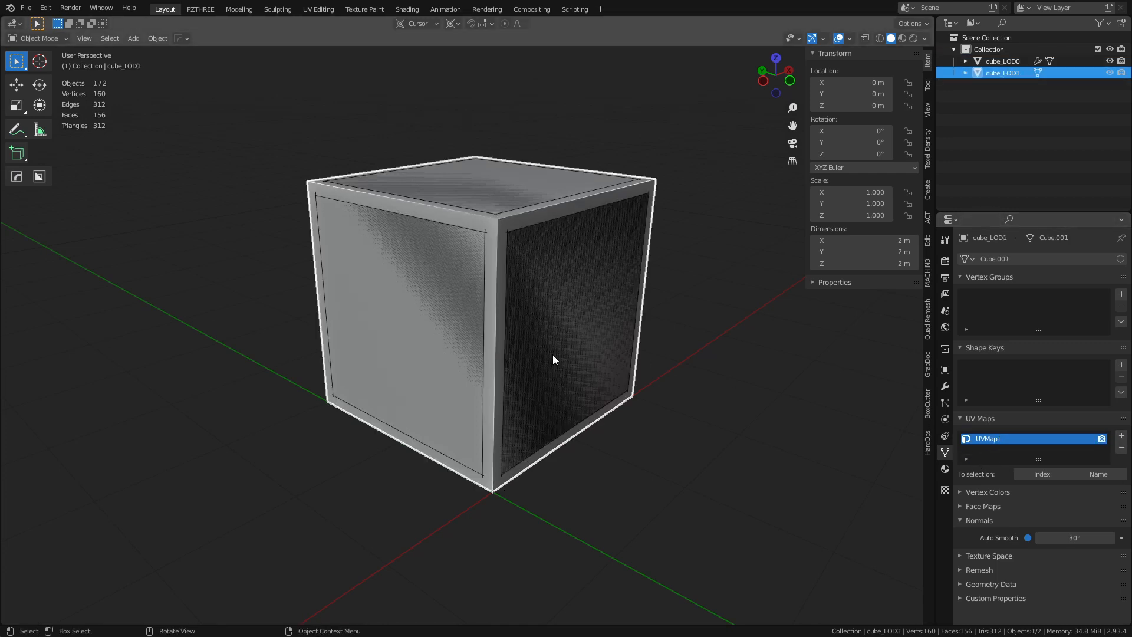
click(1121, 436)
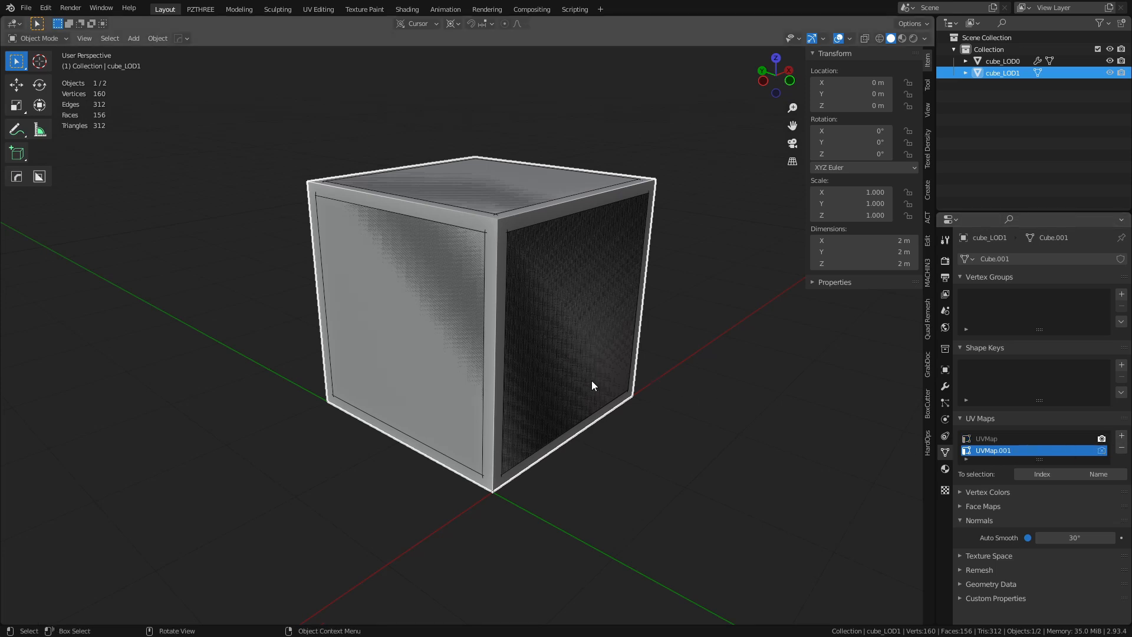
click(1121, 447)
Step: Remove the second UV map from the mesh data of cube_LOD0 and deselect the object
click(1002, 62)
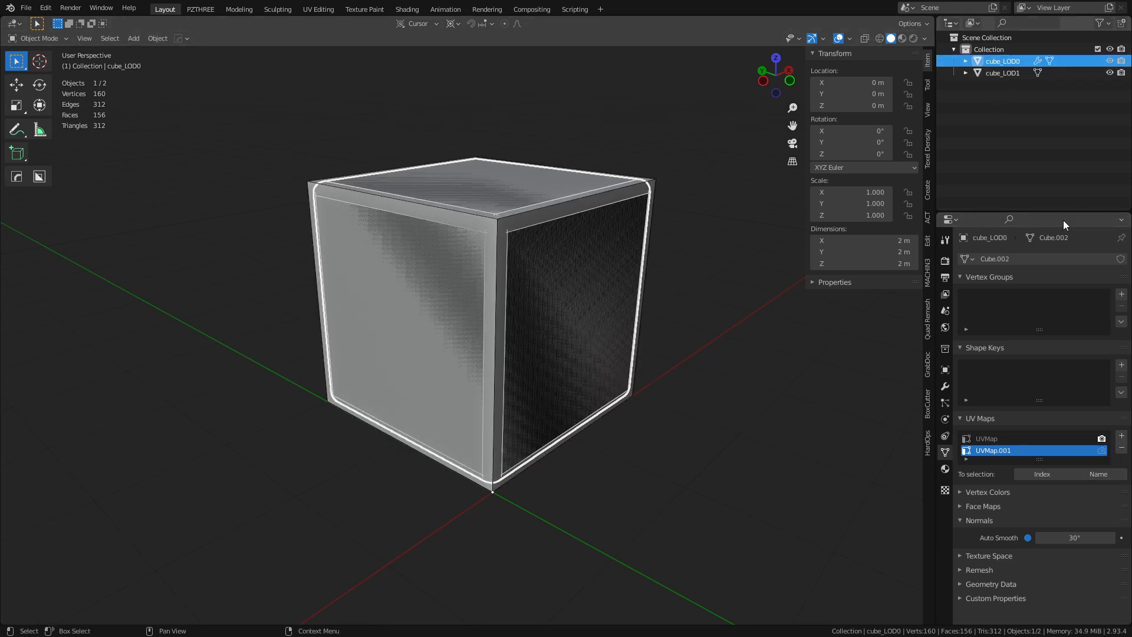
click(1122, 450)
click(758, 448)
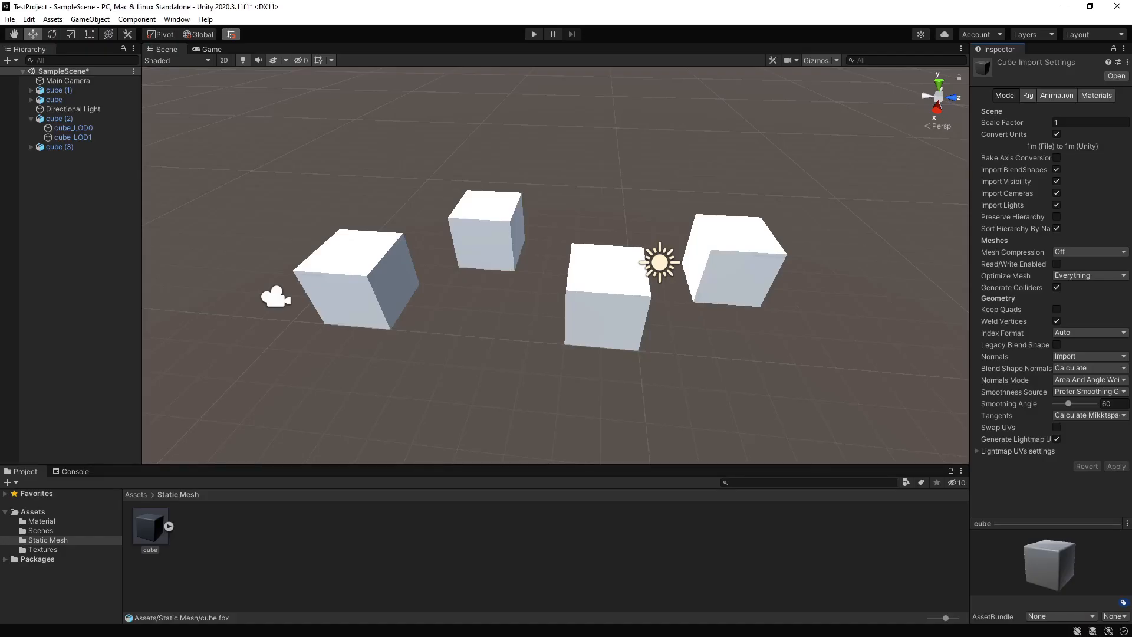
Step: Switch to Unity and delete the cube, cube (1) and cube (2) instances from the scene
click(782, 383)
click(596, 316)
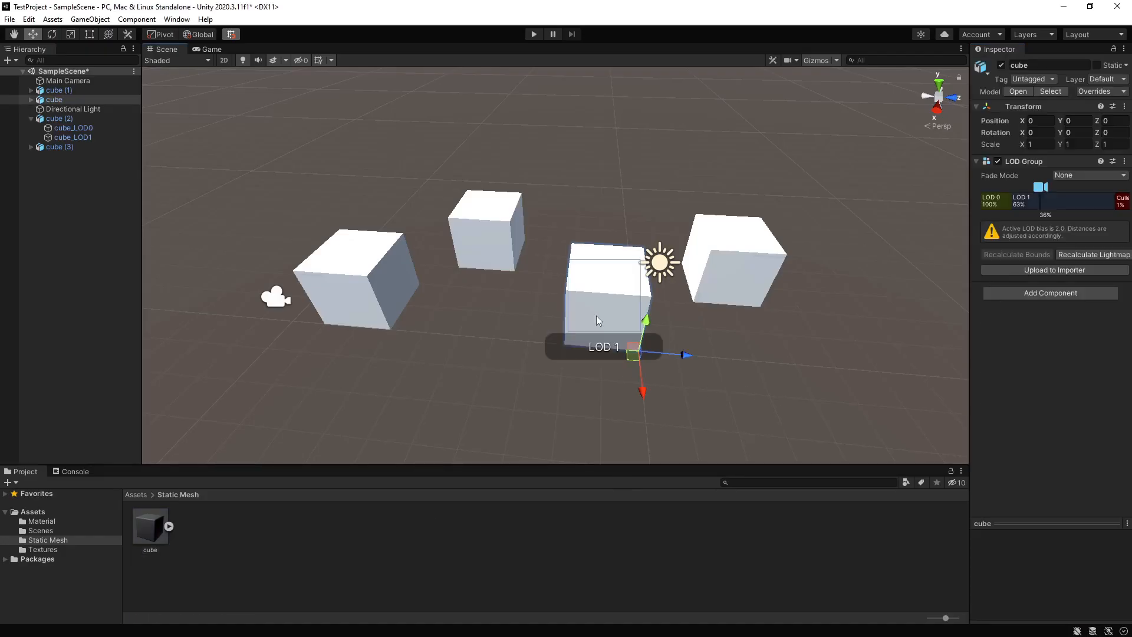
key(Delete)
click(726, 247)
key(Delete)
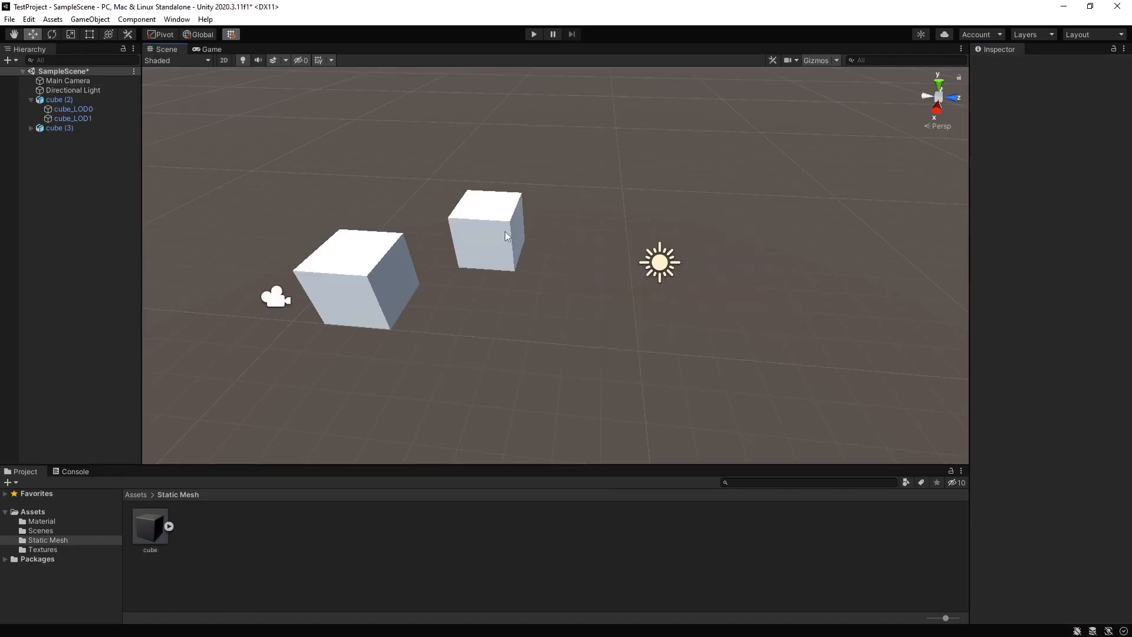
click(486, 233)
key(Delete)
Step: Move the cube_LOD0 child of cube (3) along the Z axis to position Z 1
click(380, 279)
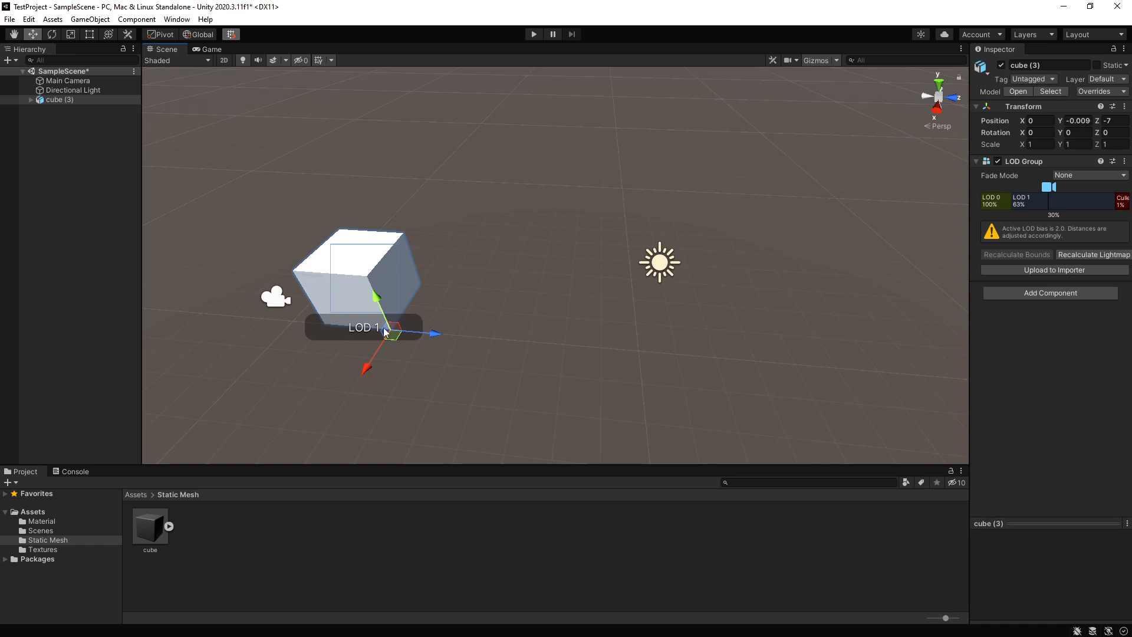
click(31, 100)
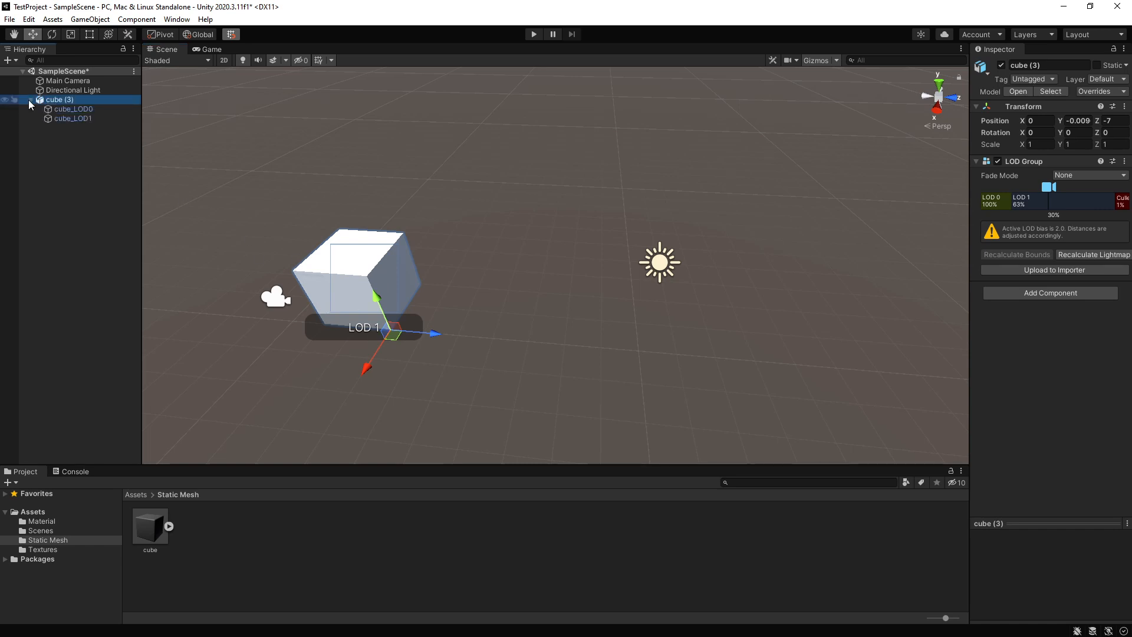
alt+drag(466, 231, 566, 230)
click(74, 109)
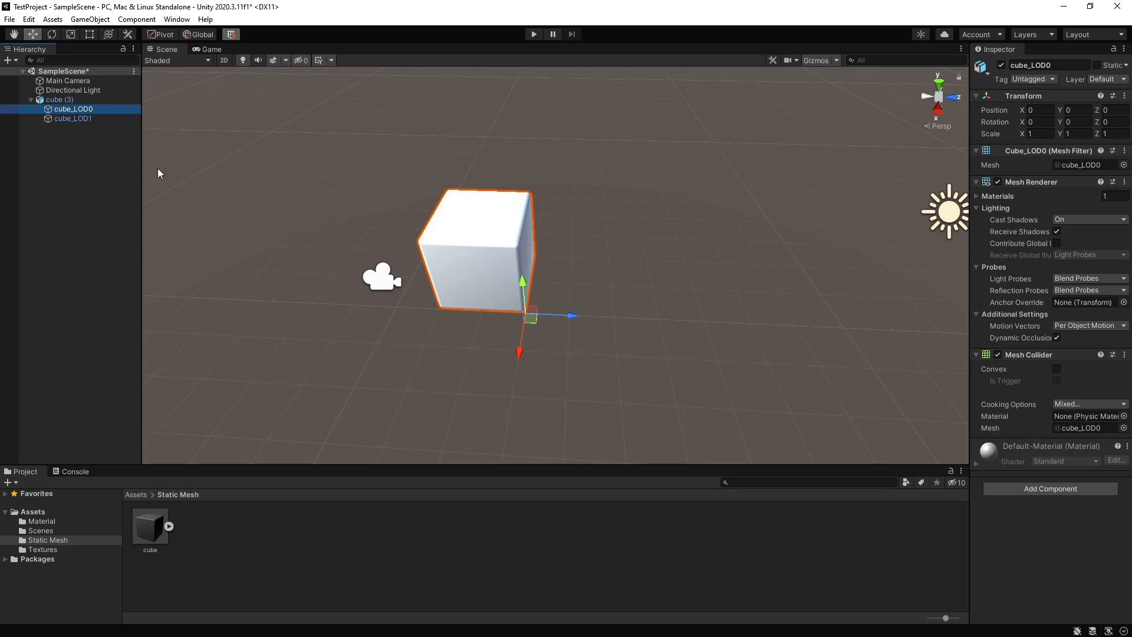
click(83, 120)
click(83, 110)
drag(537, 316, 585, 320)
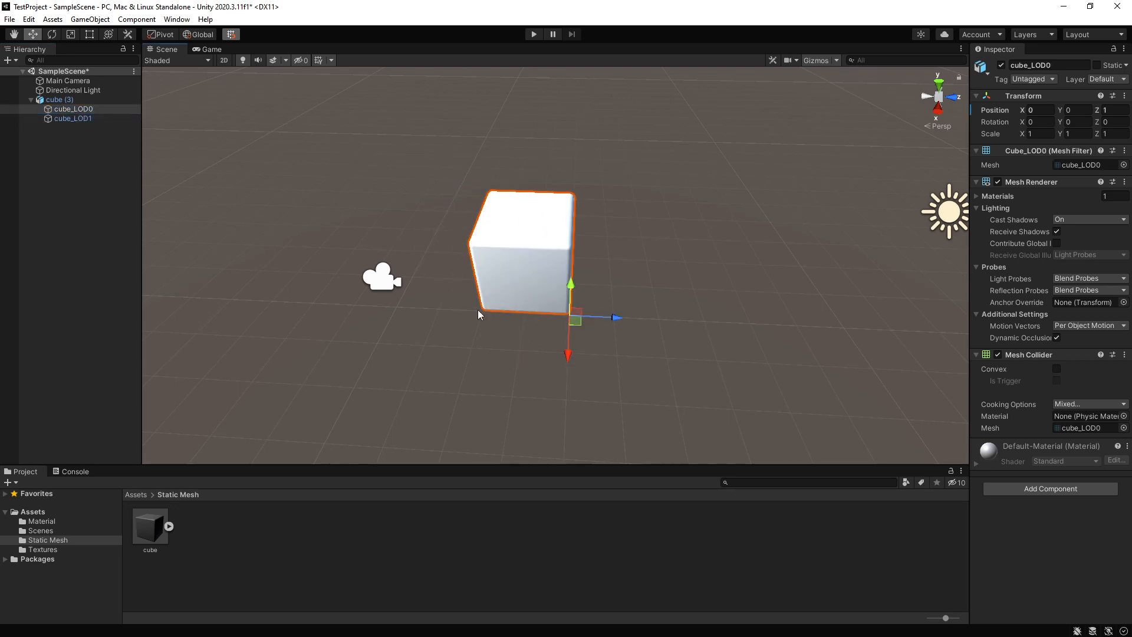
Step: Examine how the offset LOD meshes of cube (3) swap at near and far view distances
click(60, 100)
click(465, 371)
alt+scroll(536, 362, down, 10)
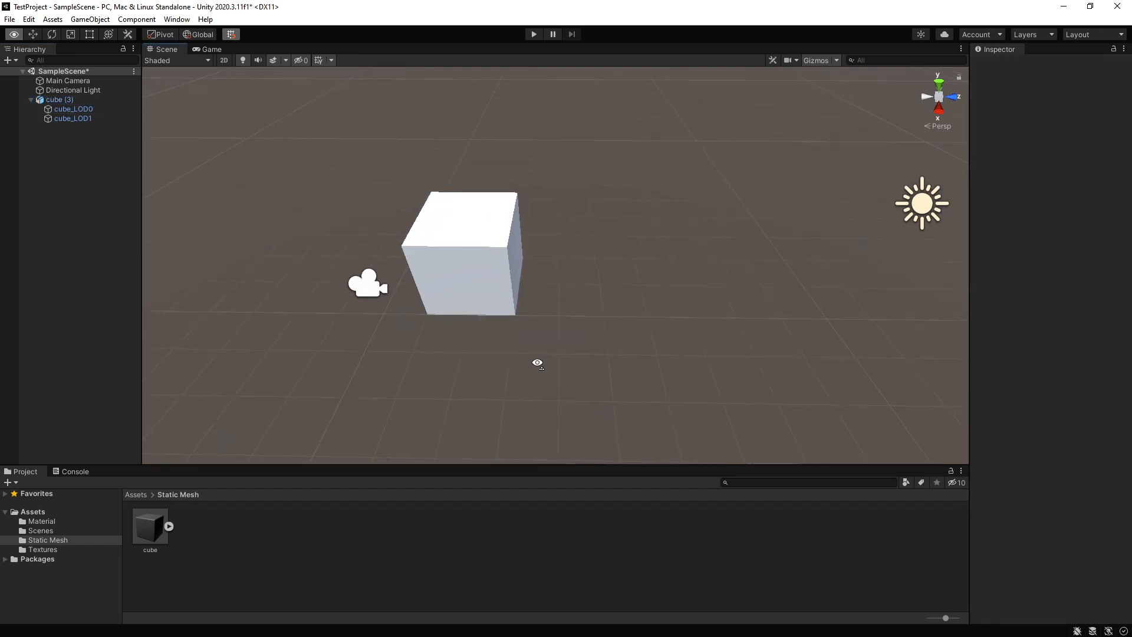
alt+scroll(526, 370, down, 10)
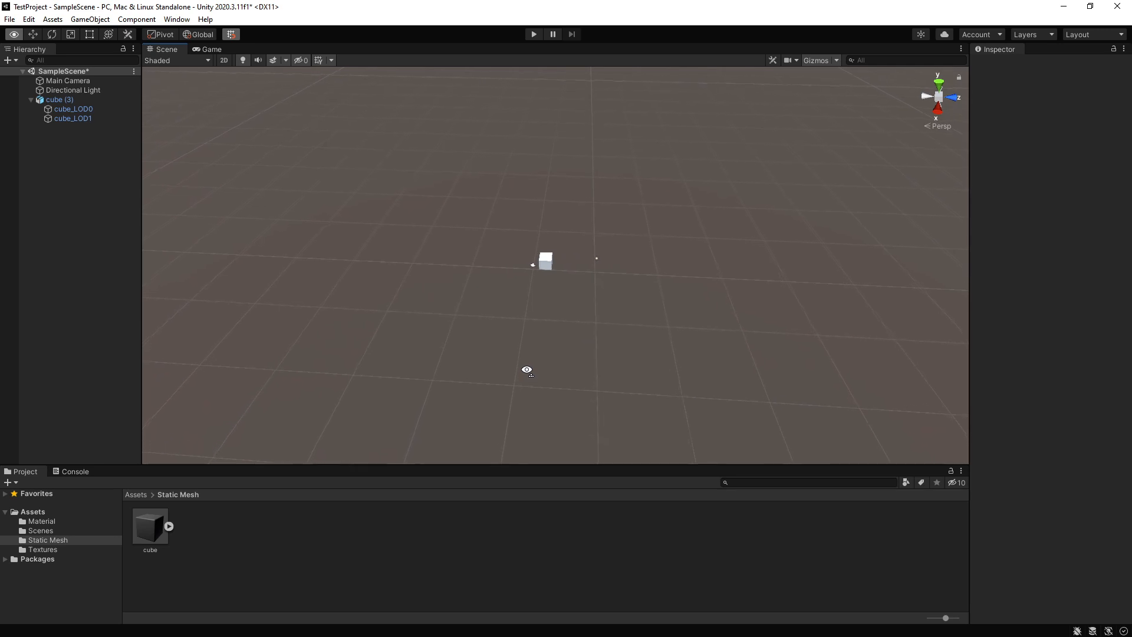
alt+scroll(526, 369, up, 10)
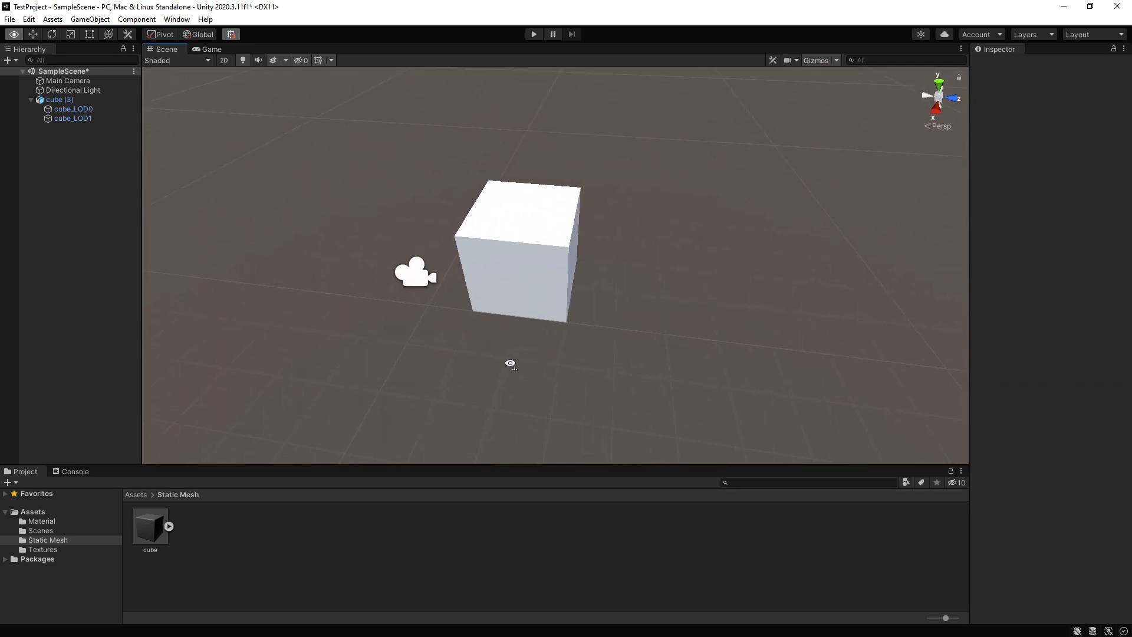
alt+scroll(511, 364, up, 6)
alt+scroll(510, 363, down, 4)
alt+scroll(510, 364, up, 4)
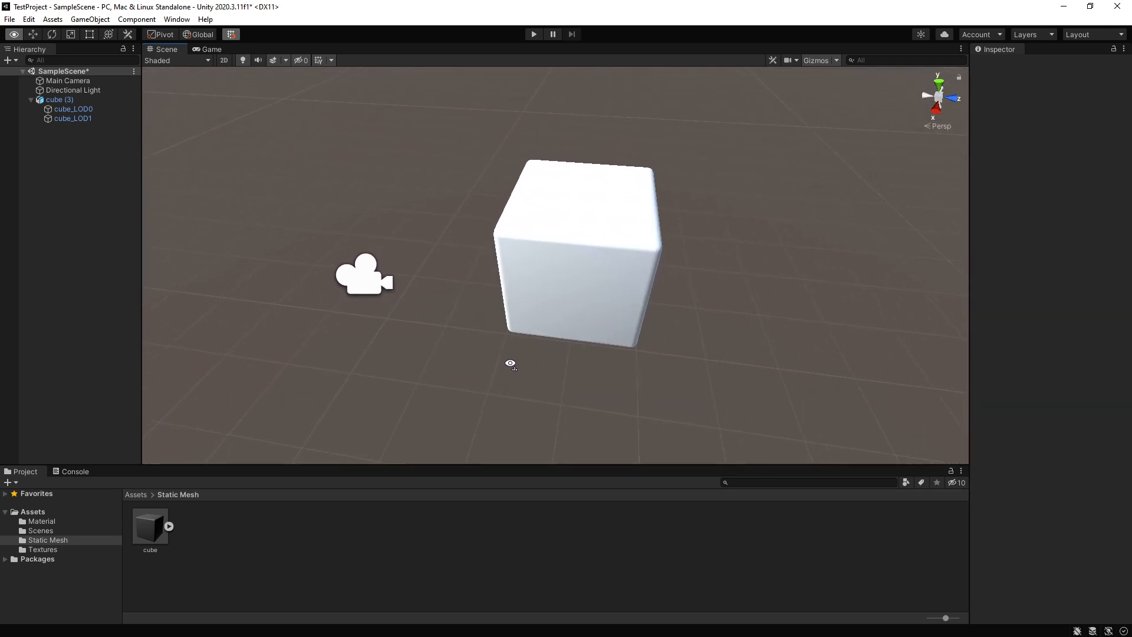
alt+scroll(511, 364, down, 3)
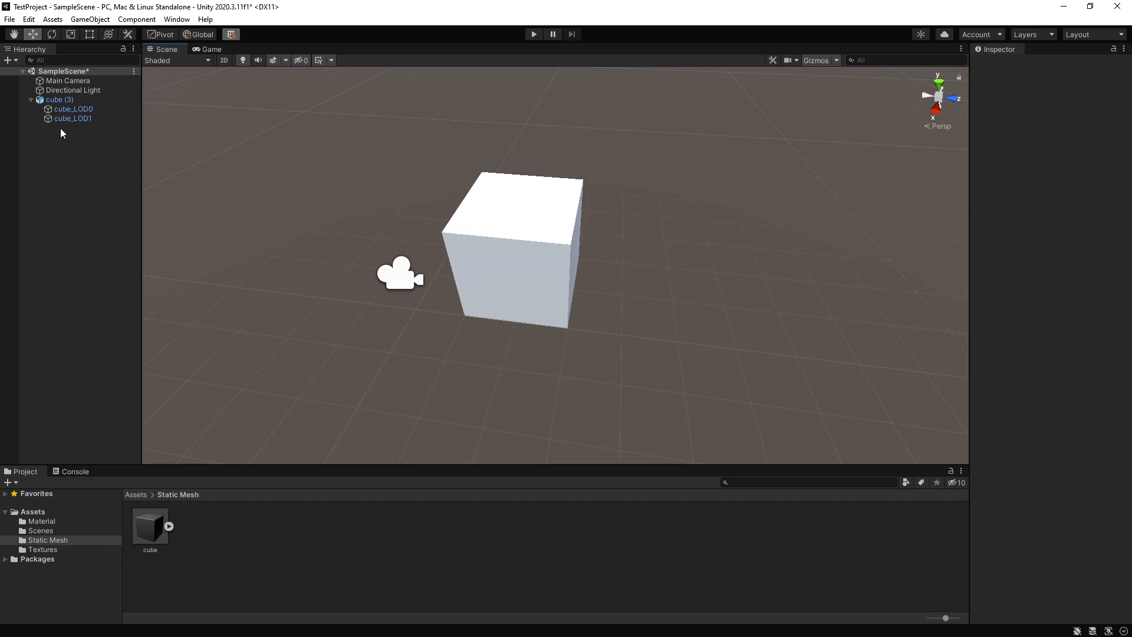
Step: Move the cube_LOD0 child of cube (3) back along the Z axis to position Z 0
click(76, 110)
click(78, 118)
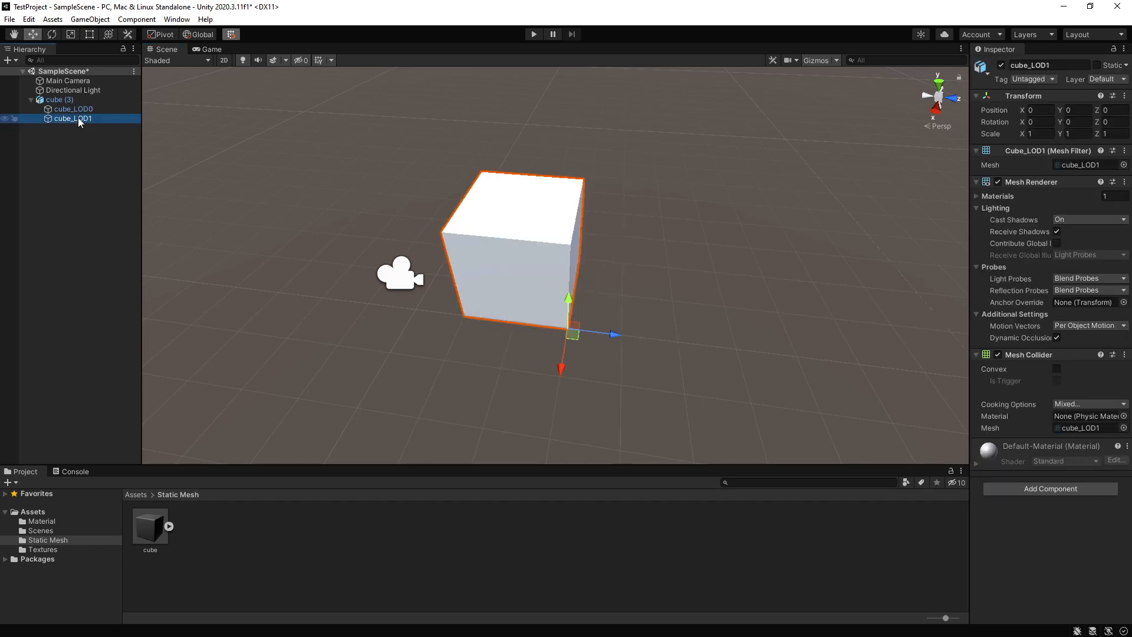
click(76, 109)
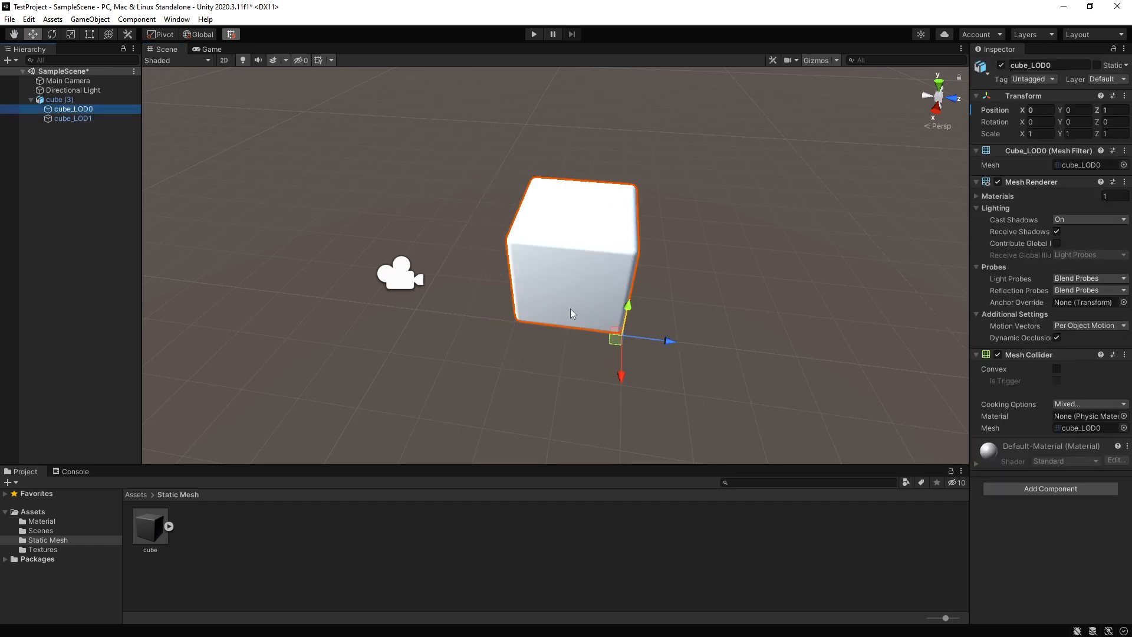
drag(652, 340, 597, 333)
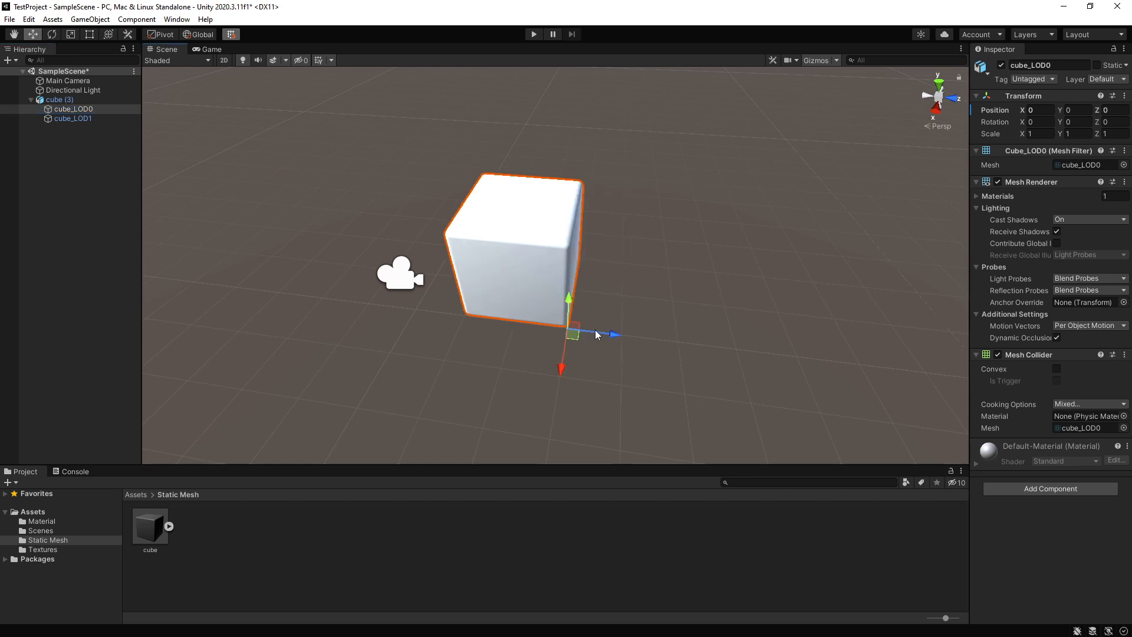
Step: Delete the remaining cube (3) instance together with its LOD children from the scene
click(68, 116)
click(67, 101)
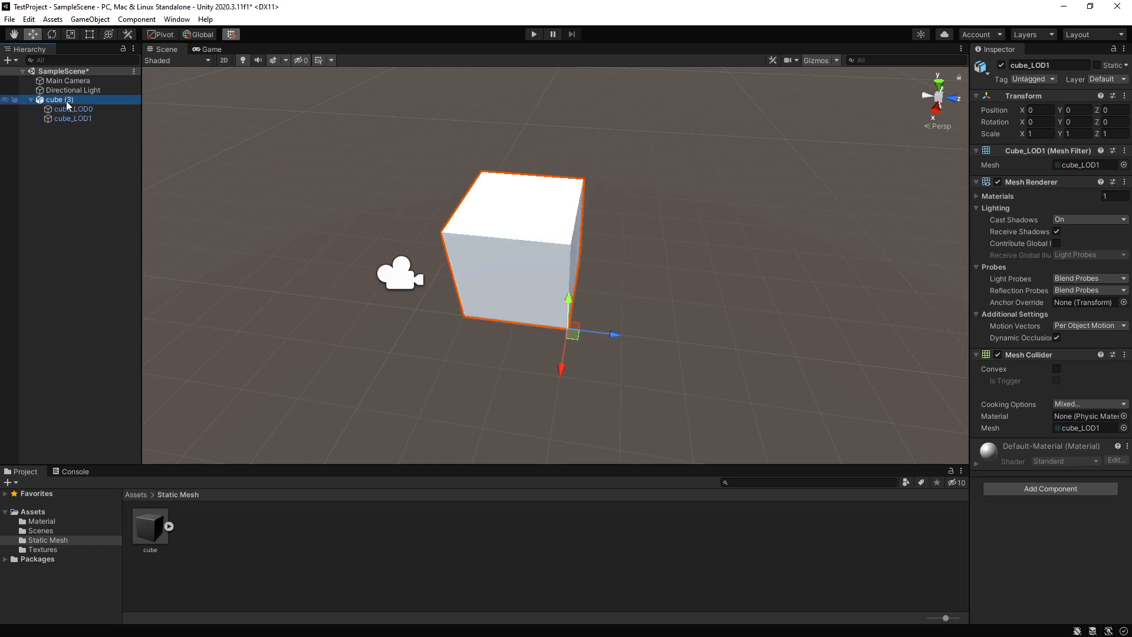
click(30, 99)
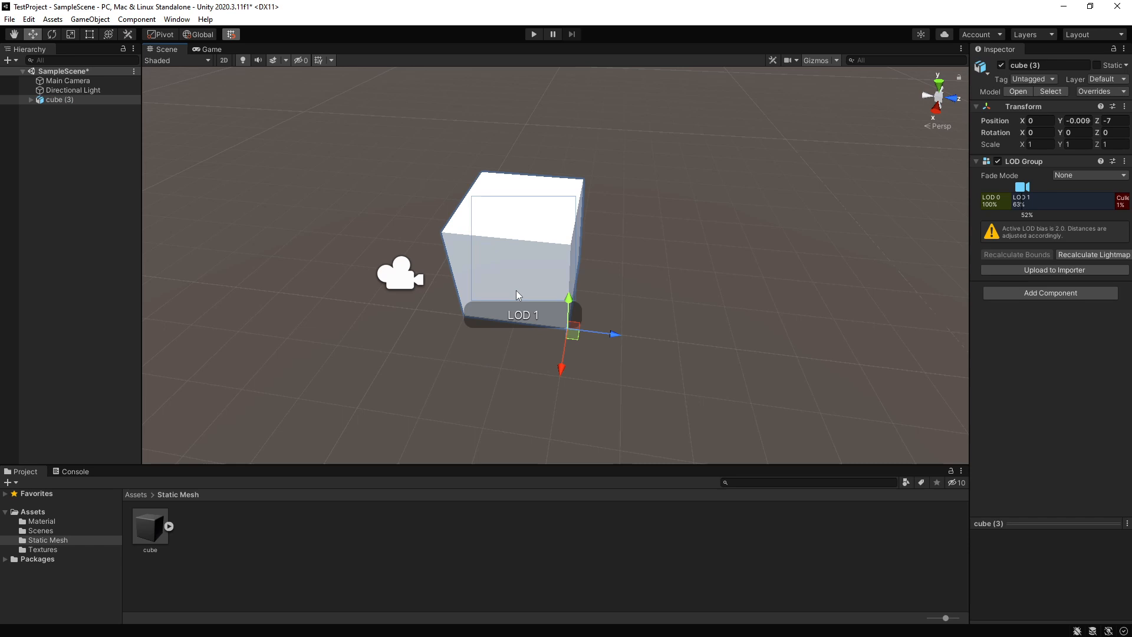
key(Delete)
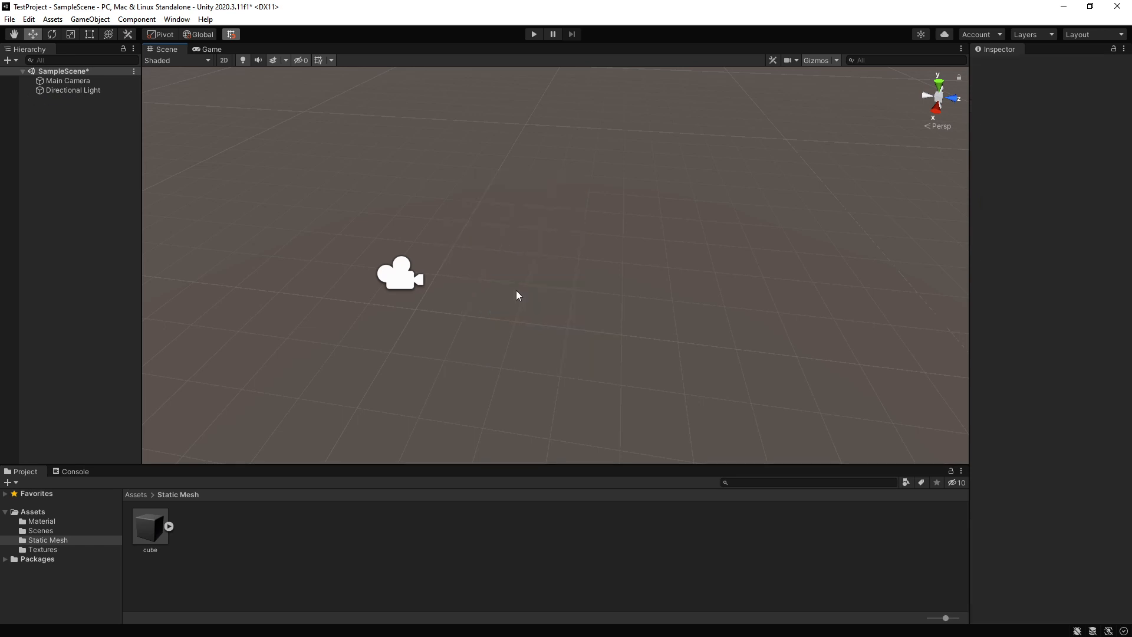
Step: Create a new folder named prefabs in the project's Assets folder
click(21, 514)
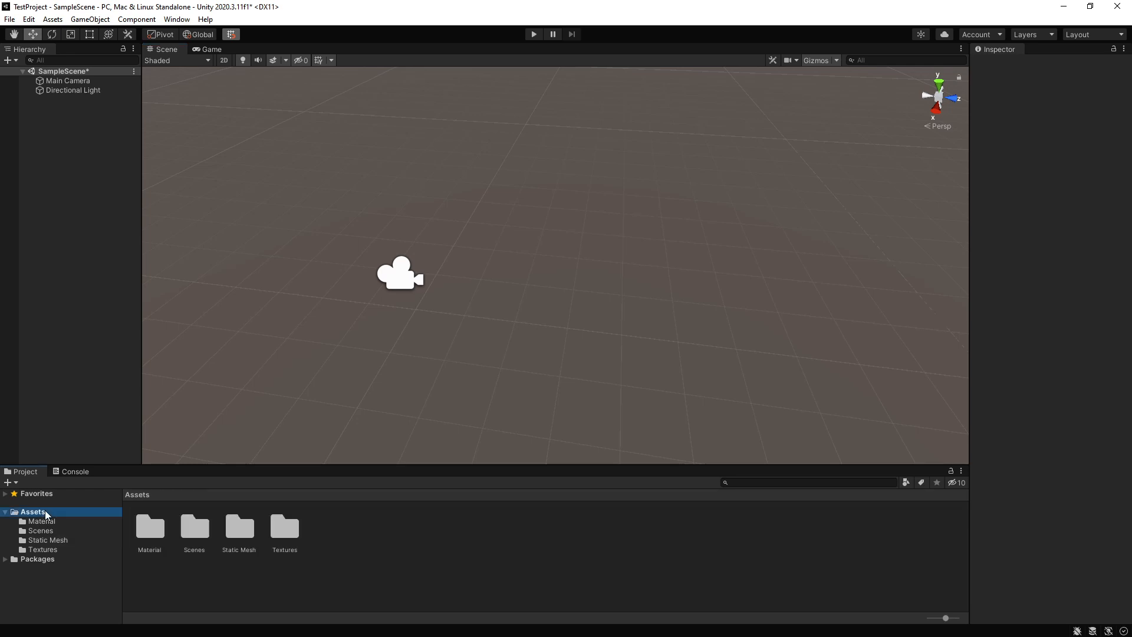
right_click(468, 546)
mouse_move(563, 232)
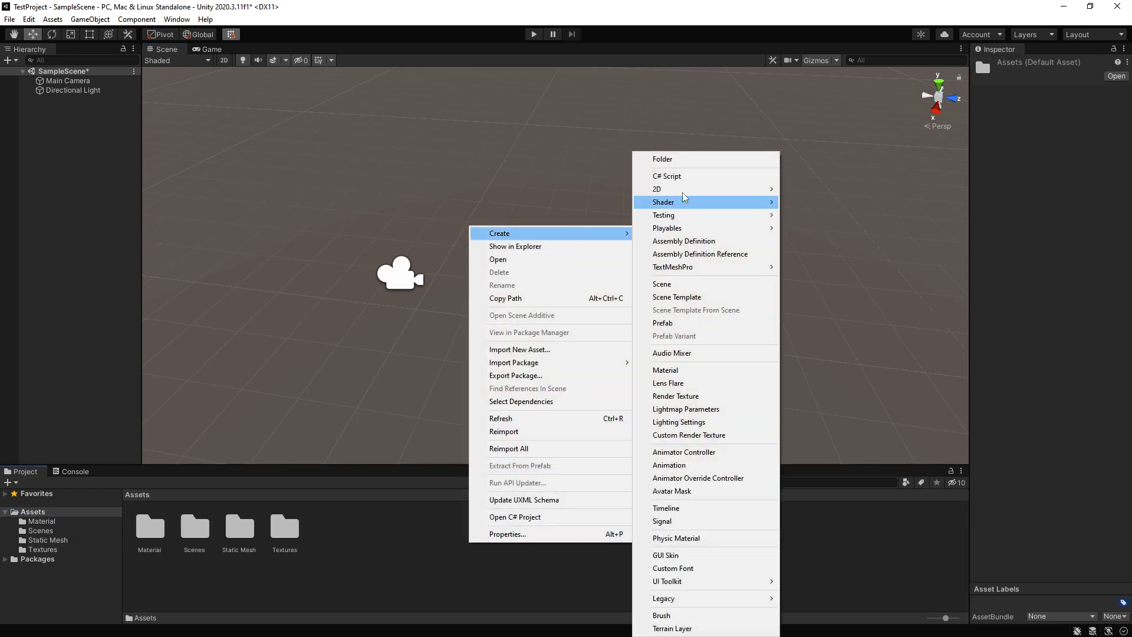
click(699, 158)
text(prefabs)
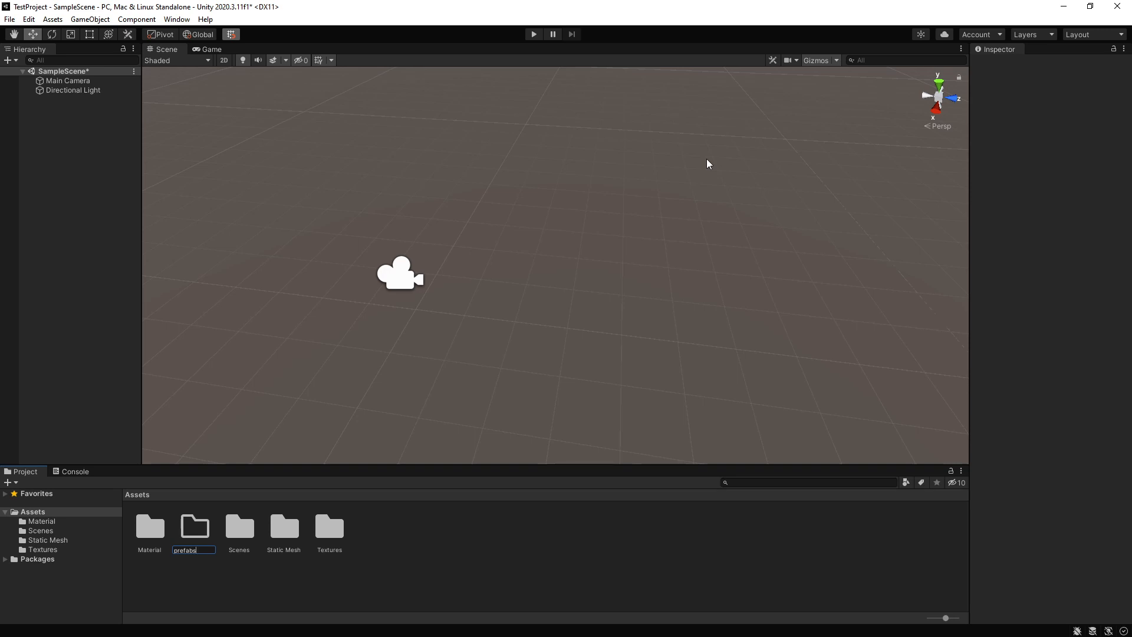
key(Return)
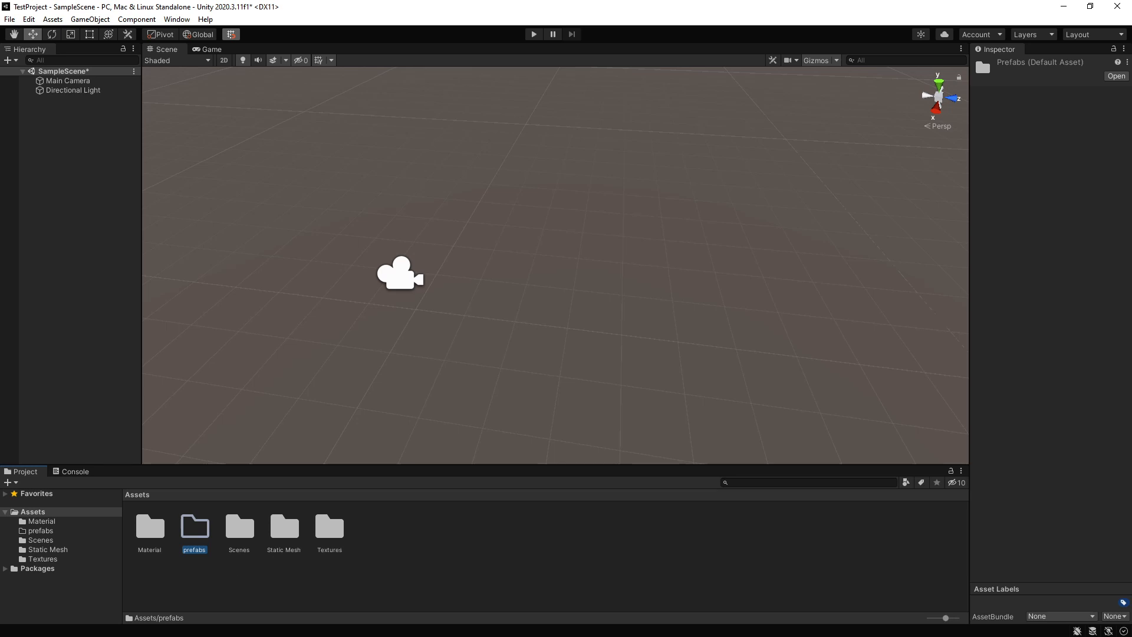
Step: Create an empty prefab named Unit1 inside the prefabs folder
double_click(194, 543)
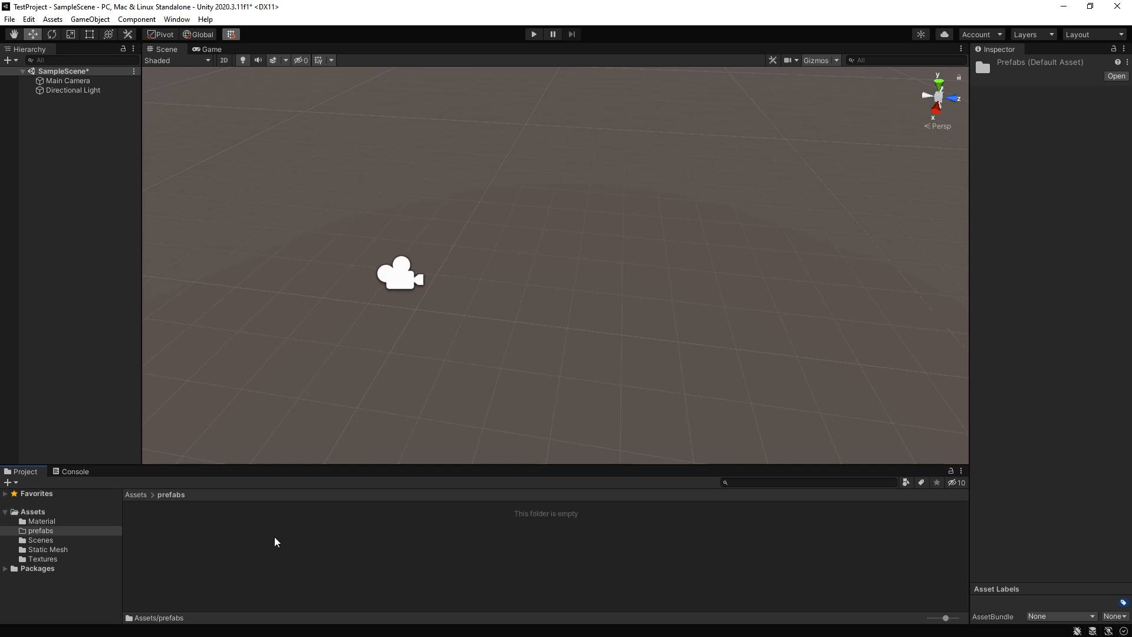
right_click(357, 537)
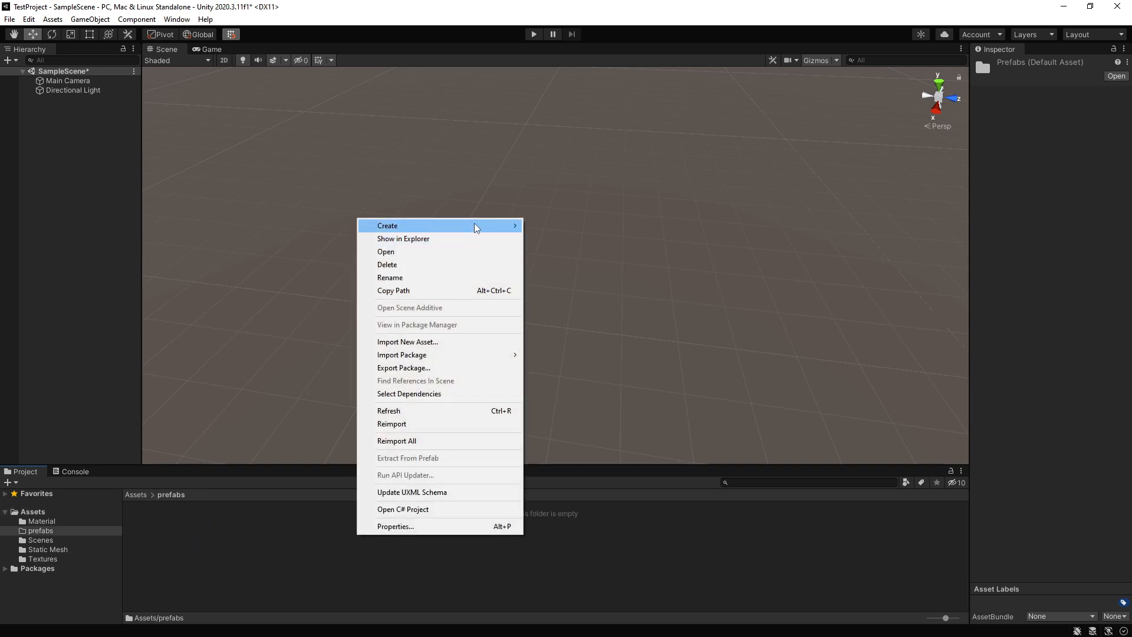
mouse_move(477, 227)
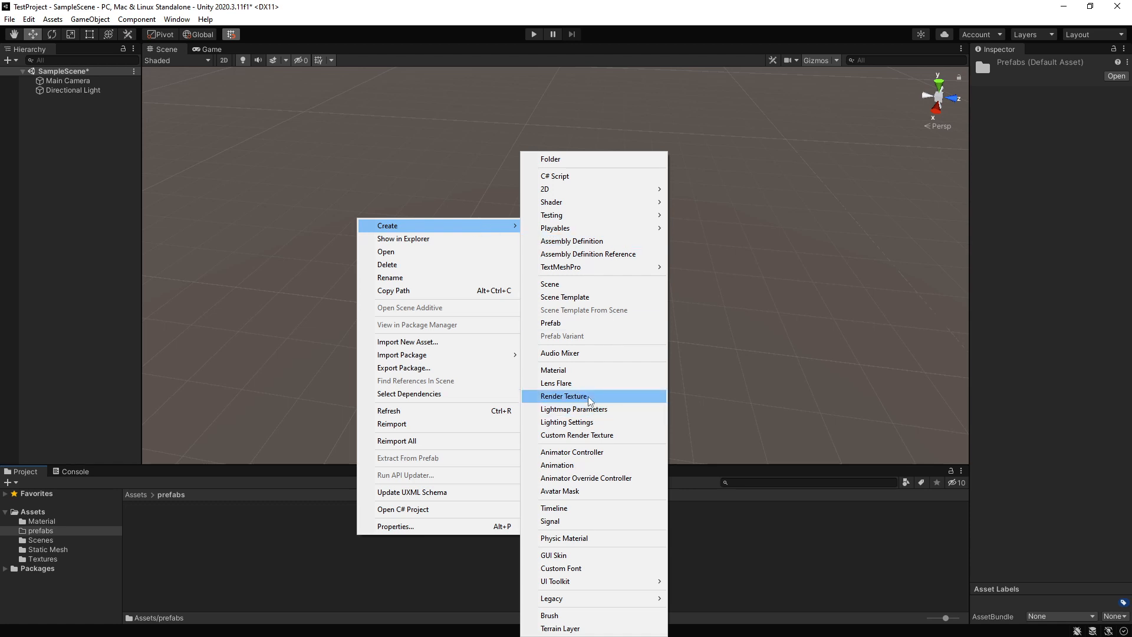
click(588, 325)
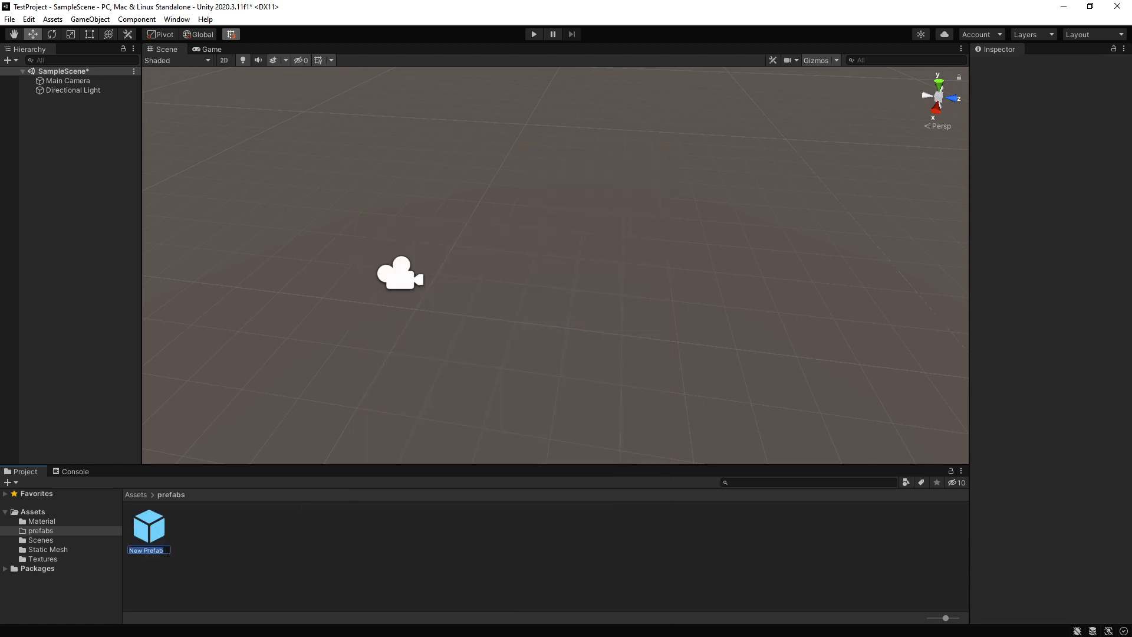
double_click(168, 553)
text(Unit1)
key(Return)
click(228, 533)
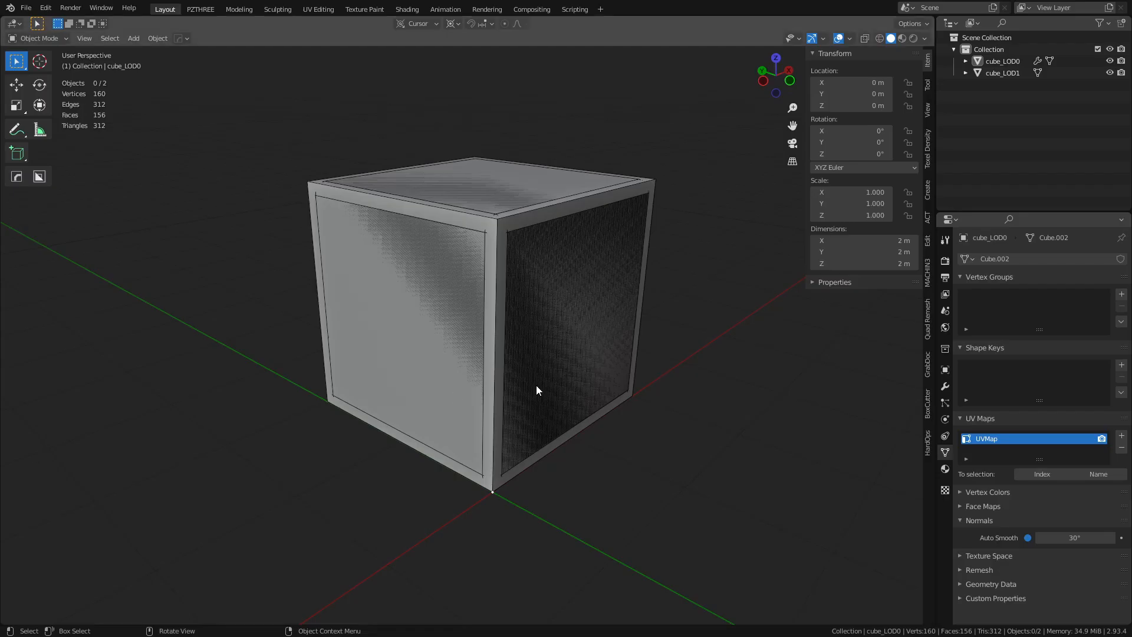
Step: Switch to Blender and hide both cube_LOD0 and cube_LOD1 in the viewport
click(537, 387)
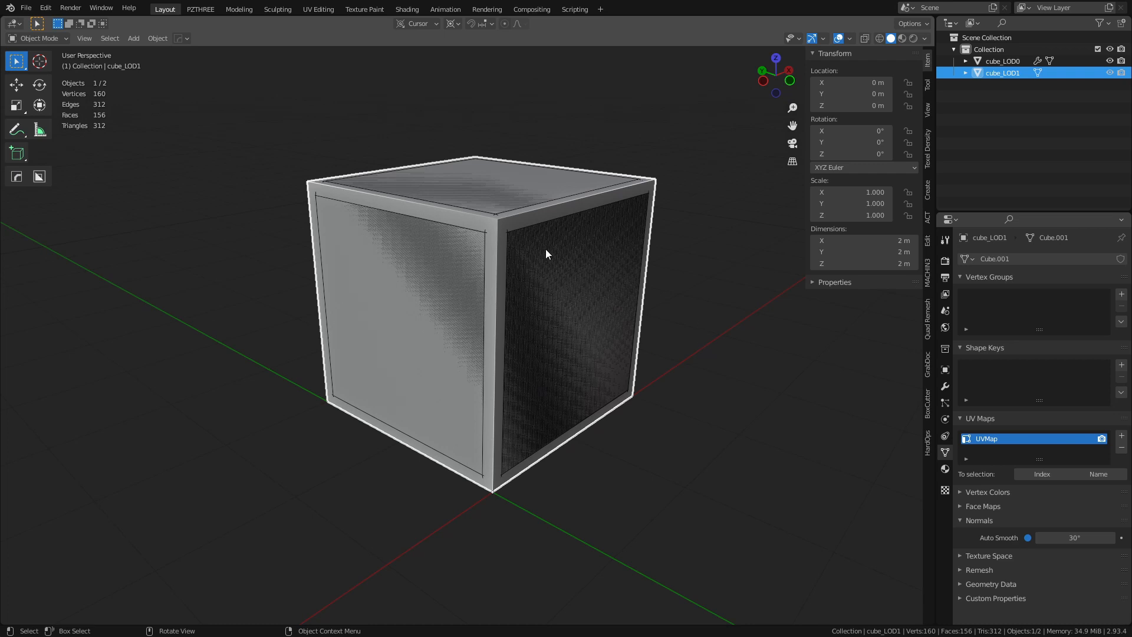
click(1110, 73)
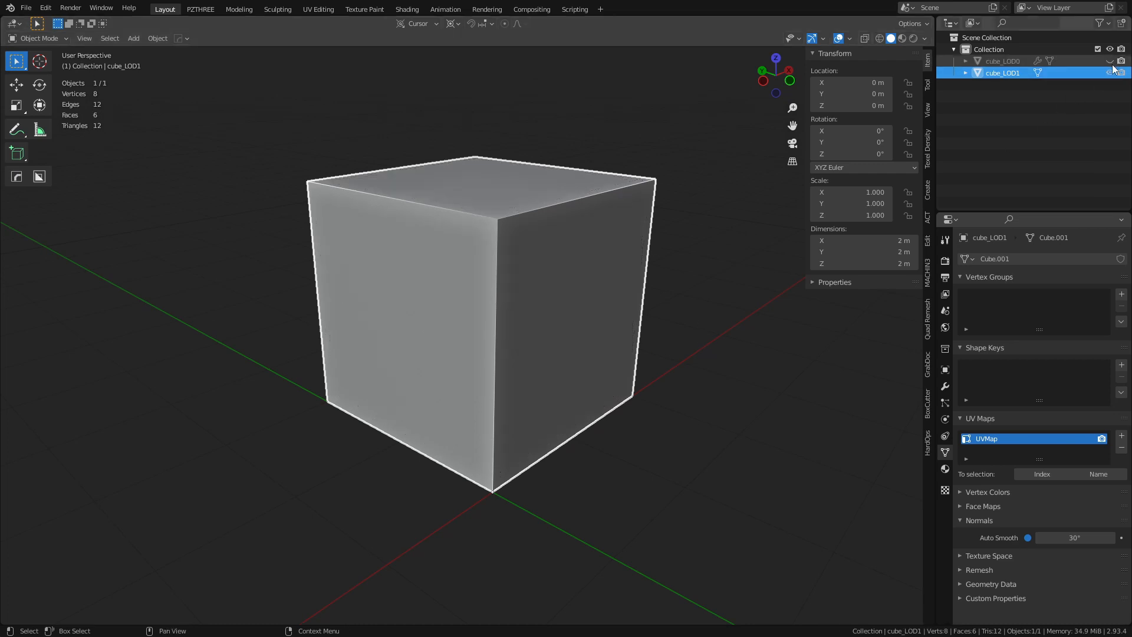
click(1110, 73)
click(1110, 72)
click(1110, 62)
Step: Add a new 2 m mesh cube at the 3D cursor and inspect it from several angles in Edit Mode
key(shift+a)
mouse_move(473, 331)
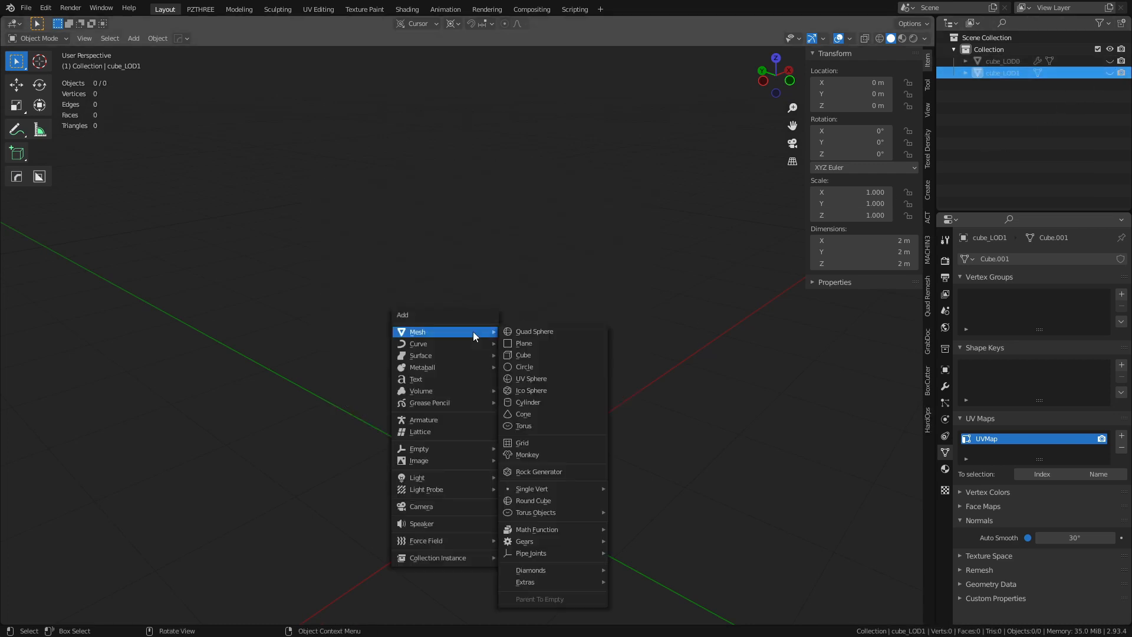
click(540, 354)
key(Tab)
scroll(436, 440, down, 3)
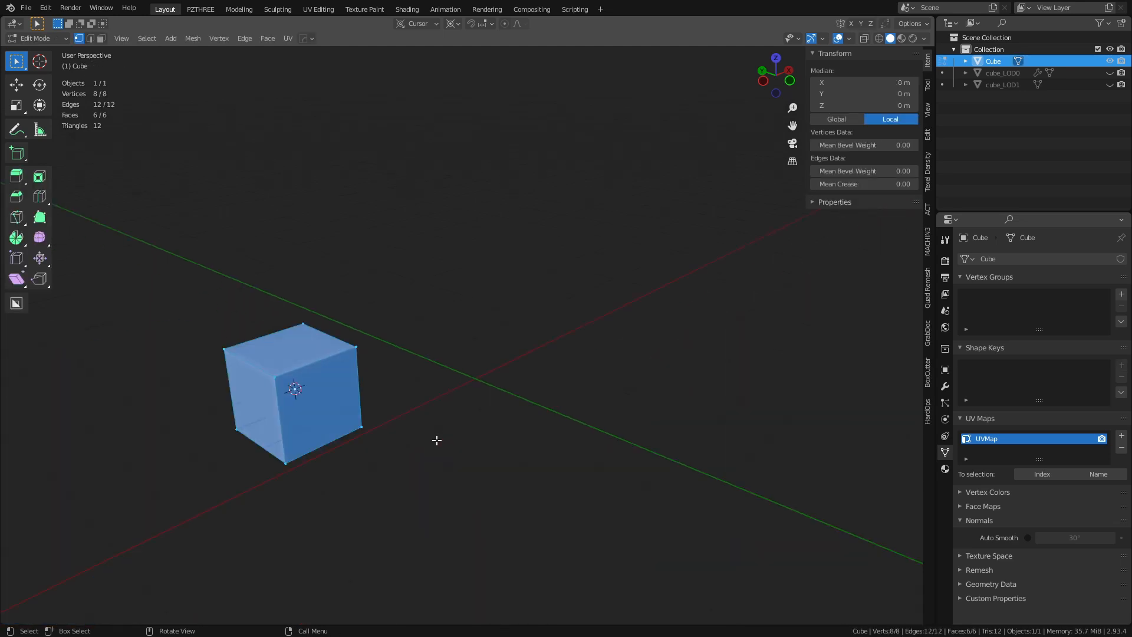
middle_drag(448, 434, 483, 407)
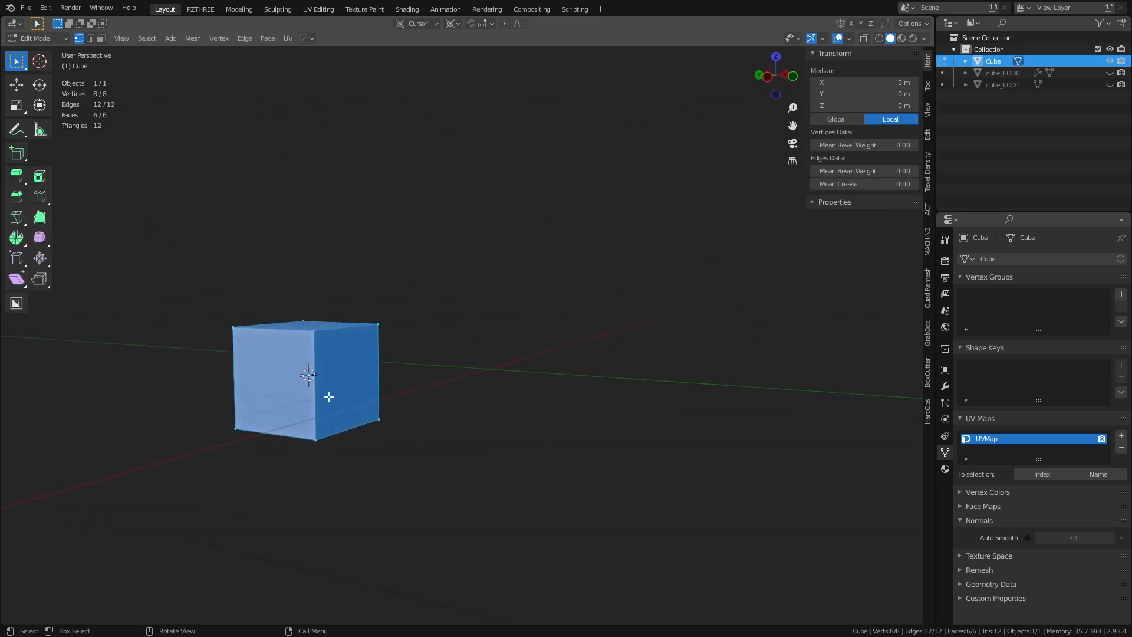
middle_drag(484, 357, 416, 370)
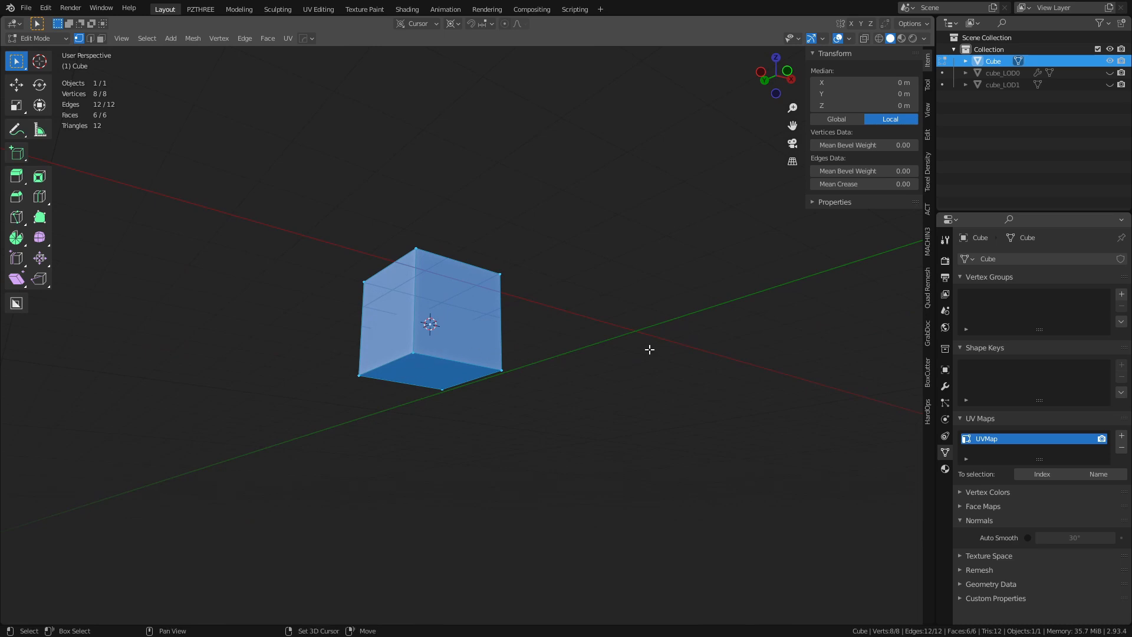
key(Tab)
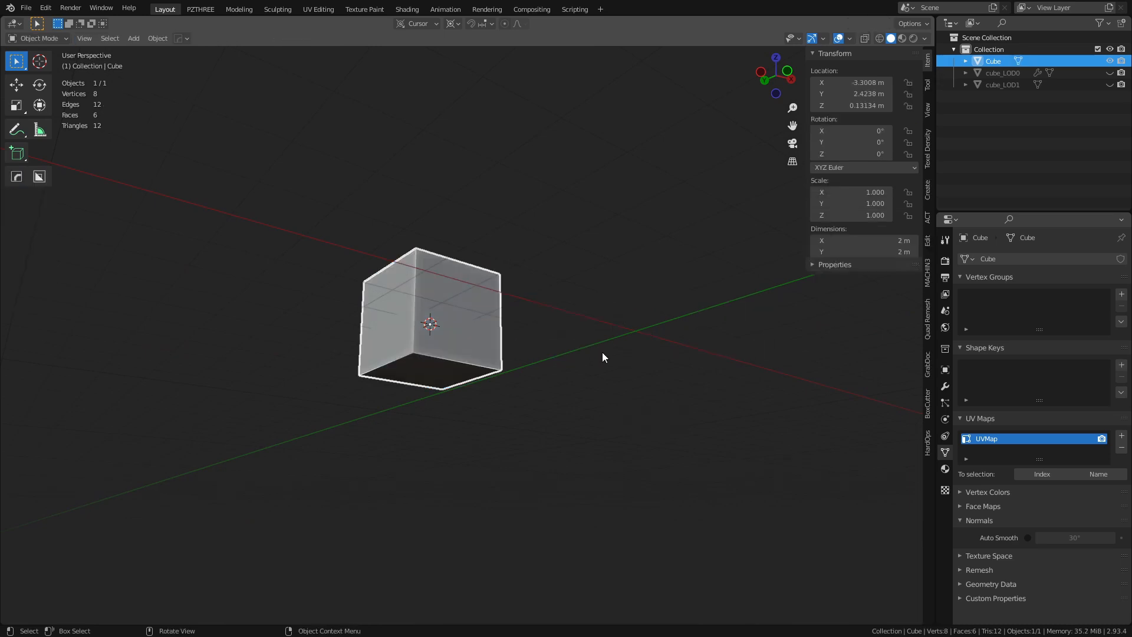
Step: Delete the cube just added and reset the 3D cursor to the world origin
key(x)
click(598, 352)
key(shift+s)
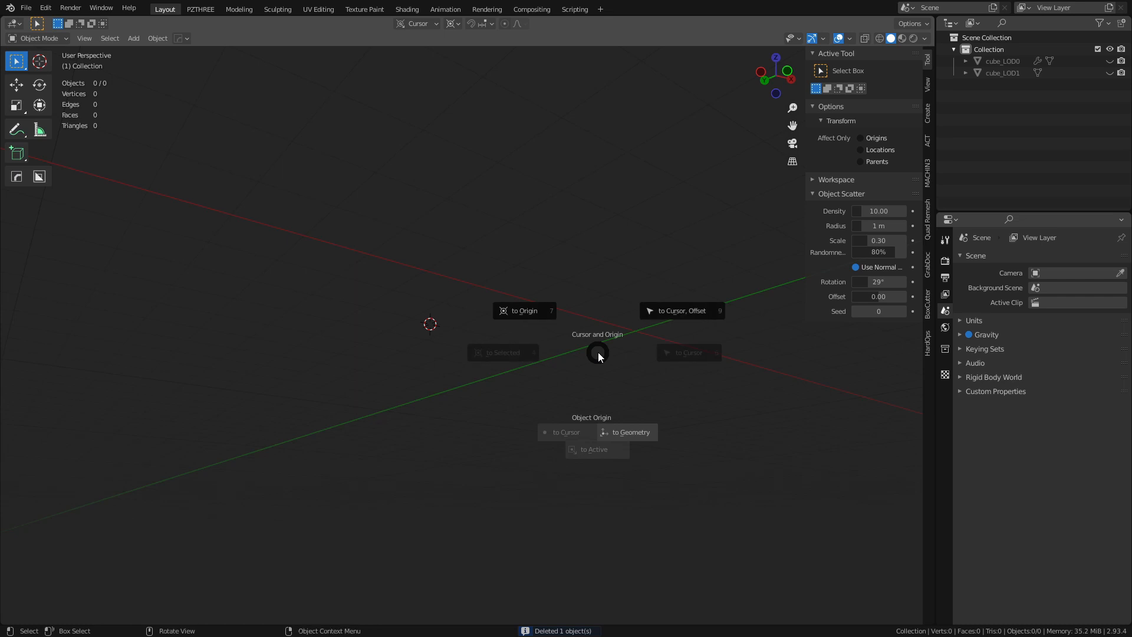
click(538, 317)
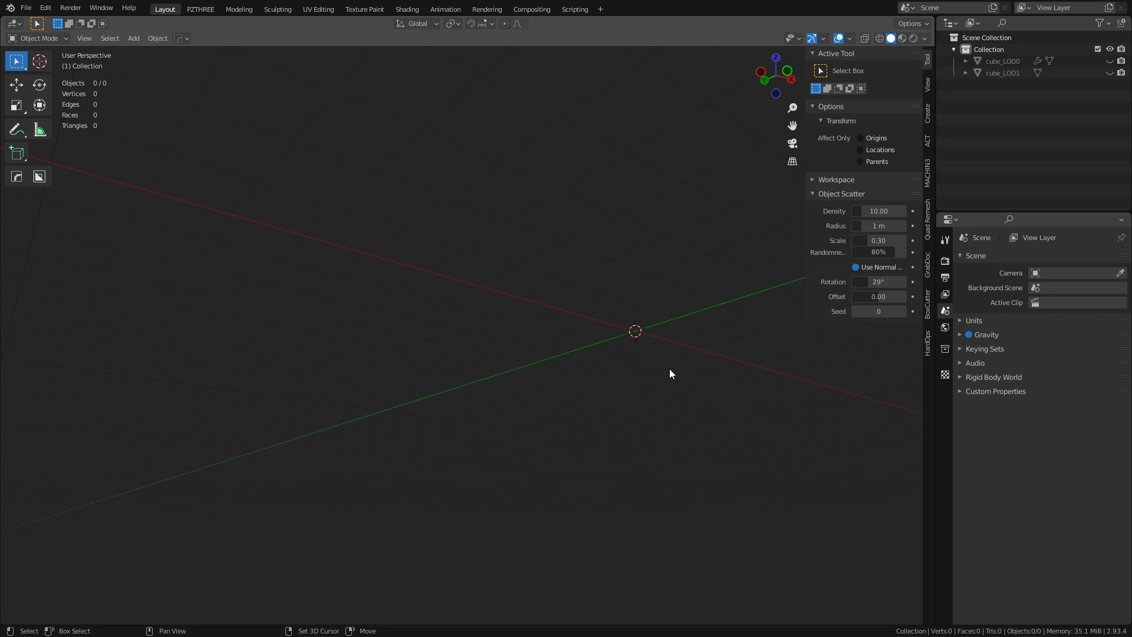
Step: Add a mesh cube at the world origin and put it in Edit Mode with face selection
key(shift+a)
mouse_move(643, 373)
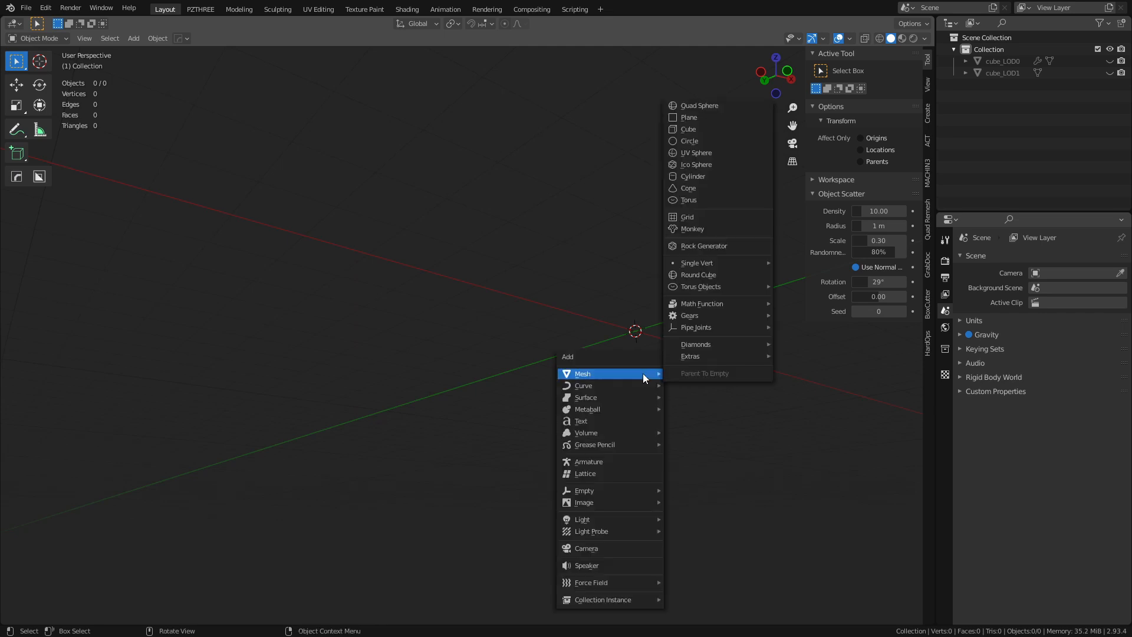
click(720, 129)
key(ctrl+Tab)
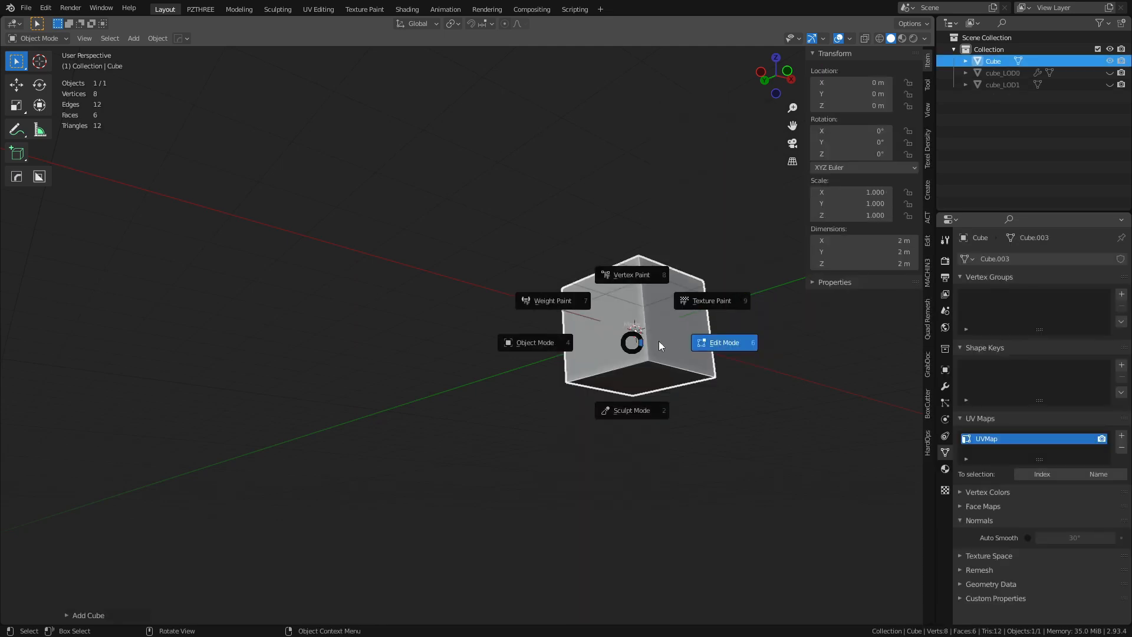
click(659, 341)
key(3)
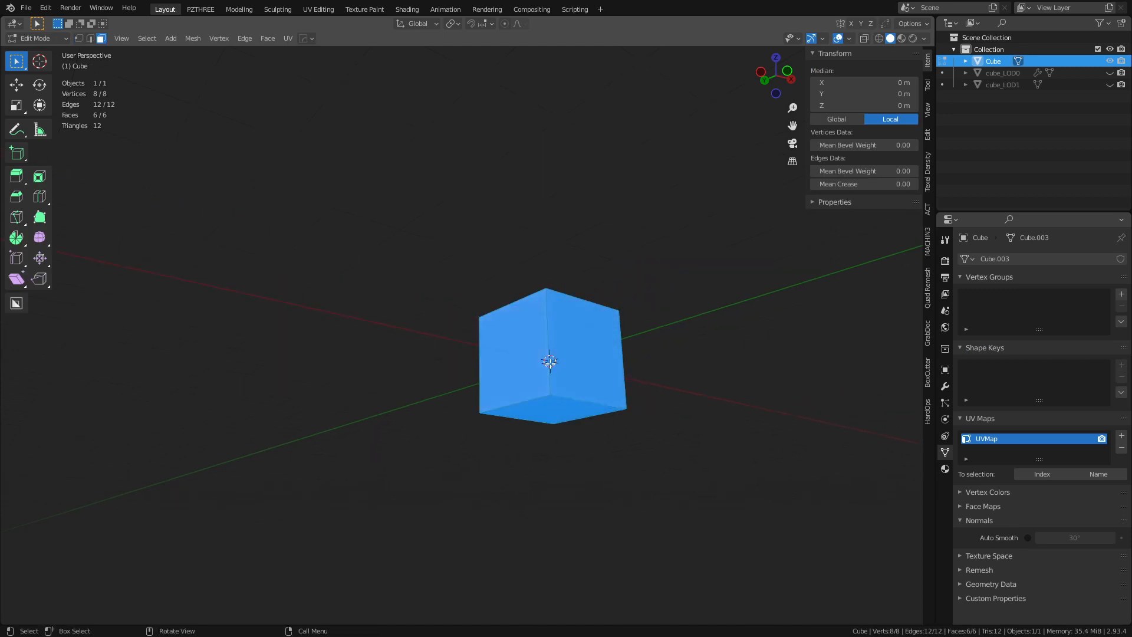
Step: Move the cube's bottom face up along Z to the ground plane at Z 0 m
click(557, 410)
key(g)
key(z)
click(567, 391)
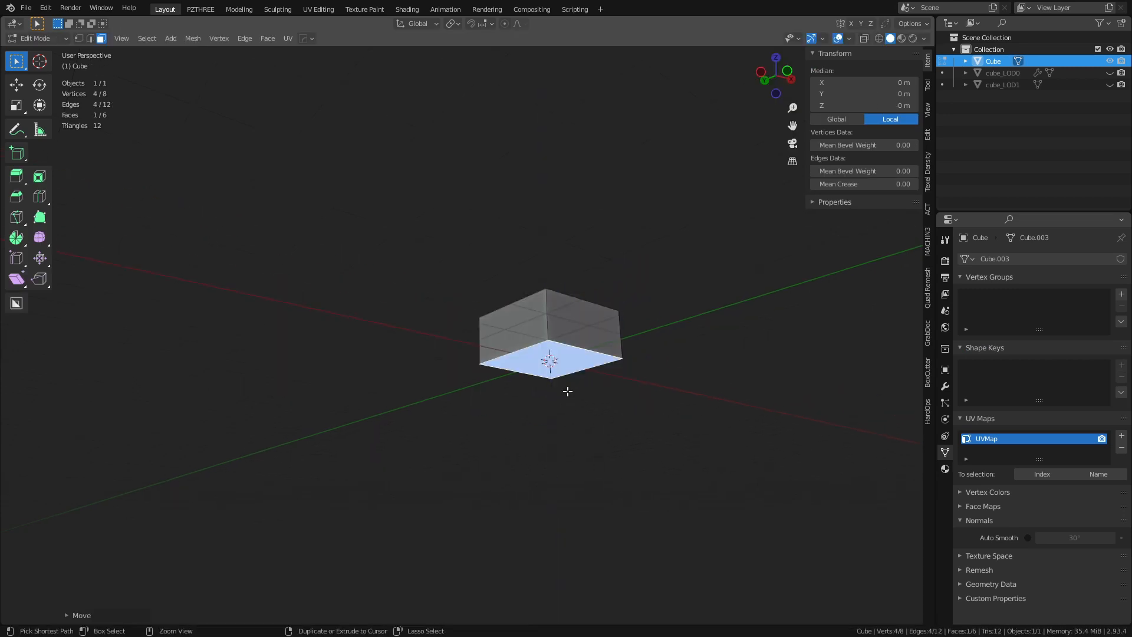
Step: Move two side faces inward to X 0 m and Y 0 m so a bottom corner of the cube sits on the world origin
middle_drag(568, 391, 578, 412)
click(416, 425)
key(g)
key(y)
click(437, 417)
key(g)
key(x)
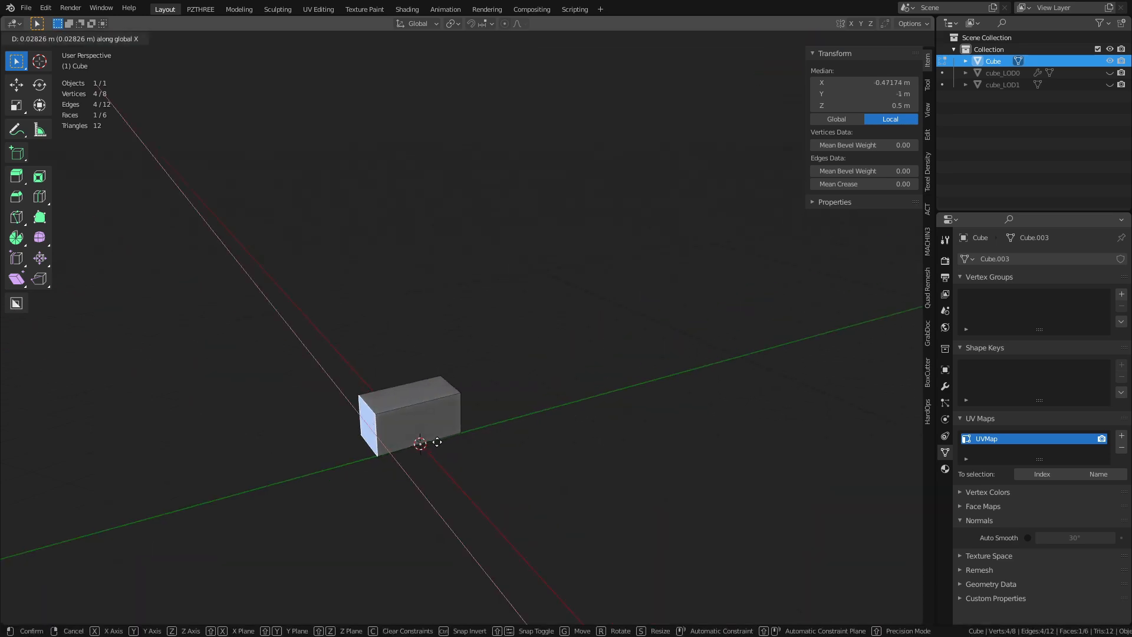
key(y)
ctrl+click(469, 431)
shift+middle_drag(474, 439, 496, 452)
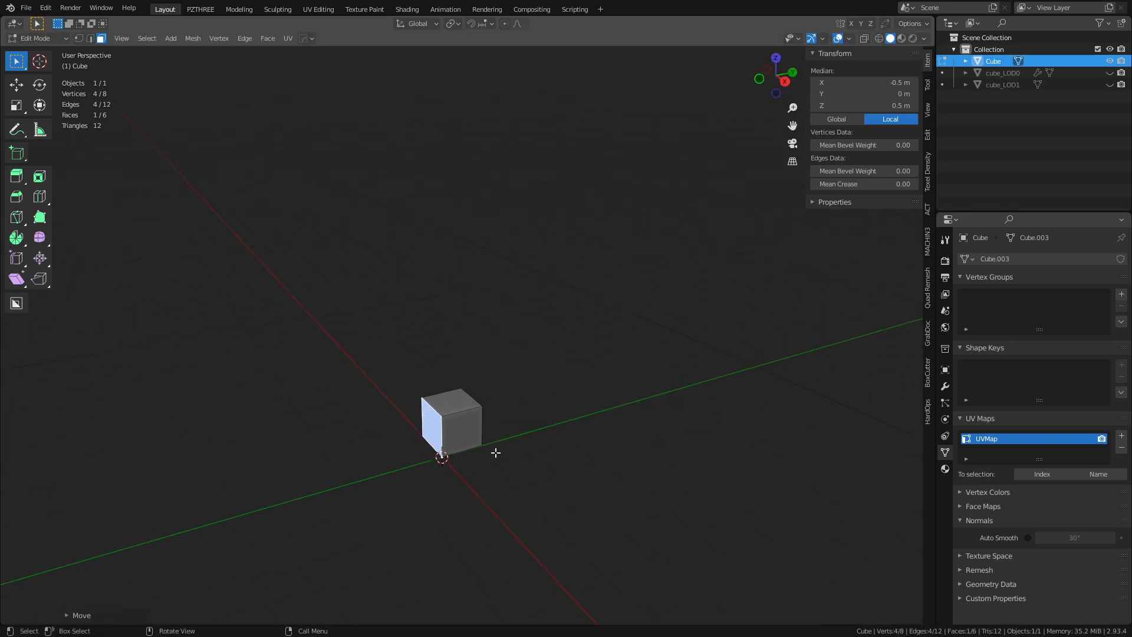
Step: Raise the top face to Z 3 m and extend the block along Y to 8 m
click(459, 409)
key(g)
key(z)
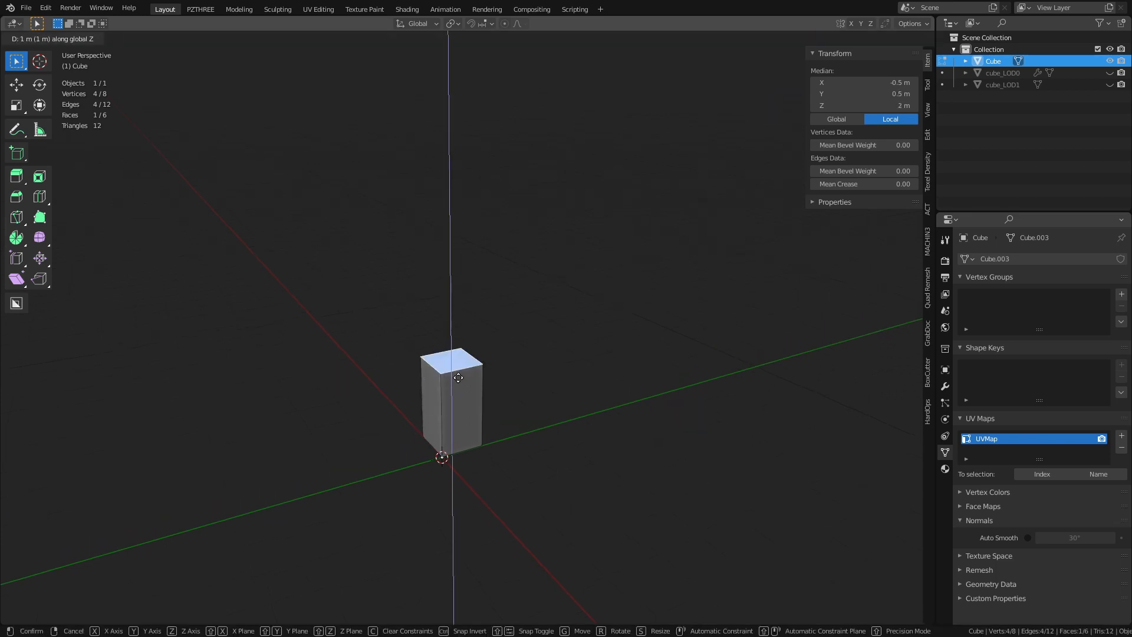
click(458, 323)
middle_drag(458, 323, 386, 380)
click(410, 380)
key(g)
key(y)
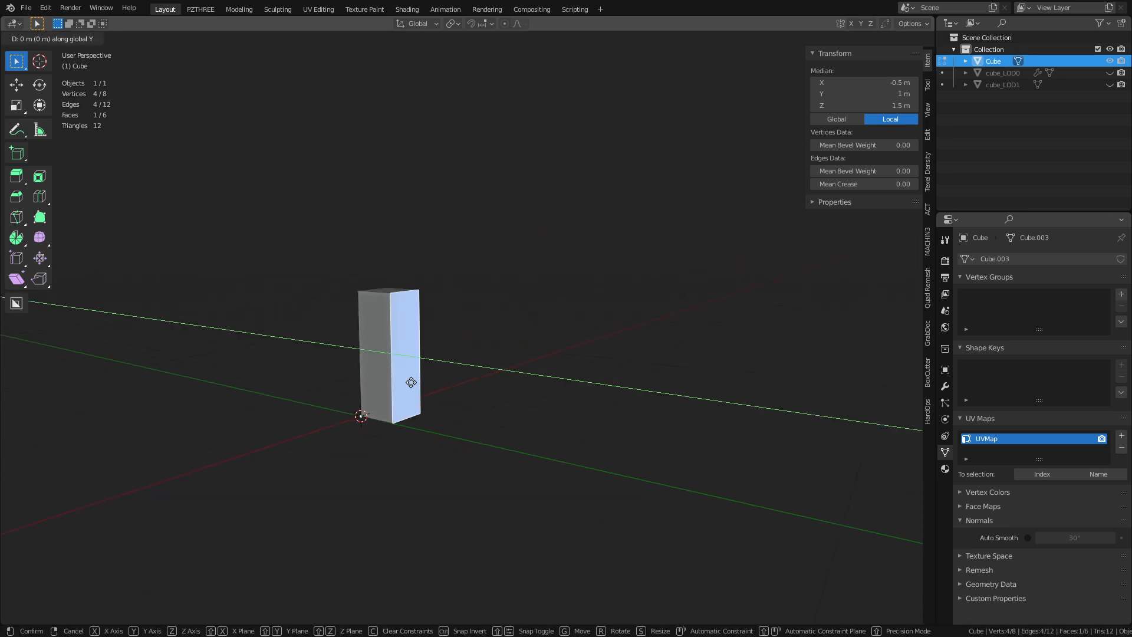
click(702, 432)
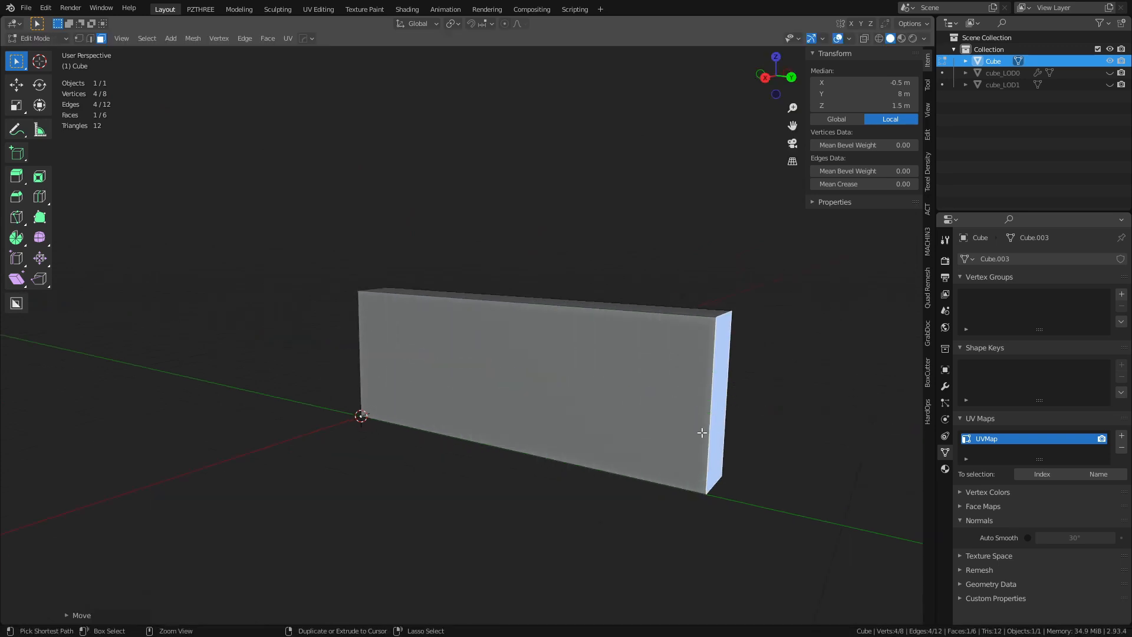
Step: Extend the block's long side face along X to -9 m
middle_drag(701, 432, 405, 374)
click(409, 396)
key(g)
key(x)
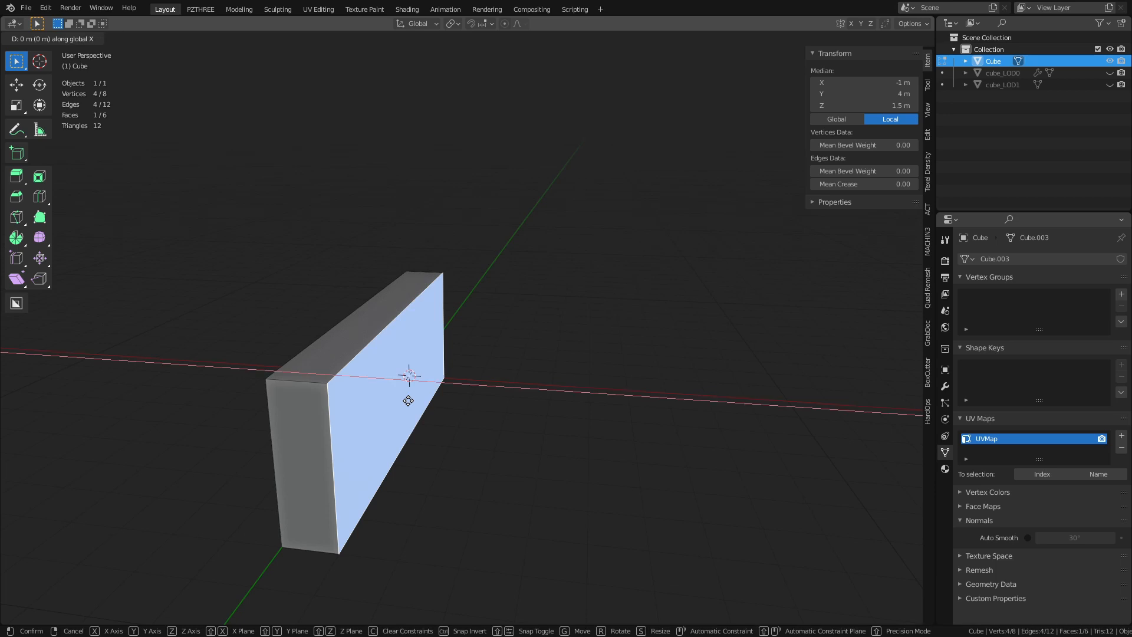
click(645, 399)
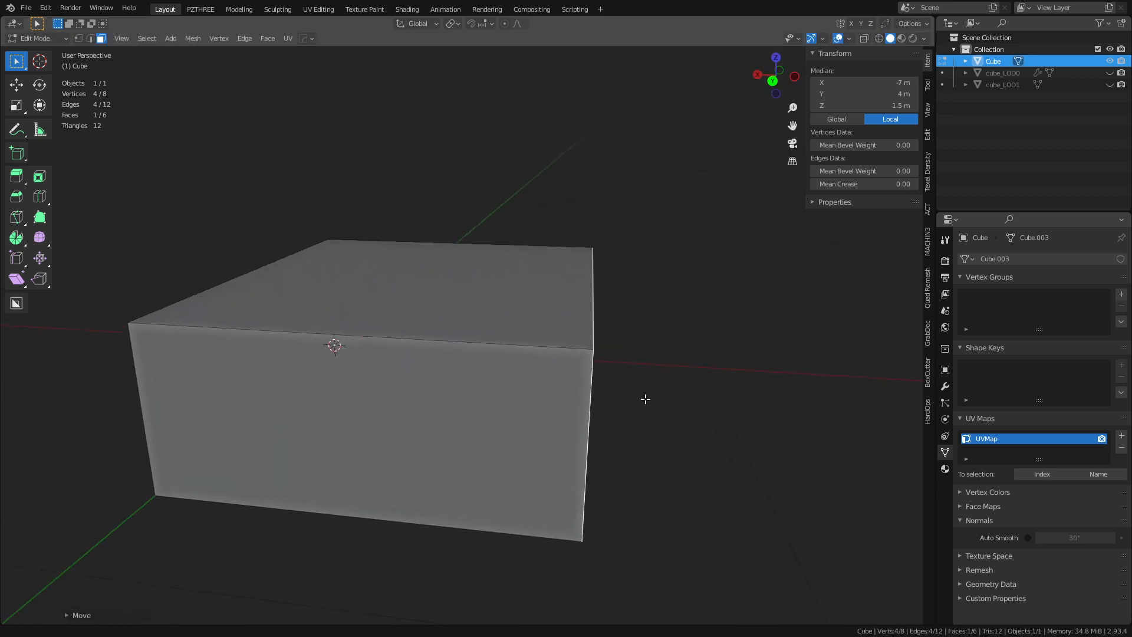
scroll(645, 399, up, 1)
key(g)
key(x)
click(730, 401)
Step: Add a centred loop cut that divides the block's 9 m length into two equal halves
middle_drag(730, 402, 472, 306)
key(ctrl+r)
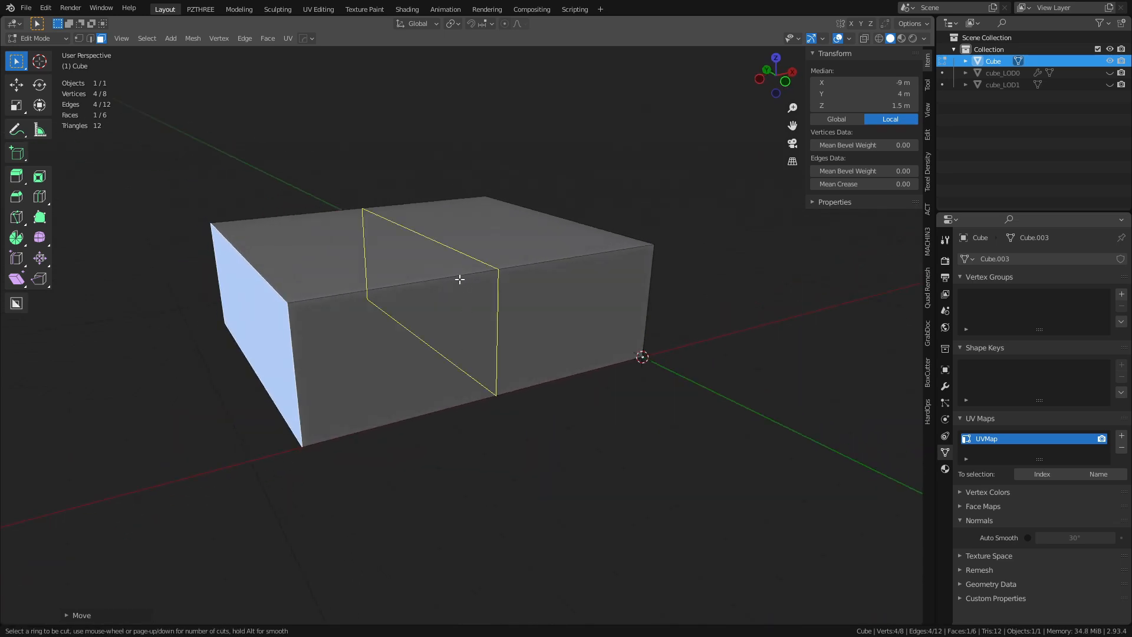
click(460, 278)
right_click(460, 279)
key(3)
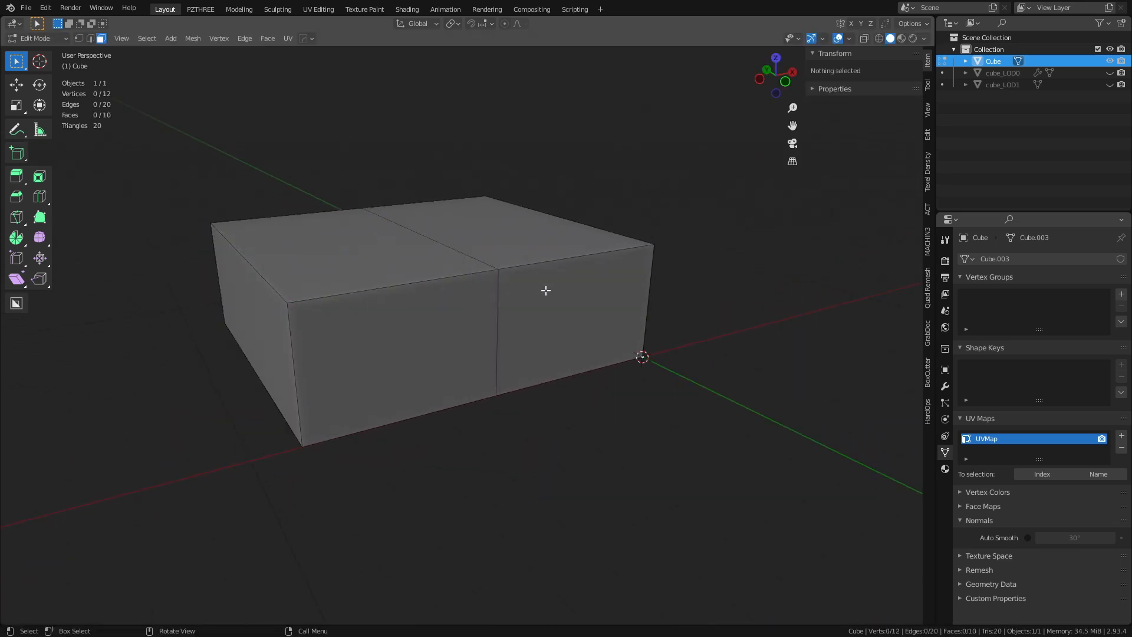
click(586, 319)
key(g)
key(y)
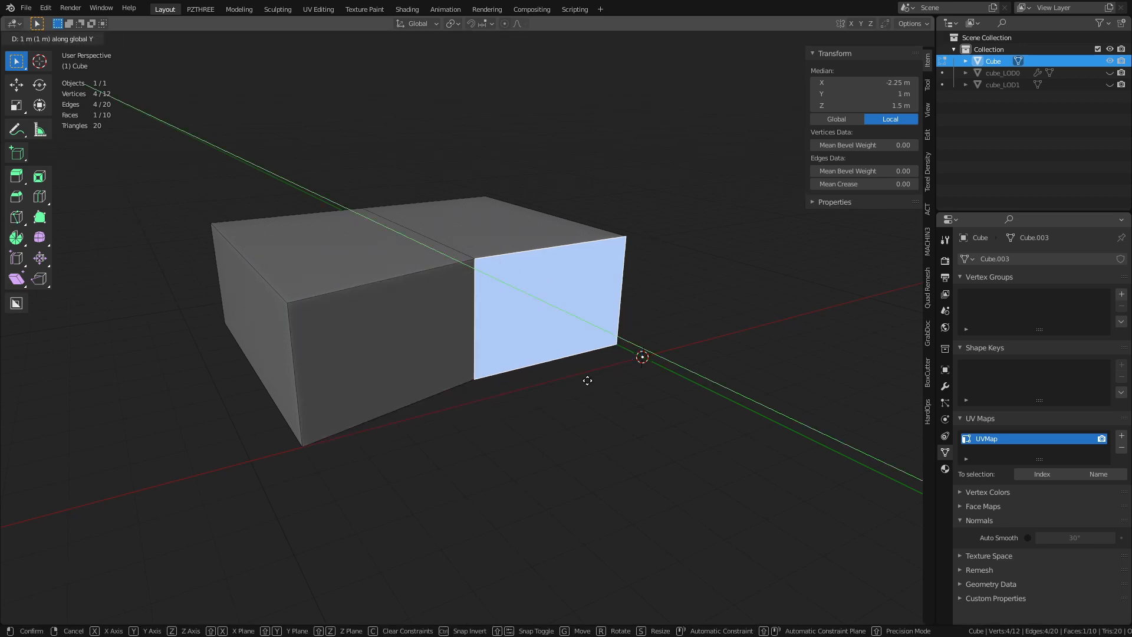
right_click(586, 379)
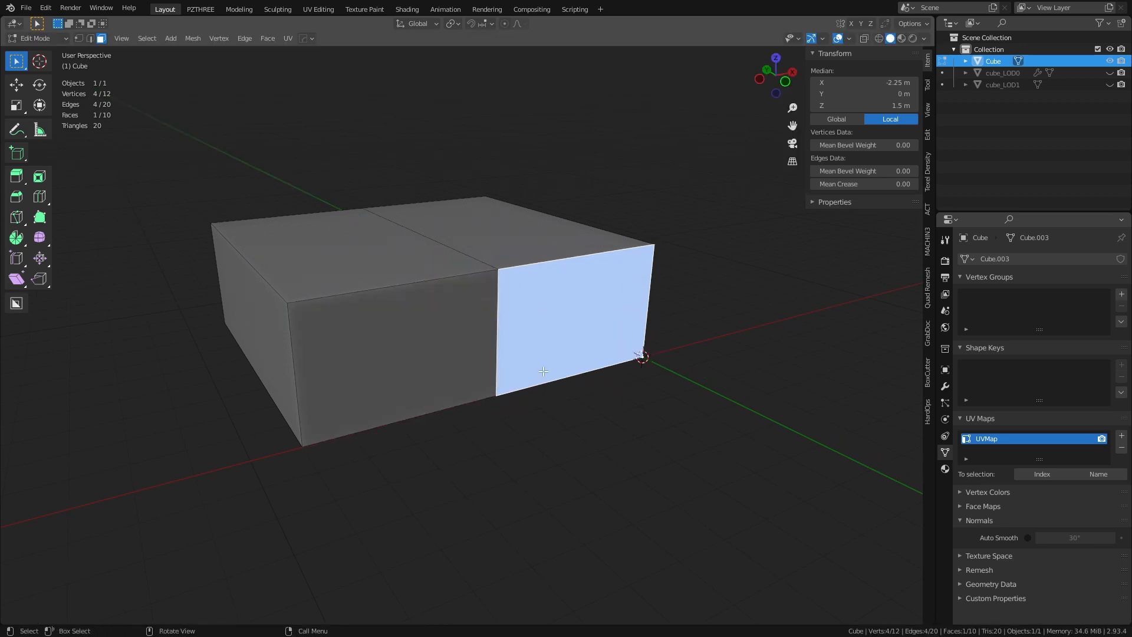
middle_drag(584, 370, 578, 373)
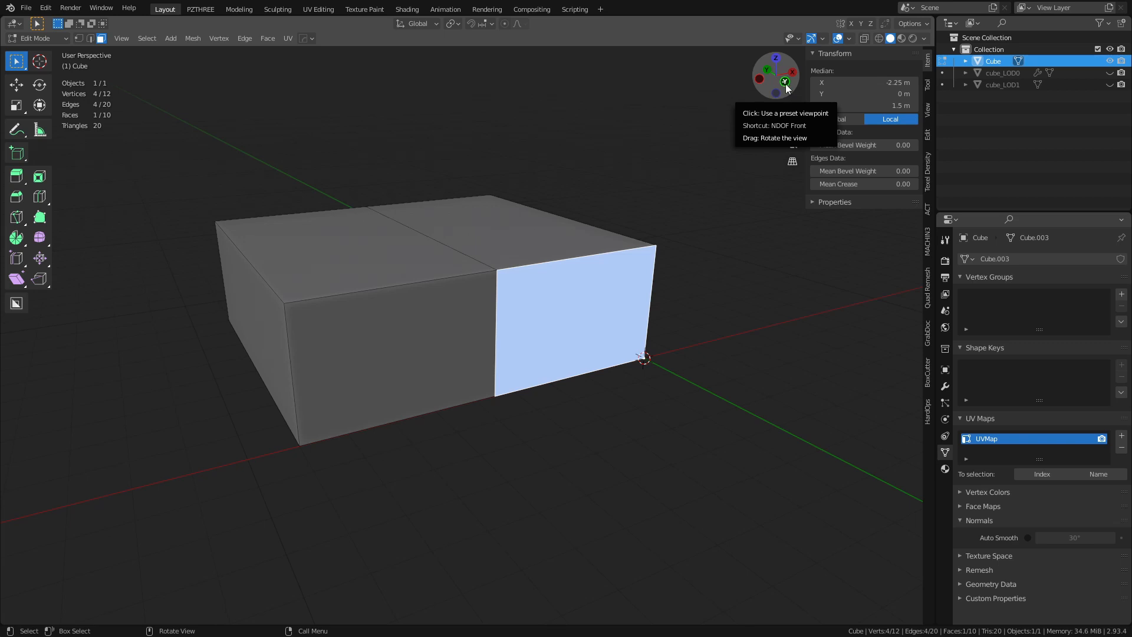
middle_drag(600, 265, 558, 343)
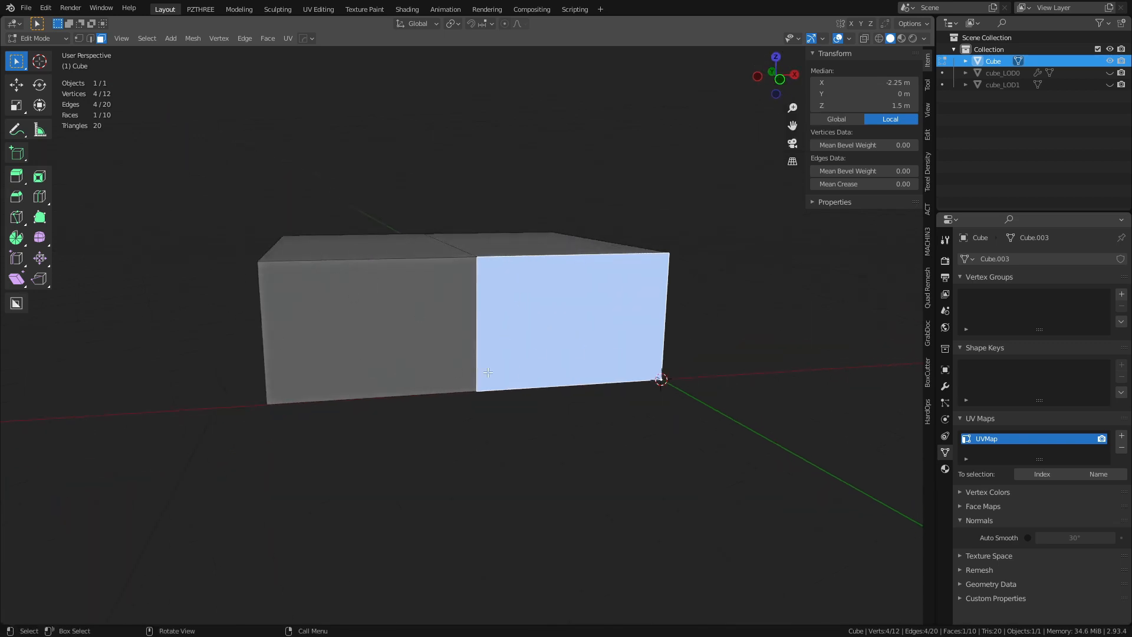
middle_drag(558, 306, 583, 259)
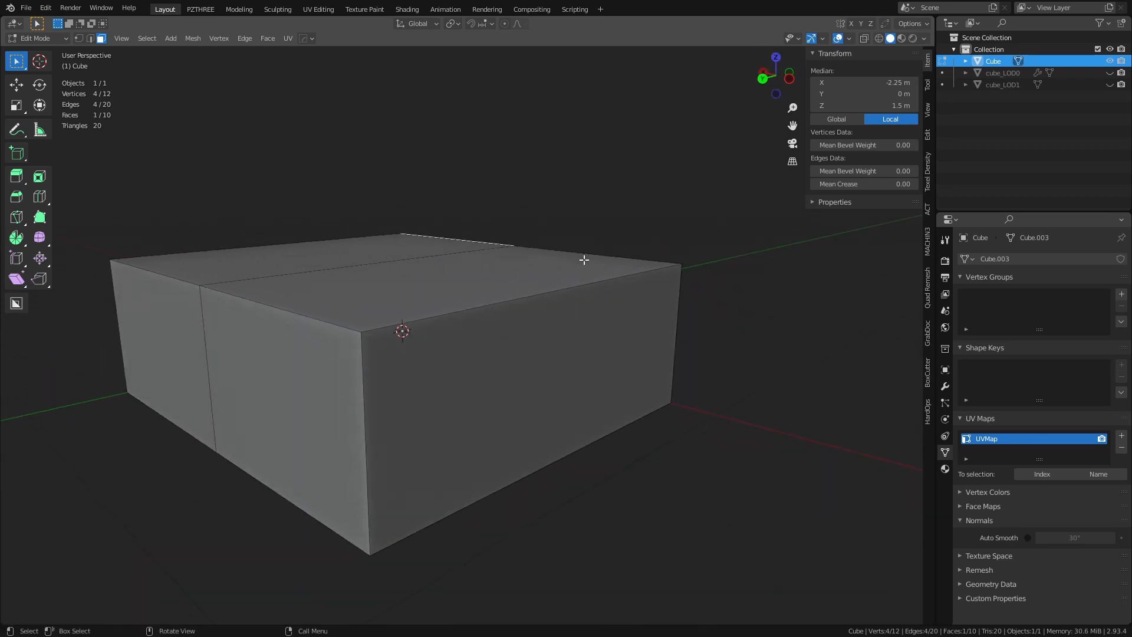
middle_drag(743, 184, 633, 356)
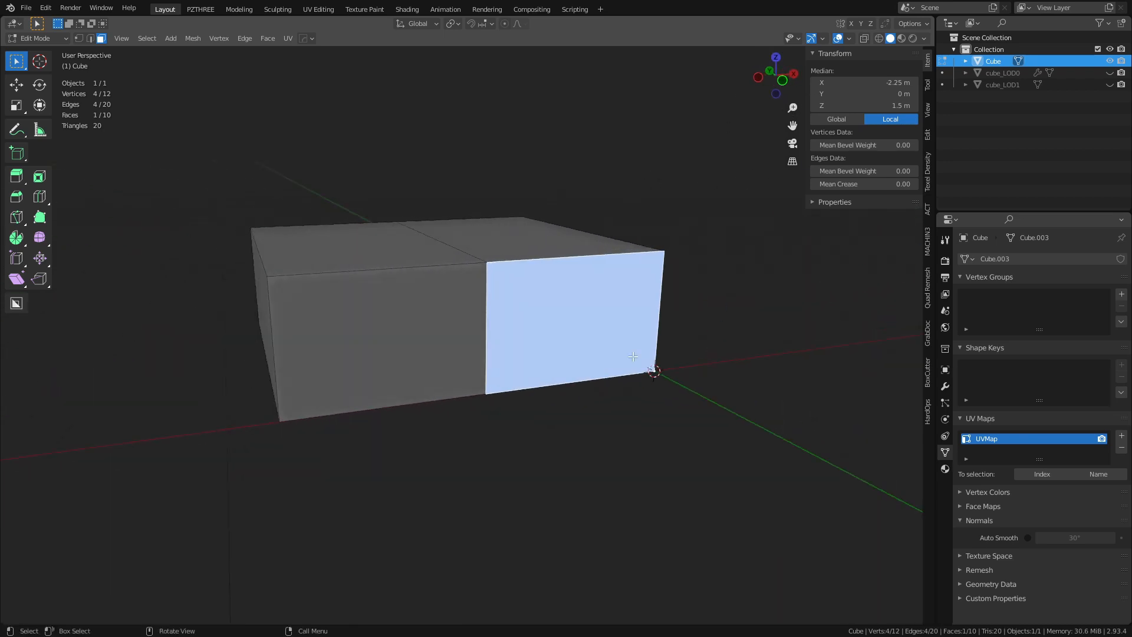
middle_drag(524, 344, 637, 256)
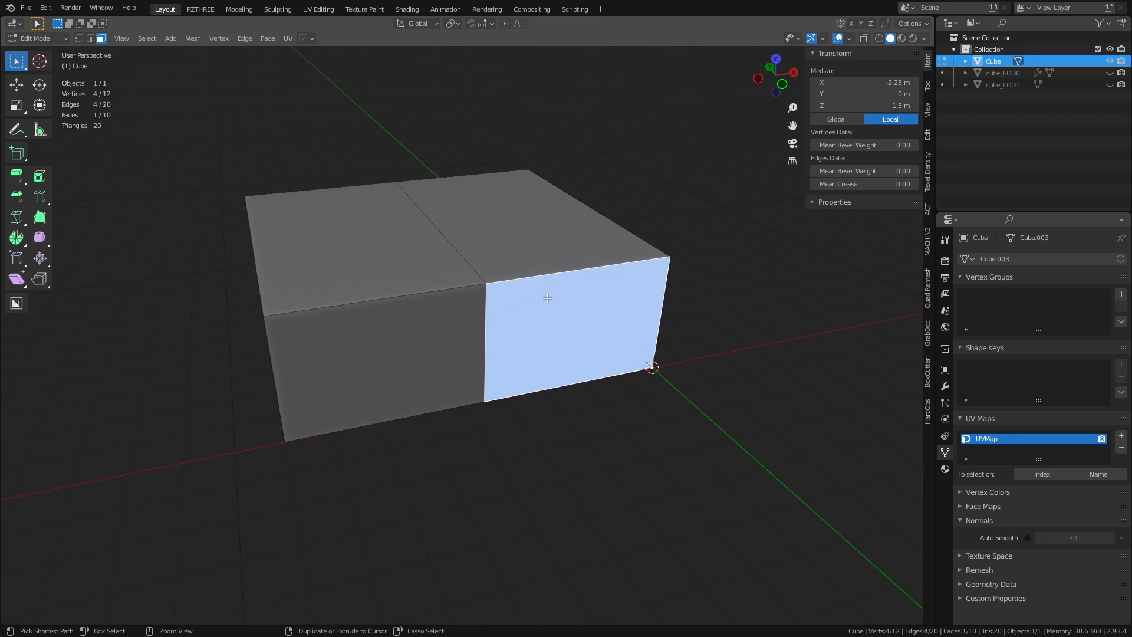
key(g)
key(y)
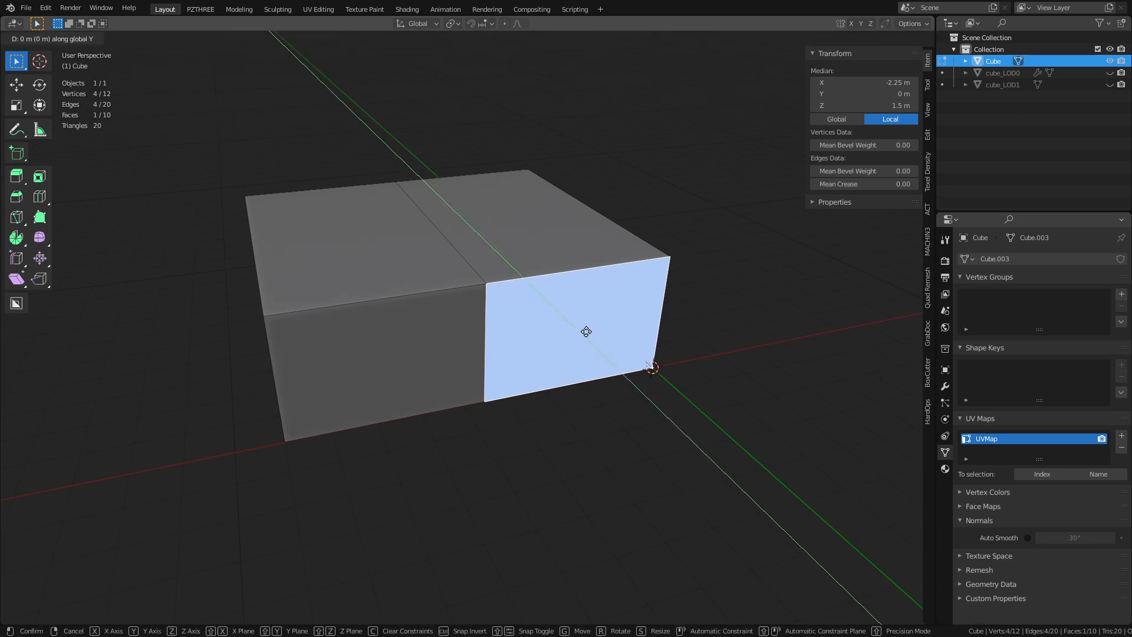
click(569, 310)
Step: Add a second vertical loop cut and place it 1 m along X from the middle cut, on the side away from the origin
key(ctrl+r)
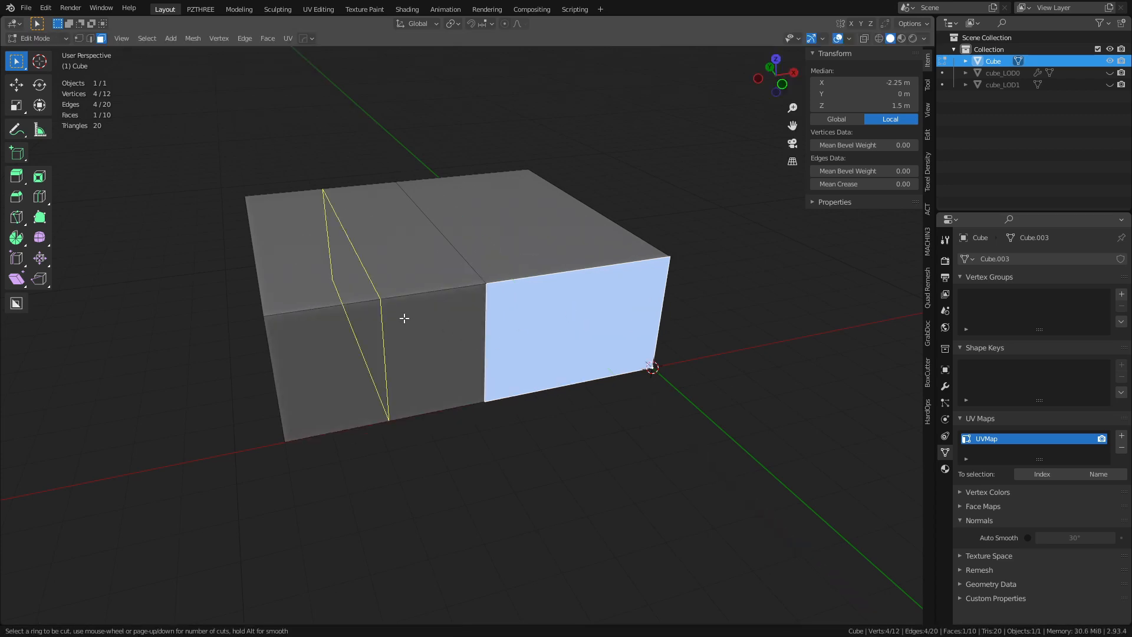
click(401, 333)
click(522, 306)
key(g)
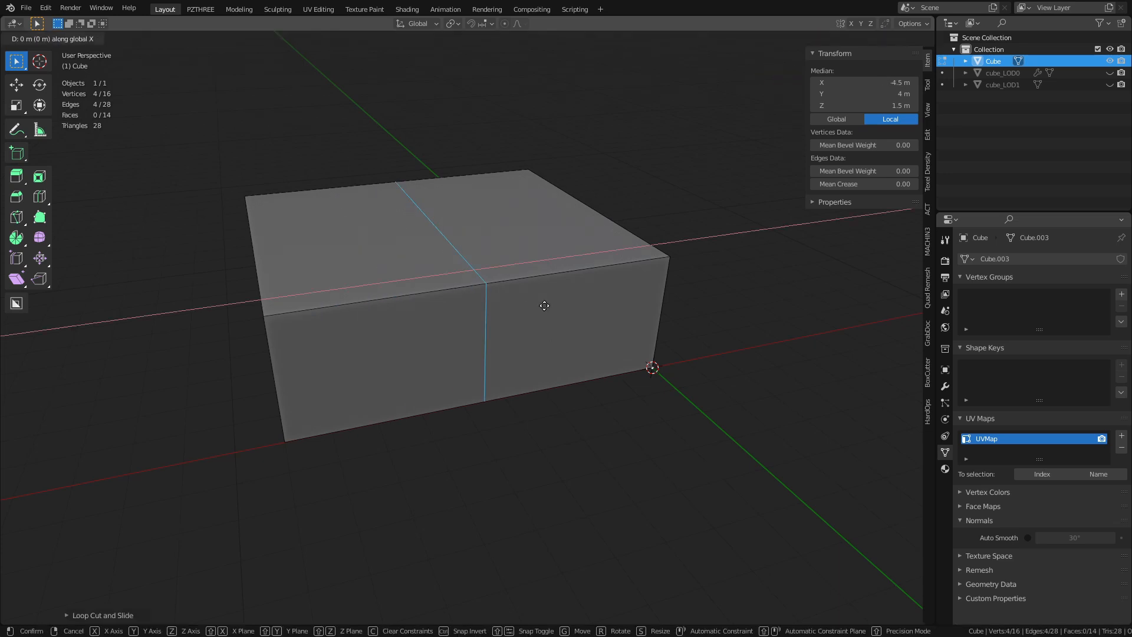
key(x)
click(527, 313)
Step: Push the front face nearest the origin 1 m inward along Y to form a recess with an angled transition
key(3)
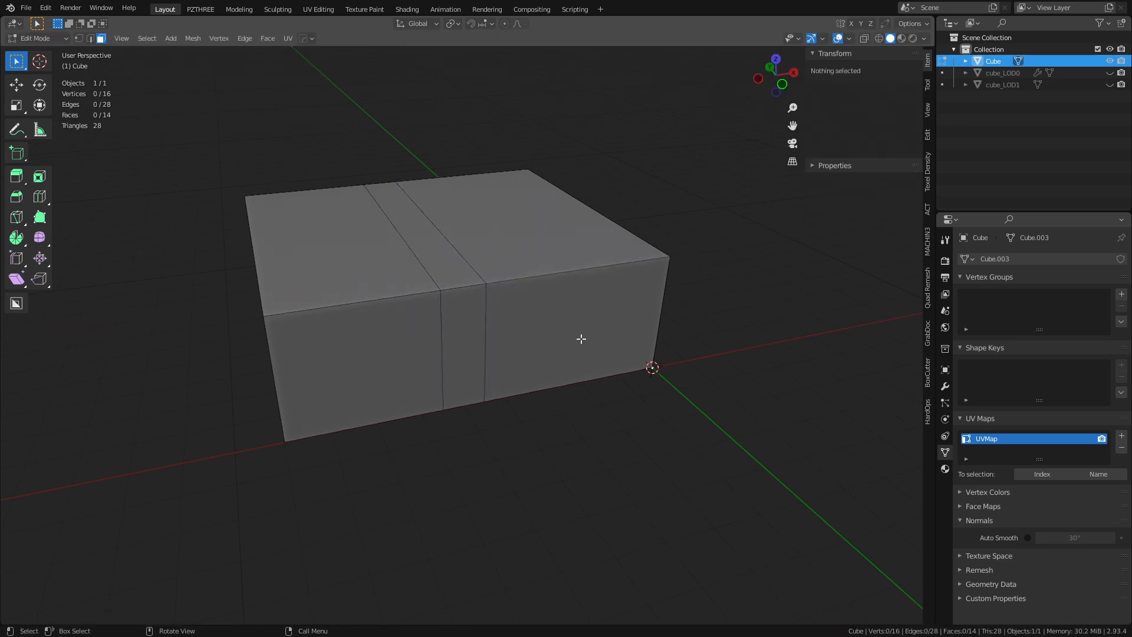
click(586, 364)
key(g)
key(x)
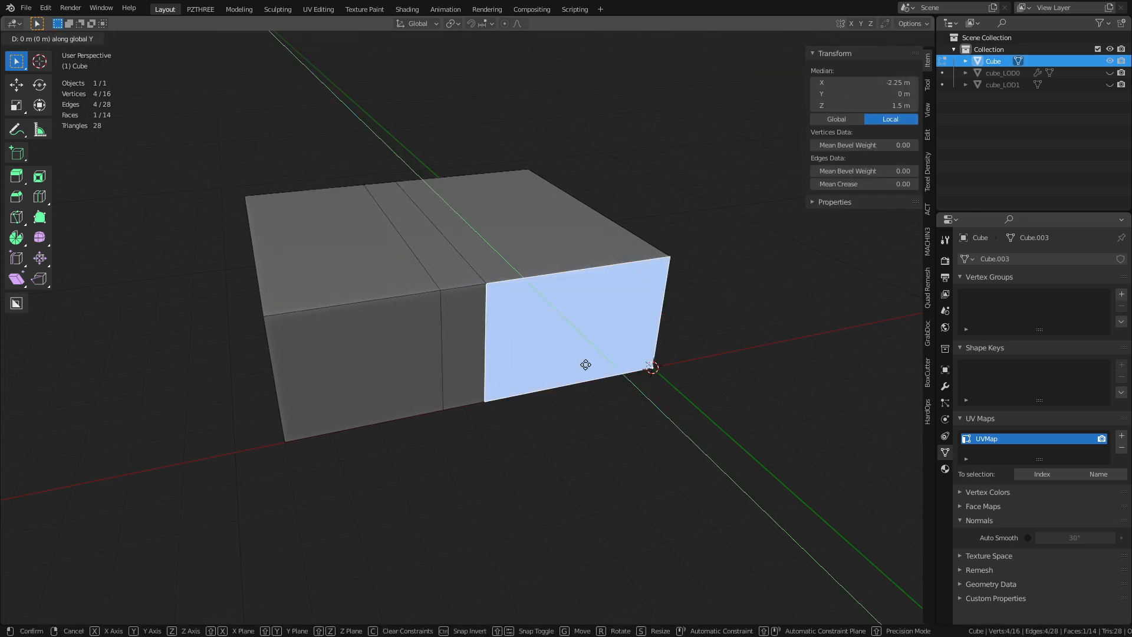
key(y)
click(577, 349)
Step: Add a horizontal loop cut around the block's walls and place it at Z 2.7 m
key(ctrl+r)
click(435, 324)
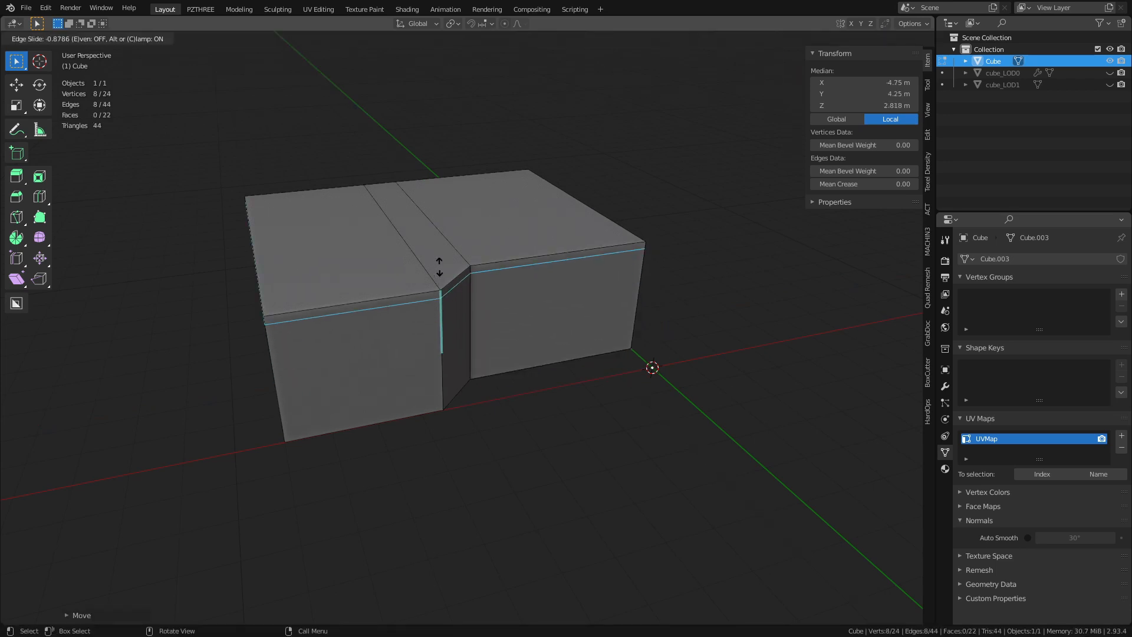
click(439, 253)
key(g)
key(z)
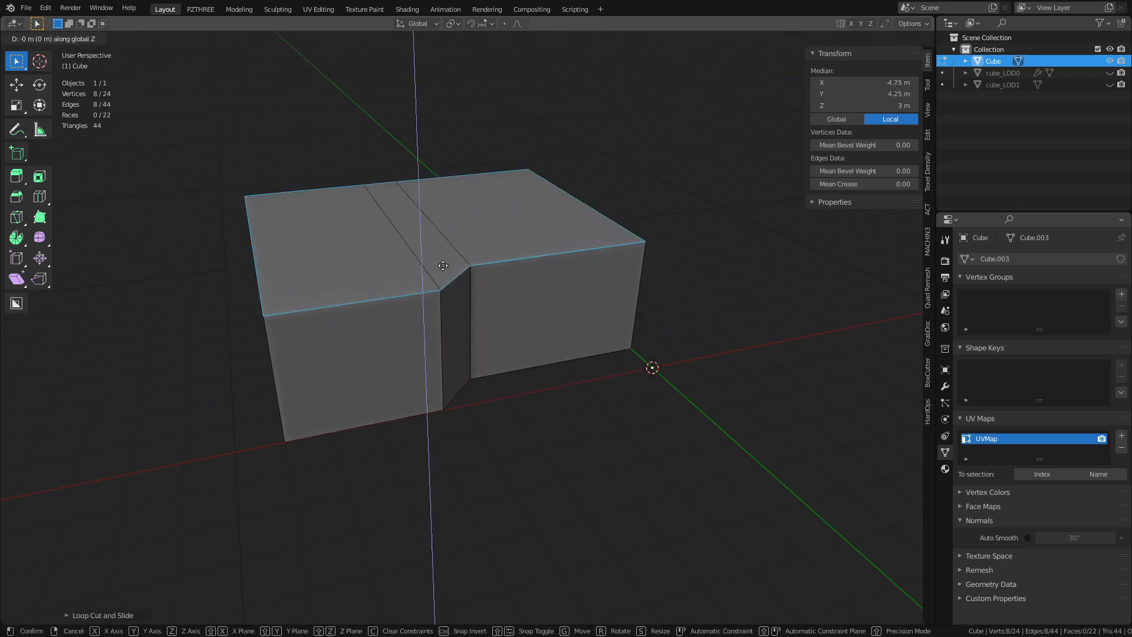
click(462, 341)
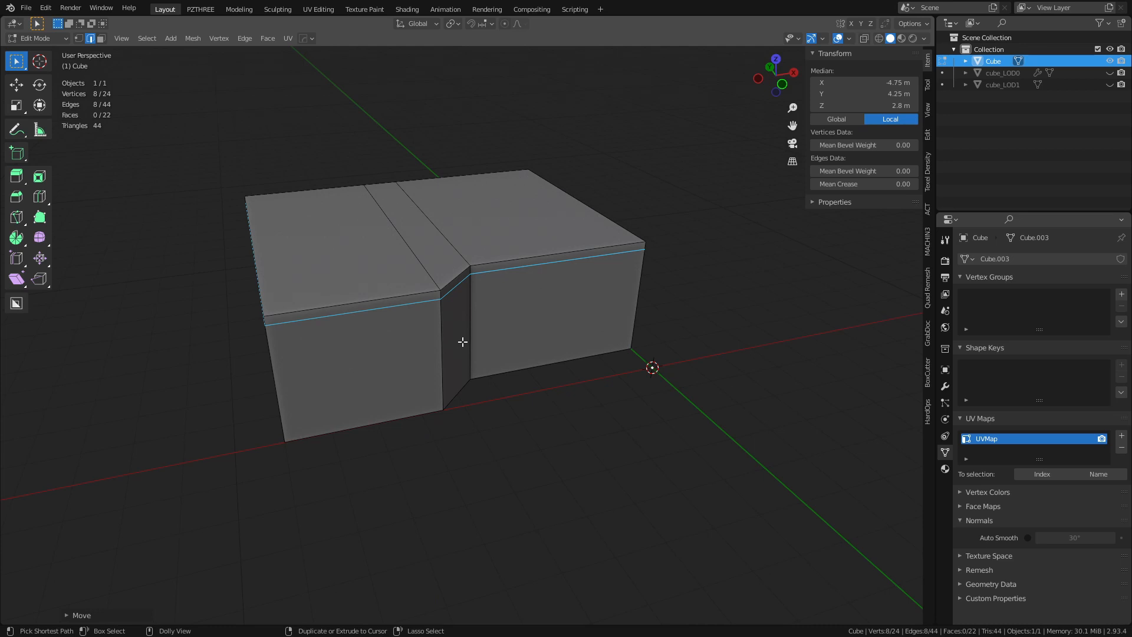
key(g)
key(z)
click(484, 377)
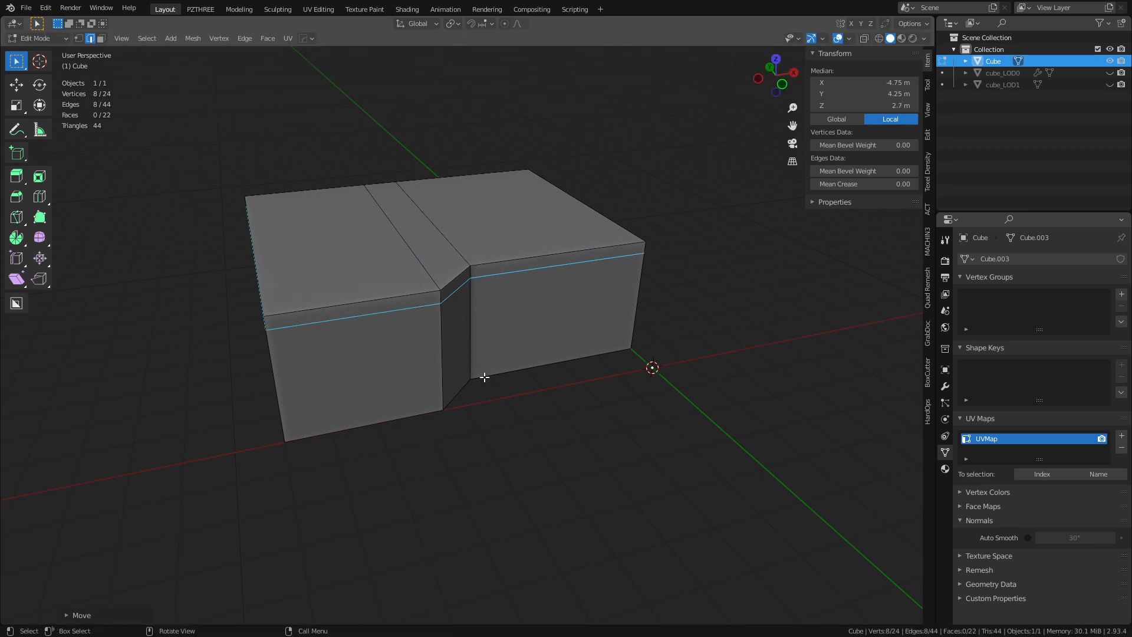
Step: Add another horizontal loop cut around the walls near the base and place it at Z 0.3 m
key(ctrl+r)
click(444, 374)
click(462, 448)
key(g)
key(z)
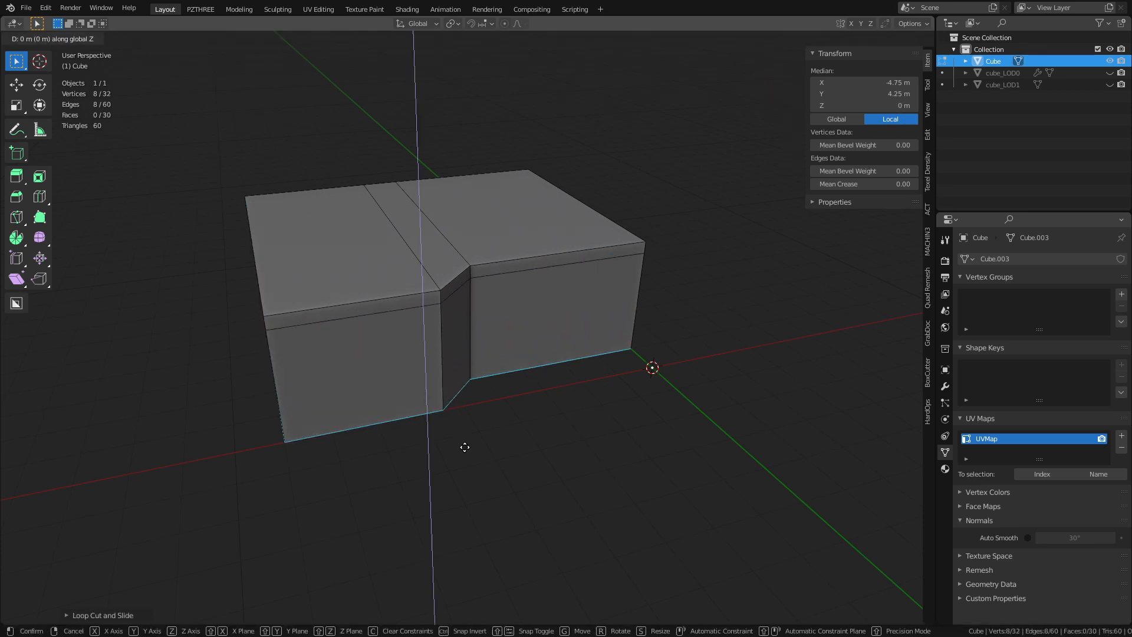
click(458, 357)
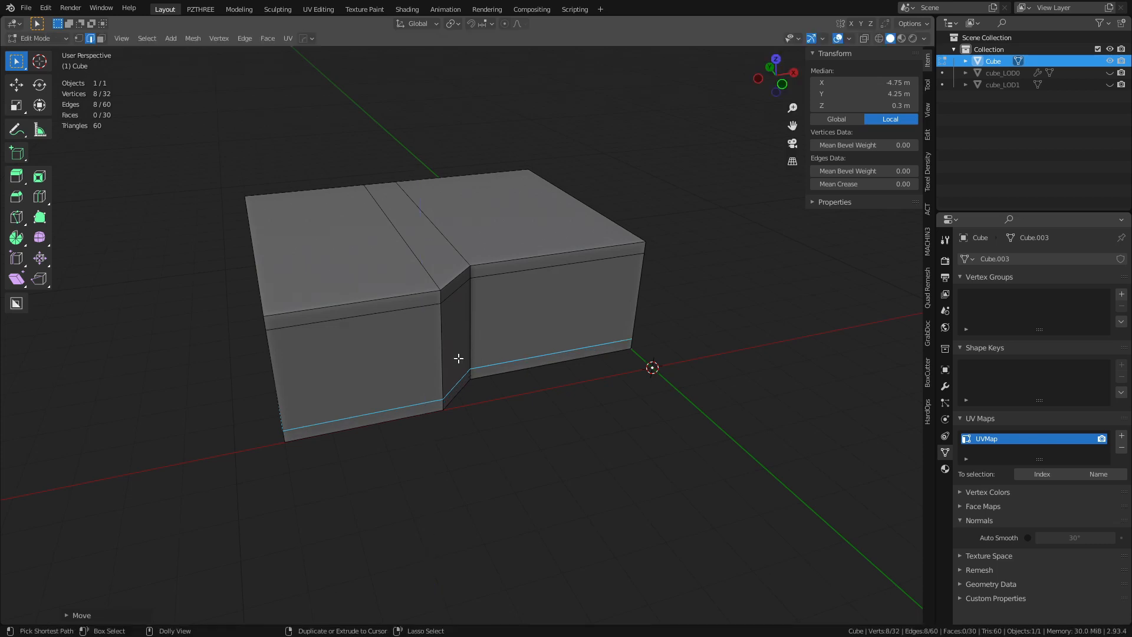
key(alt+a)
click(460, 334)
shift+click(510, 316)
middle_drag(510, 316, 583, 371)
key(alt+e)
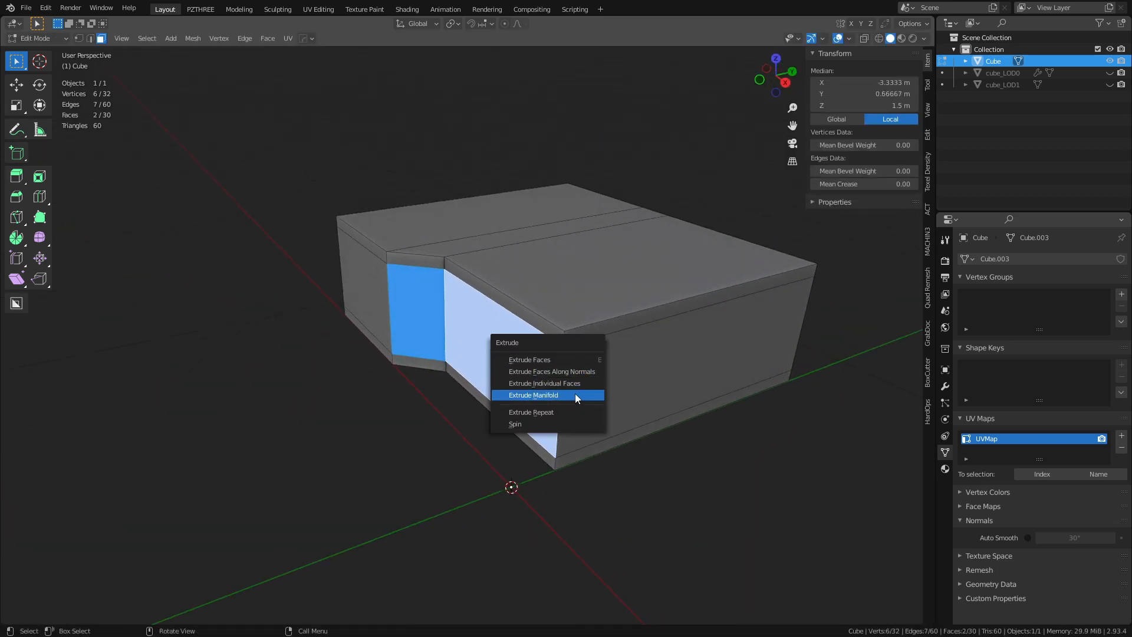
click(576, 395)
click(568, 381)
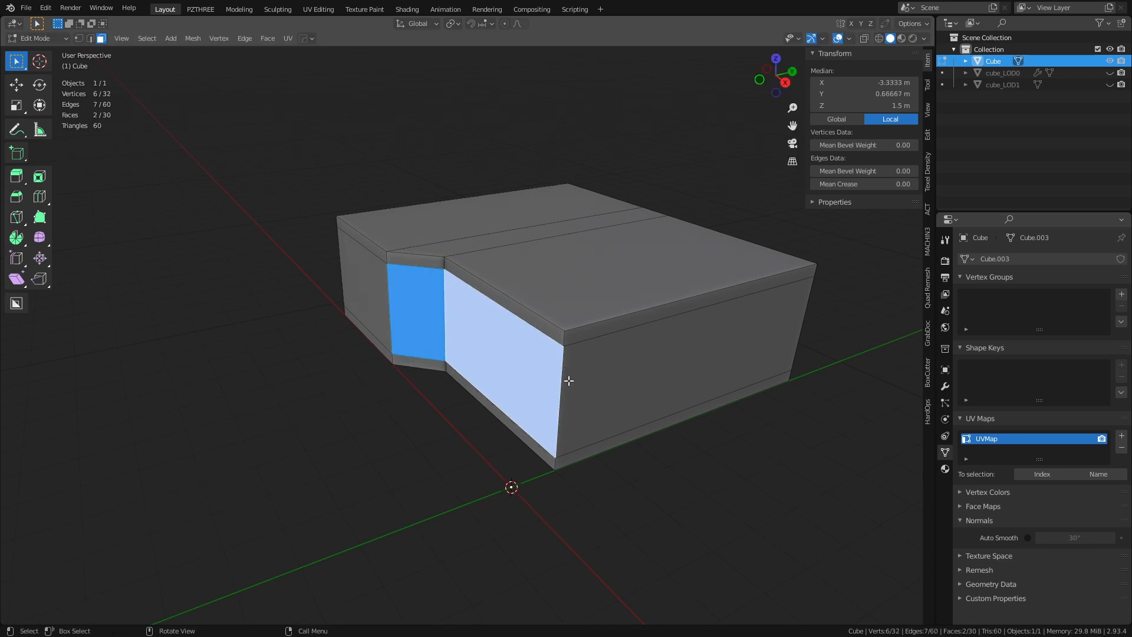
Step: Add a loop cut following the front wall's outline and offset it 0.5 m inward along Y from the front
middle_drag(568, 381, 556, 313)
key(ctrl+r)
click(556, 313)
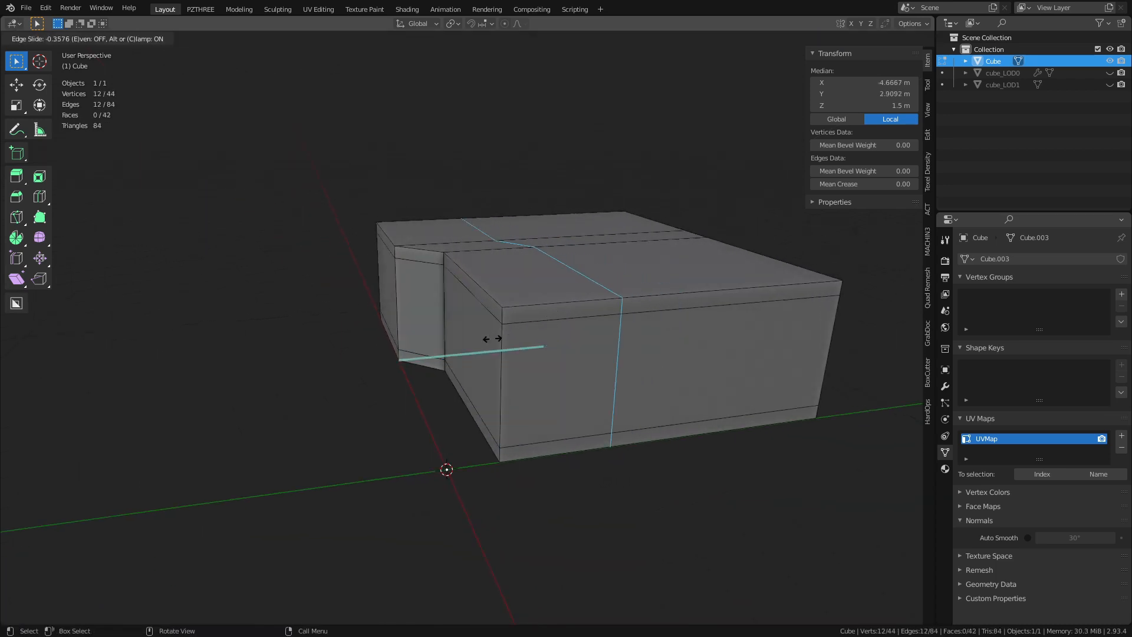
right_click(412, 356)
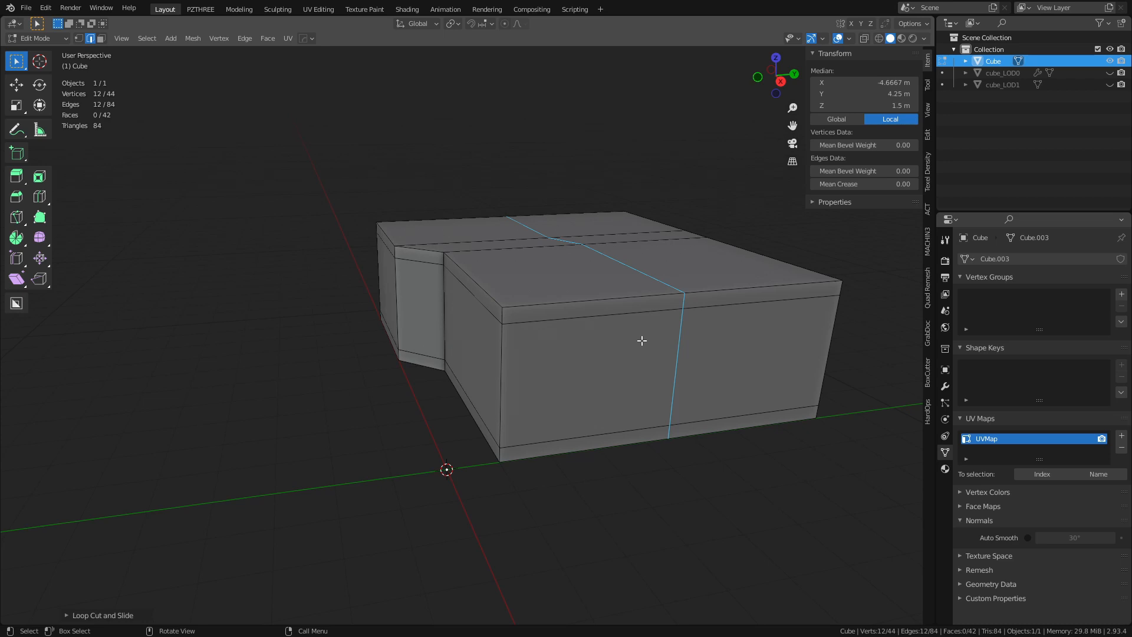
key(g)
key(g)
click(417, 373)
key(g)
key(y)
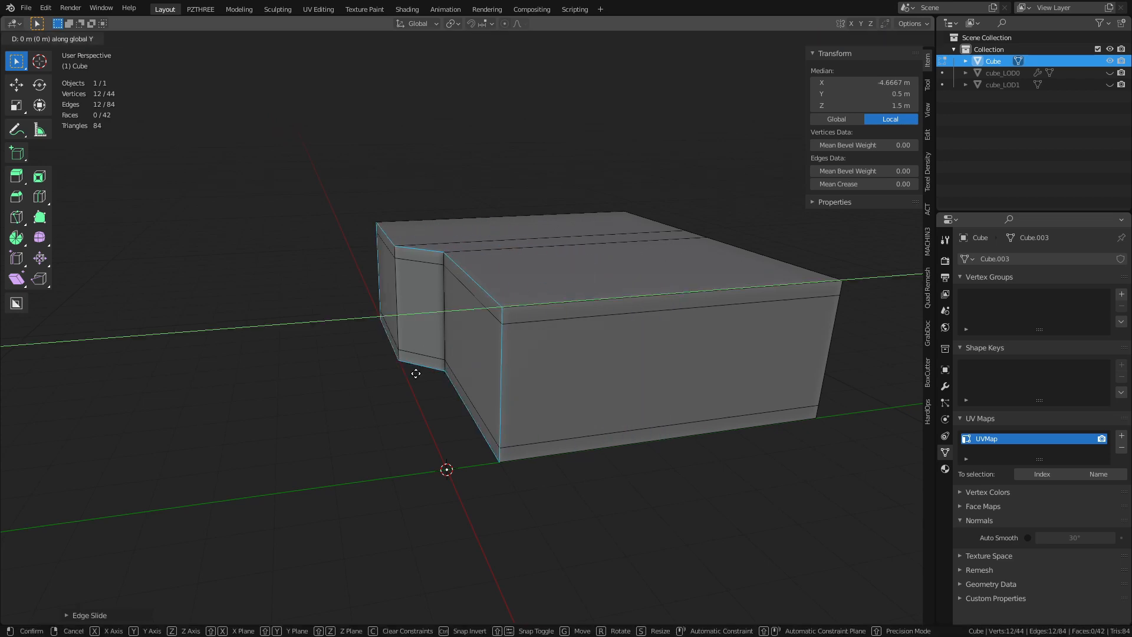
click(532, 369)
Step: Delete the recessed front face, the angled transition face and the narrow strip on the end wall beside them
middle_drag(533, 369, 597, 374)
key(3)
click(599, 374)
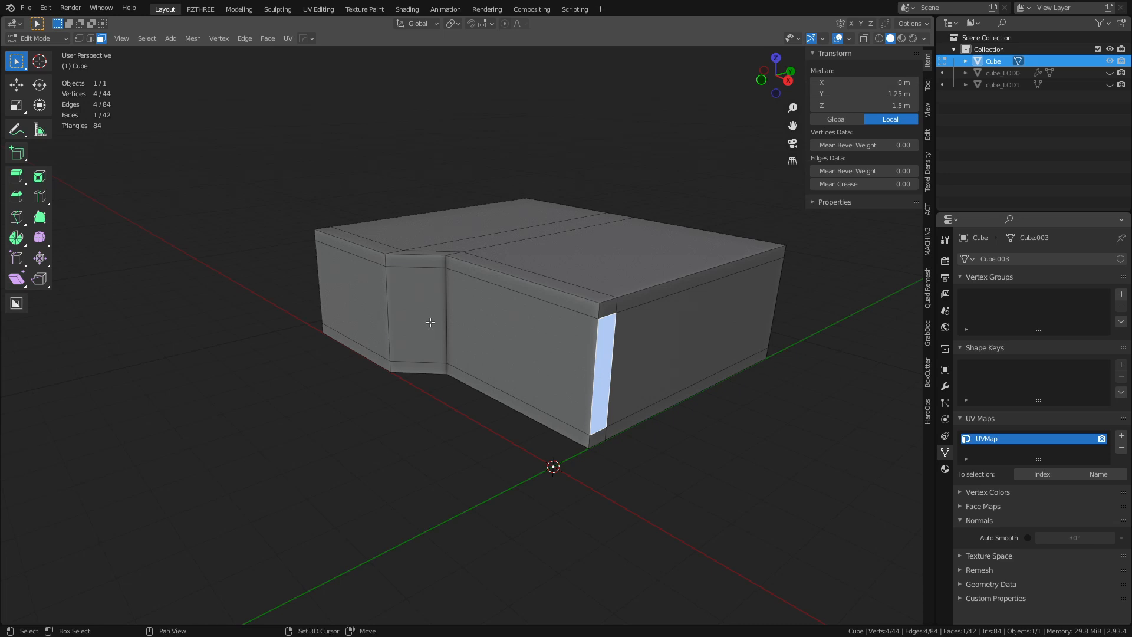
shift+click(430, 323)
shift+click(486, 329)
key(x)
click(487, 330)
Step: Extrude the base's two upper front edges along the opening 0.5 m inward along Y to form a ledge
key(2)
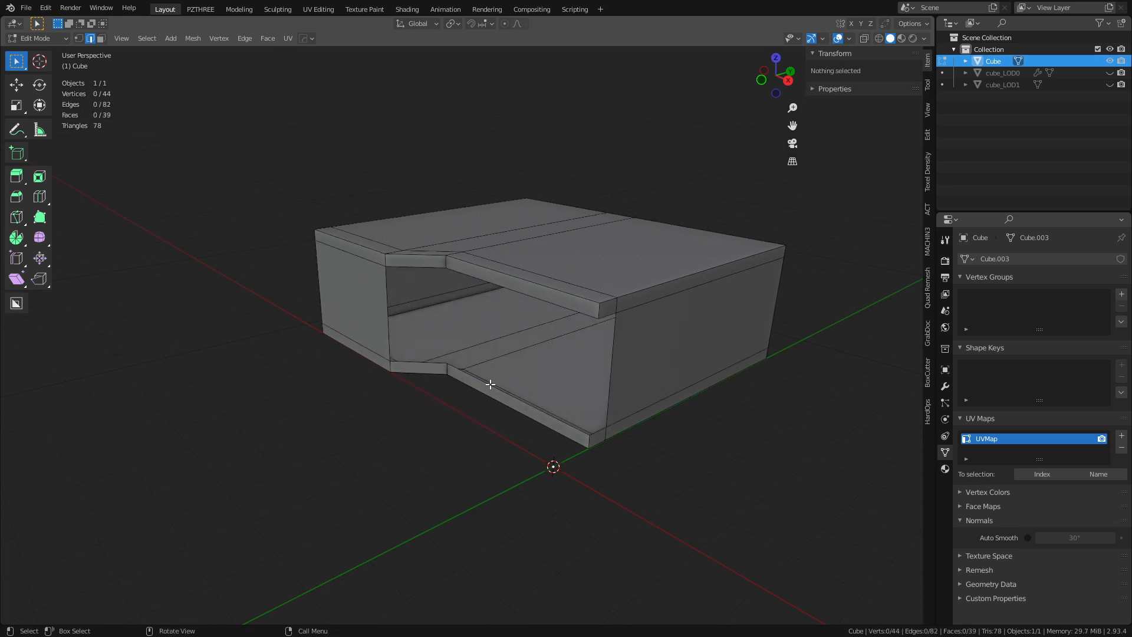
click(490, 384)
shift+click(429, 362)
key(e)
key(y)
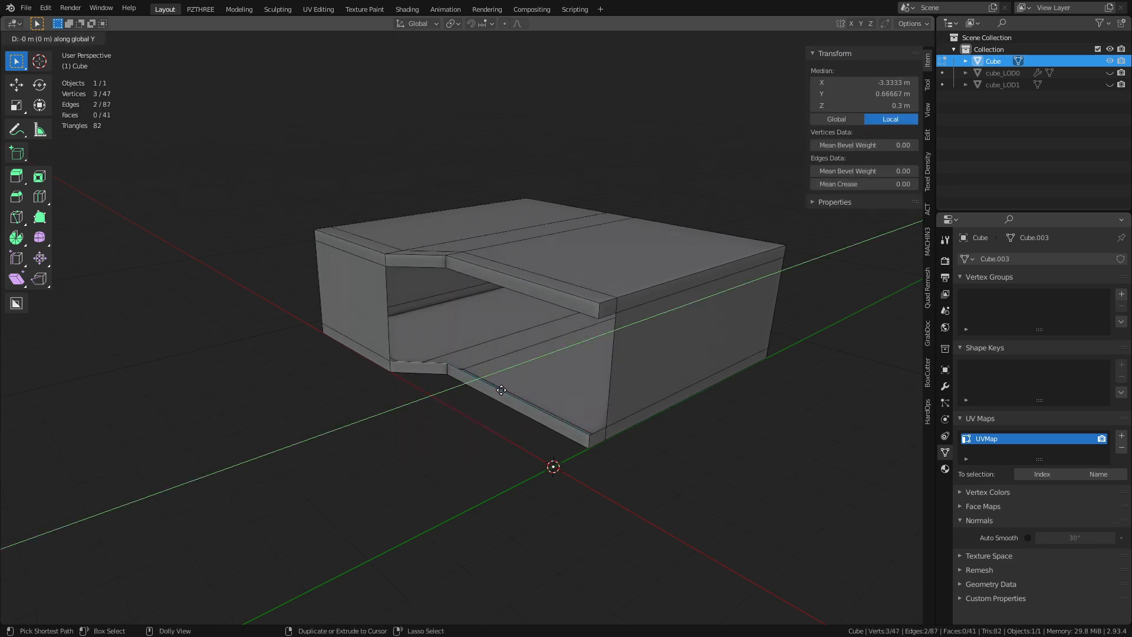
click(652, 320)
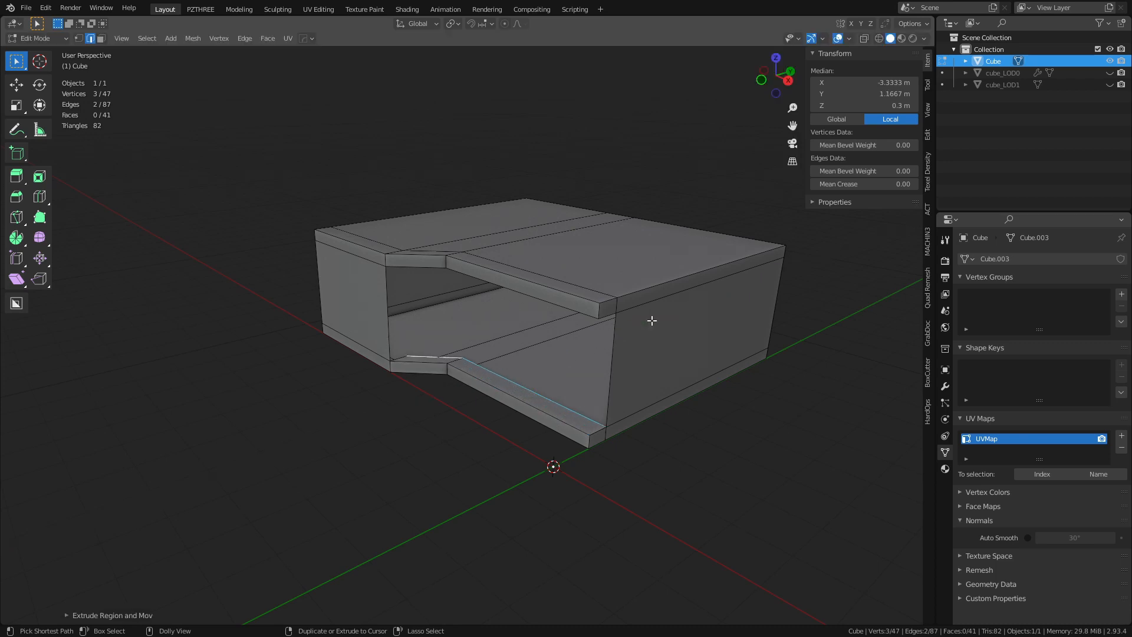
Step: Extrude the ledge's inner edges 2.4 m up along Z to Z 2.7 m, forming the set-back wall
middle_drag(531, 370, 543, 450)
key(e)
key(z)
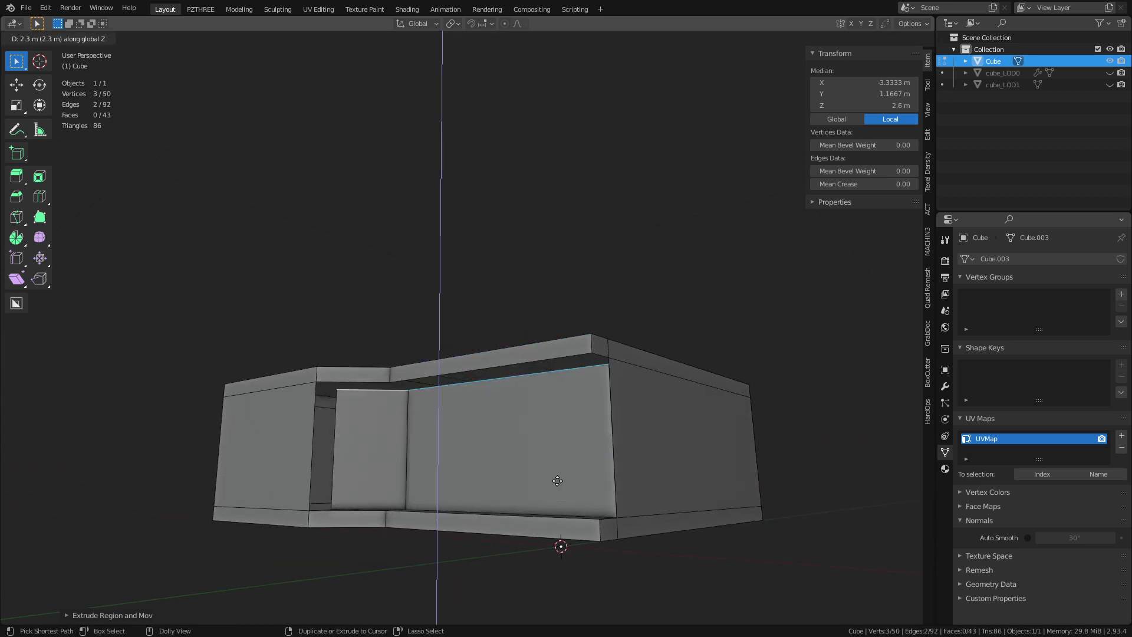
click(556, 463)
click(485, 25)
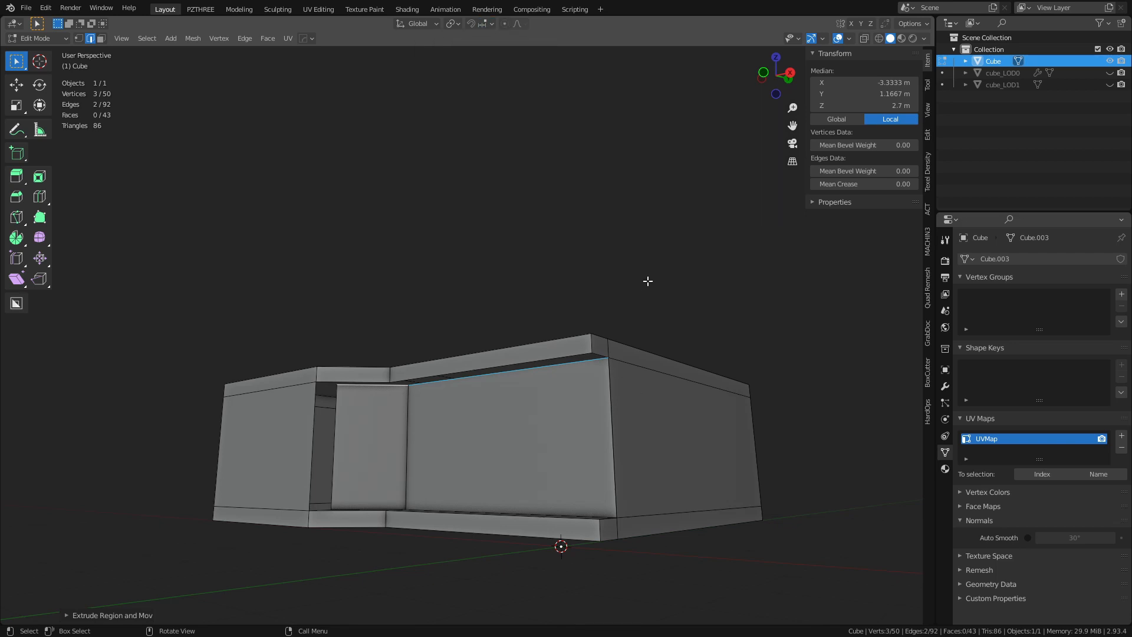
Step: Fill the vertical gap between the protruding block and the set-back angled wall with a face
alt+middle_drag(571, 370, 513, 417)
scroll(580, 429, up, 3)
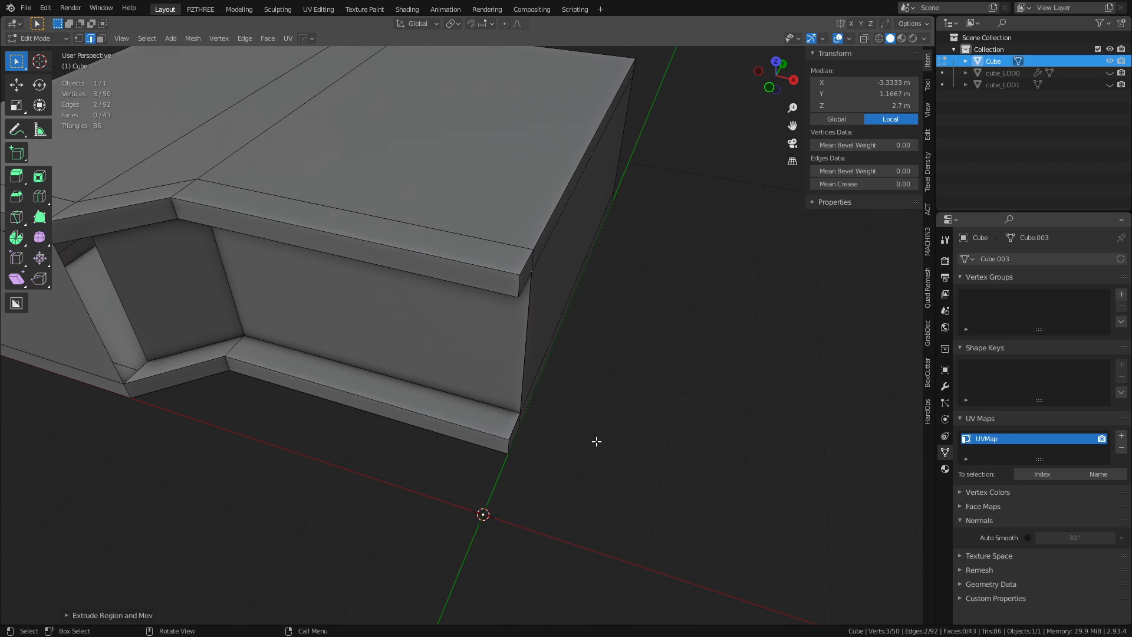
scroll(502, 411, down, 2)
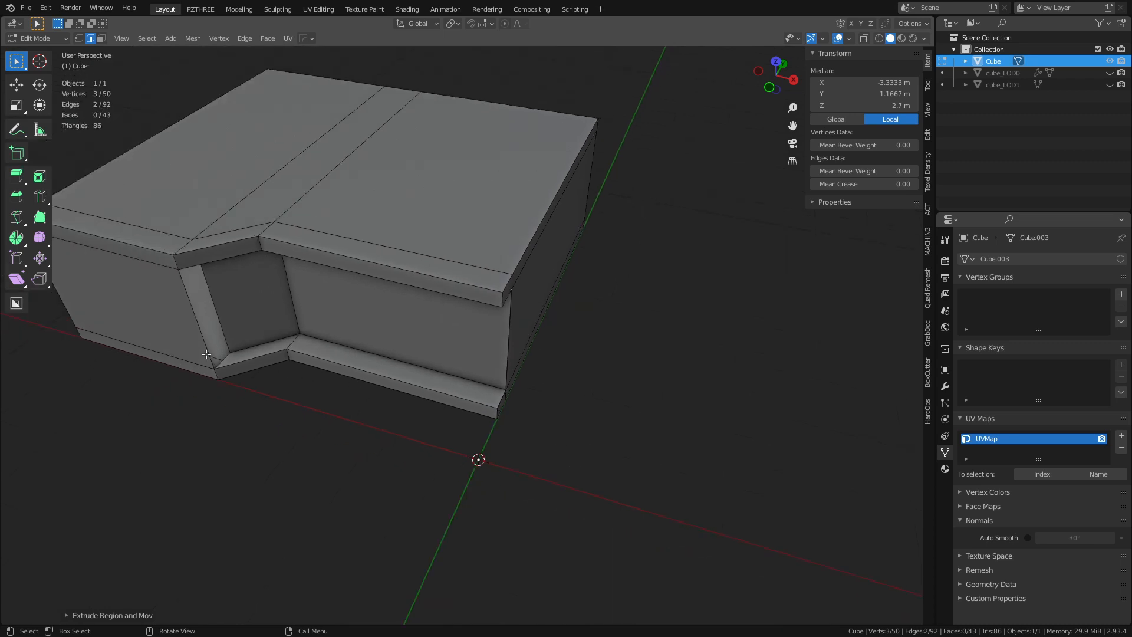
middle_drag(206, 353, 309, 420)
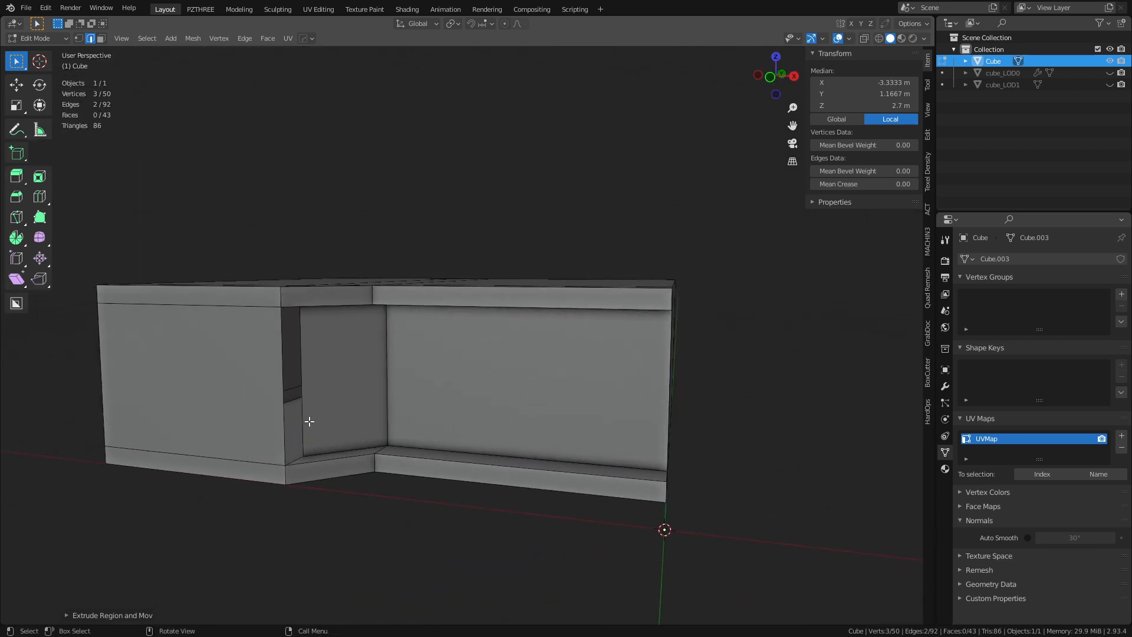
shift+click(302, 413)
key(f)
Step: Fill the straight and angled gaps beneath the roof overhang with faces, and return to Object Mode with nothing selected
middle_drag(442, 422, 463, 373)
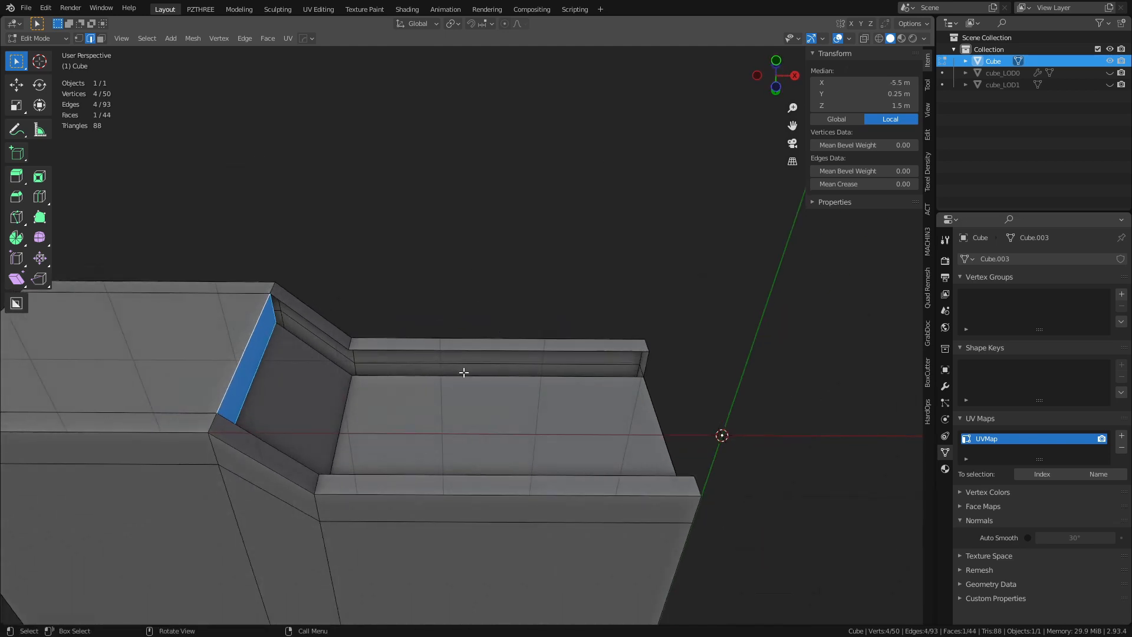
click(463, 375)
shift+click(466, 354)
key(f)
click(314, 353)
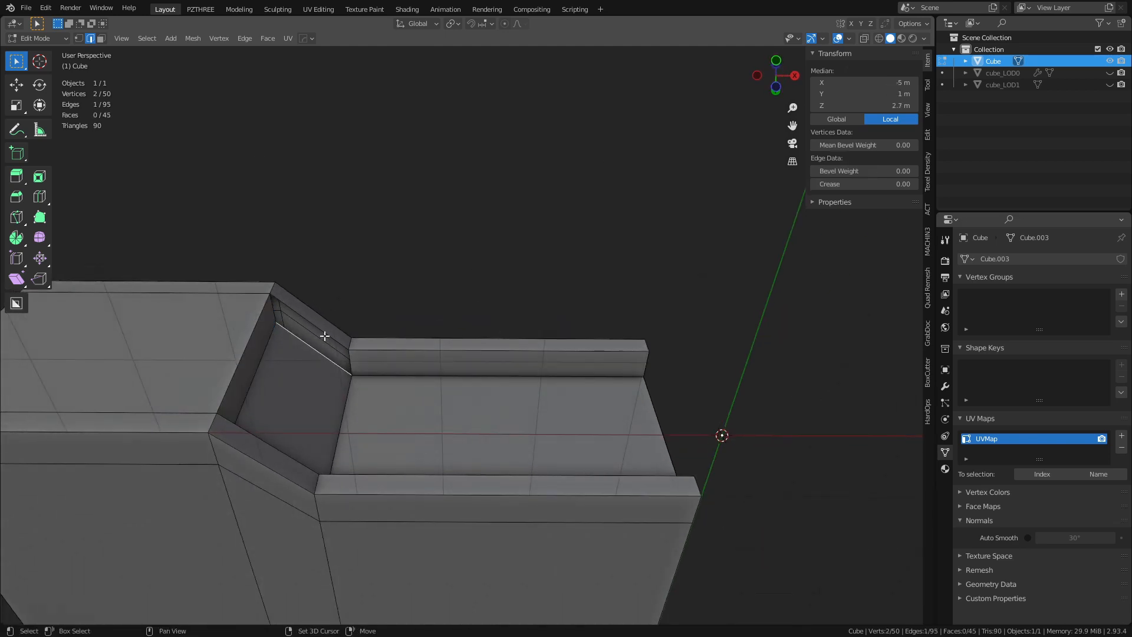
shift+click(324, 336)
key(f)
middle_drag(553, 404, 526, 441)
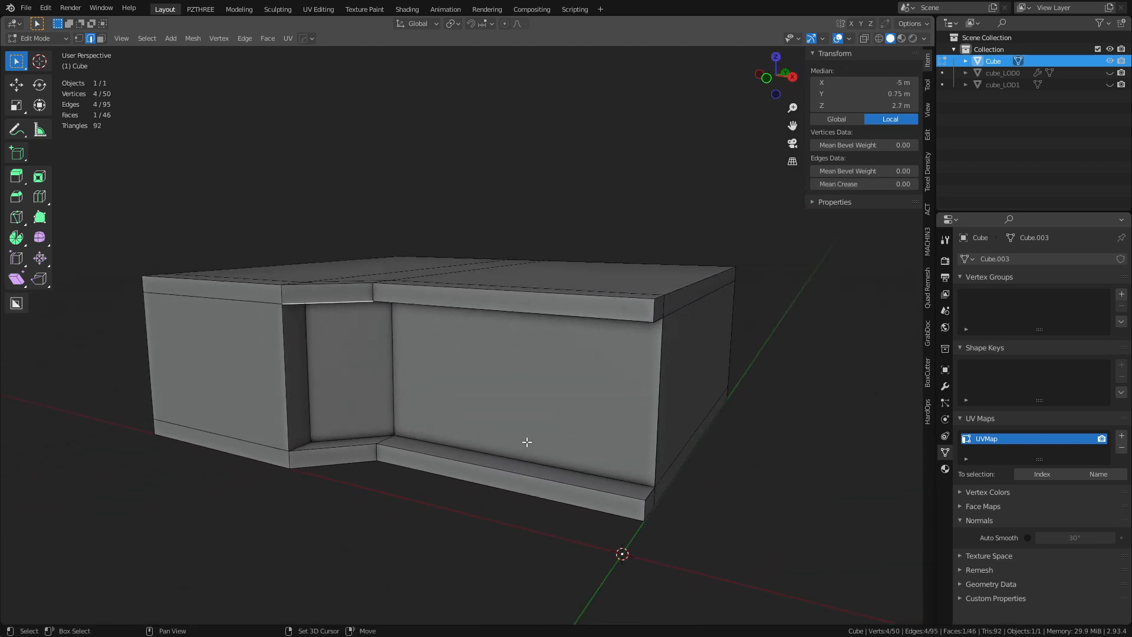
key(ctrl+Tab)
click(557, 440)
click(436, 526)
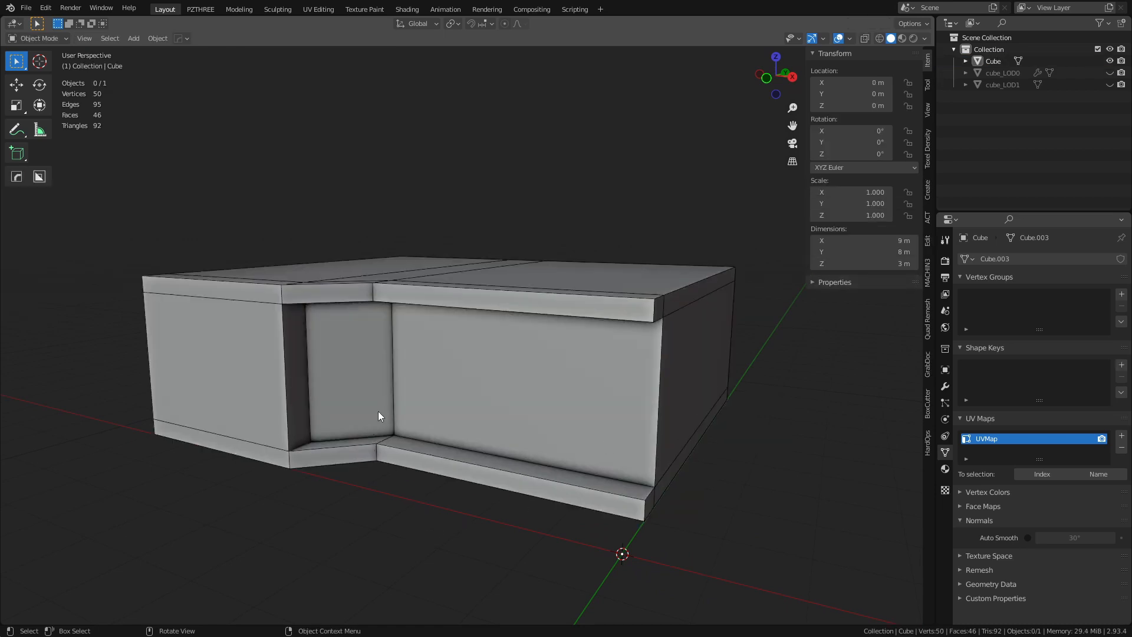
Step: Duplicate the protruding and recessed front wall faces in place and separate the copies into a new object
click(378, 415)
key(ctrl+Tab)
click(401, 411)
key(3)
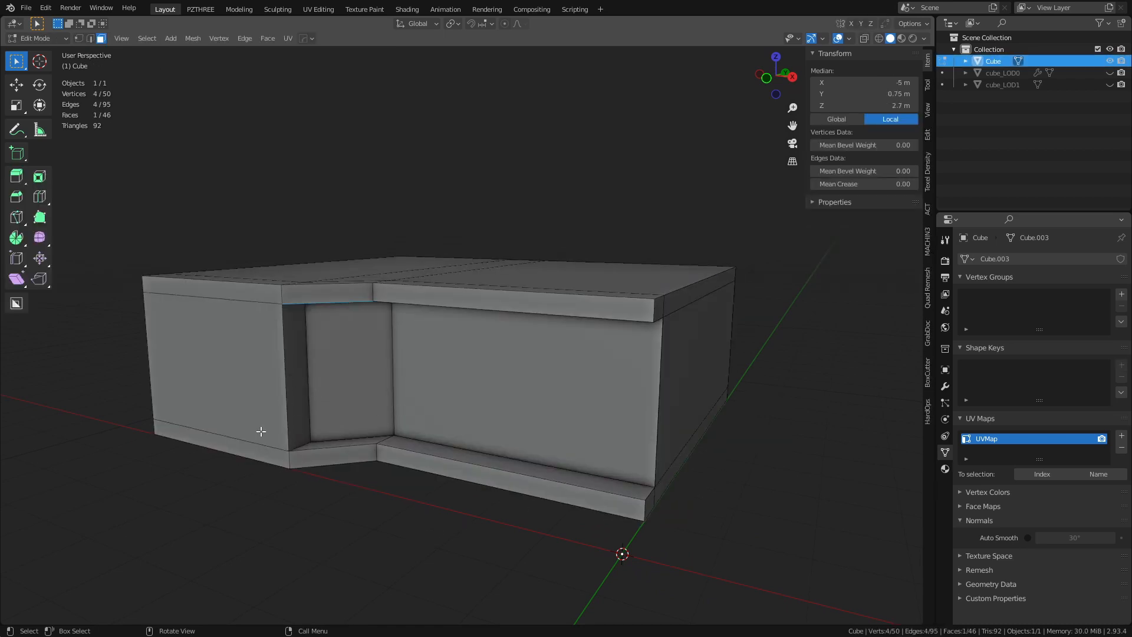
click(234, 397)
key(shift+d)
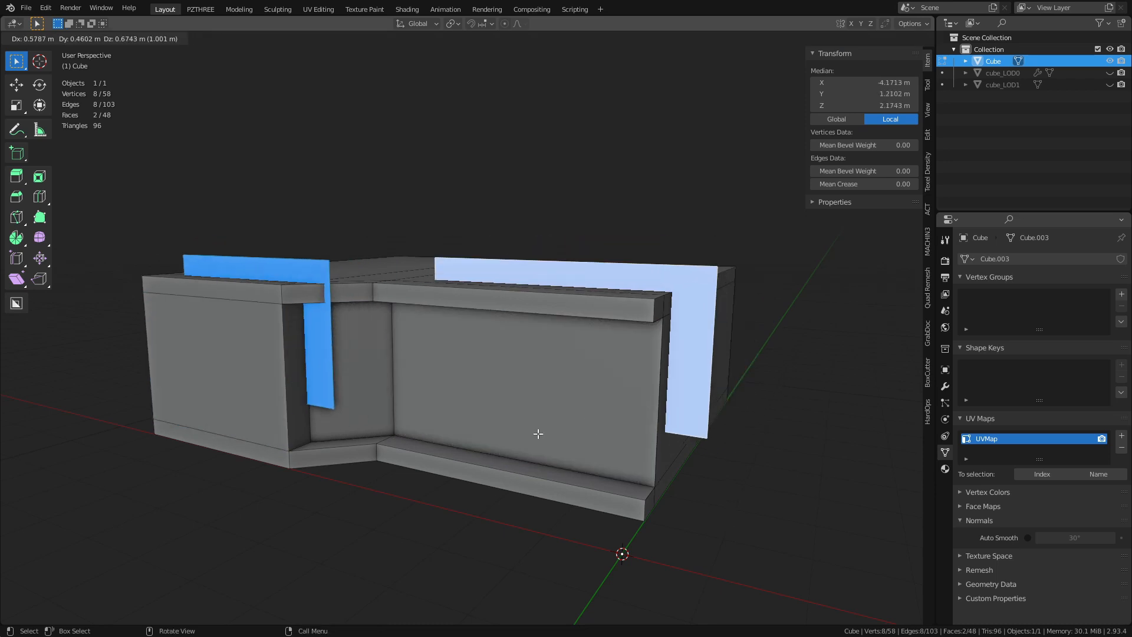
right_click(538, 434)
key(p)
click(538, 433)
key(ctrl+Tab)
click(441, 433)
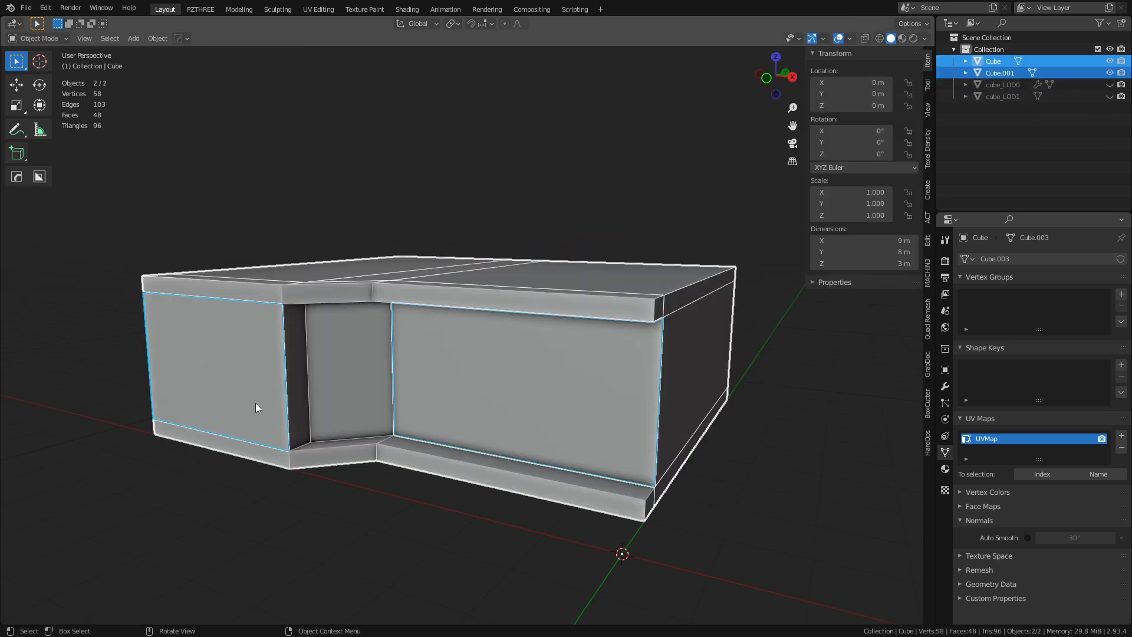
Step: Select the separated wall-face object and enter its Edit Mode
click(256, 402)
key(ctrl+Tab)
click(289, 395)
key(2)
click(291, 393)
key(g)
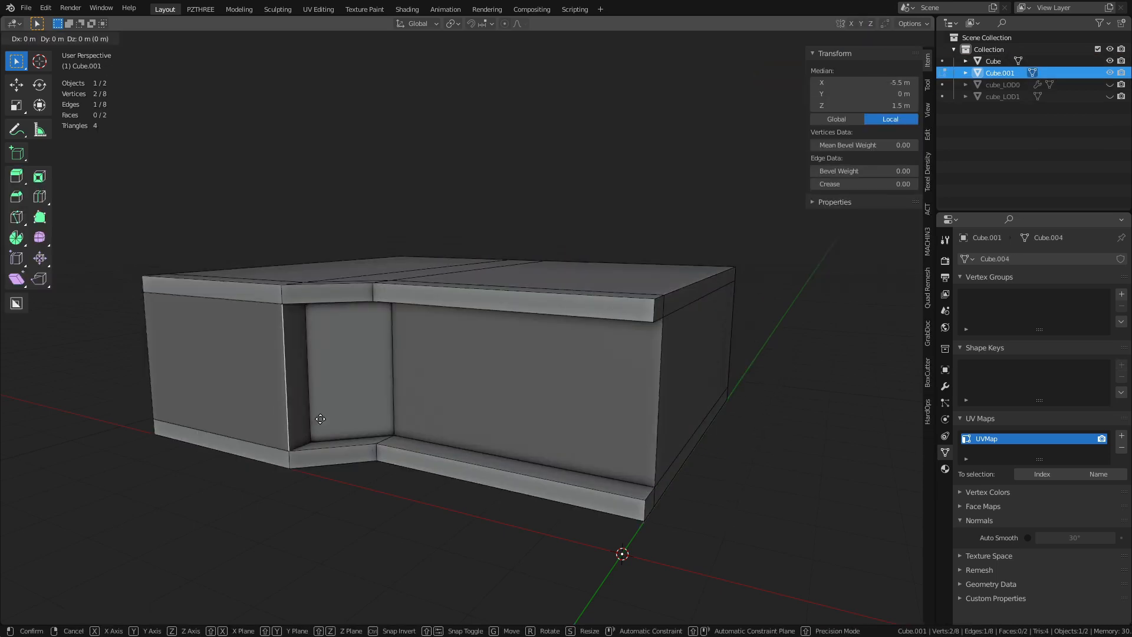
key(y)
right_click(319, 419)
key(a)
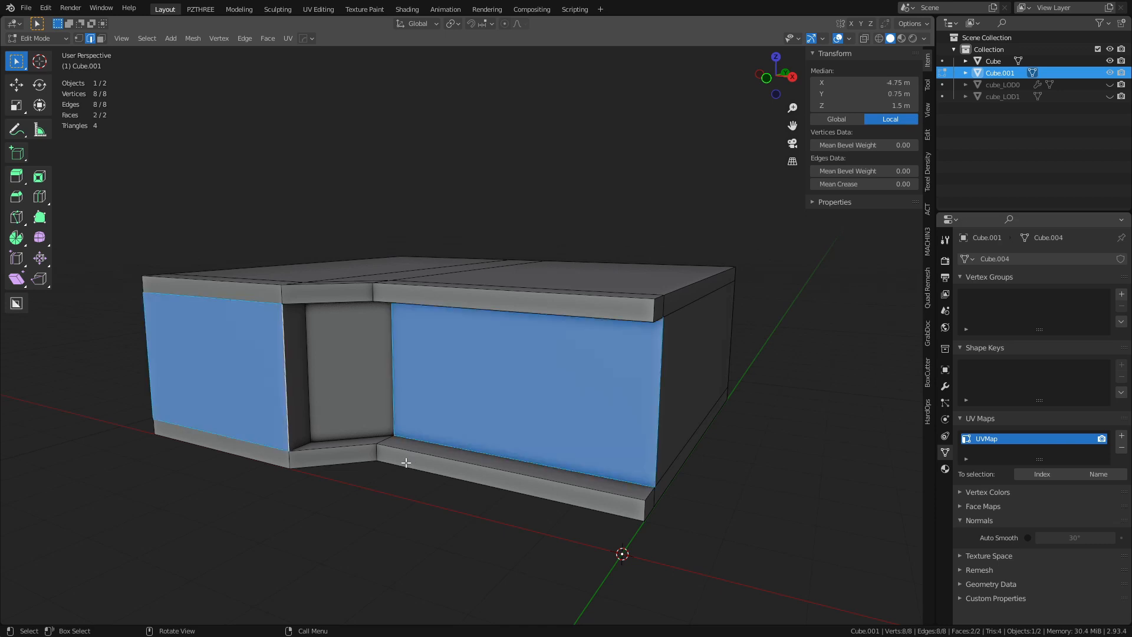
key(alt+a)
Step: Scale the protruding wall's duplicated face to about a third of its width and 60% of its height as a window
key(3)
click(237, 390)
key(s)
key(y)
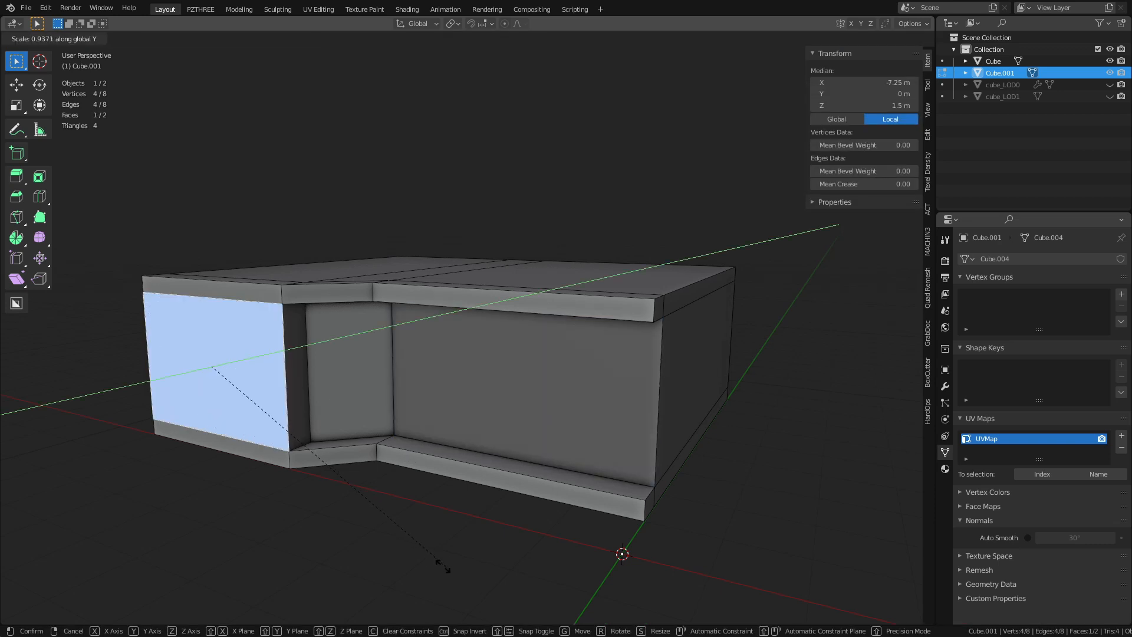
click(281, 458)
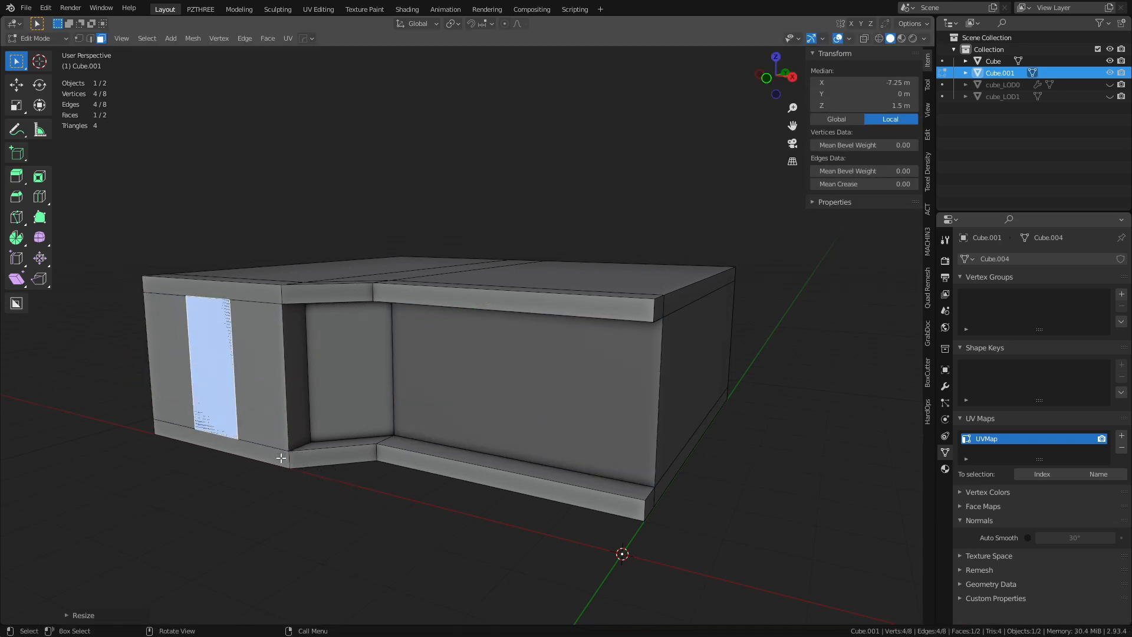
key(s)
key(z)
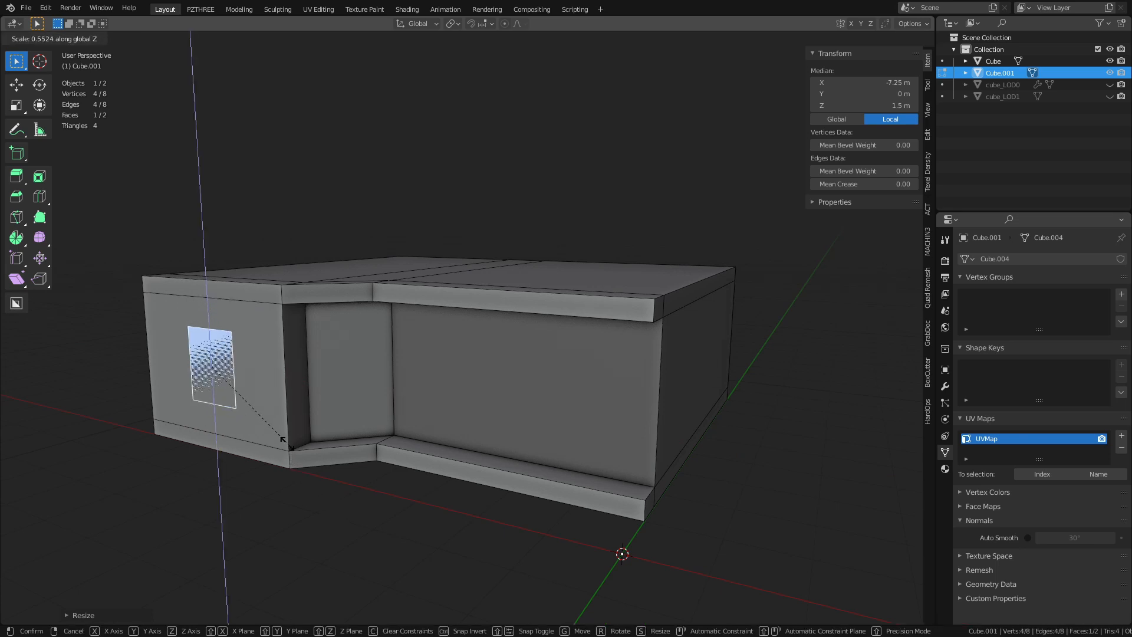
click(289, 393)
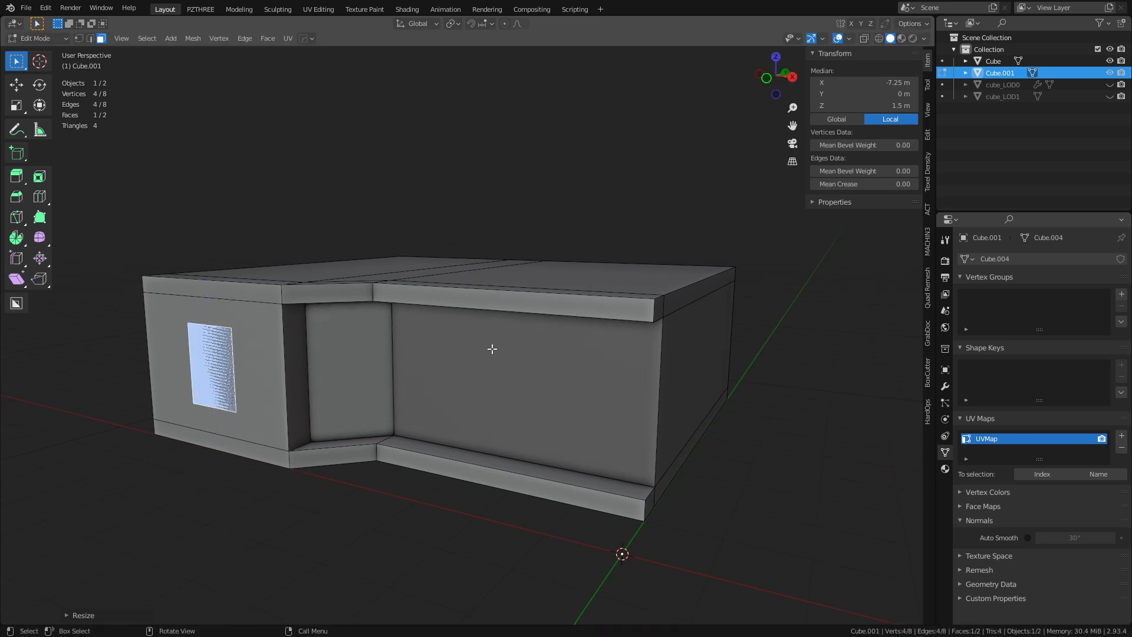
Step: Extrude the window face about 0.06 m outward along its normal and return to Object Mode
key(alt+e)
click(289, 394)
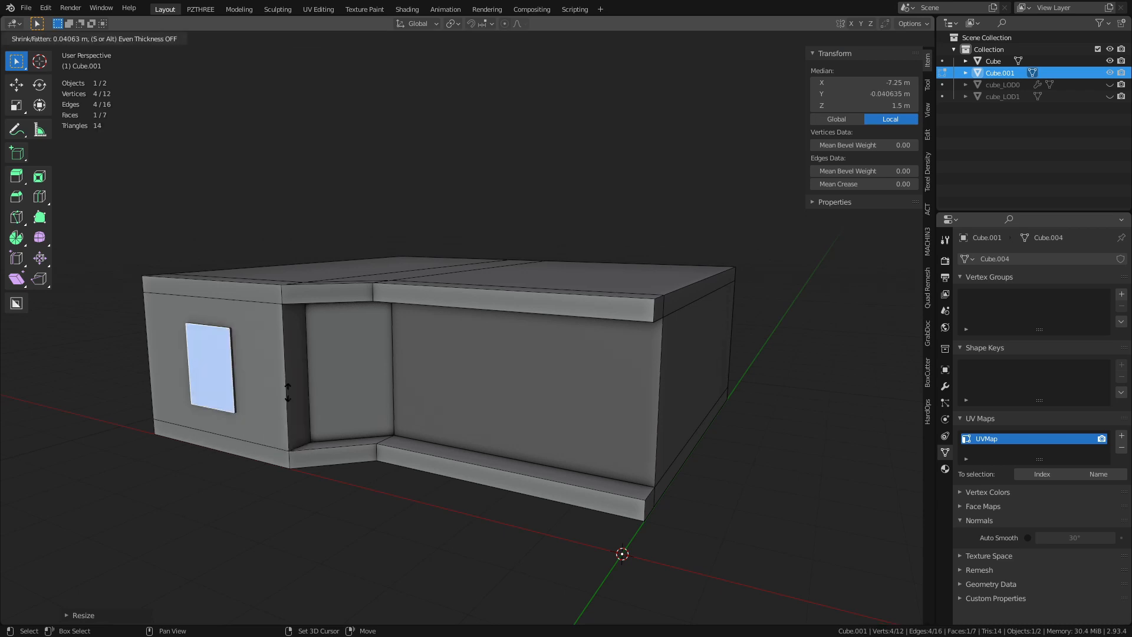
click(287, 391)
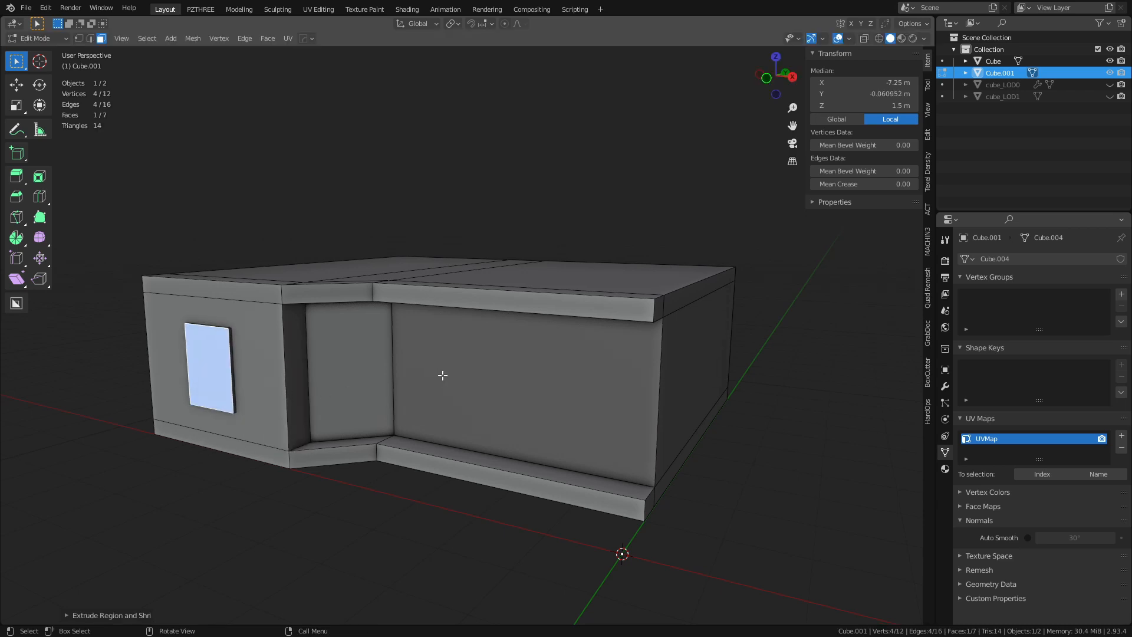
key(ctrl+Tab)
click(378, 380)
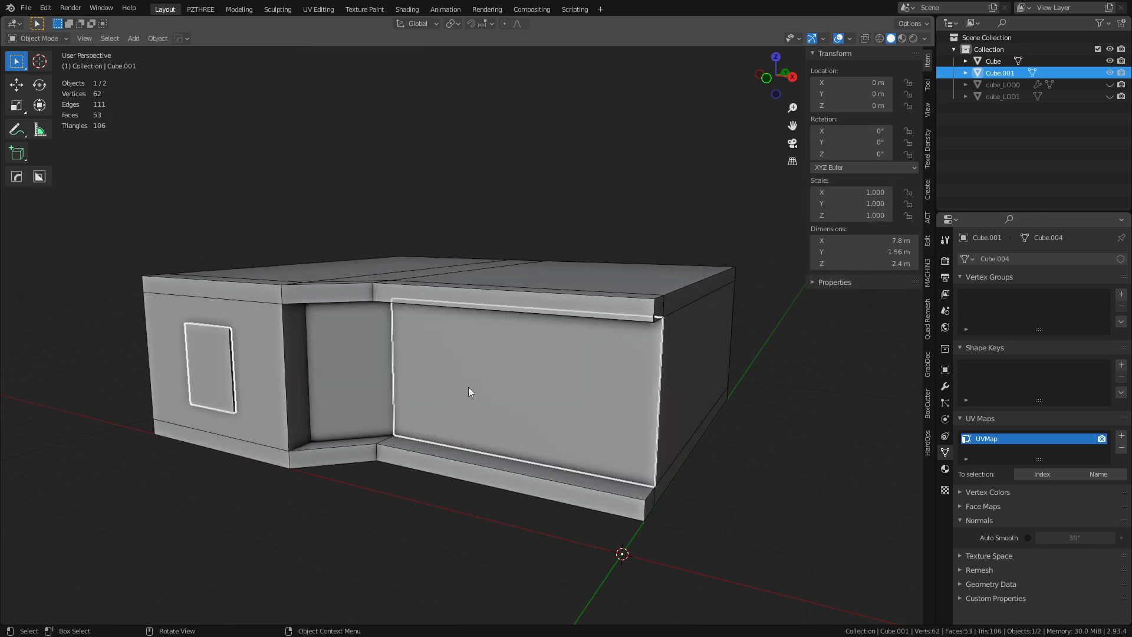
Step: Scale the duplicated face on the recessed wall along X to about 20% of its width as a door panel
click(469, 387)
click(468, 387)
key(ctrl+Tab)
click(513, 386)
click(504, 385)
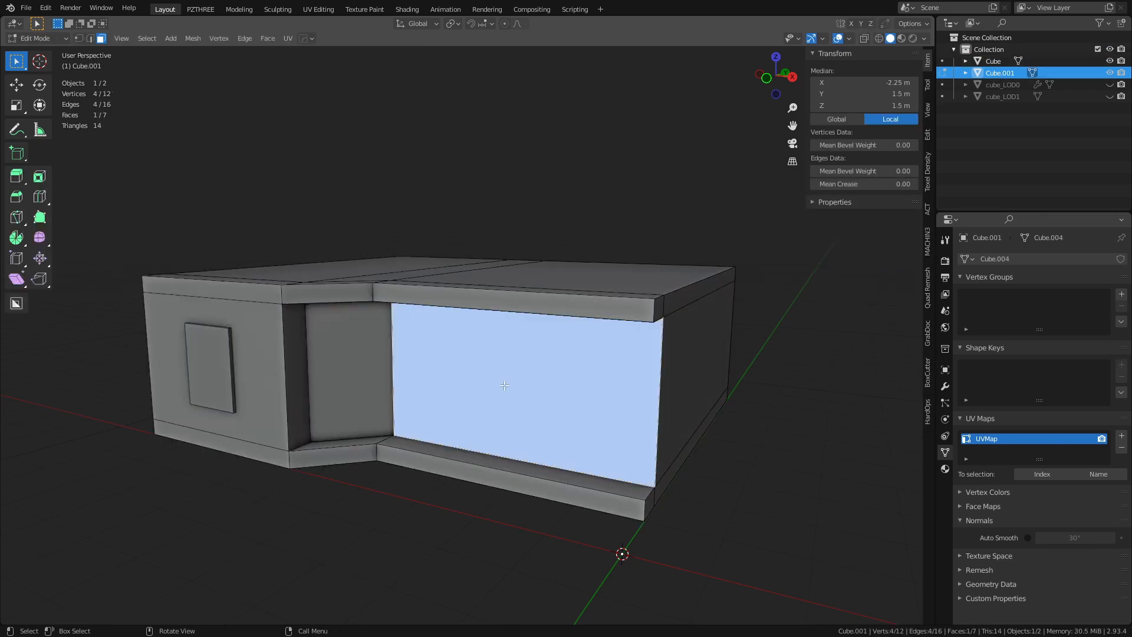
key(s)
key(x)
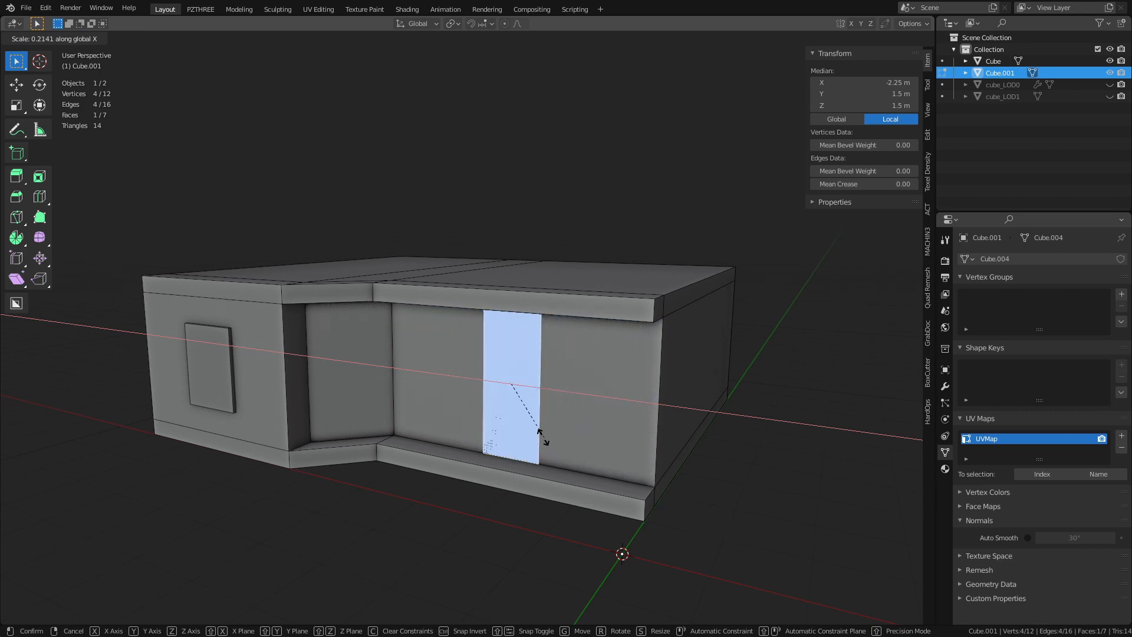
click(551, 453)
Step: Try to scale the door panel along Y by about 0.7 and leave Edit Mode
key(s)
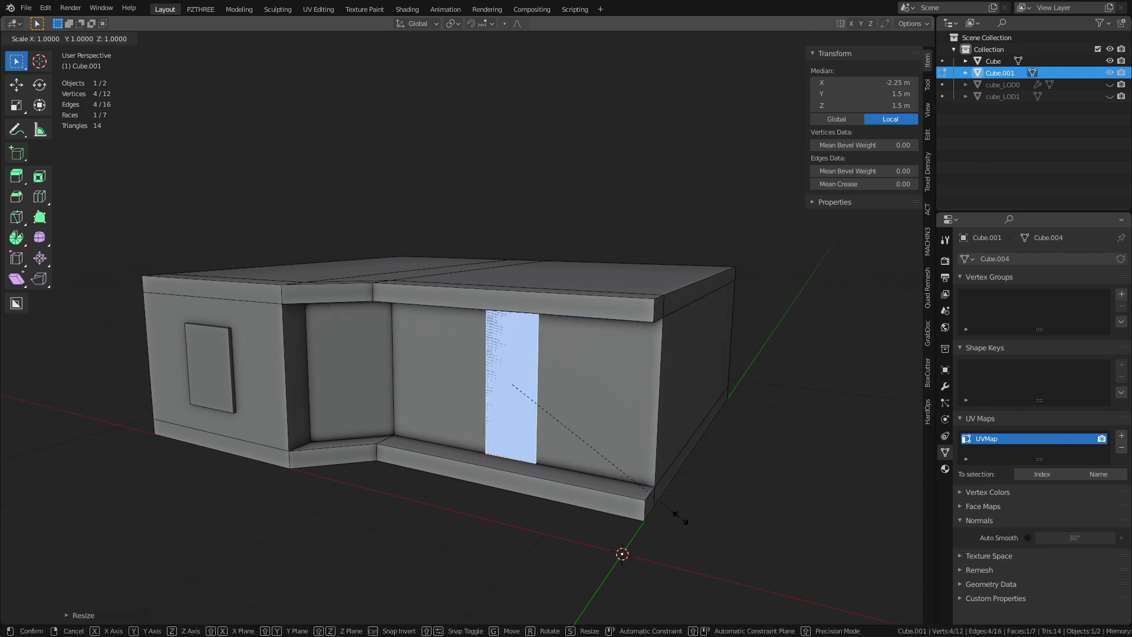
key(y)
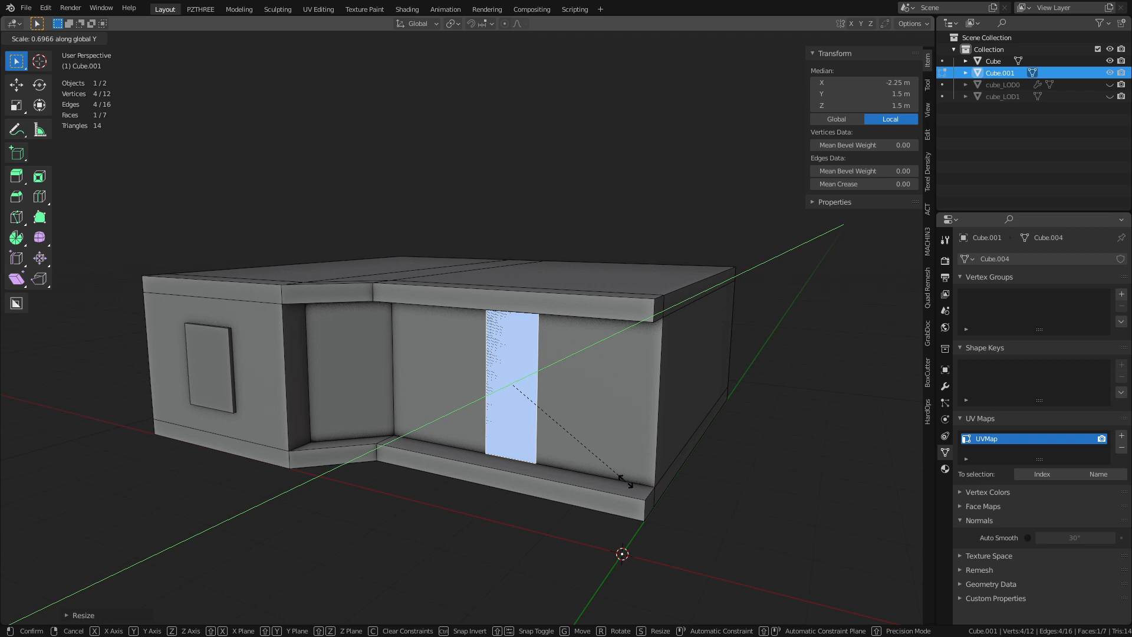
click(626, 480)
key(ctrl+Tab)
click(601, 526)
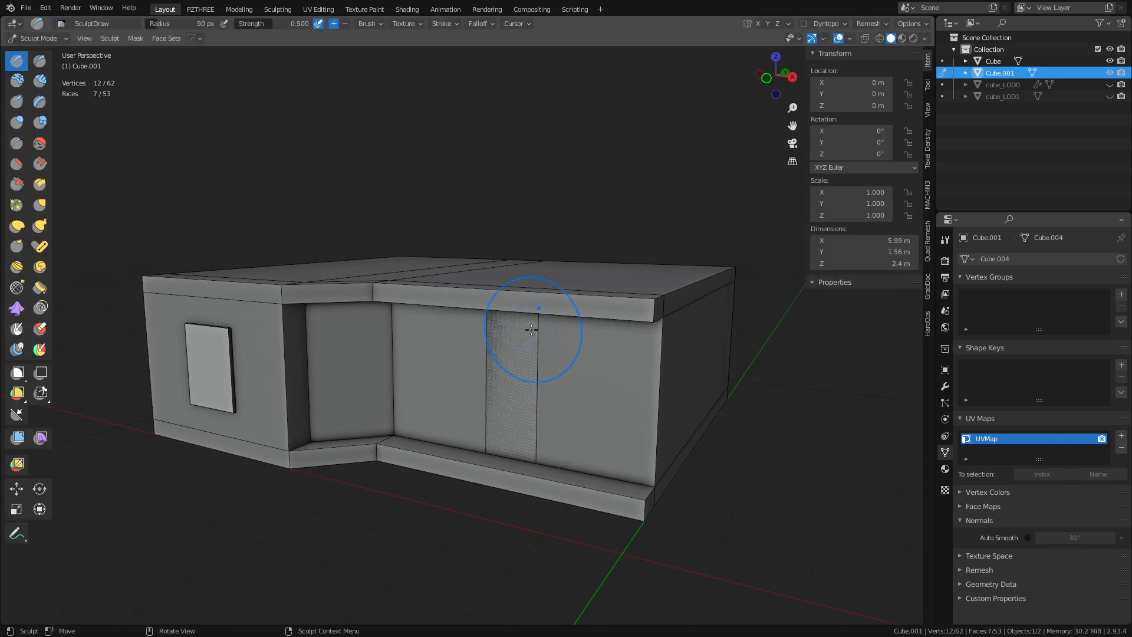
Step: Return to Edit Mode and lower the door panel's top edge about 0.6 m along global Z
key(ctrl+Tab)
click(533, 329)
click(528, 335)
key(g)
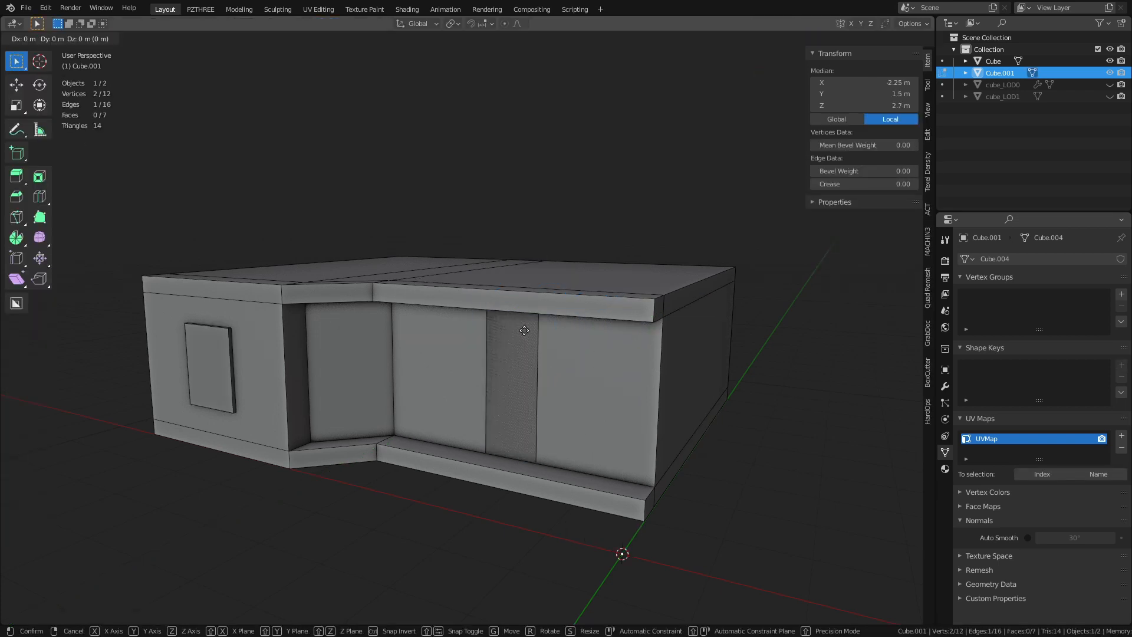
key(z)
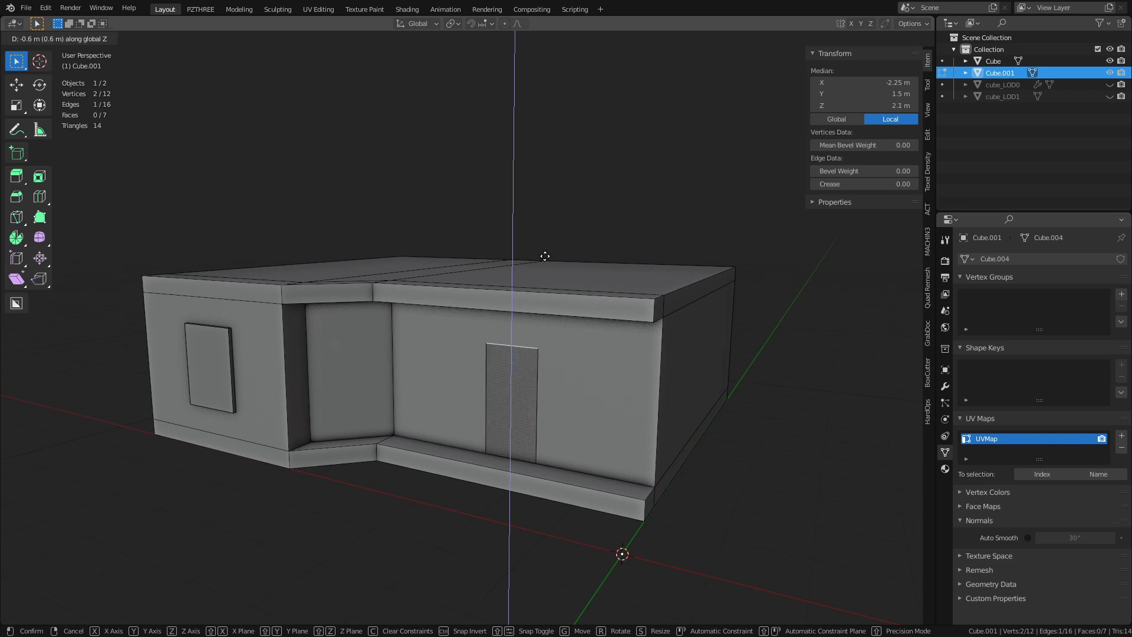
click(544, 274)
Step: Extrude the door face about 0.1 m outward along its normal and return to Object Mode
click(515, 432)
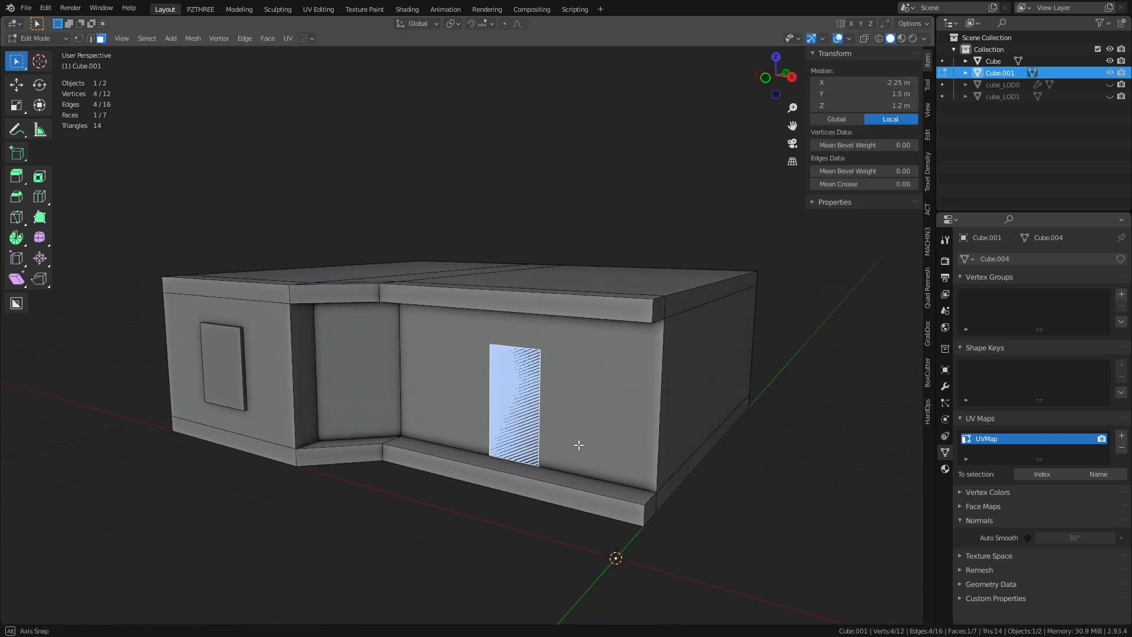
middle_drag(579, 450, 553, 440)
key(e)
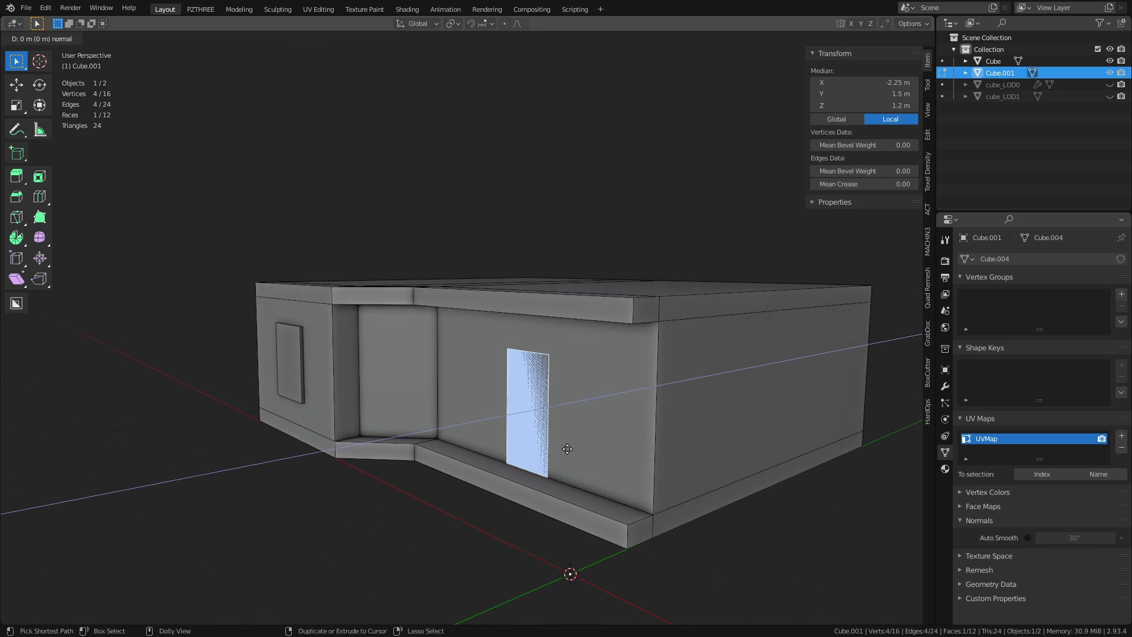
click(507, 454)
key(Tab)
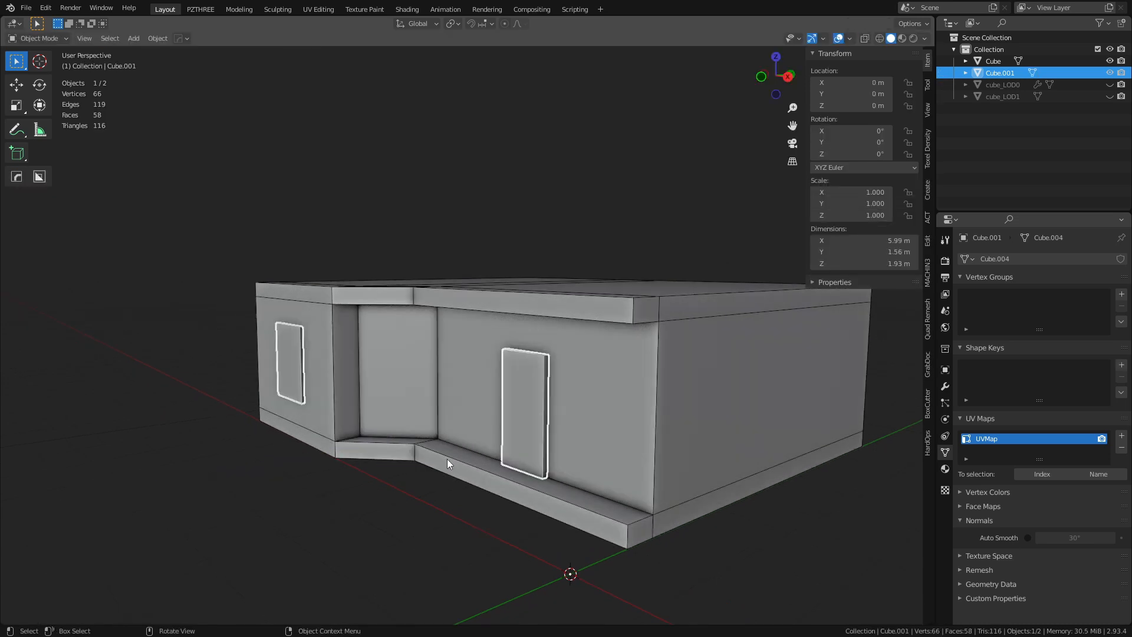
click(442, 456)
click(386, 489)
middle_drag(395, 503, 449, 508)
middle_drag(463, 445, 488, 437)
middle_drag(512, 331, 567, 379)
click(455, 373)
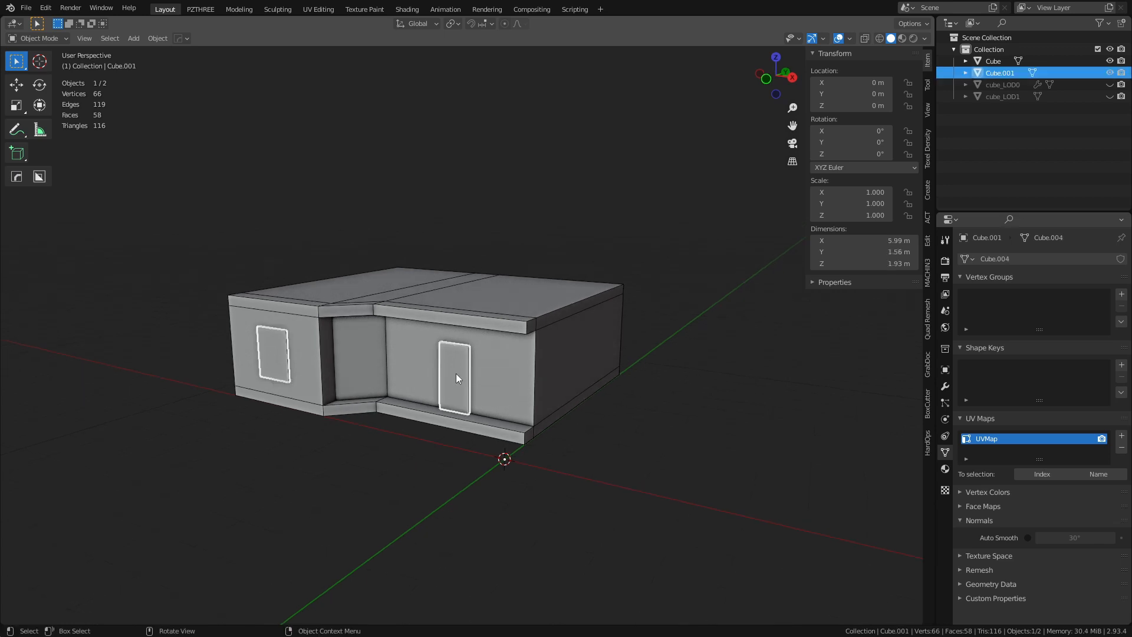
click(496, 408)
key(ctrl+Tab)
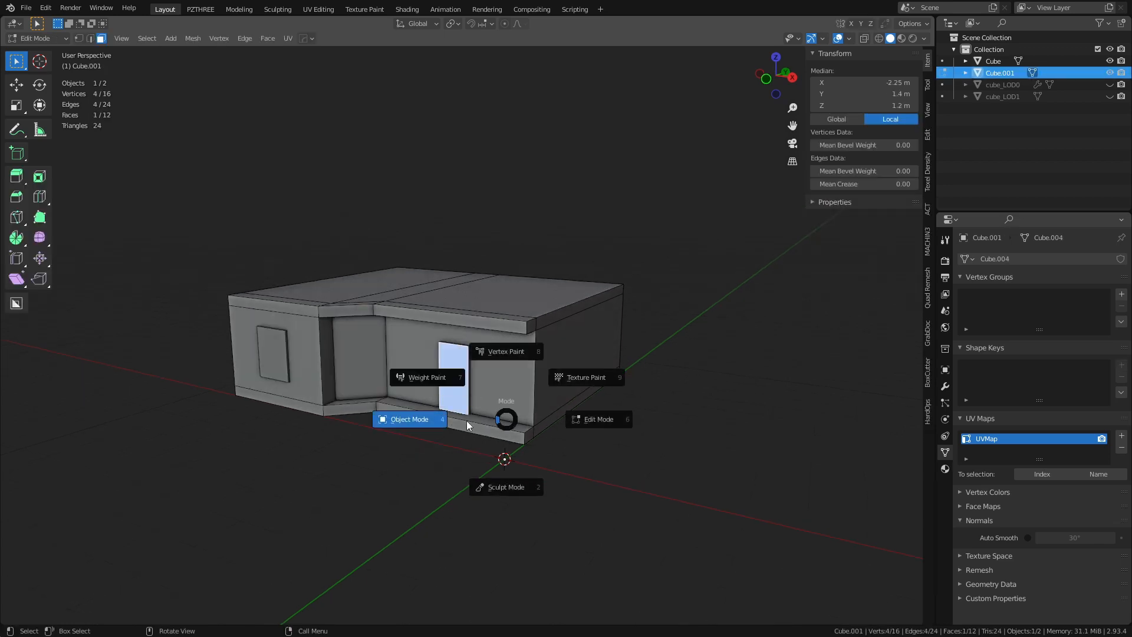
click(465, 420)
click(455, 380)
key(ctrl+Tab)
key(Escape)
Step: Separate the door's linked geometry from the combined window and door mesh into its own object, and return to Object Mode
click(454, 381)
key(ctrl+Tab)
click(472, 385)
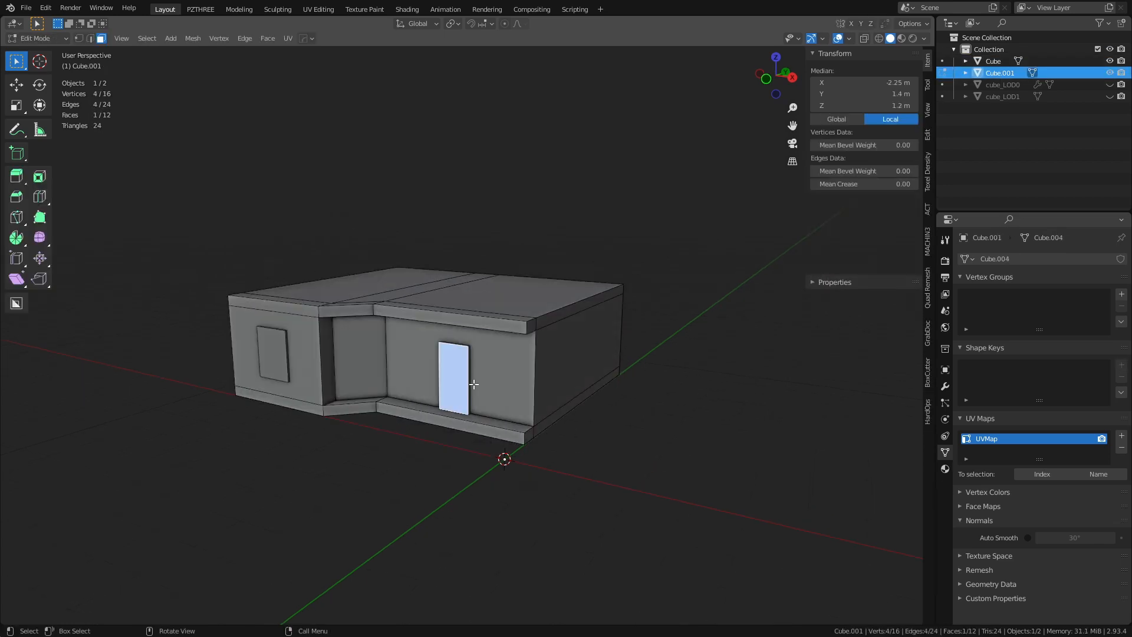
click(435, 475)
key(l)
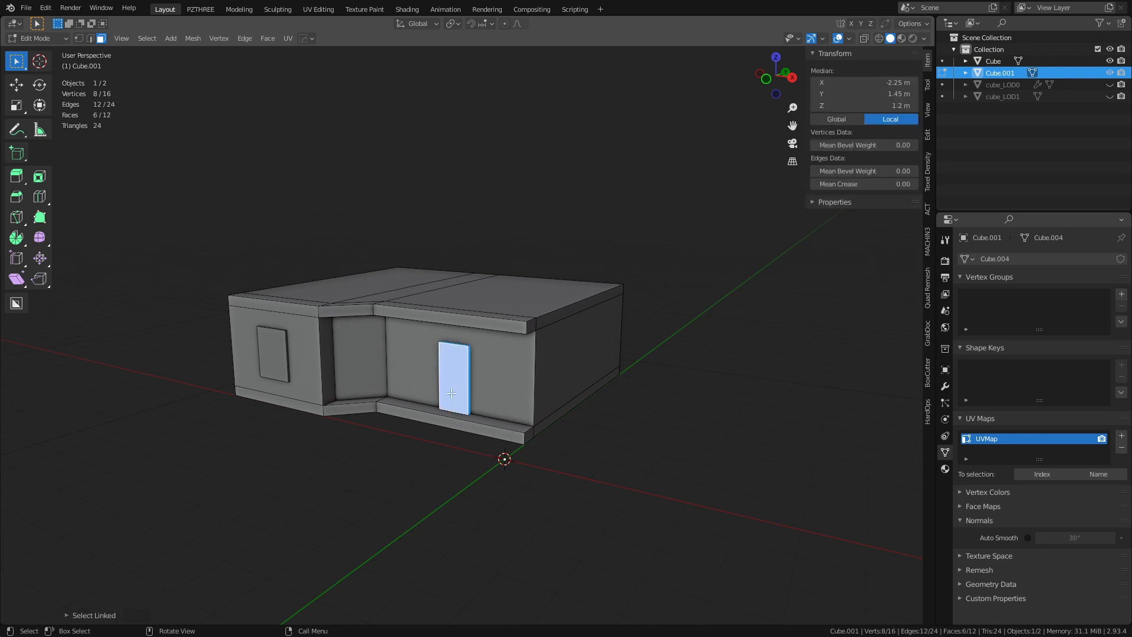
key(p)
click(451, 393)
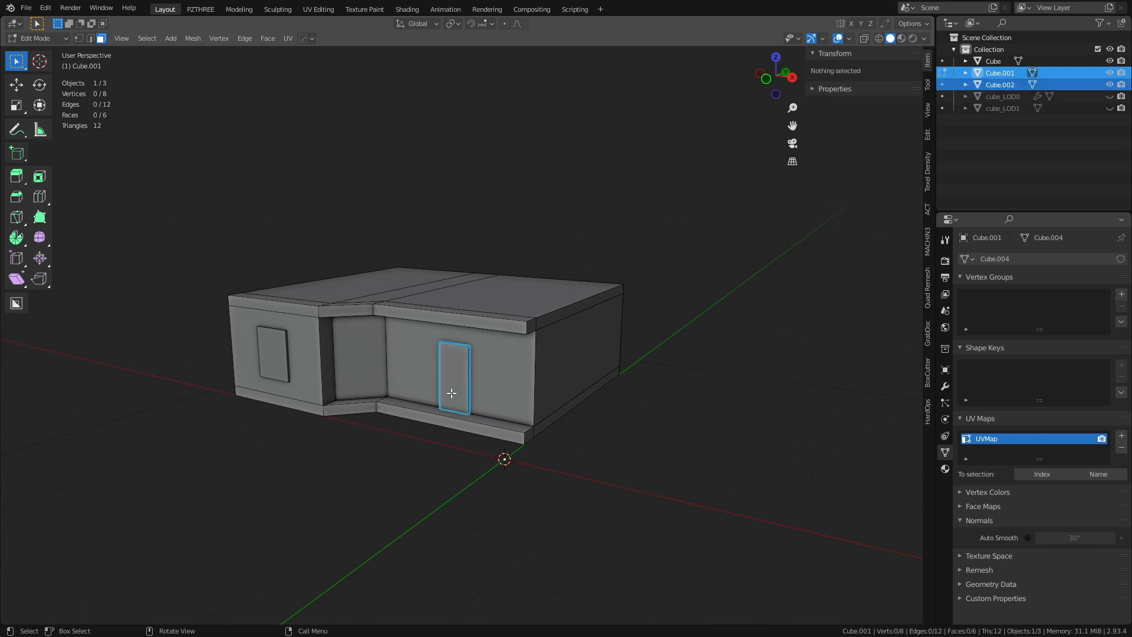
key(ctrl+Tab)
click(354, 392)
Step: Separate the window's linked geometry into its own object and return to Object Mode
click(278, 361)
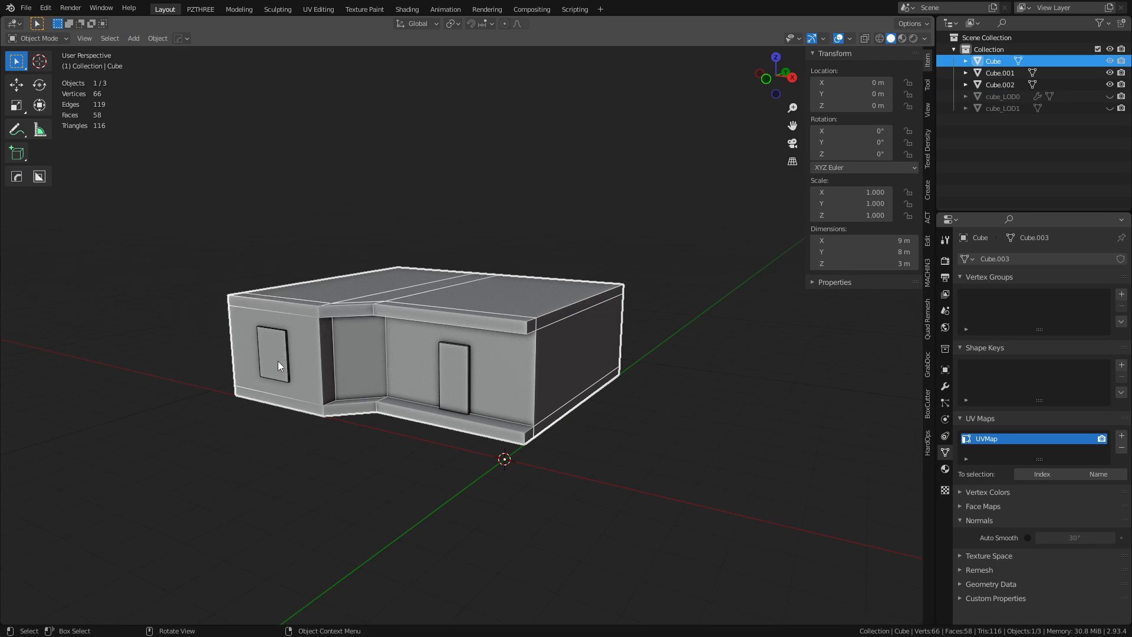
click(276, 360)
key(Tab)
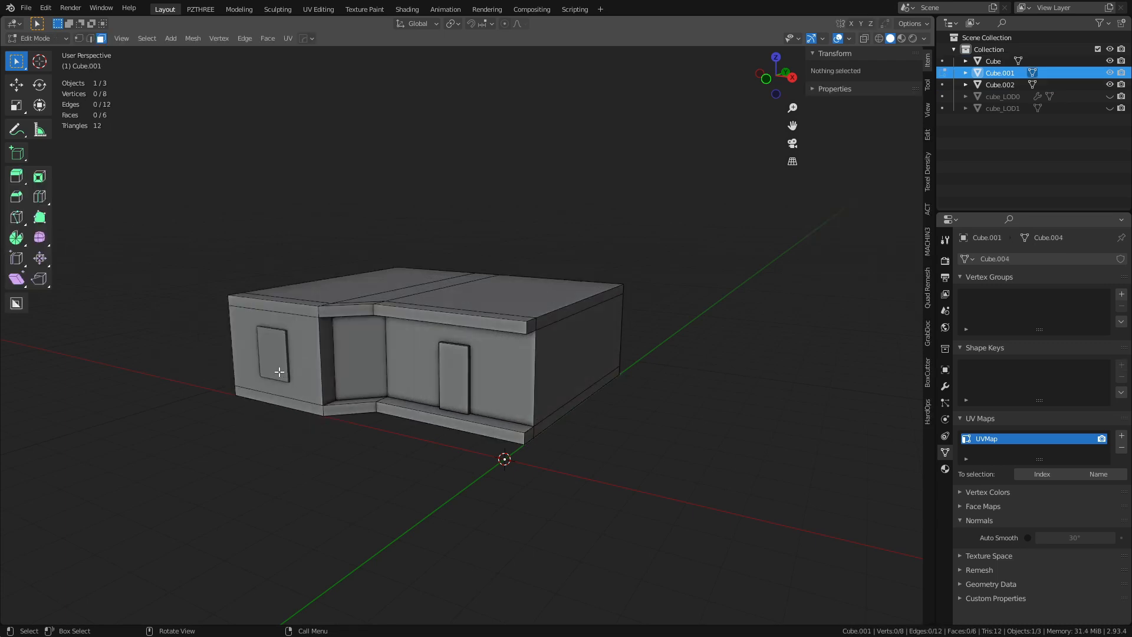
key(l)
key(p)
click(278, 372)
key(ctrl+Tab)
click(260, 374)
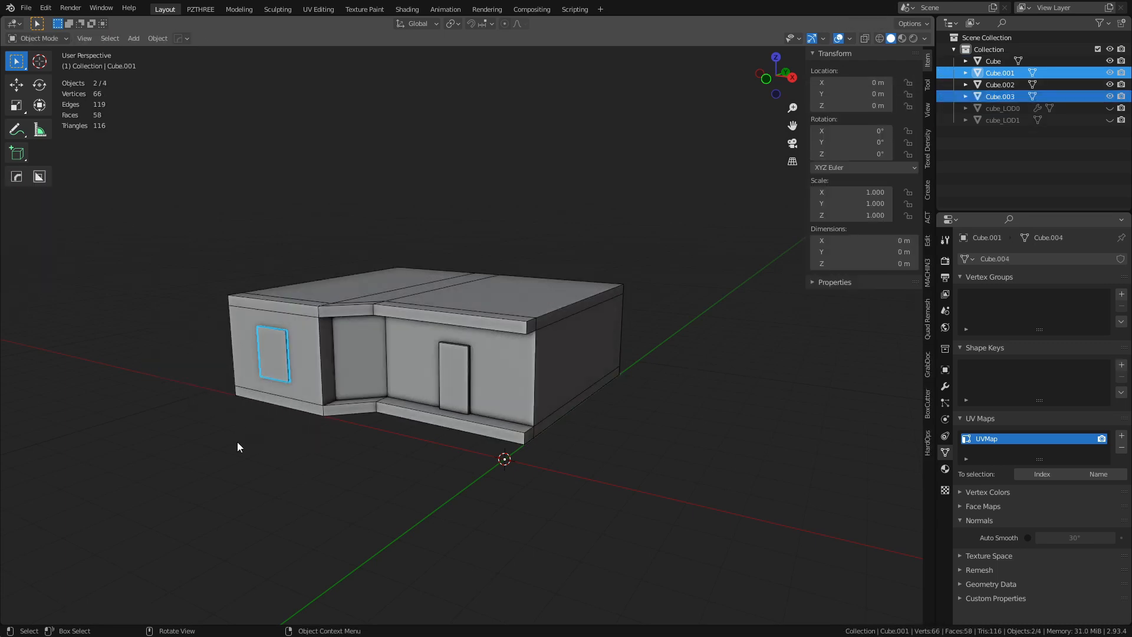
Step: Set the separated window object's origin to the middle of its lower back edge and leave Edit Mode
click(237, 441)
click(266, 361)
key(Tab)
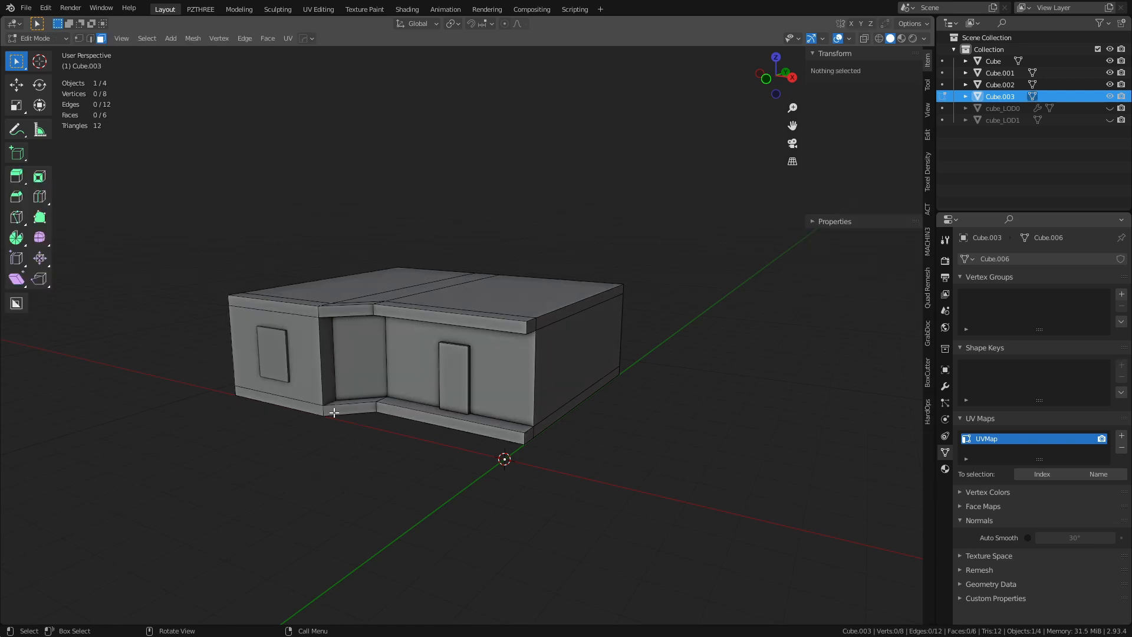
click(283, 384)
key(alt+z)
middle_drag(326, 452, 301, 276)
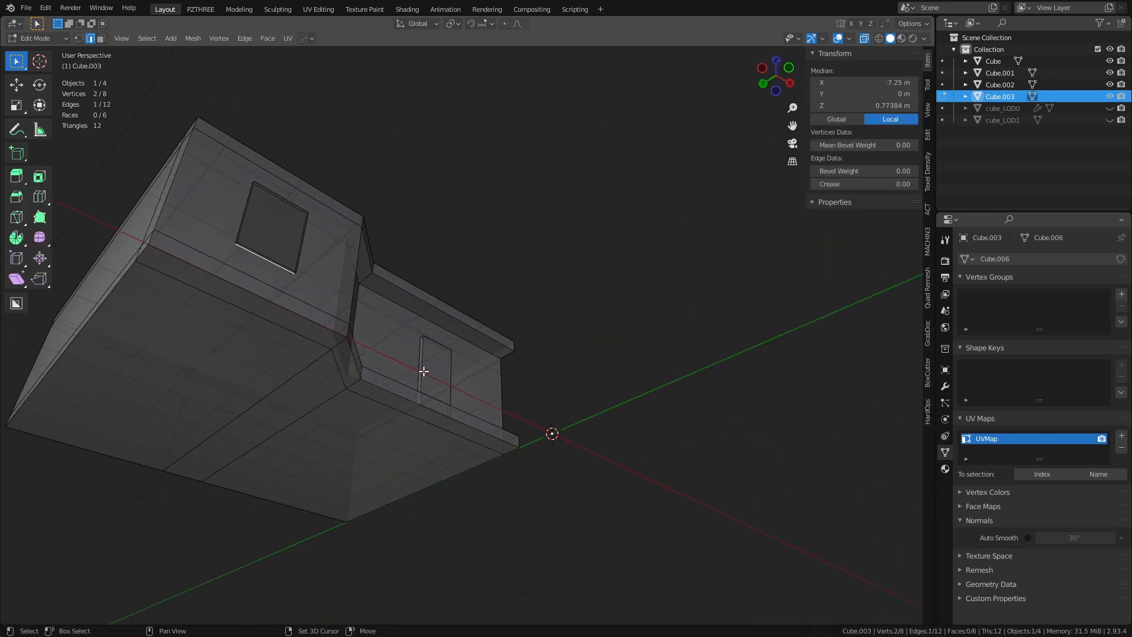
key(shift+s)
click(455, 451)
key(Tab)
Step: Set the separated door object's origin to the middle of its lower back edge, return to Object Mode and deselect it
middle_drag(321, 311, 449, 387)
click(451, 389)
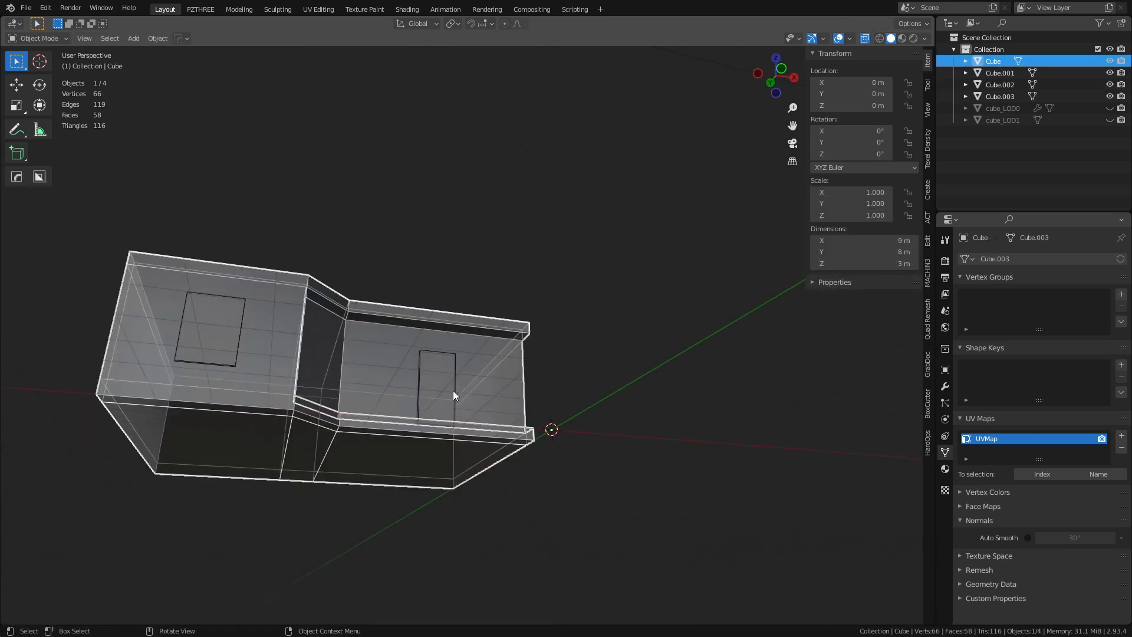
scroll(453, 391, up, 2)
click(429, 396)
key(Tab)
key(Tab)
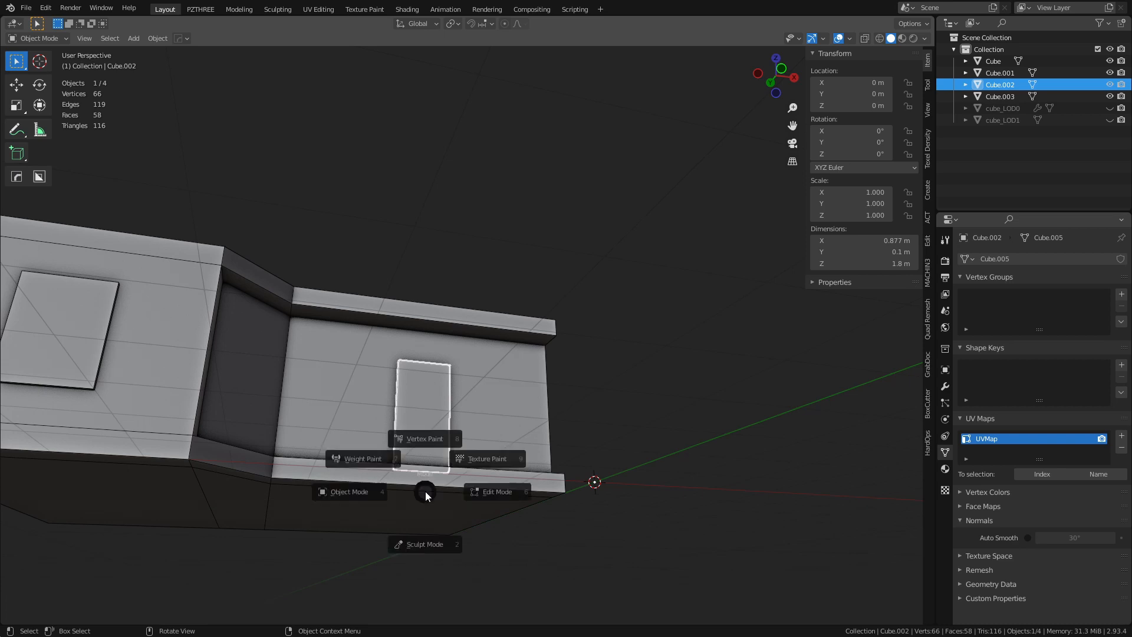
click(489, 471)
middle_drag(490, 472, 462, 449)
key(alt+z)
click(411, 434)
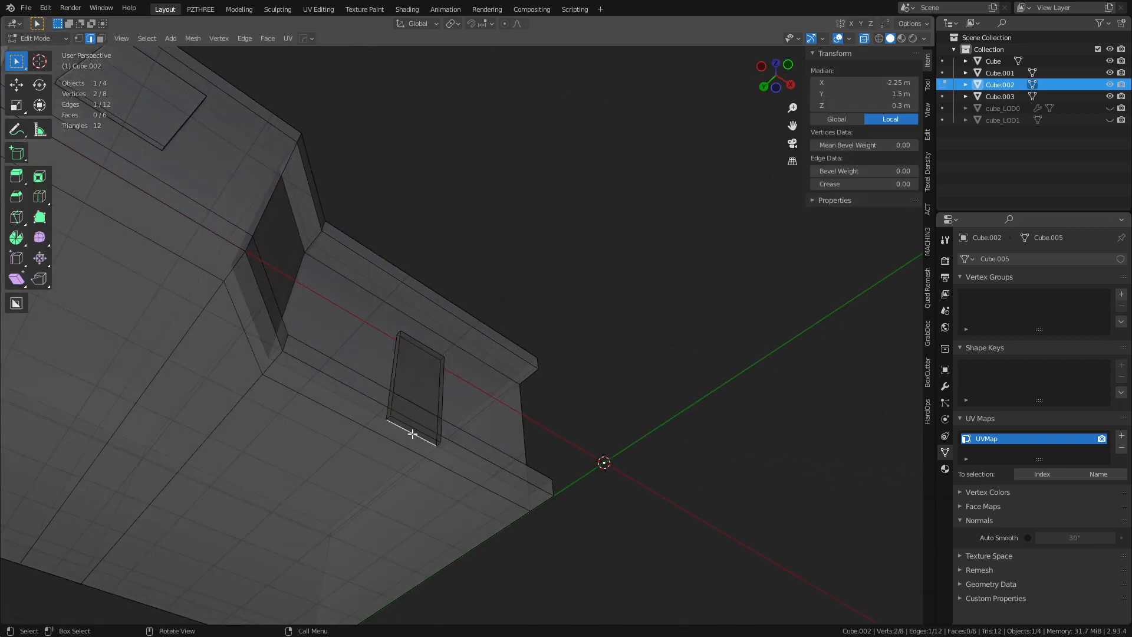
key(shift+s)
click(487, 516)
key(Tab)
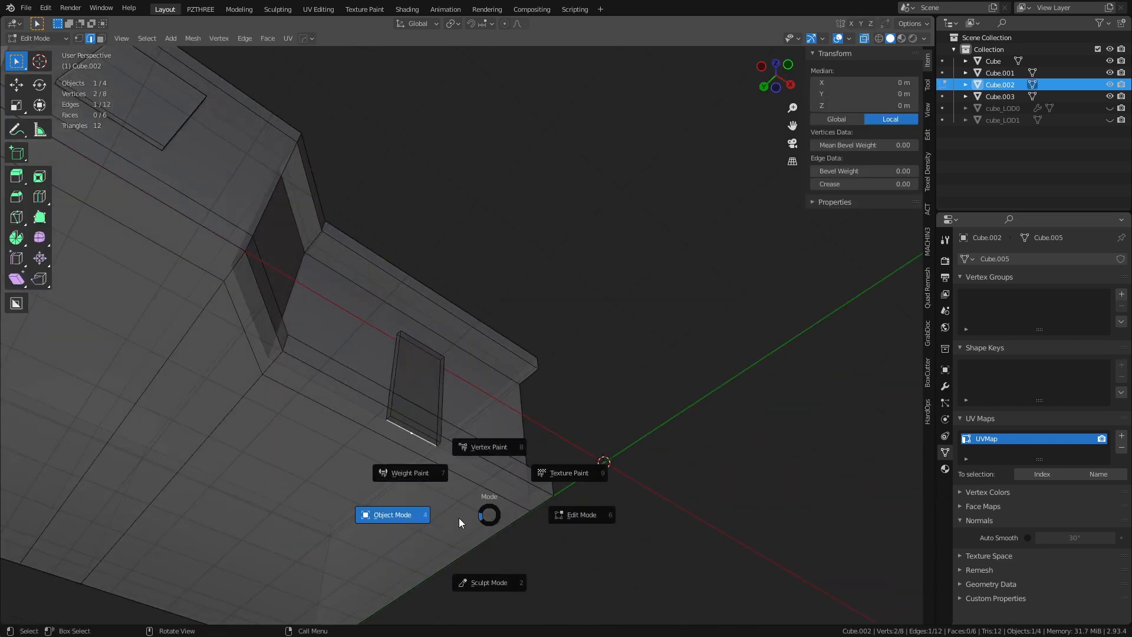
click(459, 518)
click(578, 310)
Step: Rename the separated door object in the scene collection
scroll(531, 295, down, 4)
middle_drag(496, 274, 437, 401)
scroll(442, 411, up, 3)
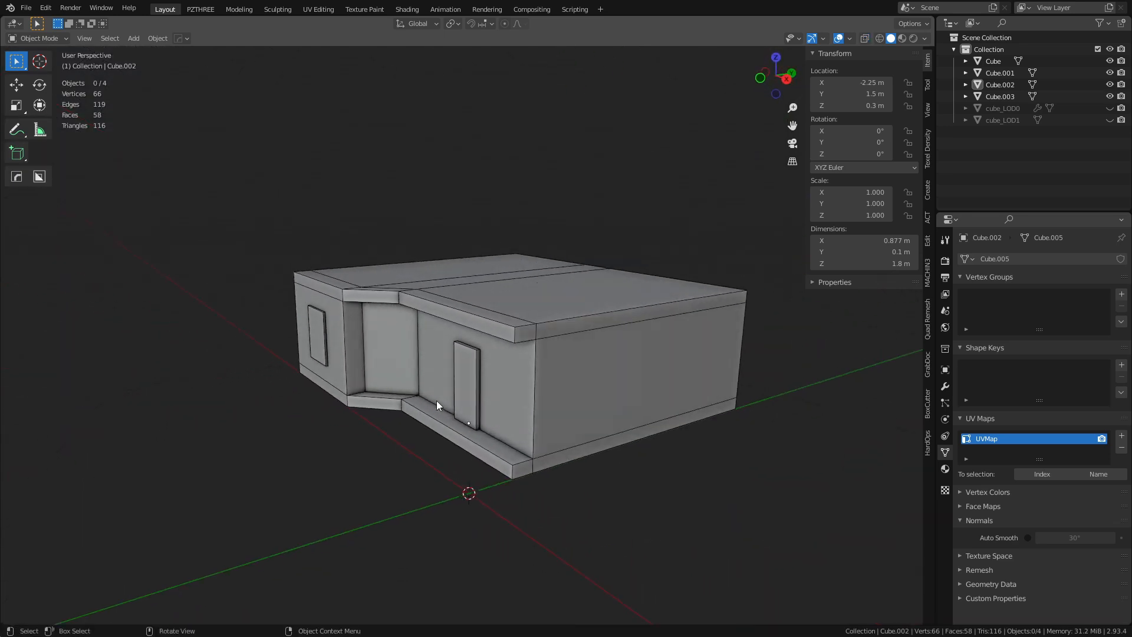
mouse_move(500, 384)
middle_down()
mouse_move(449, 352)
mouse_move(452, 390)
mouse_move(497, 400)
middle_up()
click(465, 393)
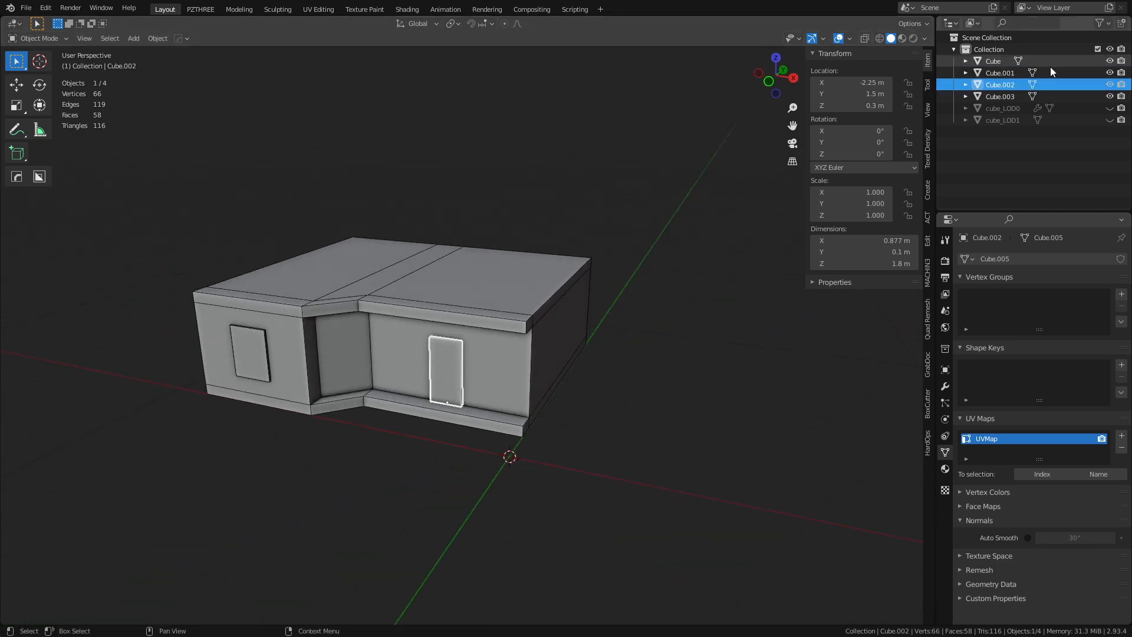
double_click(1004, 84)
text(c)
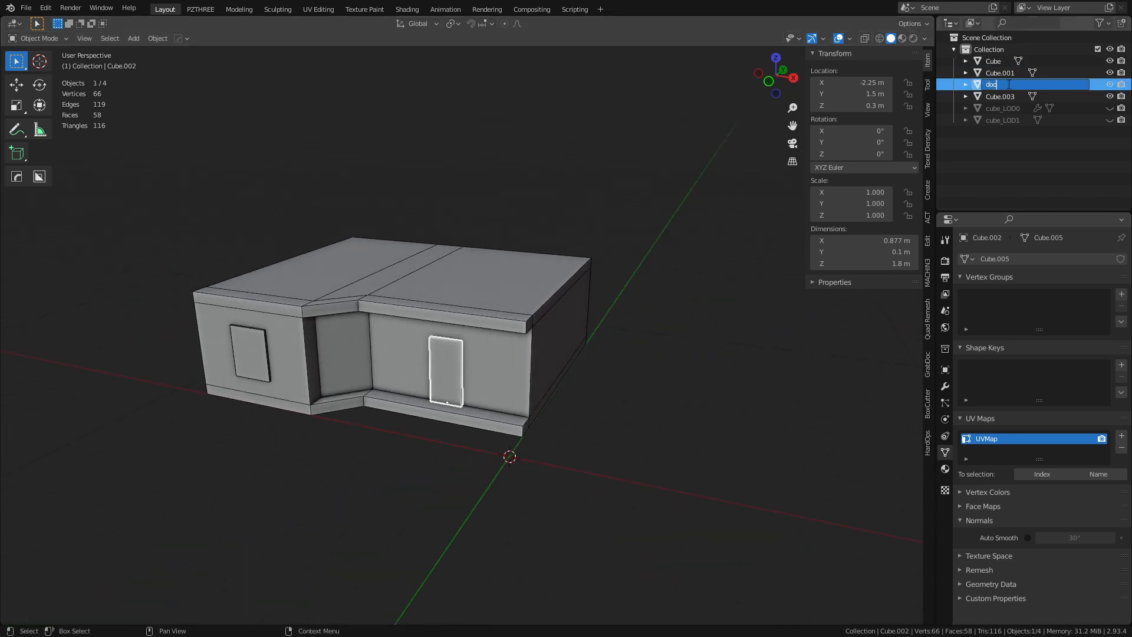
Step: Rename the door panel object to door and the window panel object to window
key(Return)
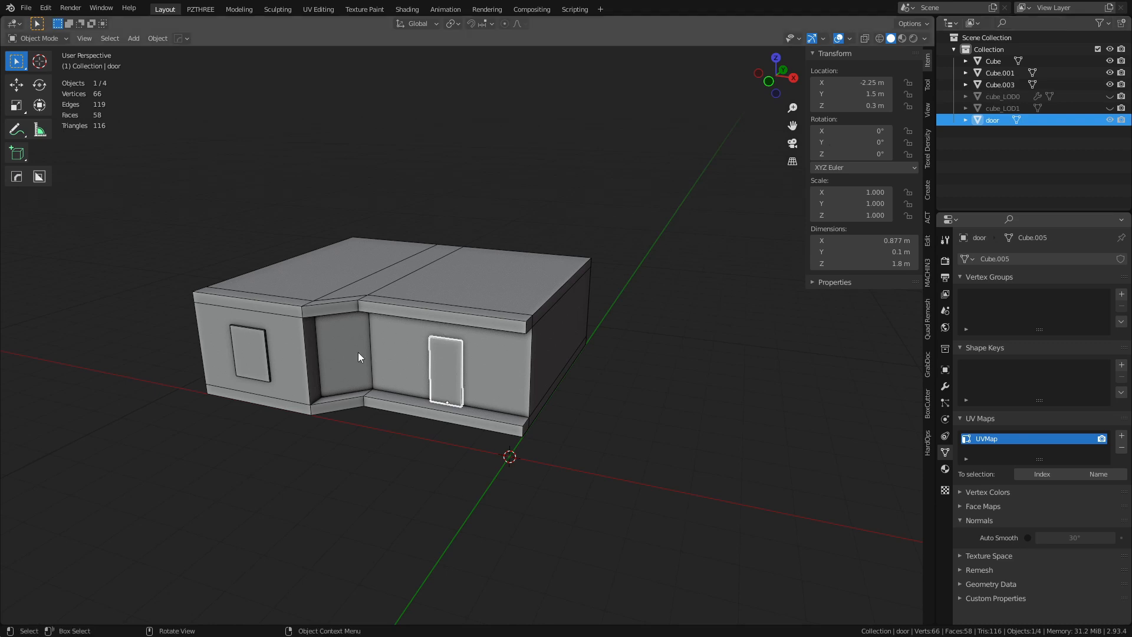
click(246, 352)
double_click(1008, 84)
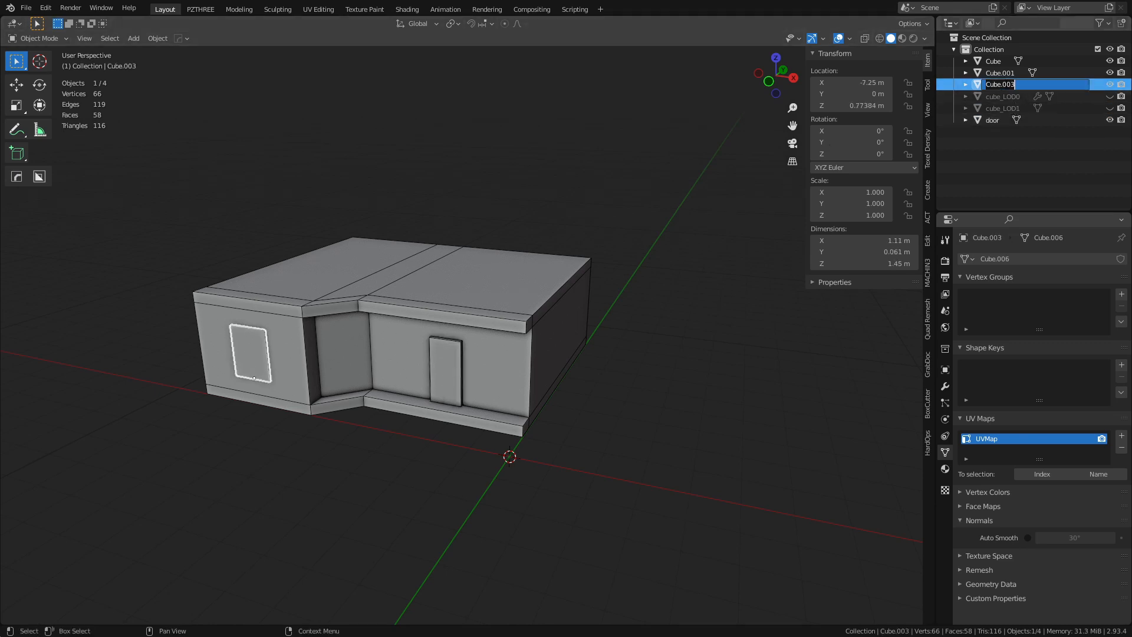
key(Return)
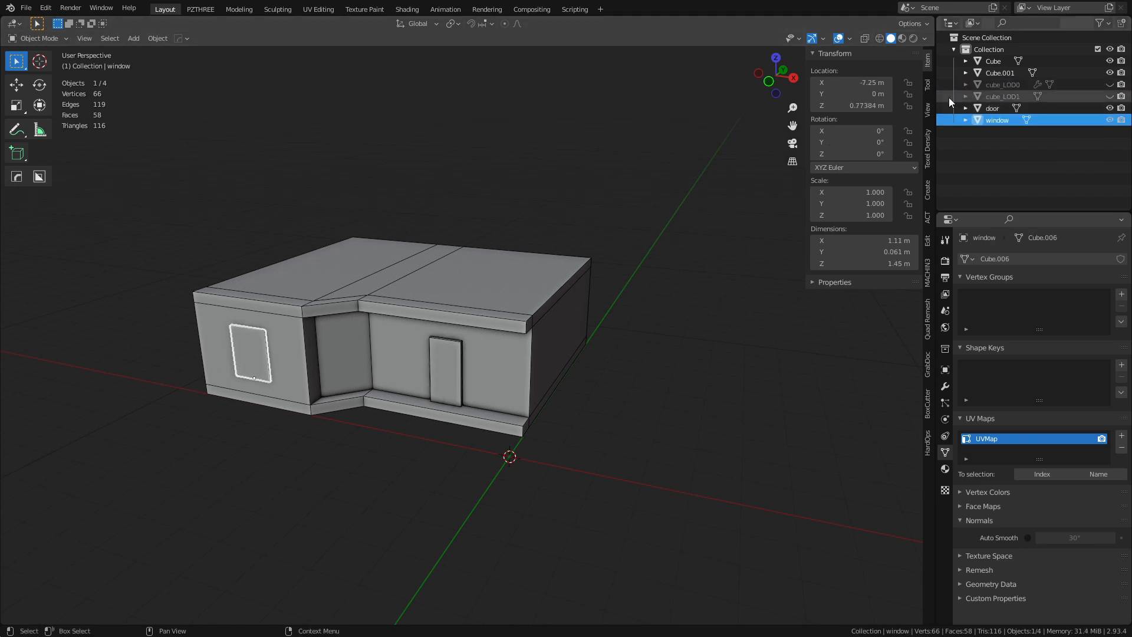
Step: Rename the main building body to unit_a
click(485, 348)
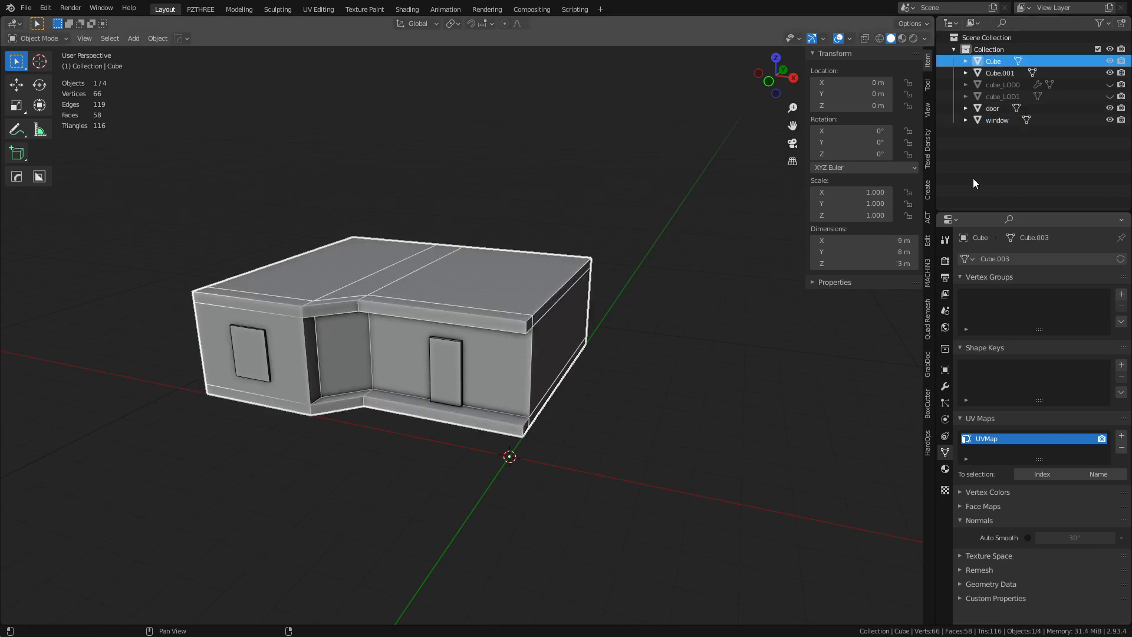
double_click(997, 62)
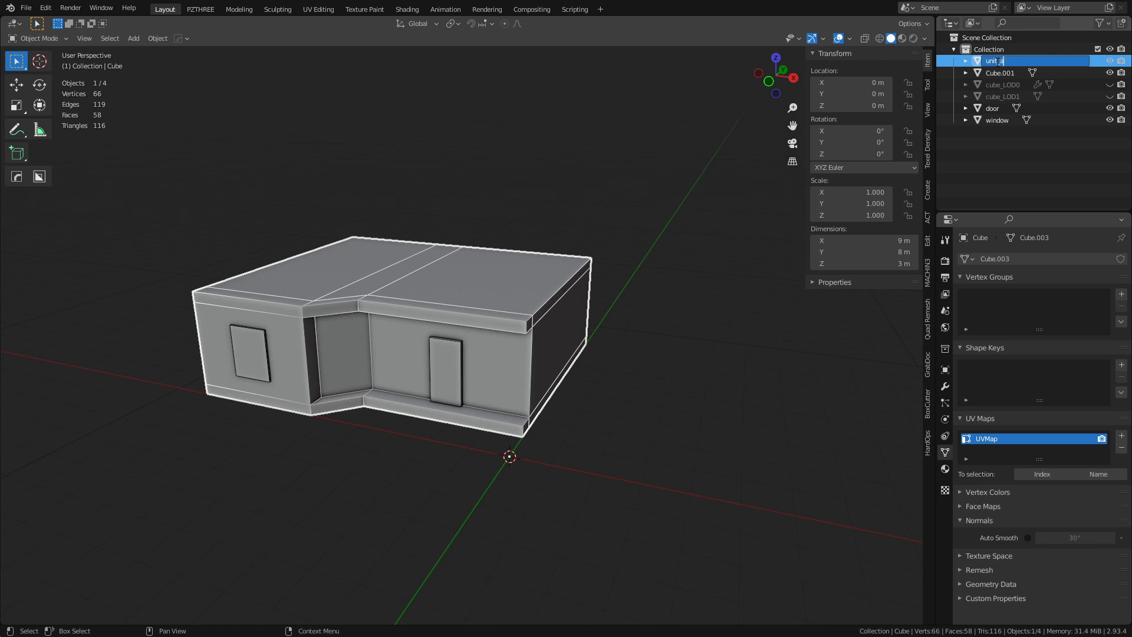
key(Return)
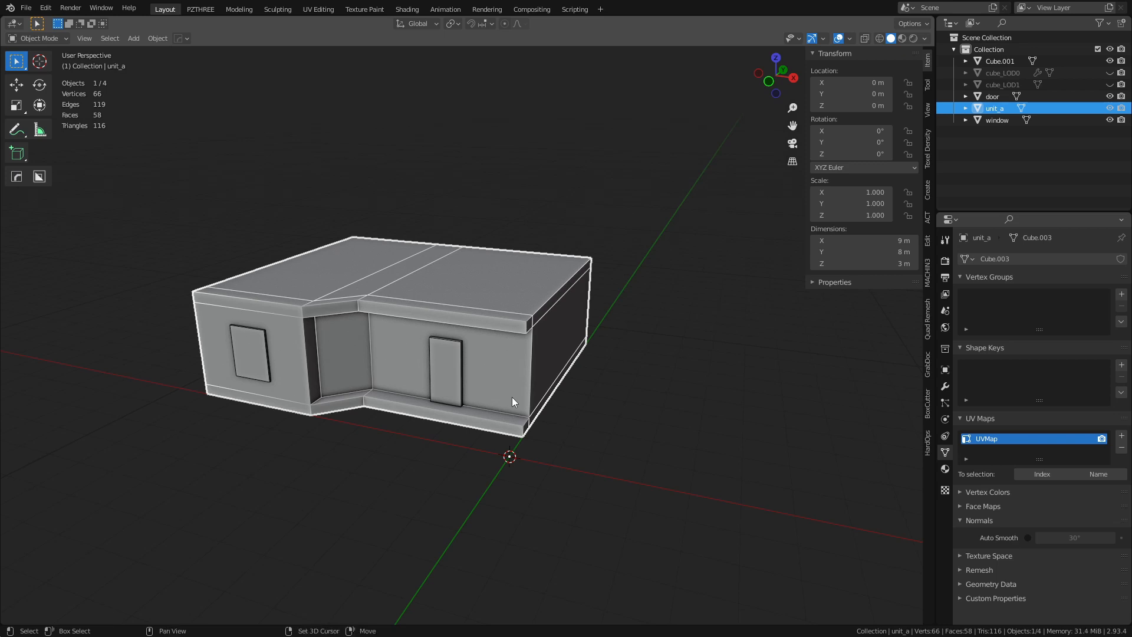
Step: Duplicate unit_a and place the copy 3 m higher along the Z axis
key(shift+d)
key(z)
ctrl+click(510, 289)
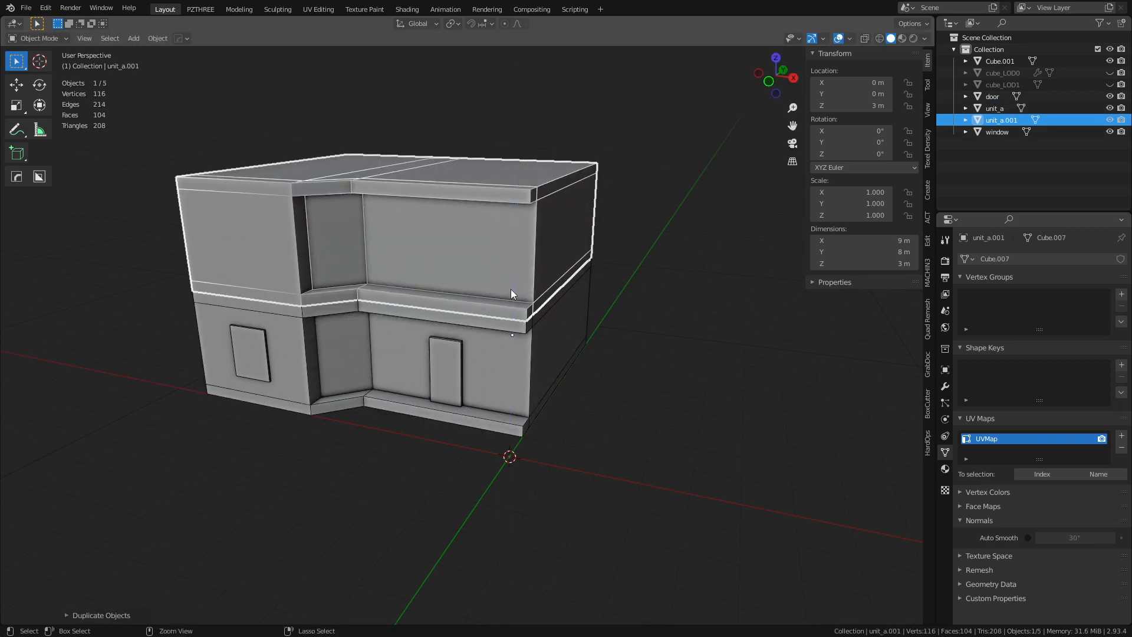
click(486, 263)
click(486, 263)
key(ctrl+Tab)
click(506, 266)
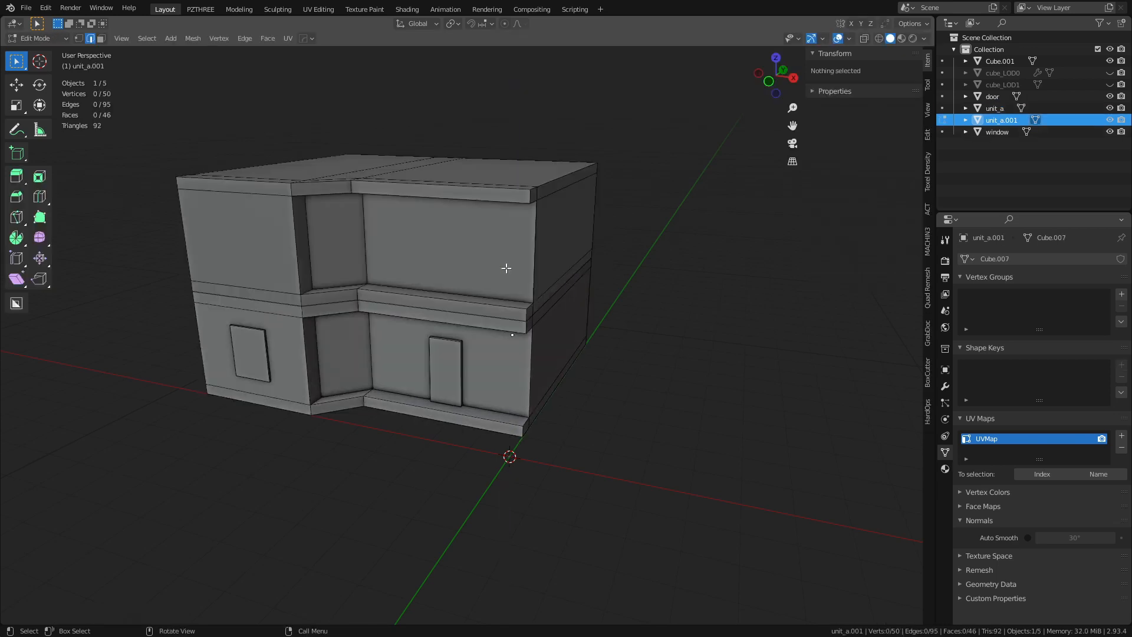
right_click(506, 268)
key(ctrl+Tab)
click(396, 238)
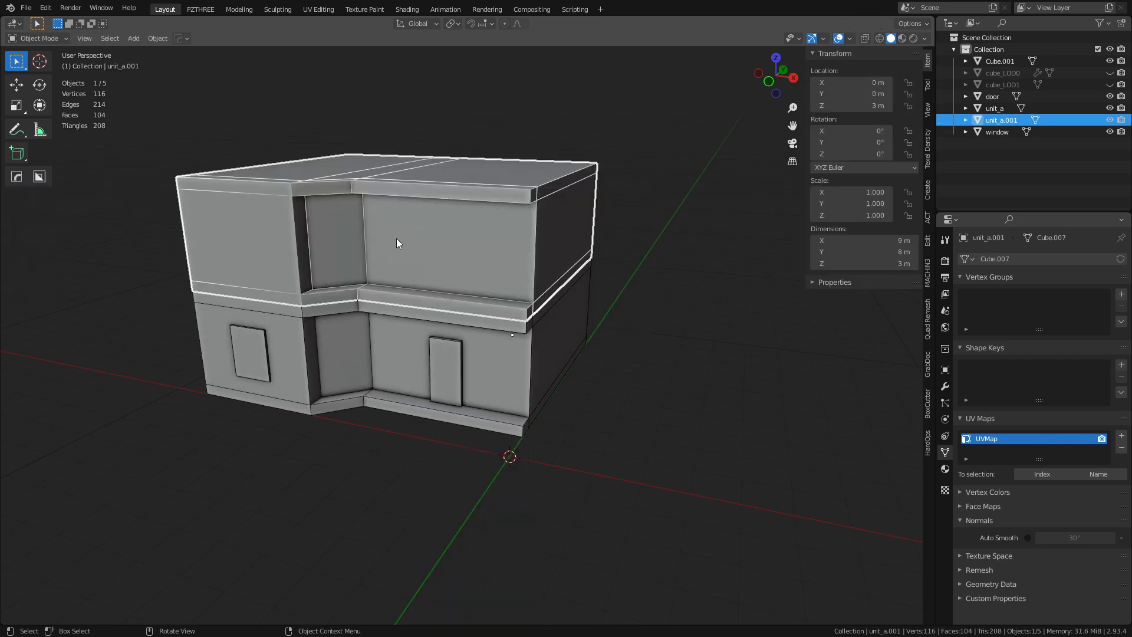
Step: Mirror the upper copy of the building along the global X axis
click(396, 238)
click(396, 238)
key(ctrl+m)
key(x)
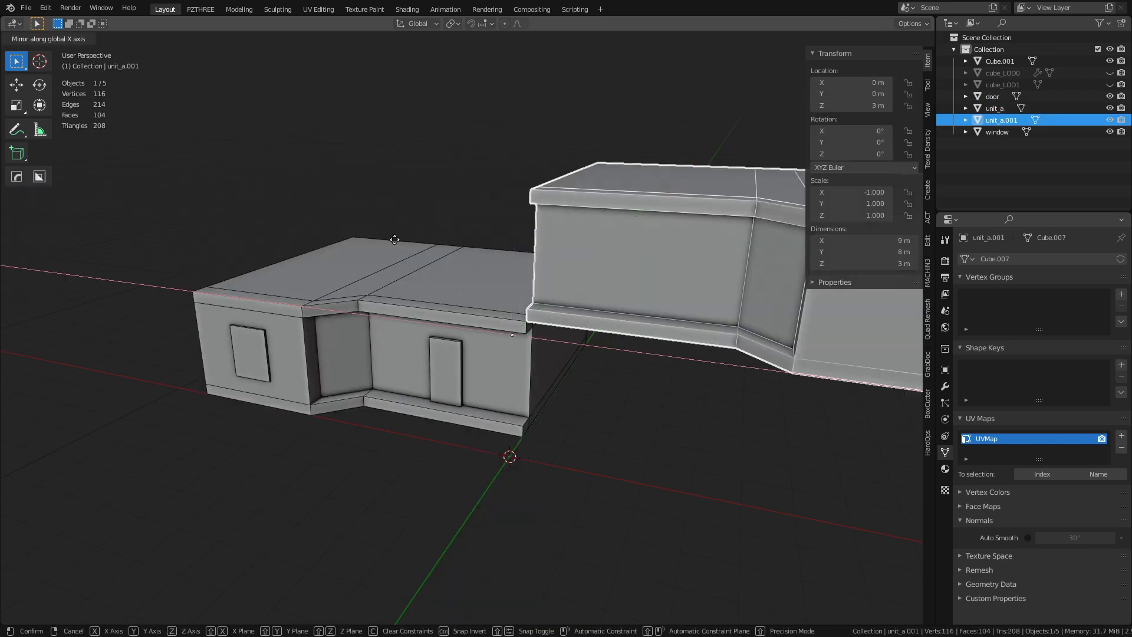
key(Return)
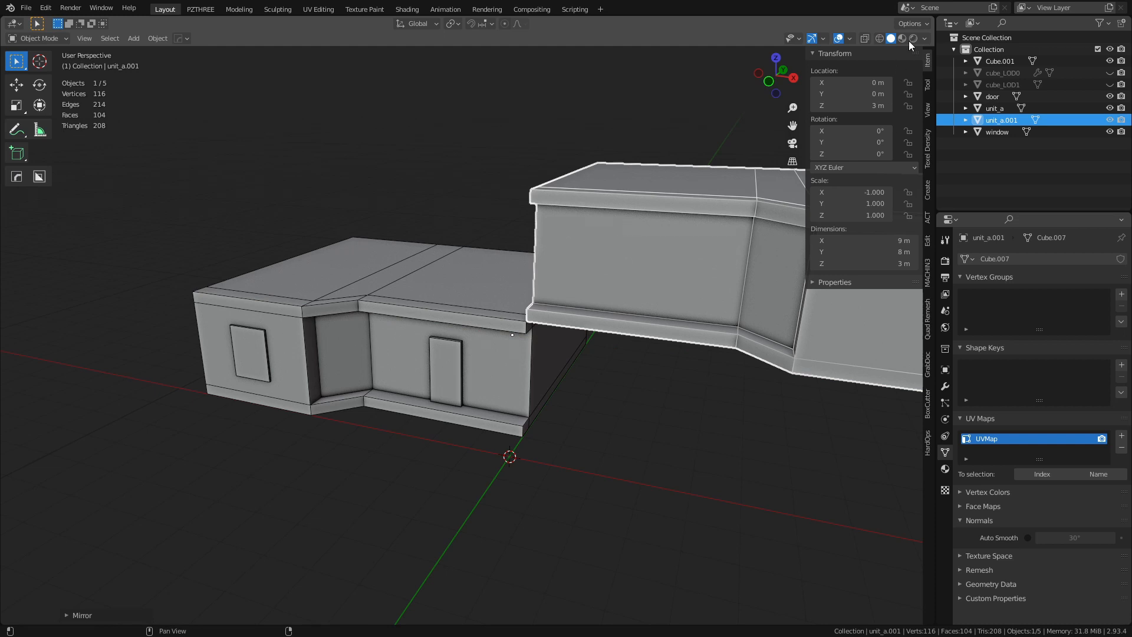
Step: Enable backface culling in the viewport shading options
click(925, 38)
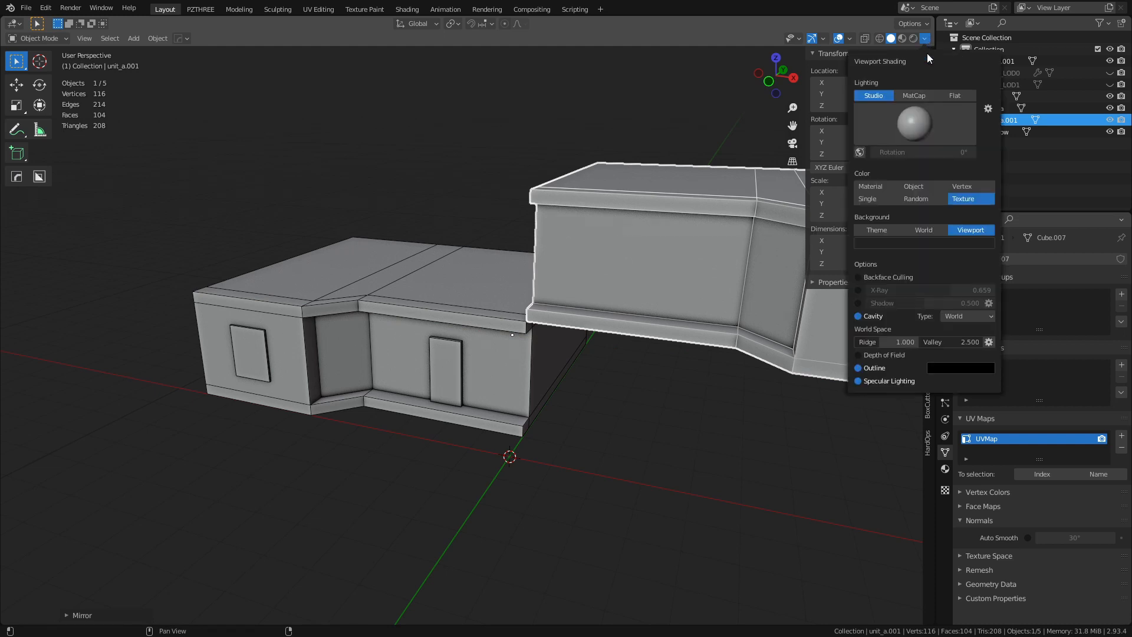
click(897, 278)
scroll(664, 335, down, 3)
key(ctrl+Tab)
click(667, 324)
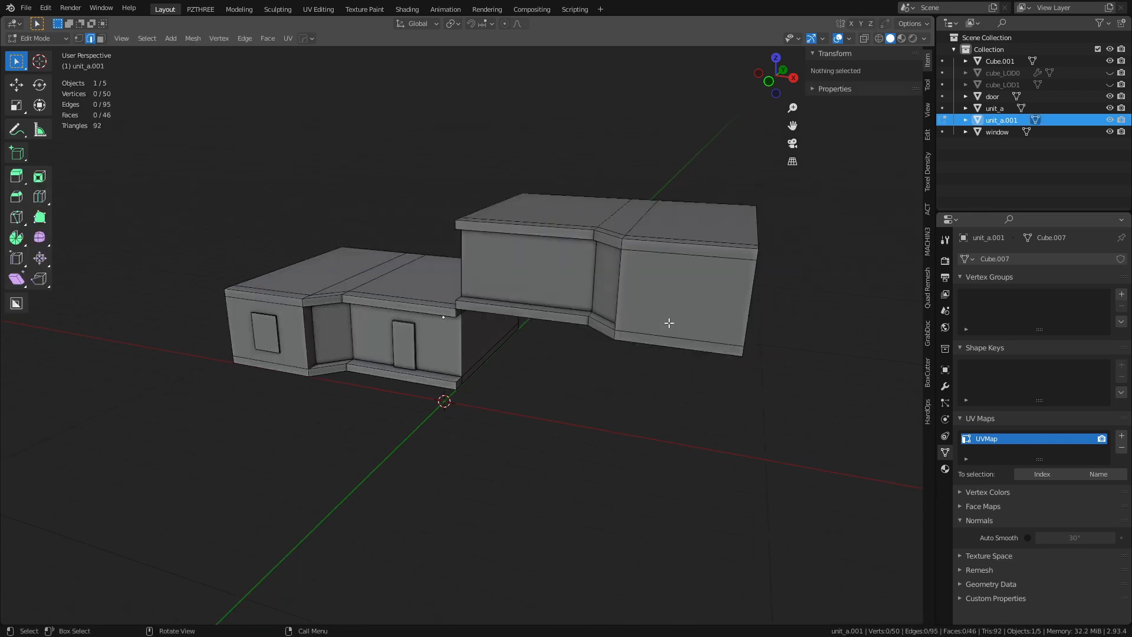
key(ctrl+Tab)
click(604, 308)
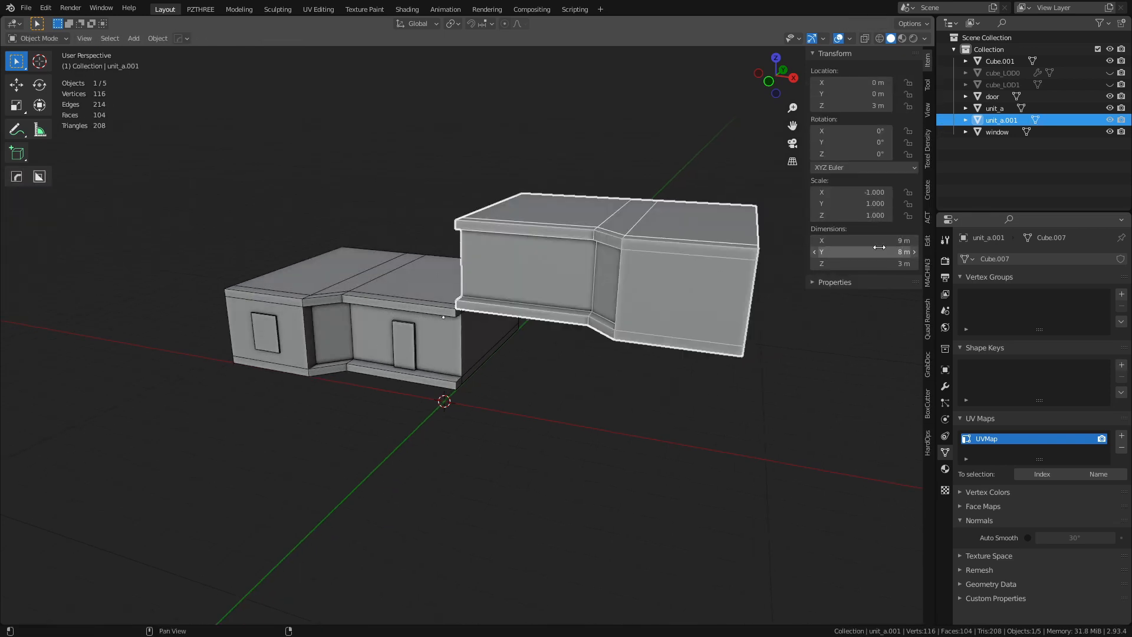
key(minus)
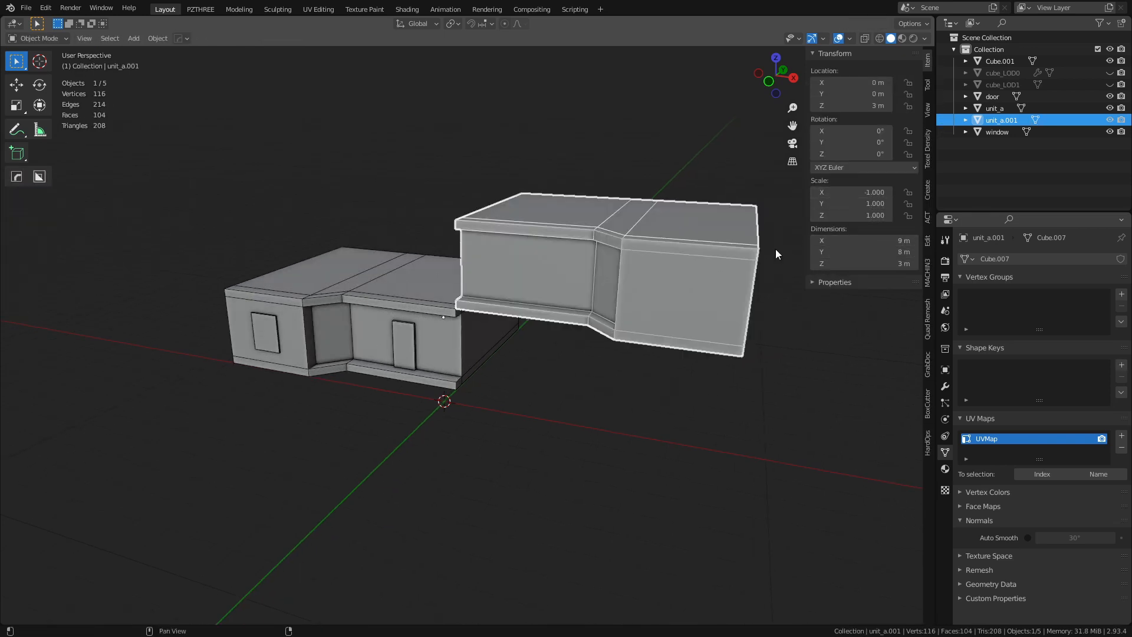
Step: Apply the scale of the mirrored building copy and recalculate its mesh normals to the outside
key(ctrl+a)
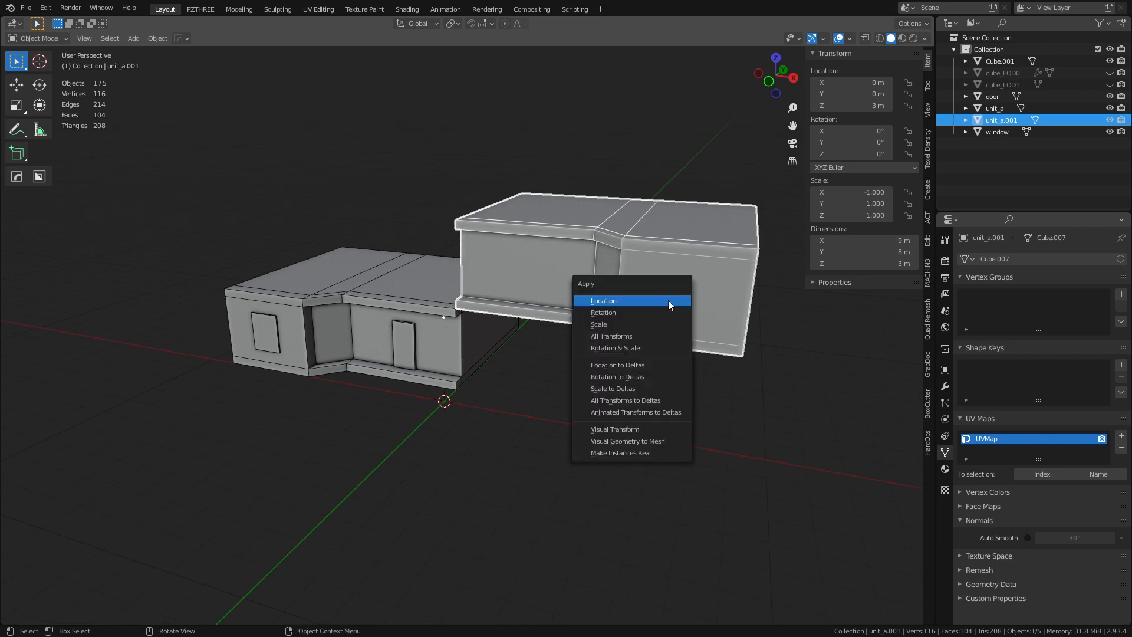
click(637, 327)
key(ctrl+Tab)
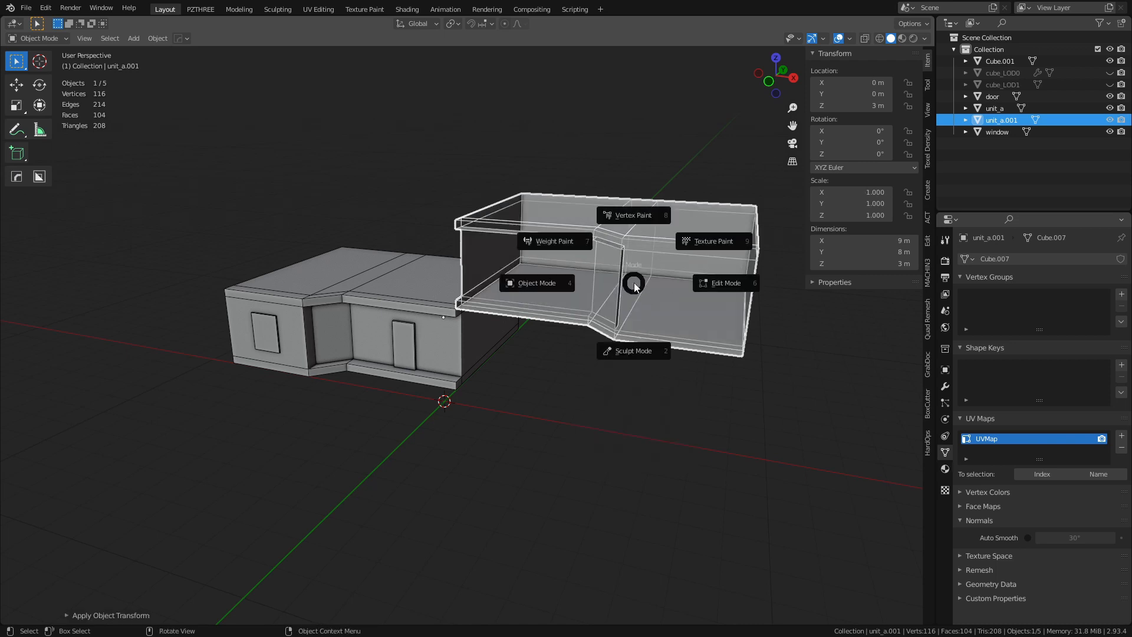
click(681, 283)
key(alt+n)
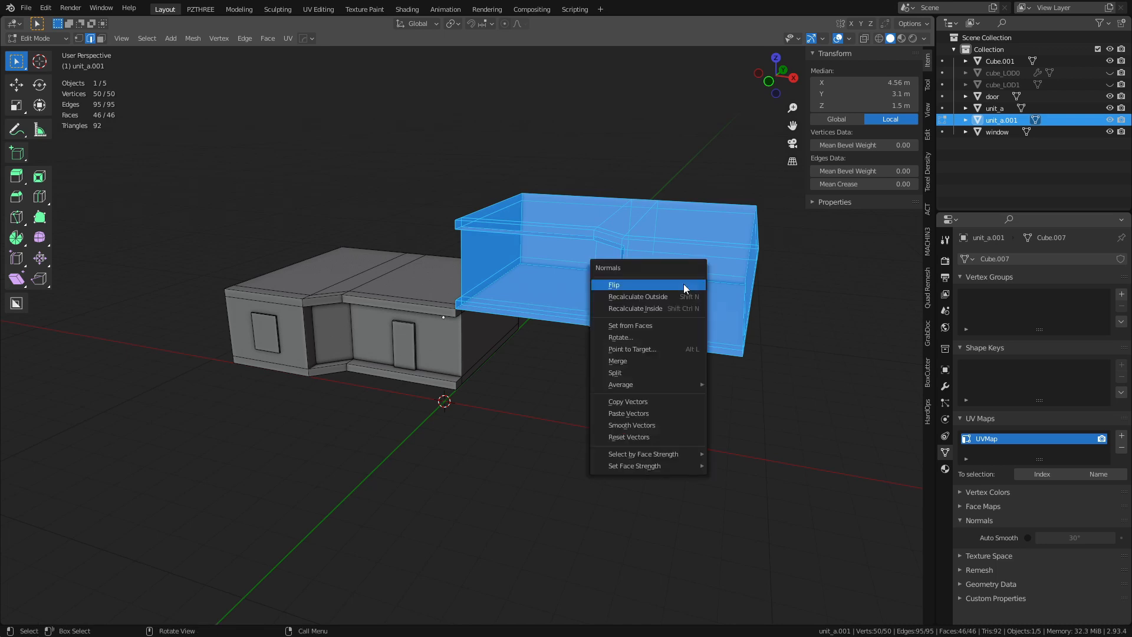
click(680, 295)
key(ctrl+Tab)
click(641, 298)
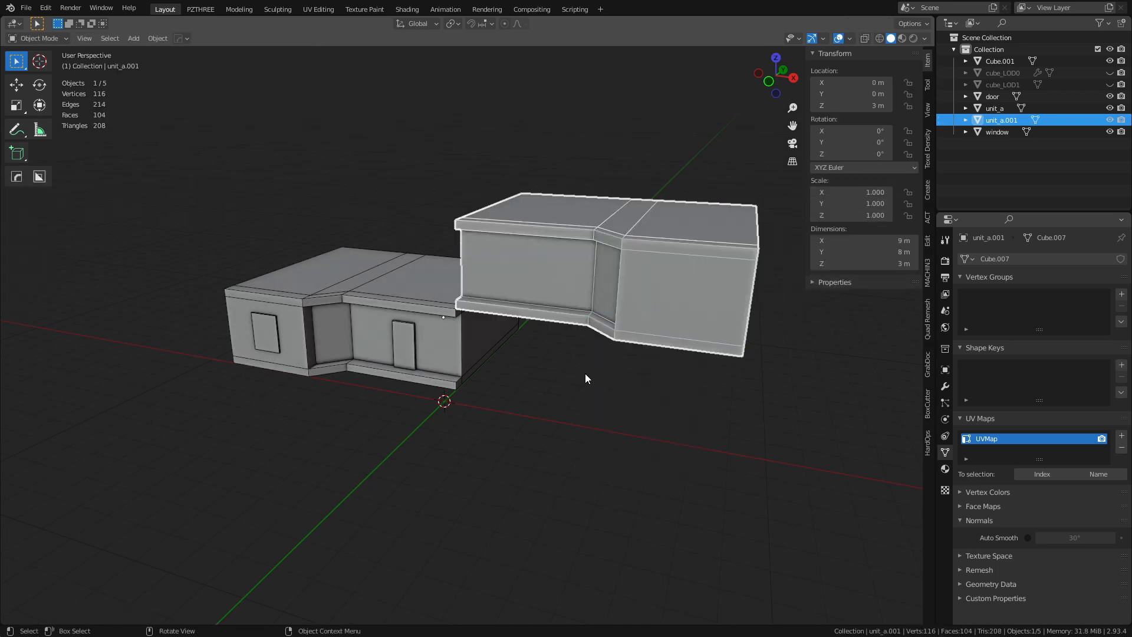
click(586, 377)
click(574, 261)
key(g)
right_click(577, 227)
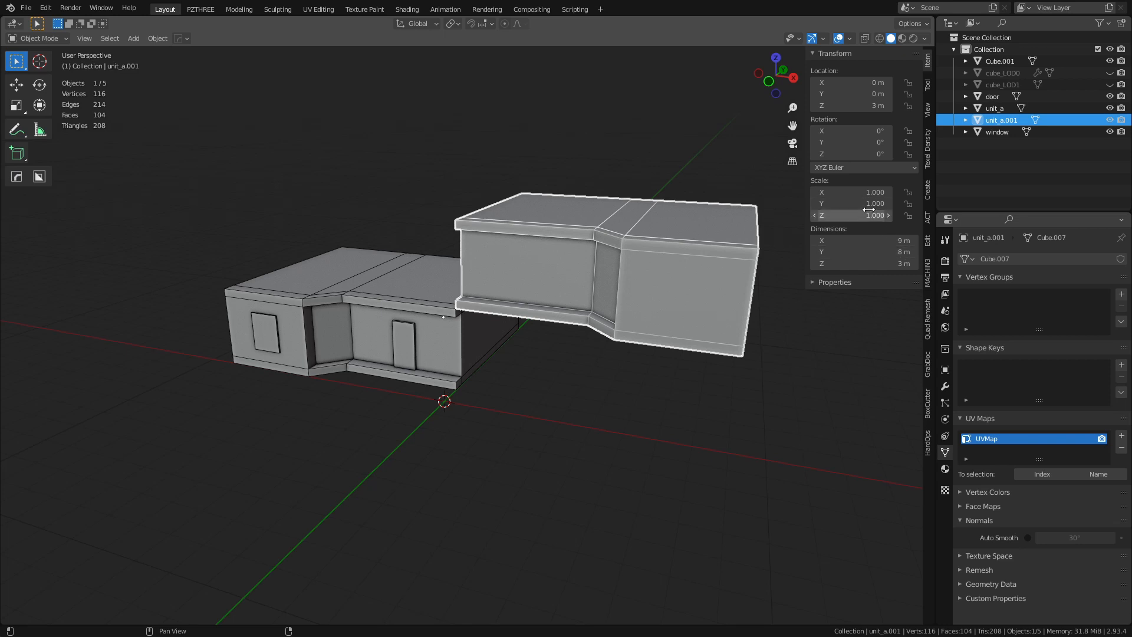
Step: Rename the mirrored building copy to unit_b
double_click(1002, 120)
click(999, 120)
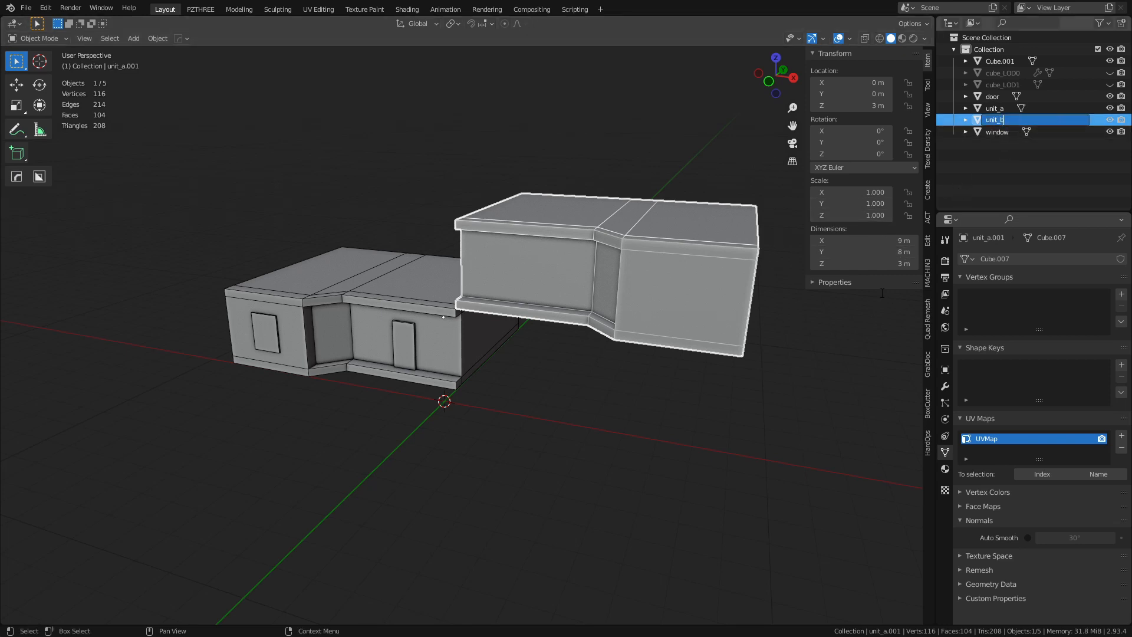
key(Return)
key(ctrl+Tab)
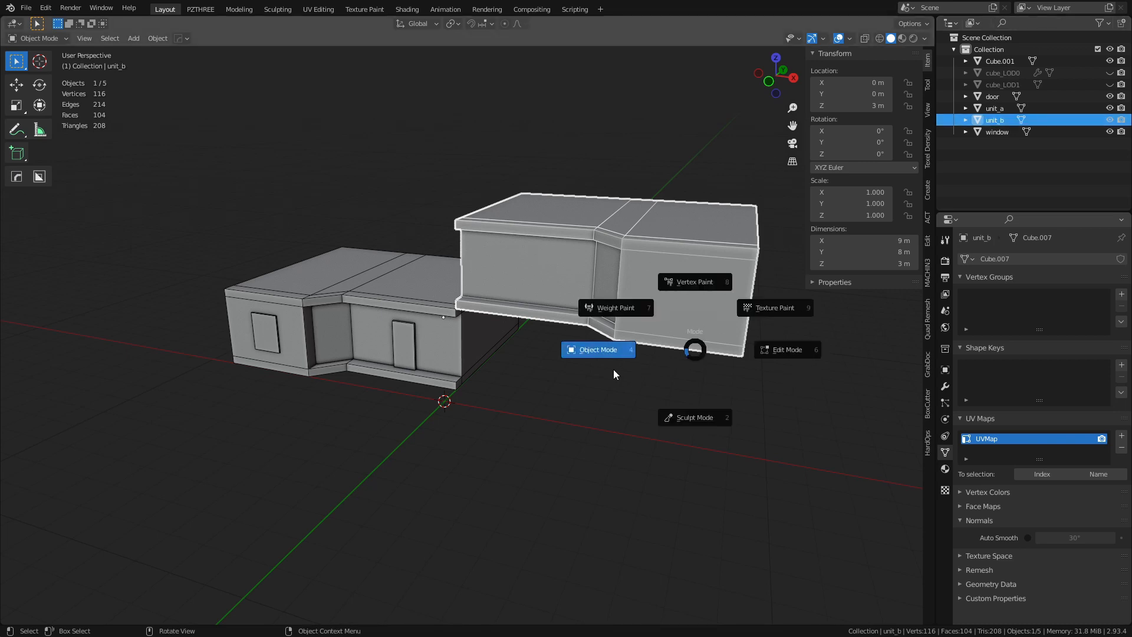
click(613, 369)
click(607, 387)
click(610, 311)
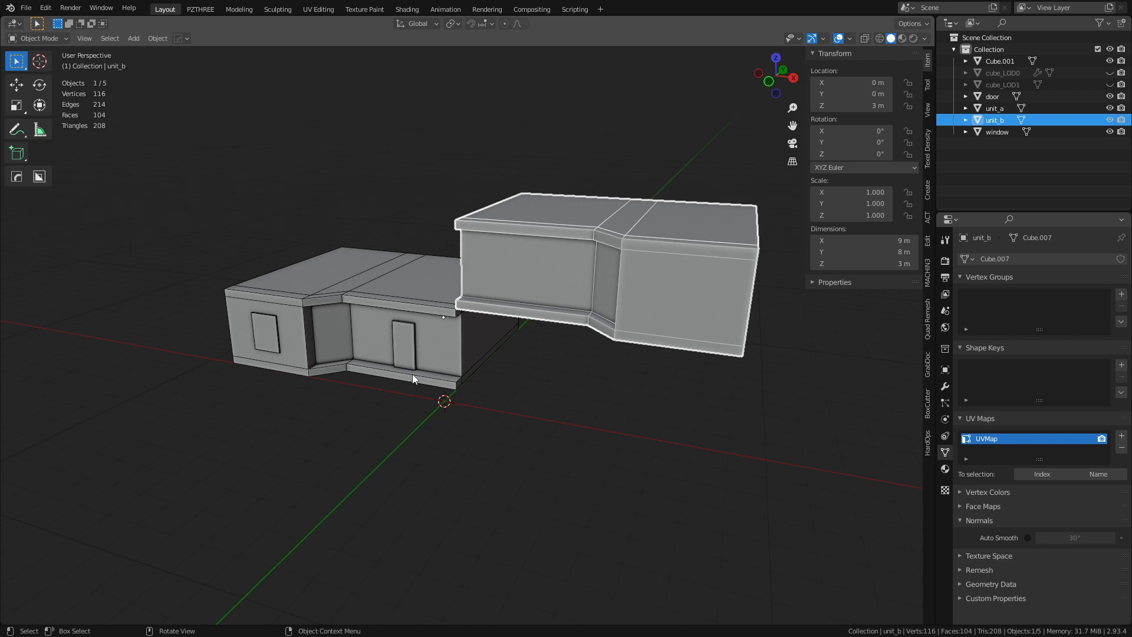
Step: Clear the locations of the door and the window so both sit at the world origin
click(399, 358)
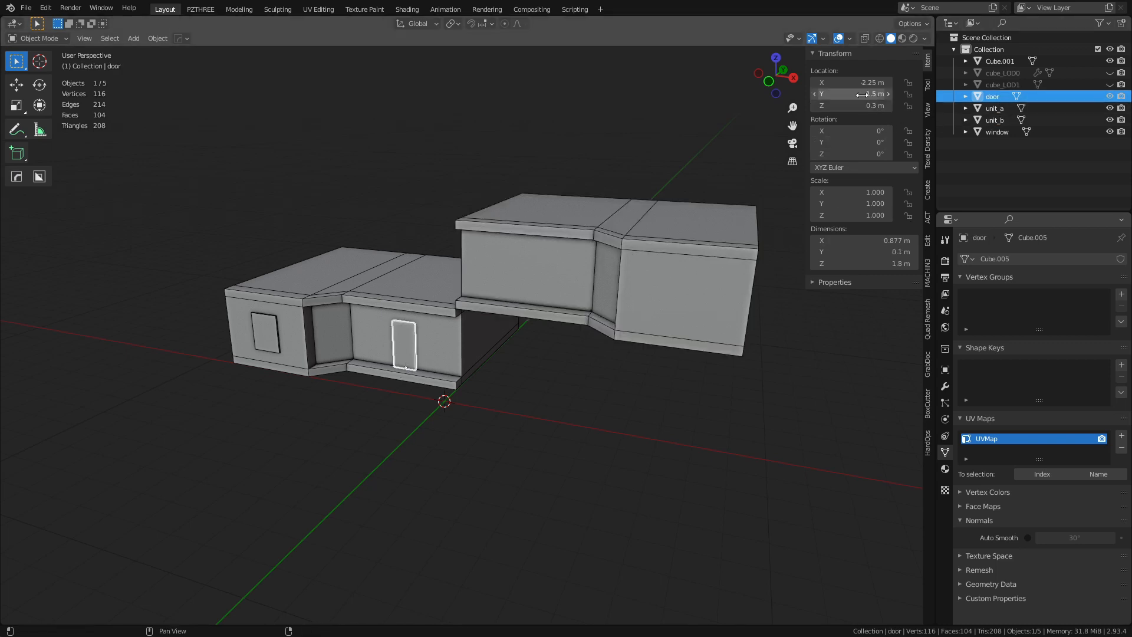
key(alt+g)
click(250, 348)
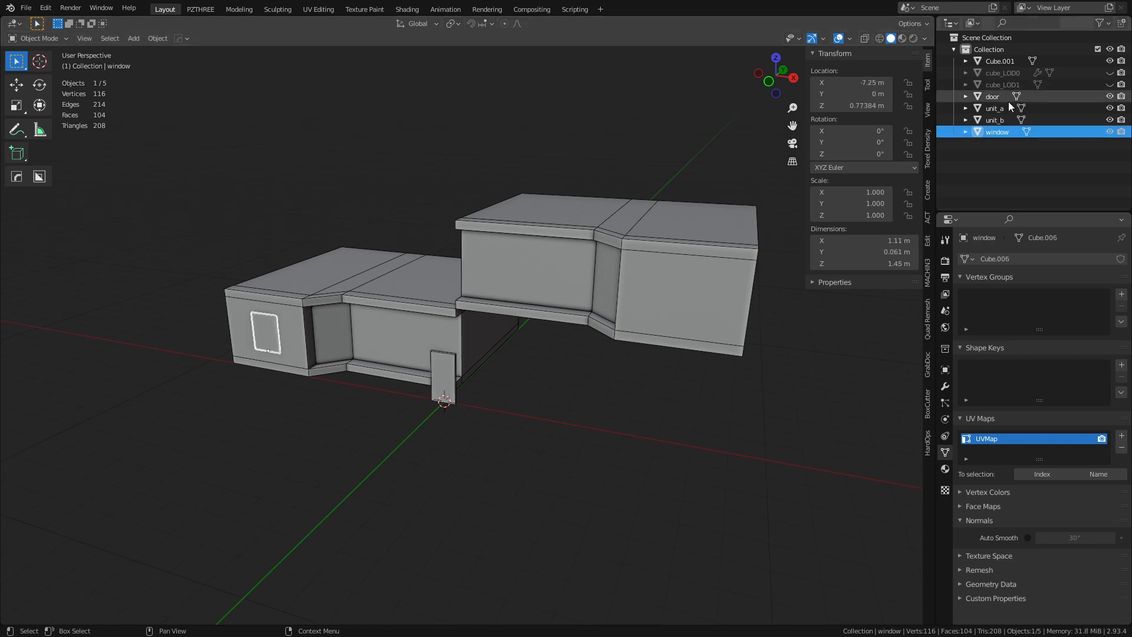
key(alt+g)
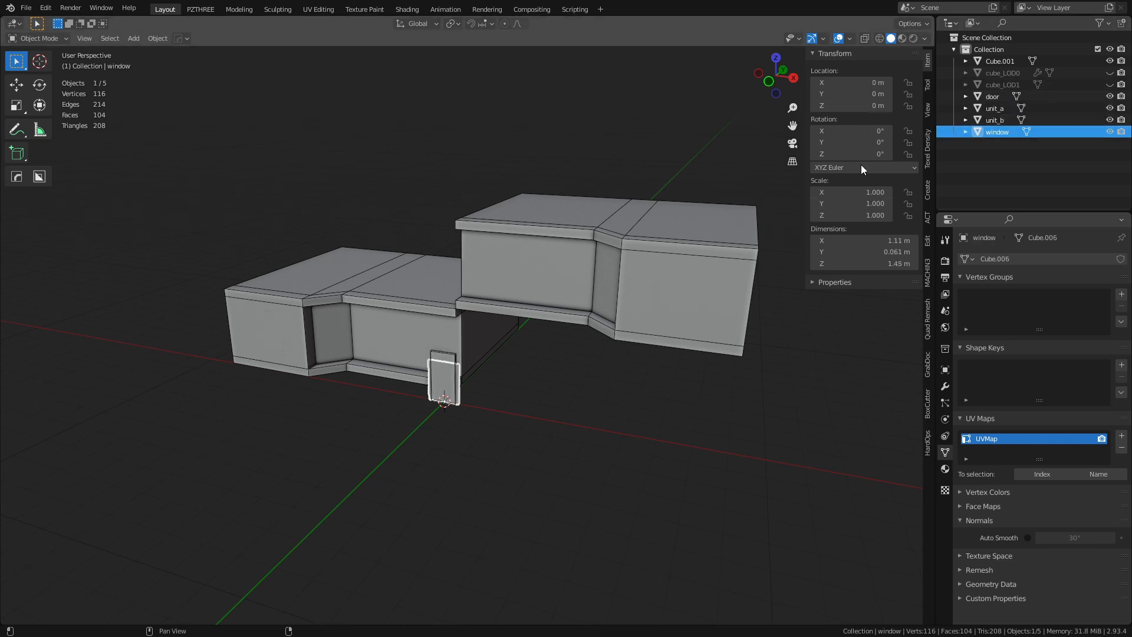
click(366, 335)
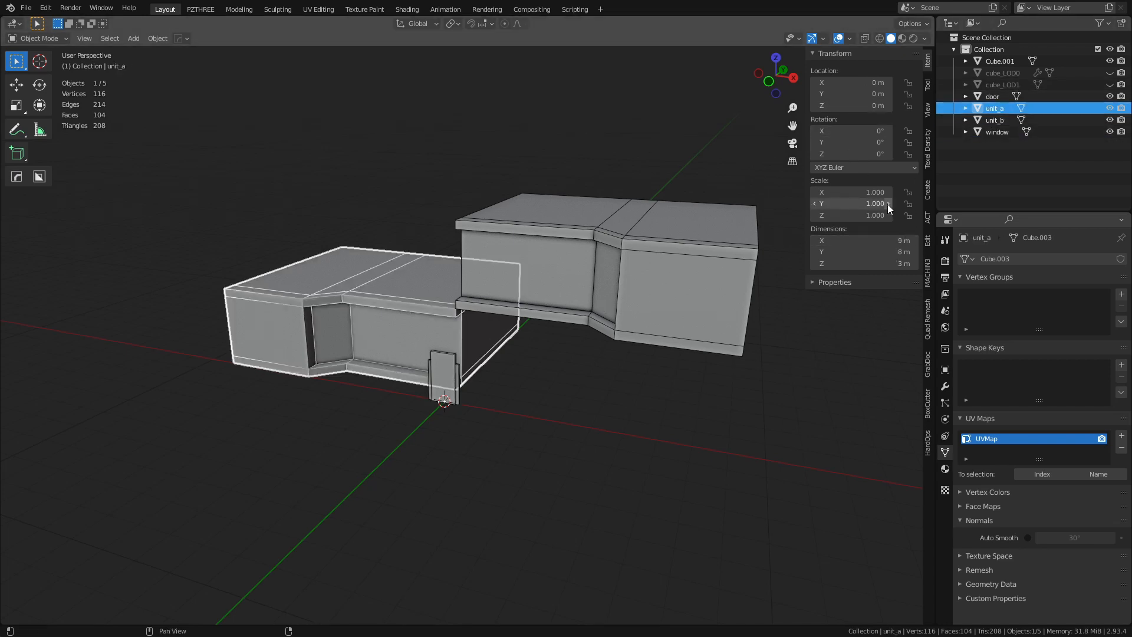
Step: Reset the Z location of unit_b to 0 m so it stands level with unit_a
click(536, 295)
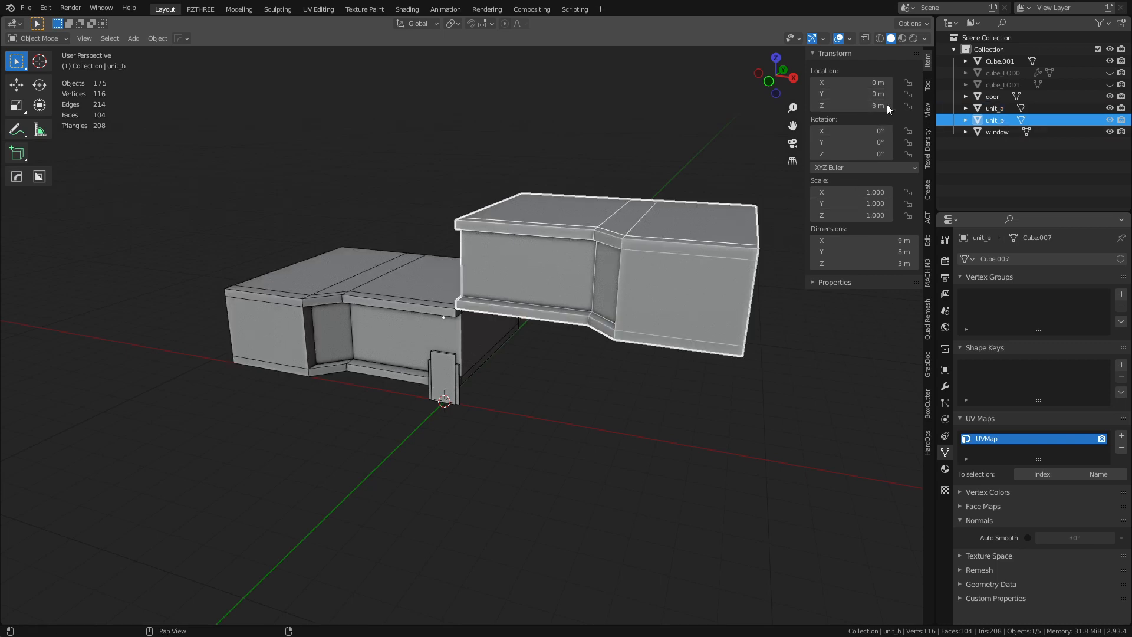
key(BackSpace)
click(593, 214)
middle_drag(593, 214, 596, 396)
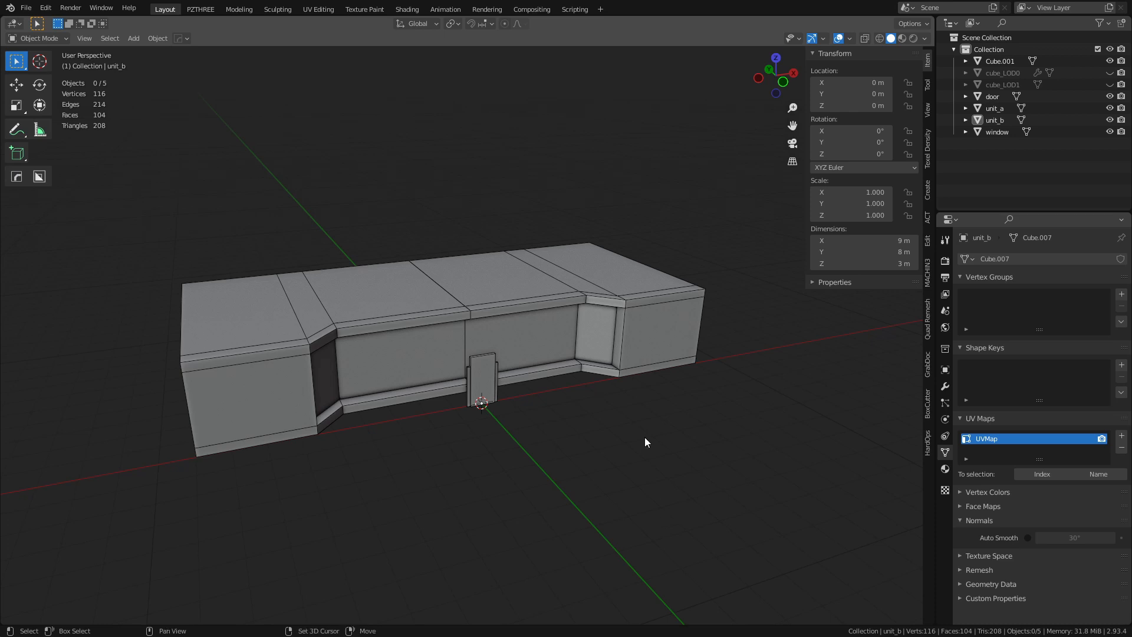
middle_drag(645, 442, 614, 379)
Step: Move the whole mesh of unit_b -9 m along X in Edit Mode so it overlaps unit_a while its origin stays put
click(613, 382)
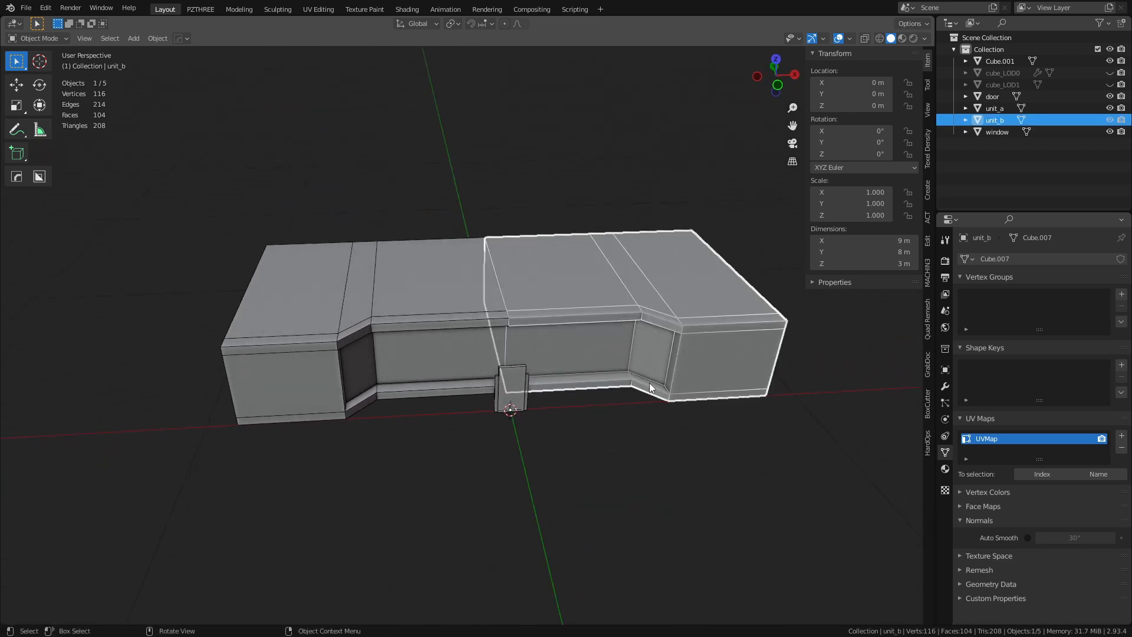
key(ctrl+Tab)
click(688, 387)
key(g)
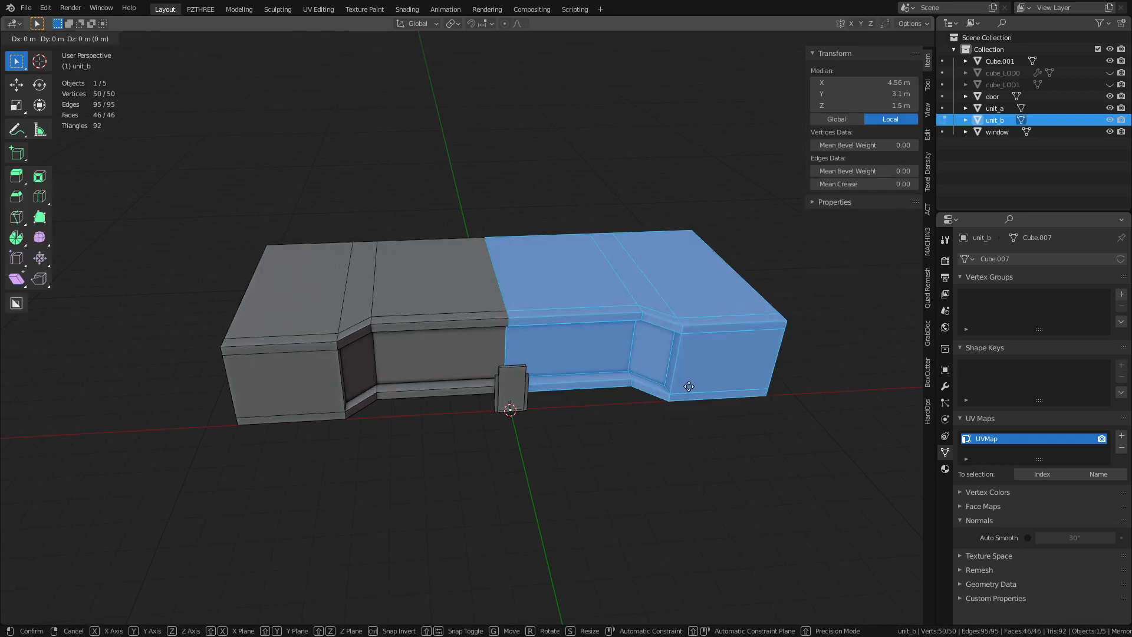
key(x)
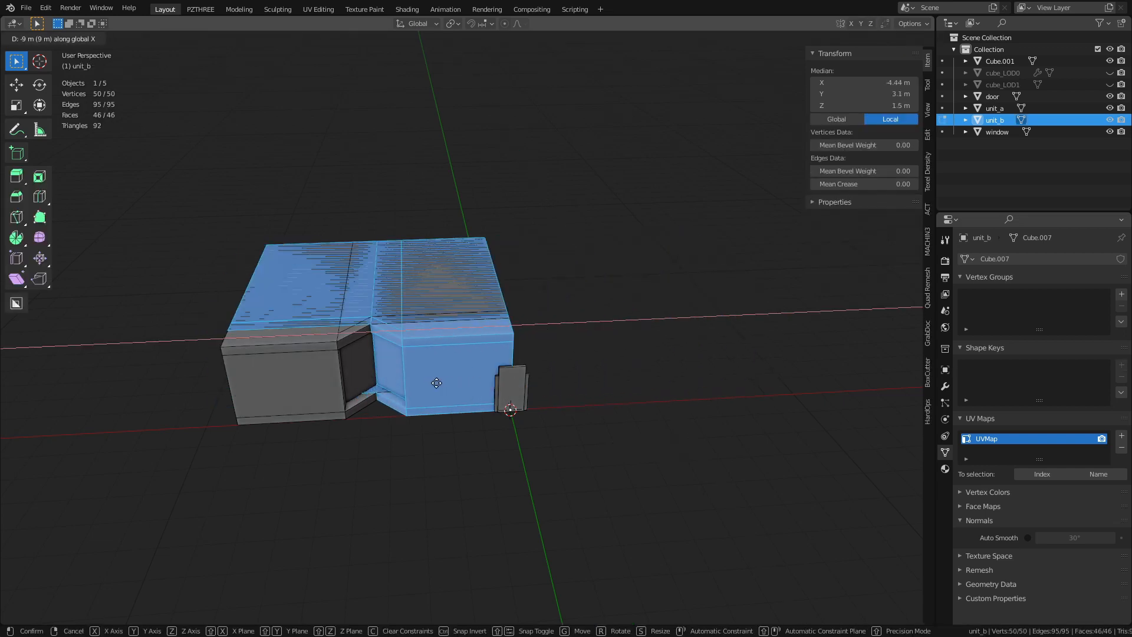
click(445, 384)
mouse_move(586, 412)
middle_down()
mouse_move(460, 434)
mouse_move(567, 405)
middle_up()
key(ctrl+Tab)
click(485, 411)
click(414, 459)
scroll(463, 396, up, 2)
shift+middle_drag(518, 372, 598, 375)
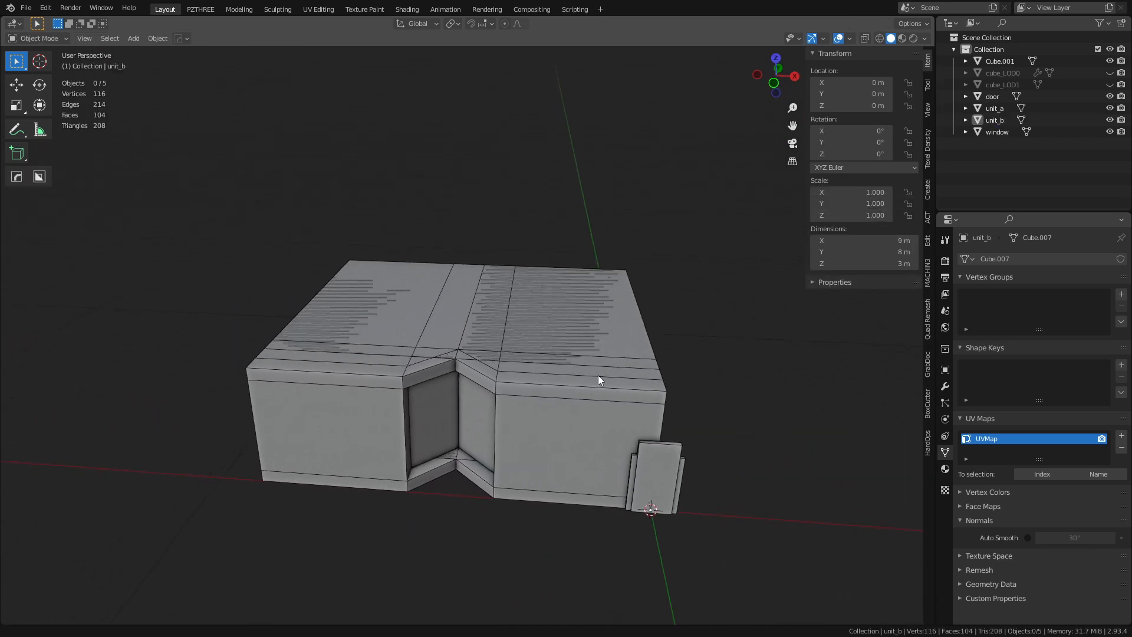
Step: Join the properties editor with the outliner area so the properties editor fills the whole column
right_click(1038, 211)
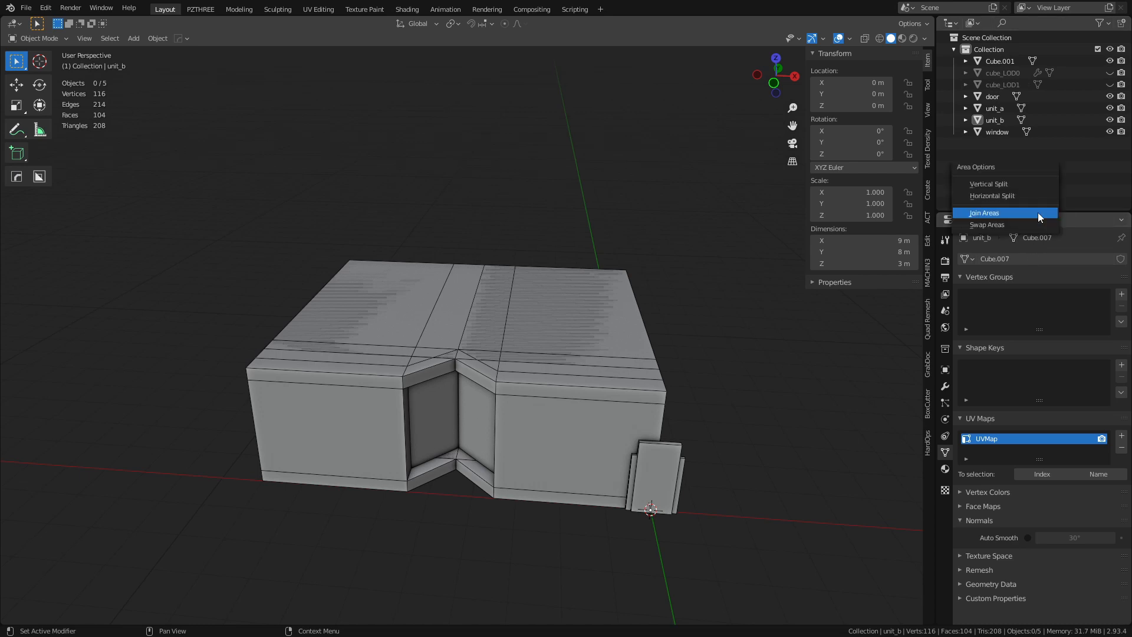
right_click(1078, 210)
click(1080, 211)
click(1057, 137)
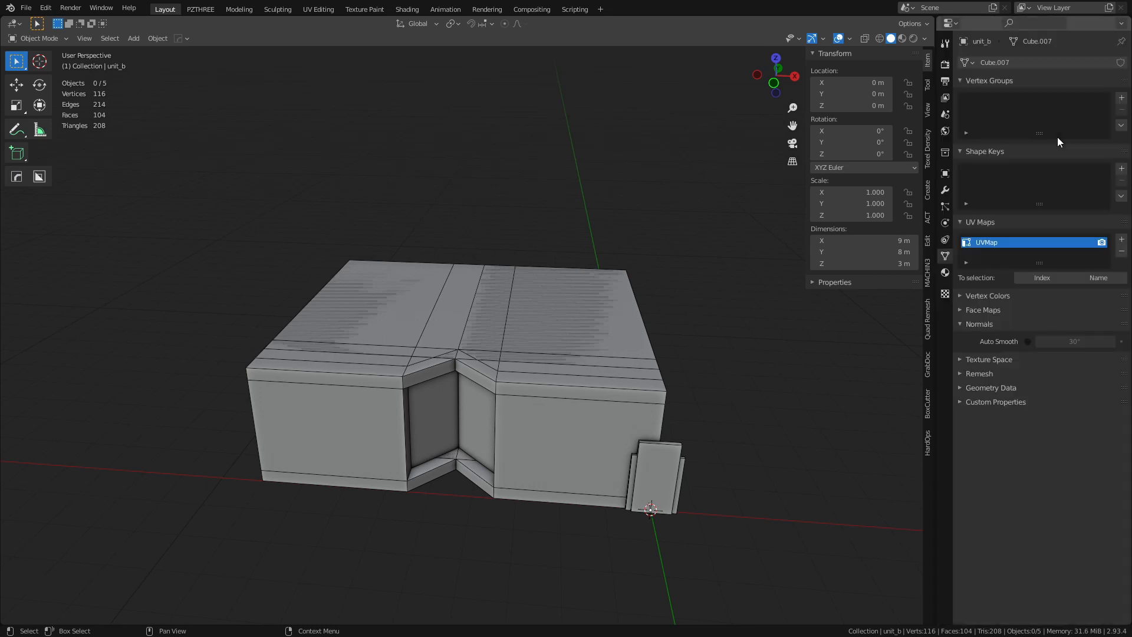
Step: Split a narrow area off the 3D viewport and turn it into an Outliner listing the scene objects
drag(2, 19, 164, 23)
click(13, 23)
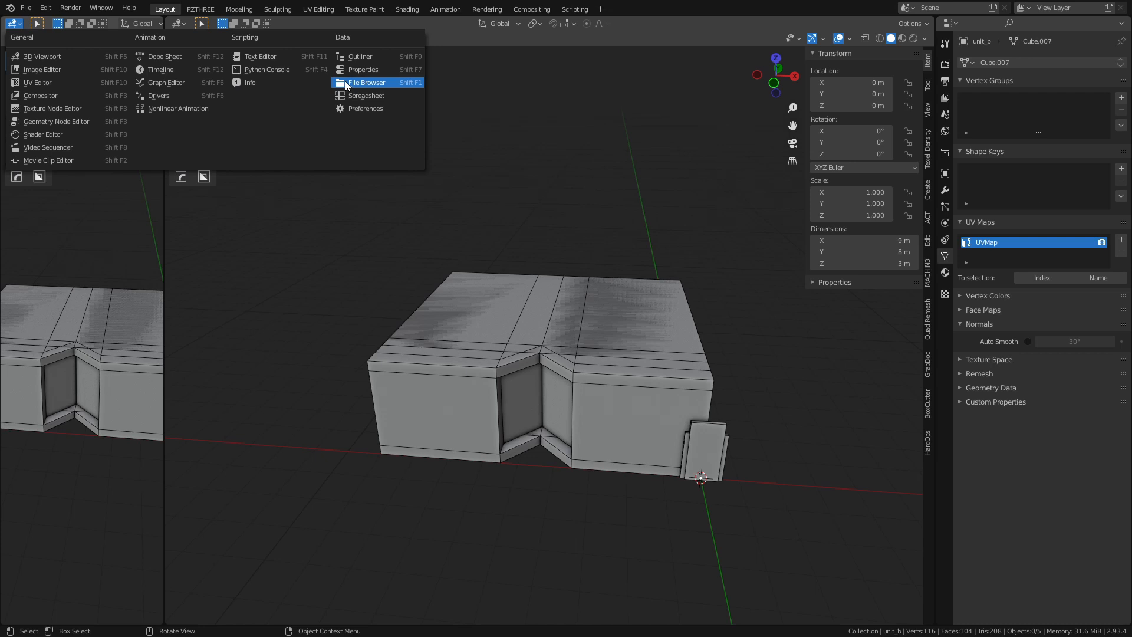
click(381, 58)
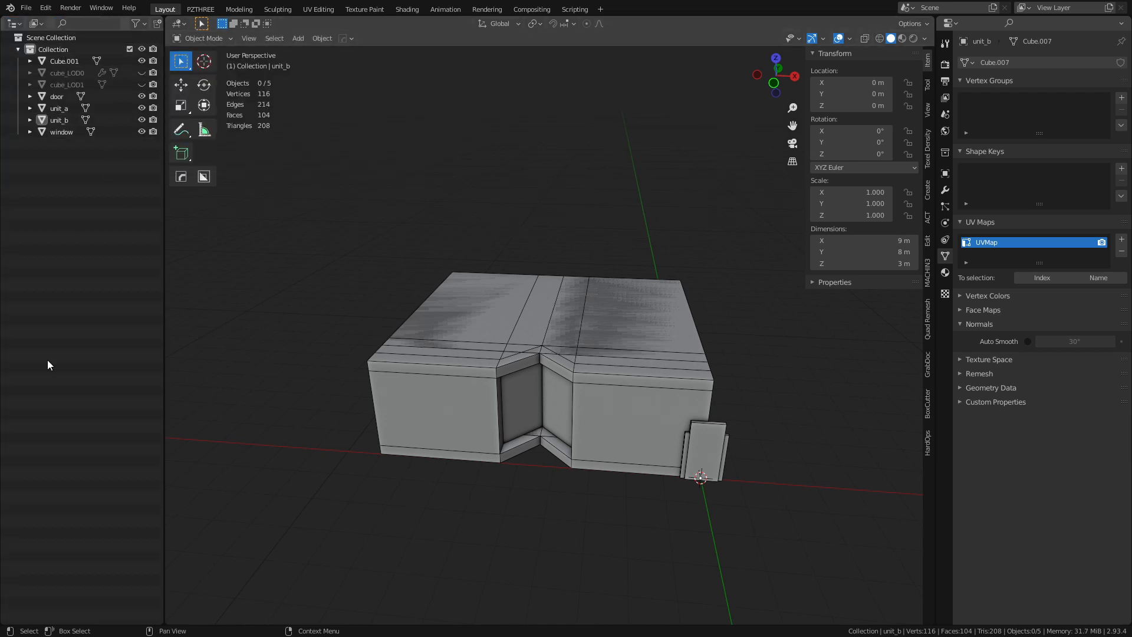
key(ctrl+Tab)
click(518, 327)
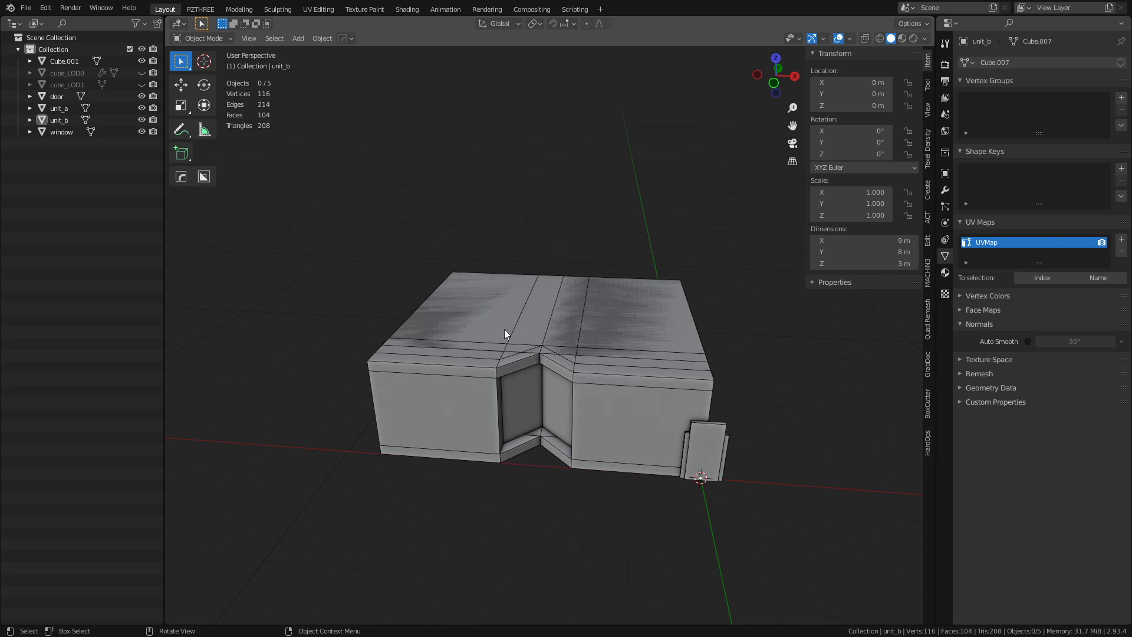
Step: Try toggling the visibility of all objects in the collection, then reveal everything and clear the selection
click(141, 59)
click(141, 72)
click(143, 85)
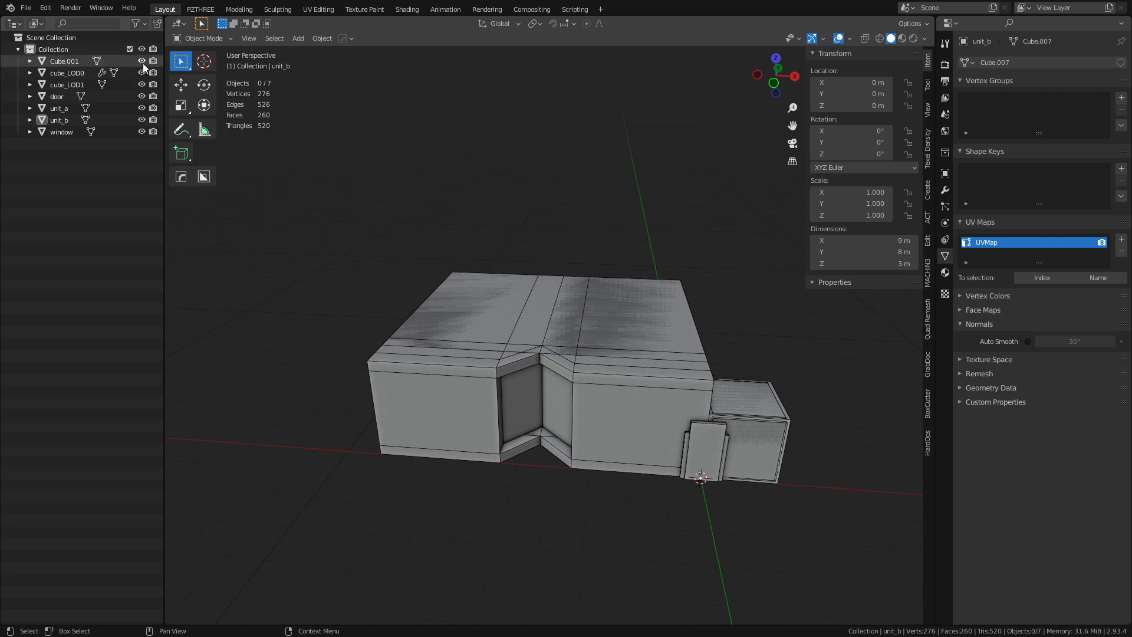
drag(142, 72, 144, 131)
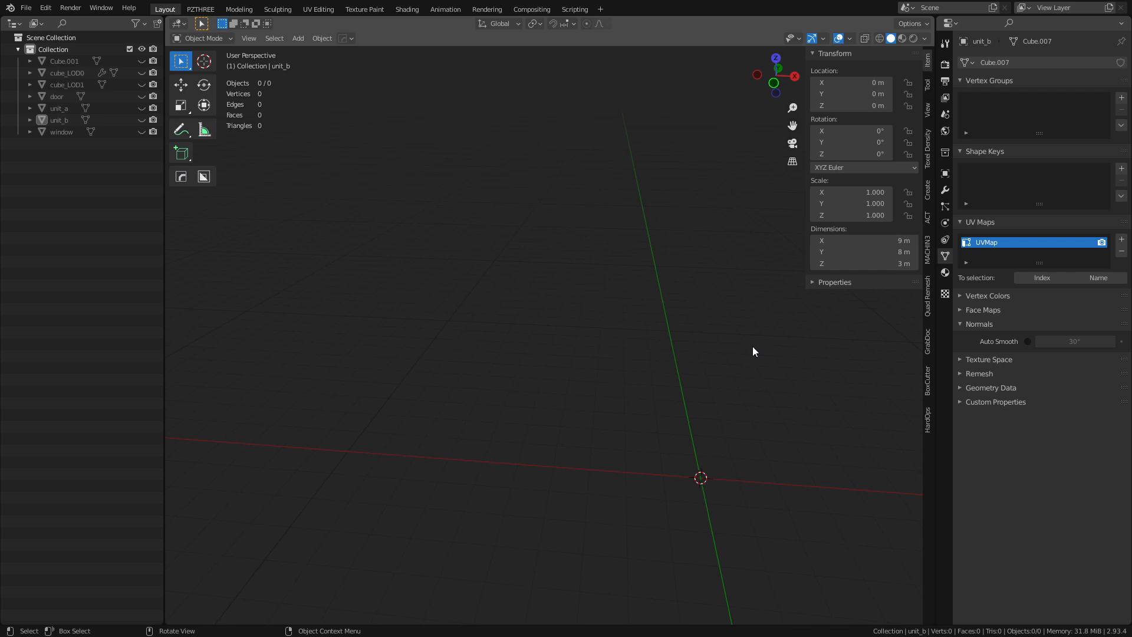
key(alt+h)
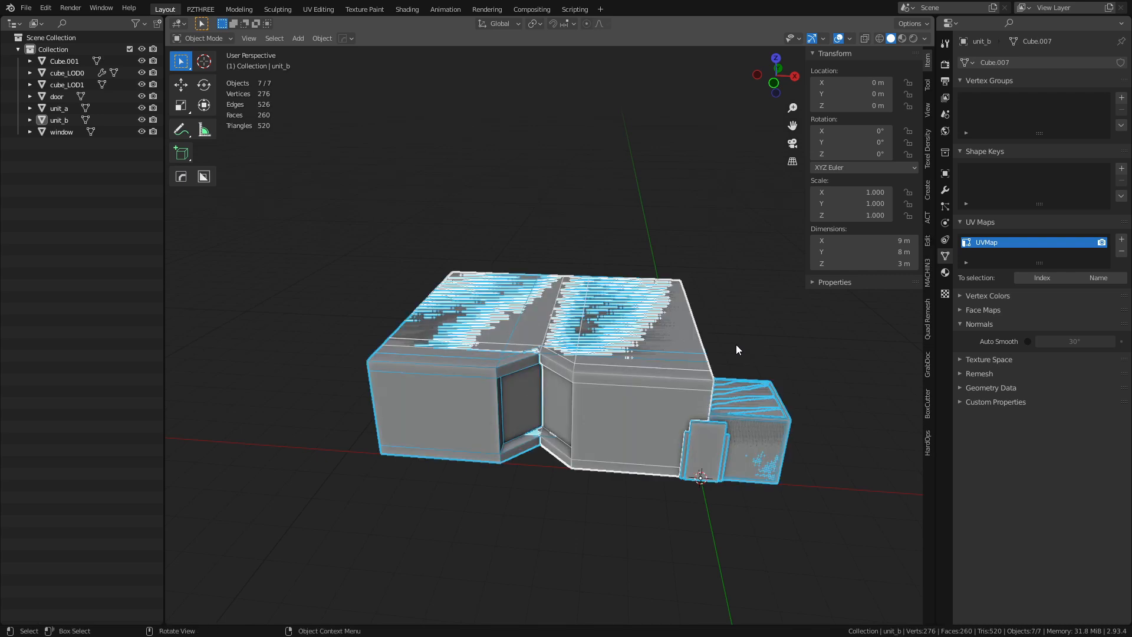
key(h)
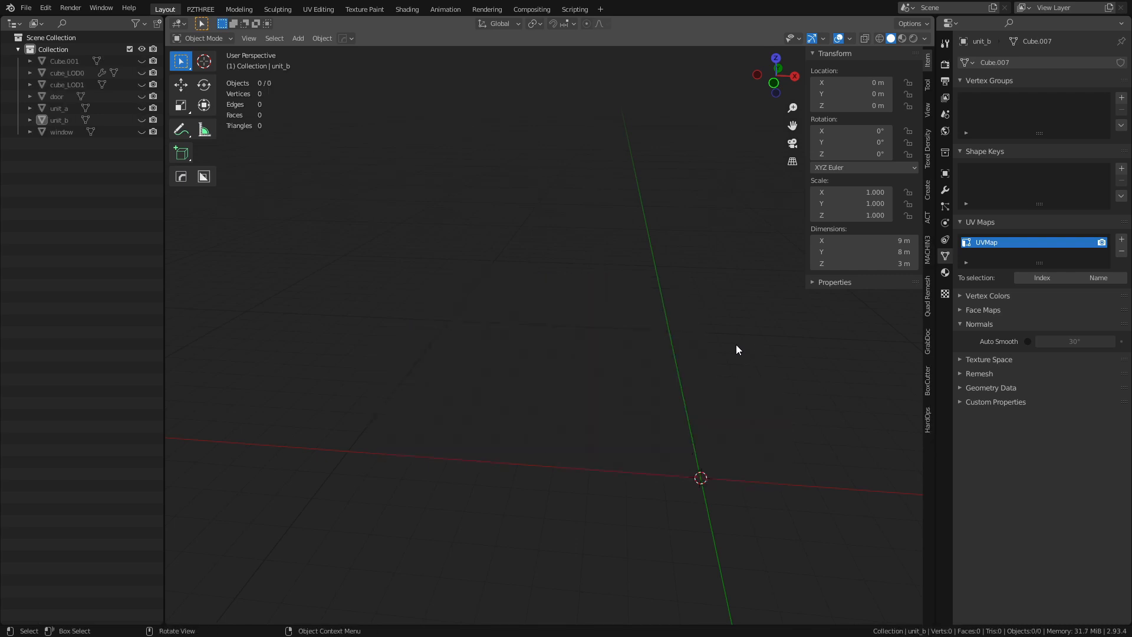
key(alt+h)
key(alt+a)
middle_drag(631, 288, 568, 345)
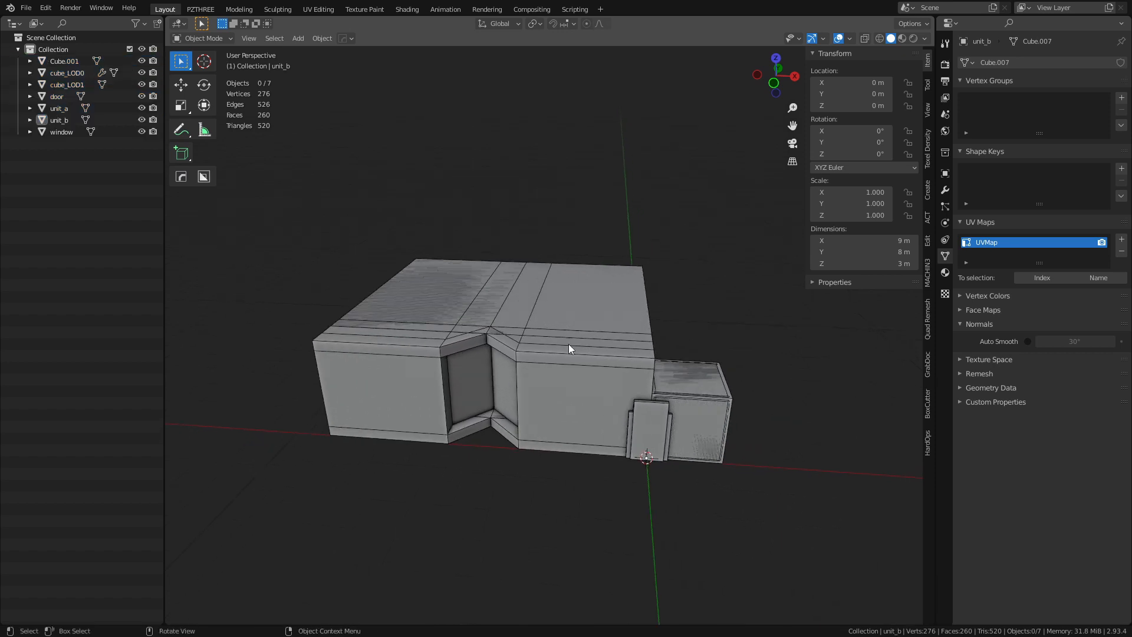
Step: Hide the cube_LOD0, cube_LOD1 and Cube.001 objects so only the door, window and two units stay visible
click(525, 356)
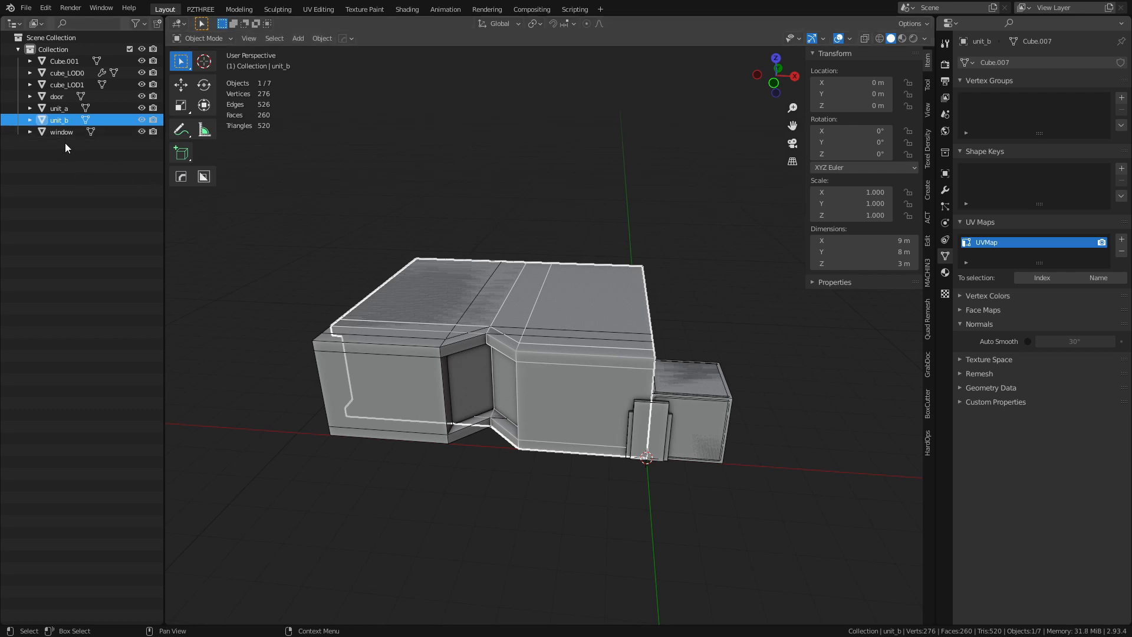
click(59, 109)
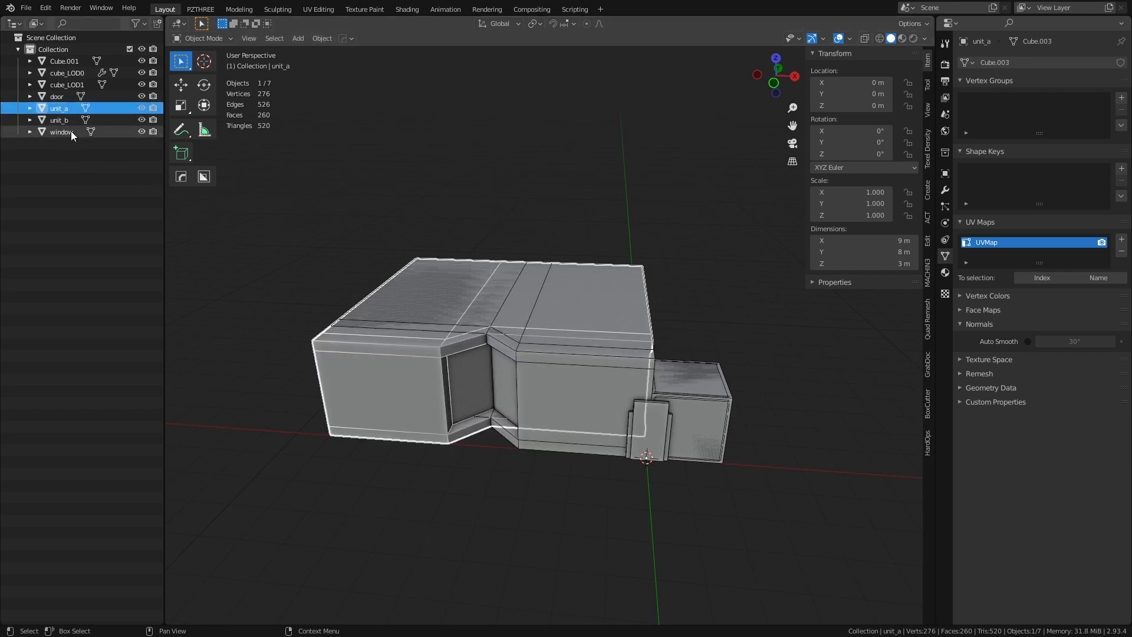
click(69, 86)
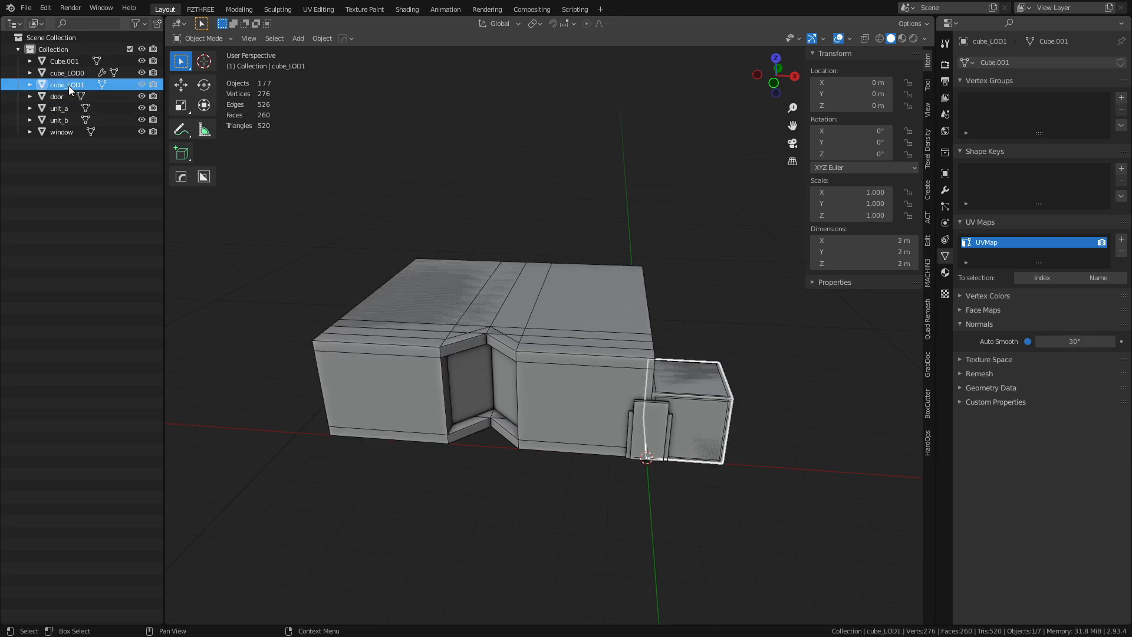
shift+click(69, 76)
click(140, 74)
click(139, 84)
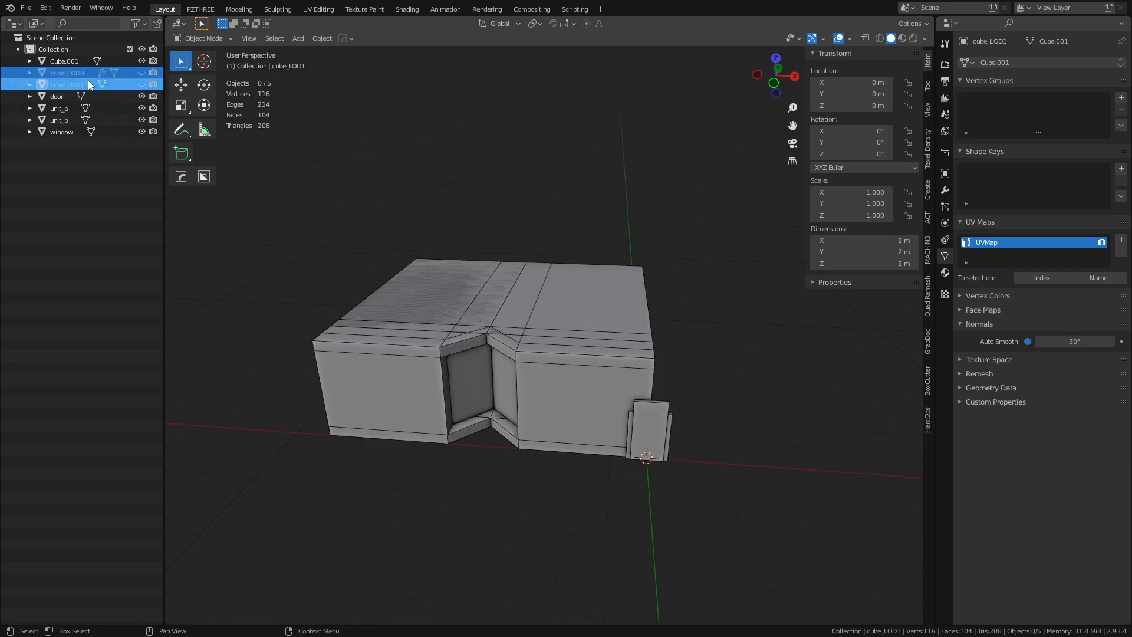
click(79, 62)
click(142, 62)
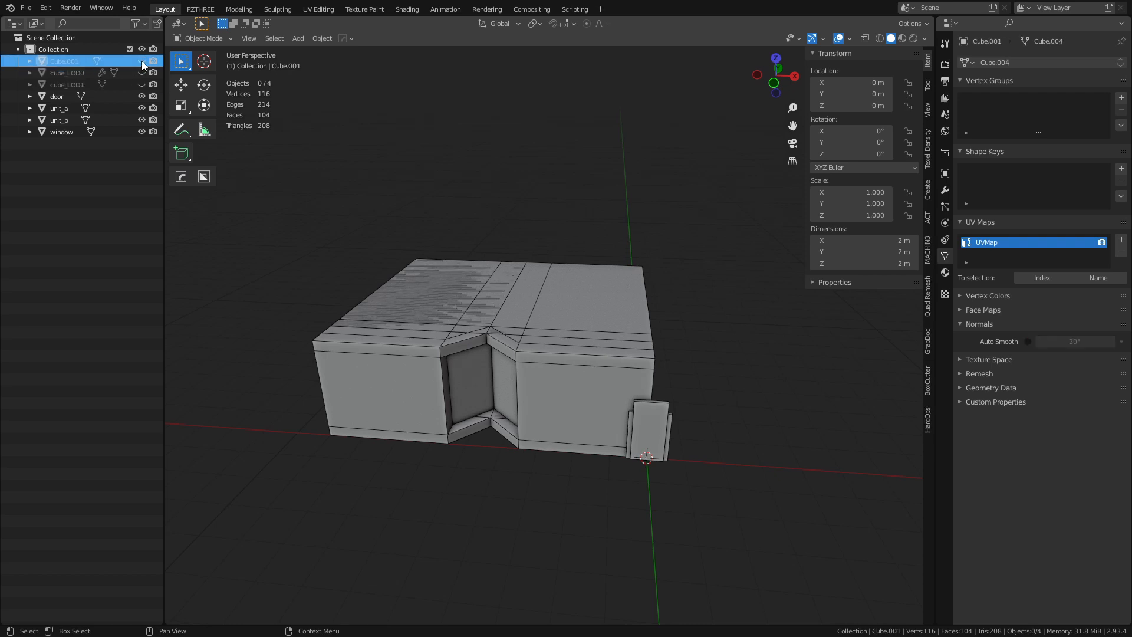
Step: Export the door as a Unity FBX named door.fbx into the project's Static Mesh folder
click(63, 122)
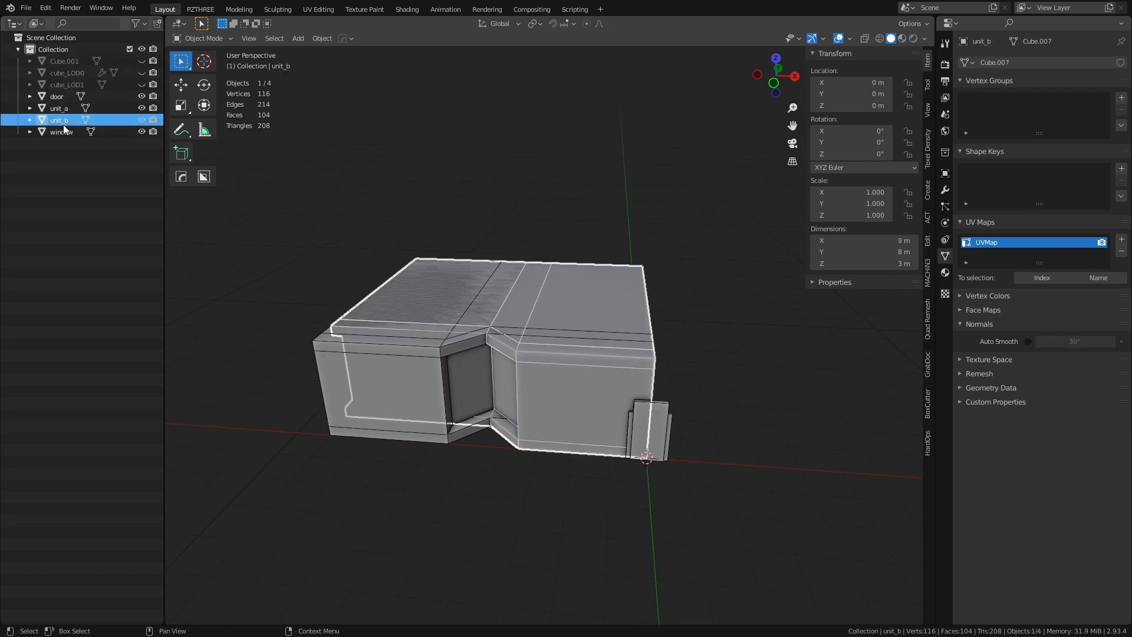
click(59, 97)
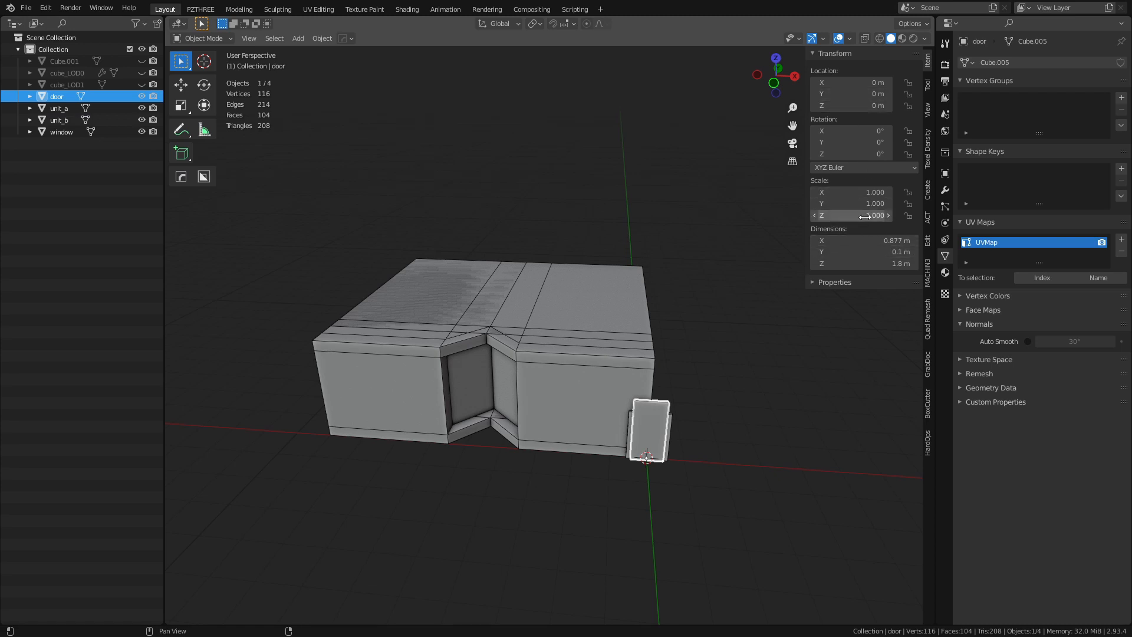
key(q)
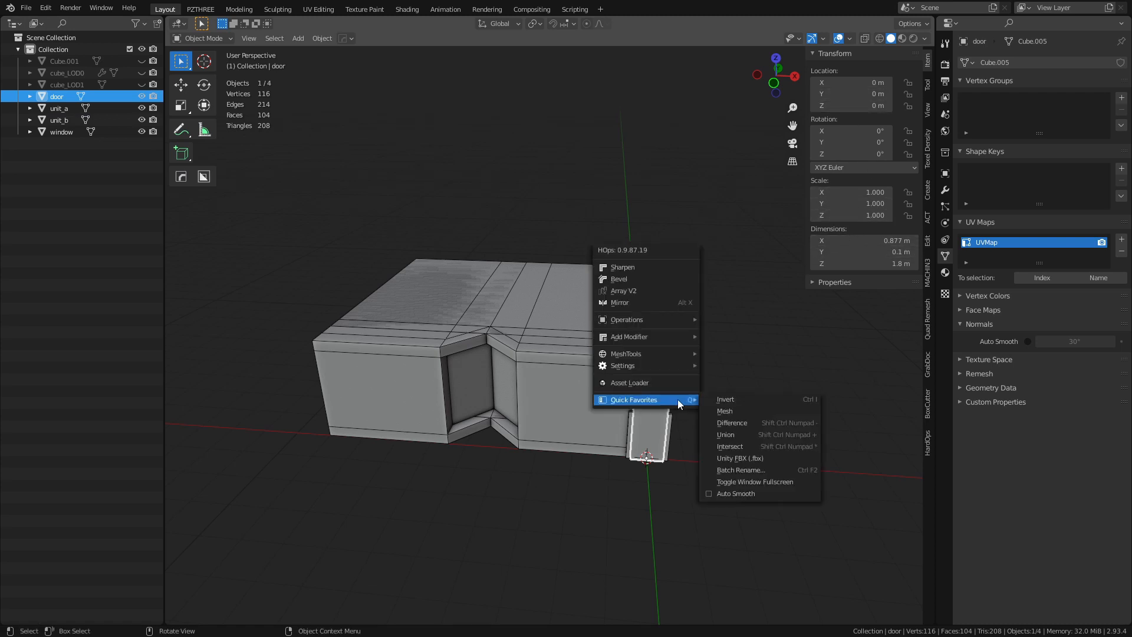
click(746, 459)
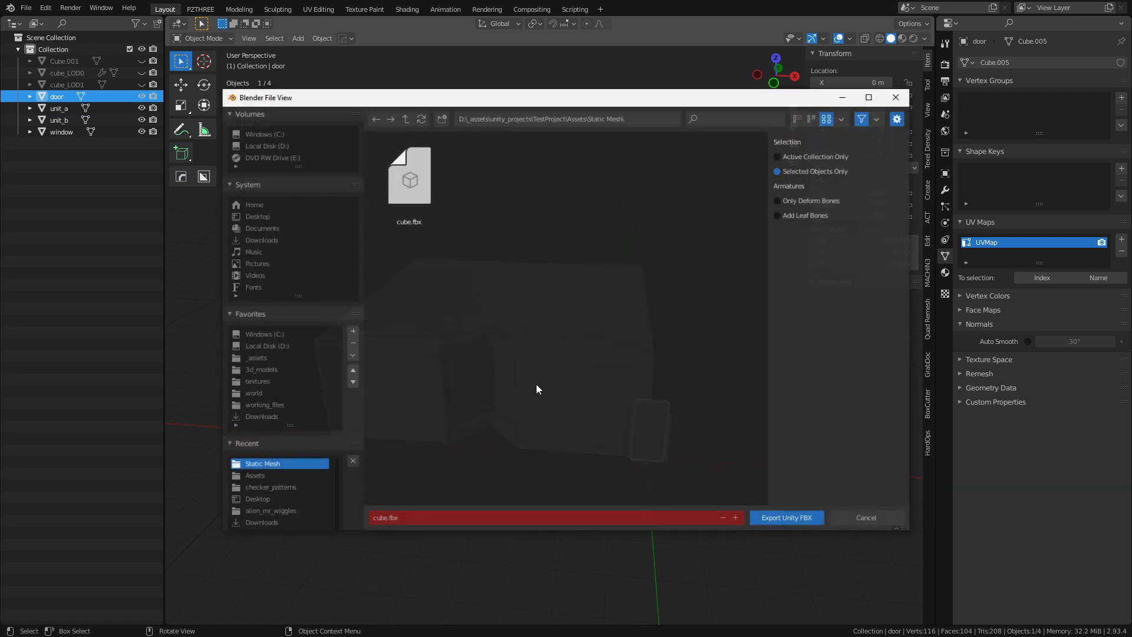
click(453, 524)
text(door)
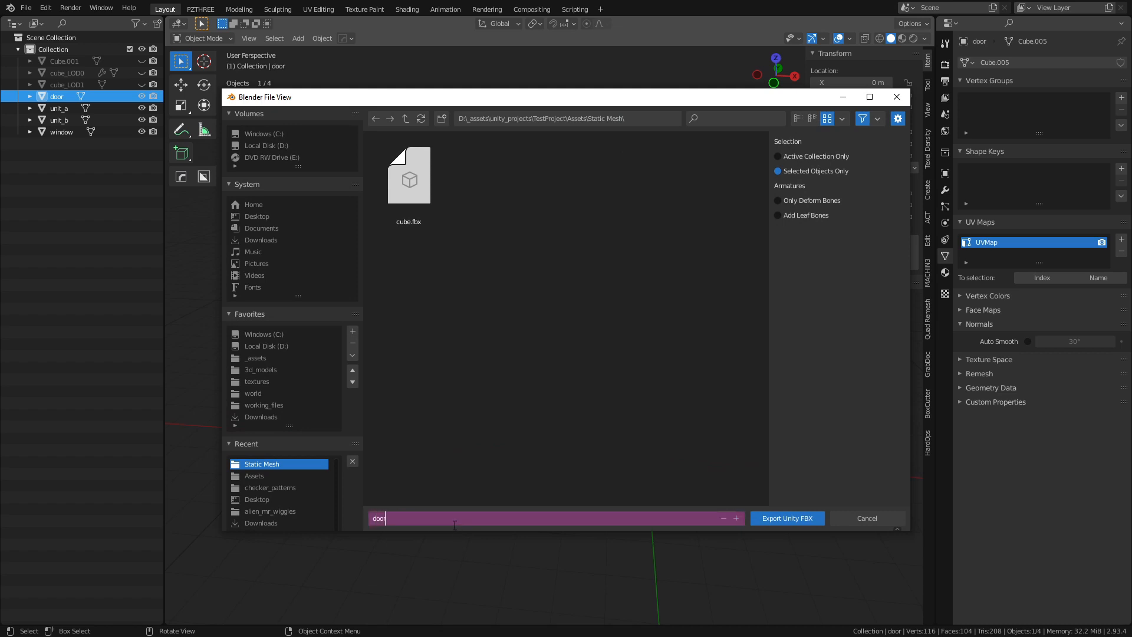
key(Return)
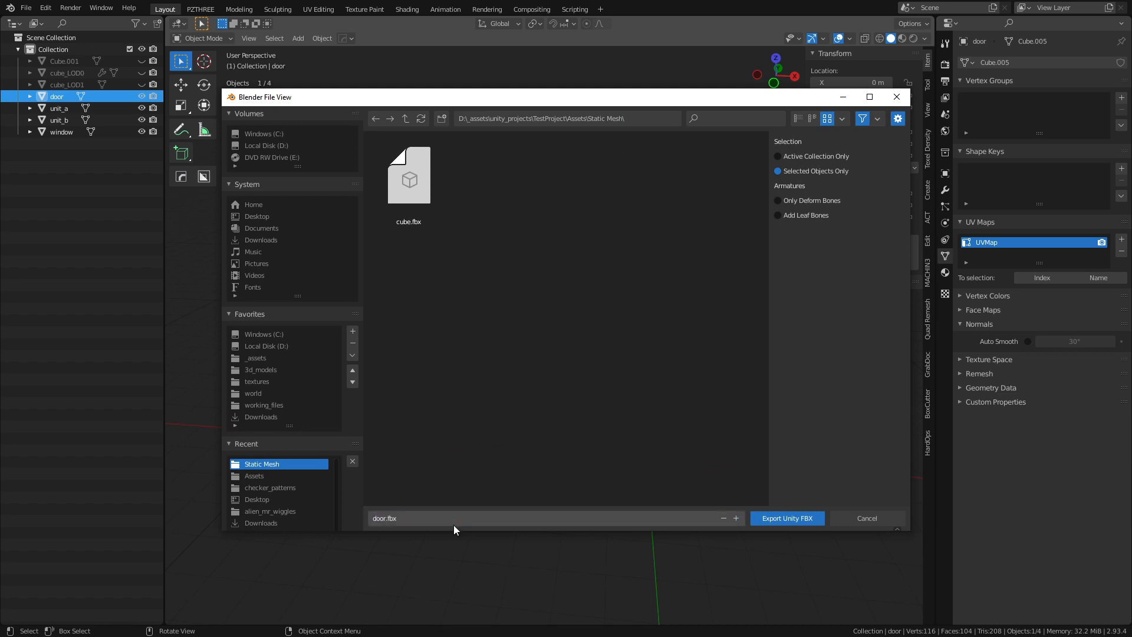
Step: Duplicate unit_a in place and delete the copy
click(67, 112)
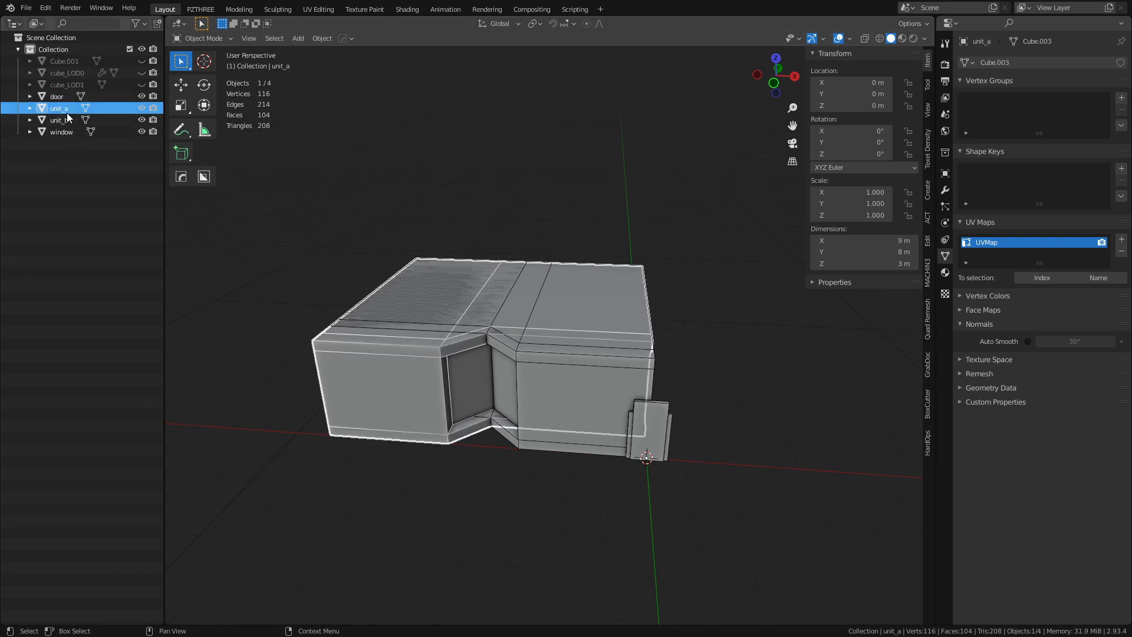
key(shift+d)
right_click(640, 335)
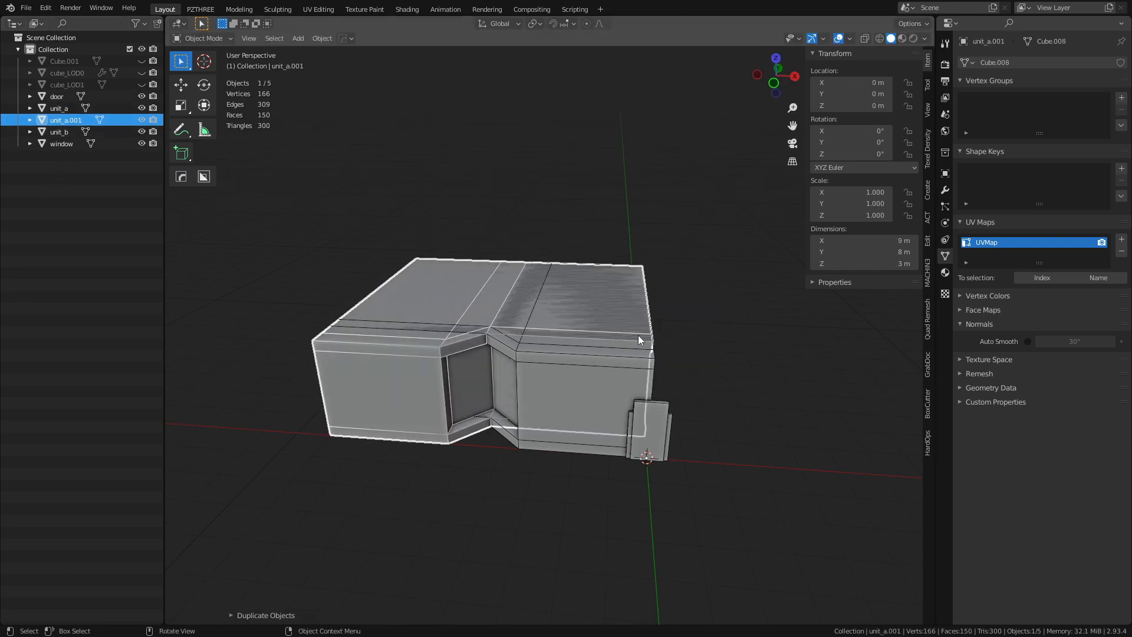
key(x)
click(574, 350)
click(573, 354)
key(q)
mouse_move(573, 354)
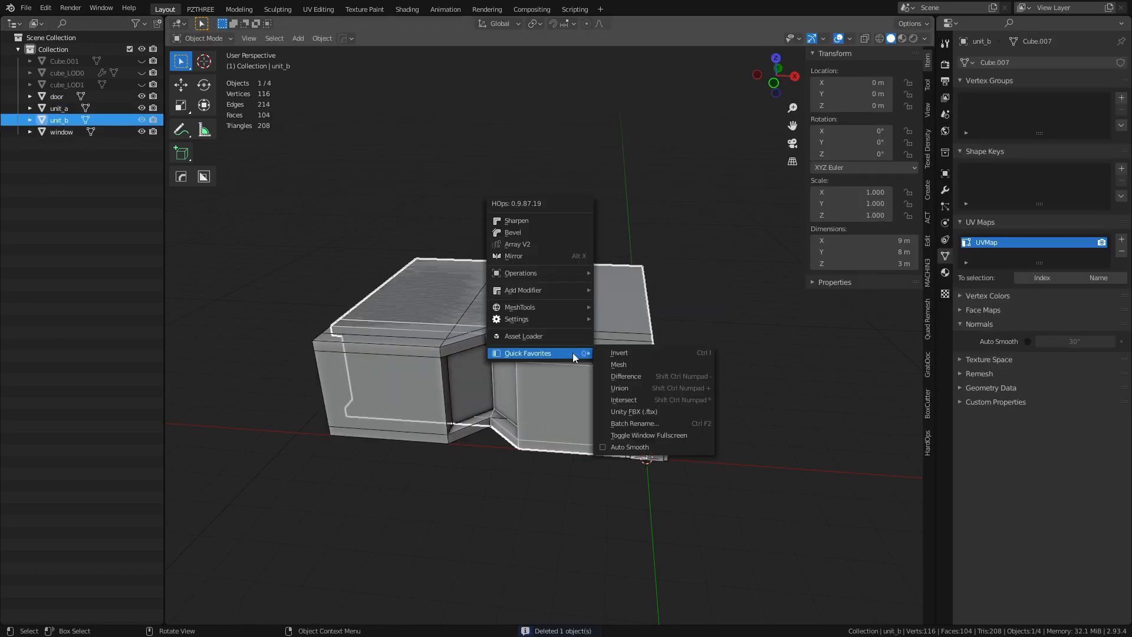
Step: Export unit_a as a Unity FBX named unit_a.fbx into the Static Mesh folder
click(381, 367)
key(q)
mouse_move(381, 366)
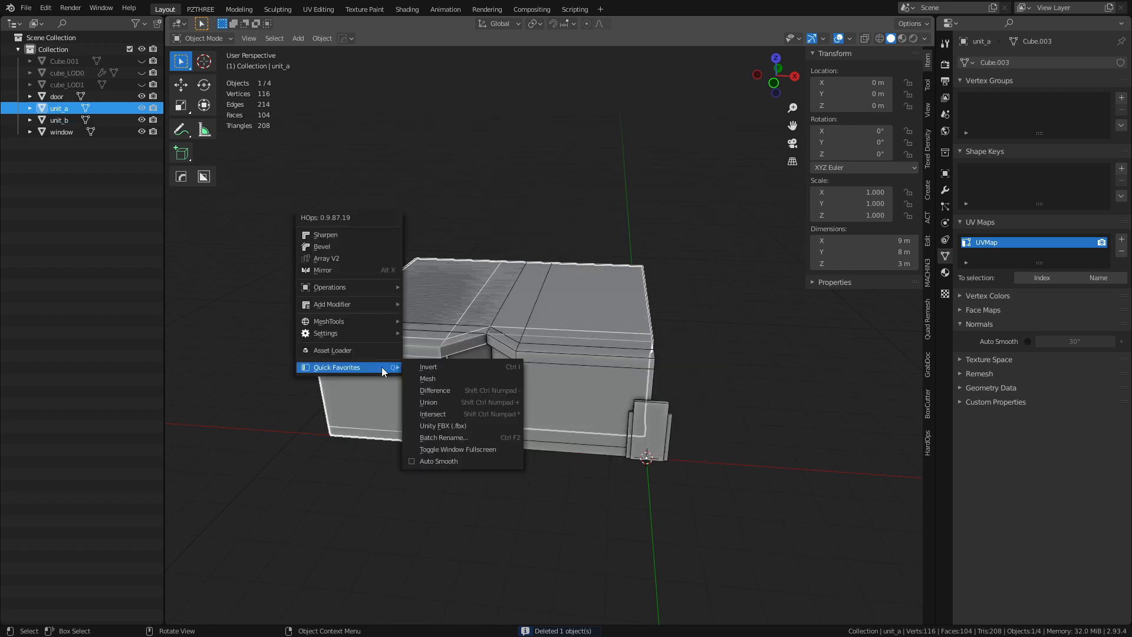
click(453, 426)
click(446, 514)
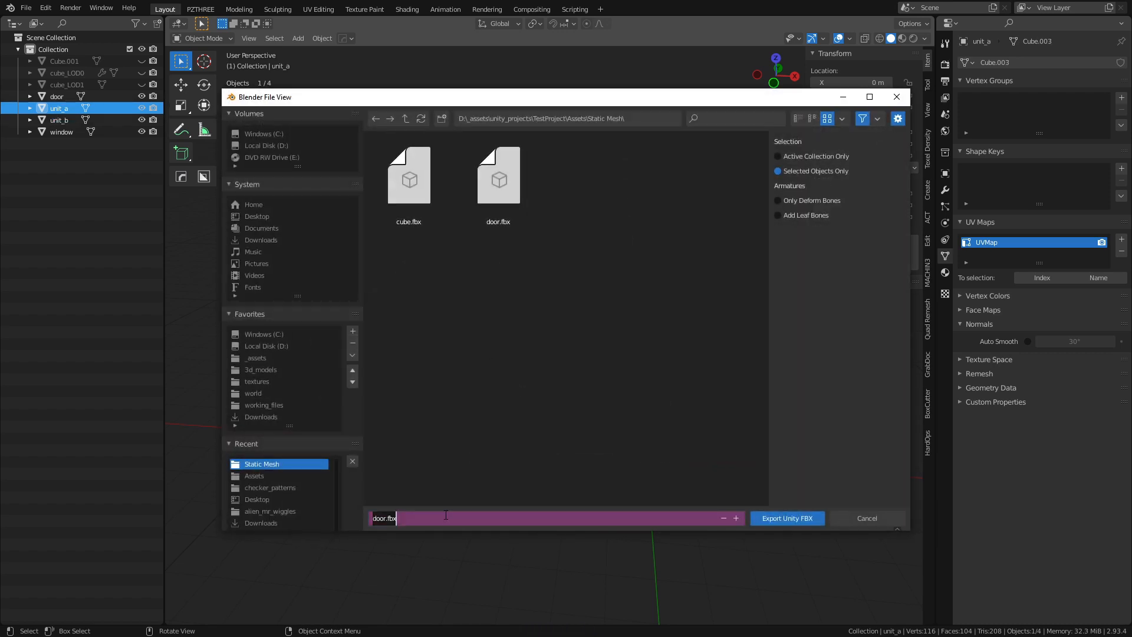
text(unit)
text(it)
key(Return)
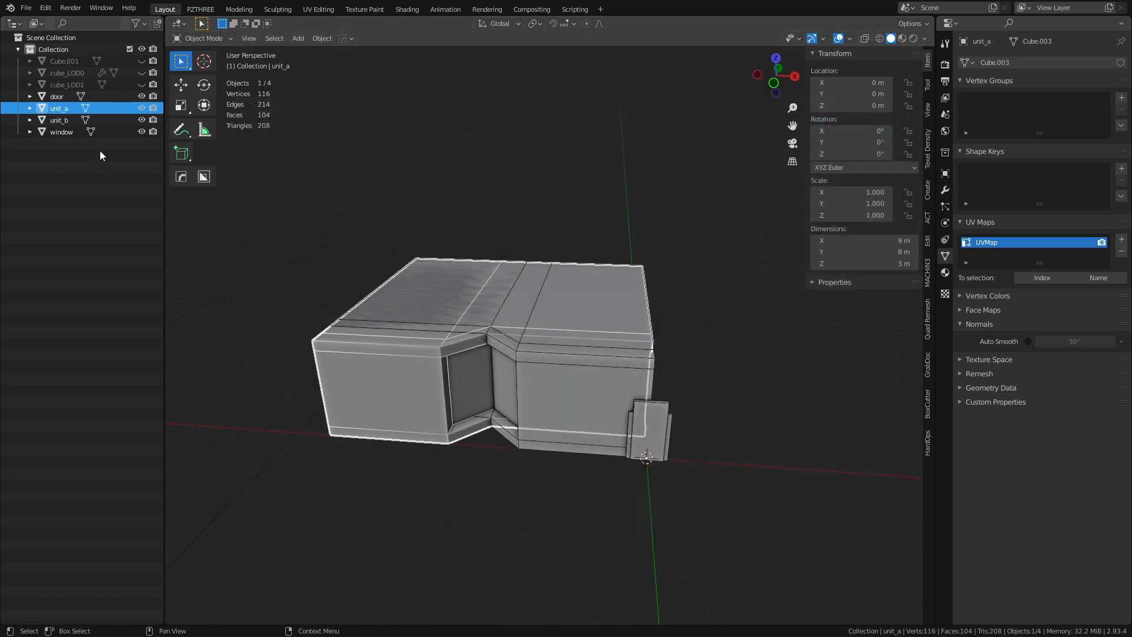
Step: Export unit_b as a Unity FBX named unitb.fbx into the Static Mesh folder
click(63, 122)
right_click(589, 415)
mouse_move(596, 420)
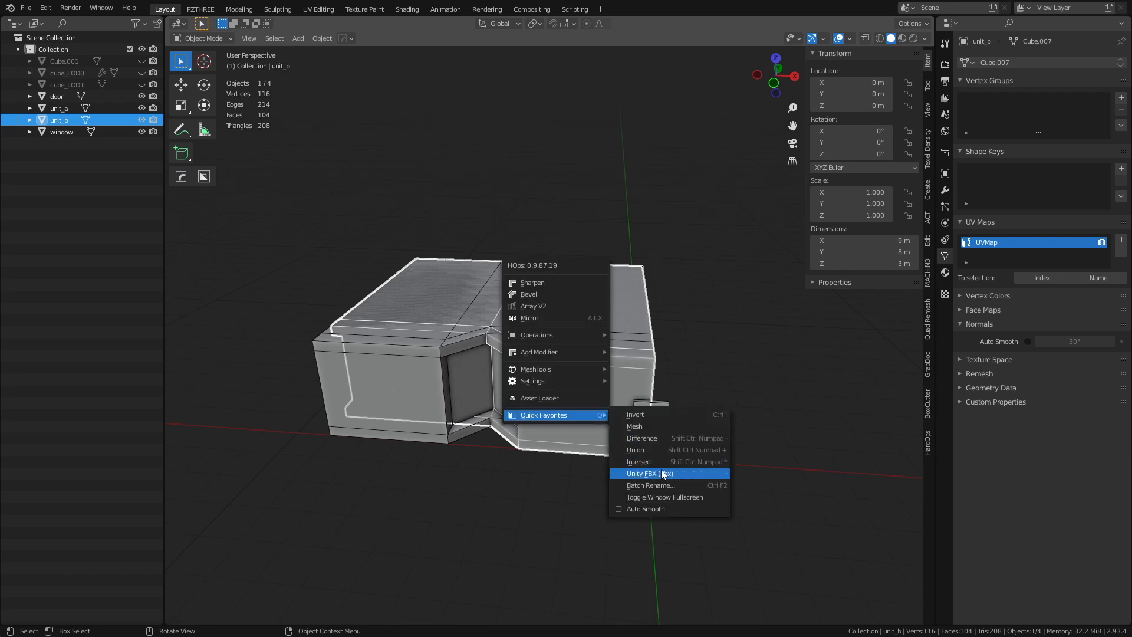
click(636, 471)
click(467, 518)
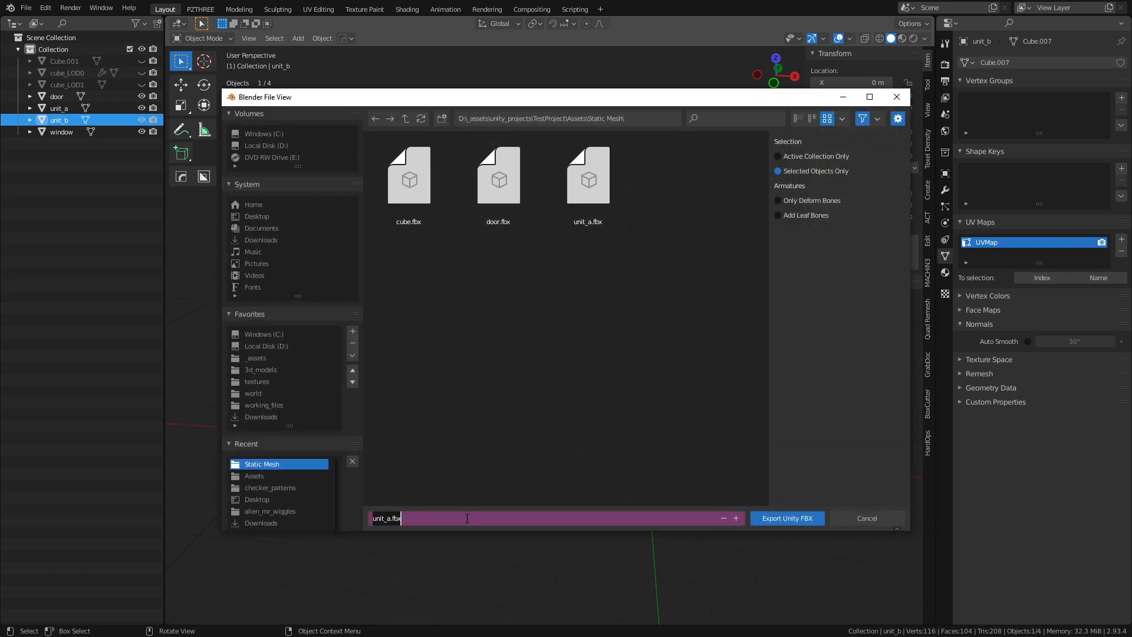
text(unitb)
key(BackSpace)
text(_b)
key(Return)
Step: Export the window as a Unity FBX named window.fbx into the Static Mesh folder
click(60, 132)
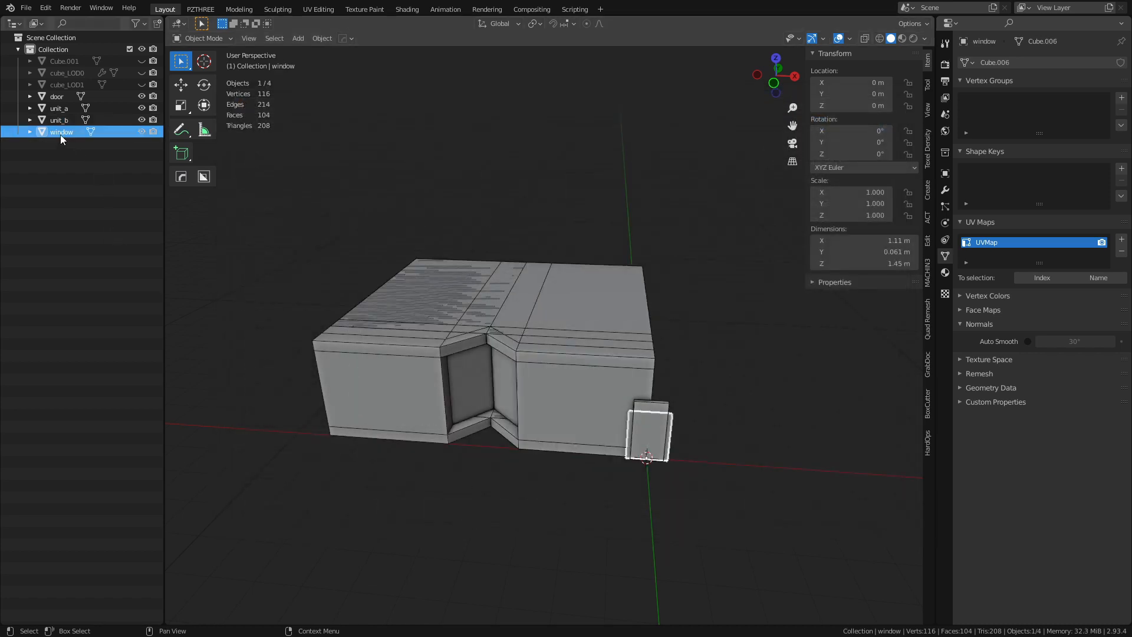
key(q)
mouse_move(660, 408)
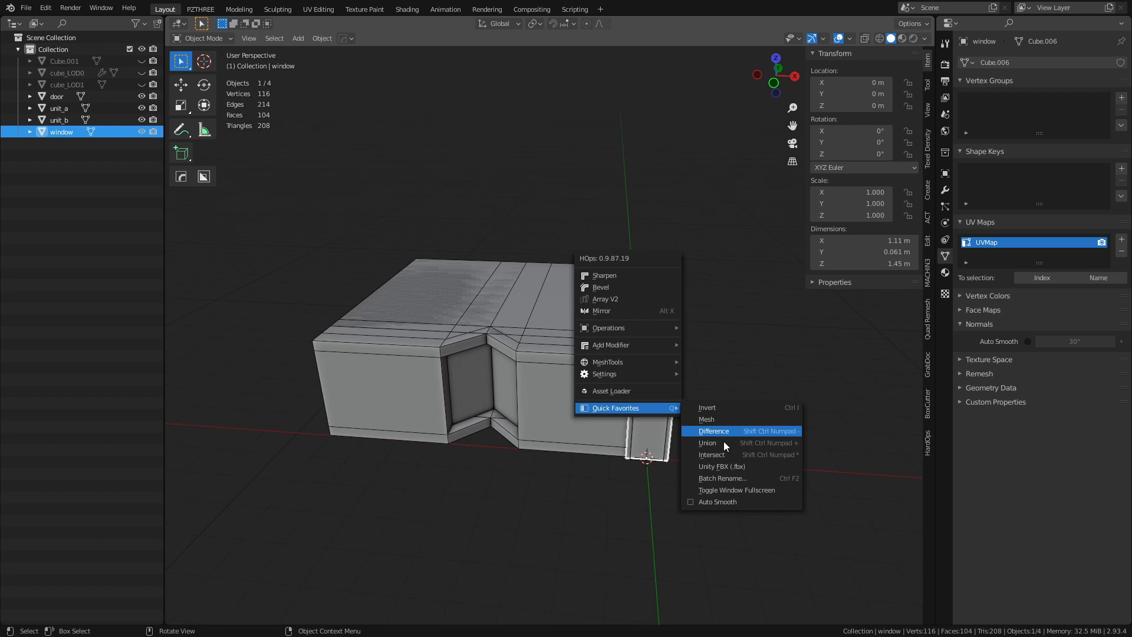
click(751, 465)
click(522, 522)
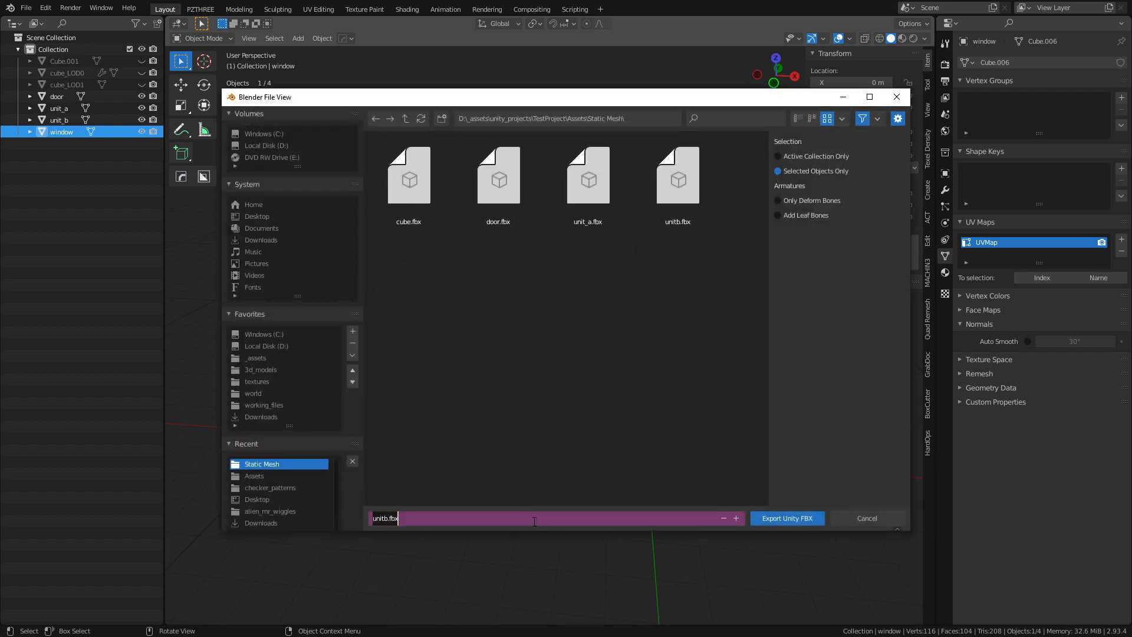
text(window)
key(Return)
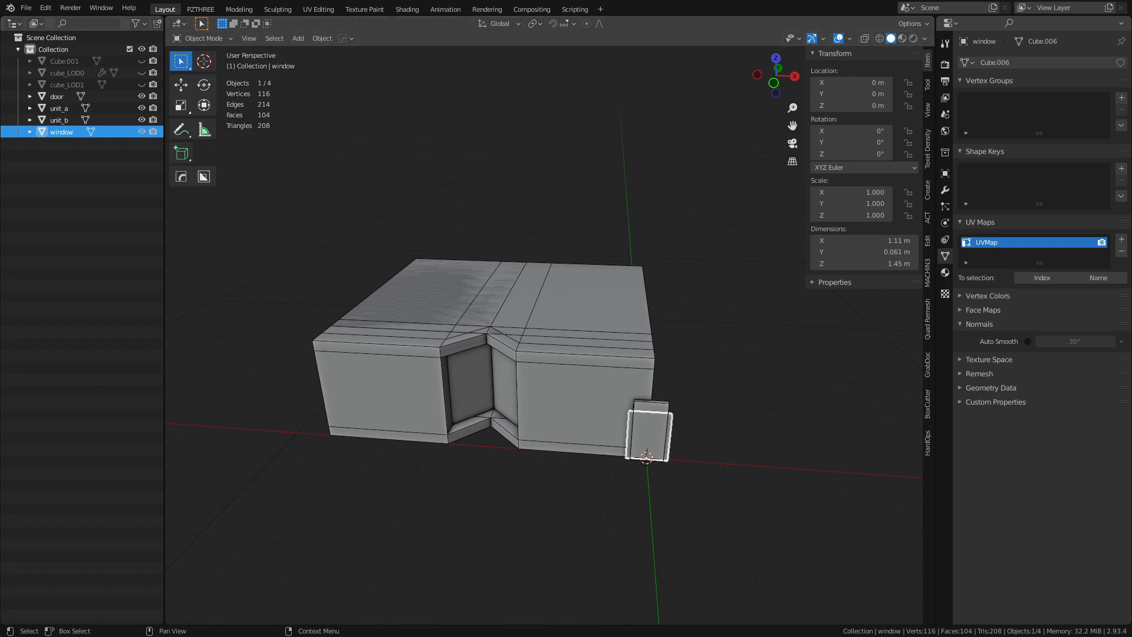
Step: Switch to Unity and select the door, unit_a, unitb and window models together in the Static Mesh folder
key(alt+Tab)
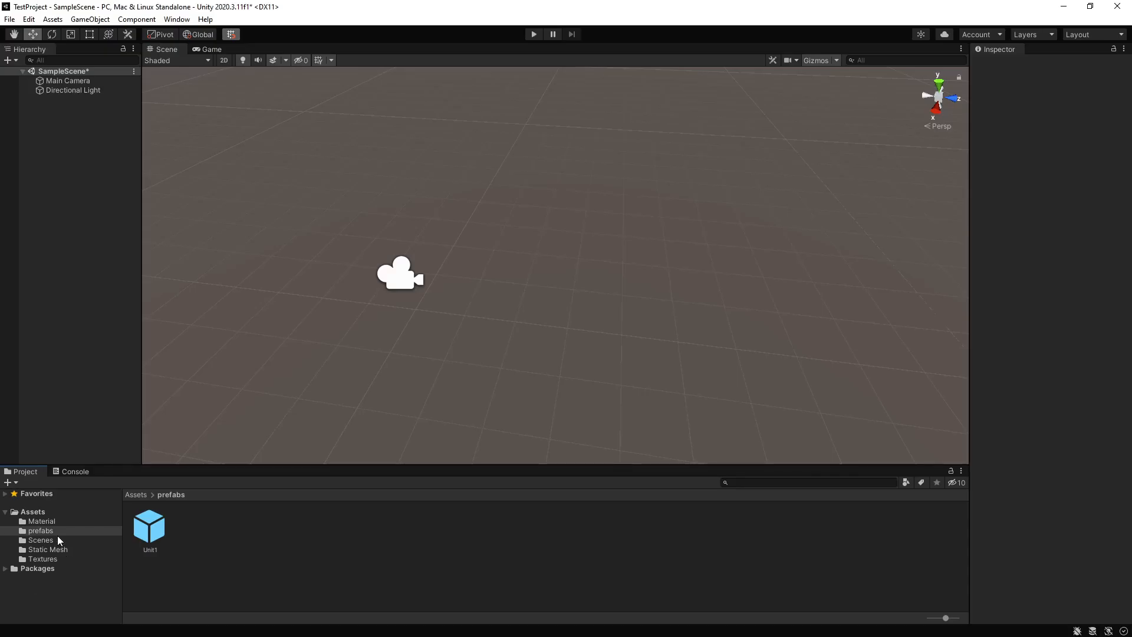
click(76, 551)
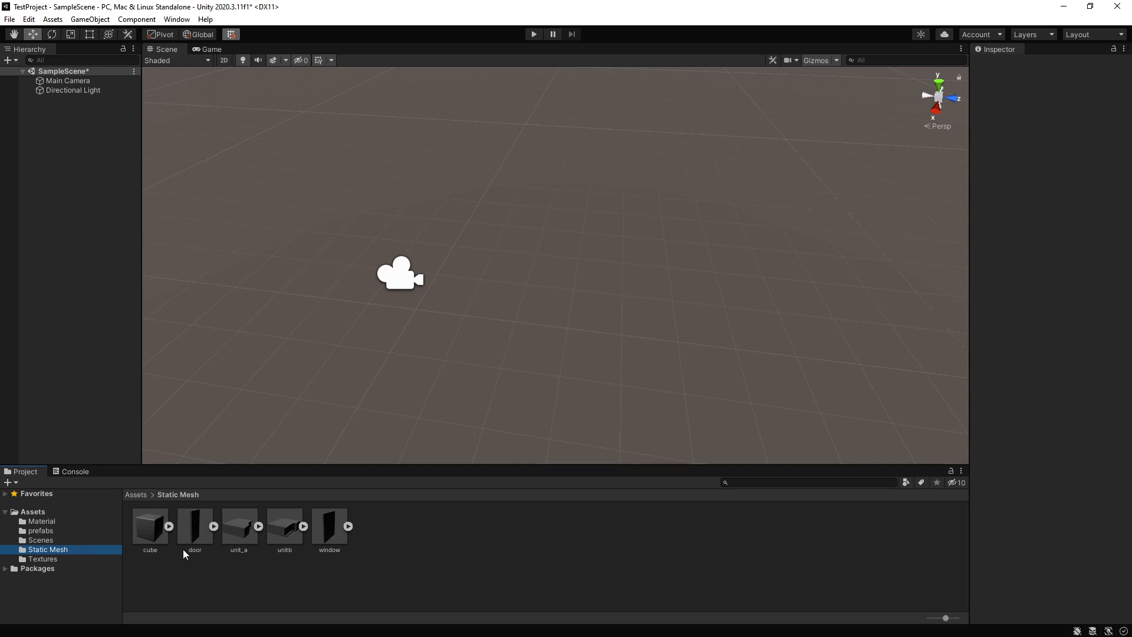
click(150, 523)
click(194, 526)
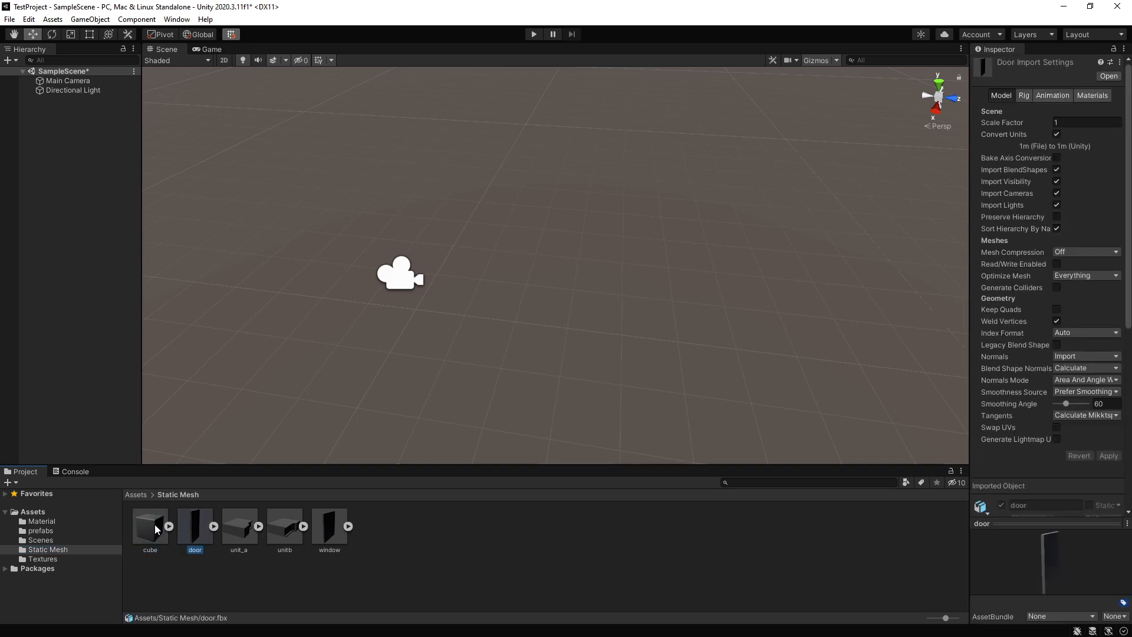
shift+click(293, 526)
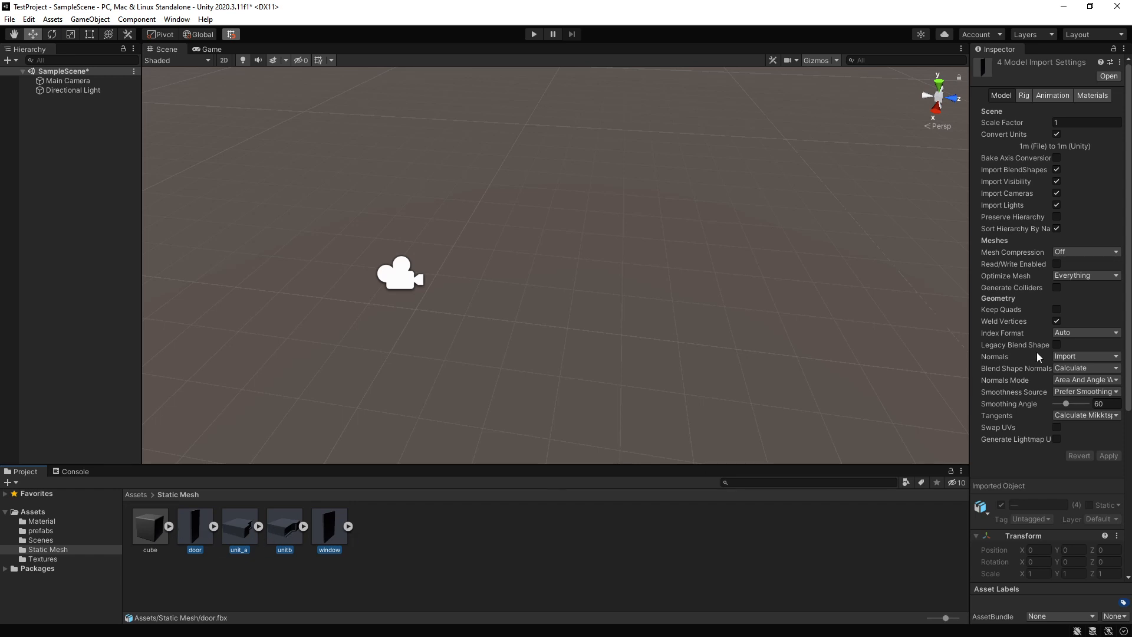
Step: Enable Generate Colliders and Generate Lightmap UVs for the four selected models
click(1056, 288)
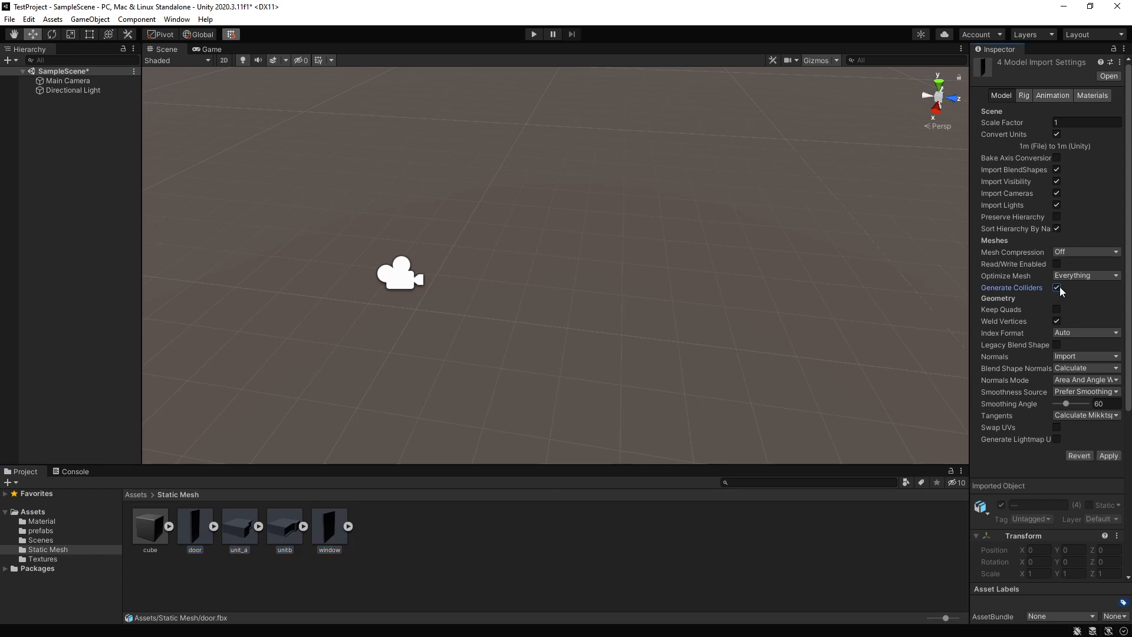
click(1056, 440)
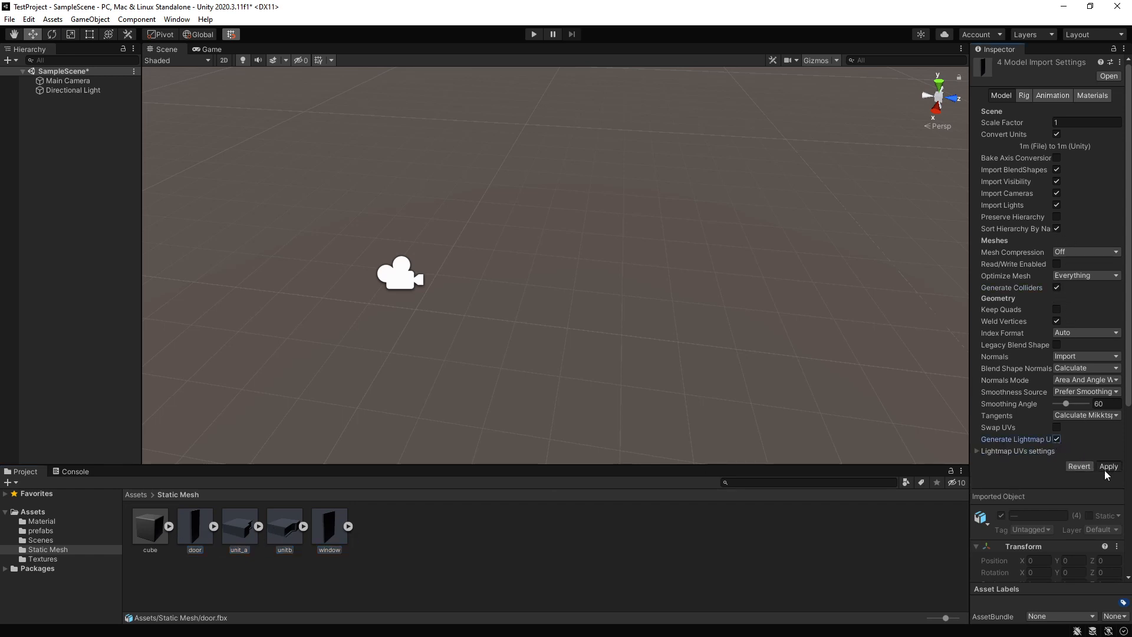
Step: Set the door's material creation mode to Standard (Legacy), remap its material to checker_material, and apply the pending changes when switching to unit_a
click(1080, 98)
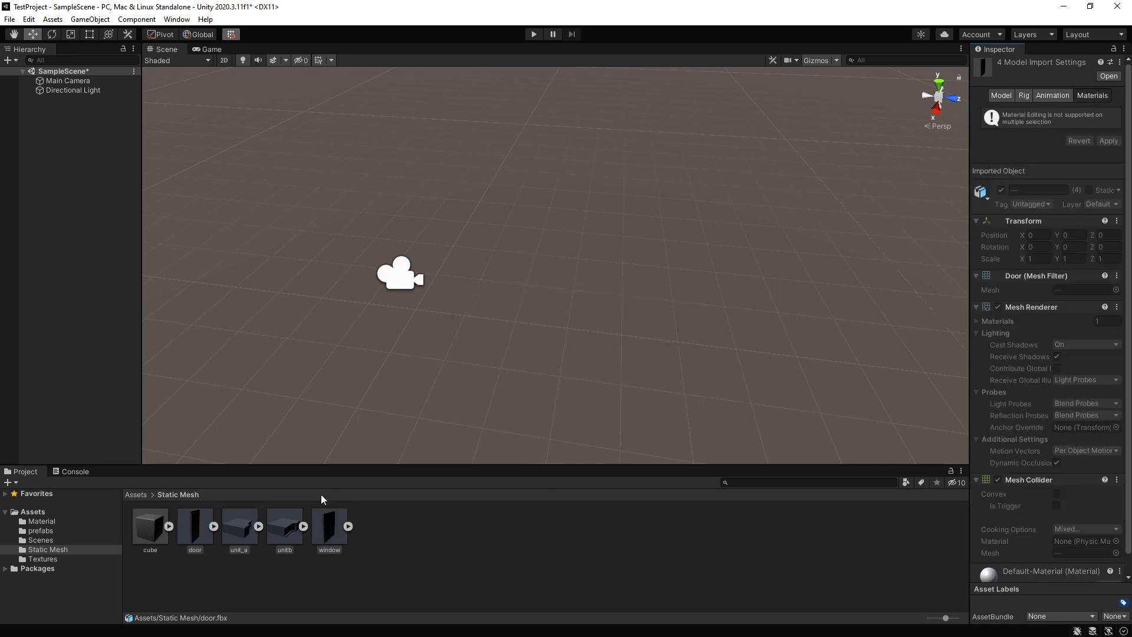
click(197, 528)
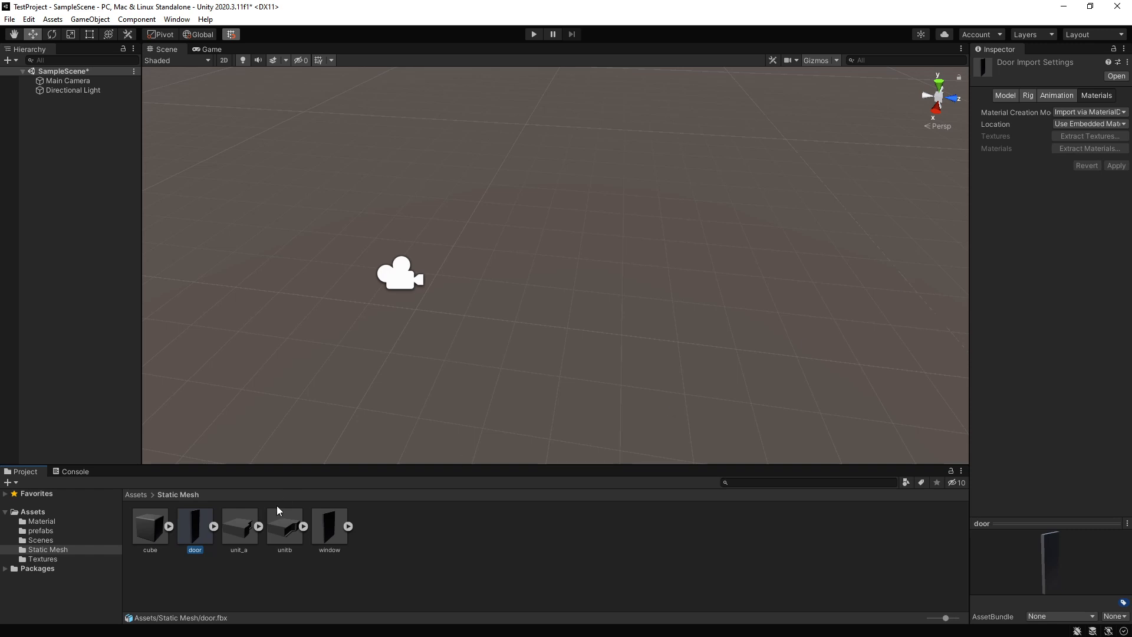
click(1113, 112)
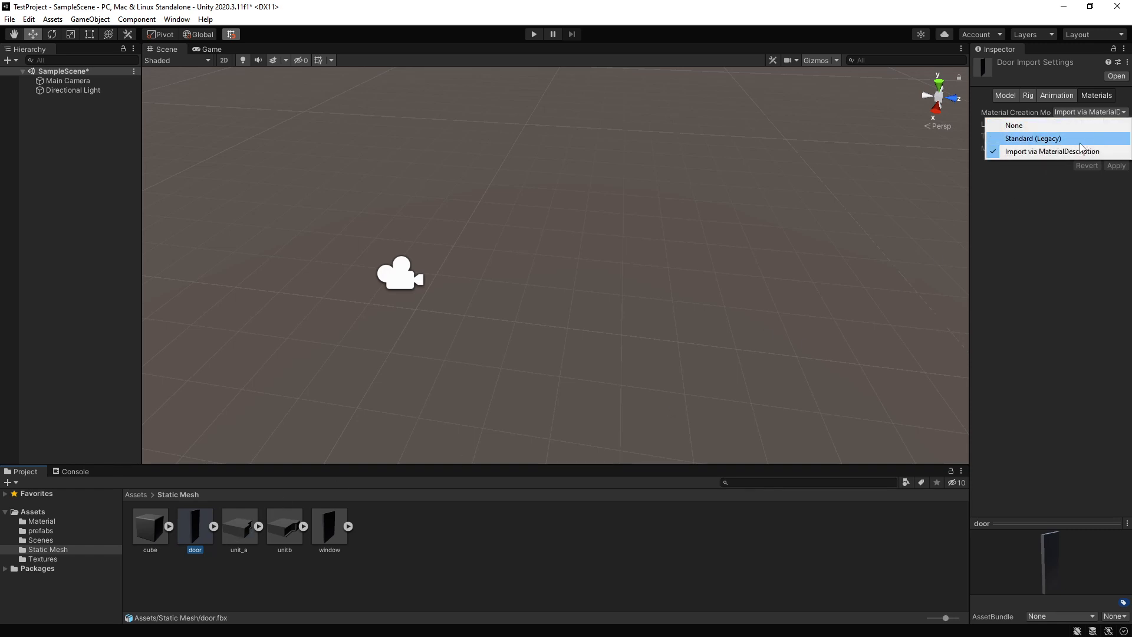
click(1082, 138)
click(1116, 176)
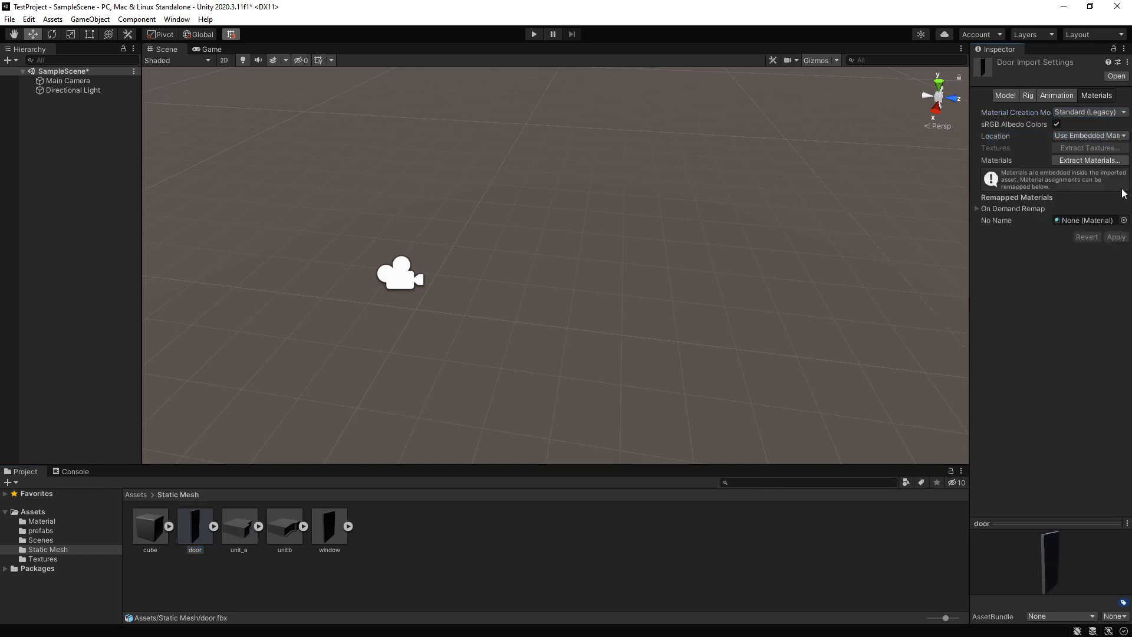
click(1123, 218)
double_click(937, 277)
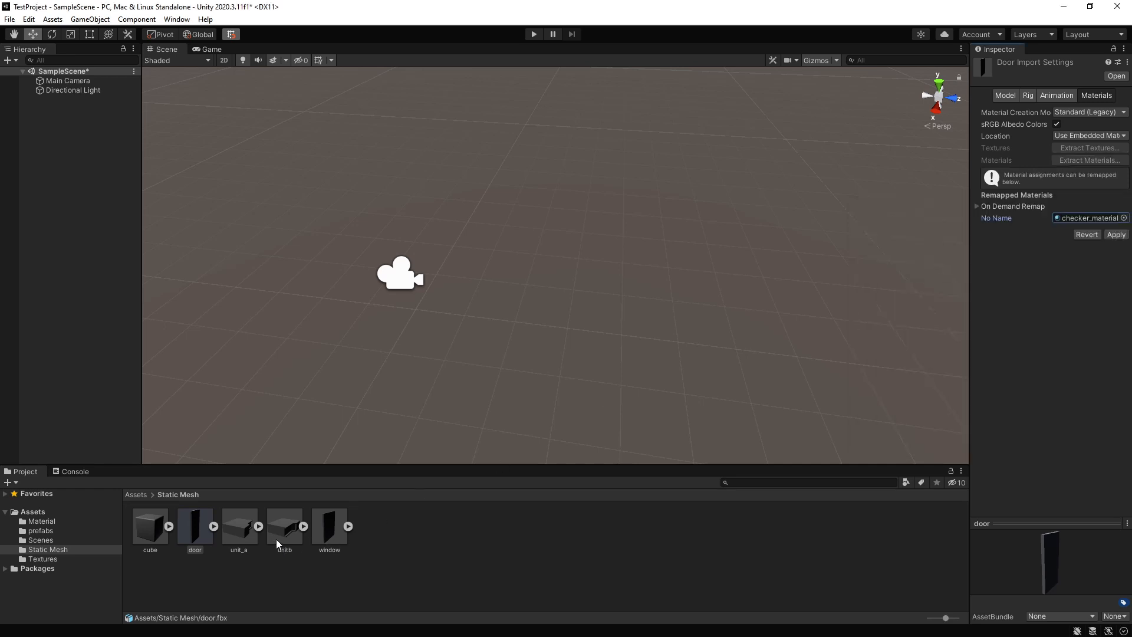
click(238, 530)
click(551, 348)
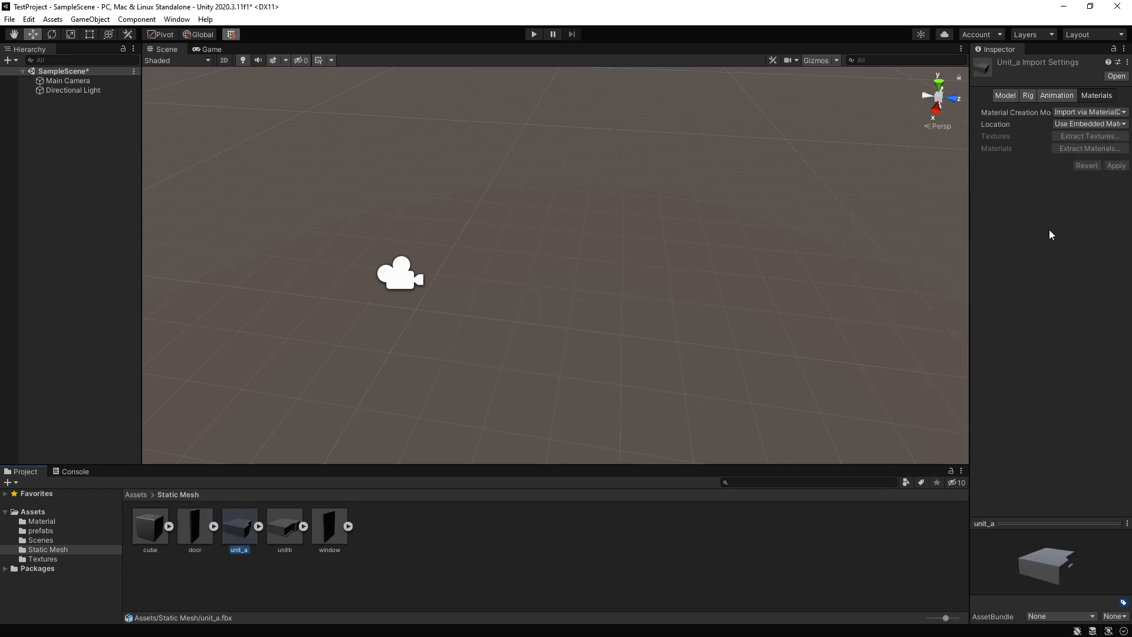
Step: Set unit_a's material creation mode to Standard (Legacy), remap its material to checker_material and apply the import settings
click(1121, 124)
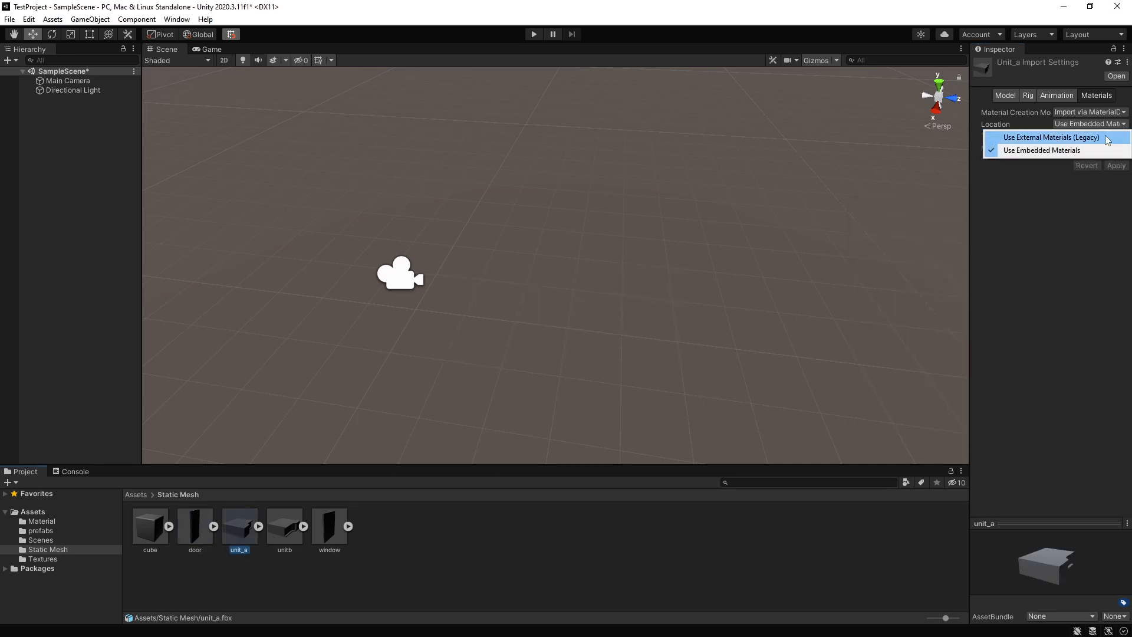
click(1120, 113)
click(1116, 136)
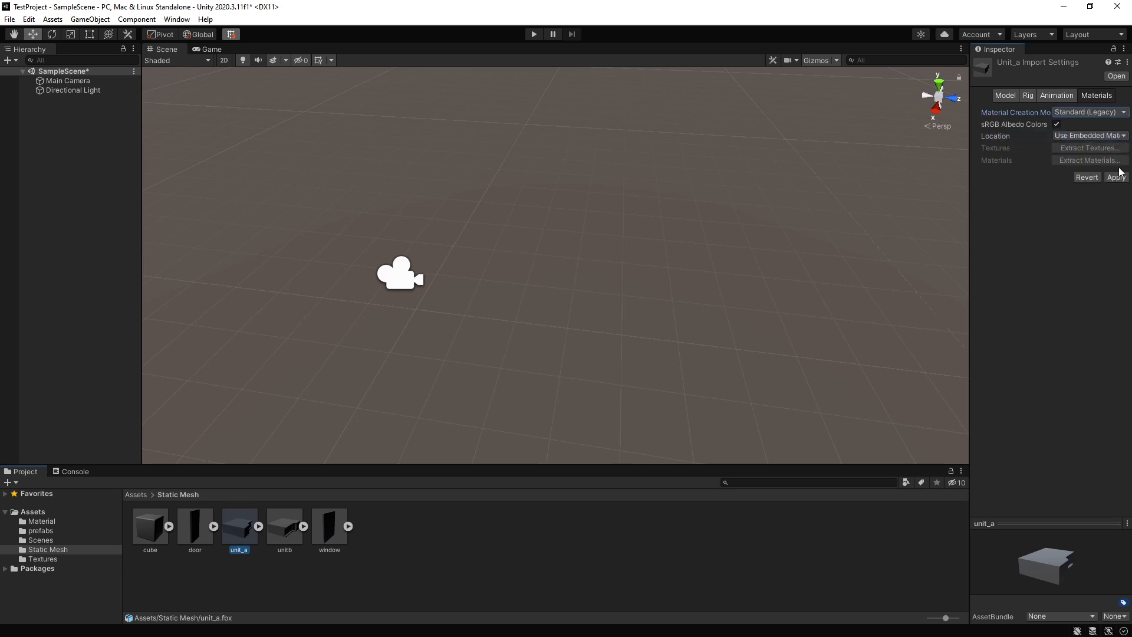
click(1119, 177)
click(1124, 218)
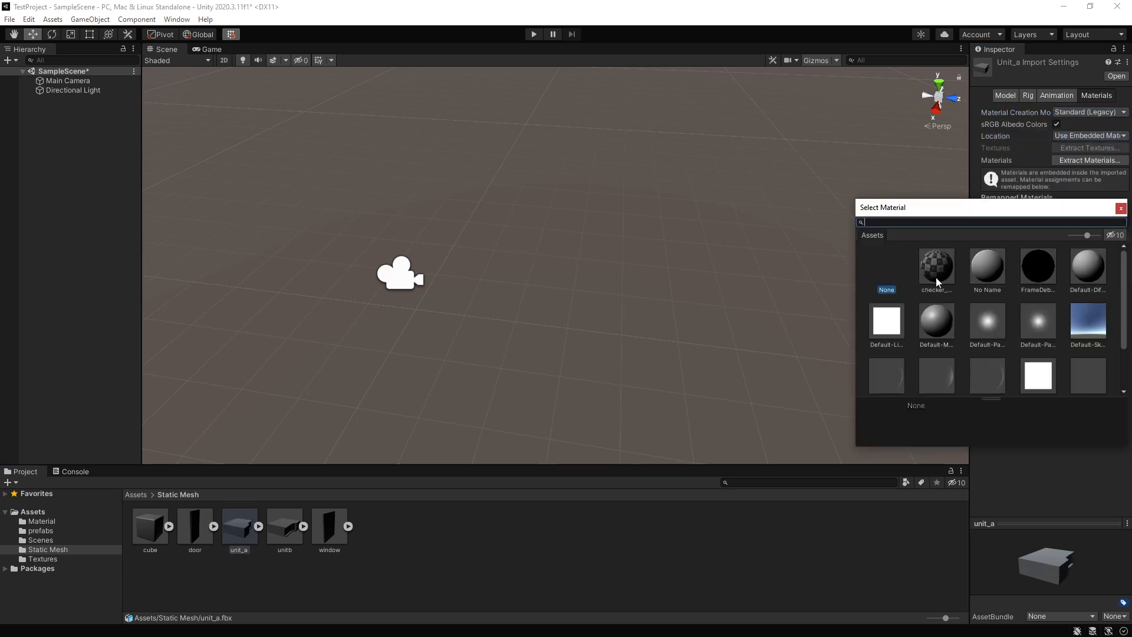
double_click(936, 279)
click(1115, 235)
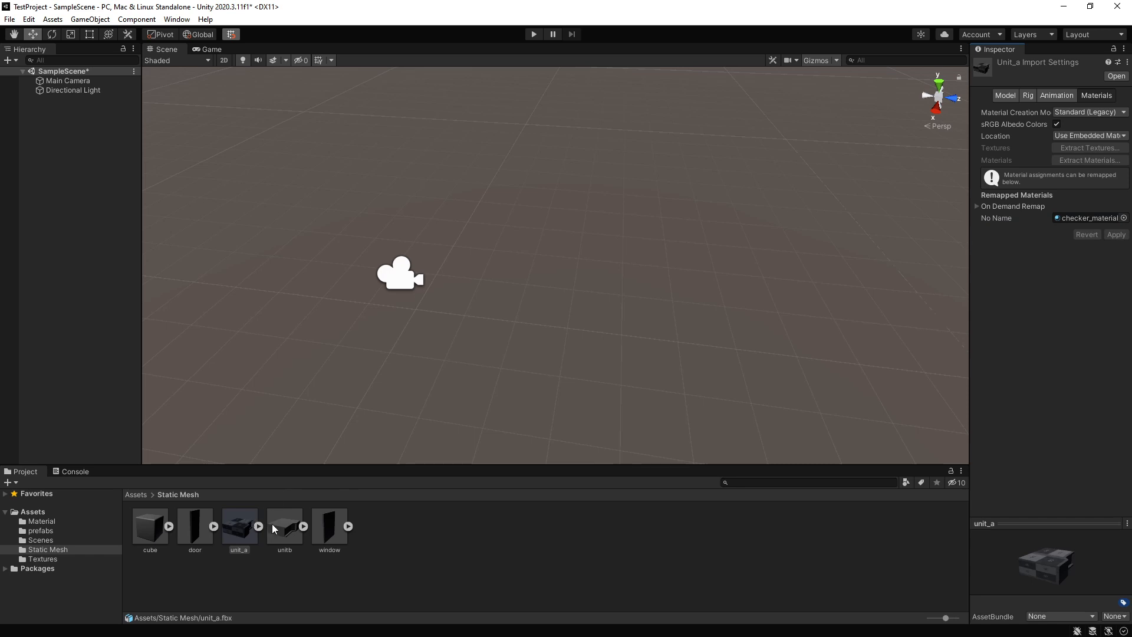
Step: Set unitb's material creation mode to Standard (Legacy), remap its material to checker_material and apply the import settings
click(275, 527)
click(1114, 112)
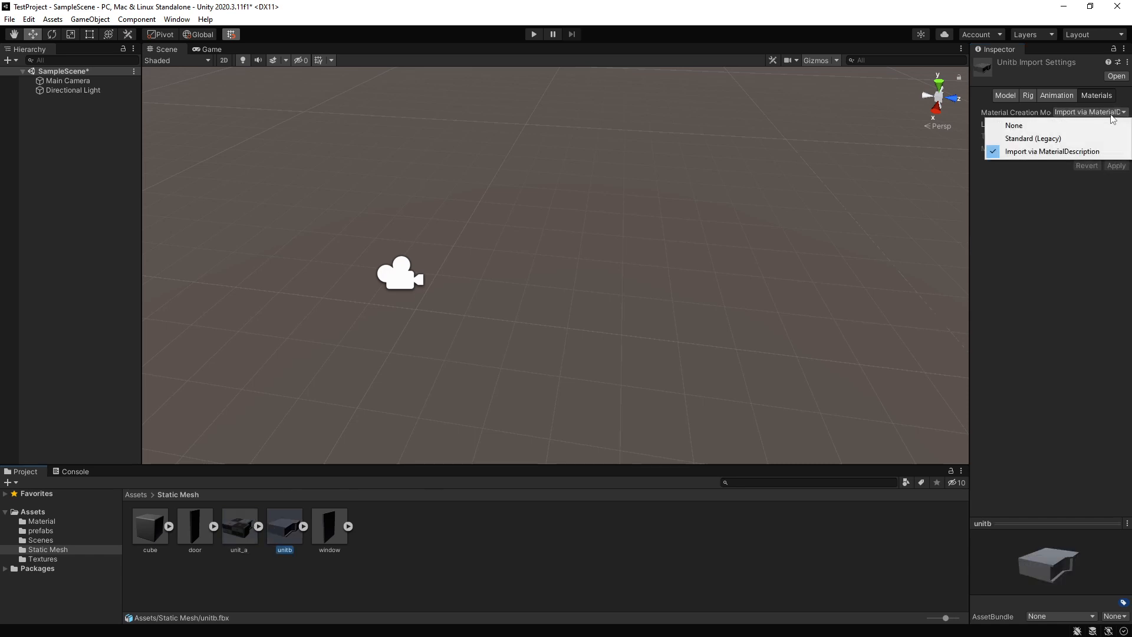
click(1097, 135)
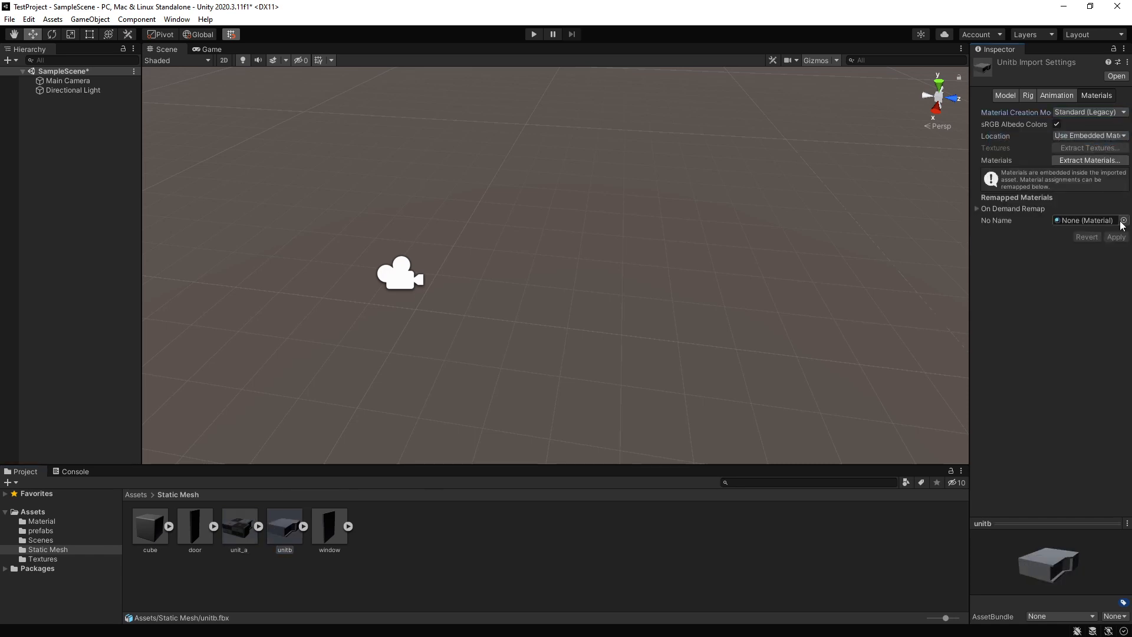
click(1124, 221)
double_click(936, 288)
click(1115, 234)
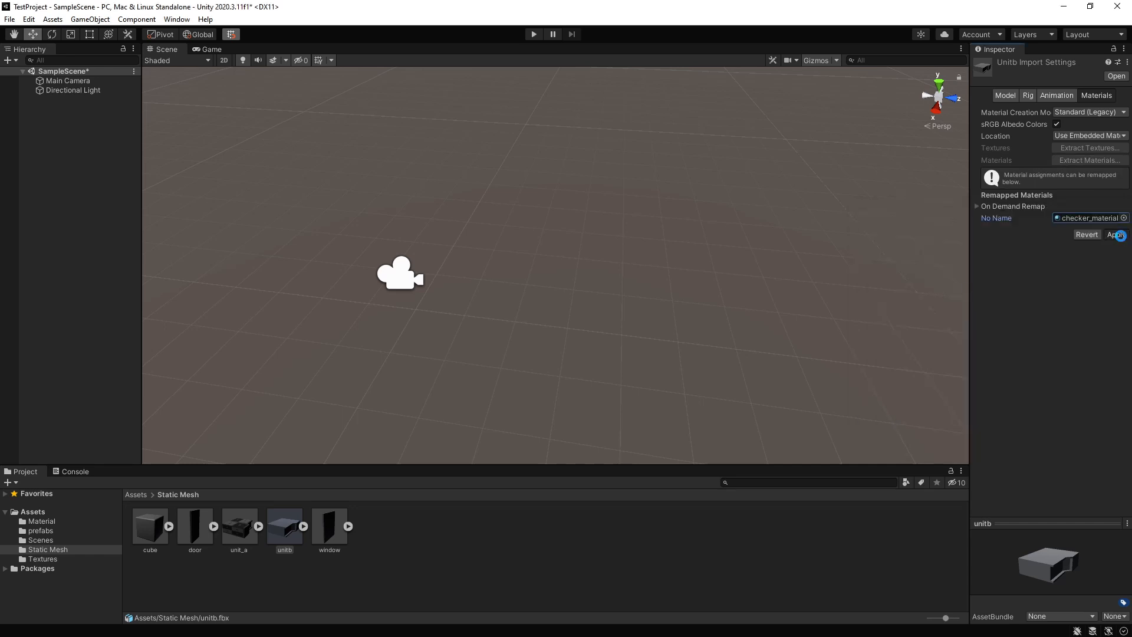
Step: Set the window's material creation mode to Standard (Legacy), keep Use Embedded Materials, remap its material to checker_material and deselect the model
click(330, 529)
click(1100, 113)
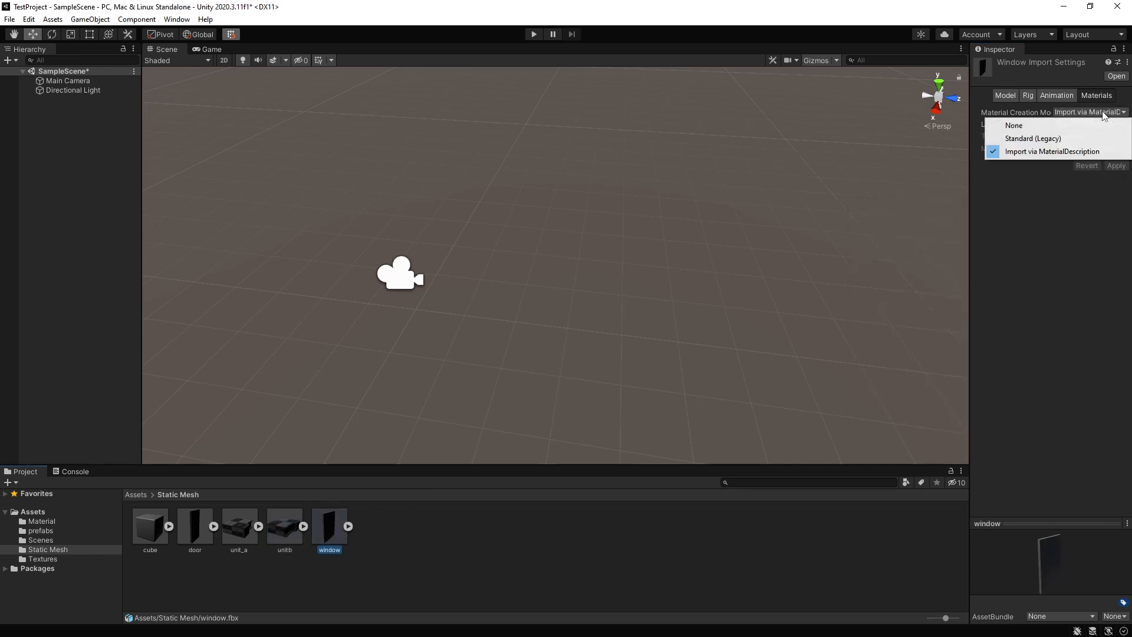
click(1097, 137)
click(1122, 139)
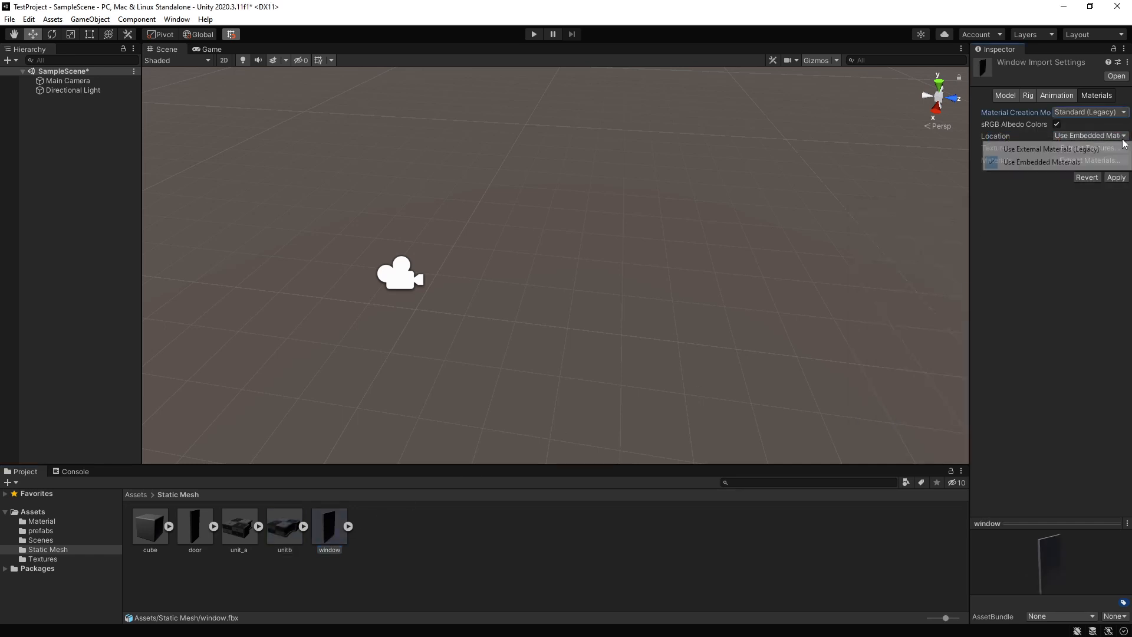
click(1098, 163)
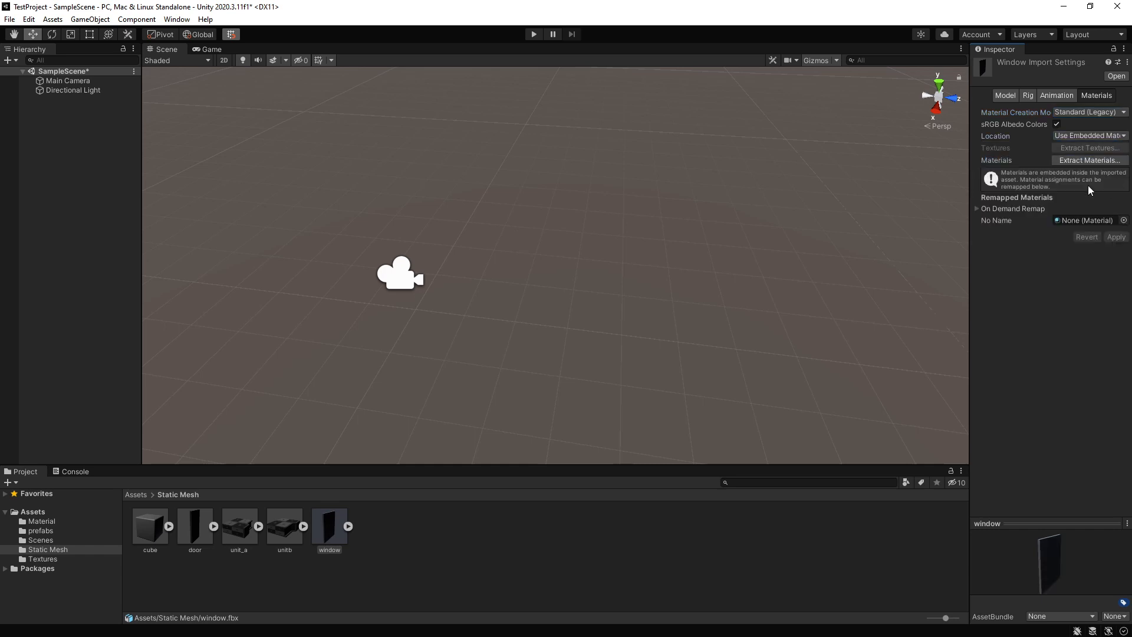
click(1123, 220)
double_click(942, 266)
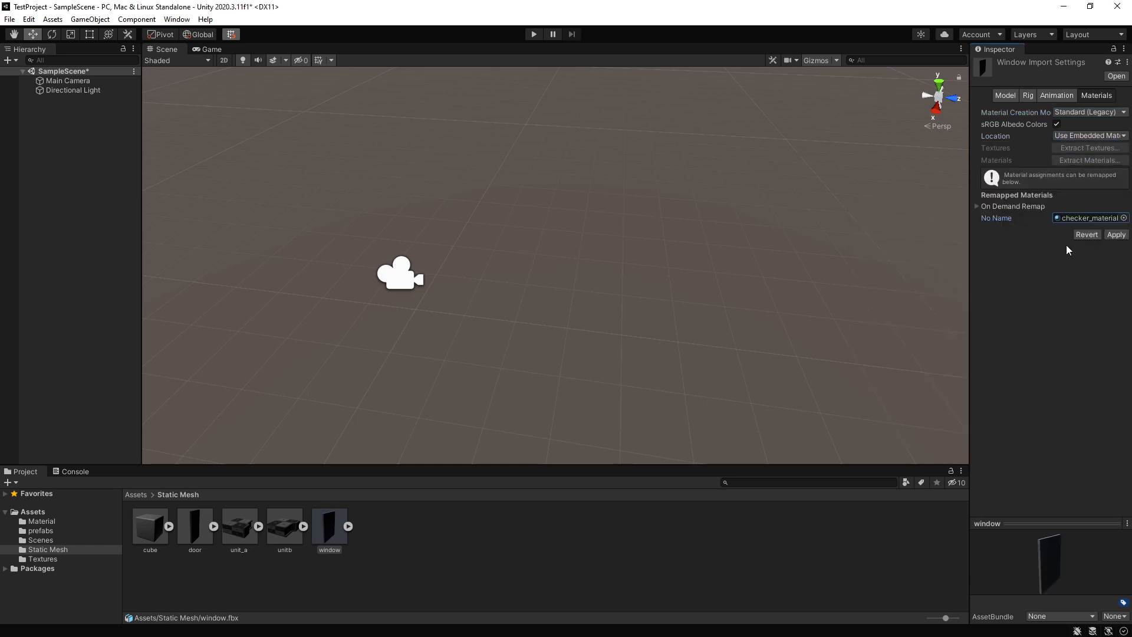
click(405, 355)
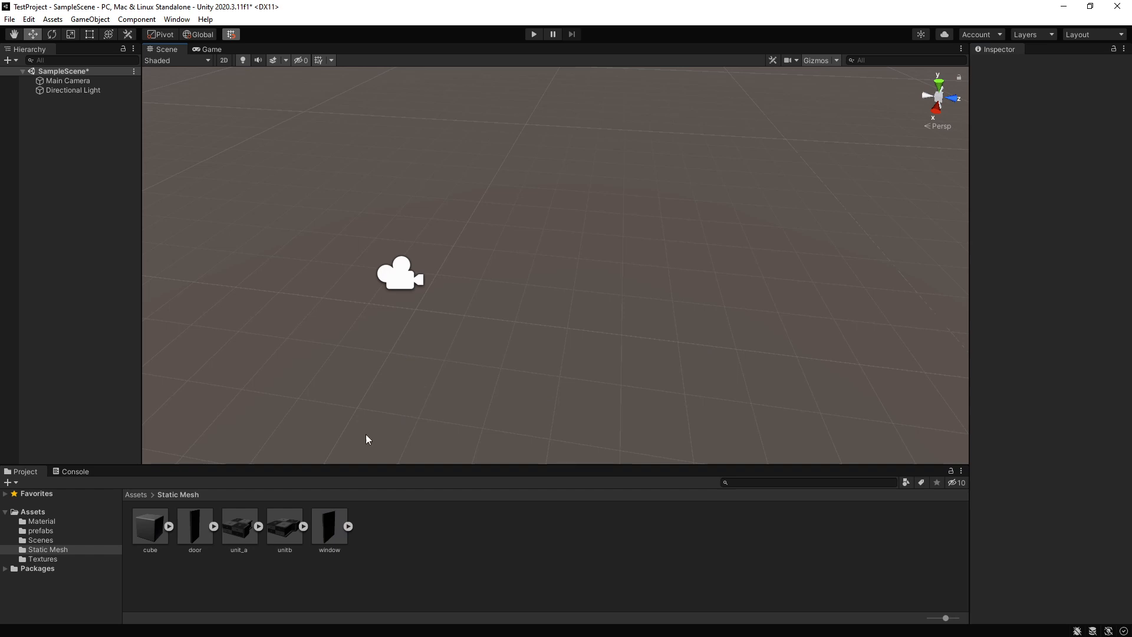
Step: Place unit_a in the scene and inspect its checker material from several sides
drag(229, 541, 518, 277)
key(f)
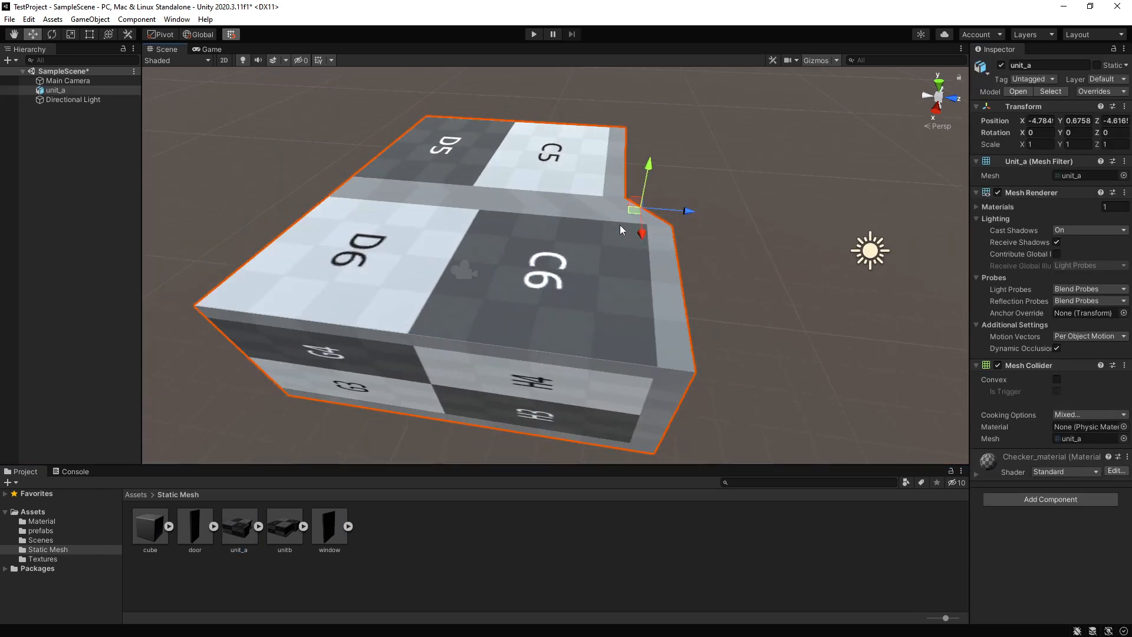
alt+drag(737, 305, 672, 357)
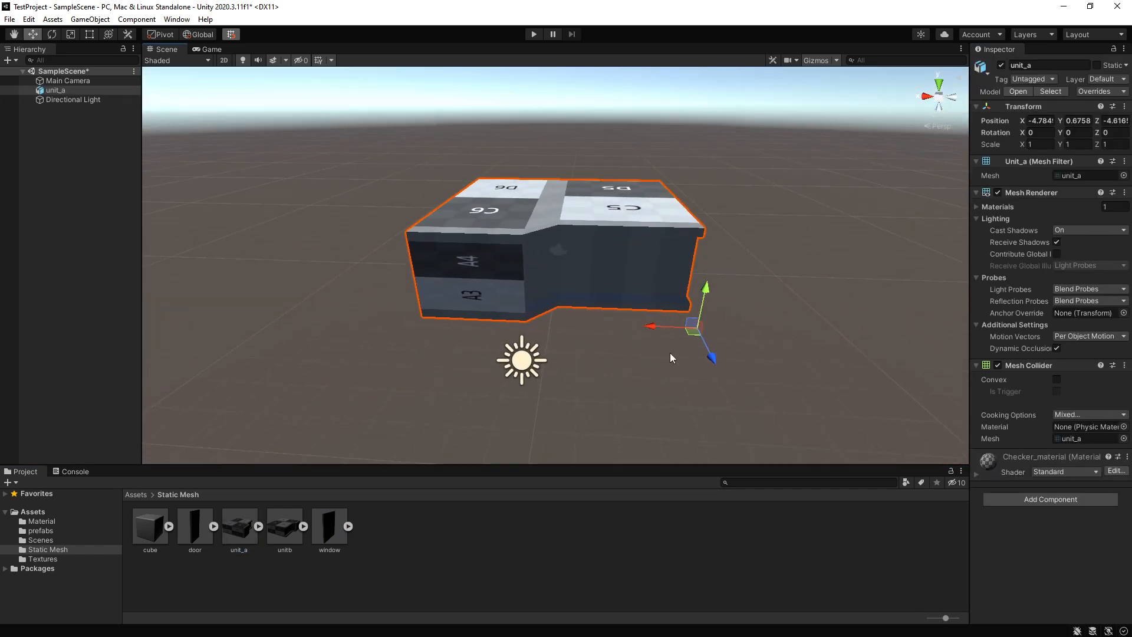
alt+drag(797, 321, 563, 310)
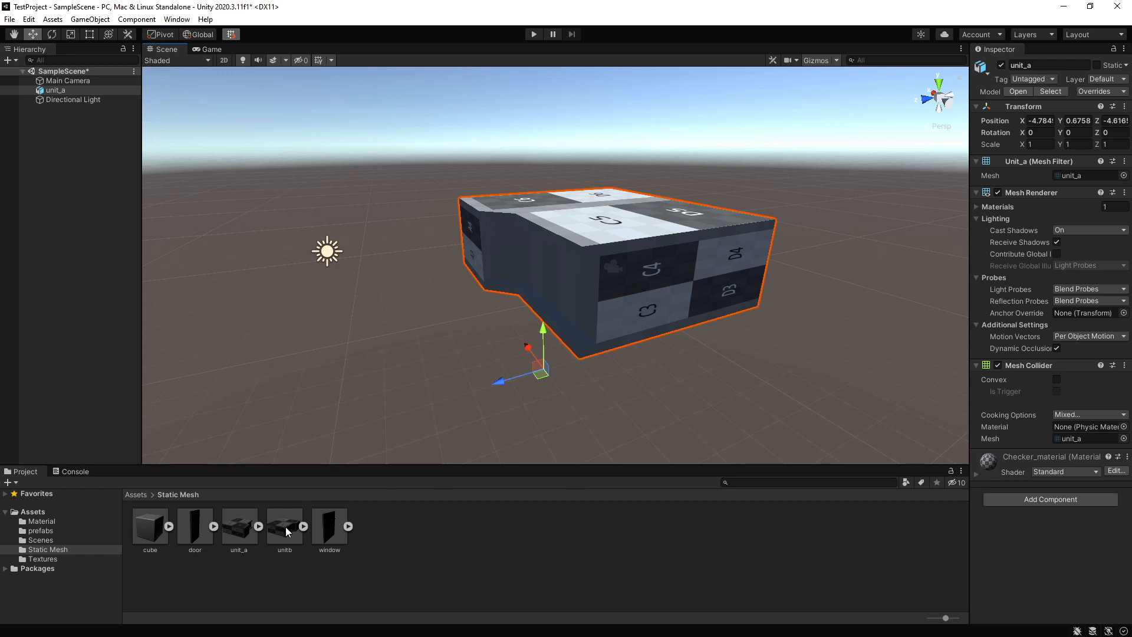
Step: Place unitb in the scene and stack it on top of unit_a at X -4, Y 3
drag(285, 524, 560, 342)
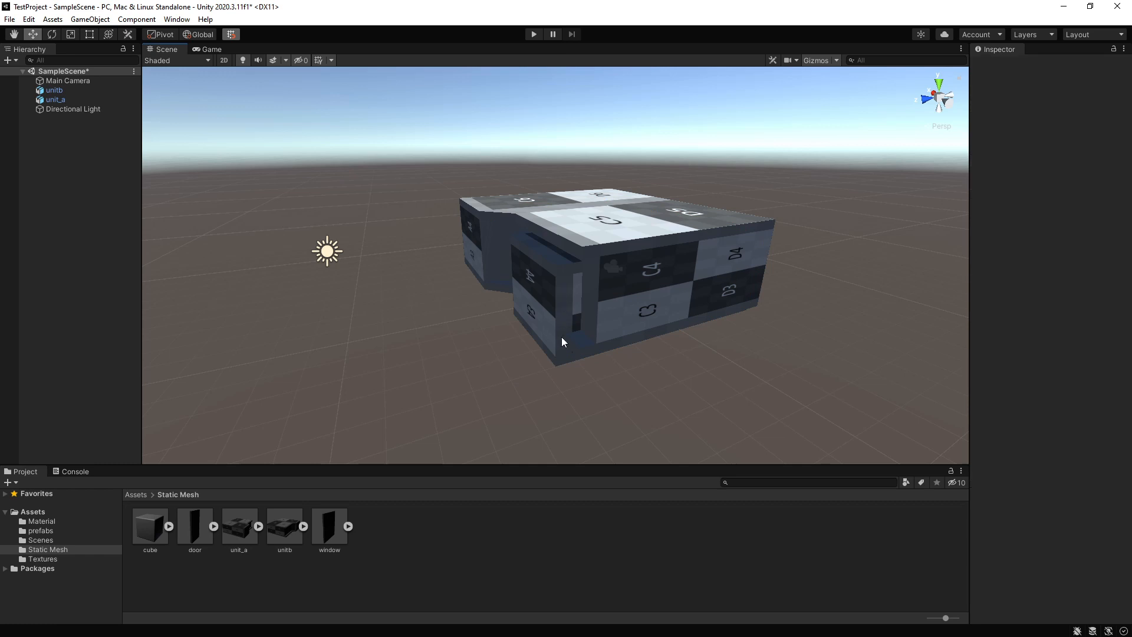
click(561, 337)
drag(560, 339, 574, 207)
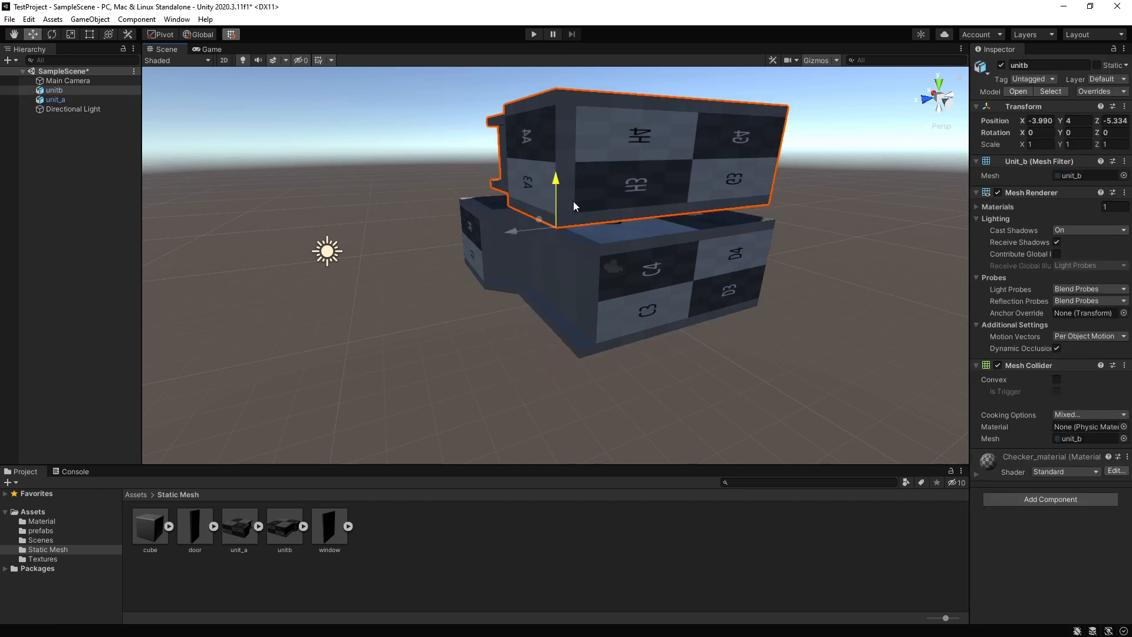
alt+drag(500, 267, 735, 261)
drag(677, 201, 678, 224)
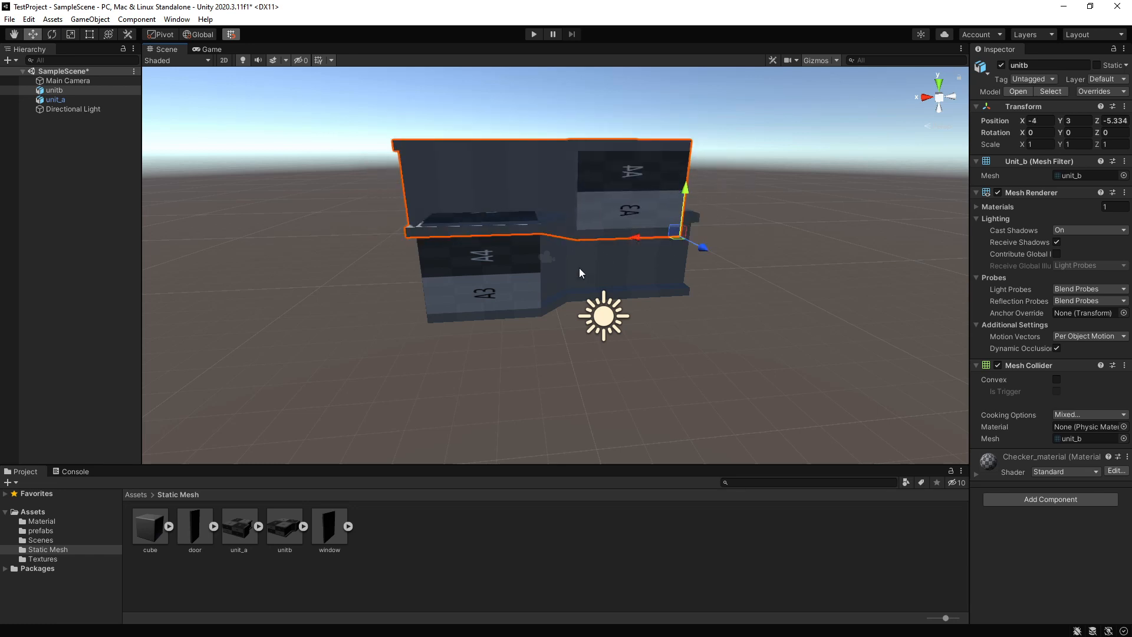
Step: Delete both test units, unitb and unit_a, from the scene
key(Delete)
click(523, 270)
key(Delete)
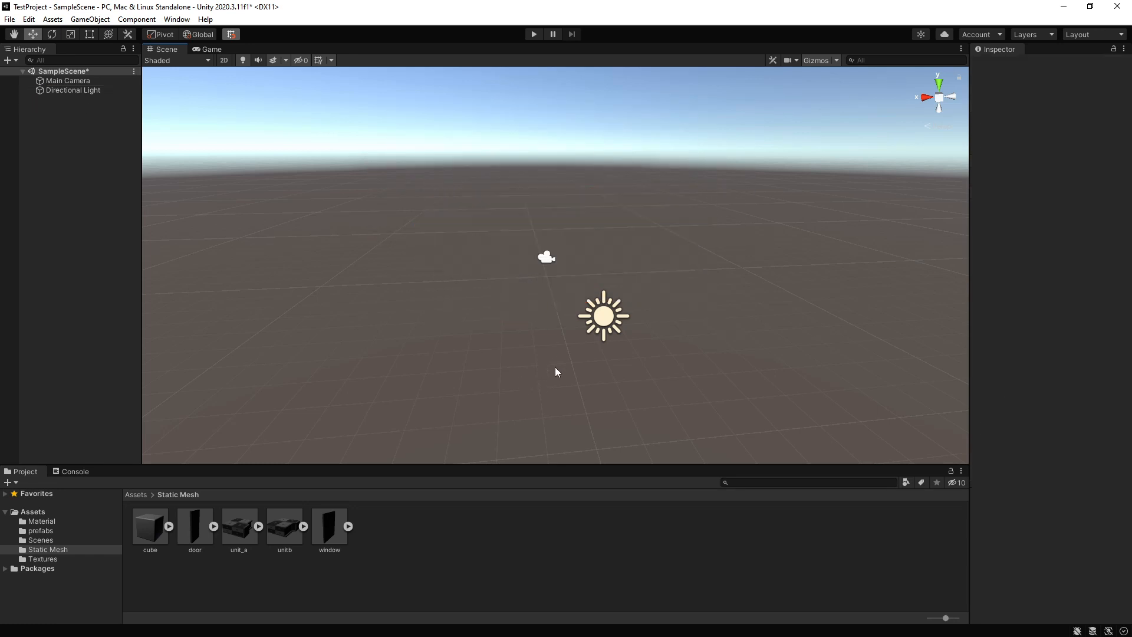
Step: Open the prefabs folder and dock the Grid and Snap settings beneath the Inspector, adjusting the height of the docked area
click(61, 530)
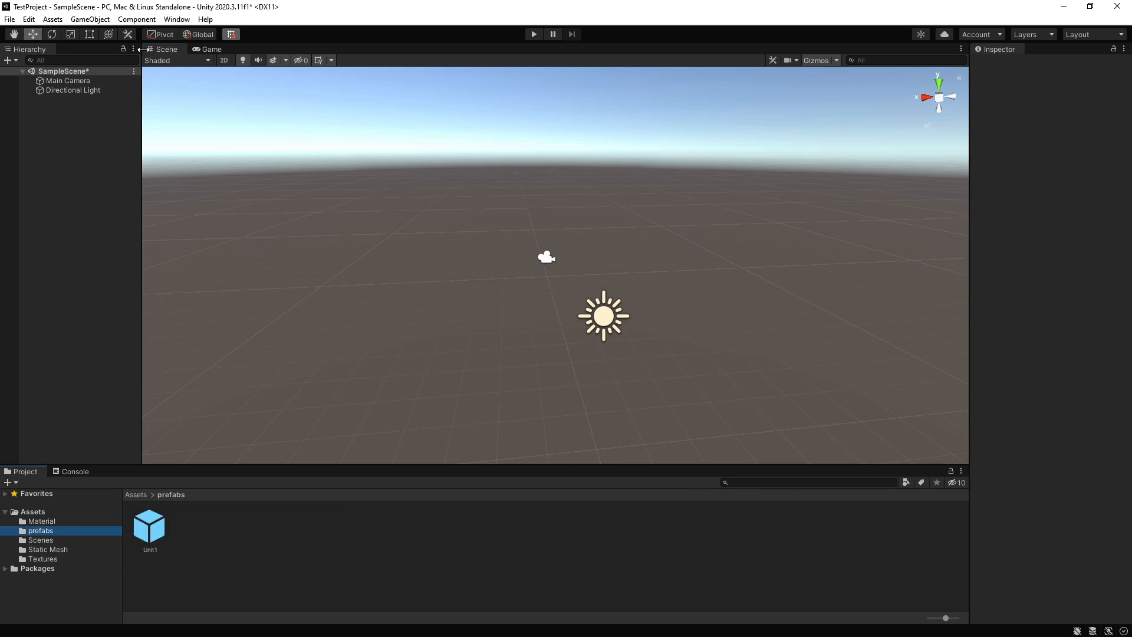
click(28, 19)
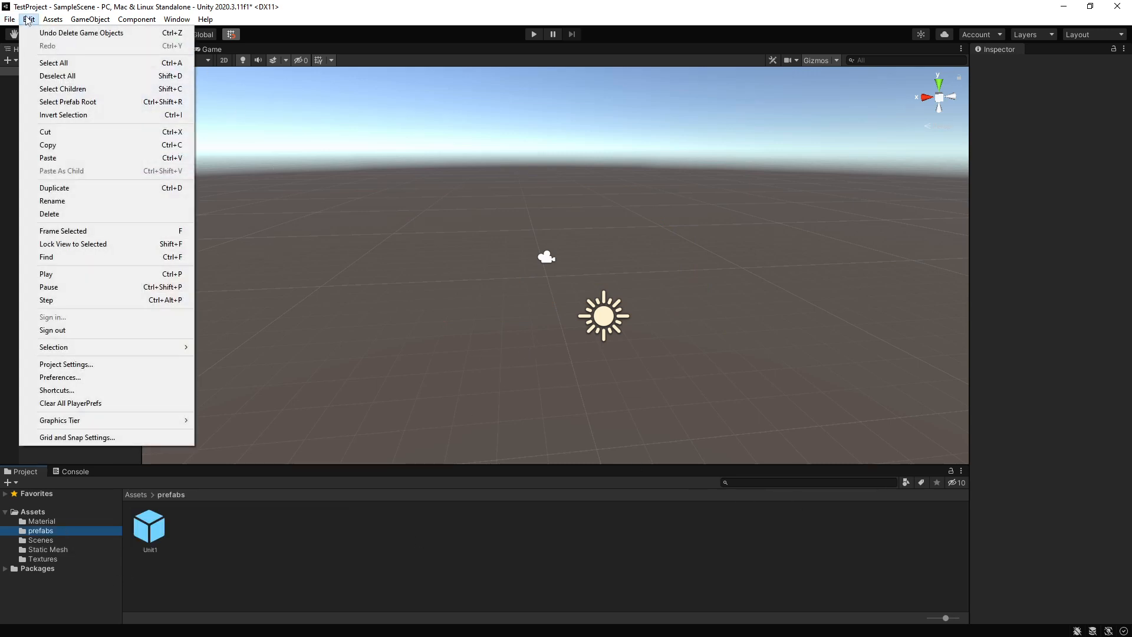
click(70, 437)
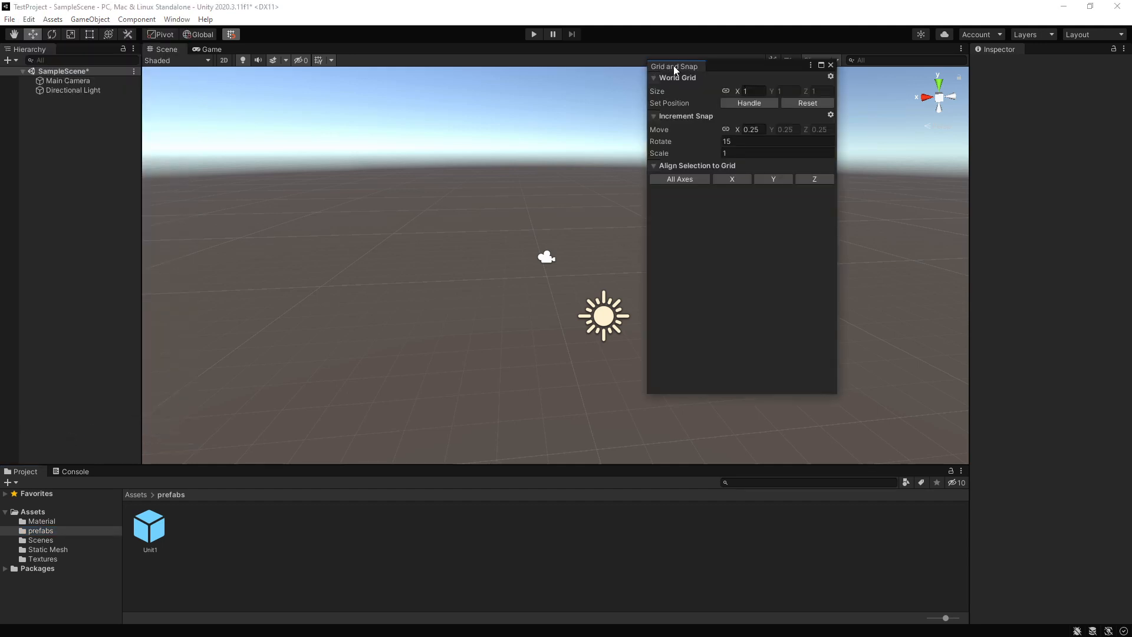
drag(675, 67, 1074, 516)
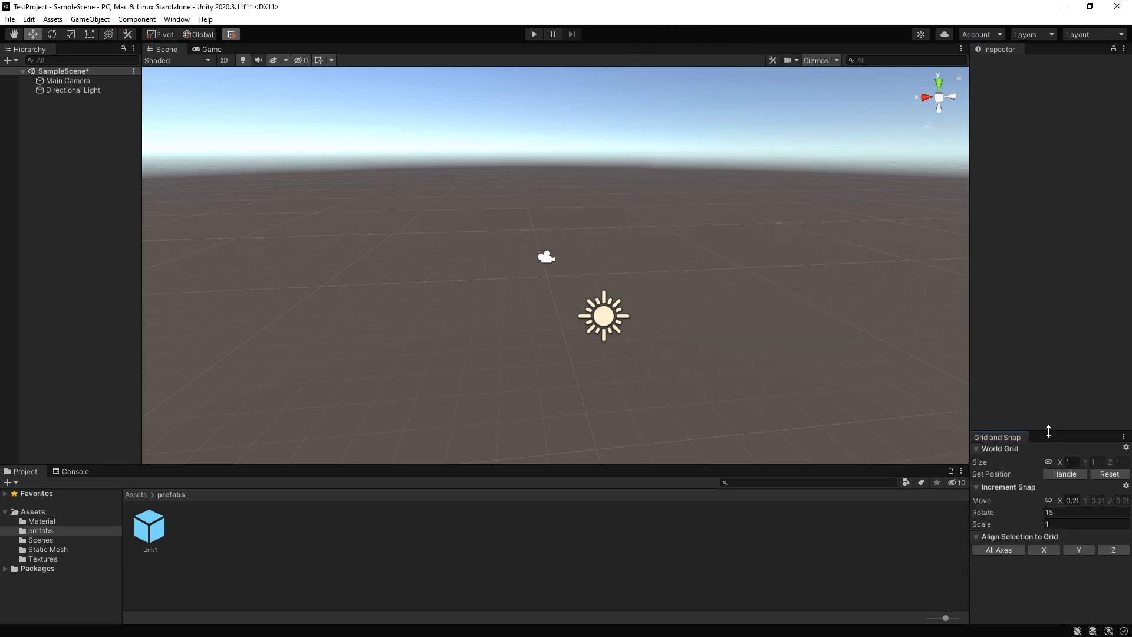
drag(1048, 432, 1051, 440)
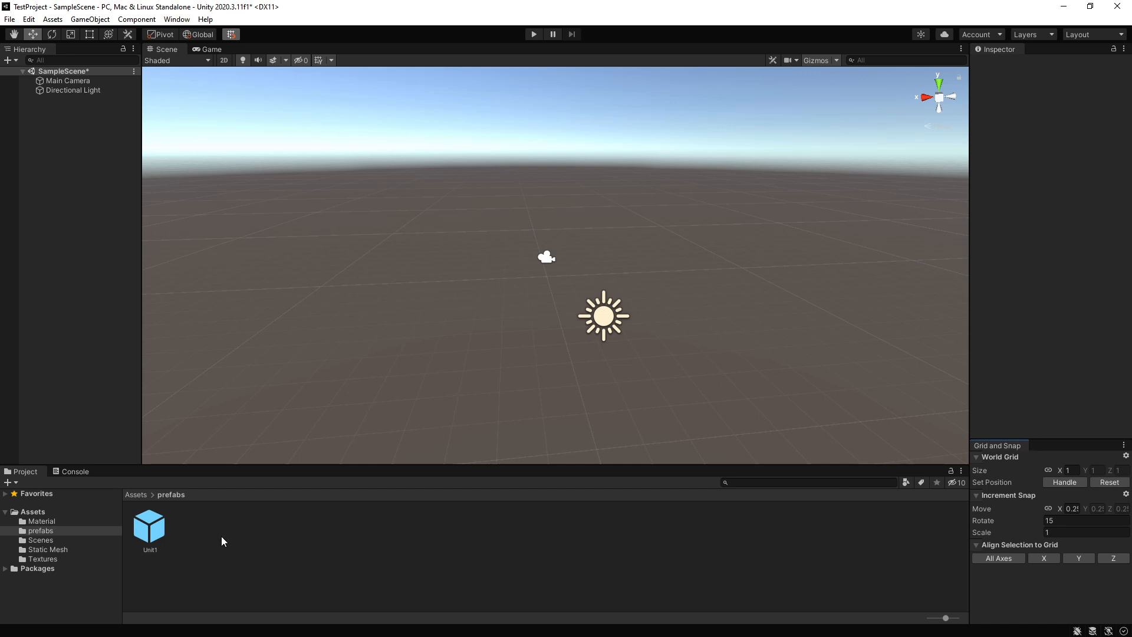
Step: Open the Unit1 prefab for editing and add a 3D cube as its child
double_click(144, 544)
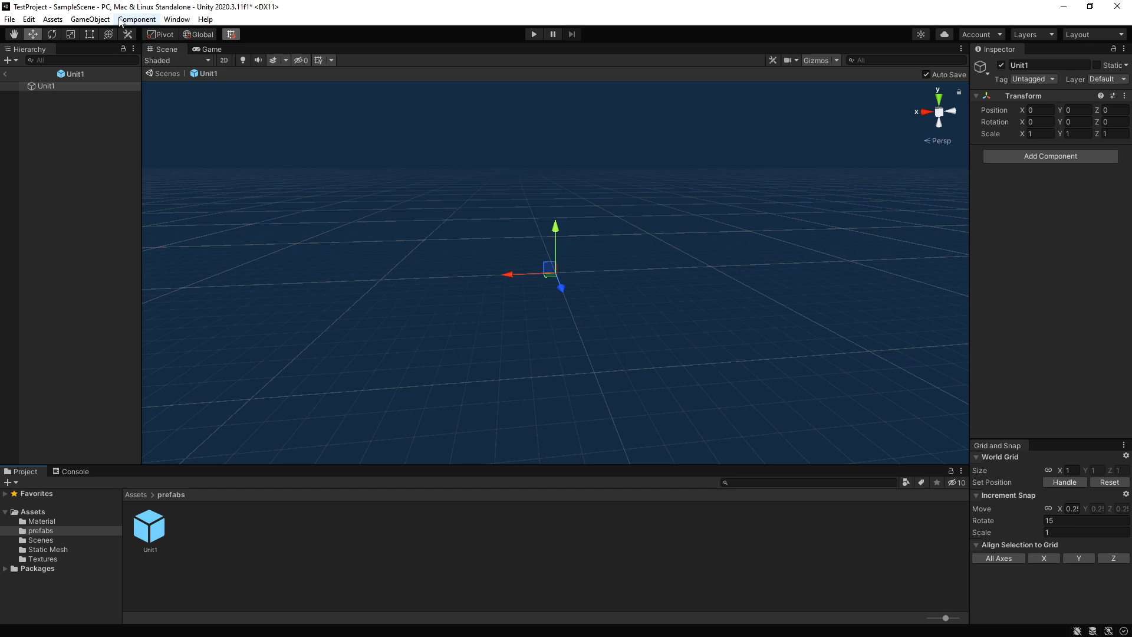
click(121, 21)
mouse_move(90, 19)
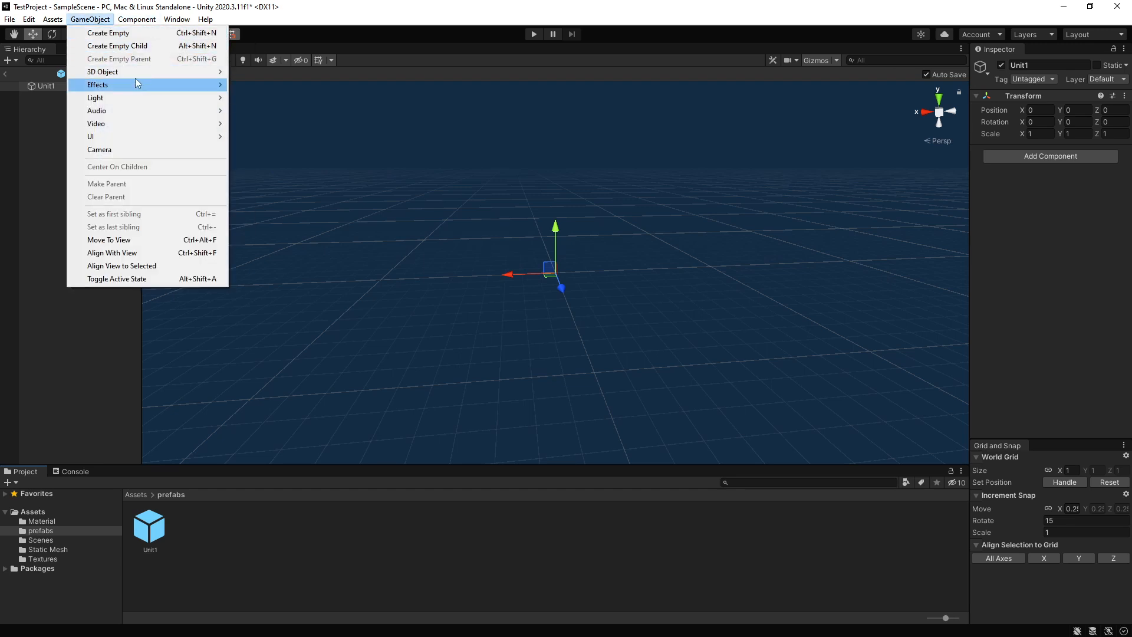
mouse_move(137, 72)
click(277, 72)
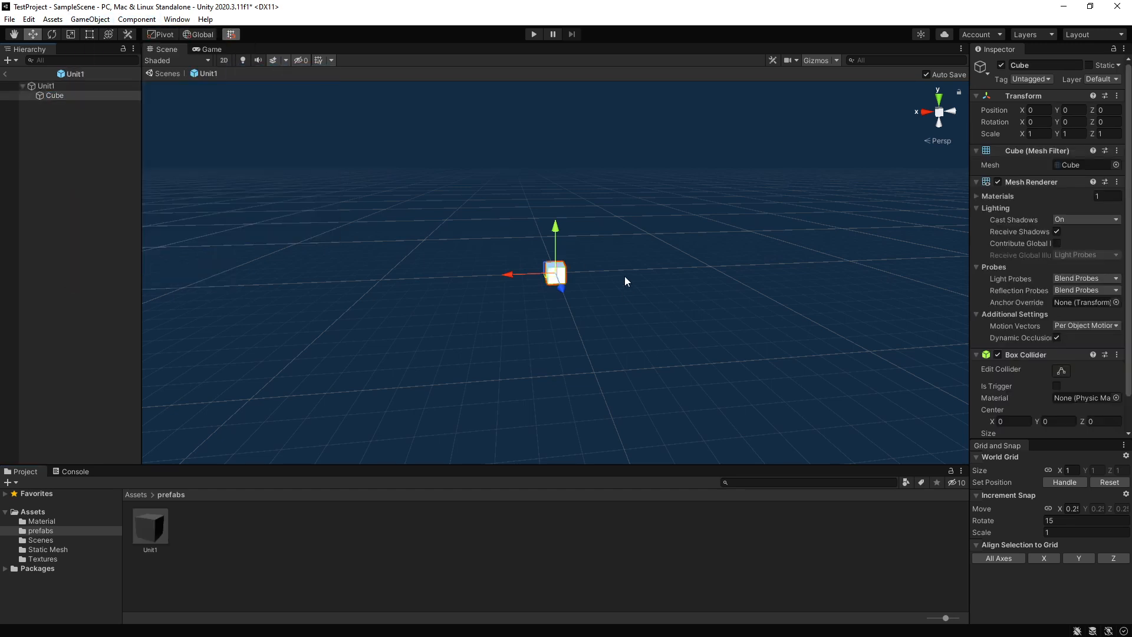
alt+drag(625, 217, 573, 276)
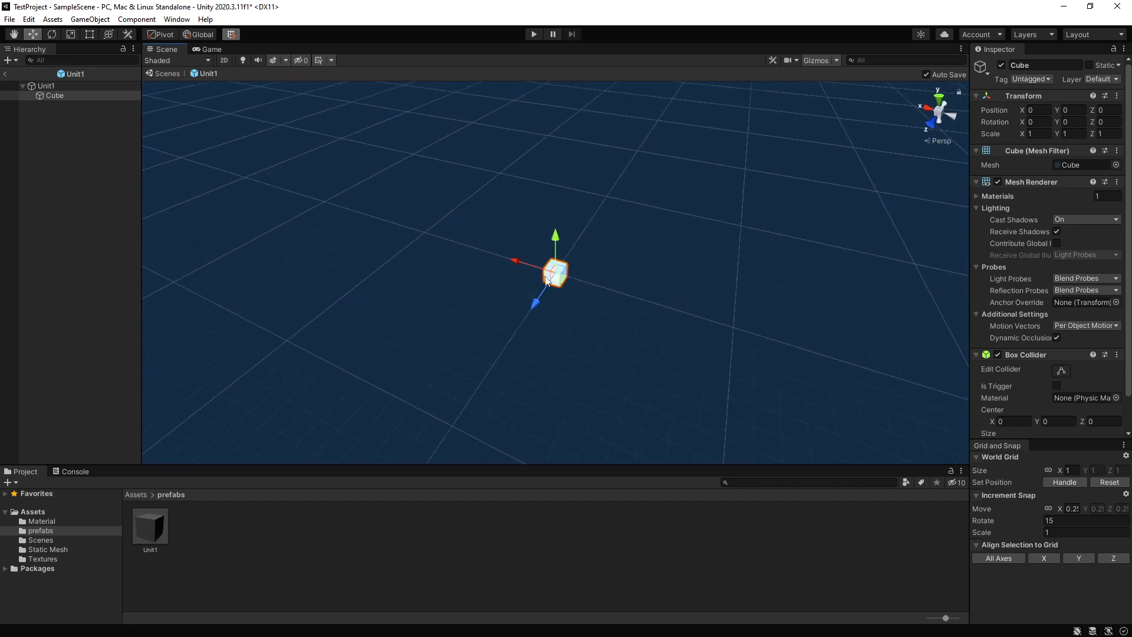
click(580, 319)
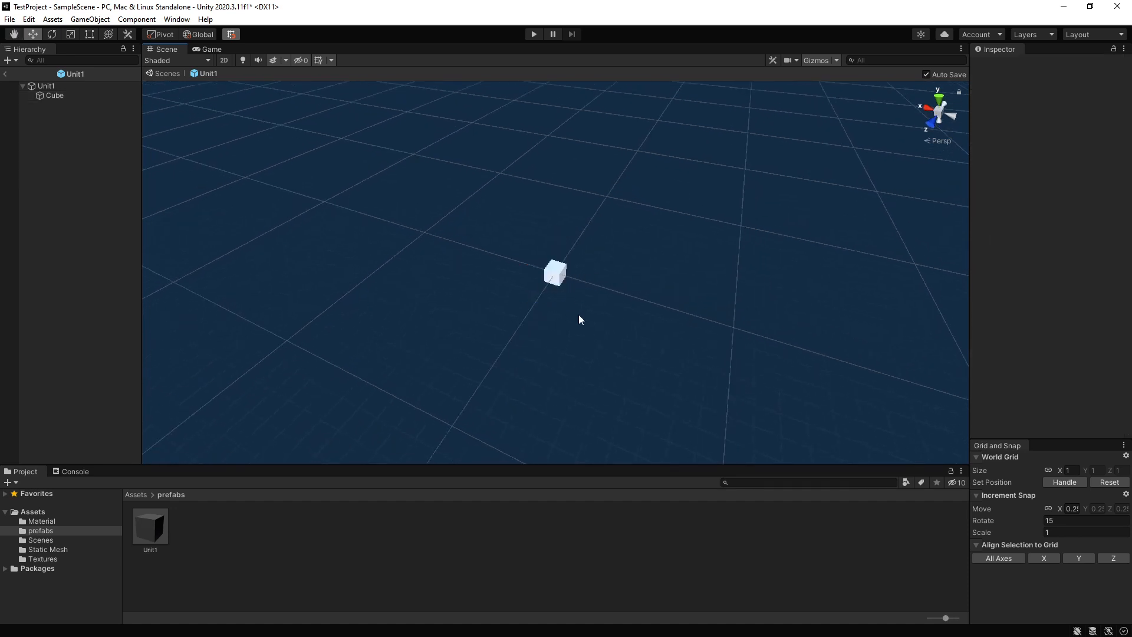
click(556, 276)
click(460, 304)
click(46, 87)
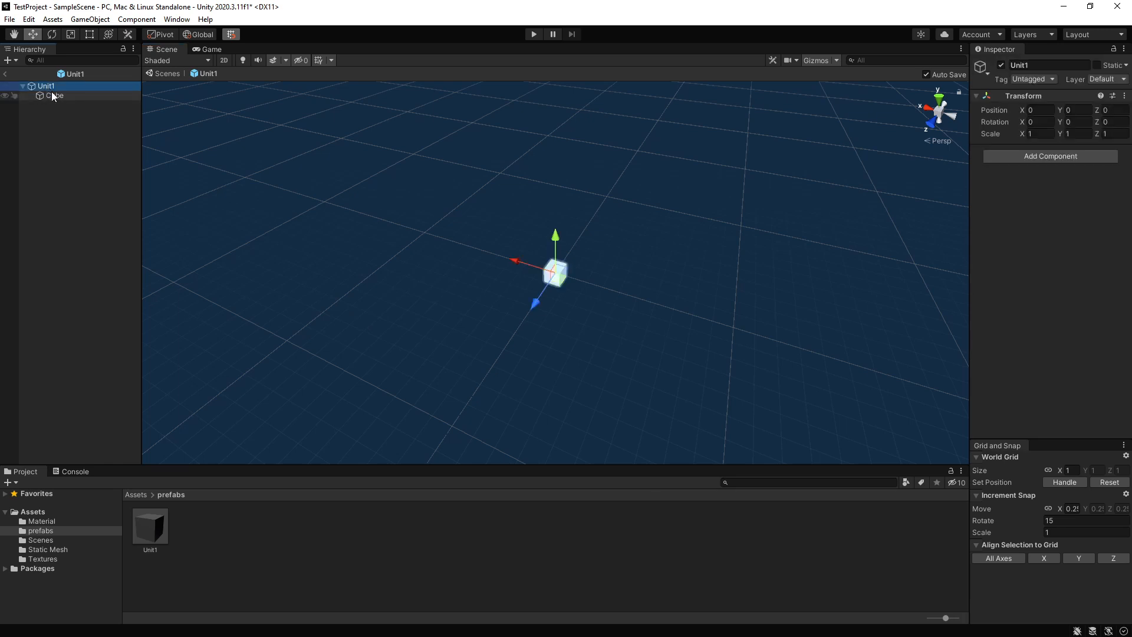
click(51, 92)
click(348, 276)
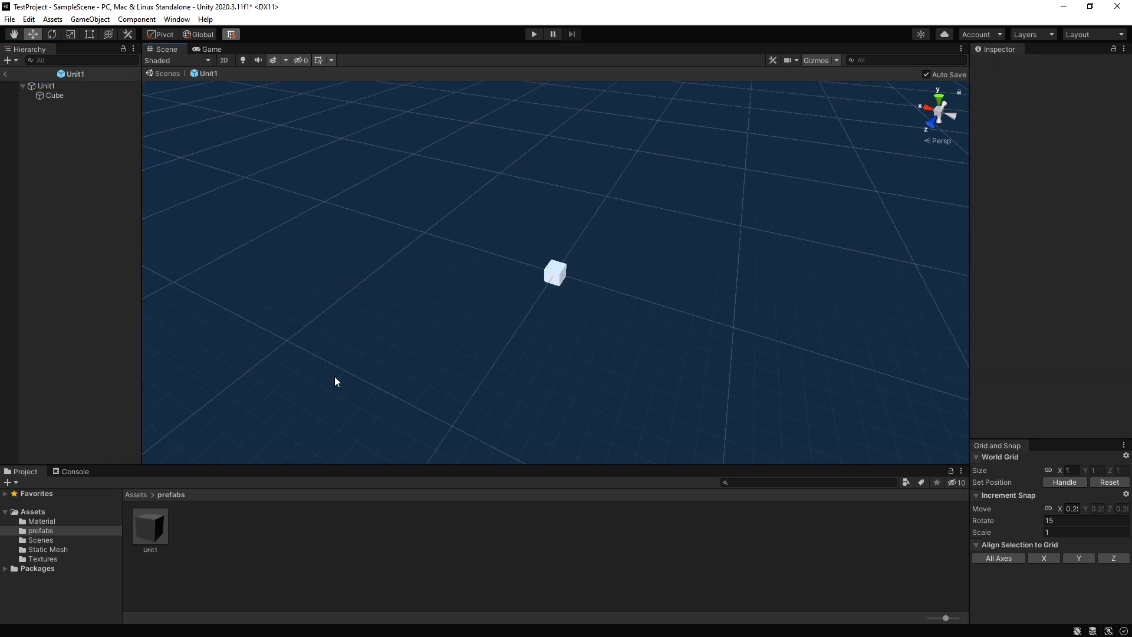
Step: Add the unitb mesh from the Static Mesh folder to the Unit1 prefab and set its position to 0, 0, 0
click(58, 550)
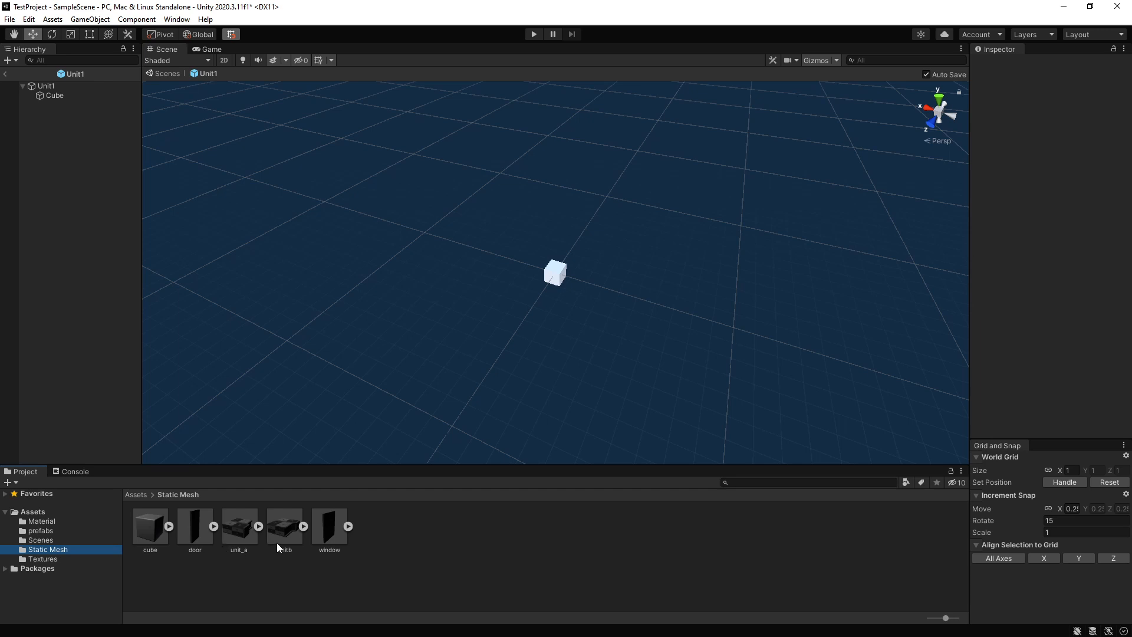
drag(280, 530, 522, 298)
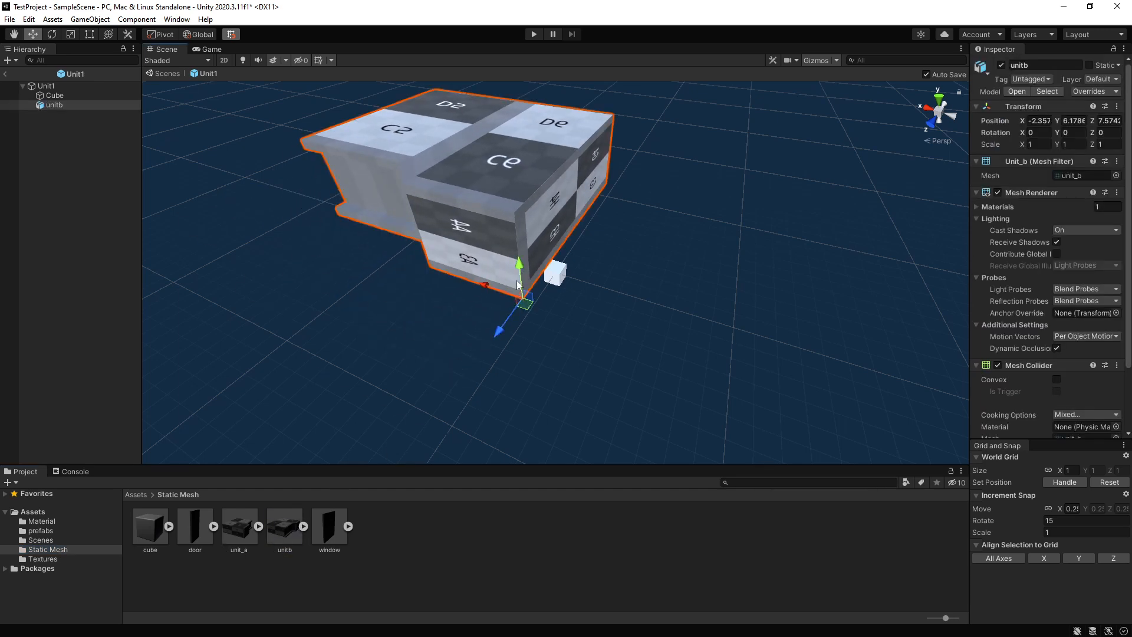
click(525, 308)
click(490, 225)
click(1039, 121)
text(0)
key(Tab)
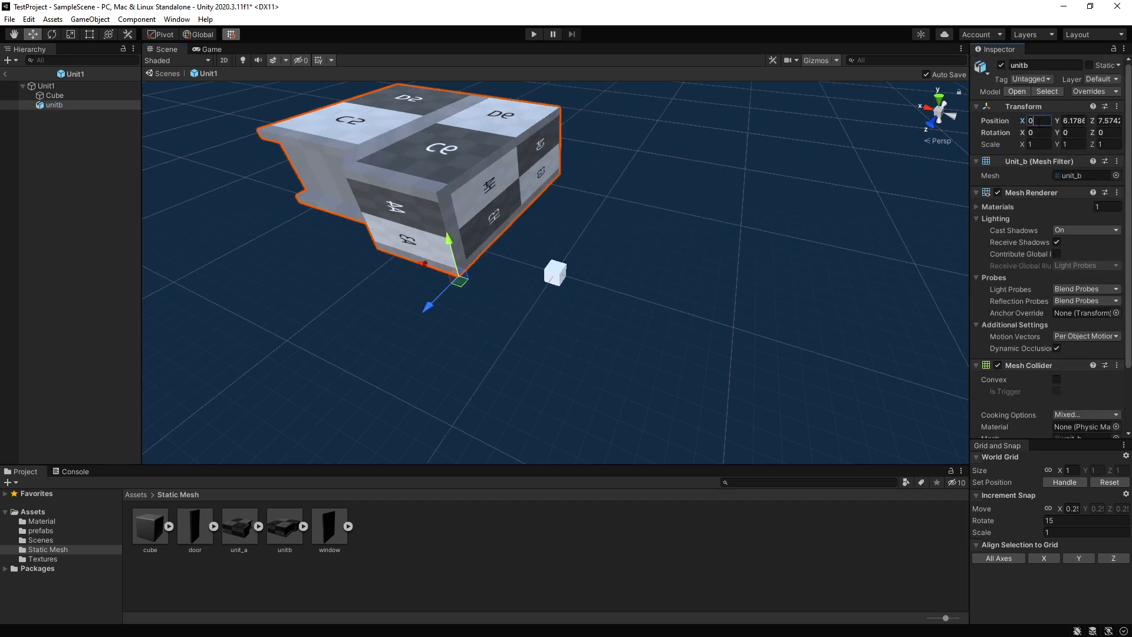
text(0)
key(Tab)
text(0)
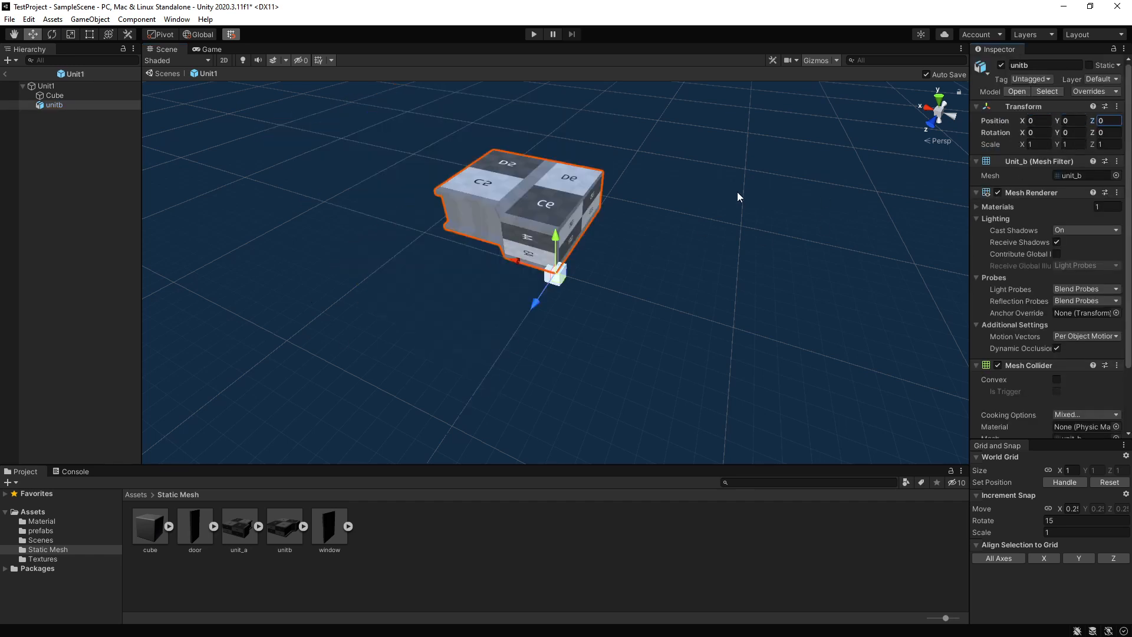
Step: Delete the placeholder cube from the prefab and align unitb to the grid on all axes
click(585, 290)
click(555, 282)
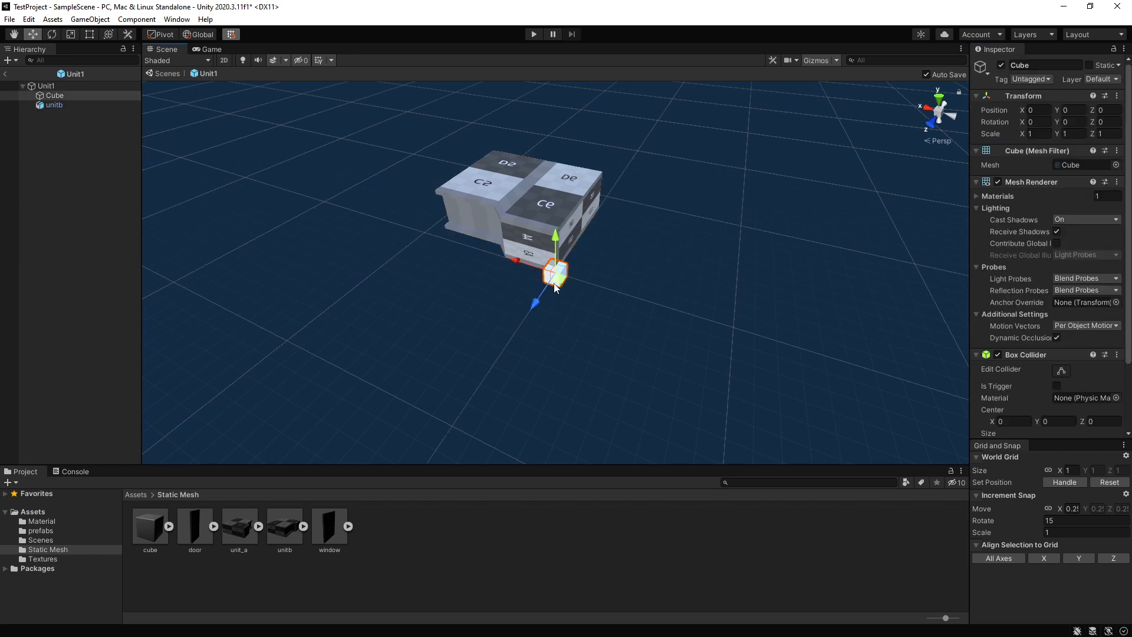
key(Delete)
click(550, 239)
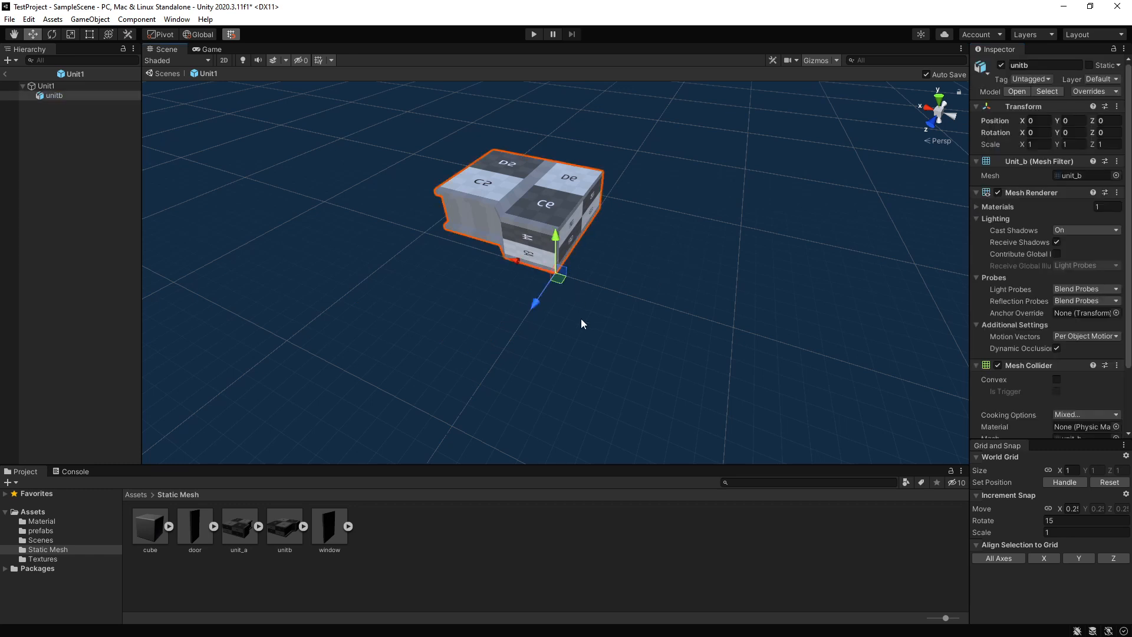
click(1000, 562)
Step: Add the unit_a mesh, align it to the grid on all axes, and raise it to Y 3 on top of unitb
alt+drag(510, 330, 663, 278)
key(w)
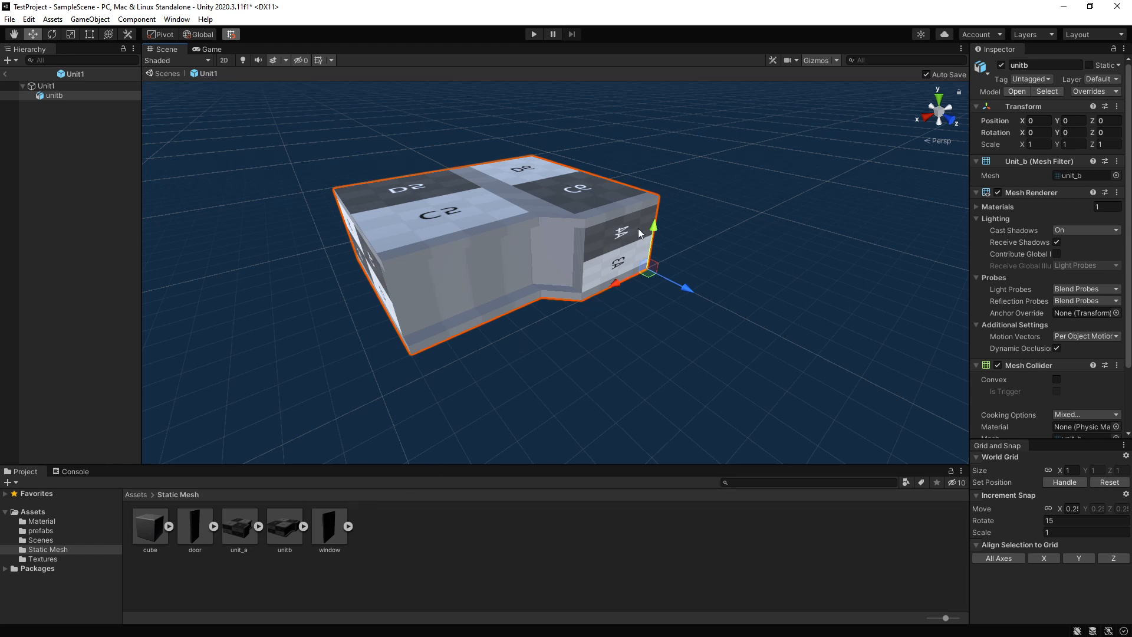
drag(242, 533, 641, 241)
click(1008, 557)
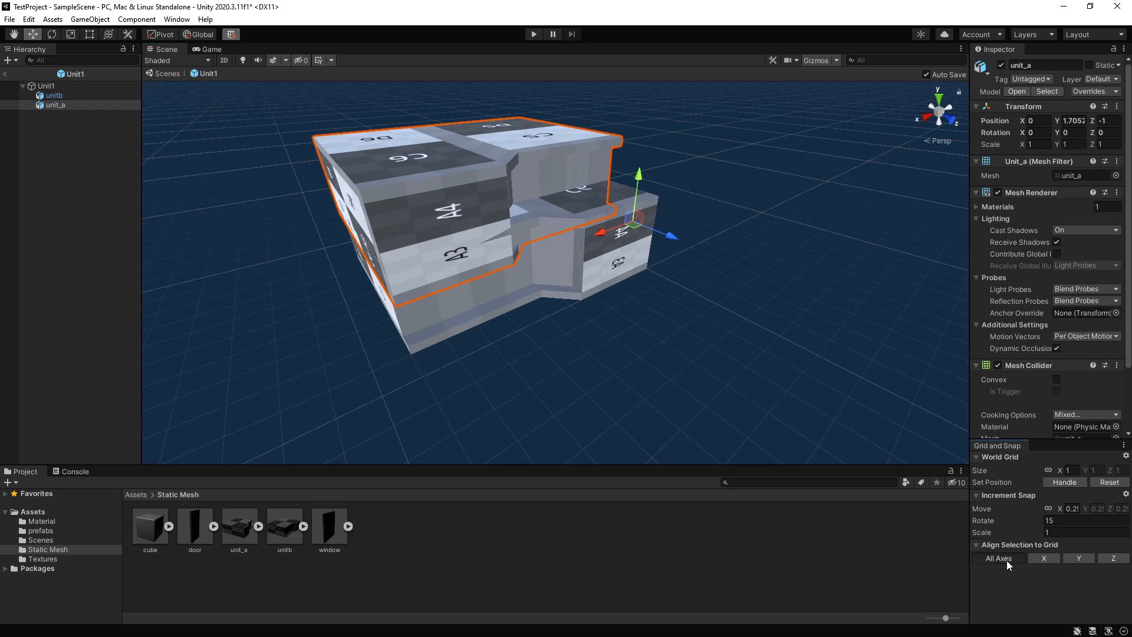
alt+drag(756, 316, 621, 230)
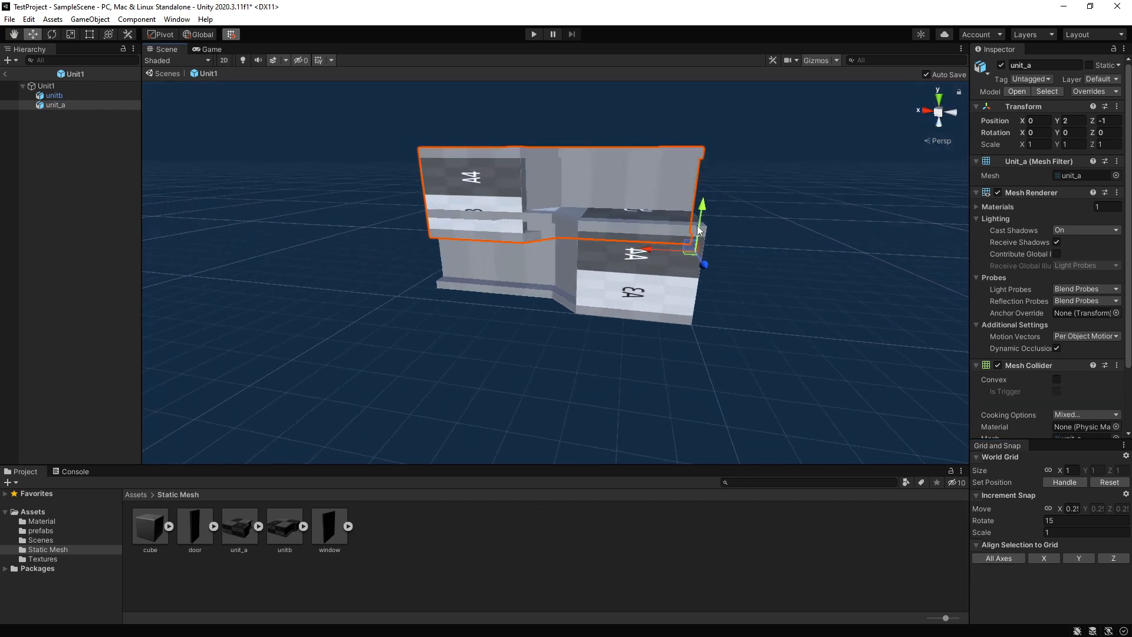
drag(697, 226, 700, 189)
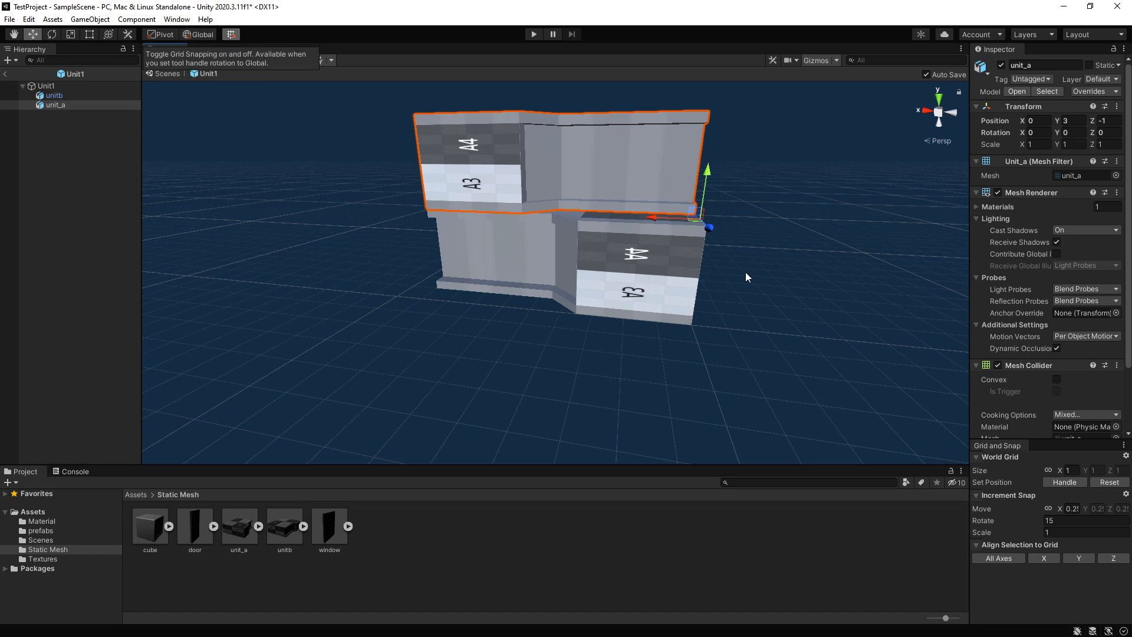
Step: Duplicate unitb and unit_a together and move the copies along the X axis so they sit beside the originals
alt+drag(745, 273, 653, 281)
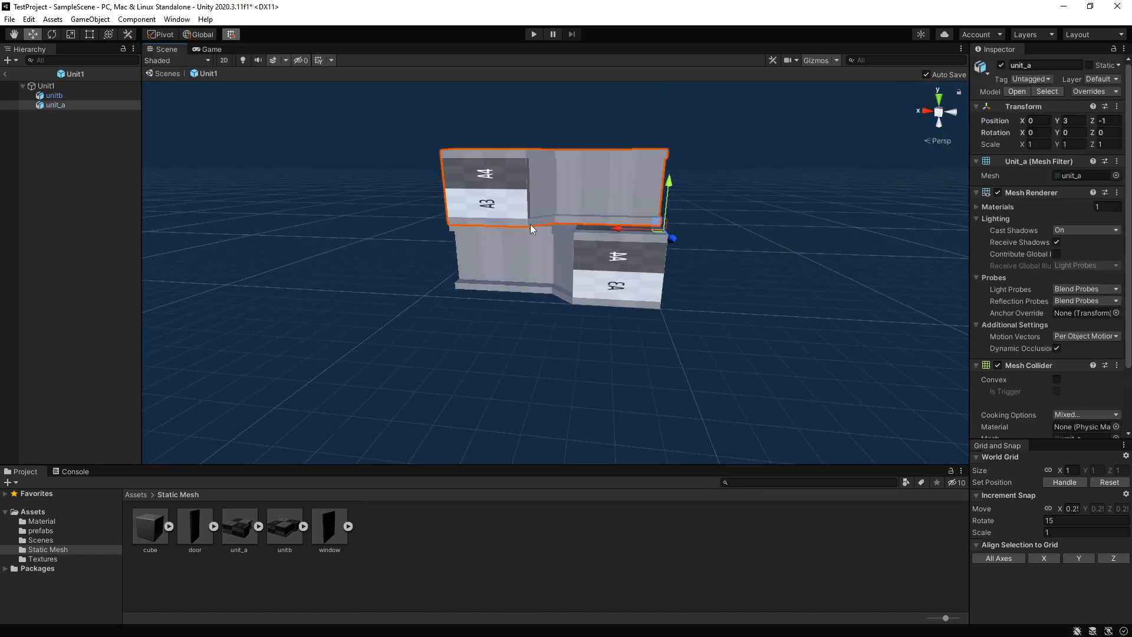
shift+click(563, 252)
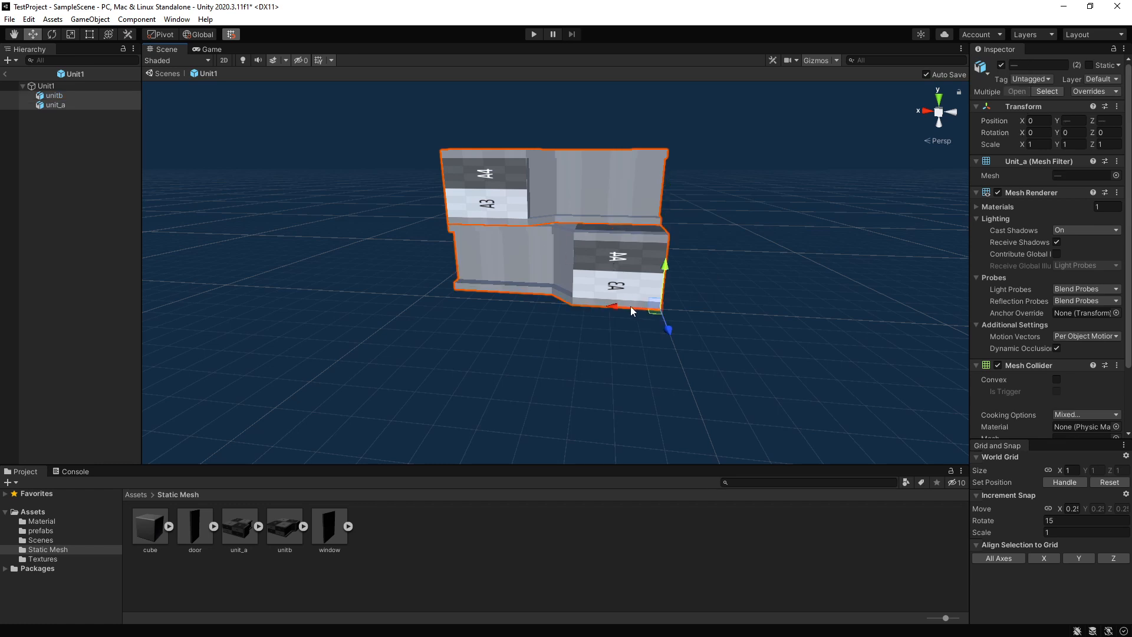
key(ctrl+d)
drag(625, 308, 413, 296)
click(565, 343)
Step: Add the door mesh at the upper floor's recessed wall, align it to the grid, and move it to X 11, Y 3.25, Z -2.5
alt+drag(558, 341, 630, 333)
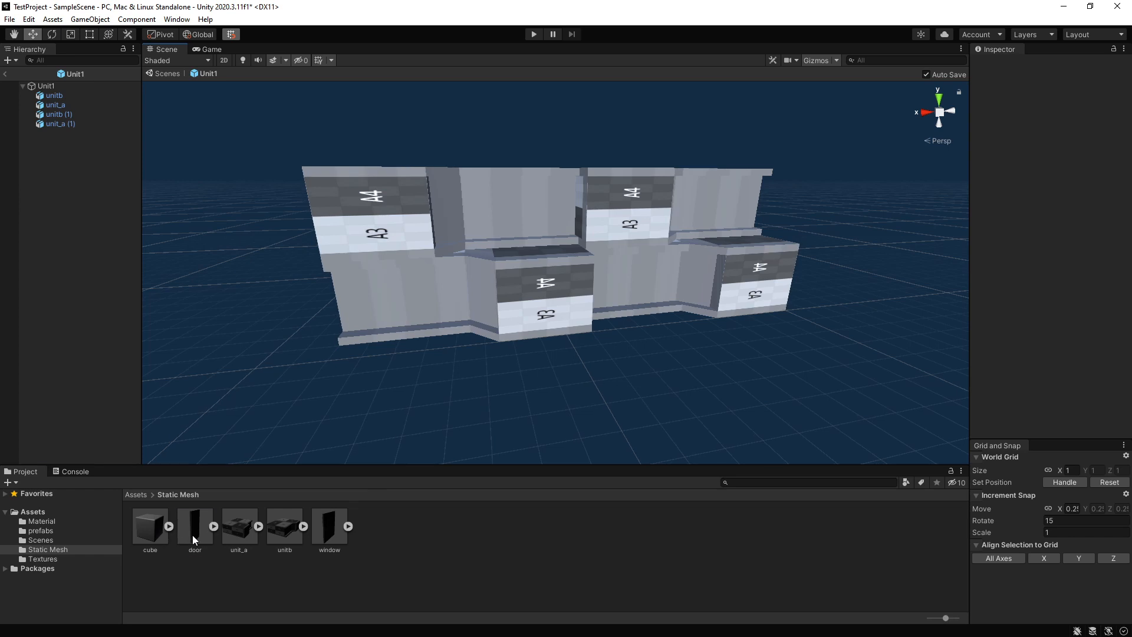
click(192, 534)
drag(202, 527, 525, 235)
key(f)
alt+drag(590, 200, 713, 268)
click(1005, 559)
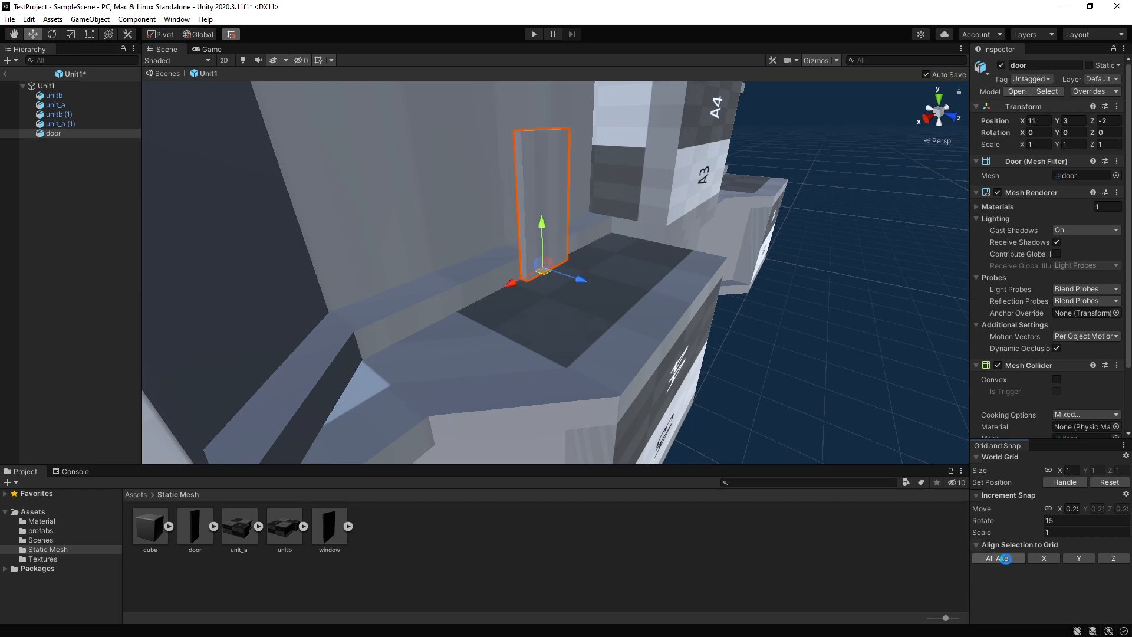
drag(575, 279, 548, 269)
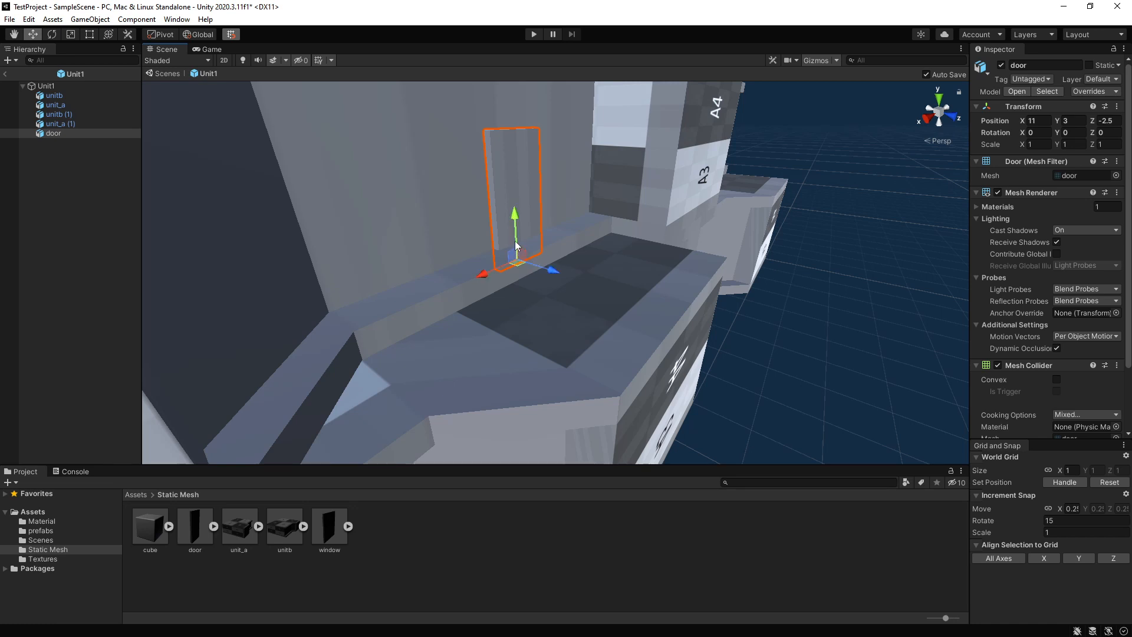
drag(515, 252, 514, 235)
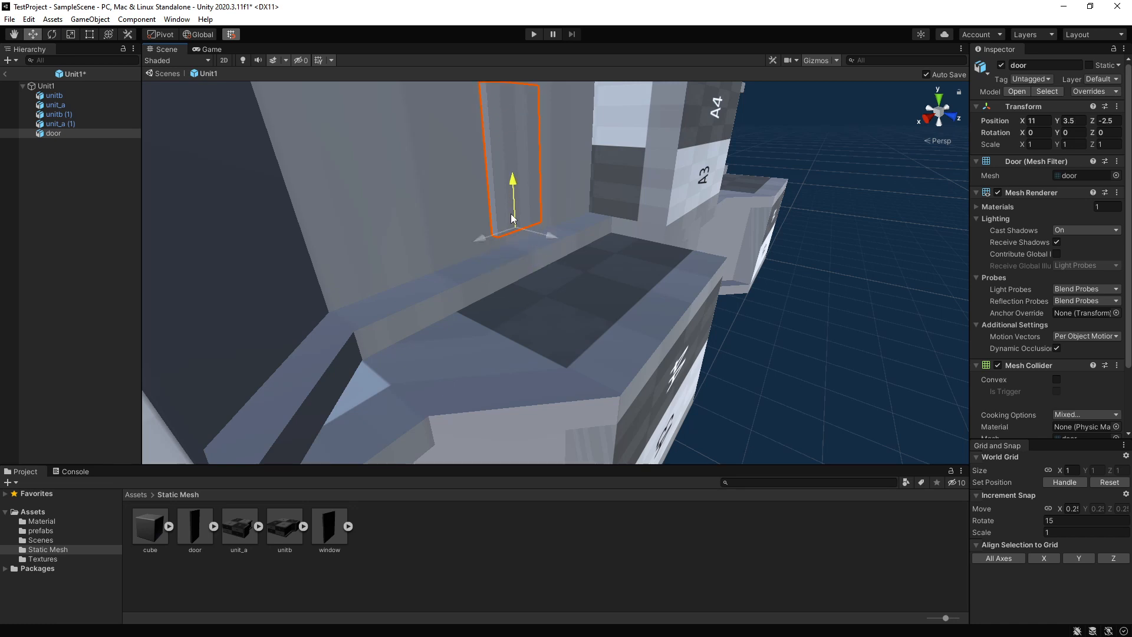
alt+drag(766, 253, 501, 235)
key(f)
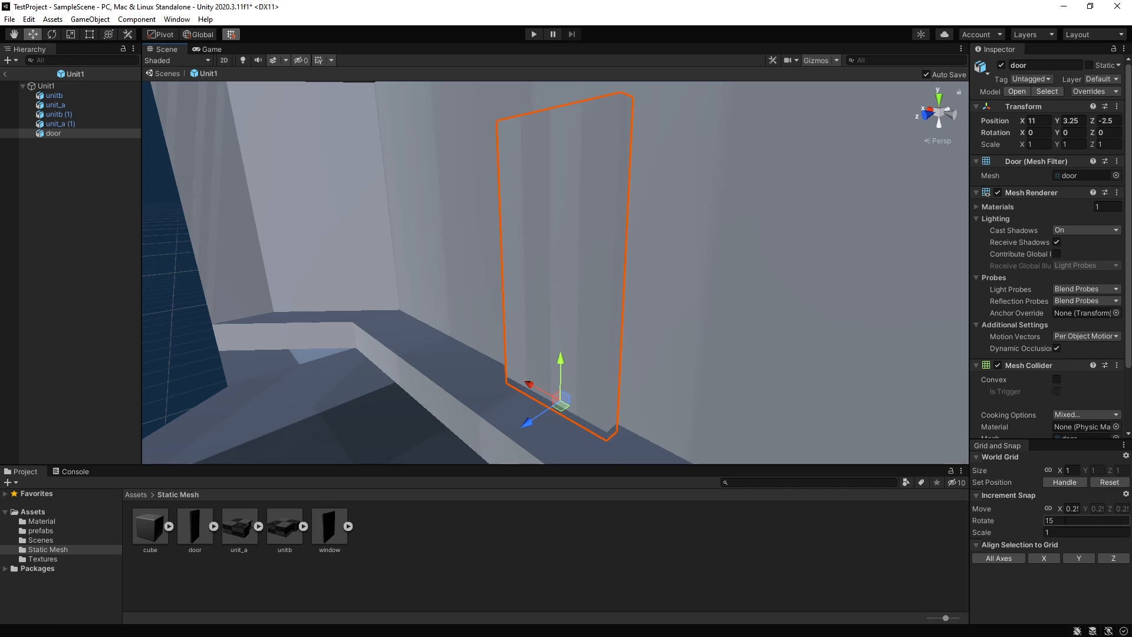
Step: Set the move snap increment to 0.1, realign the door to the grid, and reposition it at X 11, Y 3.3, Z -2.5
click(1071, 508)
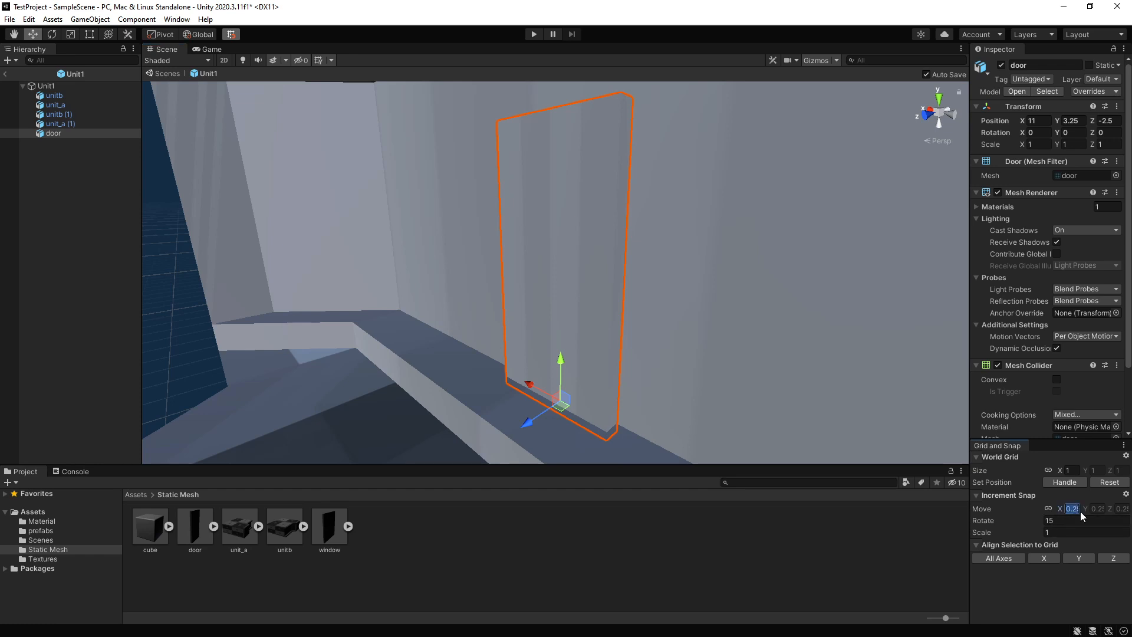
text(.1)
drag(558, 359, 1005, 504)
click(999, 558)
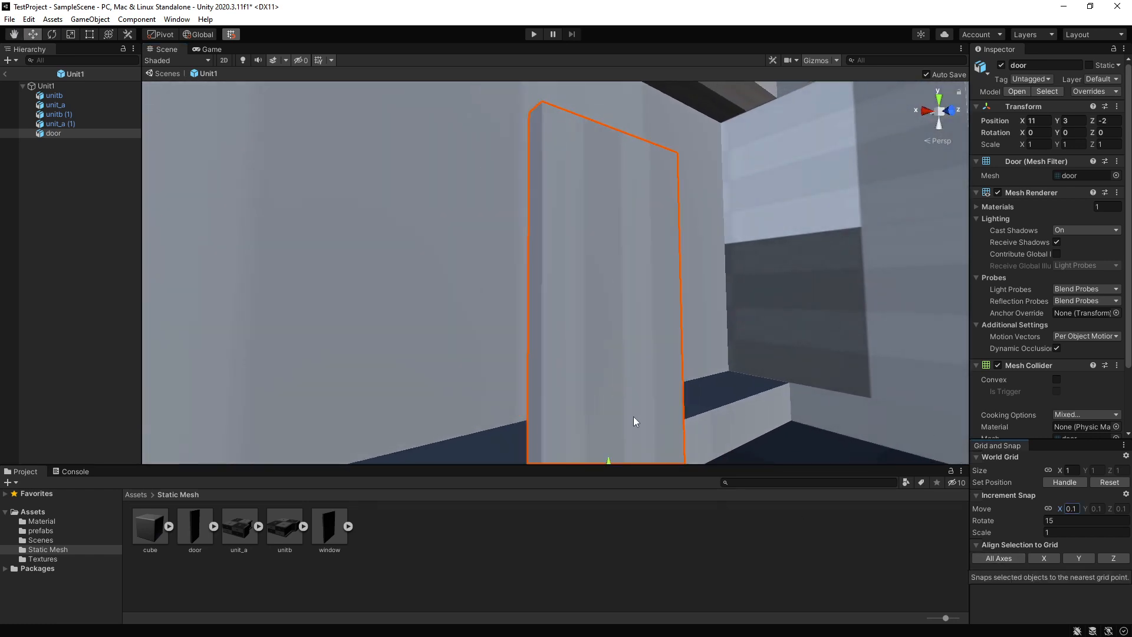
alt+drag(633, 416, 537, 297)
scroll(547, 257, down, 5)
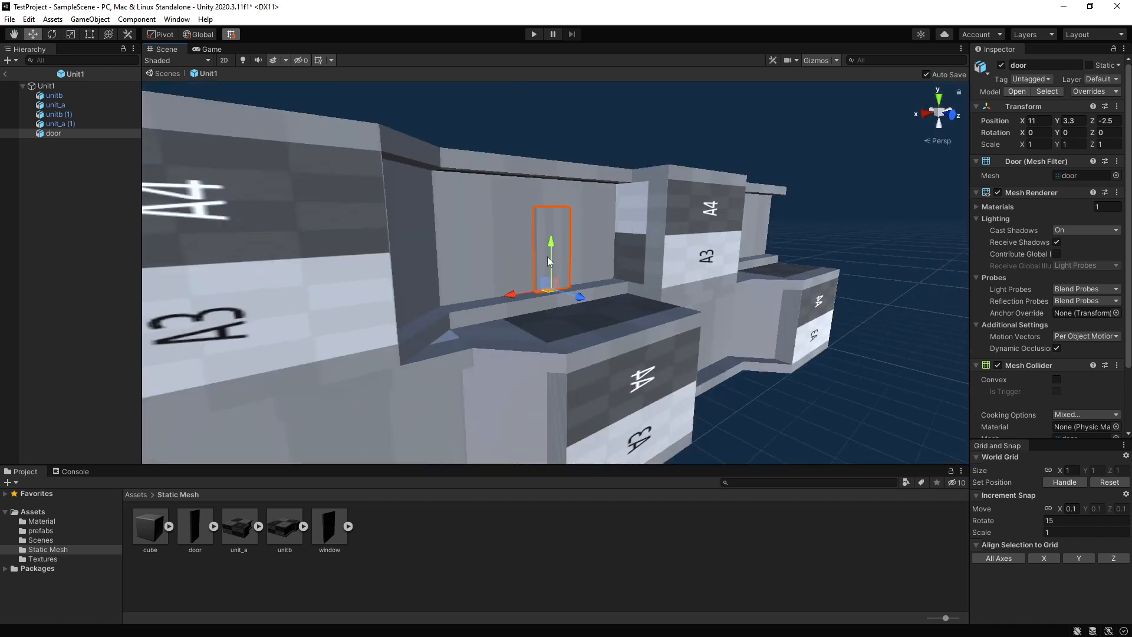
Step: Duplicate the door and move the copy to X 2 on the other upper recessed wall
alt+drag(547, 257, 534, 306)
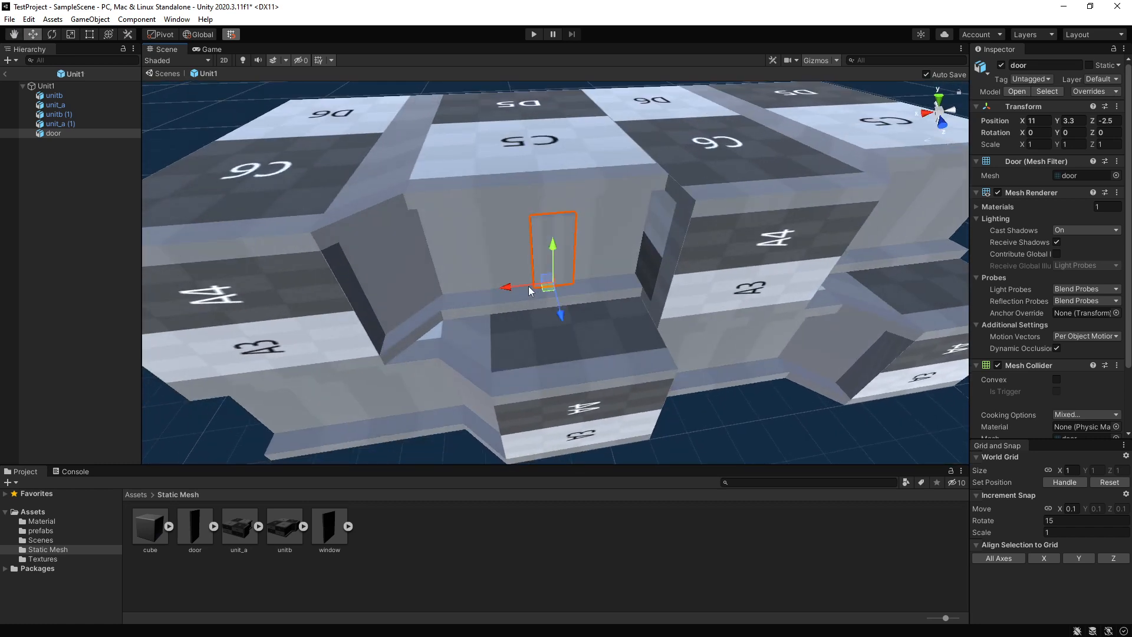
drag(524, 285, 864, 264)
key(ctrl+d)
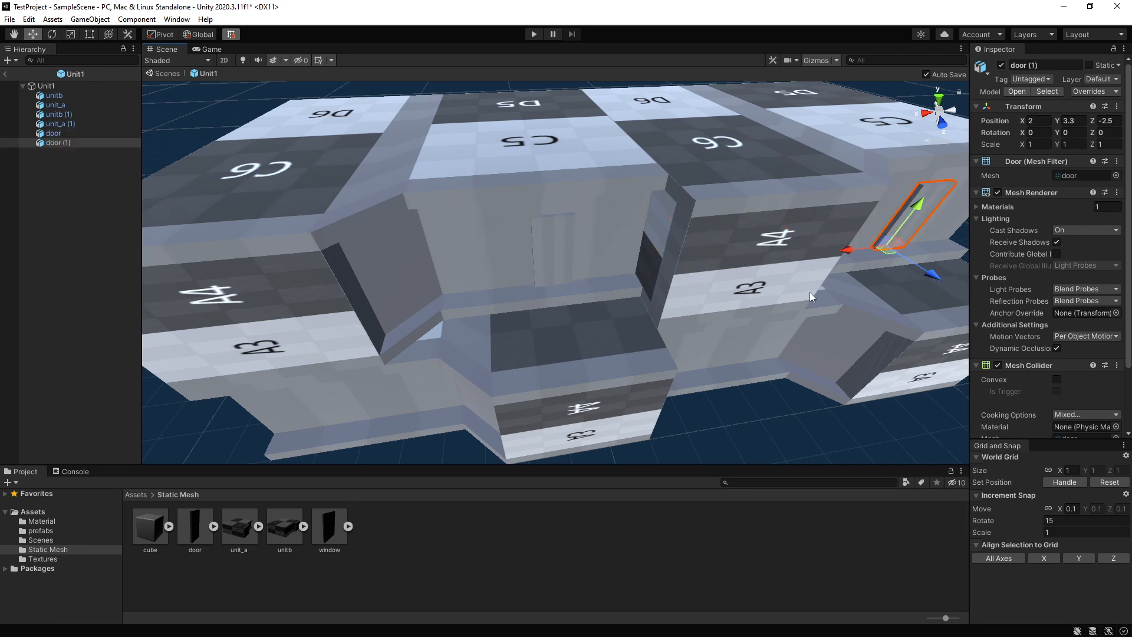
scroll(779, 313, down, 5)
alt+drag(768, 377, 746, 328)
middle_drag(753, 328, 688, 284)
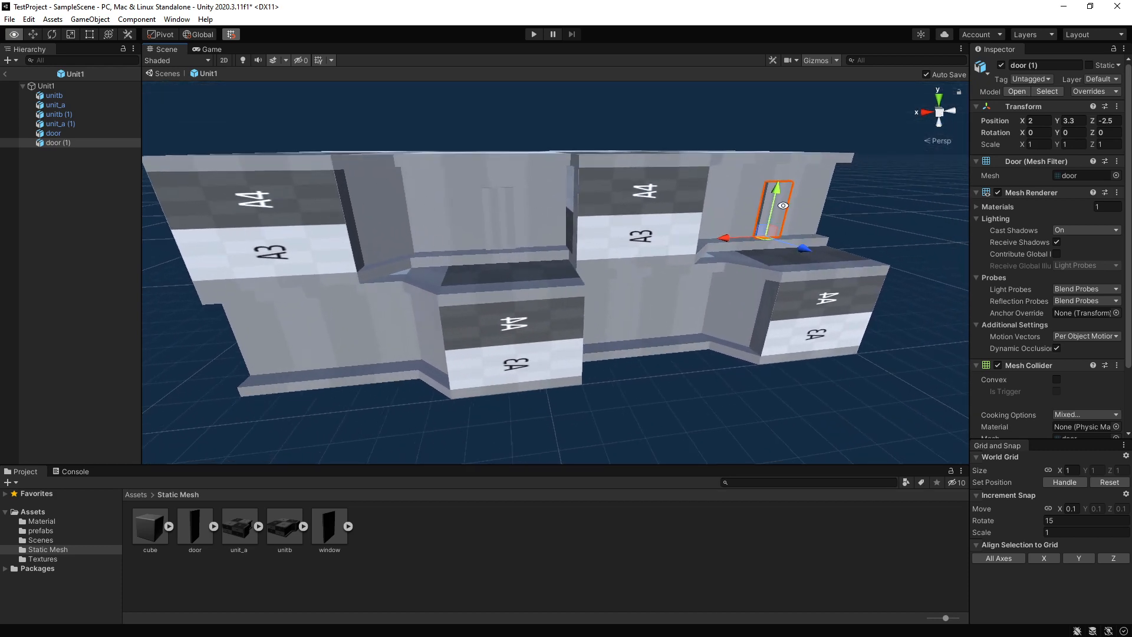
Step: Duplicate the door twice more for the lower floor, placing the last copy at X 17, Y 0, Z -2
key(ctrl+d)
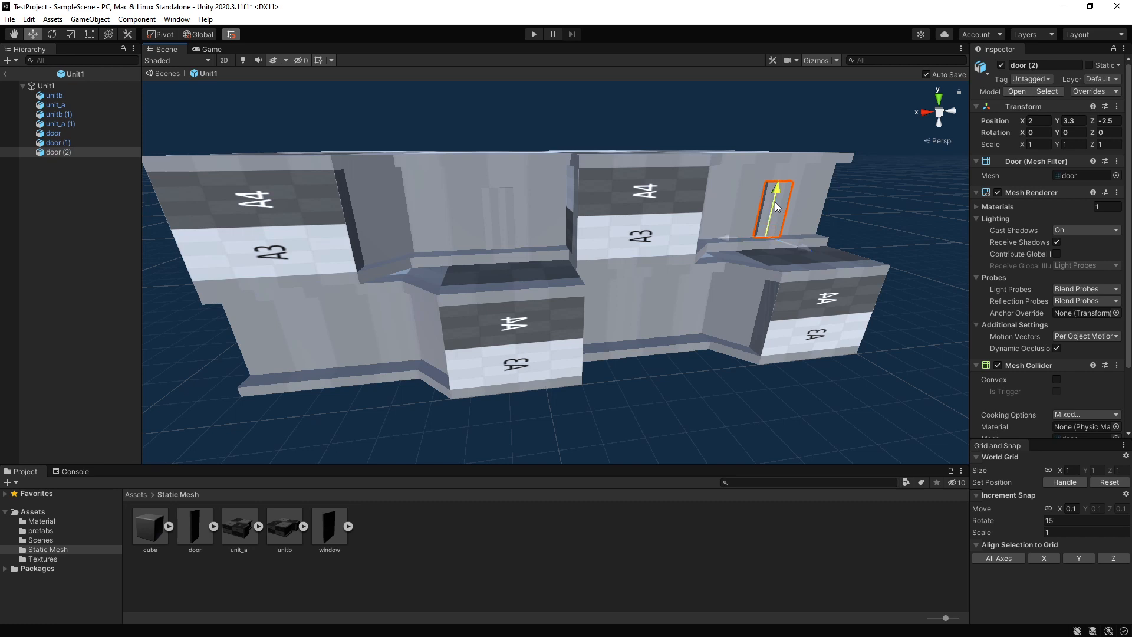
drag(775, 202, 784, 292)
drag(716, 324, 285, 383)
key(ctrl+d)
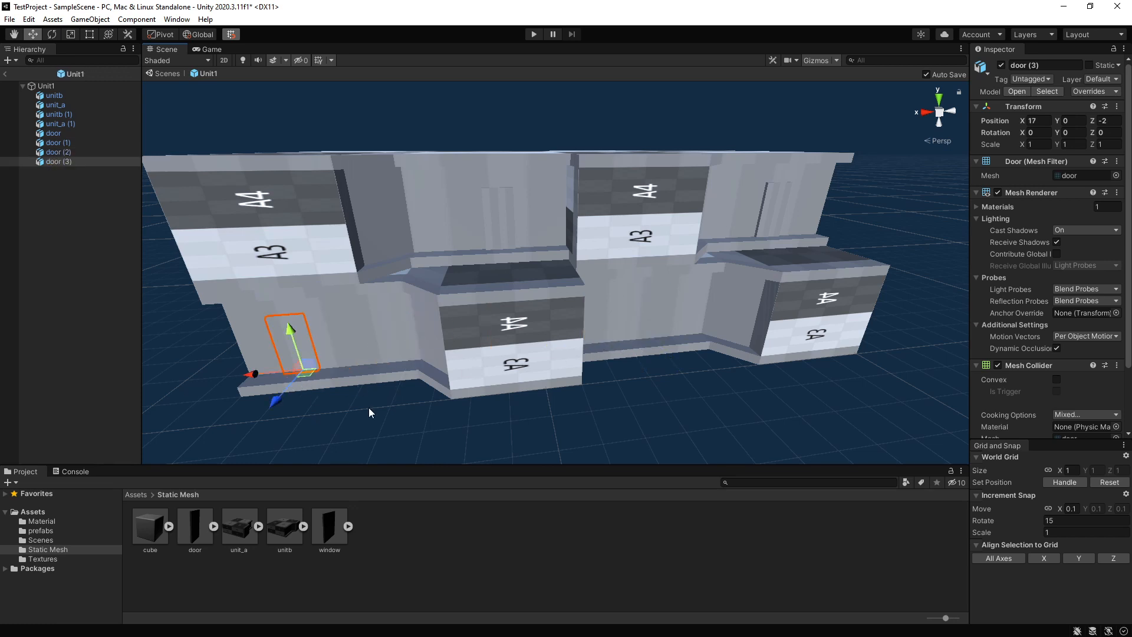
click(578, 420)
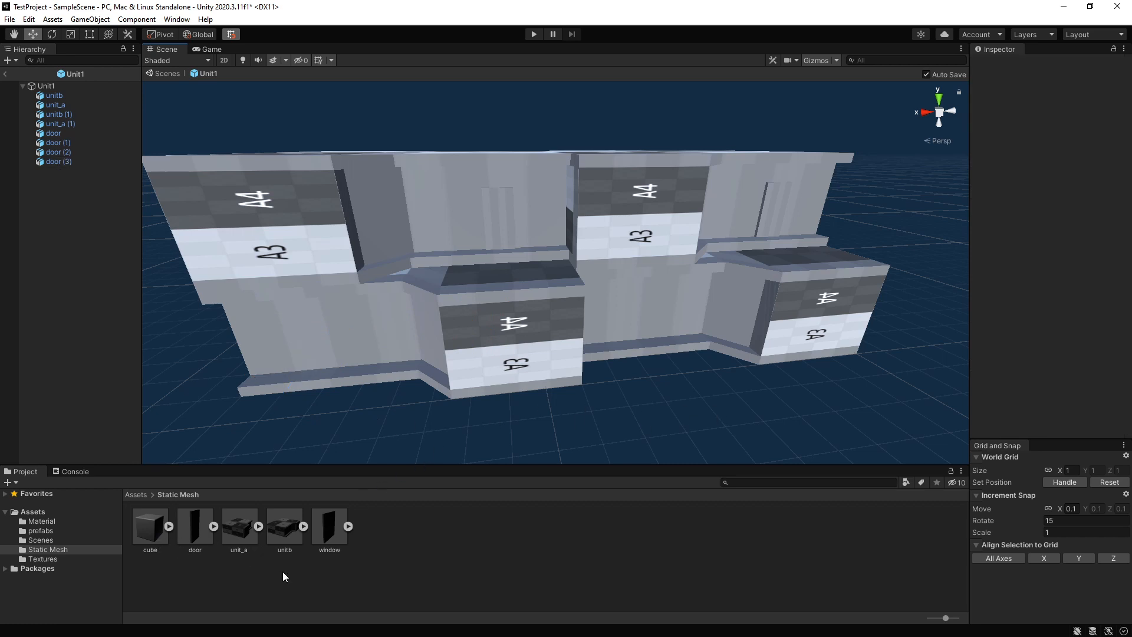
Step: Add the window mesh to the lower floor's protruding front, align it to the grid, and position it at X 10.8, Y 1, Z 0
drag(343, 546, 539, 362)
click(1006, 558)
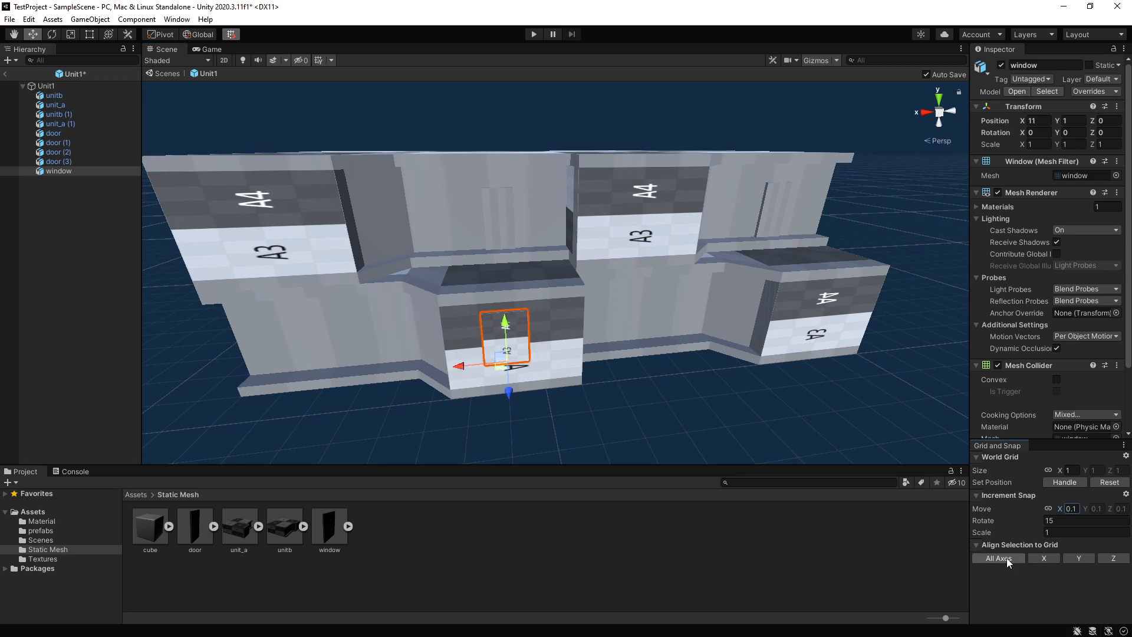
alt+drag(609, 415, 533, 307)
key(f)
scroll(587, 325, up, 3)
scroll(600, 333, down, 8)
scroll(647, 356, down, 5)
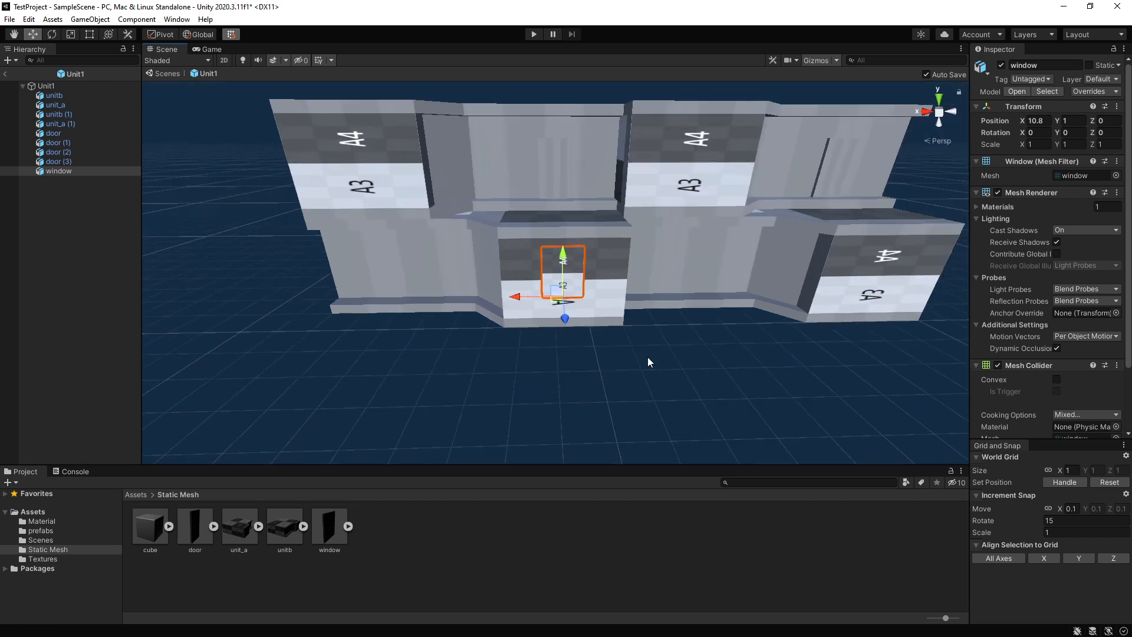
Step: Duplicate the window and move the copy to X 1.7 on the other lower protruding front
alt+drag(732, 282, 654, 308)
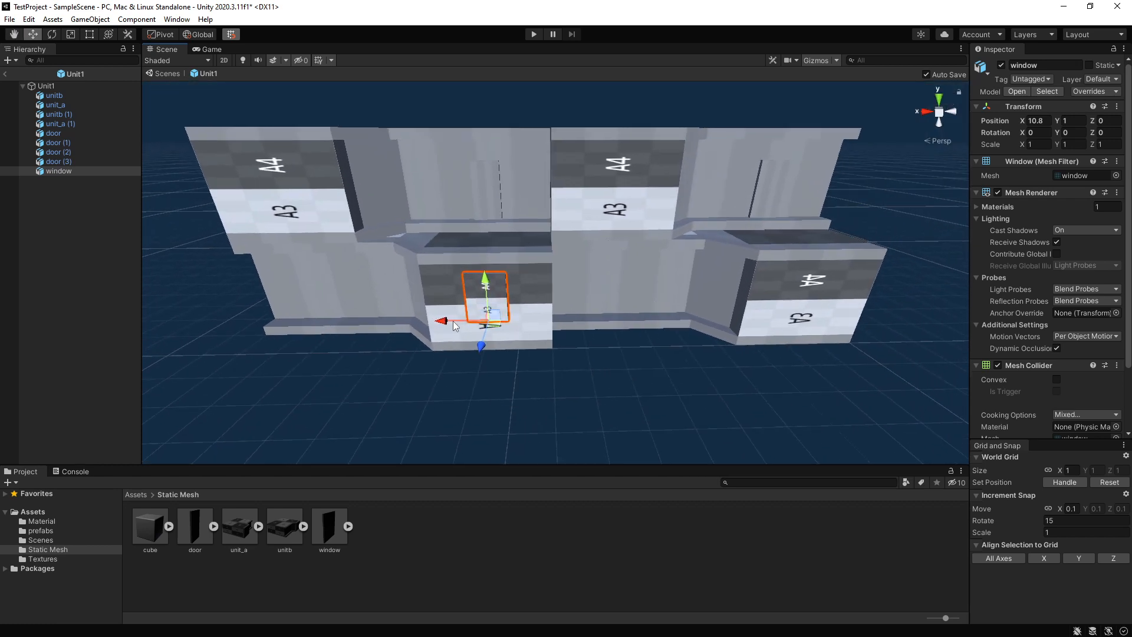
key(ctrl+d)
drag(453, 321, 768, 323)
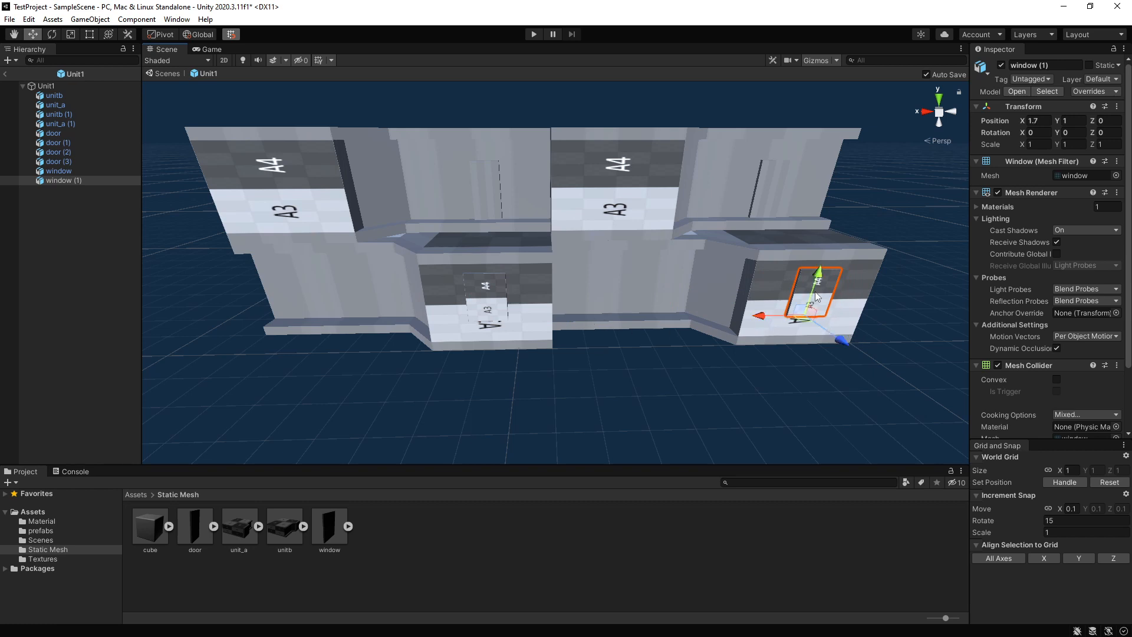
Step: Duplicate the window again and place the copy on the upper floor's protruding front at X 7, Y 4, Z -1
drag(815, 288, 847, 196)
key(ctrl+z)
key(ctrl+d)
alt+drag(748, 233, 583, 130)
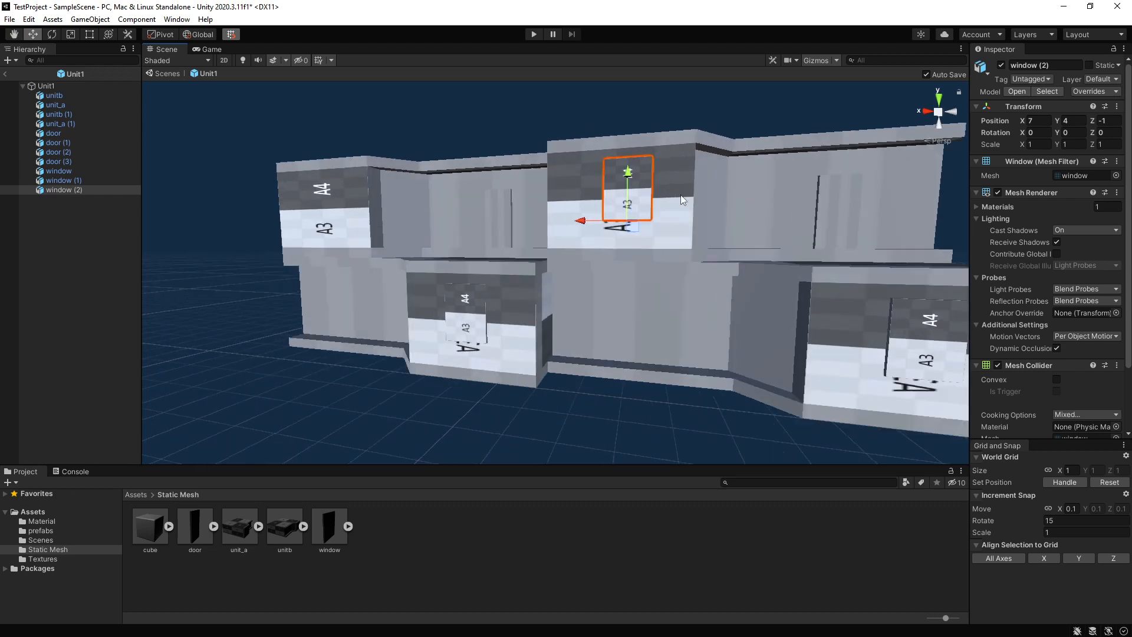
Step: Duplicate the upper-floor window and place the copy on the other upper protruding front at X 16.3, Y 4, Z -1
key(f)
alt+drag(710, 308, 677, 300)
scroll(677, 301, down, 10)
alt+drag(584, 300, 256, 345)
key(ctrl+d)
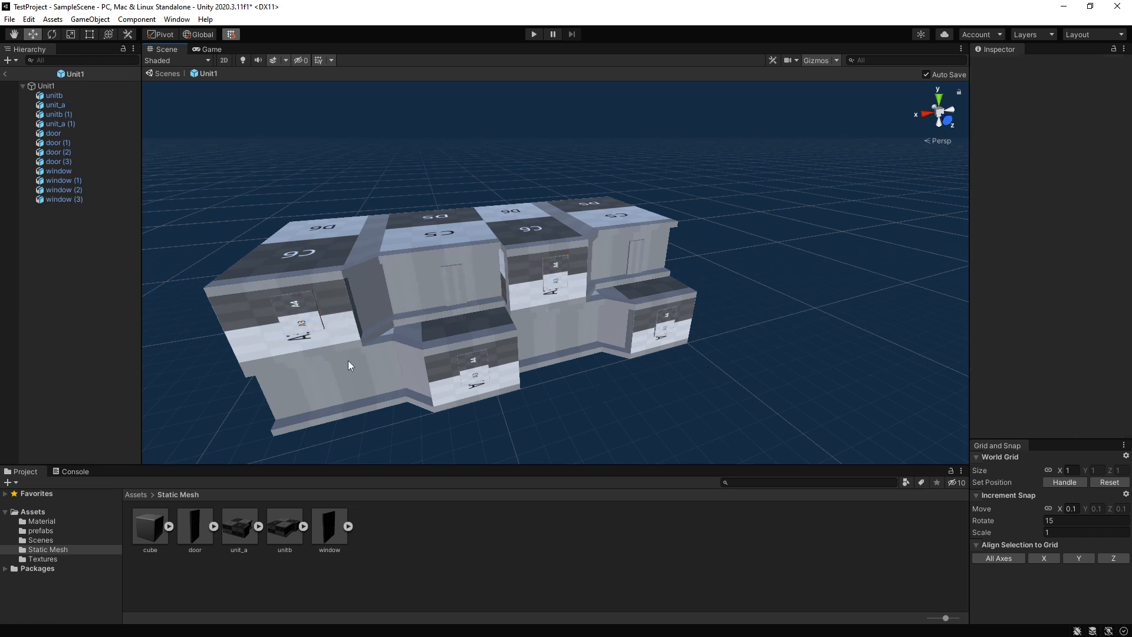
click(281, 326)
click(277, 333)
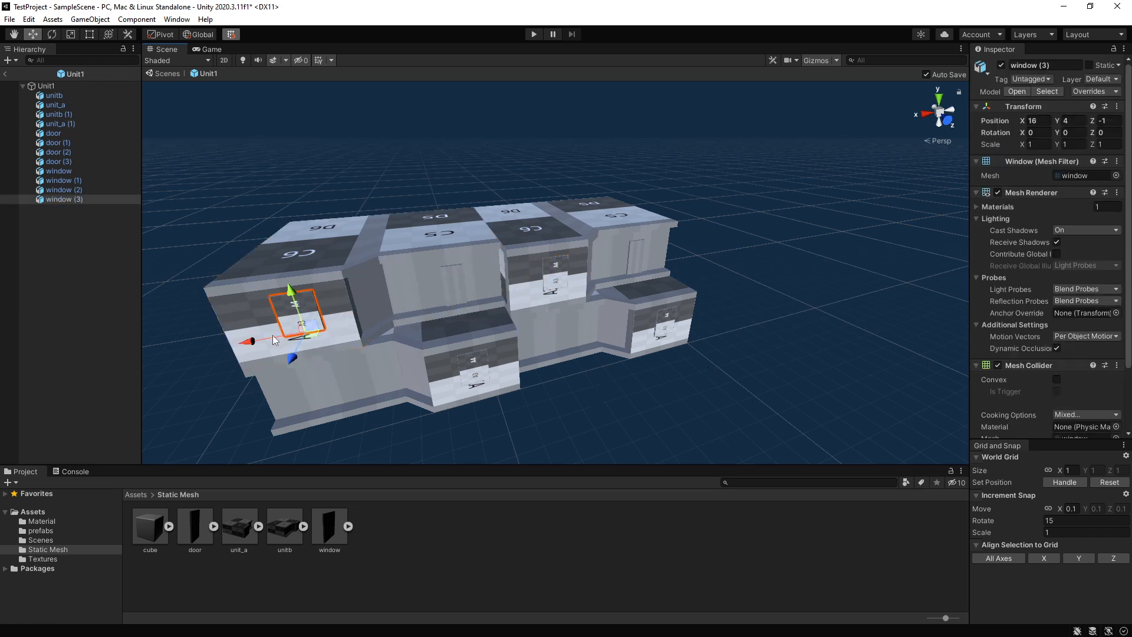
mouse_move(273, 340)
mouse_down()
mouse_move(245, 342)
mouse_move(260, 341)
mouse_up()
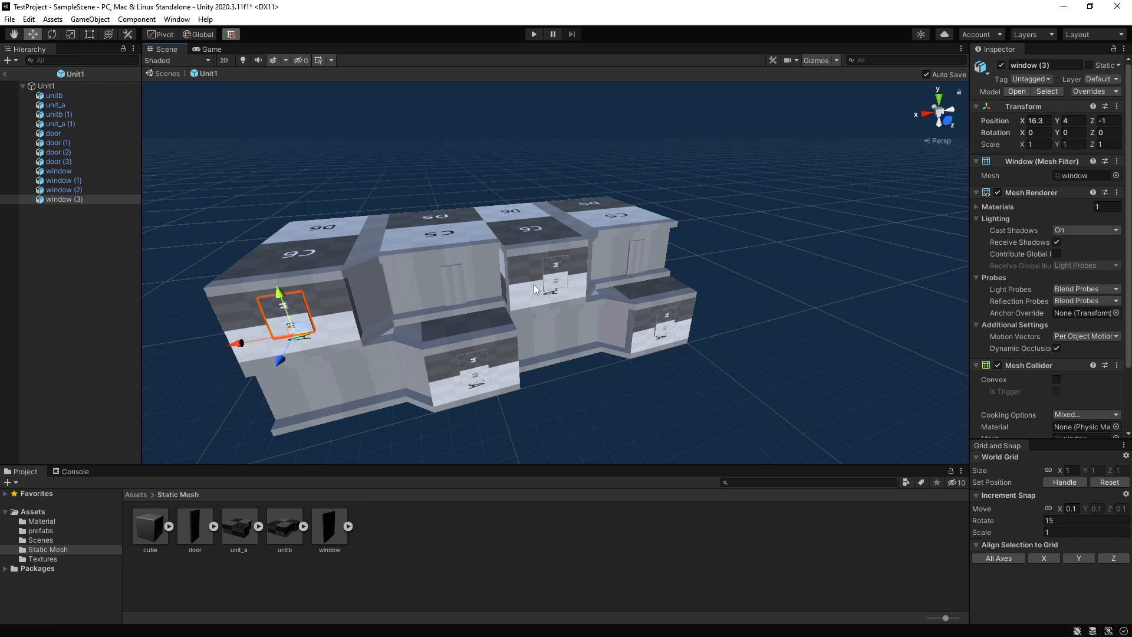
Step: Shift window (2) on the upper floor's protruding front to X 7.2
click(559, 275)
drag(528, 294, 522, 292)
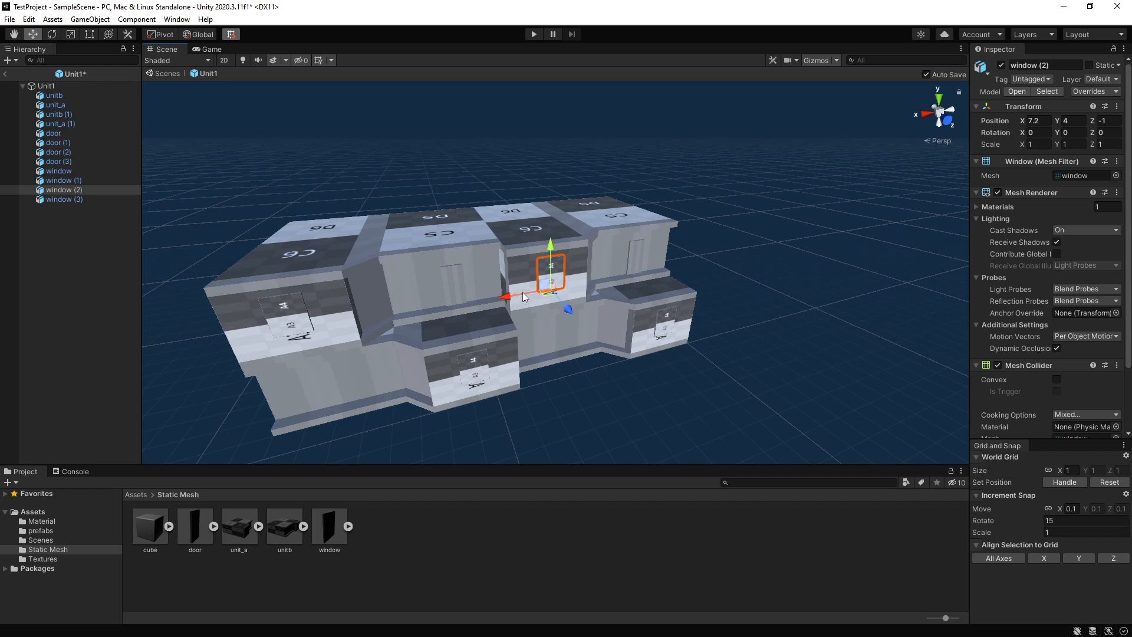
click(665, 333)
click(593, 406)
Step: Move both upper-floor modules, unit_a and unit_a (1), forward to Z 0
alt+drag(693, 387, 565, 328)
alt+drag(659, 318, 513, 323)
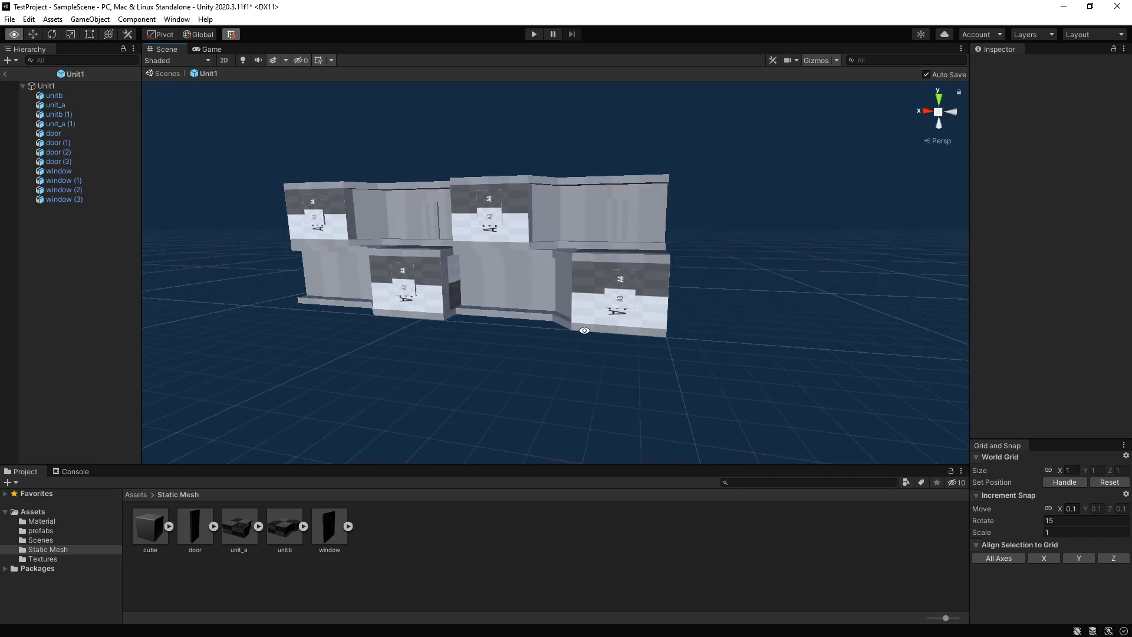
alt+drag(584, 330, 566, 302)
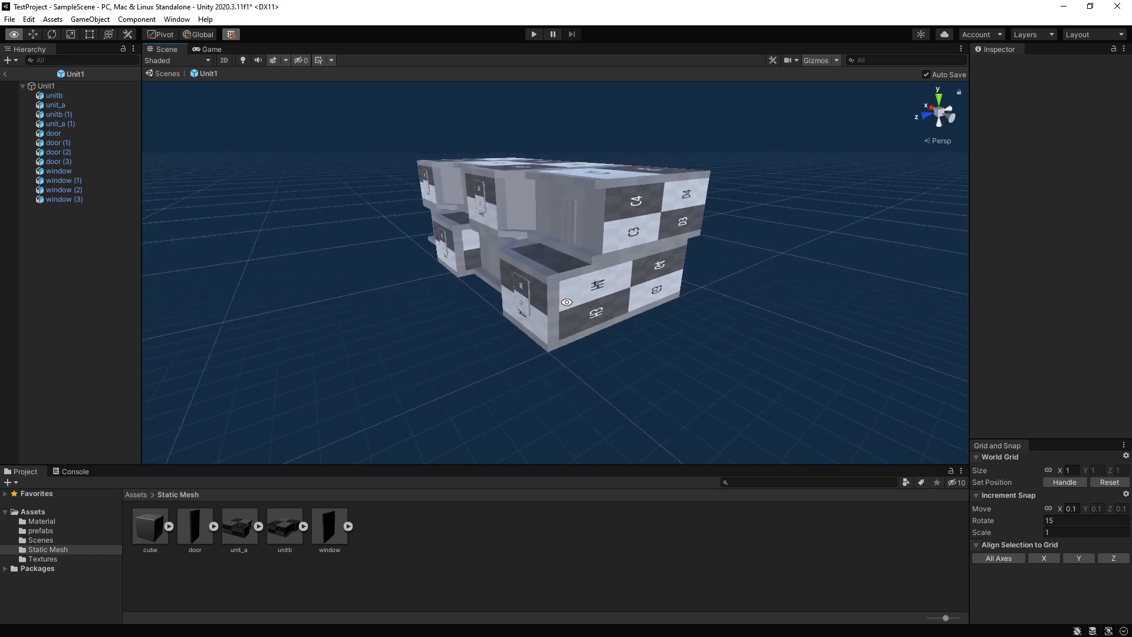
click(482, 198)
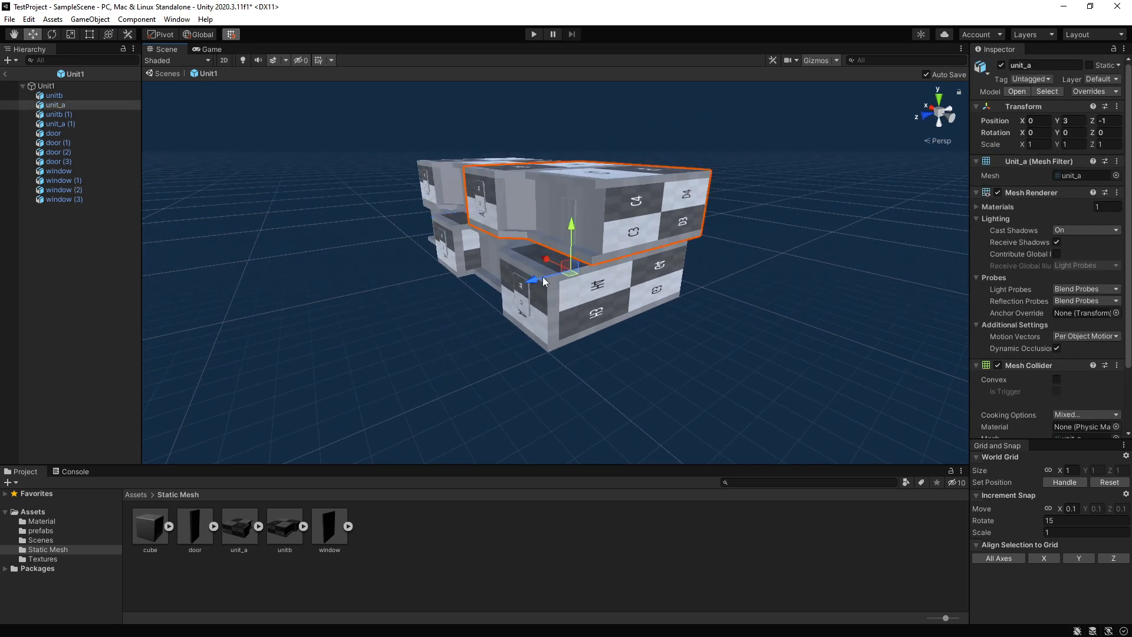
drag(543, 281, 411, 267)
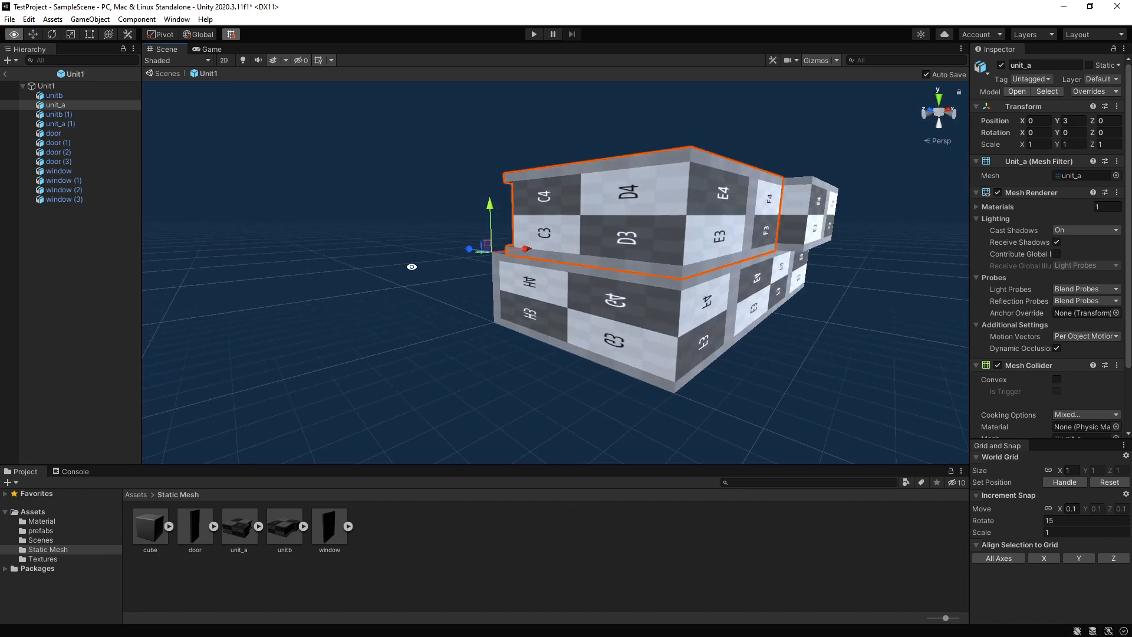
click(782, 237)
click(341, 267)
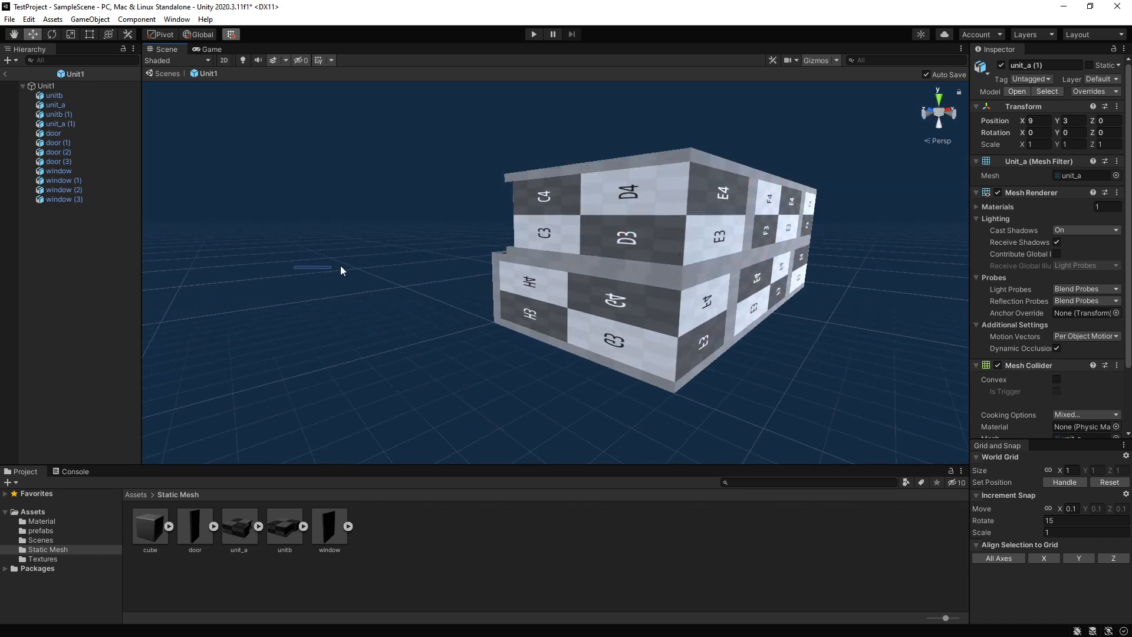
alt+drag(341, 285, 605, 255)
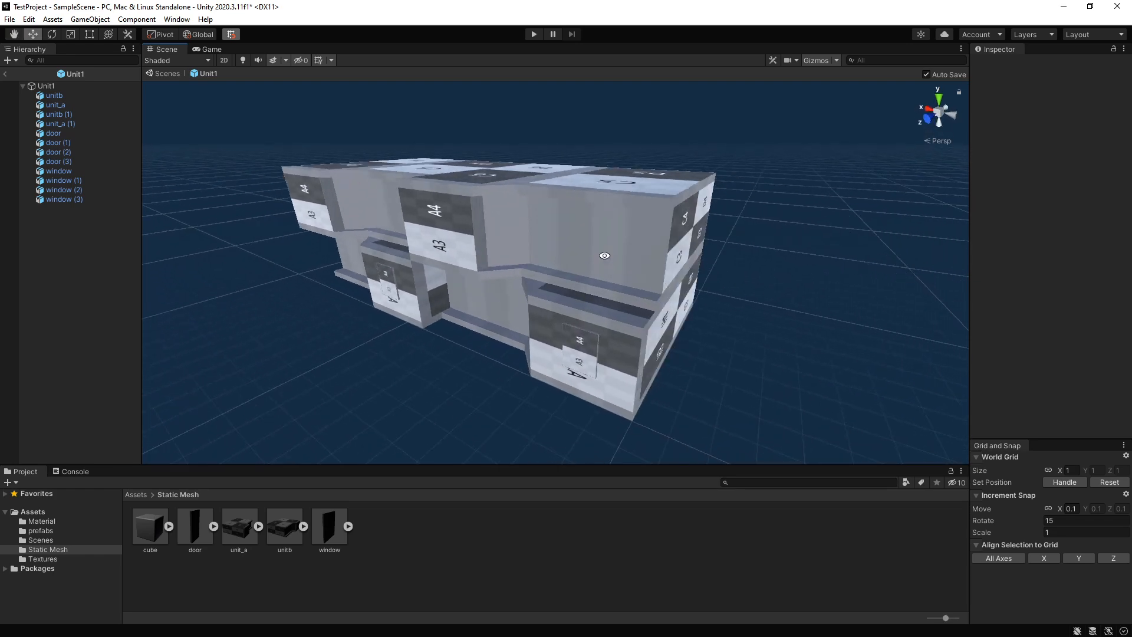
Step: Show the scene in wireframe and move both upper-floor doors, door (1) and door, forward to Z -1
click(177, 63)
click(183, 92)
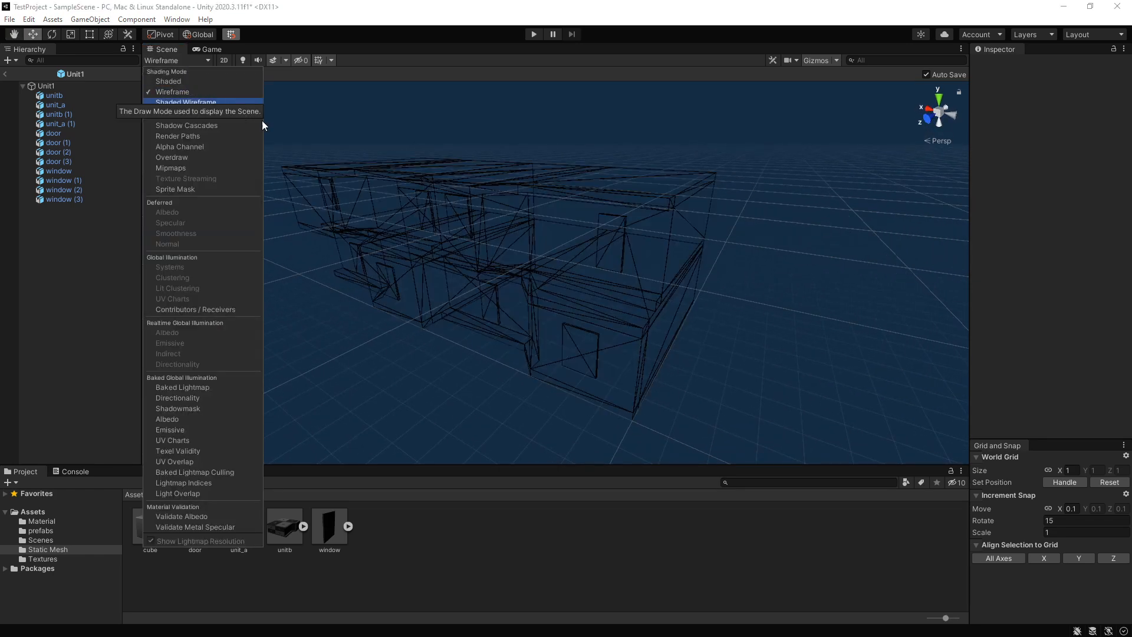
click(622, 253)
click(623, 252)
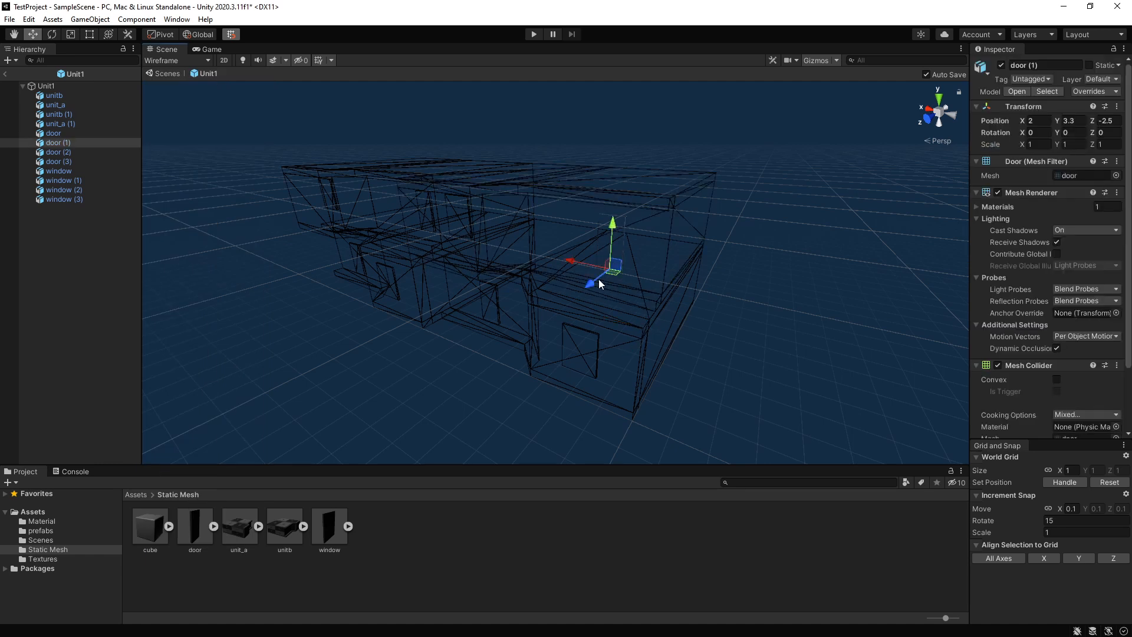
drag(599, 284, 575, 293)
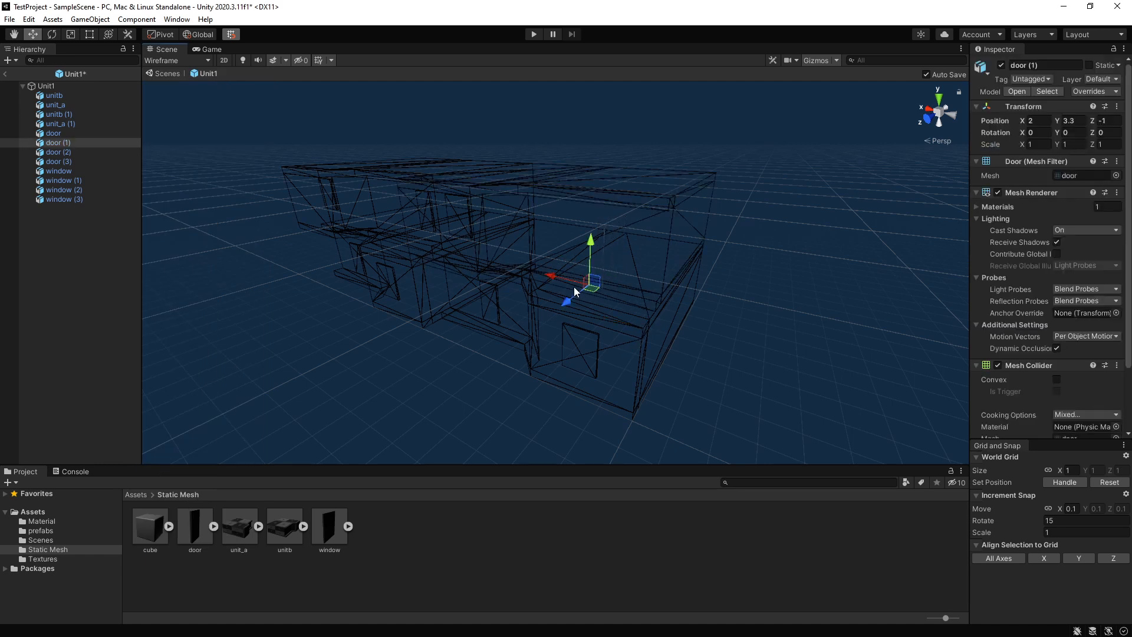
alt+drag(313, 210, 471, 223)
click(394, 285)
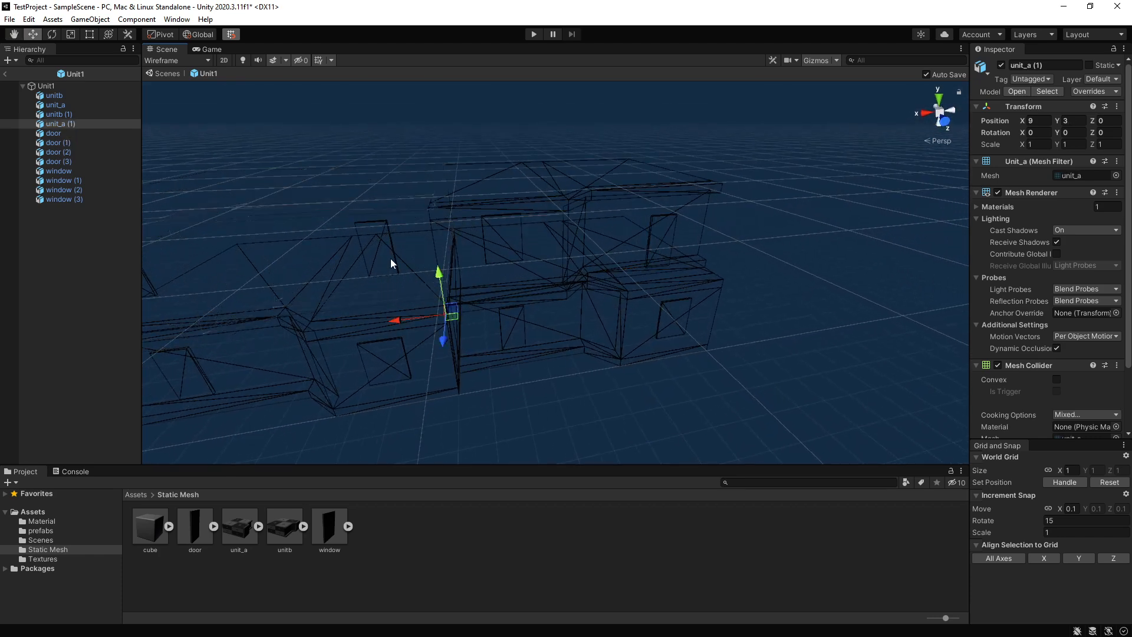
click(393, 264)
drag(380, 295, 462, 251)
middle_drag(536, 251, 606, 270)
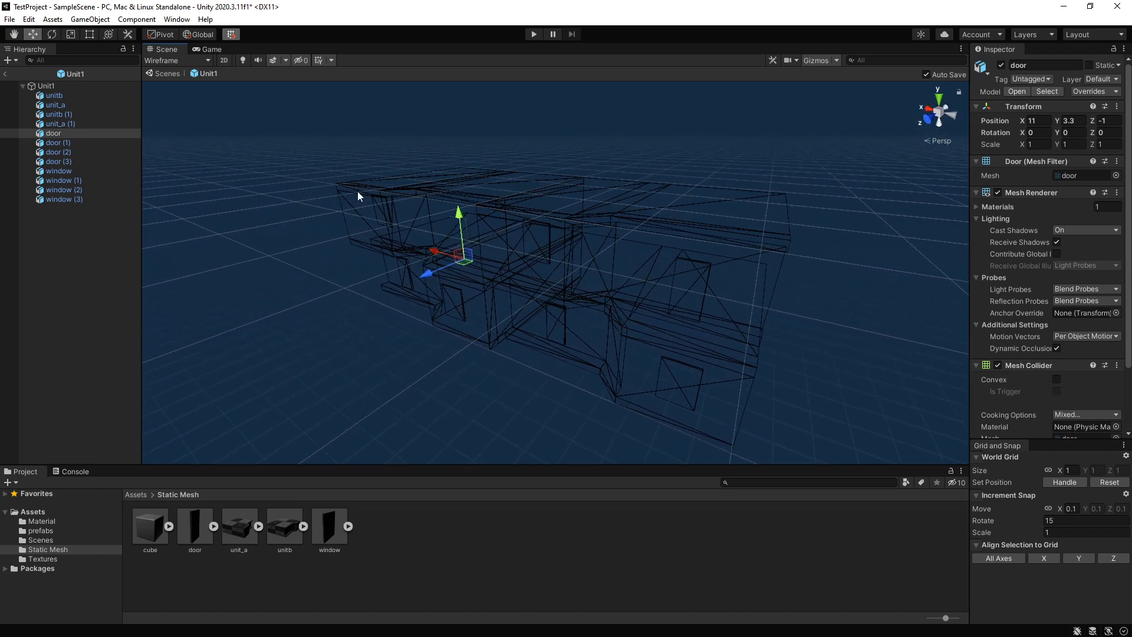
Step: Return to shaded display and fine-tune the upper-floor doors' depth against the wall, putting the one at X 11 at Z -1.5
click(177, 61)
click(197, 80)
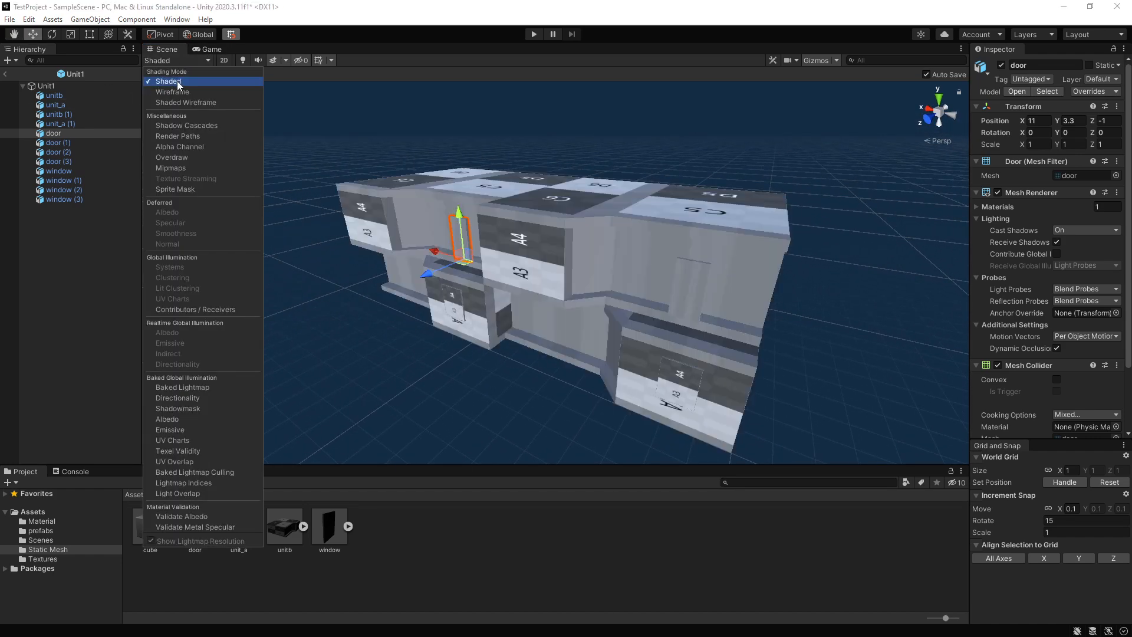
mouse_move(412, 260)
alt+mouse_down()
mouse_move(459, 259)
mouse_move(437, 242)
mouse_move(642, 308)
alt+mouse_up()
click(602, 298)
mouse_move(570, 324)
mouse_down()
mouse_move(591, 320)
mouse_move(564, 327)
mouse_move(575, 324)
mouse_up()
mouse_move(452, 283)
alt+mouse_down()
mouse_move(425, 278)
mouse_move(459, 271)
mouse_move(443, 292)
alt+mouse_up()
click(460, 272)
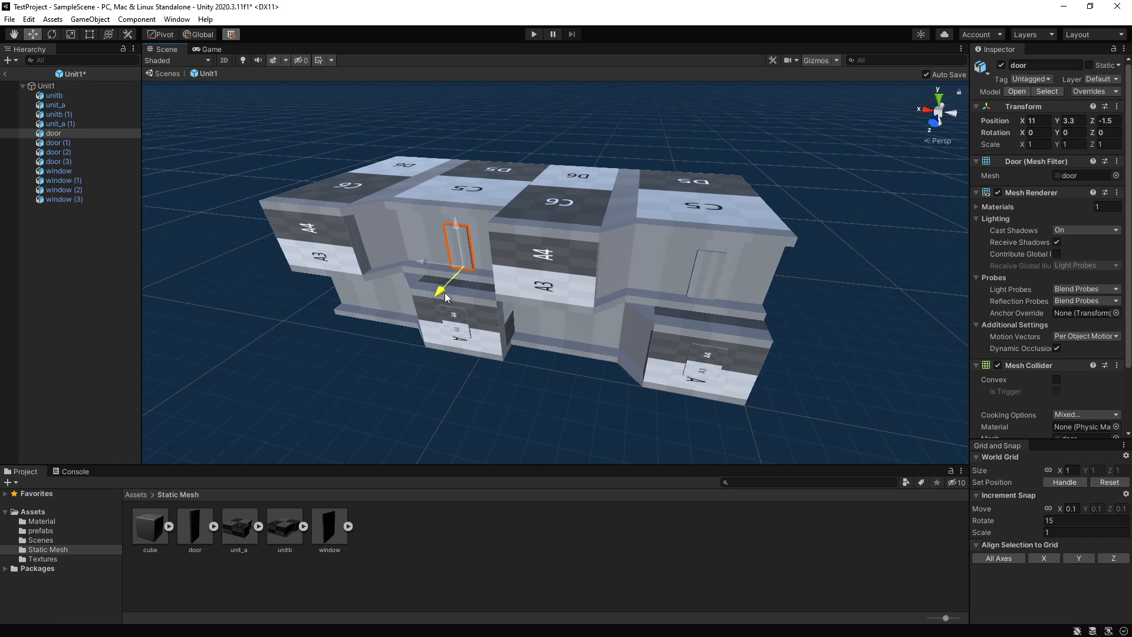
click(563, 387)
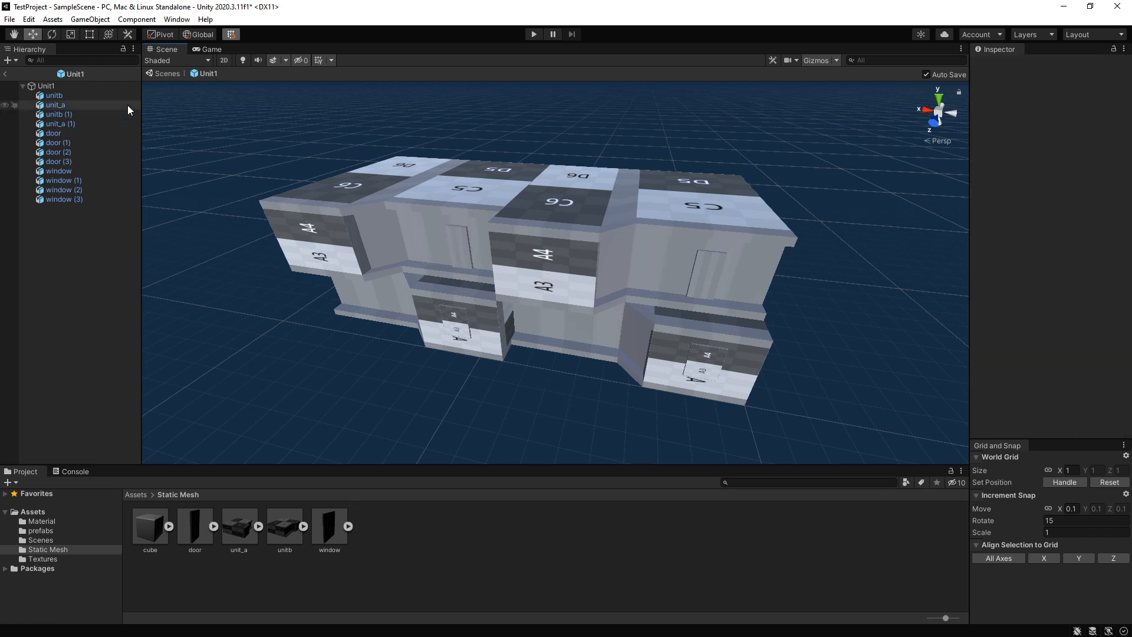
Step: Select both upper-floor windows, window (2) and window (3), and move them forward together to Z 0
click(86, 180)
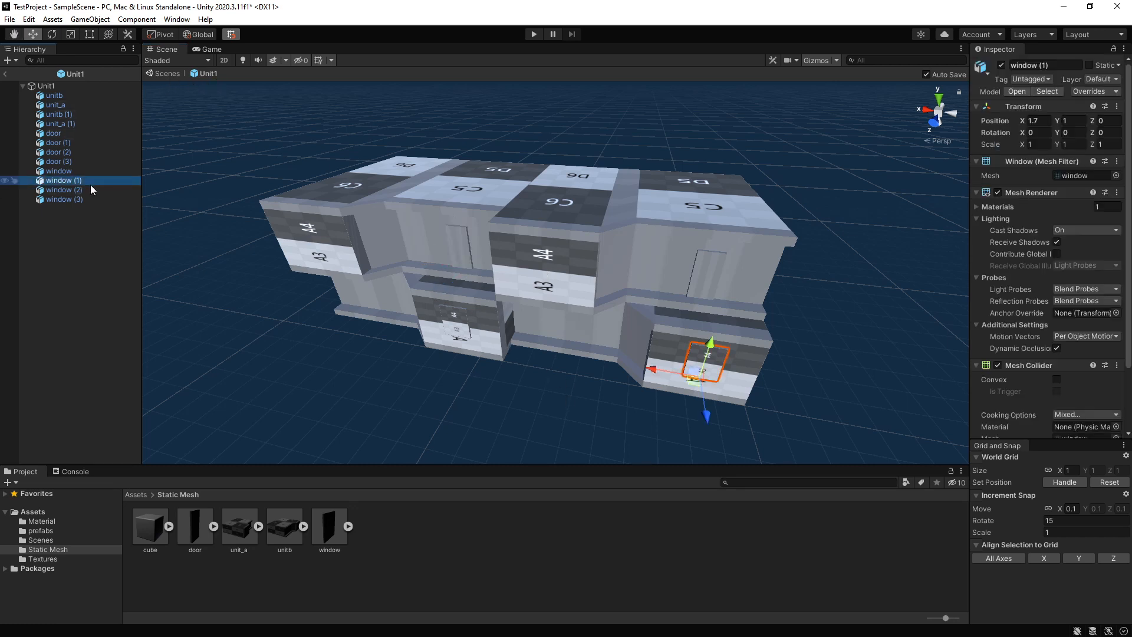
click(90, 188)
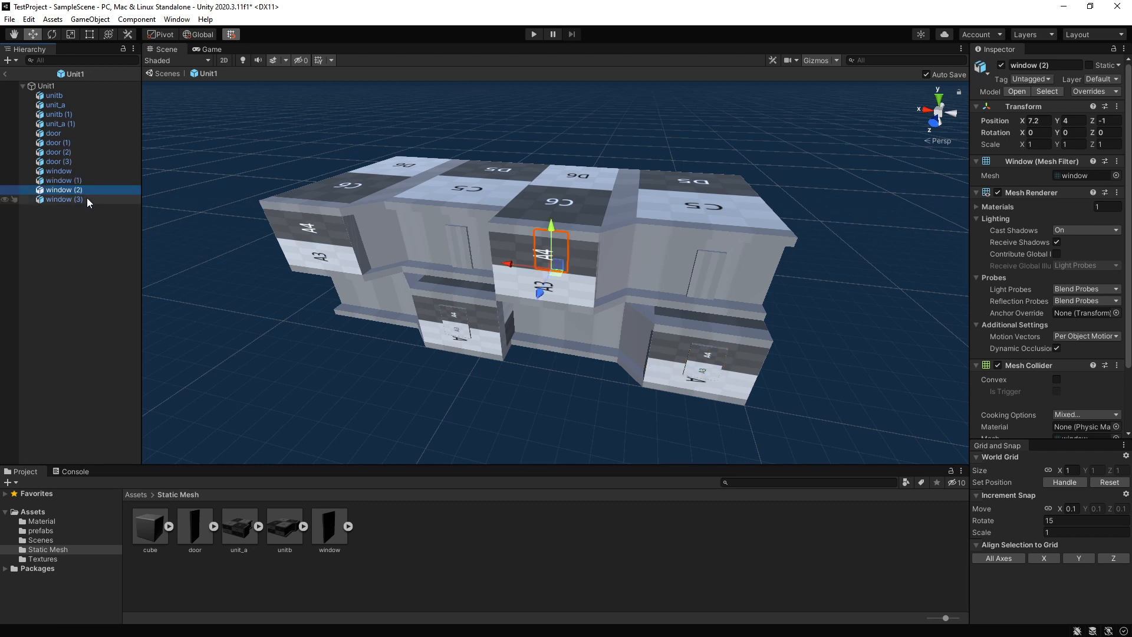
ctrl+click(86, 198)
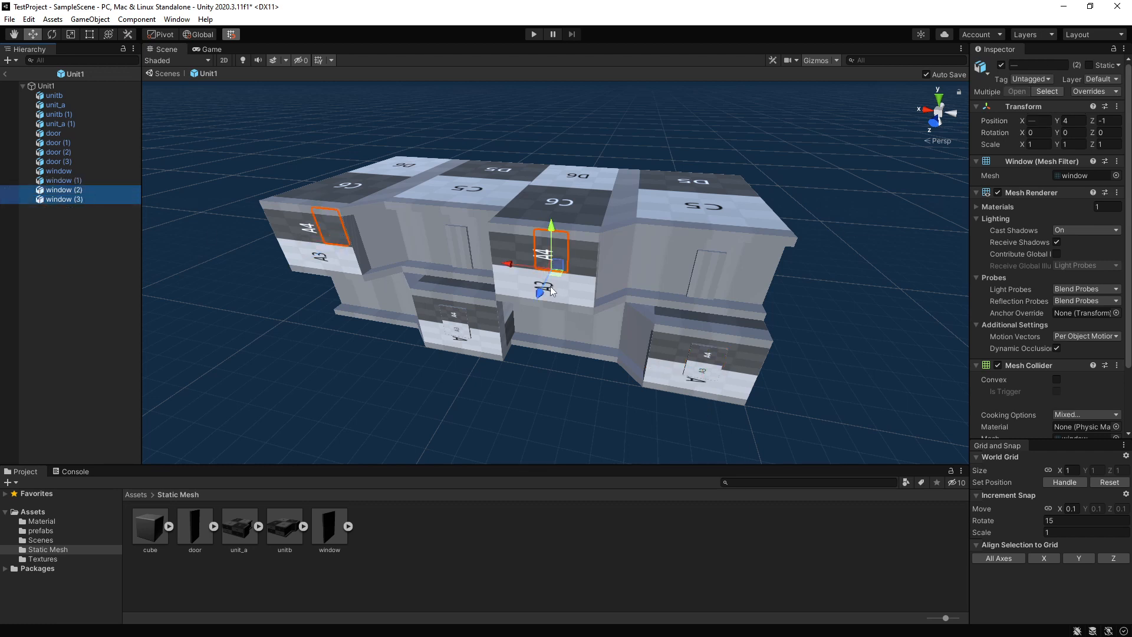
drag(542, 290, 533, 303)
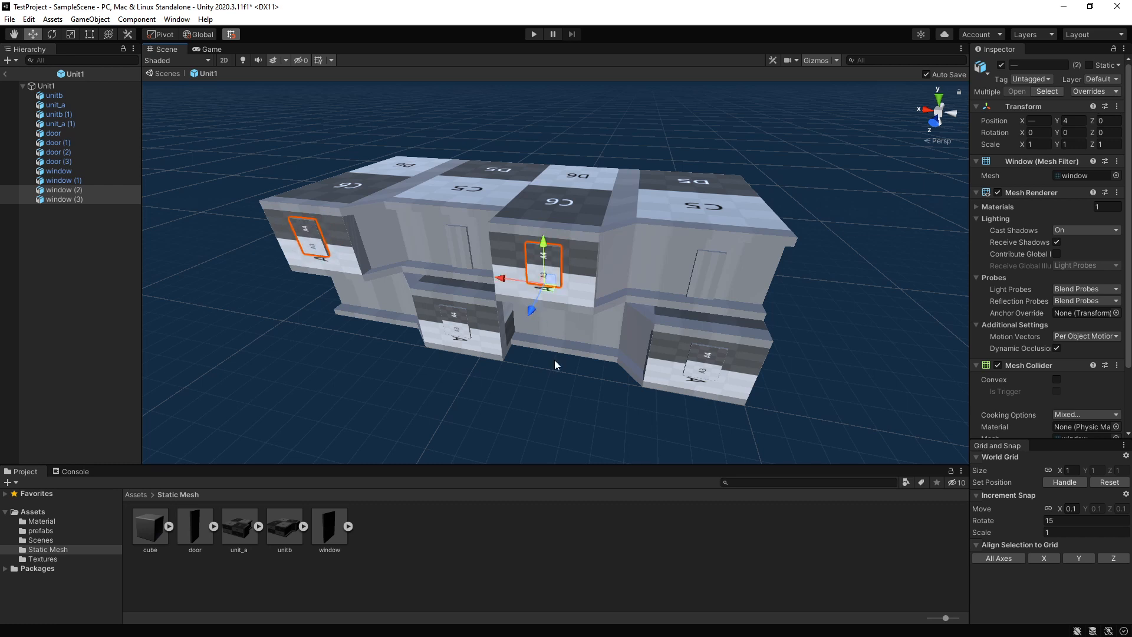
click(563, 384)
alt+drag(563, 384, 706, 352)
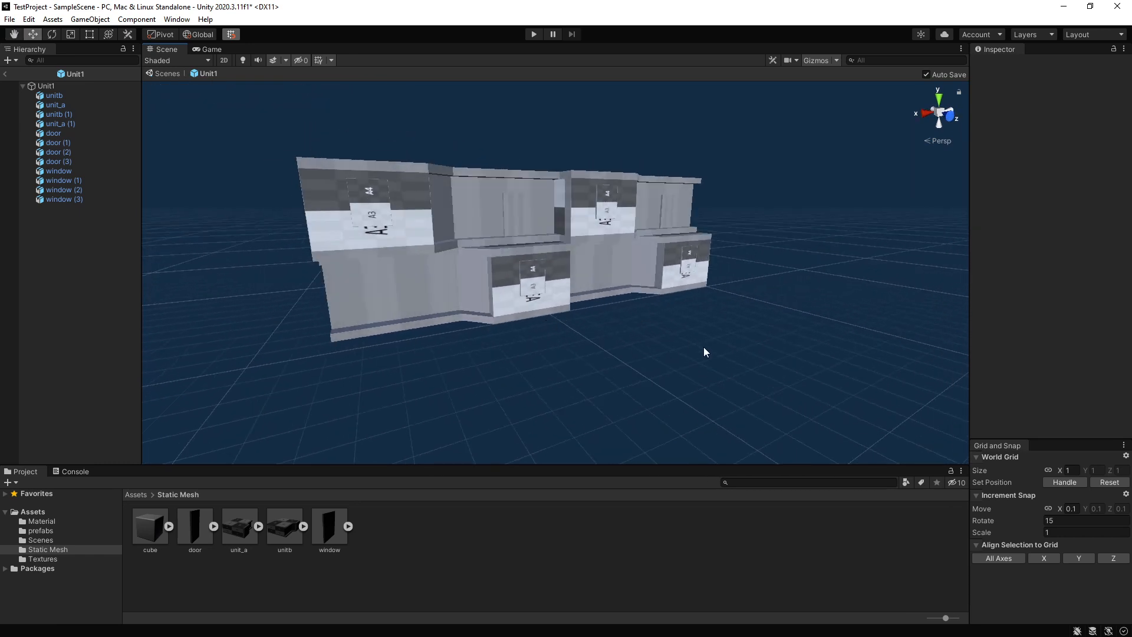
Step: Leave the prefab editor and place the Unit1 prefab in SampleScene at position 0, 0, 0
click(7, 75)
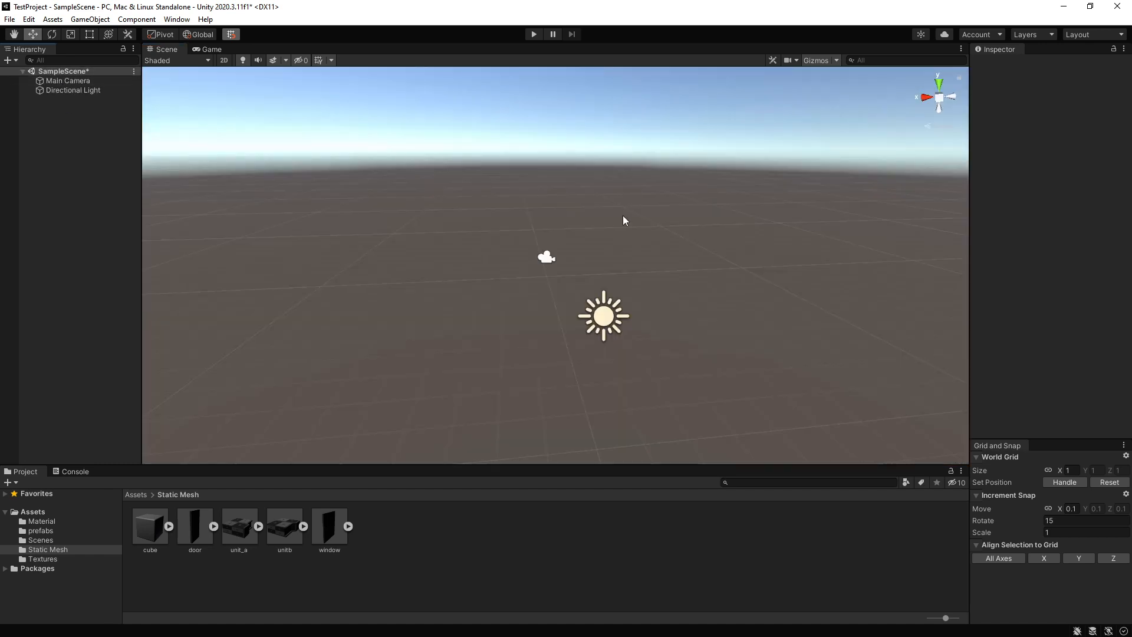
click(40, 531)
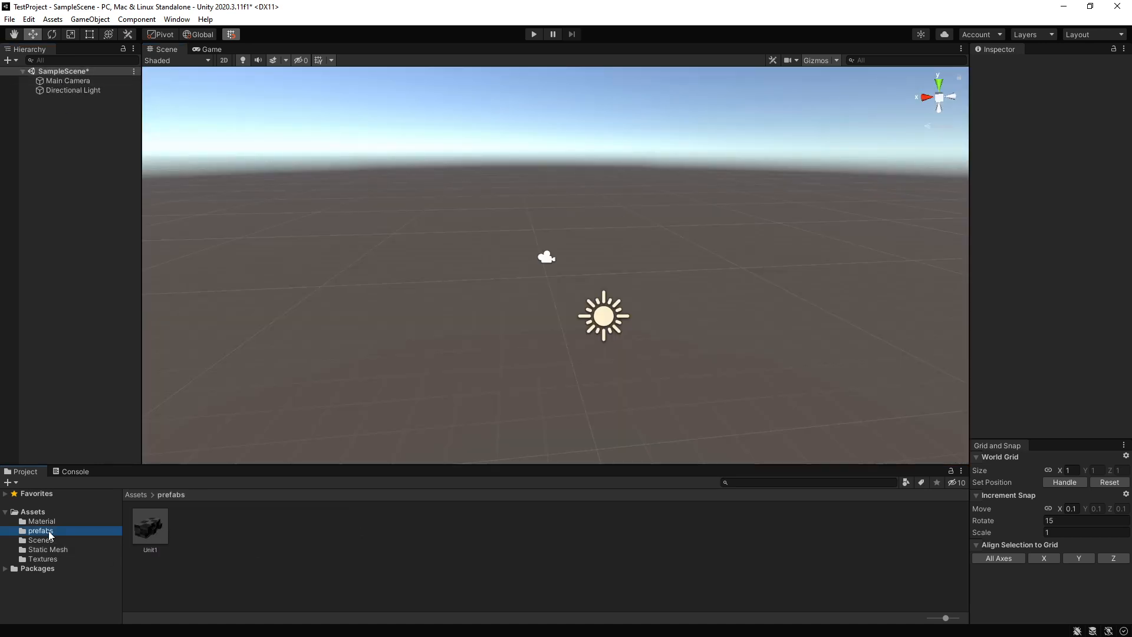
drag(163, 527, 597, 289)
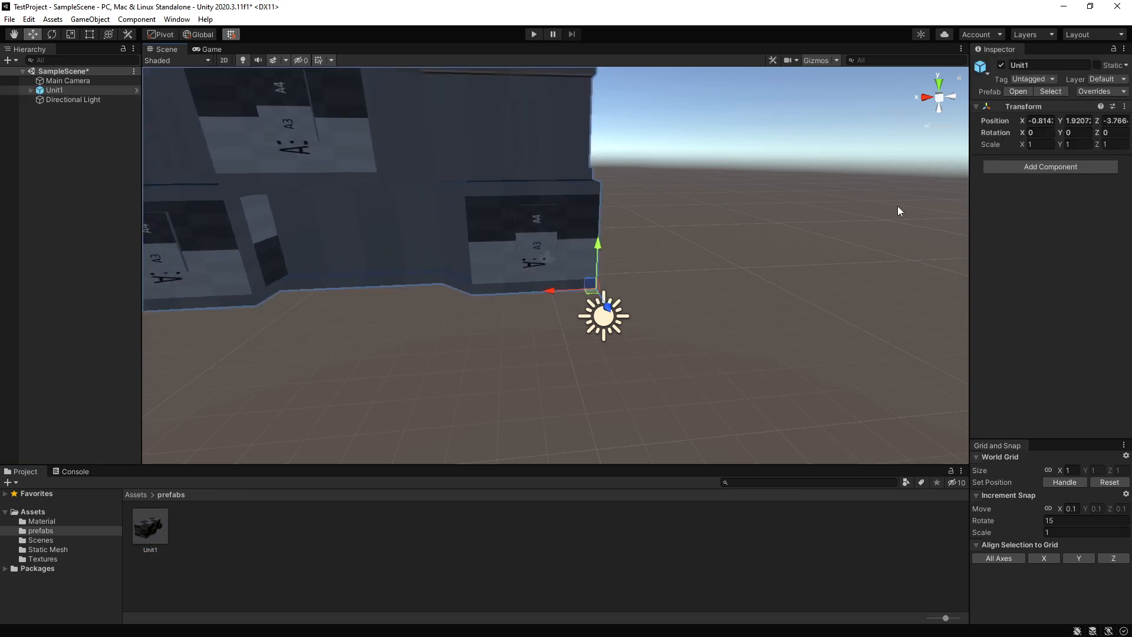
text(0)
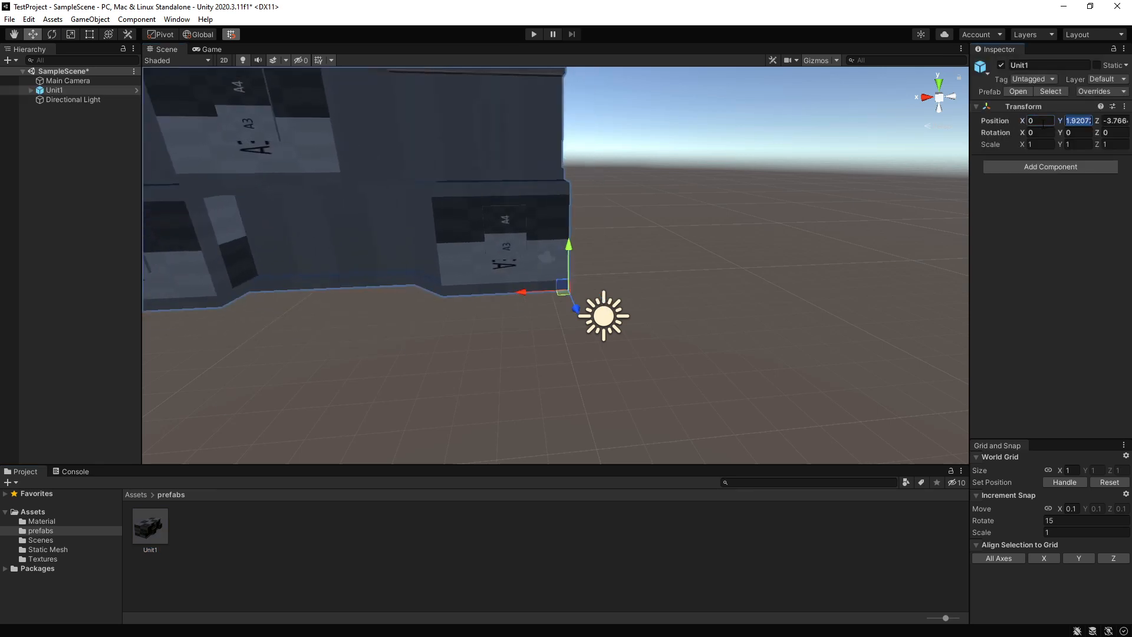
key(Tab)
text(0)
key(Tab)
text(0)
scroll(684, 353, down, 6)
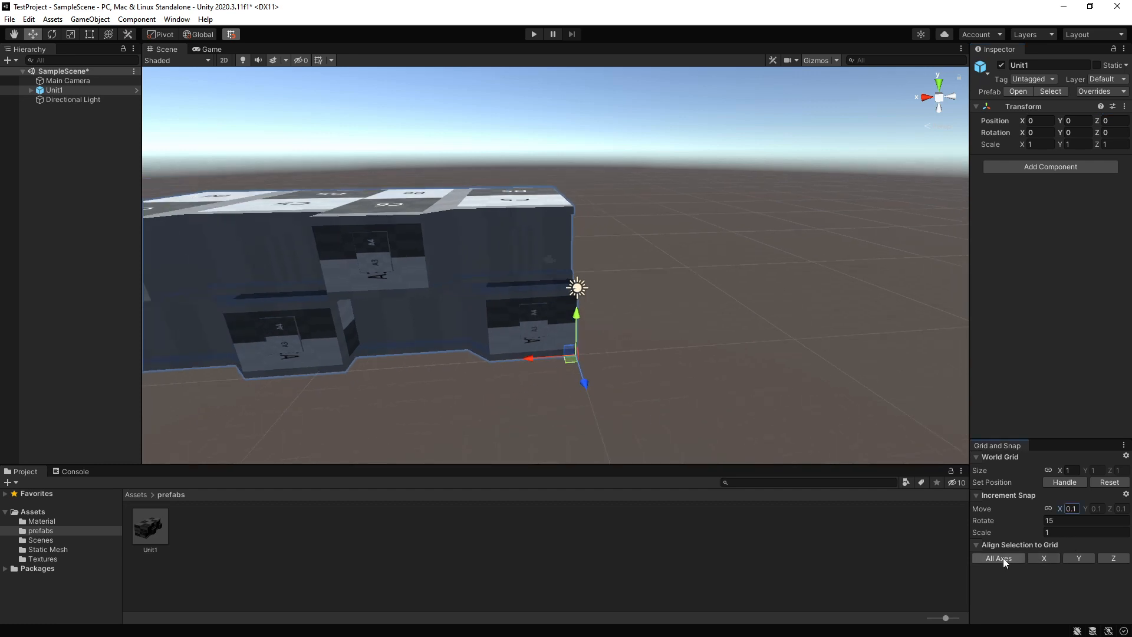
Step: Duplicate Unit1, raise the copy to Y 6, and rotate it -90 degrees about Y
alt+drag(698, 356, 657, 207)
key(ctrl+d)
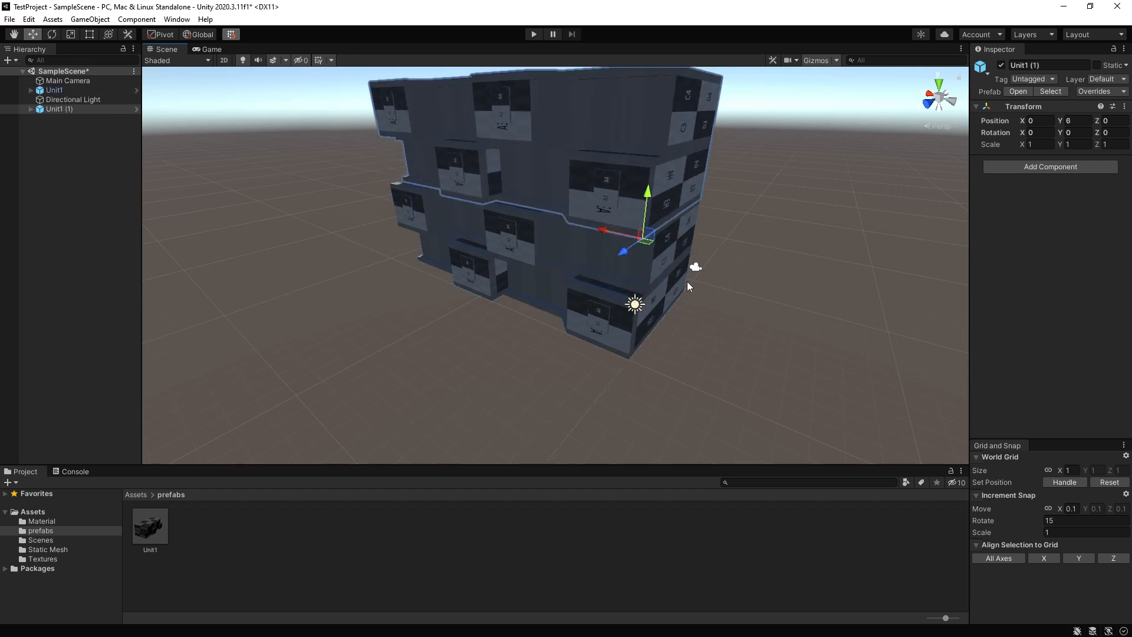
key(e)
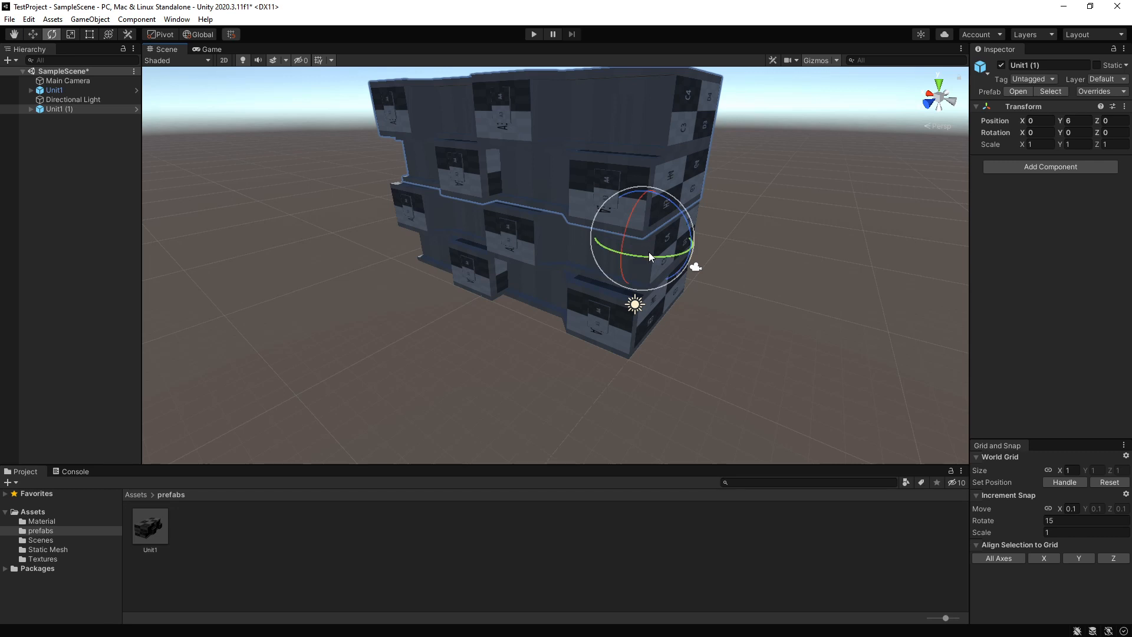
drag(646, 257, 820, 252)
key(ctrl+z)
drag(646, 260, 817, 246)
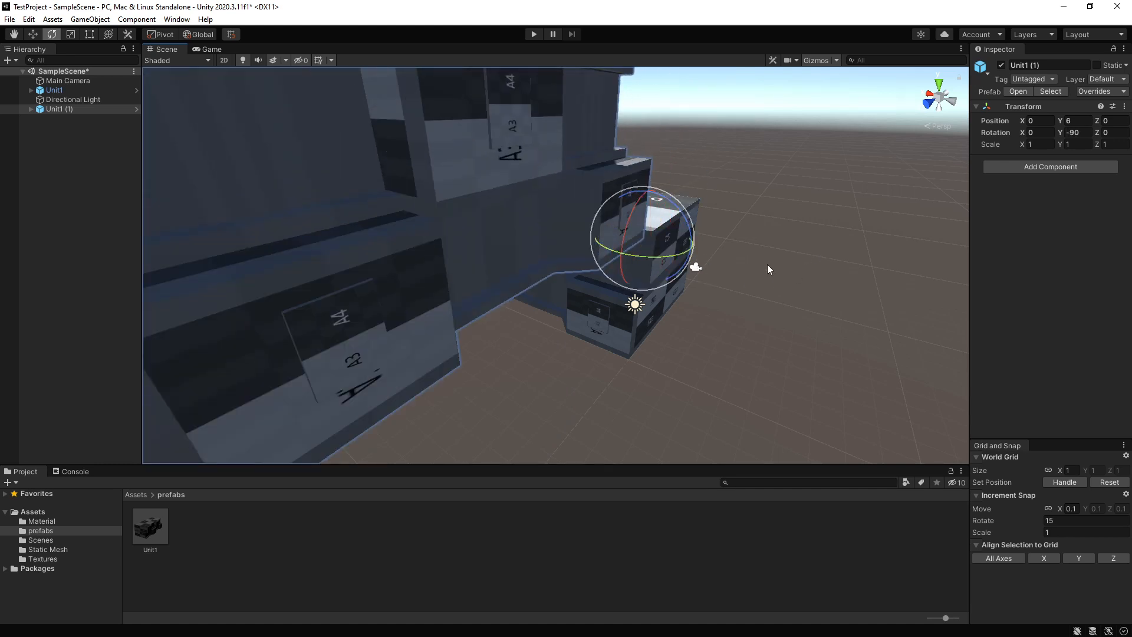
scroll(764, 268, down, 5)
alt+drag(761, 270, 511, 312)
Step: Move the rotated Unit1 copy to Z -26 and level it with the original building to form an L-shaped layout
key(w)
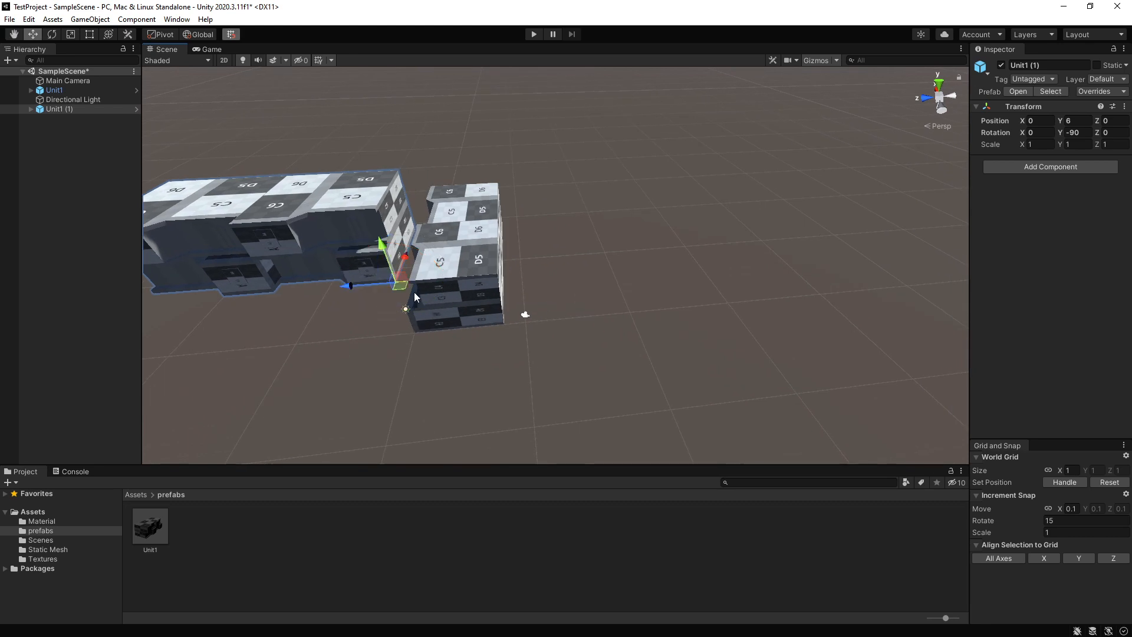
drag(404, 286, 723, 303)
click(681, 366)
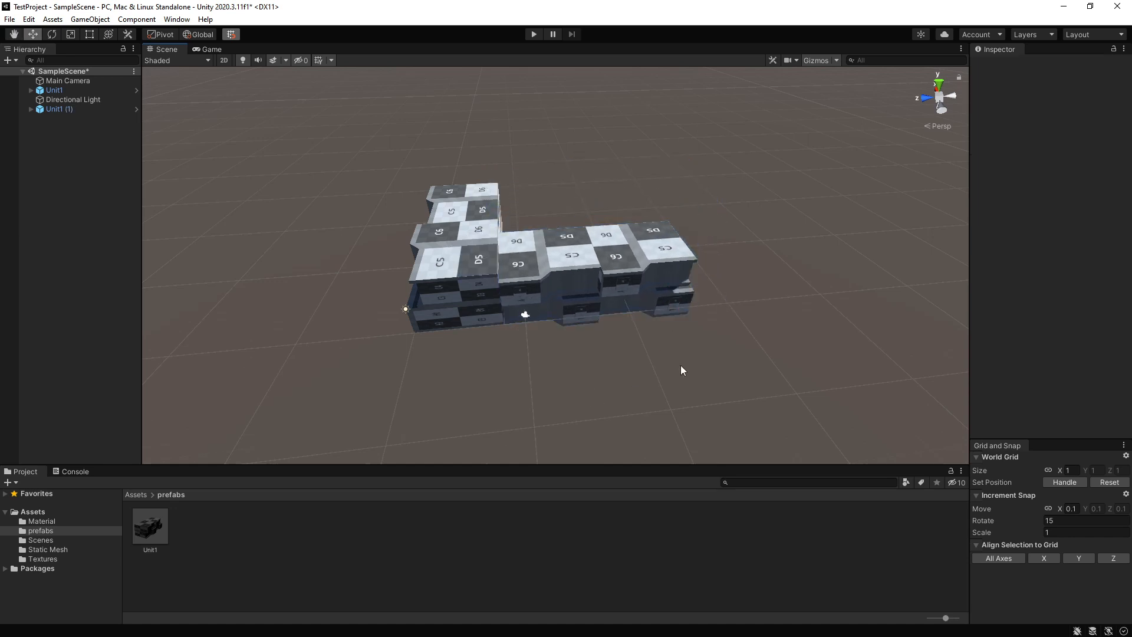
alt+drag(557, 330, 462, 241)
scroll(682, 253, up, 5)
click(573, 306)
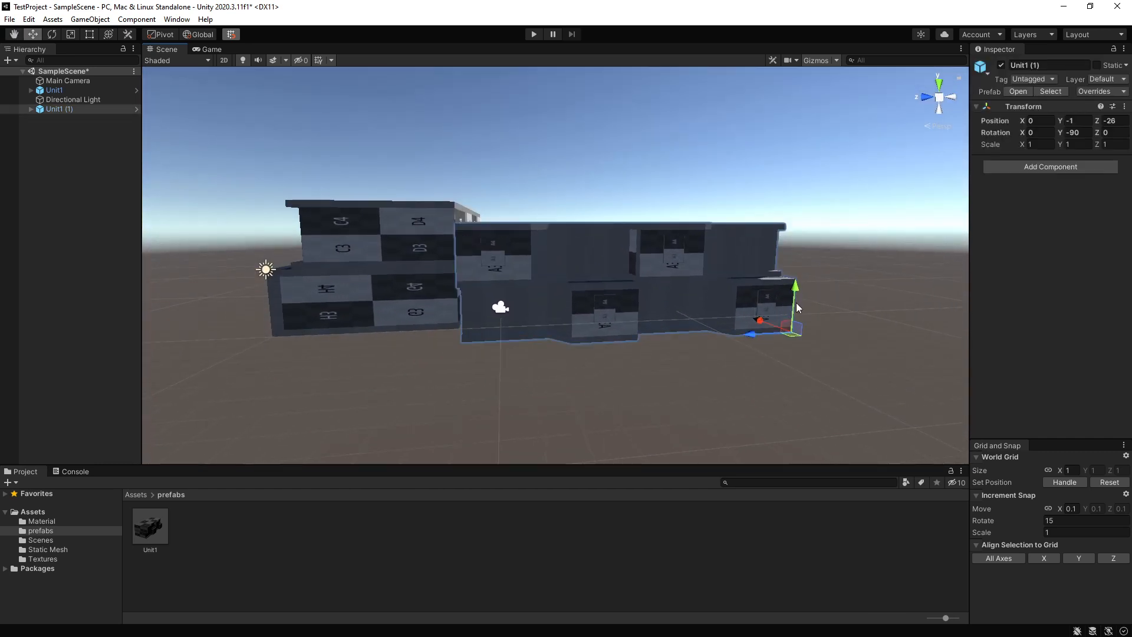
drag(792, 301, 793, 276)
alt+drag(783, 353, 726, 340)
Step: Duplicate the original Unit1 in the scene and move the copy along X to continue the building row end to end
click(544, 331)
right_drag(483, 324, 698, 397)
key(w)
click(518, 326)
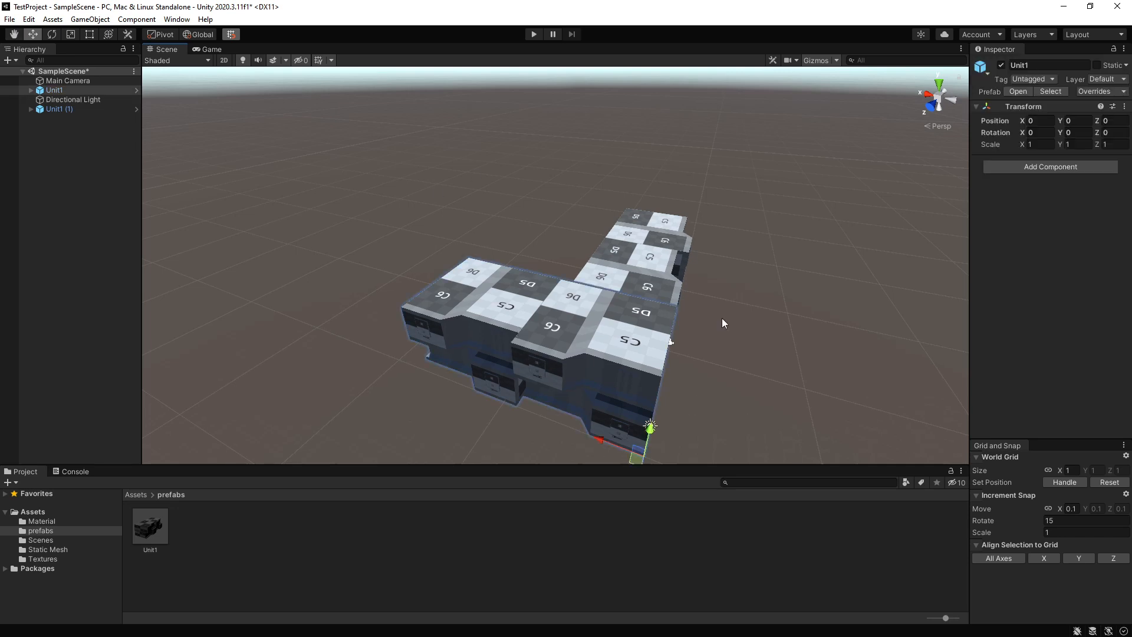
drag(637, 461, 432, 380)
key(ctrl+z)
key(ctrl+d)
drag(634, 463, 402, 383)
alt+drag(516, 329, 443, 412)
mouse_move(437, 450)
mouse_down()
mouse_move(422, 440)
mouse_move(439, 436)
mouse_up()
click(551, 439)
alt+drag(632, 397, 645, 277)
scroll(644, 342, down, 5)
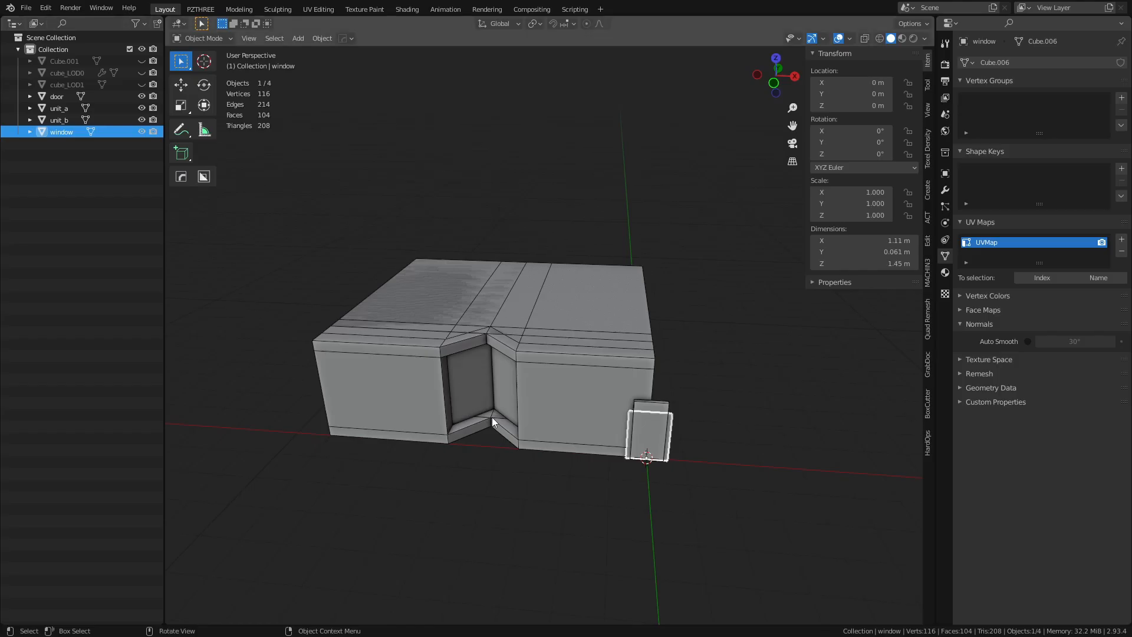
Step: Switch to Blender, hide door, unit_b and window, and select unit_a as the only visible object
drag(141, 96, 142, 114)
click(143, 115)
click(142, 115)
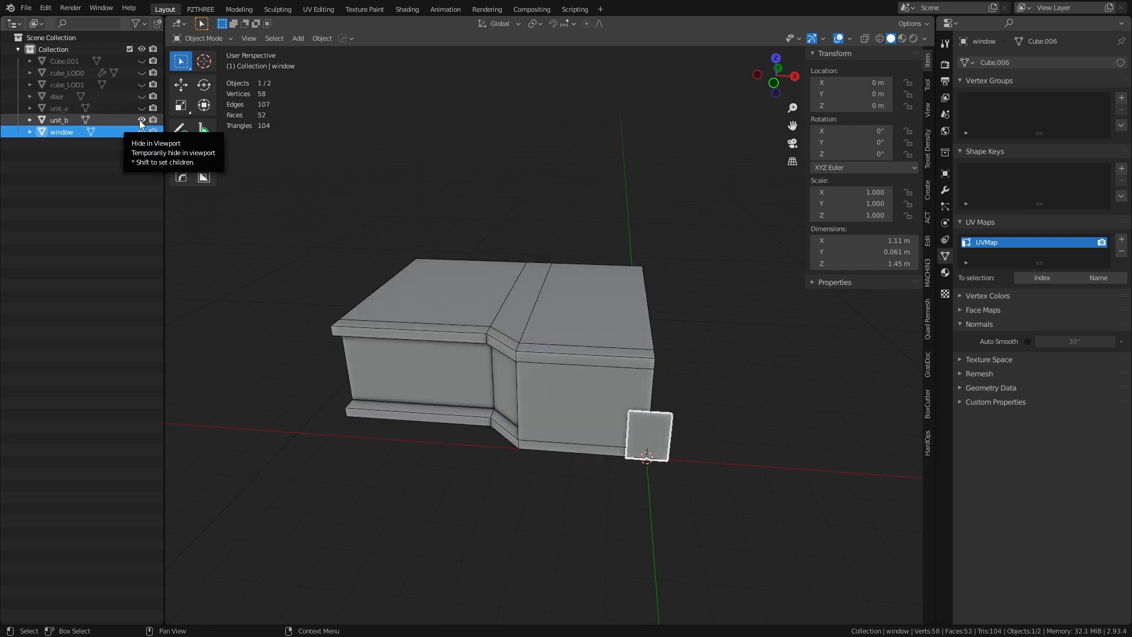
click(141, 120)
click(142, 130)
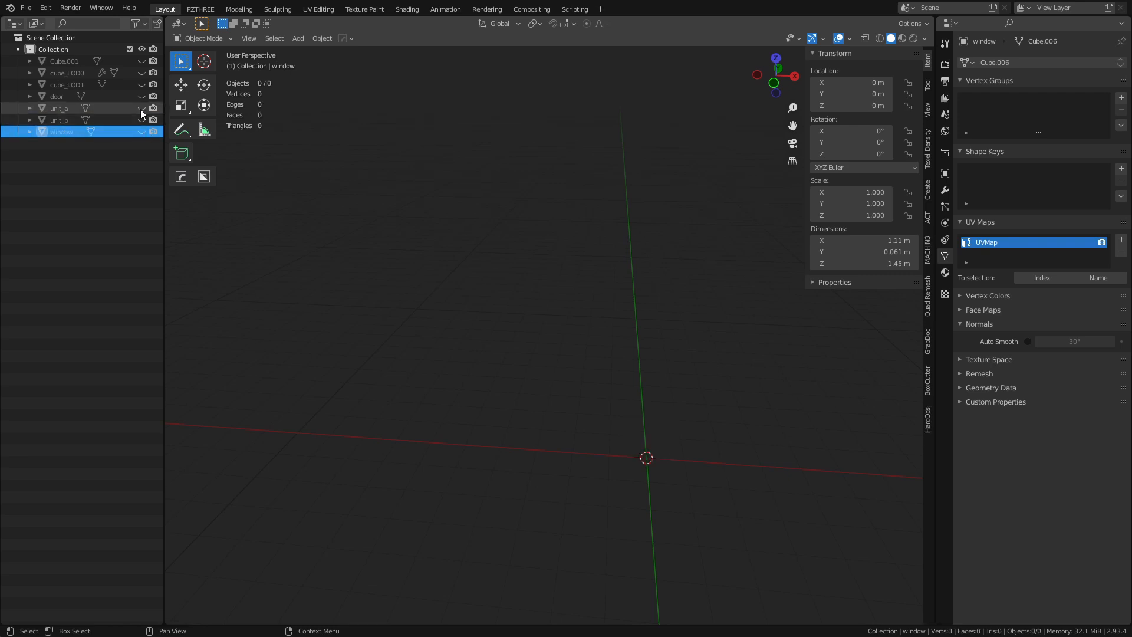
click(141, 109)
click(537, 382)
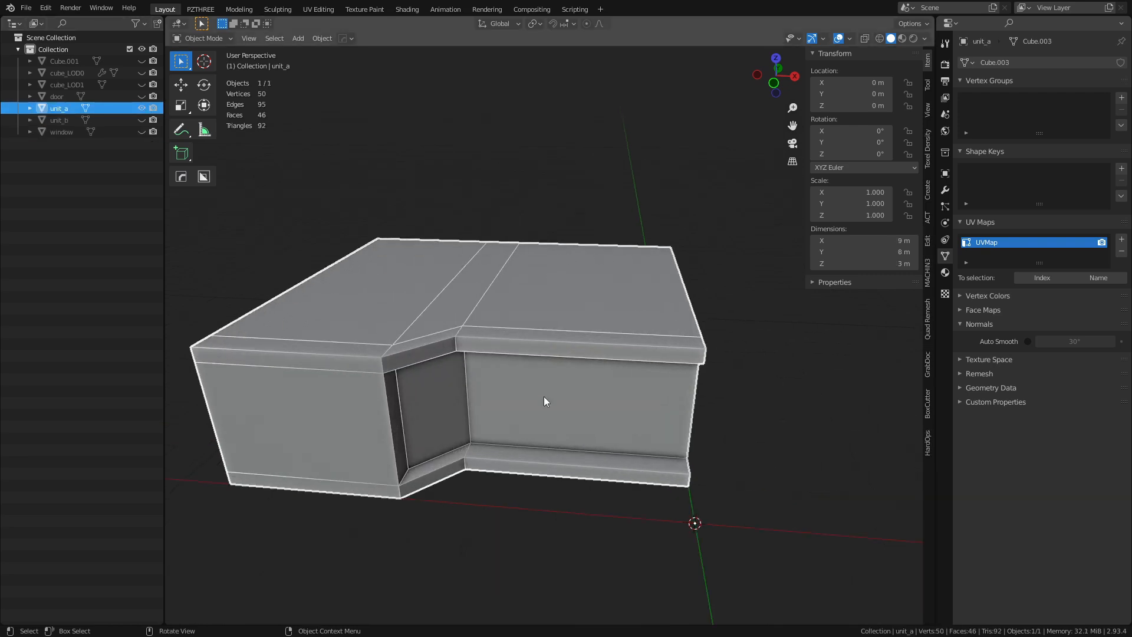
Step: In Edit Mode, add a vertical loop cut to unit_a's recessed front wall, 1 m along X from the inner corner
middle_drag(543, 397, 541, 370)
key(ctrl+Tab)
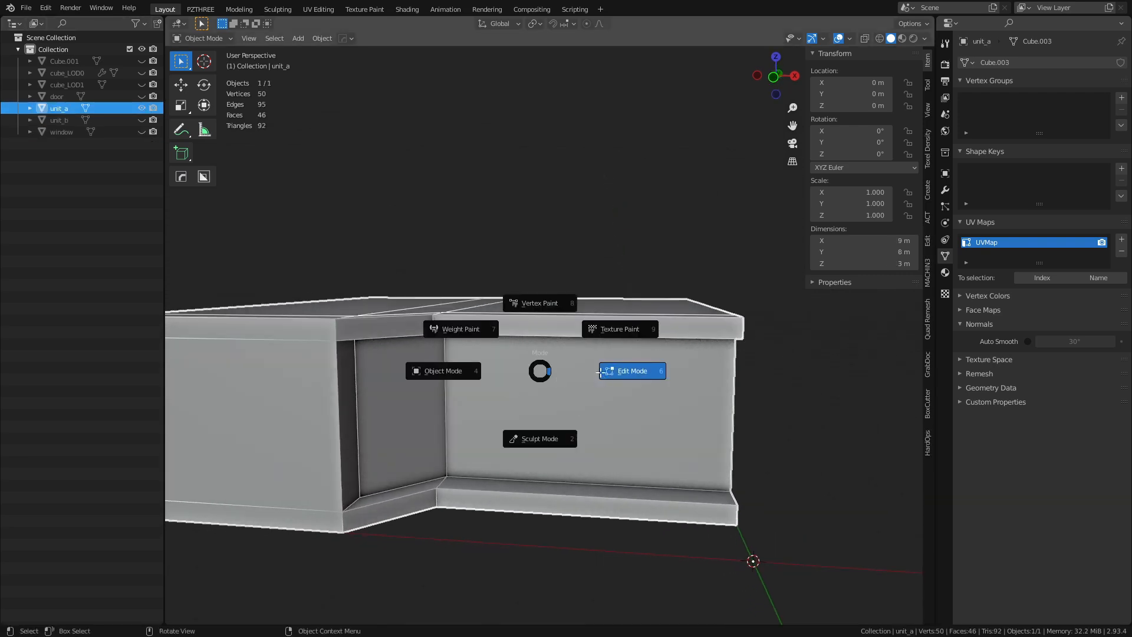
click(603, 372)
middle_drag(608, 377, 617, 360)
key(3)
click(430, 372)
middle_drag(510, 416, 461, 411)
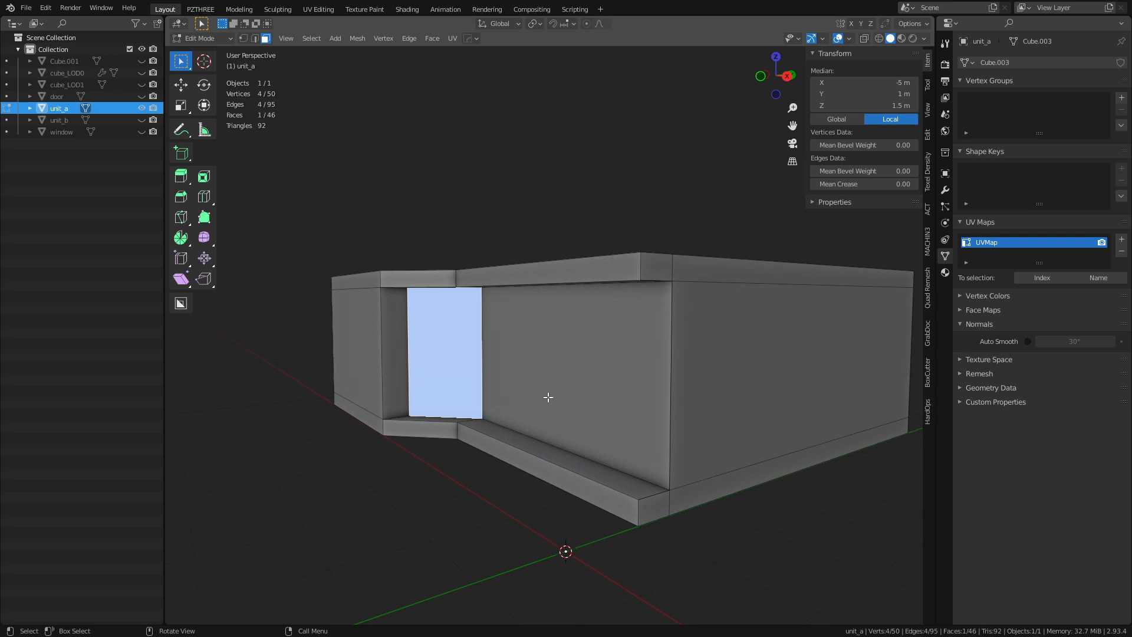
middle_drag(509, 324, 609, 373)
key(ctrl+r)
click(517, 311)
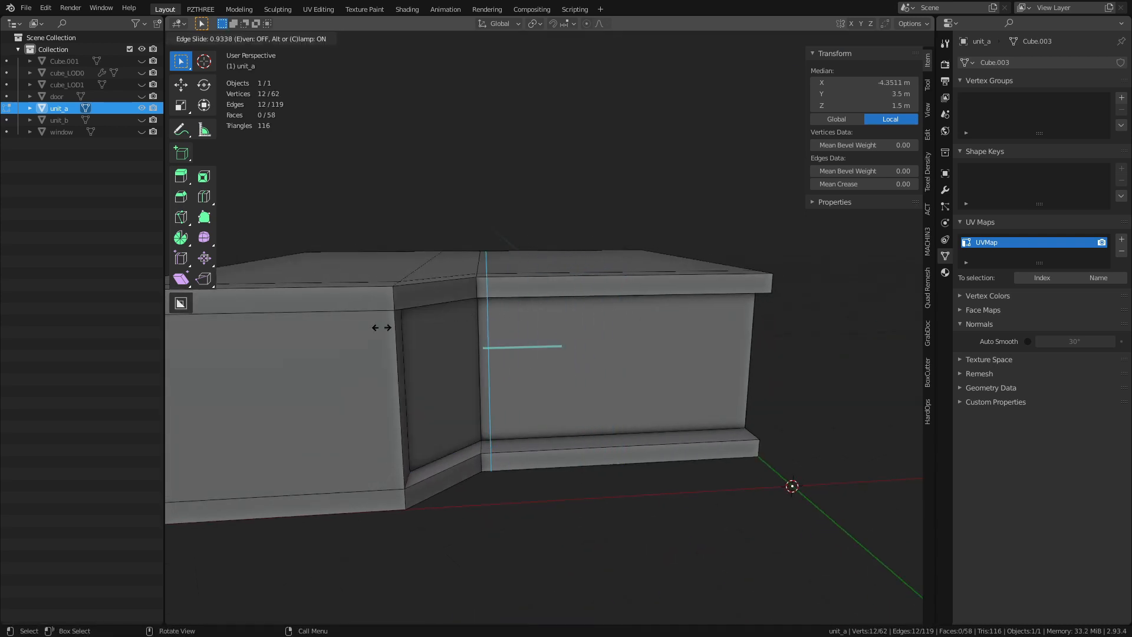
click(328, 334)
key(g)
key(y)
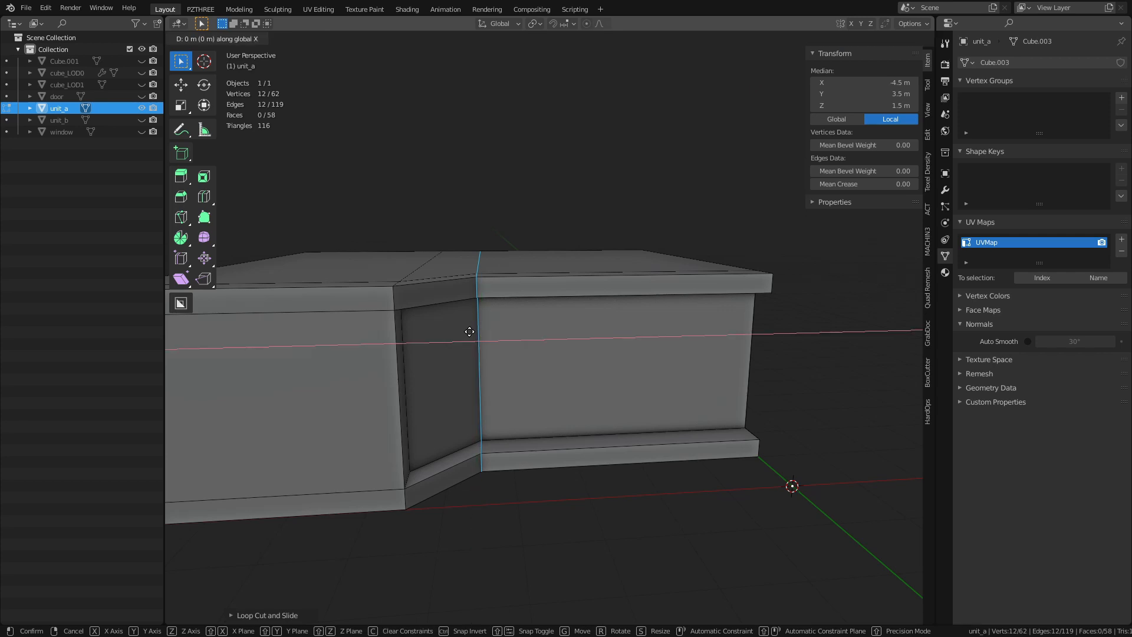
click(536, 327)
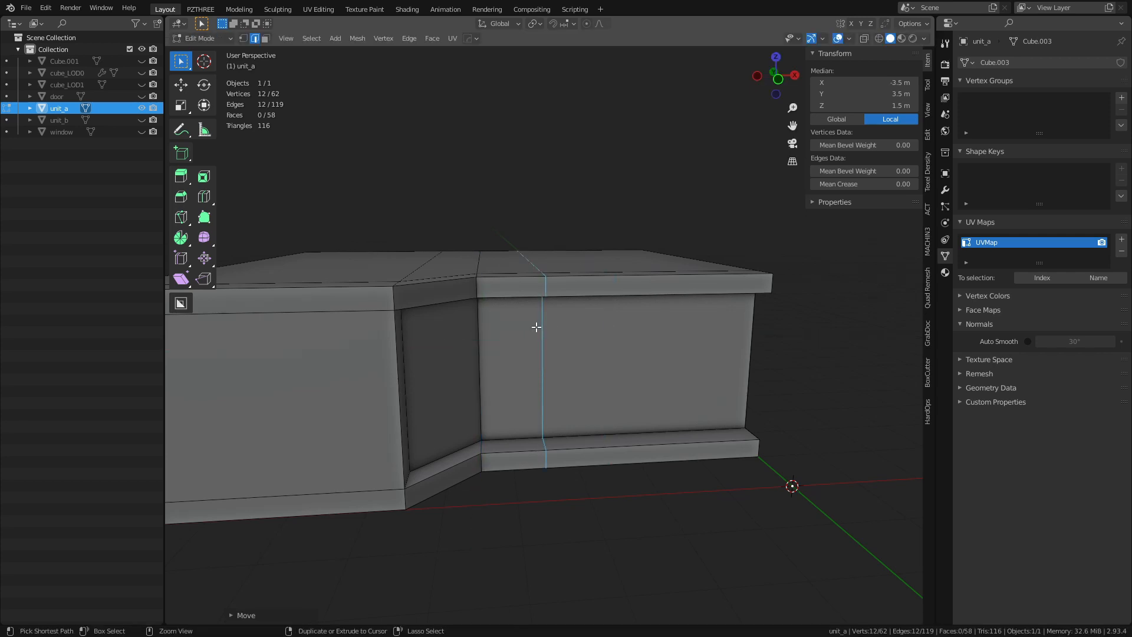
Step: Extrude the narrow strip's base, ledge and wall faces 1 m forward along Y as a pillar, and return to Object Mode
key(3)
click(518, 459)
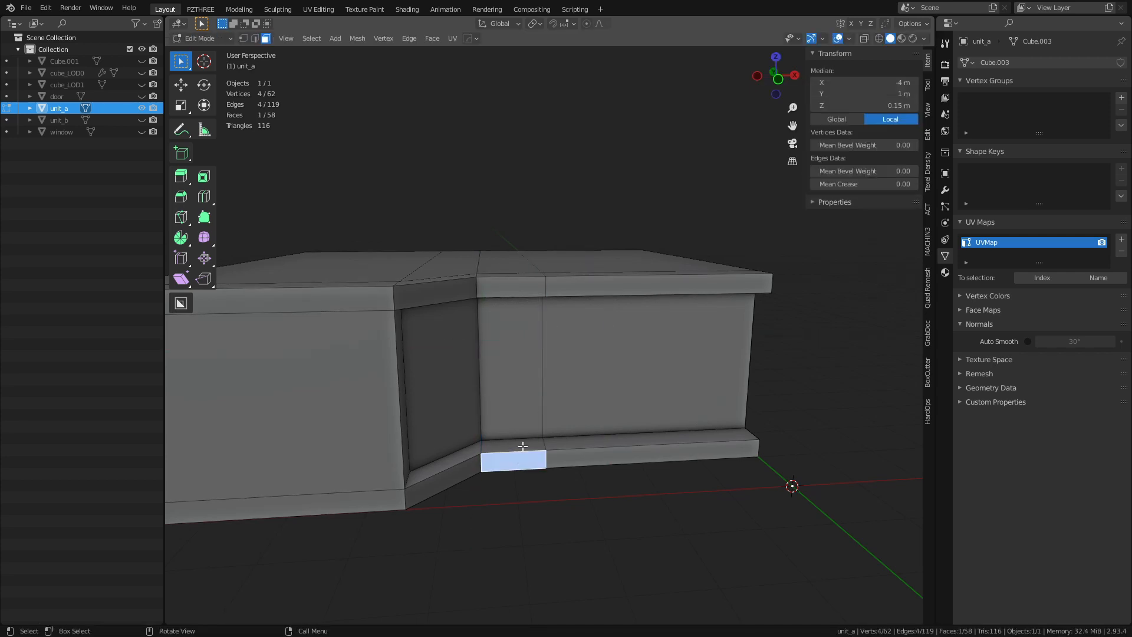
ctrl+click(522, 419)
middle_drag(522, 419, 568, 412)
key(alt+e)
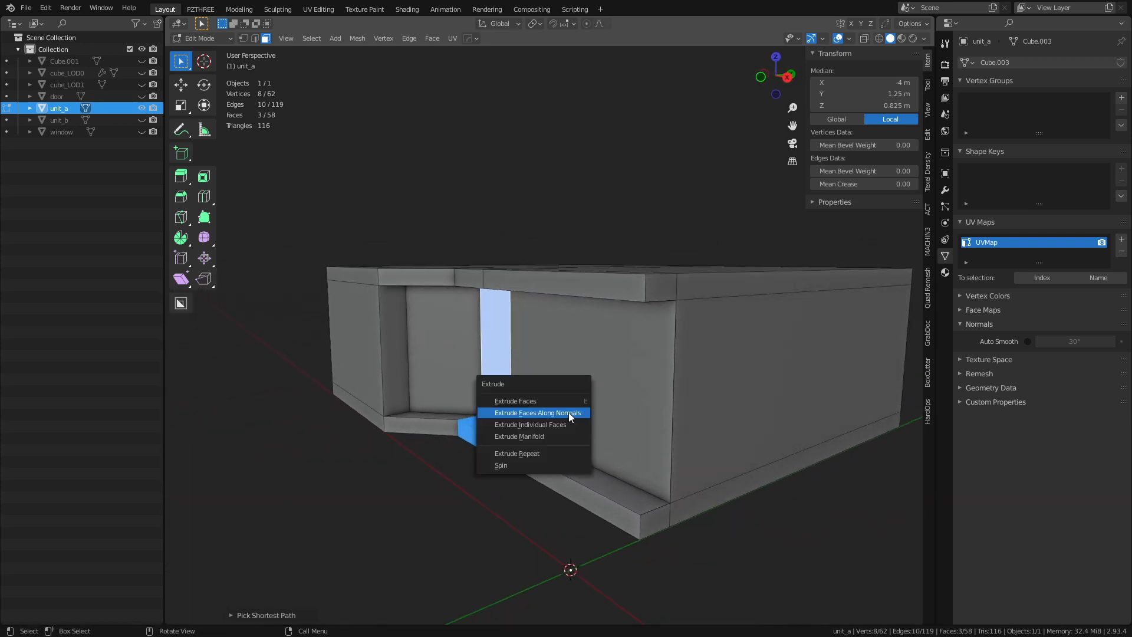
click(581, 397)
key(x)
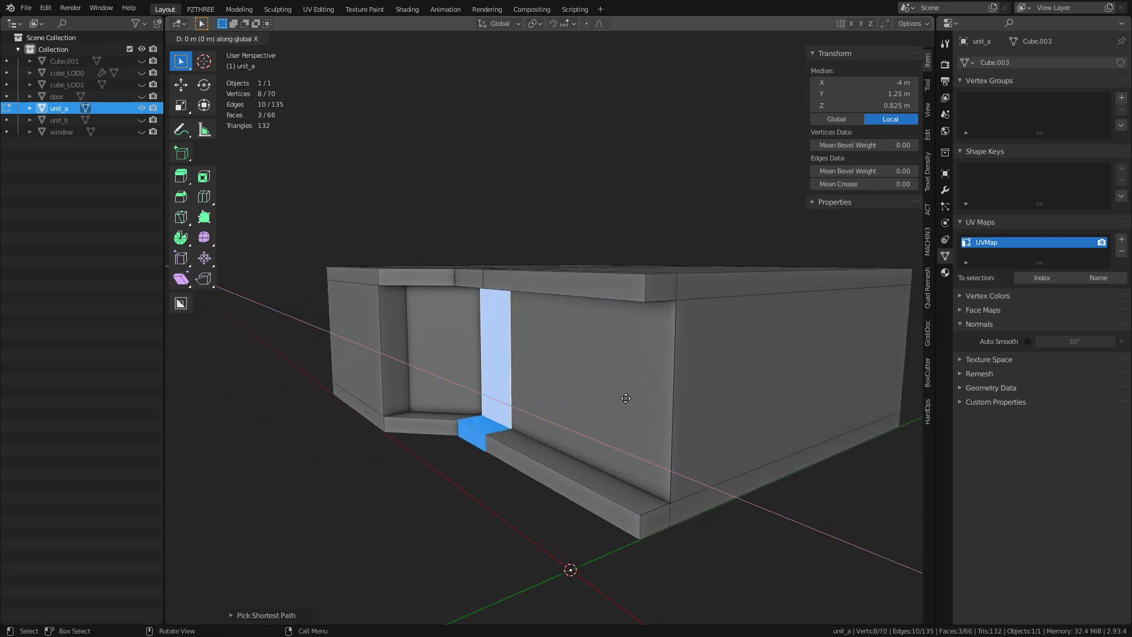
key(y)
key(ctrl)
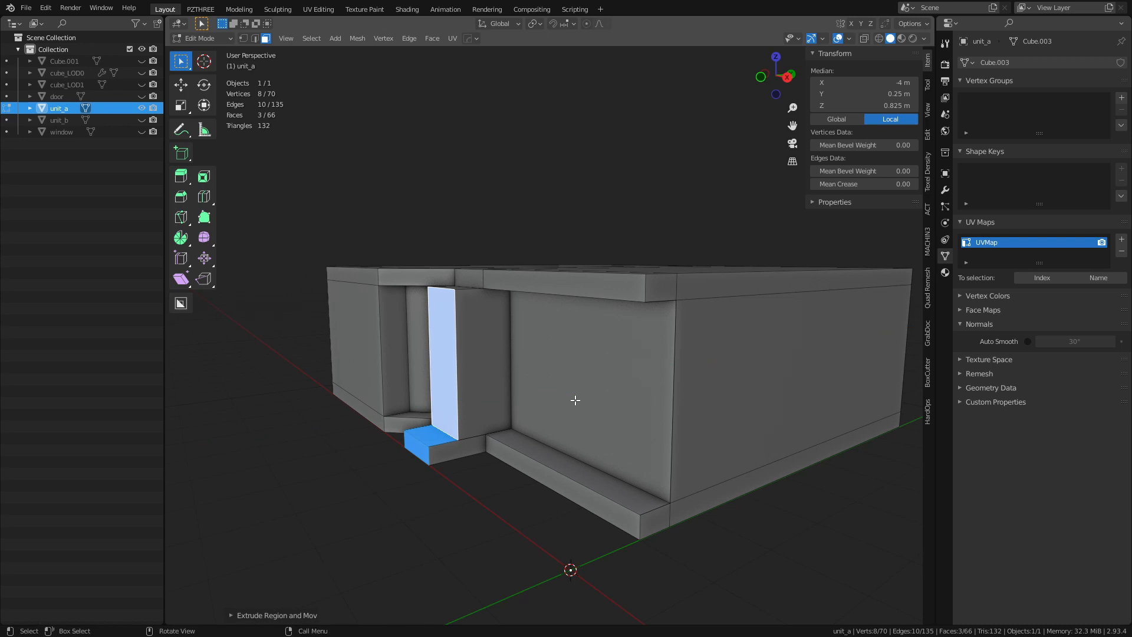
middle_drag(576, 400, 664, 414)
key(ctrl+Tab)
click(598, 431)
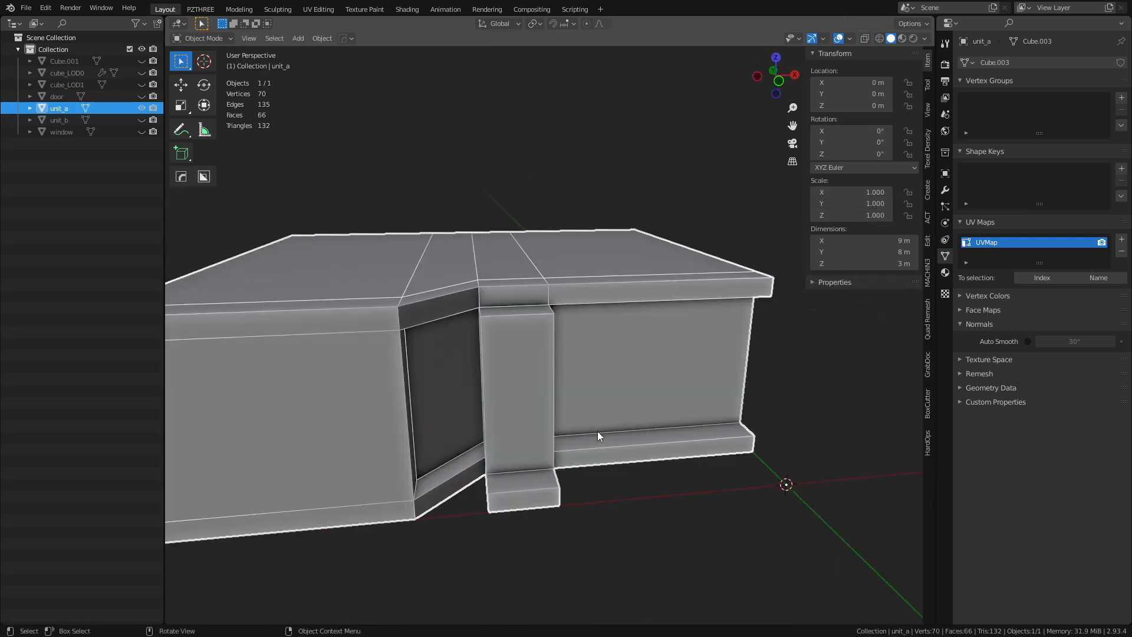
Step: Examine the new pillar's geometry and its junction with the roof edge, using X-ray and solid views
key(ctrl+Tab)
click(629, 415)
scroll(599, 379, up, 3)
middle_drag(599, 379, 513, 284)
key(alt+z)
click(440, 247)
middle_drag(466, 254, 565, 268)
key(alt+a)
key(alt+z)
key(Tab)
scroll(656, 147, down, 8)
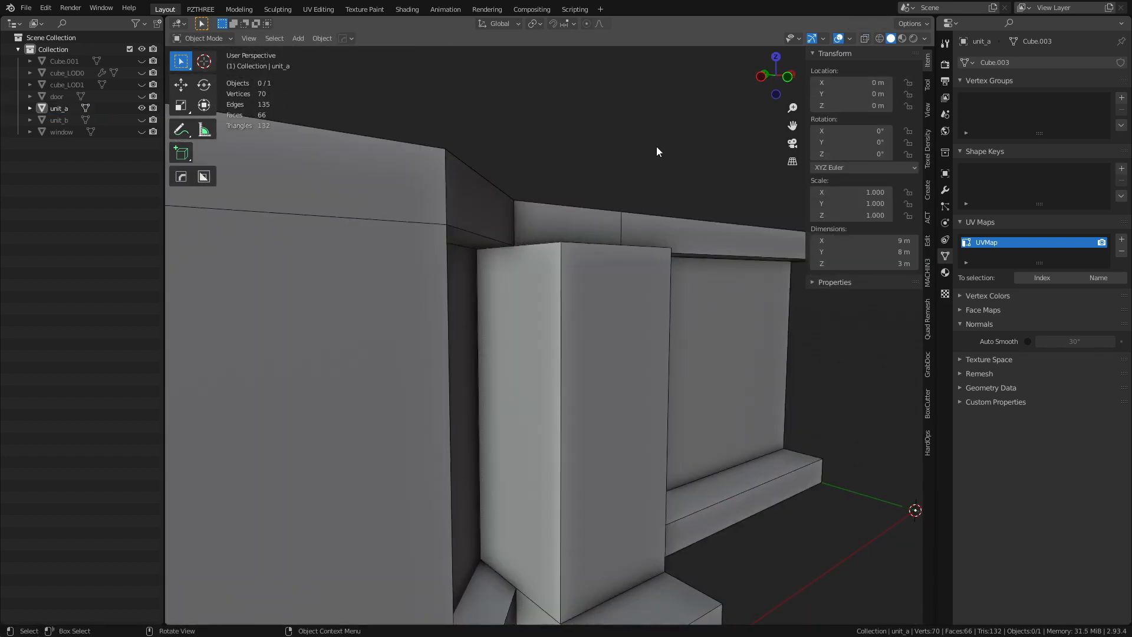
middle_drag(616, 307, 501, 330)
middle_drag(454, 372, 490, 344)
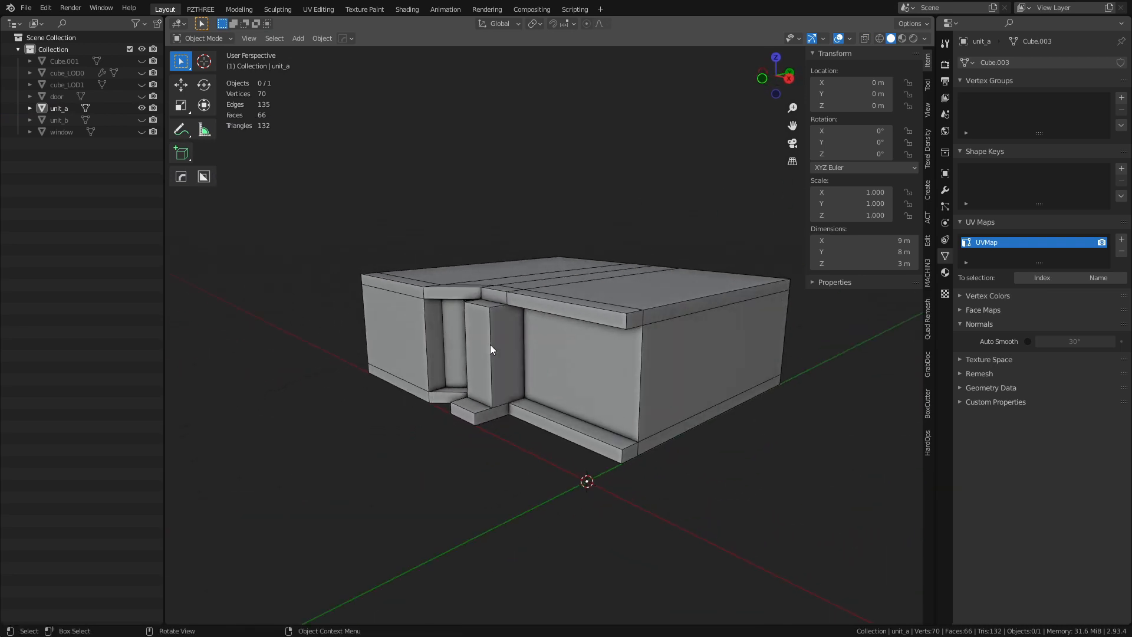
Step: Export the selected unit_a as a Unity FBX, overwriting unit_a.fbx in the project's Static Mesh folder
click(476, 348)
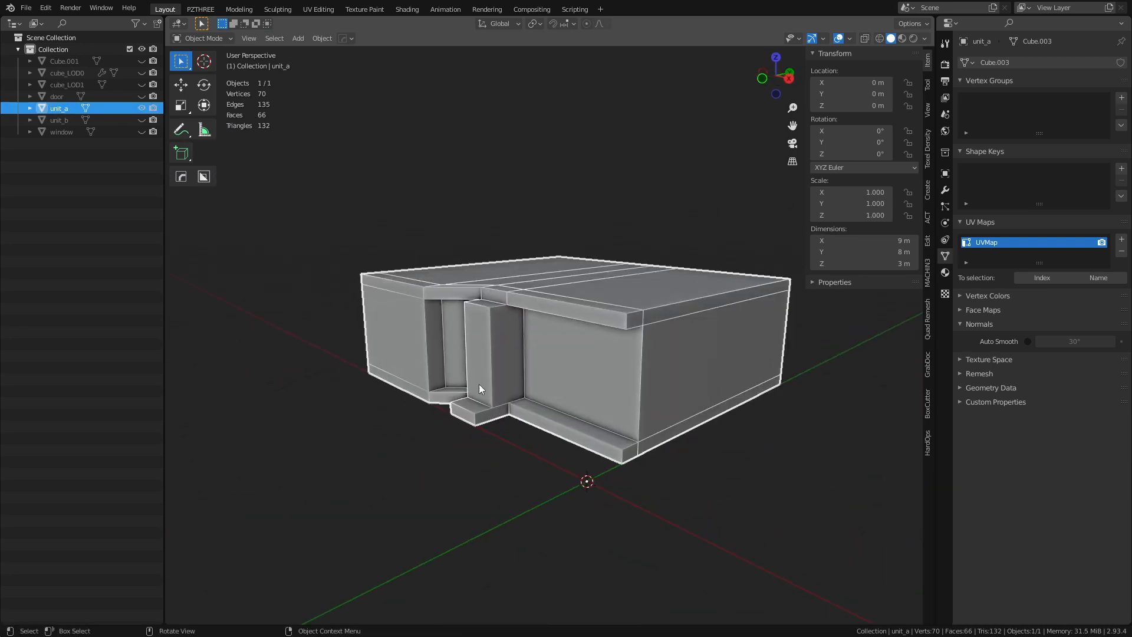
middle_drag(478, 384, 571, 406)
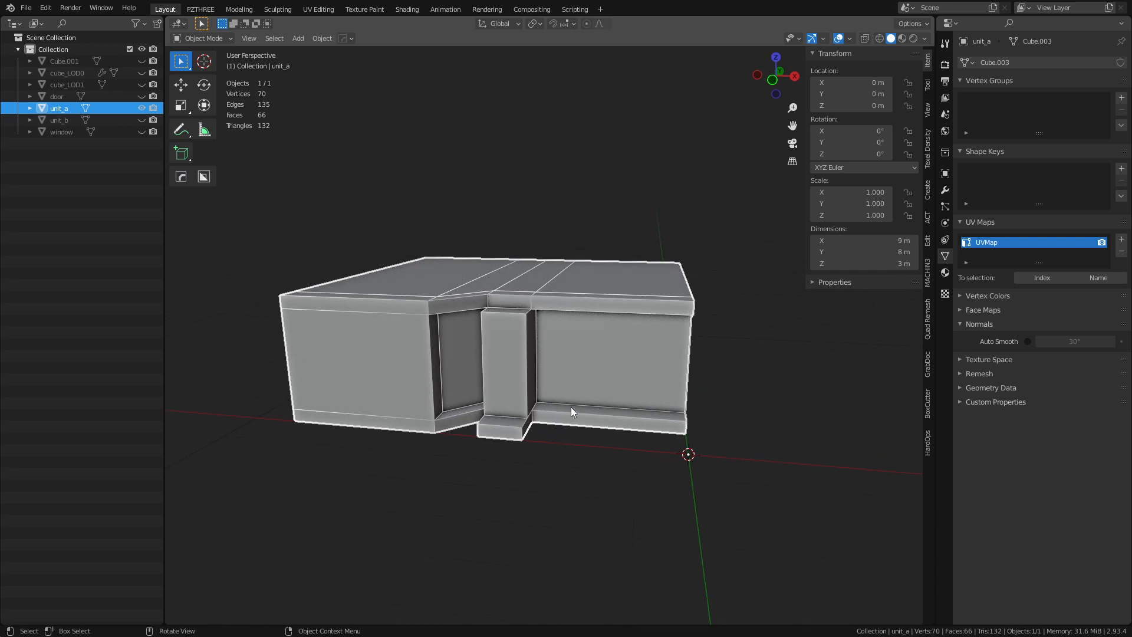
key(q)
mouse_move(569, 401)
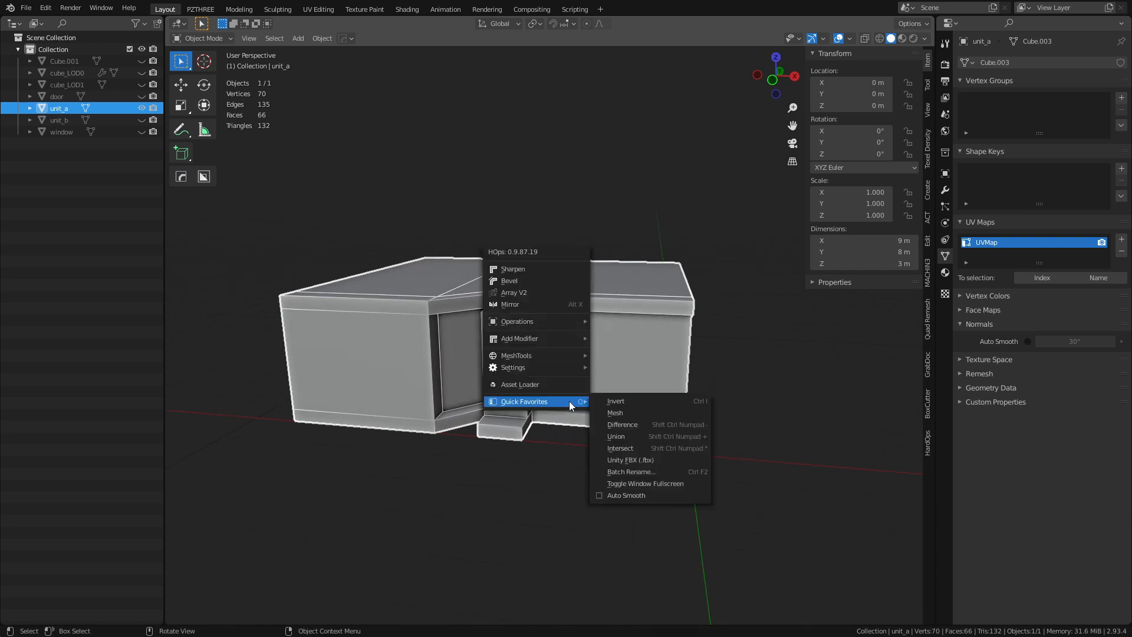
click(675, 459)
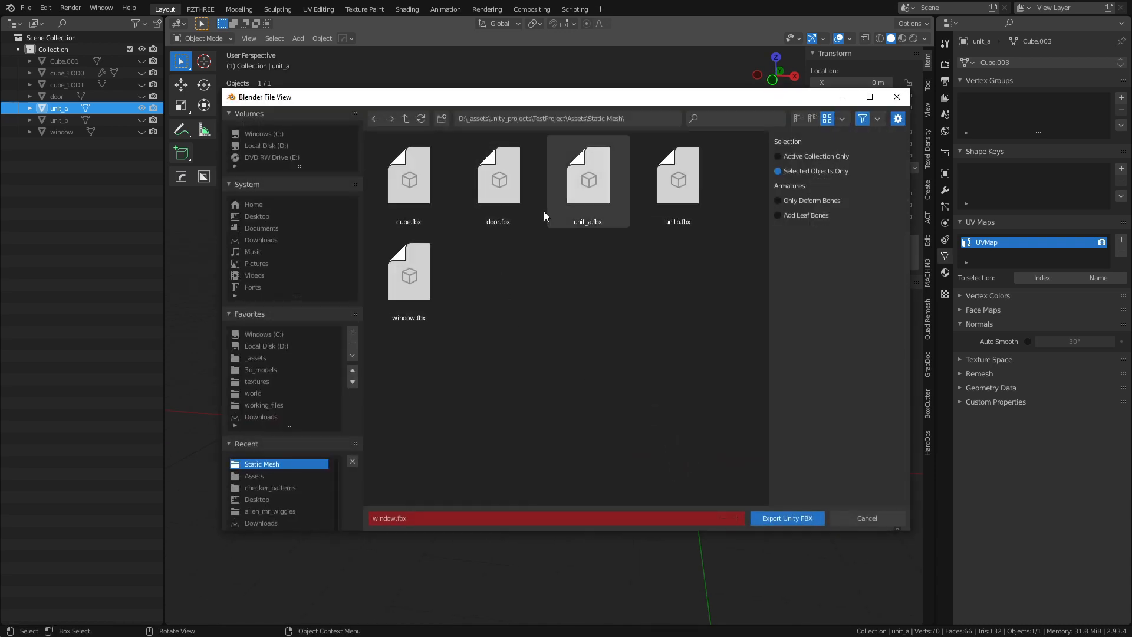
double_click(601, 199)
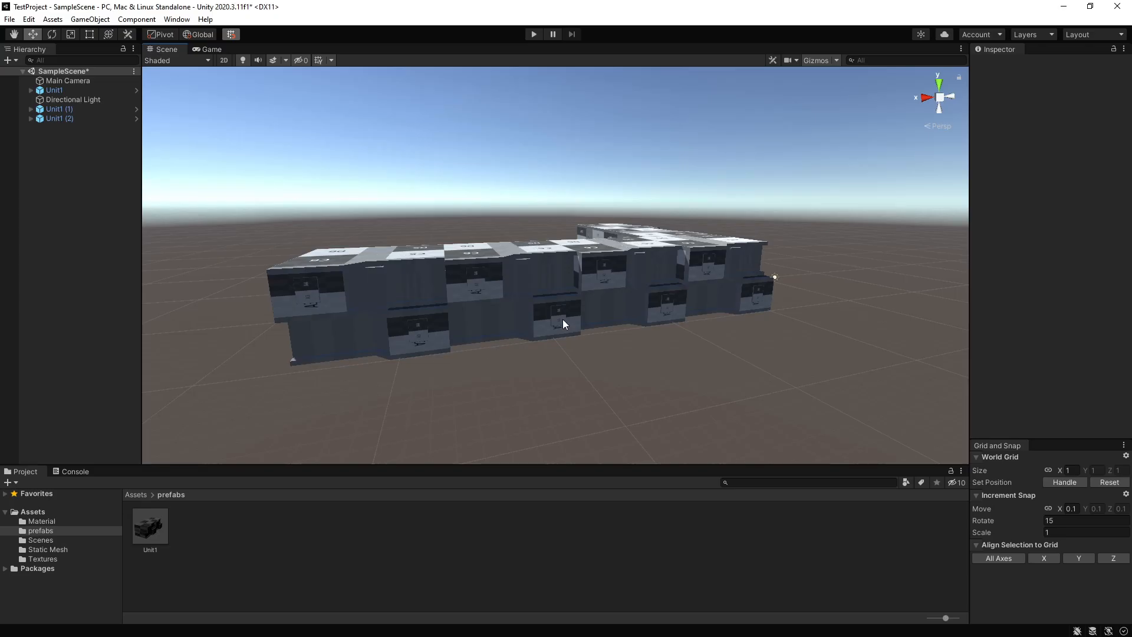
Step: Switch to Unity, set the Scene view to Shaded Wireframe, and inspect the updated units in the building layout
right_drag(597, 317, 519, 317)
key(w)
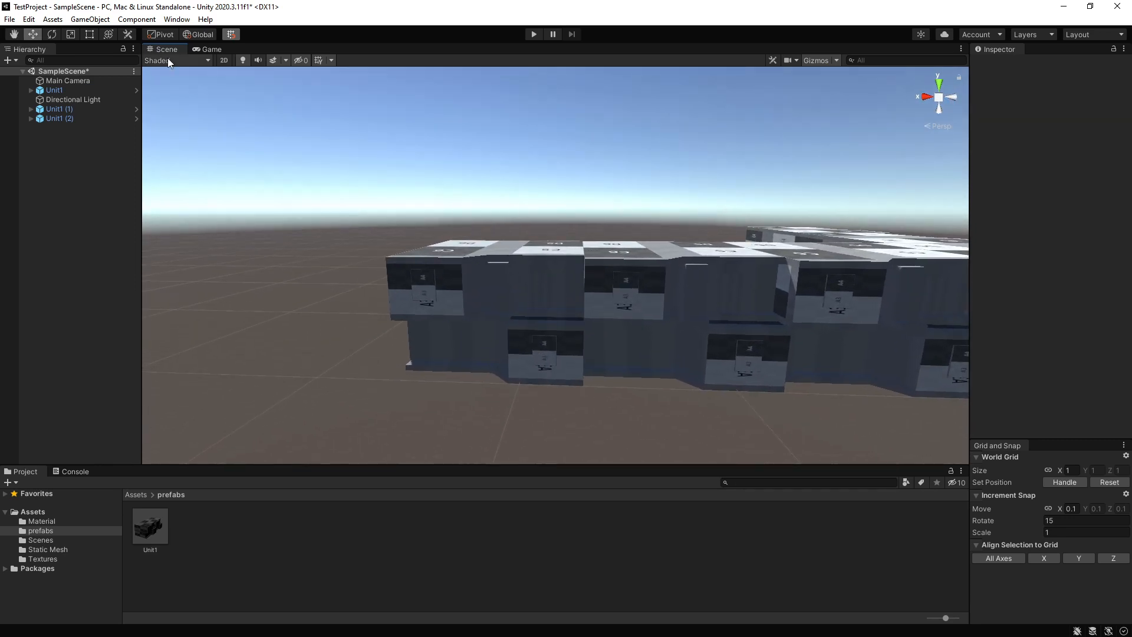
click(168, 60)
click(188, 101)
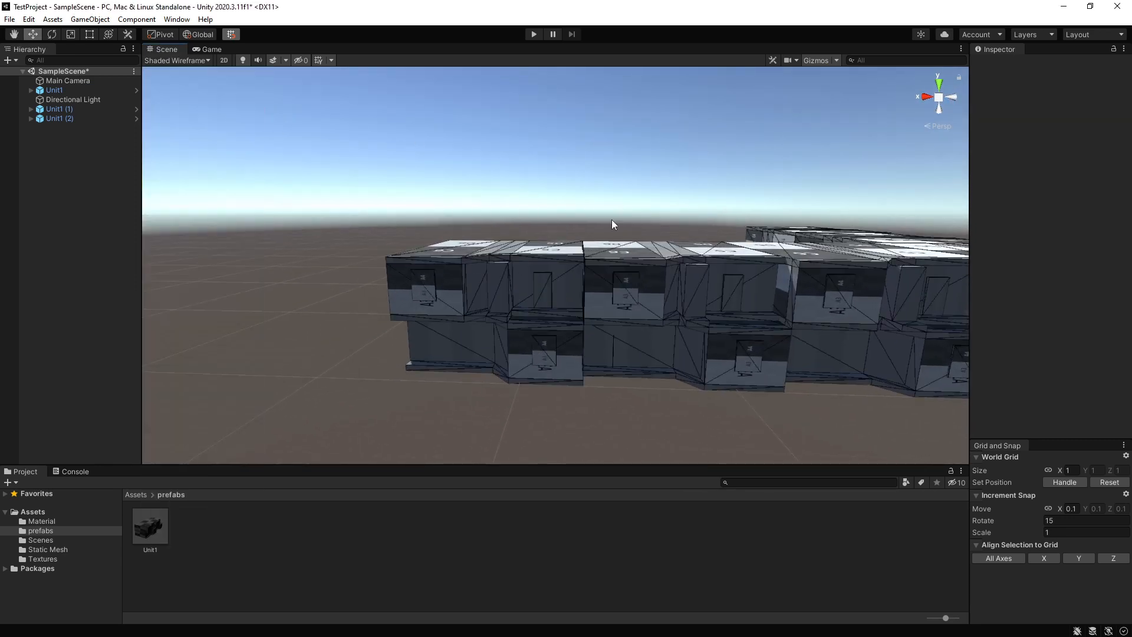
key(w)
mouse_move(611, 220)
right_down()
mouse_move(554, 255)
mouse_move(485, 253)
mouse_move(604, 248)
mouse_move(513, 185)
mouse_move(625, 227)
right_up()
key(s)
key(w)
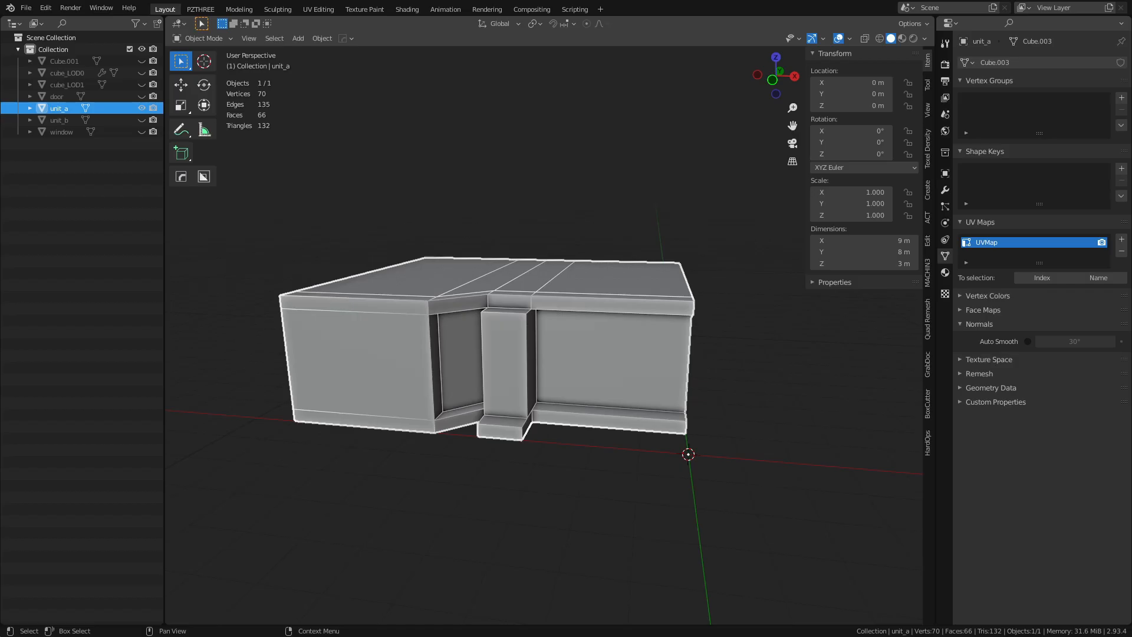
Step: Back in Blender's Edit Mode, add a vertical loop cut to unit_a's protruding front wall, 1 m from its outer edge at X -8 m
key(Tab)
click(361, 373)
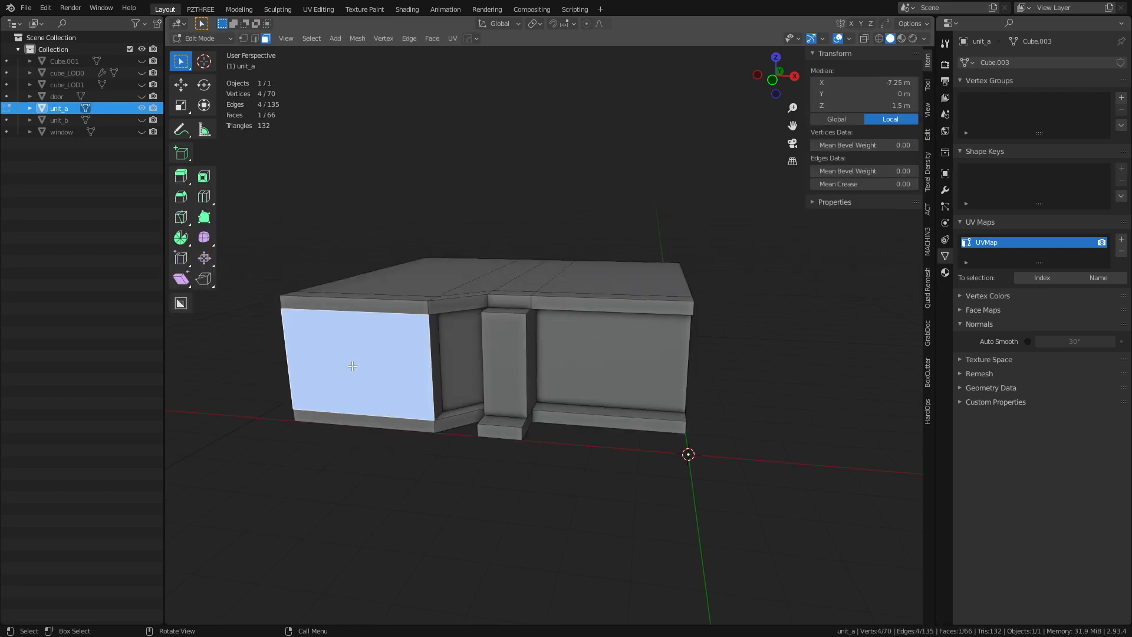
key(ctrl+r)
click(327, 307)
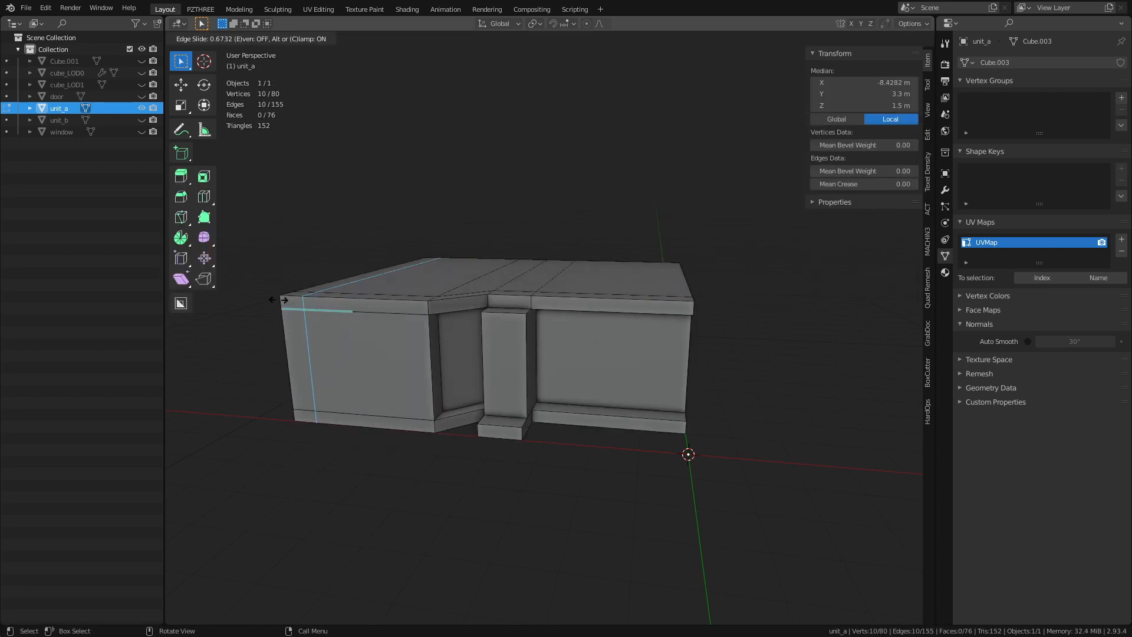
click(242, 299)
key(g)
key(y)
right_click(297, 337)
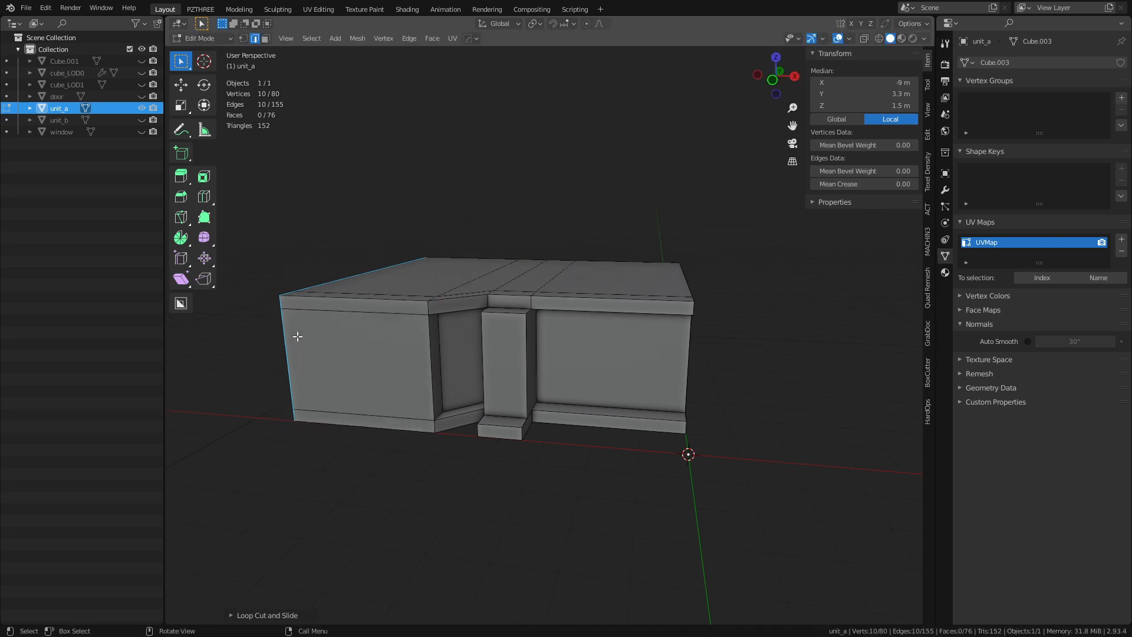
key(g)
key(x)
click(328, 336)
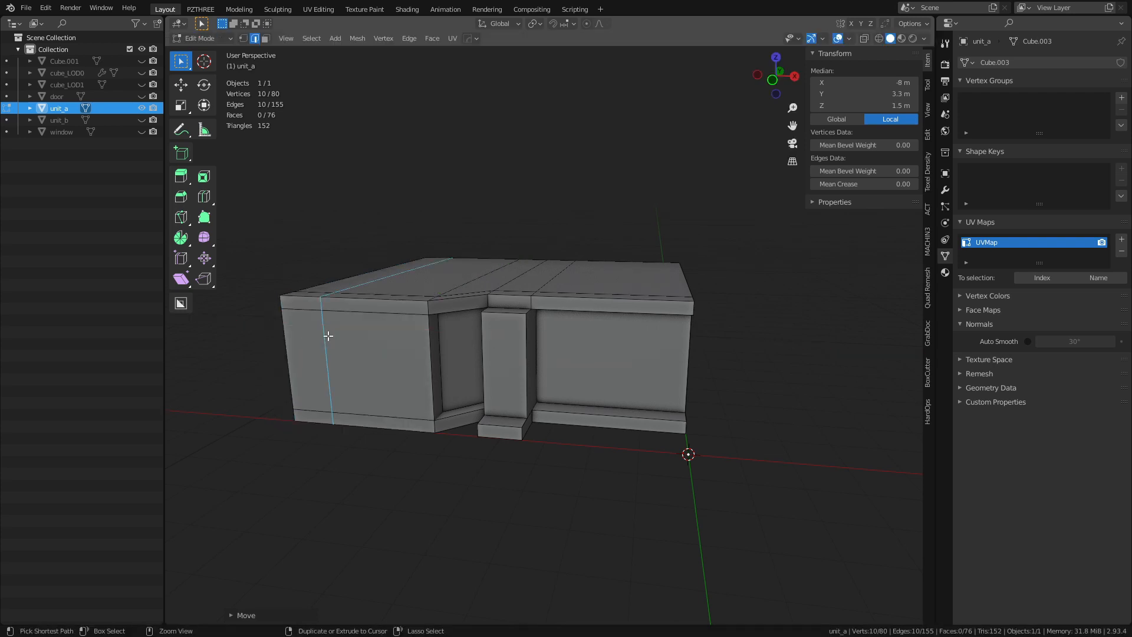
Step: Delete the narrow side face where unit_a's protruding front wall turns toward the slanted recess
click(369, 354)
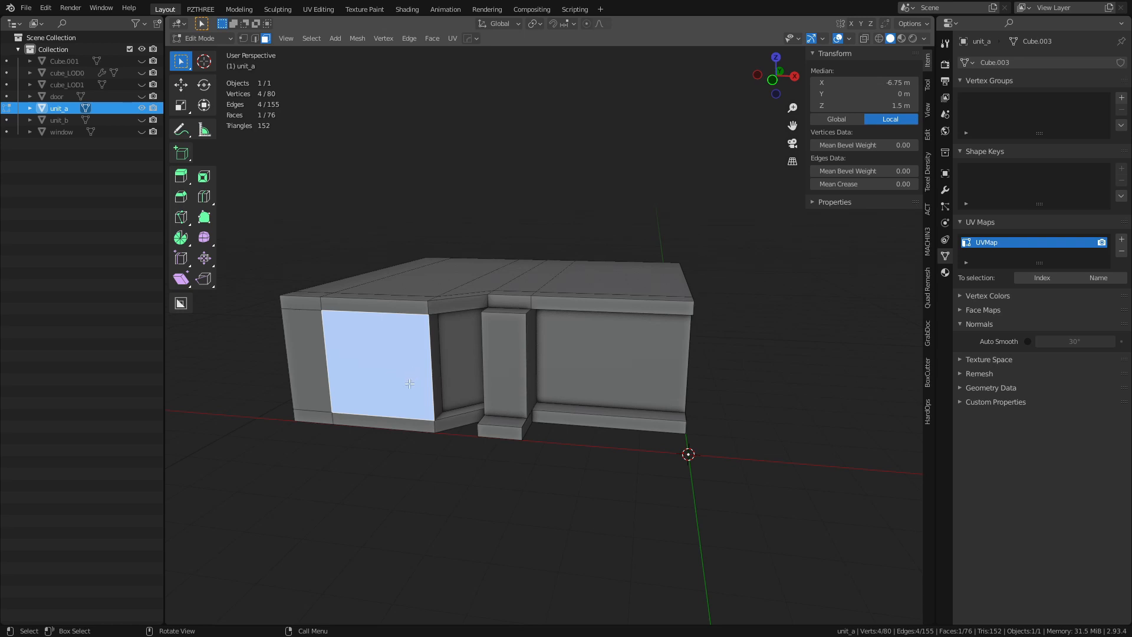
scroll(563, 359, up, 2)
shift+middle_drag(483, 379, 562, 383)
scroll(501, 374, up, 2)
key(x)
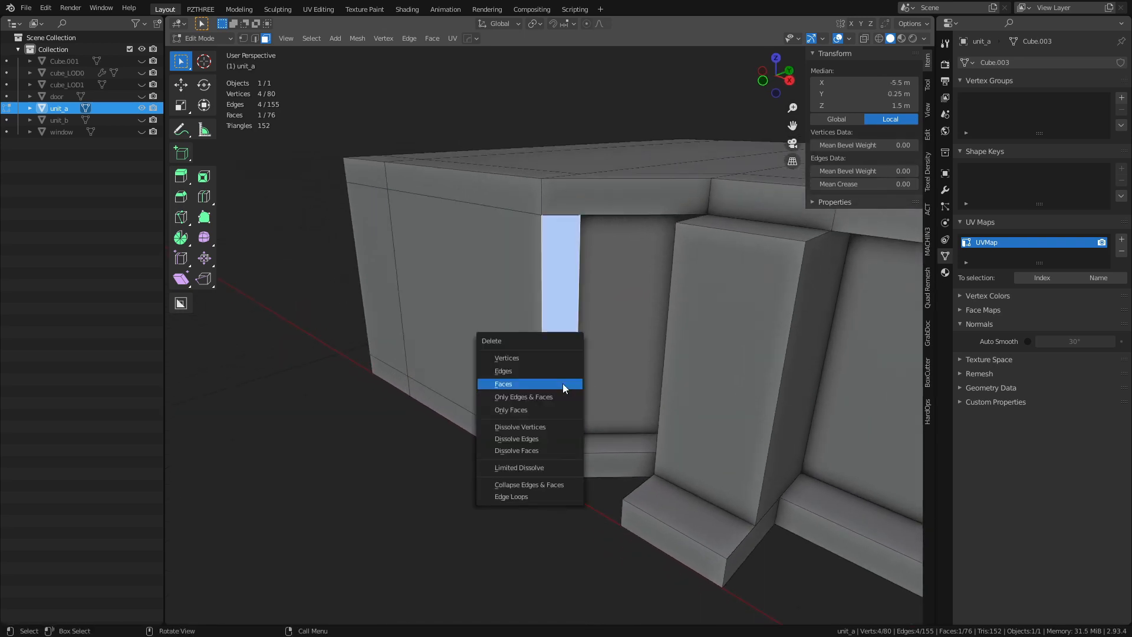
click(562, 383)
Step: Extrude the wider front wall panel inward along Y to meet the edge of the slanted wall
click(501, 344)
key(e)
key(x)
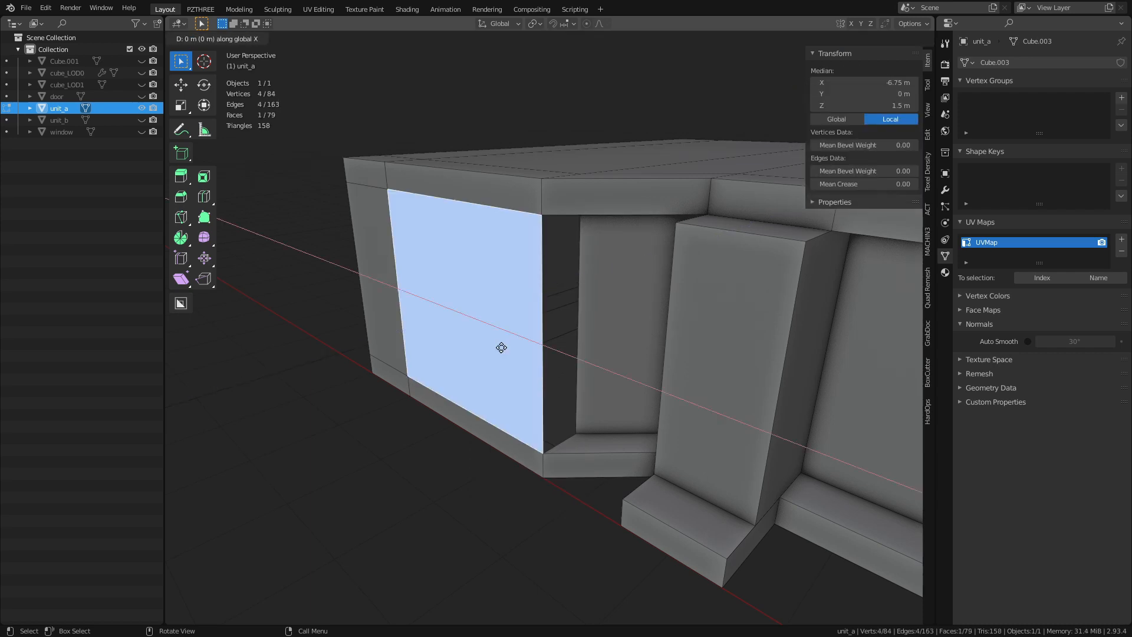
key(y)
key(ctrl)
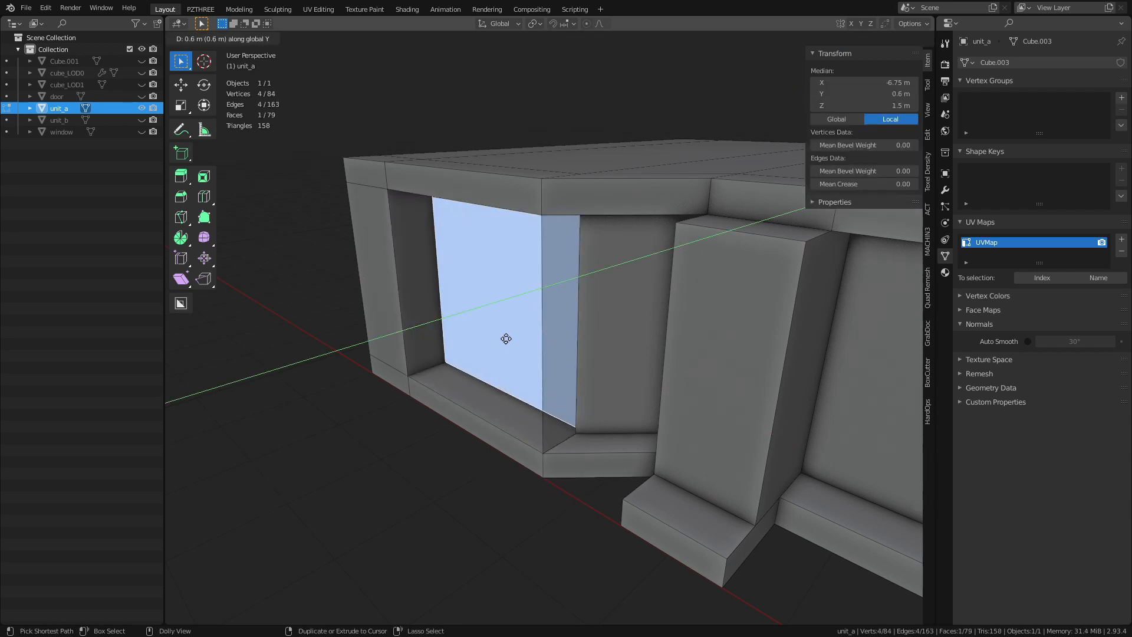
ctrl+click(421, 362)
Step: Delete the leftover side face at the end of the recessed front panel, merge all unit_a vertices by distance, and return to Object Mode
click(559, 334)
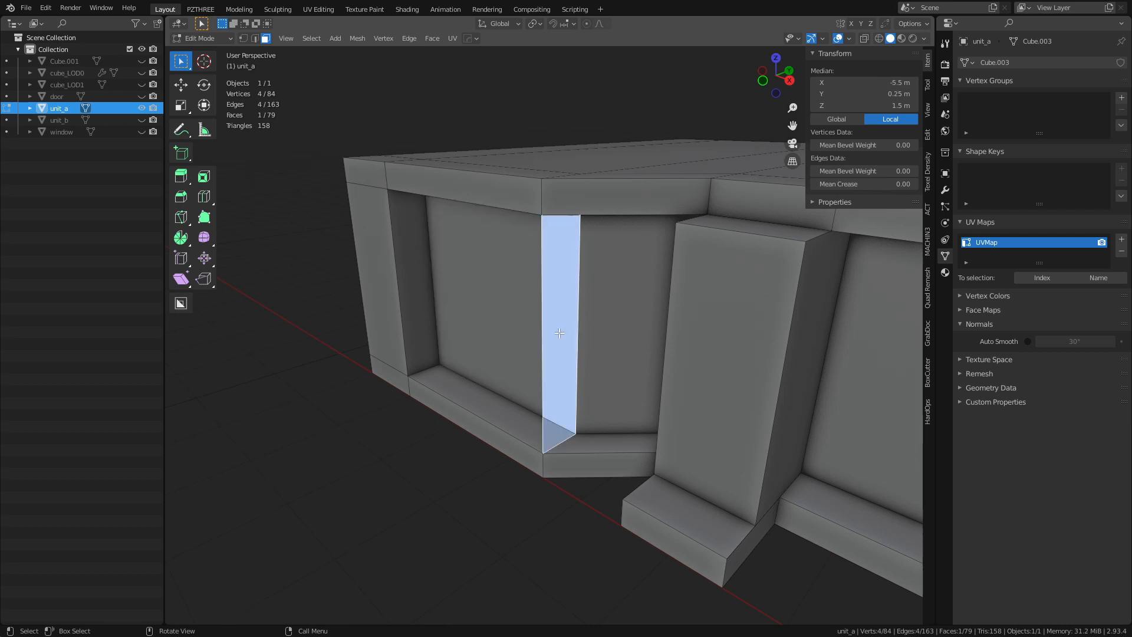
key(x)
click(559, 332)
key(a)
key(m)
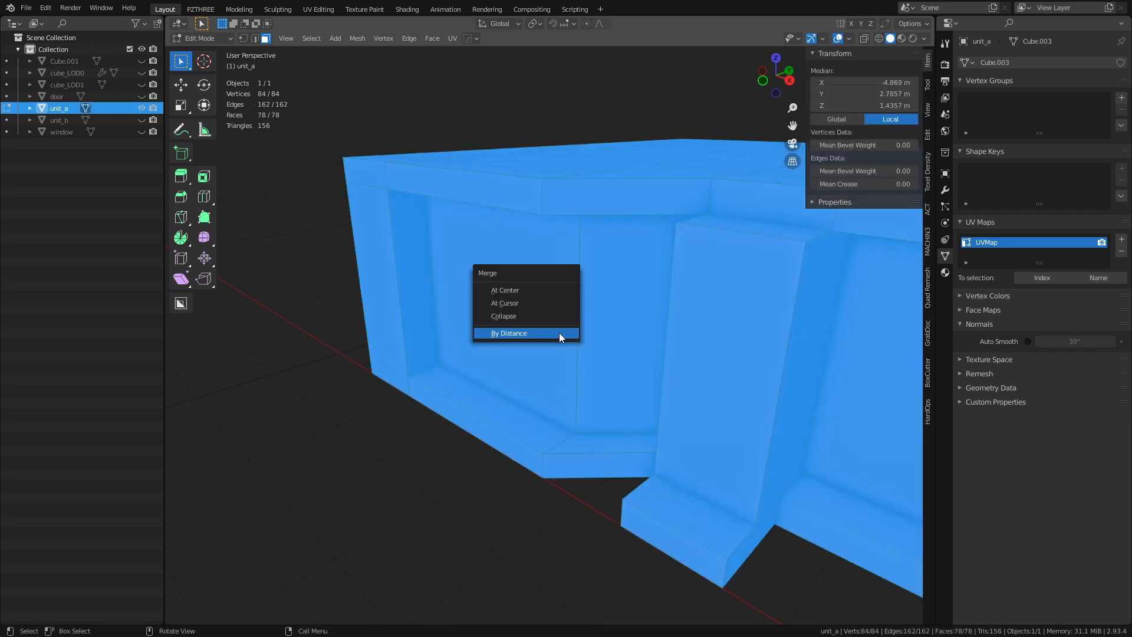
click(559, 332)
key(ctrl+Tab)
click(437, 285)
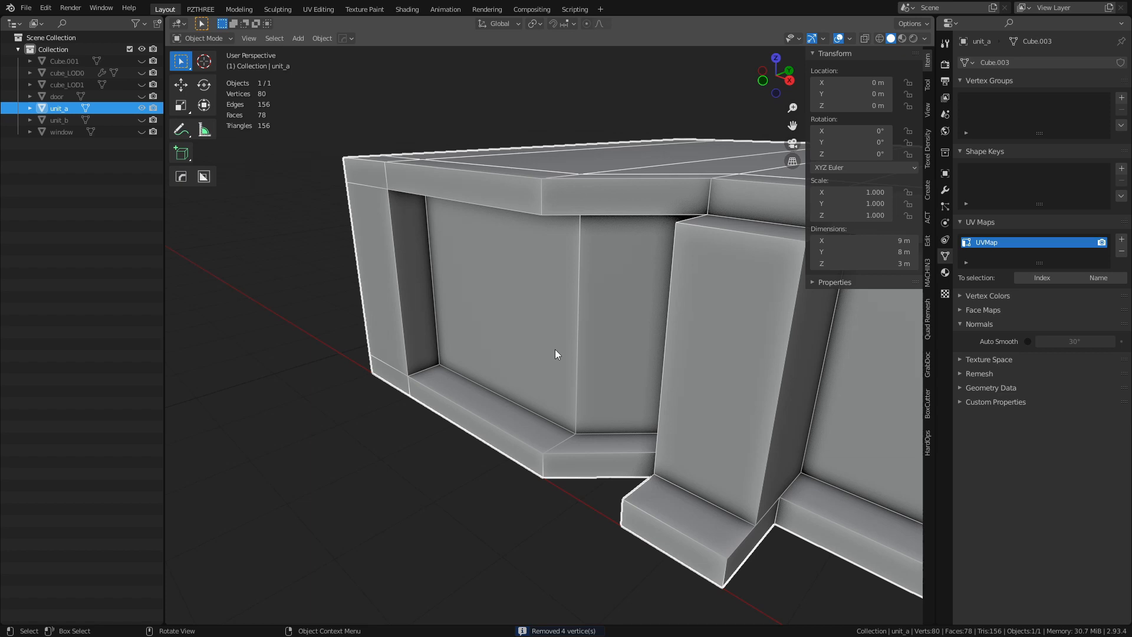
Step: Export the selected unit_a as a Unity FBX, overwriting unit_a.fbx in the Static Mesh folder
key(grave)
key(Escape)
key(q)
mouse_move(556, 349)
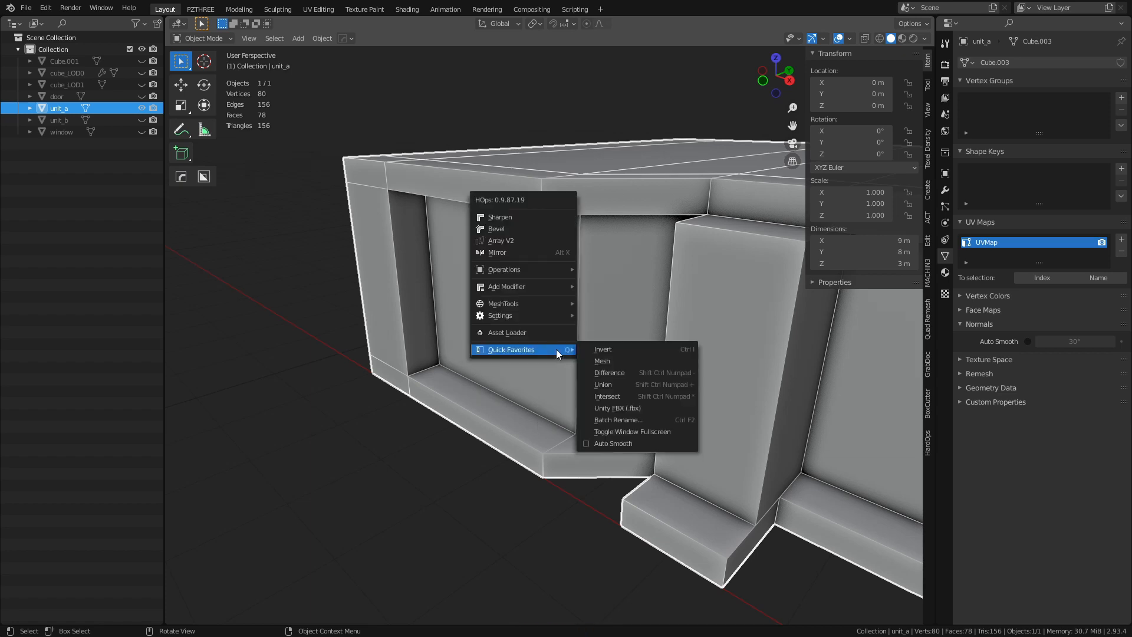
click(645, 410)
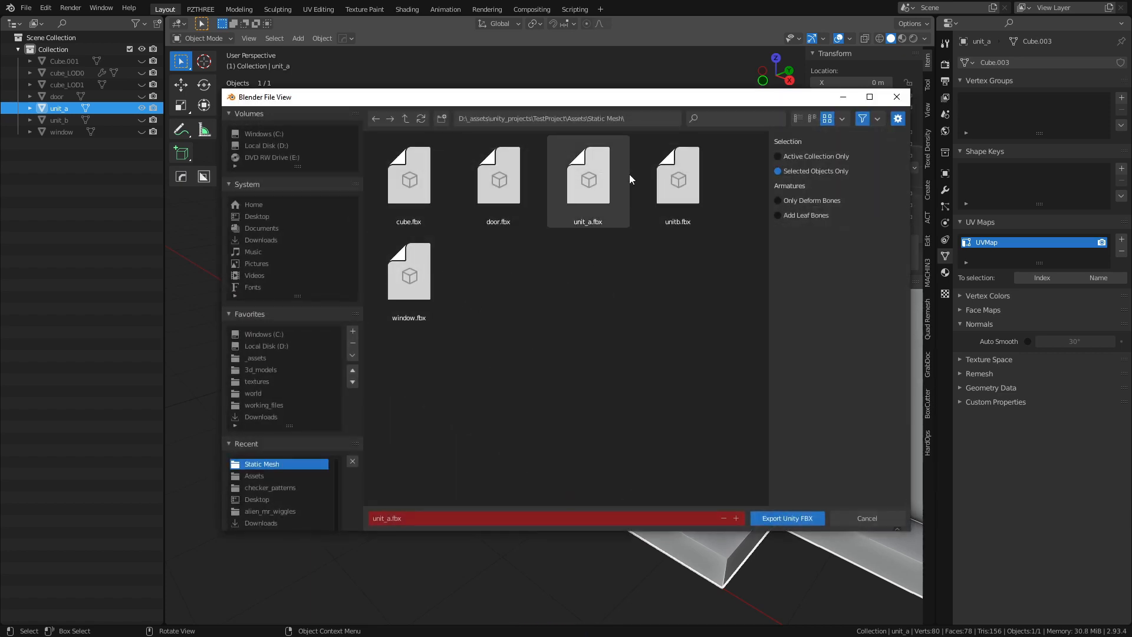
click(603, 187)
double_click(603, 182)
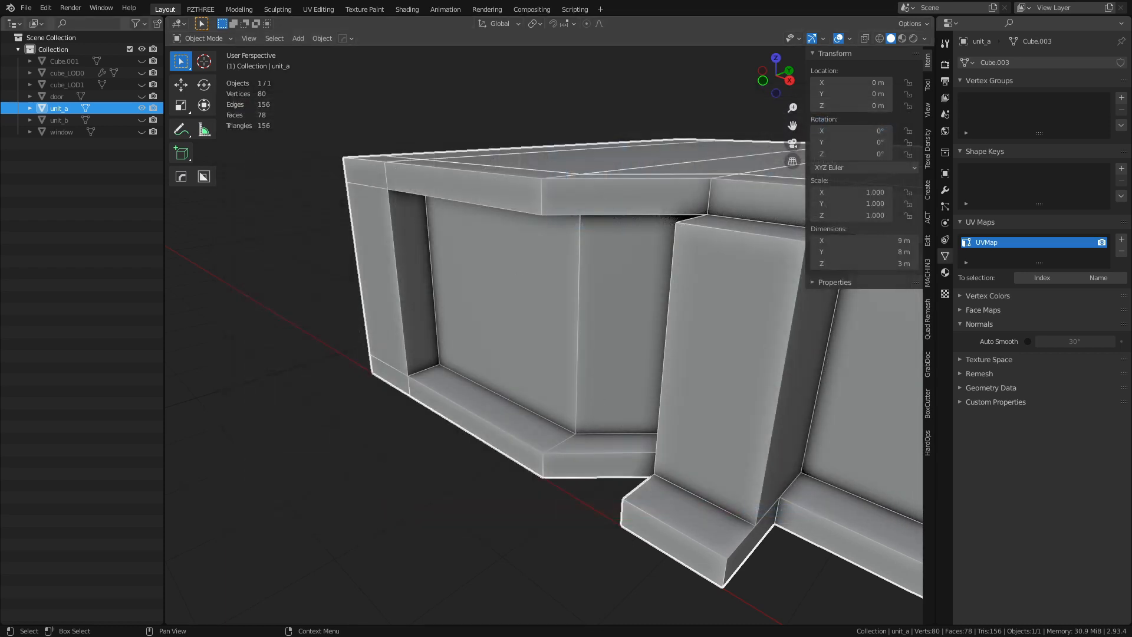
Step: Switch to Unity and examine how the windows sit against the re-exported wall recesses in the building layout
key(alt+Tab)
right_drag(767, 436, 464, 437)
click(483, 276)
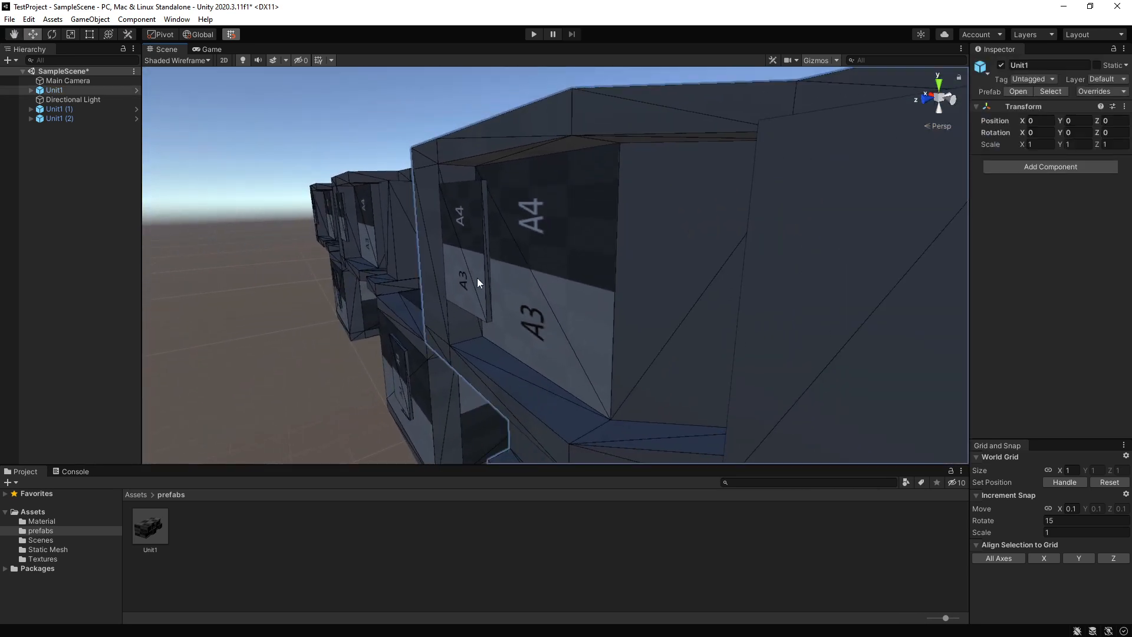
right_drag(458, 295, 581, 264)
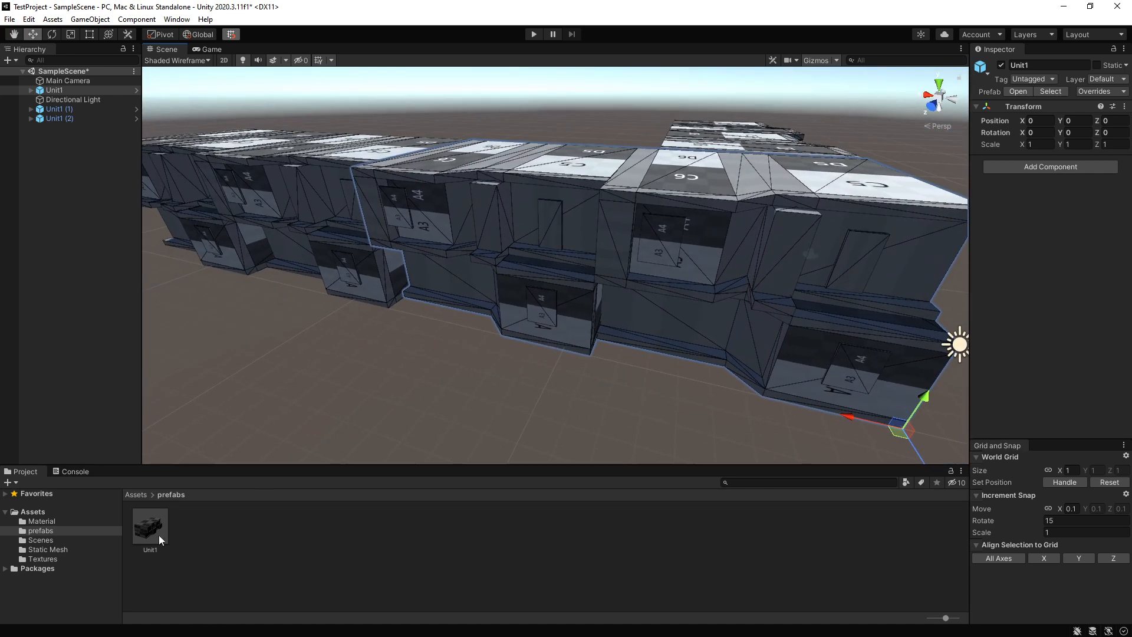
Step: Open the Unit1 prefab and move its two upper-storey windows, window (2) and window (3), back to Z -0.54 against the recessed walls
double_click(148, 526)
right_drag(504, 292, 428, 359)
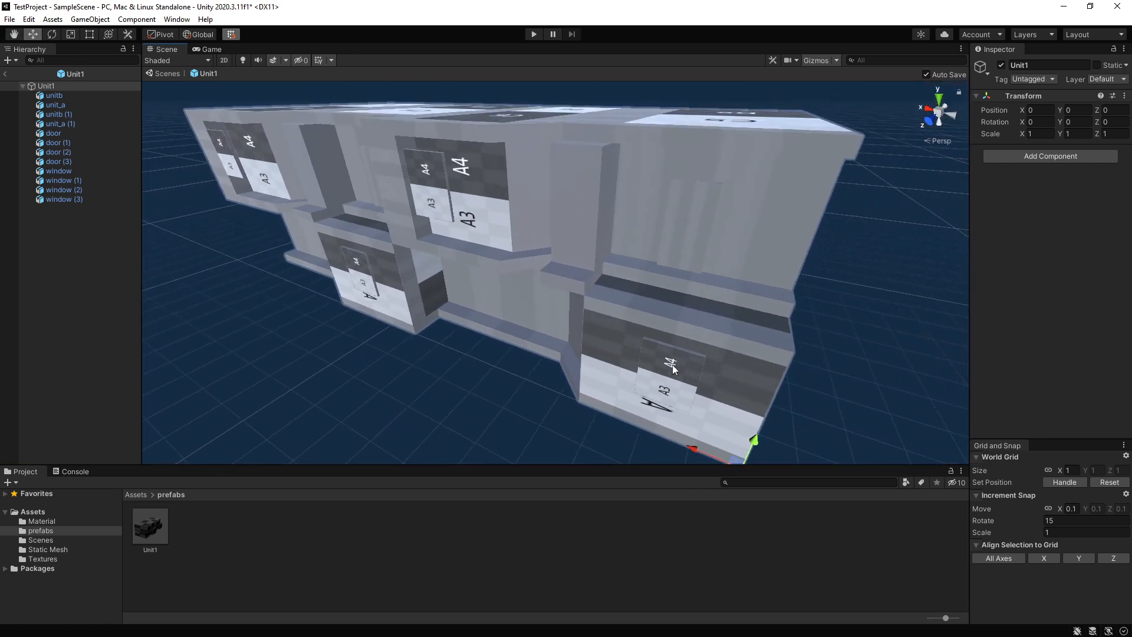
click(677, 386)
click(447, 193)
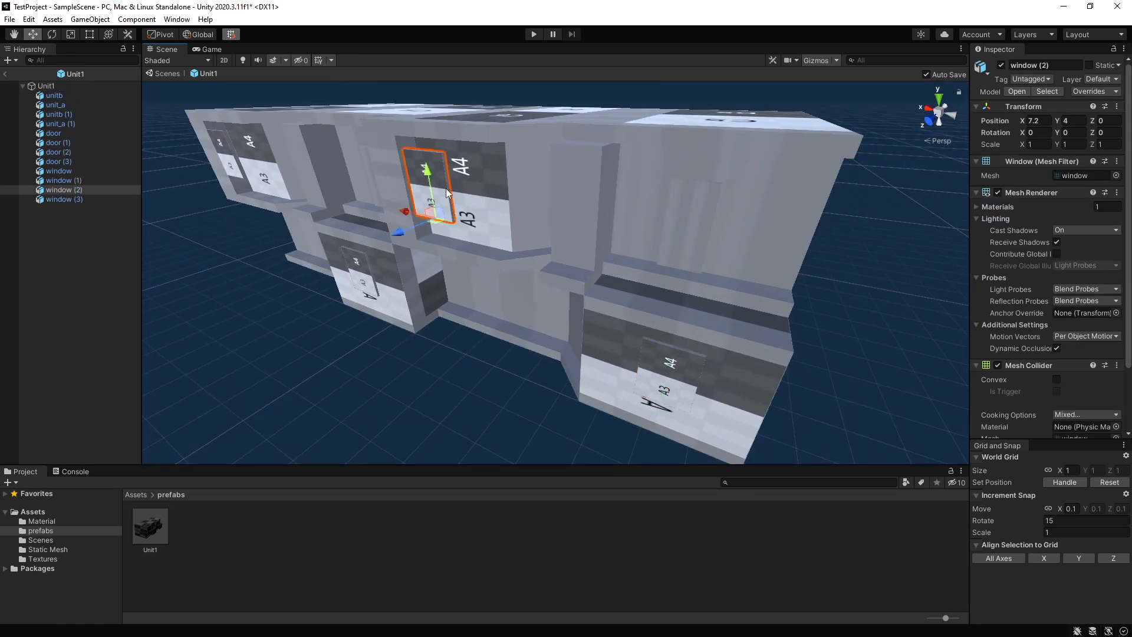
shift+click(230, 169)
right_drag(230, 169, 496, 257)
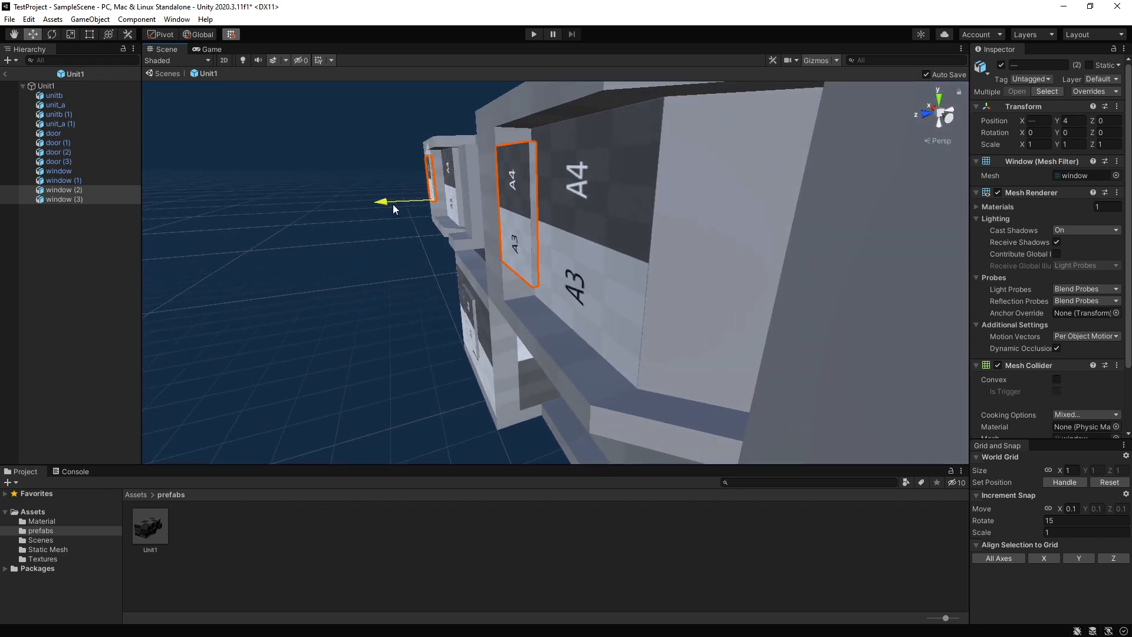
mouse_move(394, 209)
mouse_down()
mouse_move(418, 203)
mouse_move(403, 202)
mouse_up()
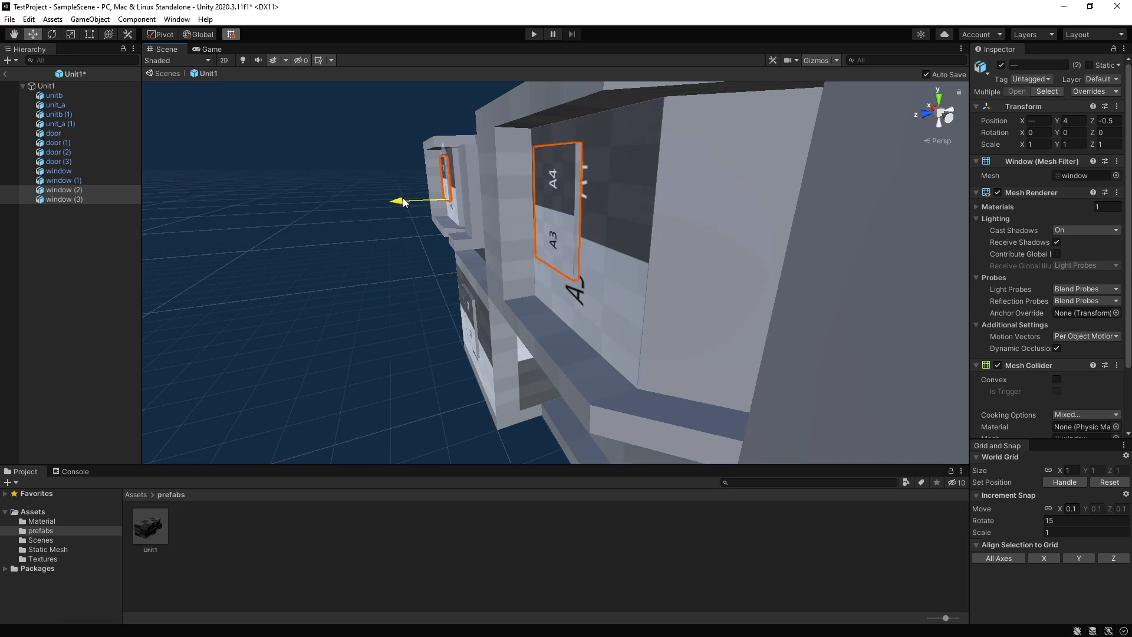
alt+drag(786, 221, 729, 202)
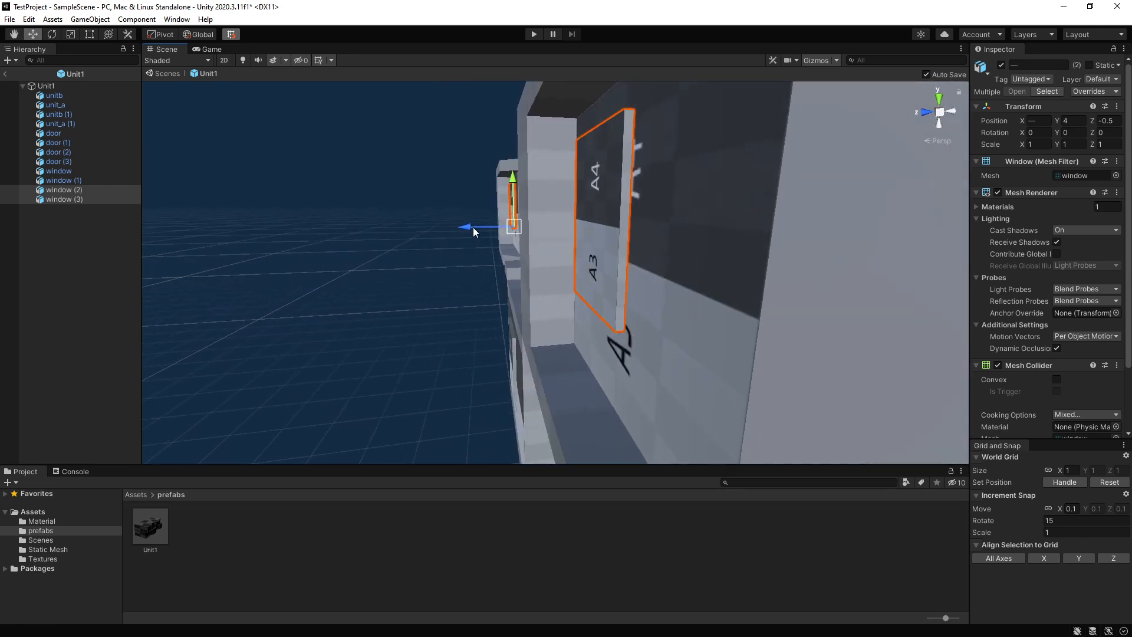
mouse_move(472, 227)
mouse_down()
mouse_move(465, 211)
mouse_move(470, 230)
mouse_up()
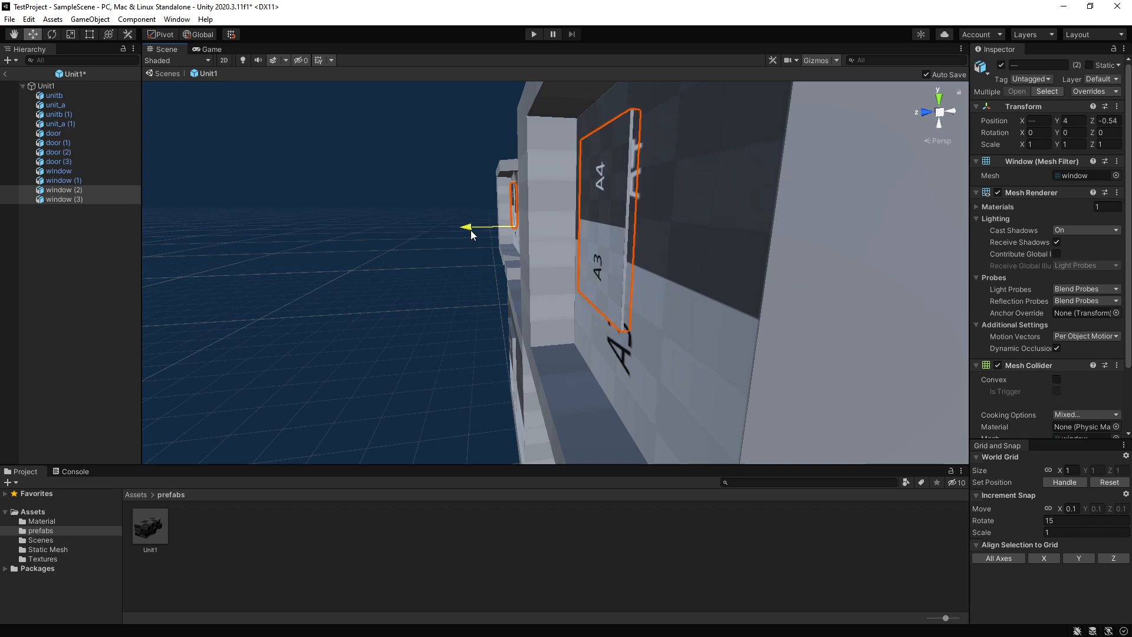
click(368, 269)
alt+drag(368, 268, 701, 390)
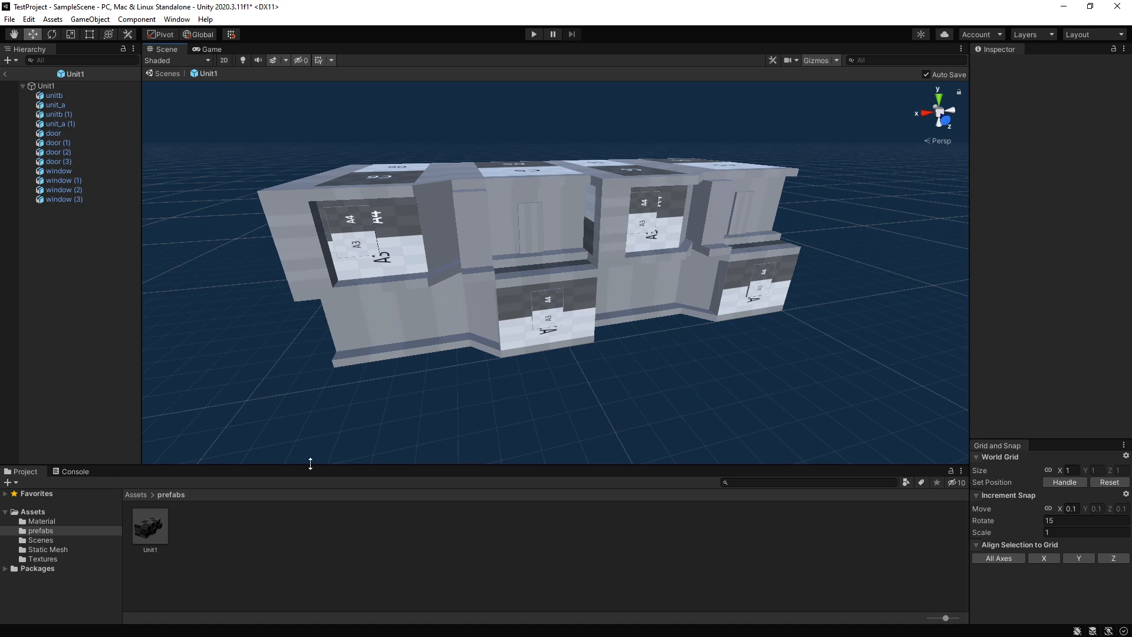
Step: Back in Blender, duplicate the front face of unit_a's low ledge beside the pillar and separate the copy into its own object
key(alt+Tab)
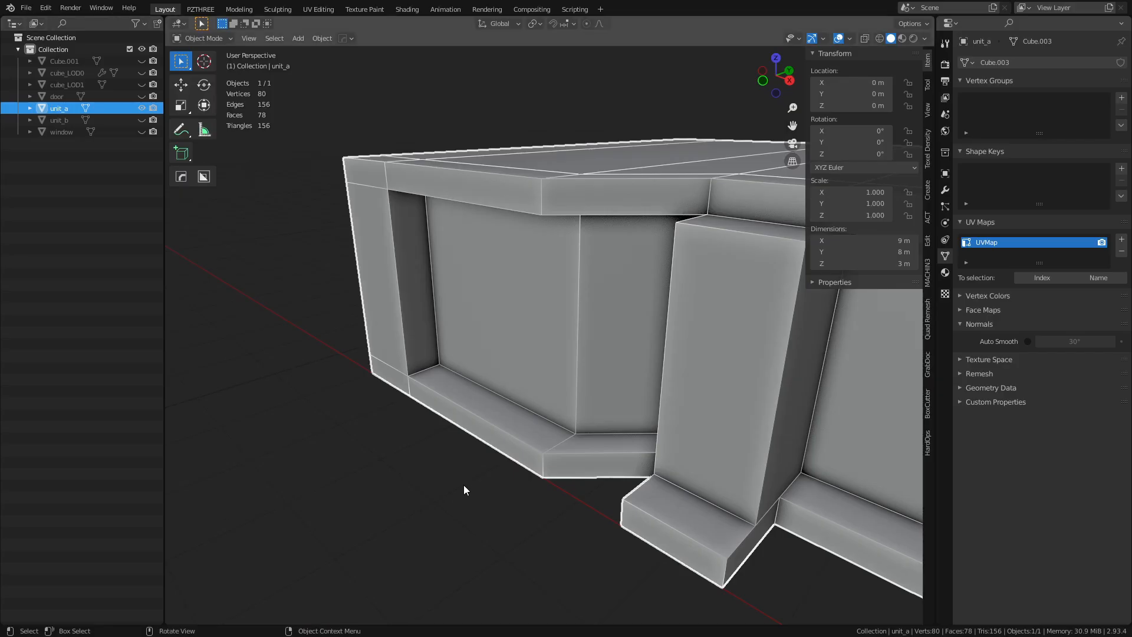
click(463, 484)
middle_drag(613, 496, 556, 392)
click(546, 367)
key(ctrl+Tab)
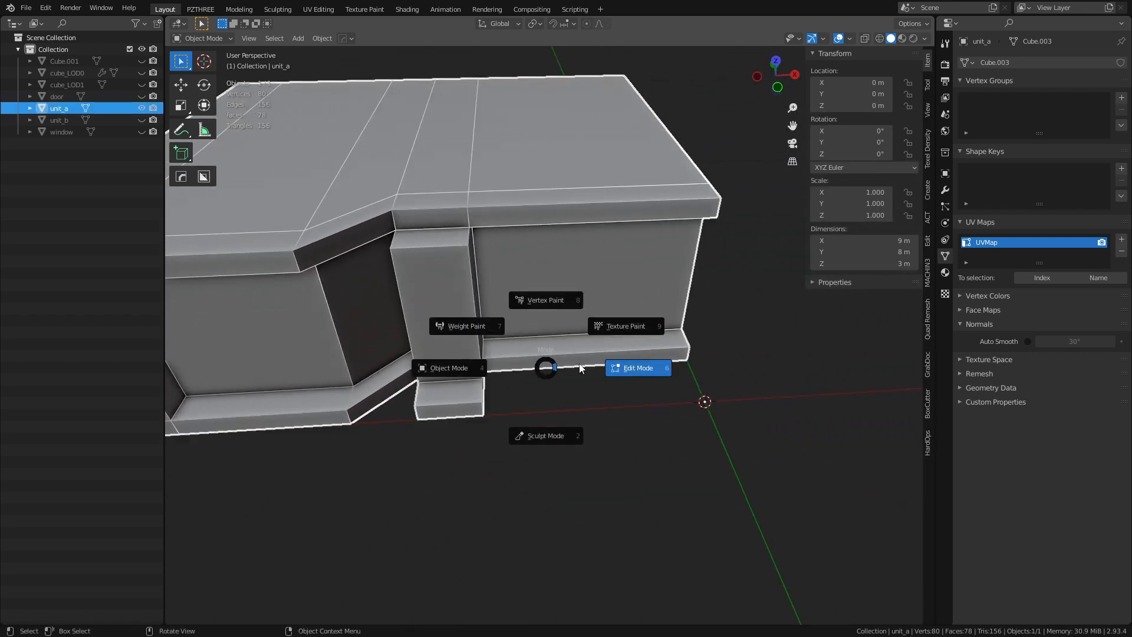
click(580, 368)
click(563, 362)
key(g)
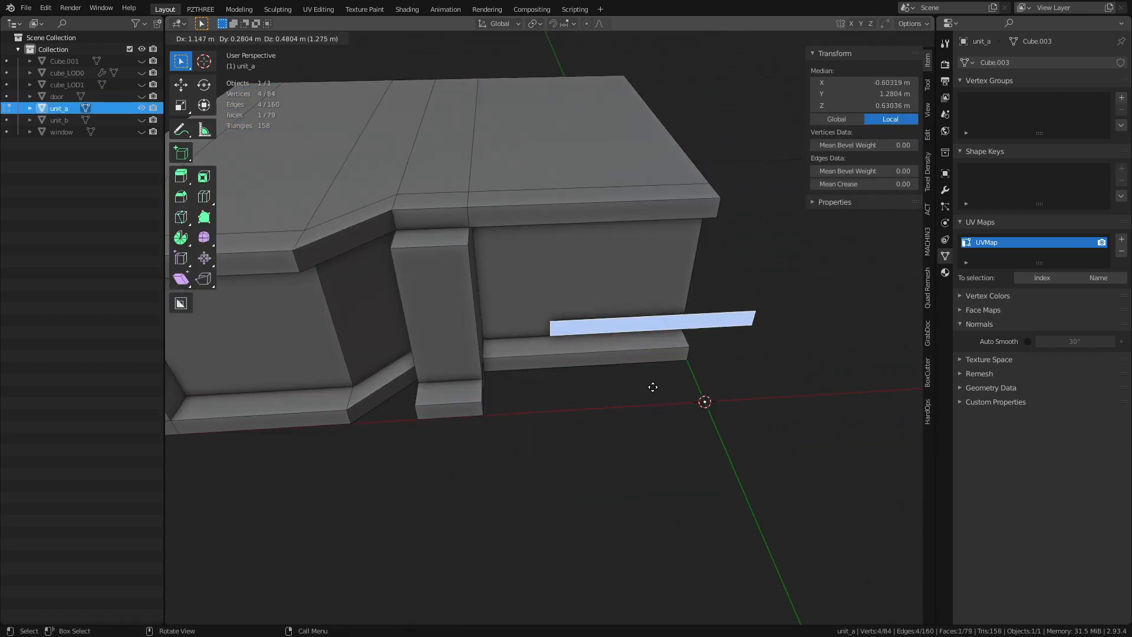
right_click(631, 392)
key(p)
click(635, 393)
key(ctrl+Tab)
click(571, 377)
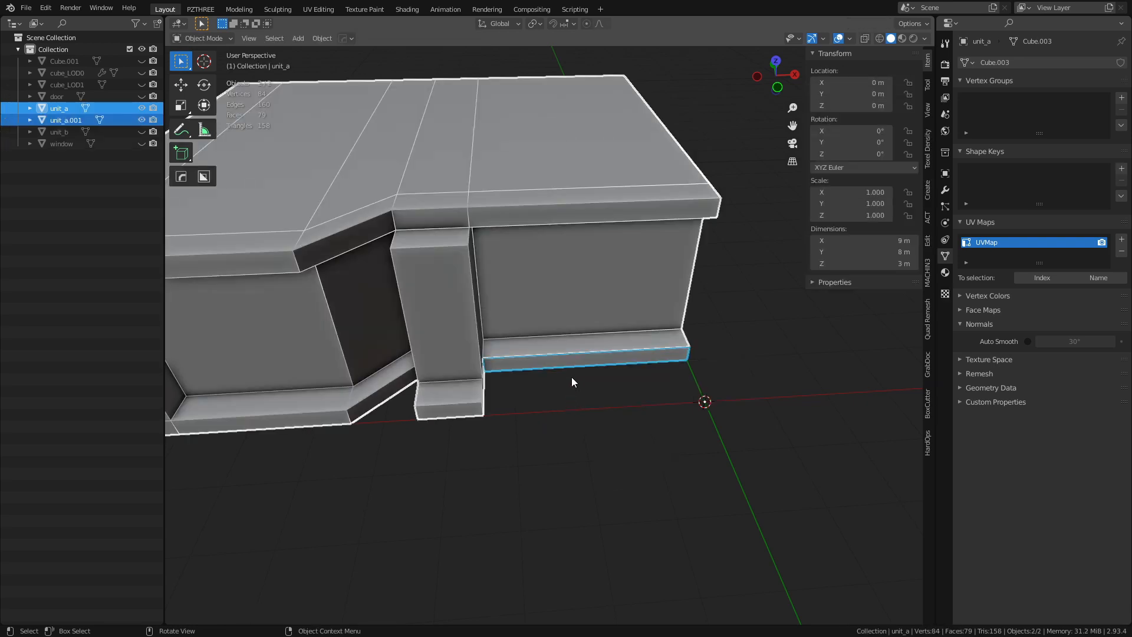
Step: Enter Edit Mode on the separated ledge object and select its single face
click(574, 364)
key(ctrl+Tab)
click(580, 361)
click(580, 361)
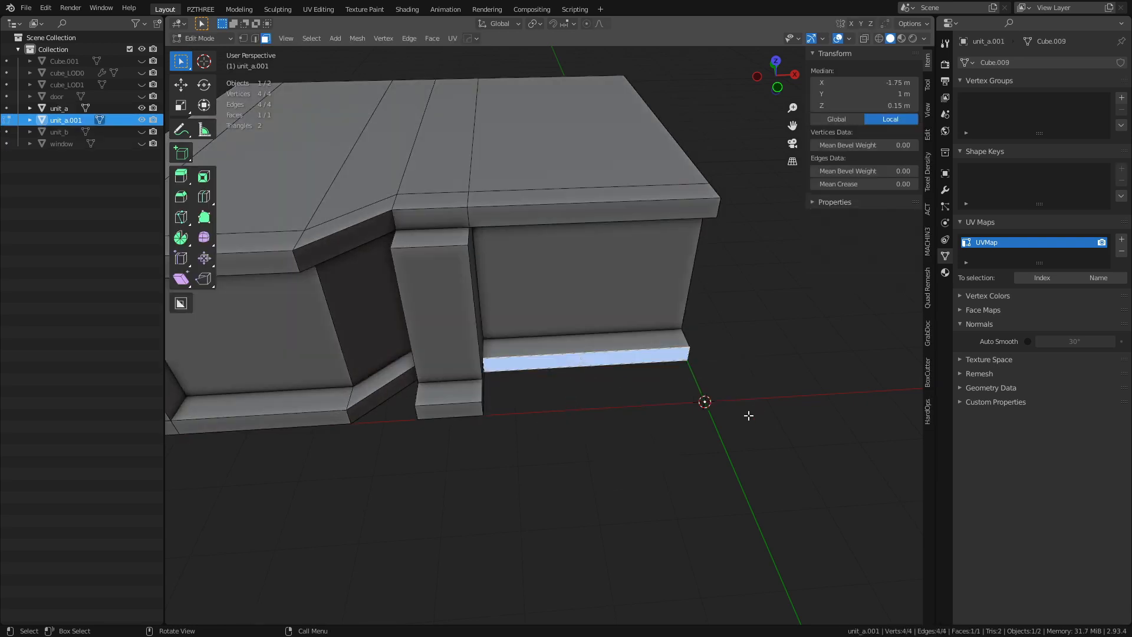
key(g)
key(z)
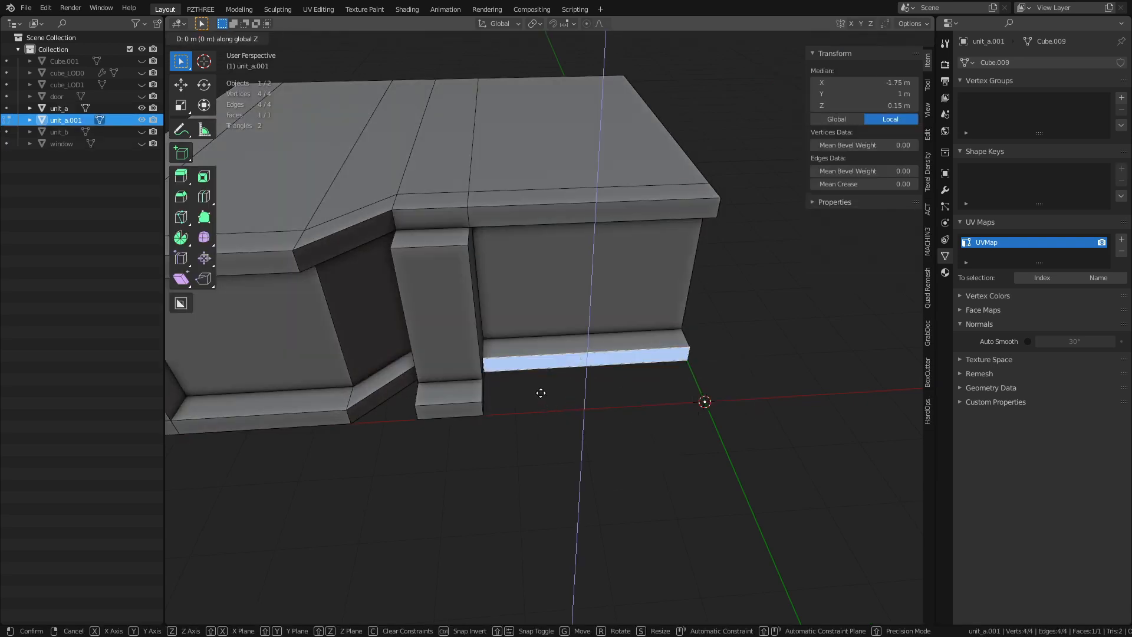
key(y)
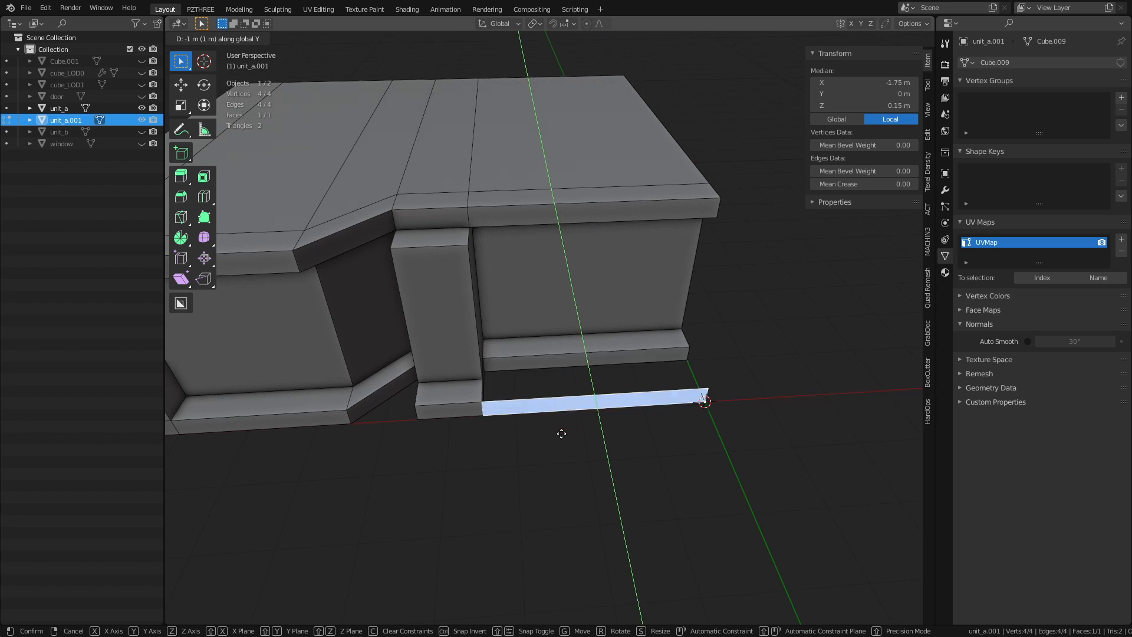
right_click(561, 433)
Step: Merge the separated face's vertices by distance and extrude it outward along Y, placing the front face at Y 0 m
key(m)
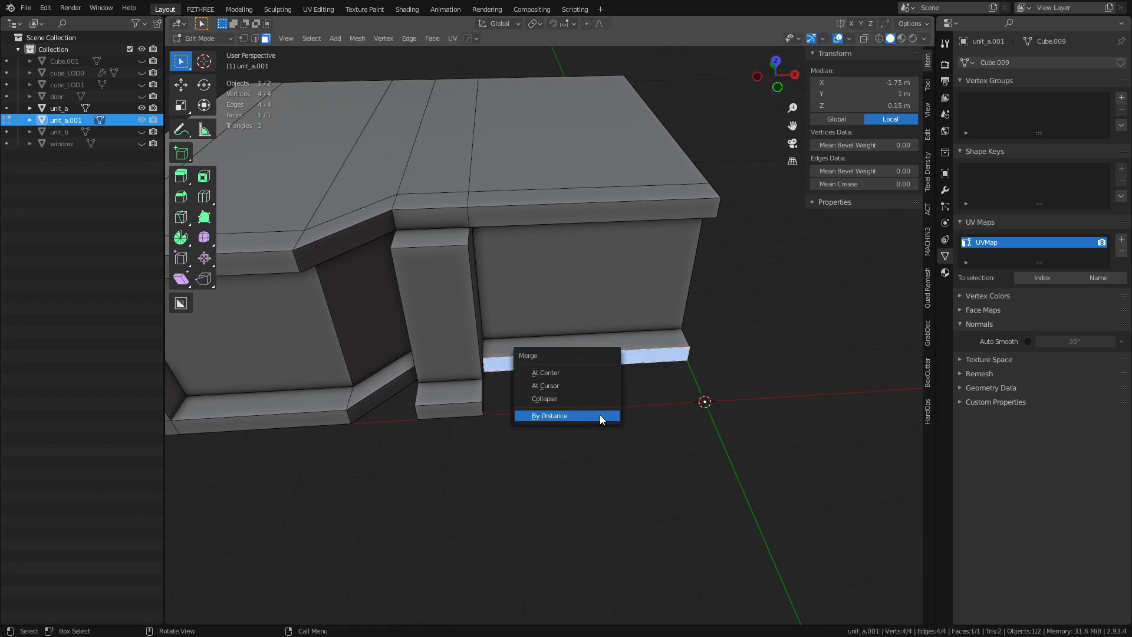
click(599, 414)
key(e)
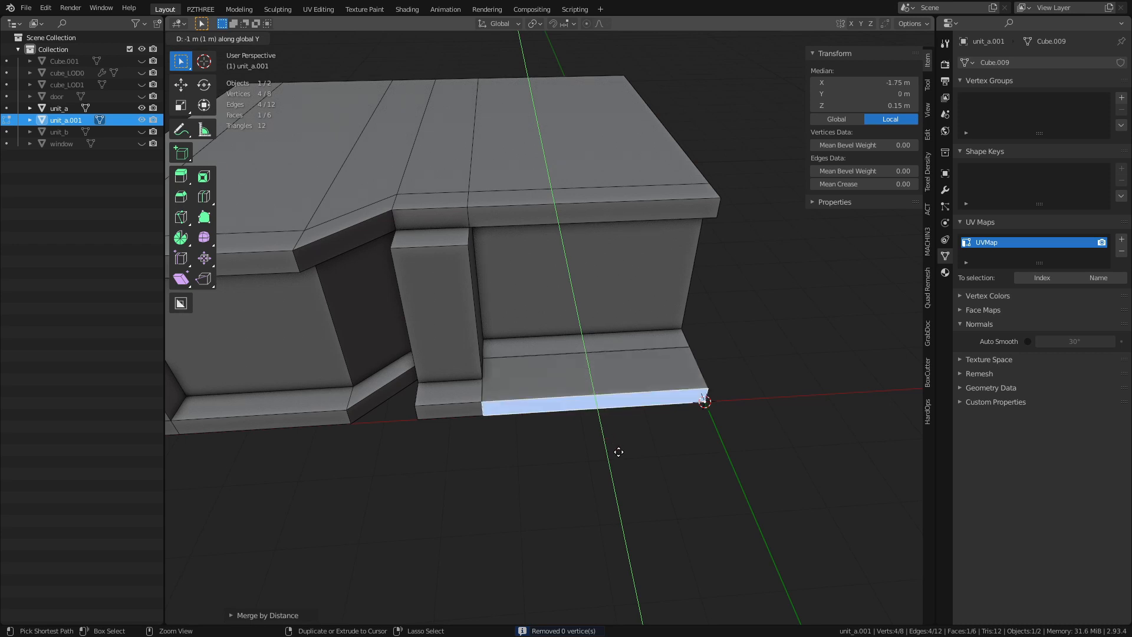
click(632, 482)
middle_drag(546, 487, 629, 518)
key(g)
key(y)
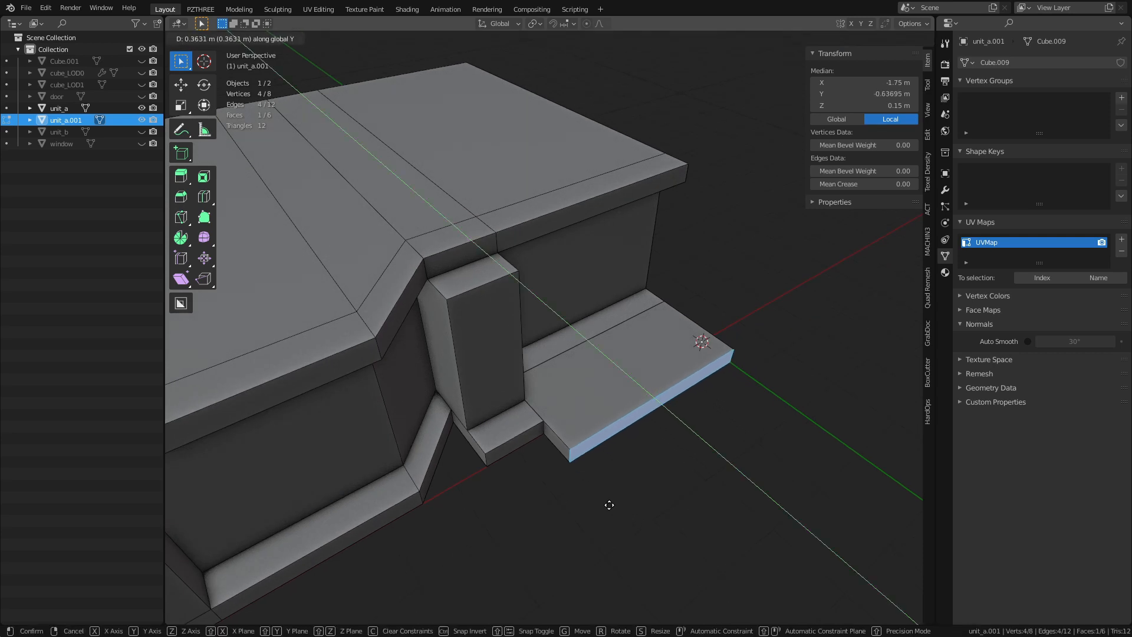
click(590, 492)
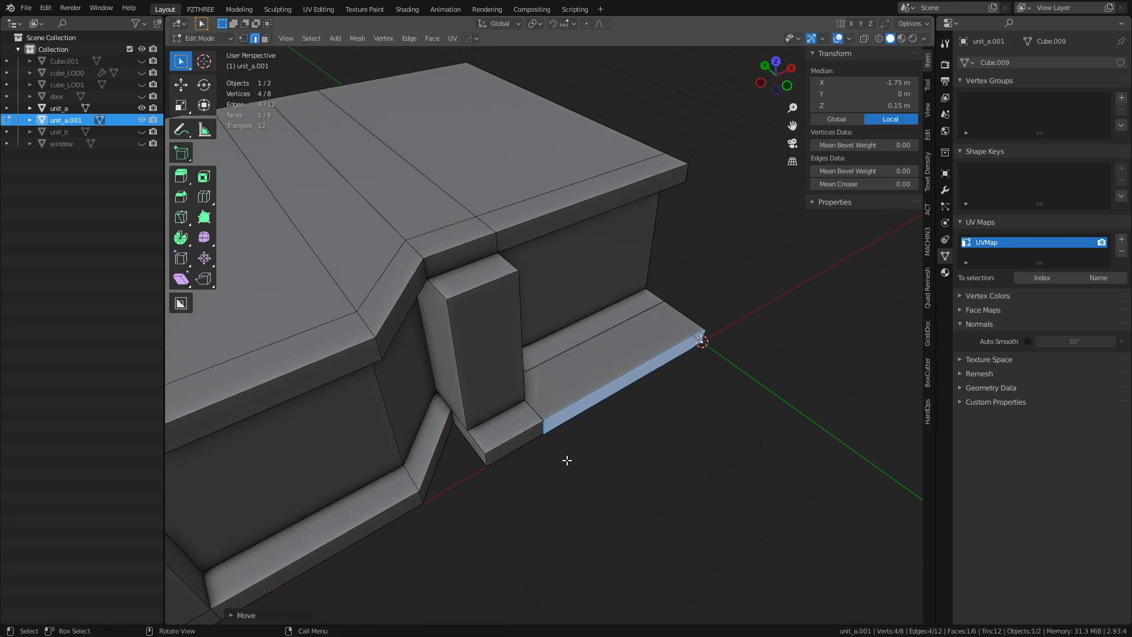
Step: Bevel the two vertical front corner edges of the new block with a single-segment chamfer
click(544, 431)
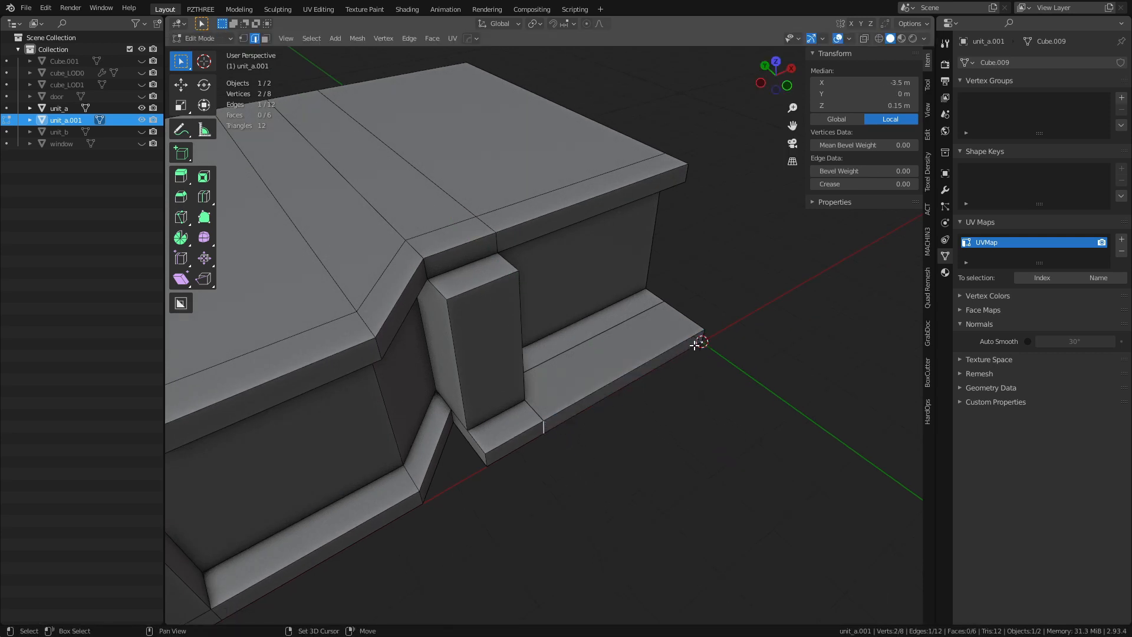
middle_drag(703, 339, 616, 448)
key(ctrl+b)
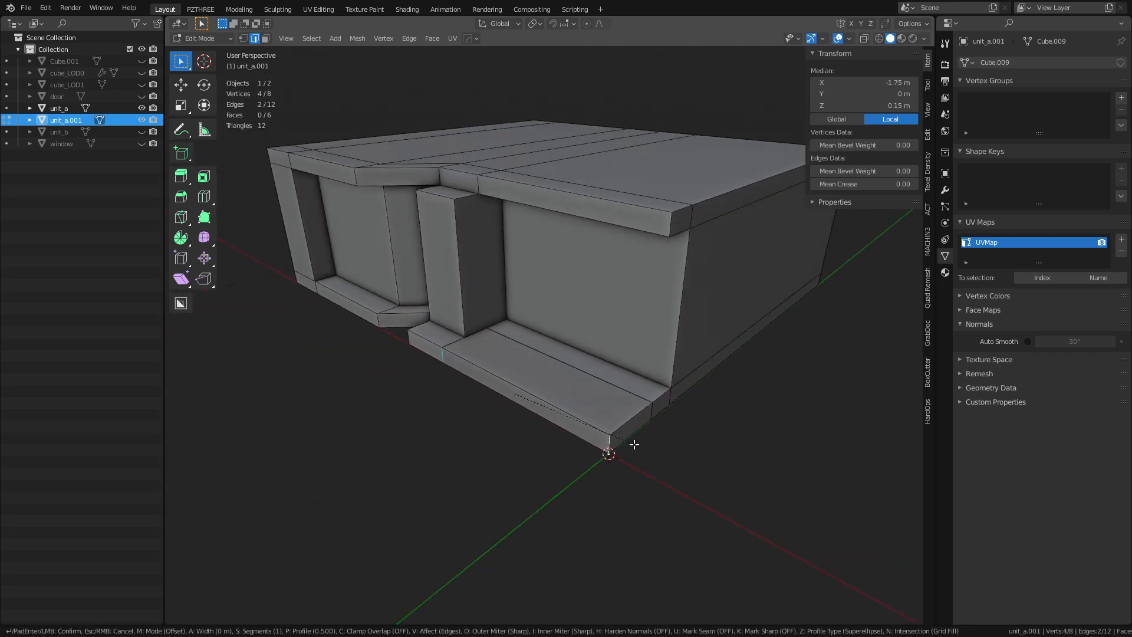
click(654, 450)
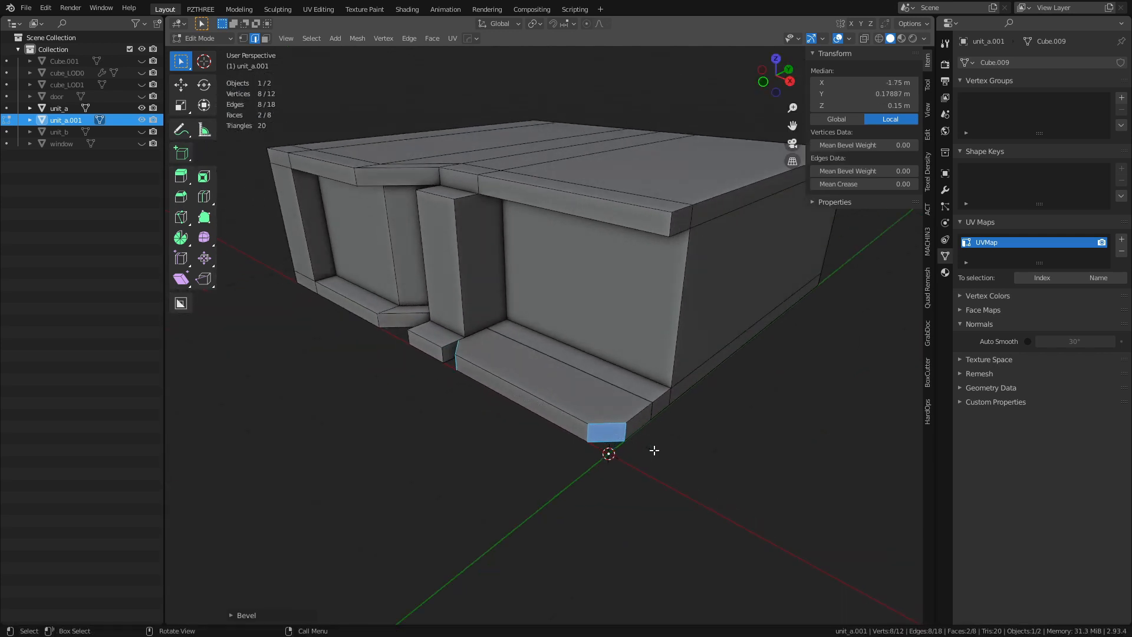
Step: Move the block's rear face back 0.5 m along Y to meet the wall at Y 1.5 m
key(3)
click(609, 397)
key(alt+z)
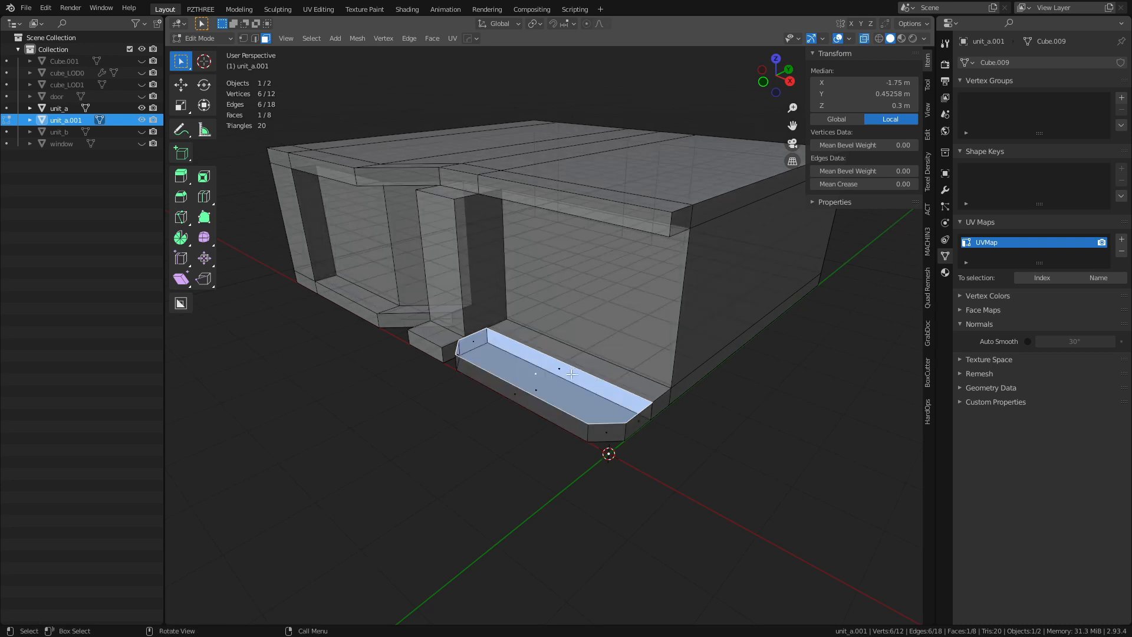
click(563, 371)
key(alt+z)
key(g)
key(y)
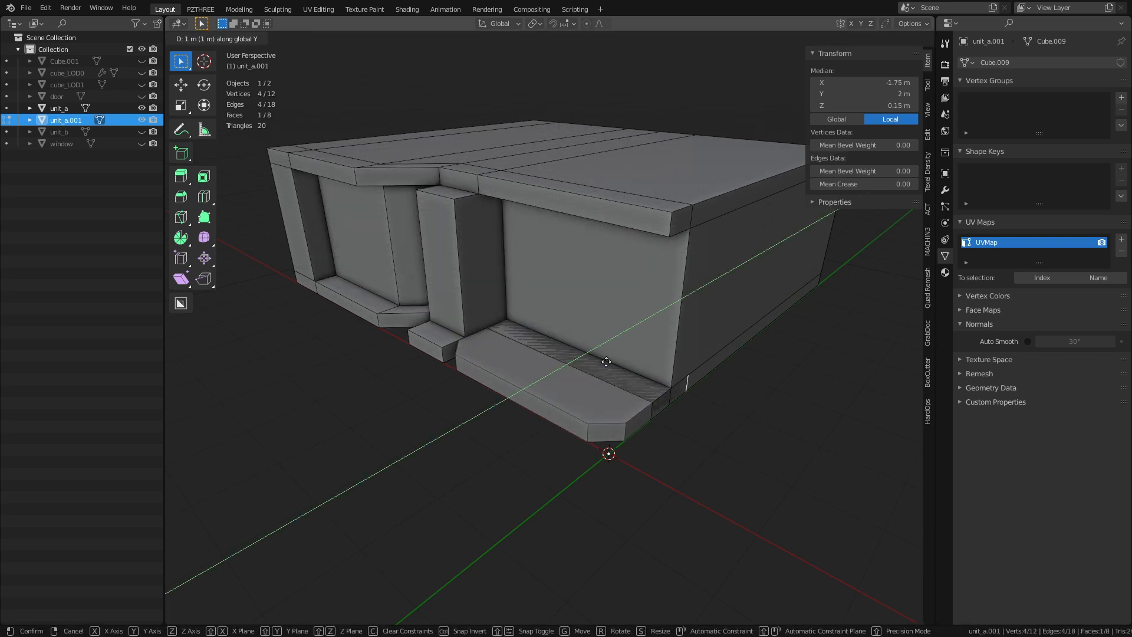
click(490, 404)
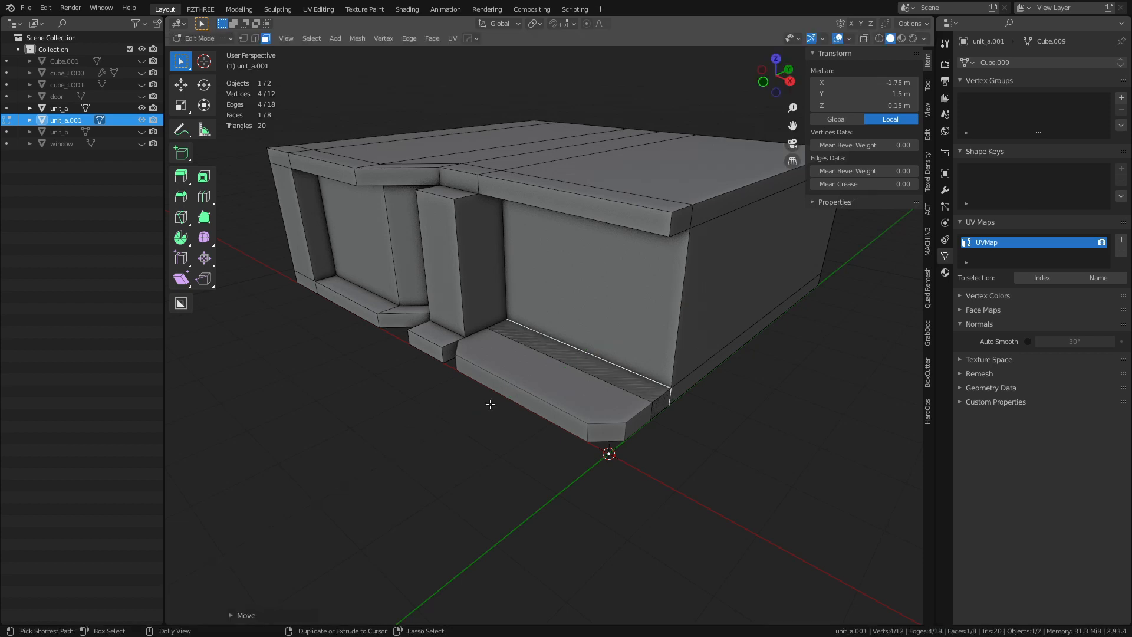
Step: Extrude the block's top face upward 0.5 m to a height of 0.8 m
click(576, 382)
key(e)
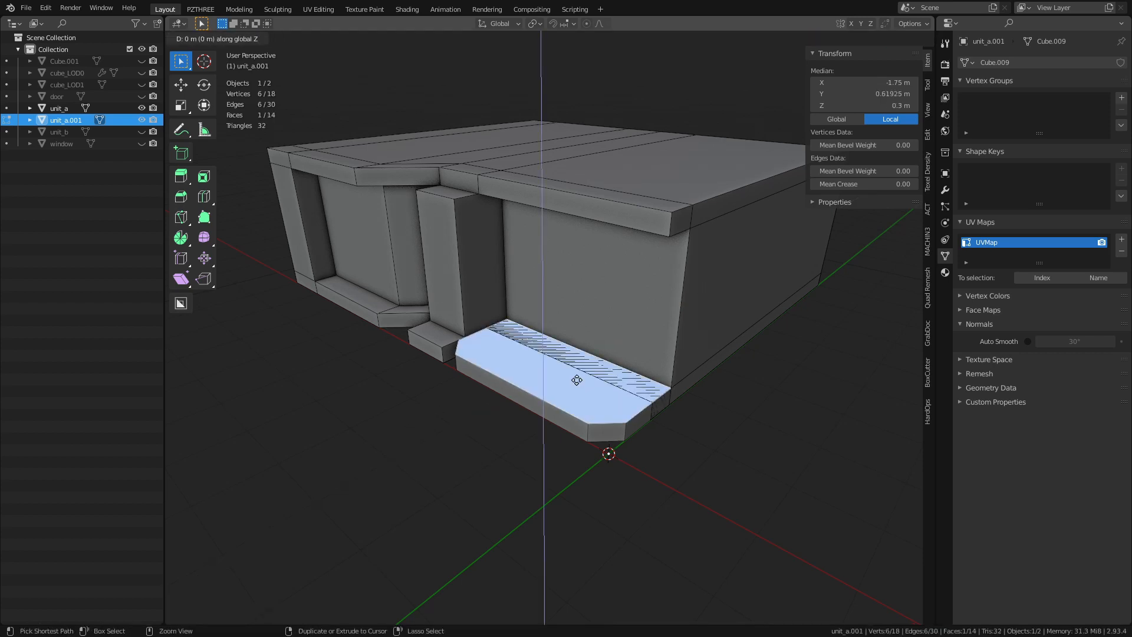
click(581, 172)
key(i)
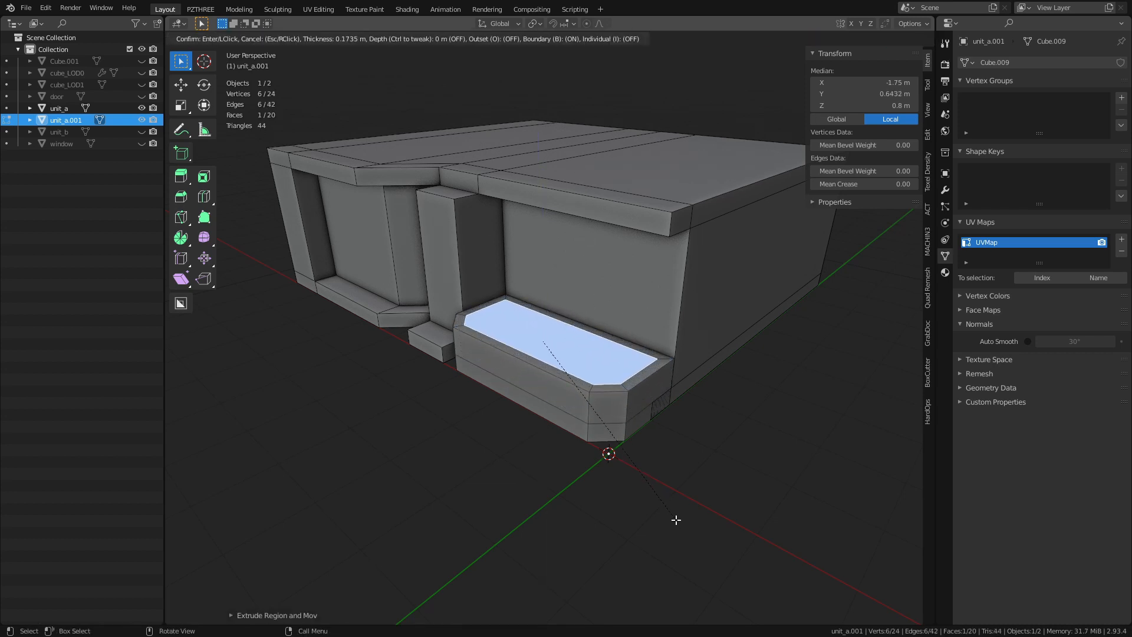
right_click(675, 518)
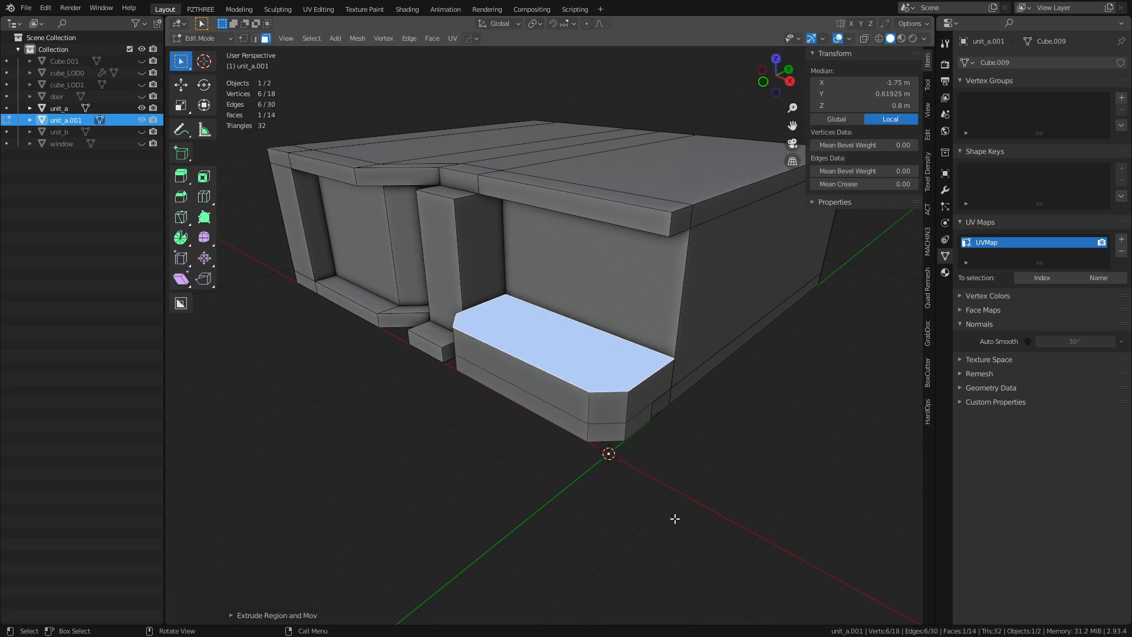
Step: Delete the two rear faces of the new block that lie against the wall at Y 1.5 m
middle_drag(716, 484, 639, 485)
key(alt+z)
middle_drag(559, 421, 548, 393)
click(527, 347)
shift+click(514, 376)
shift+click(454, 386)
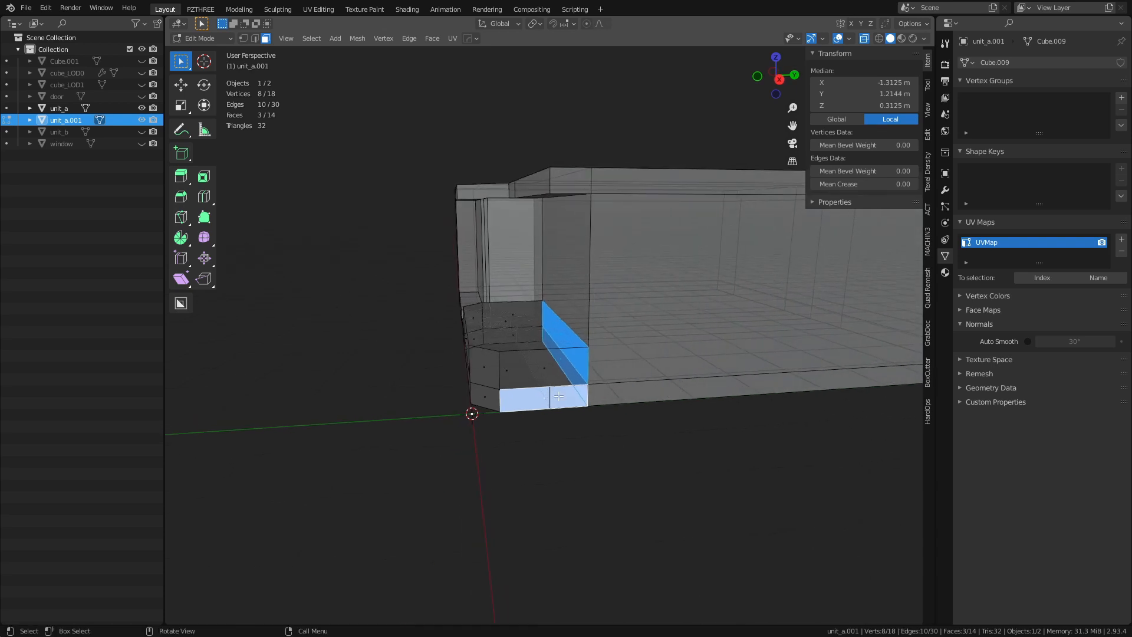
key(x)
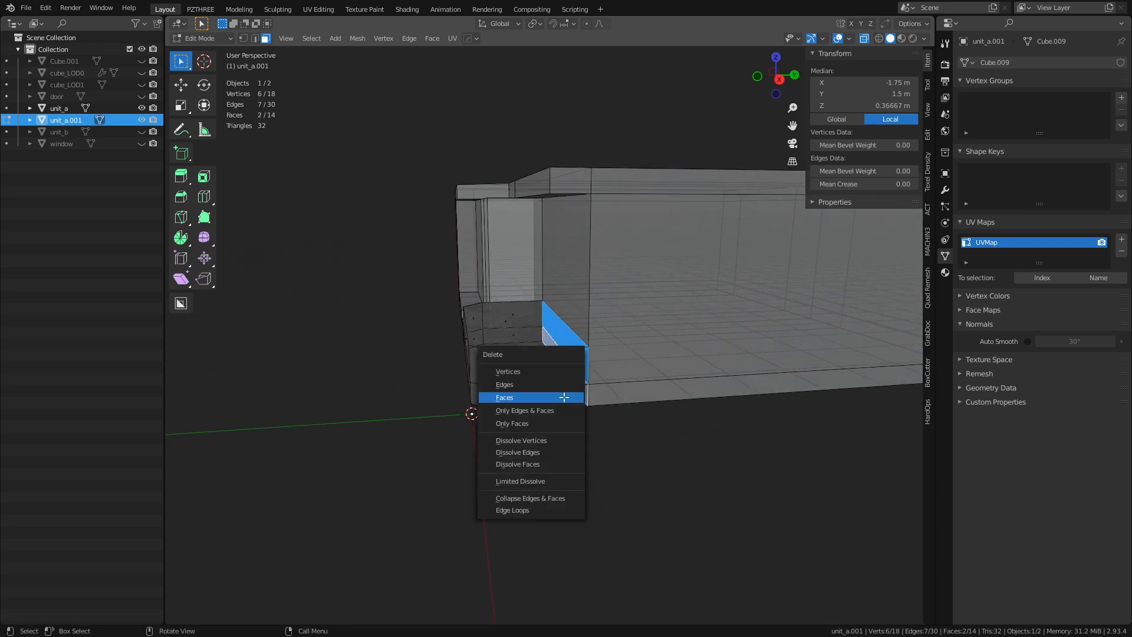
click(564, 397)
Step: Cut vertical edge loops into both side walls of the block and move them back 0.1 m along Y to about Y 1.03 m
key(ctrl+r)
click(523, 347)
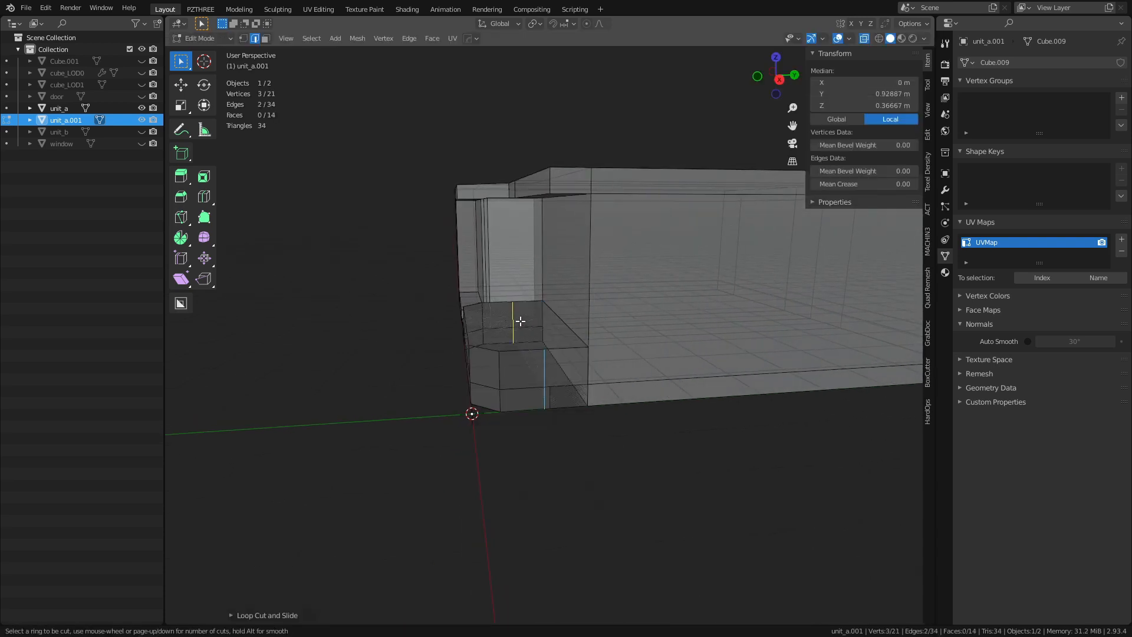
key(3)
click(564, 393)
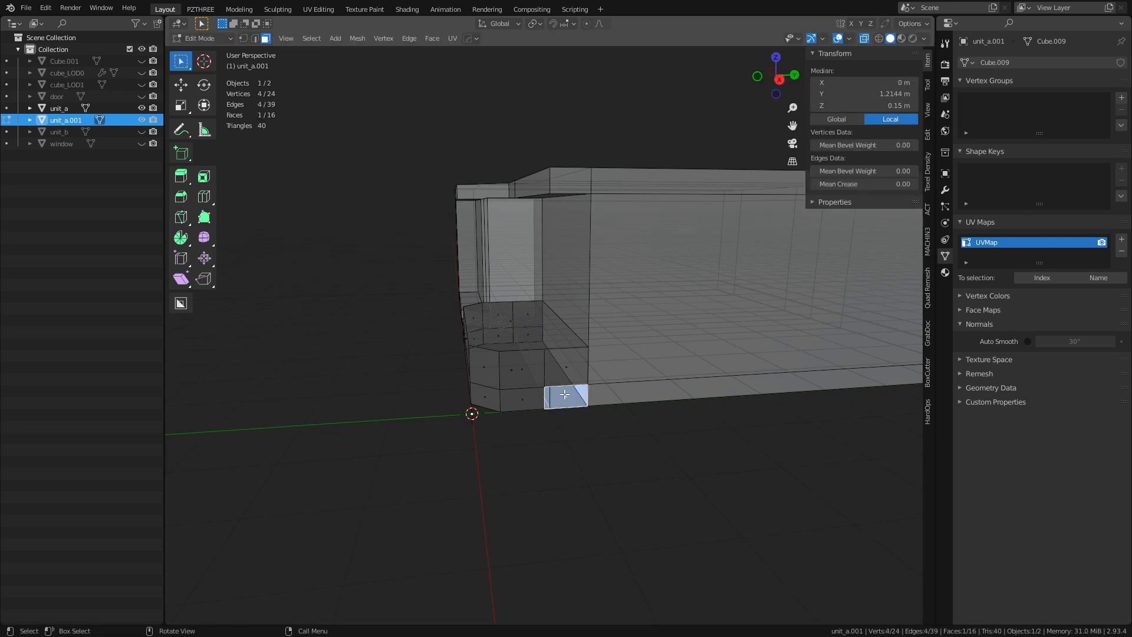
key(2)
alt+click(545, 373)
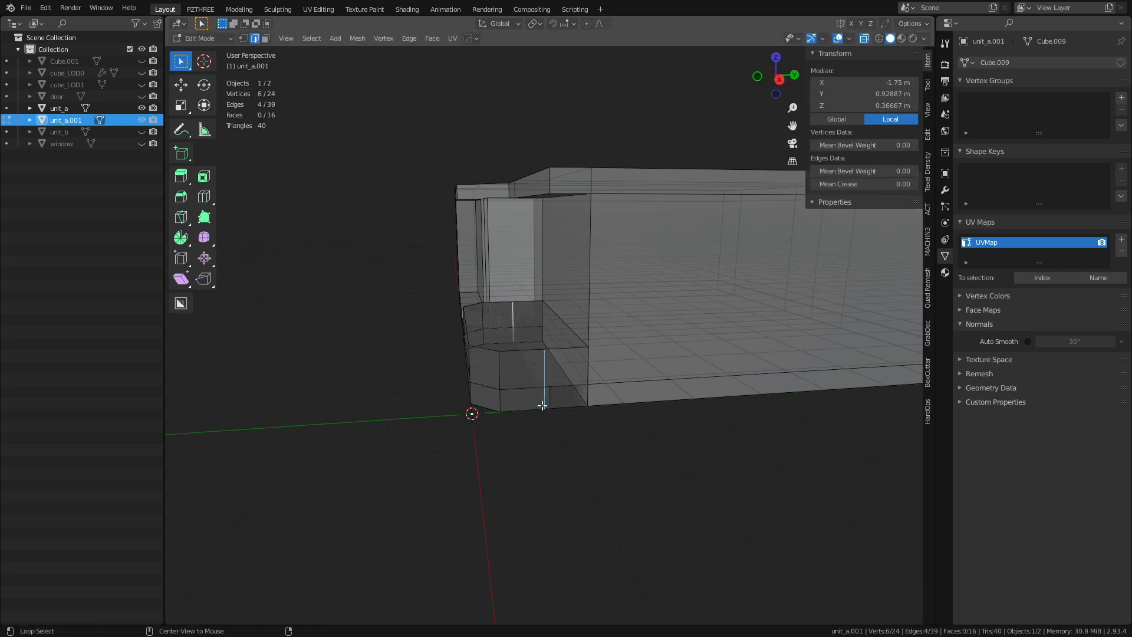
key(g)
key(y)
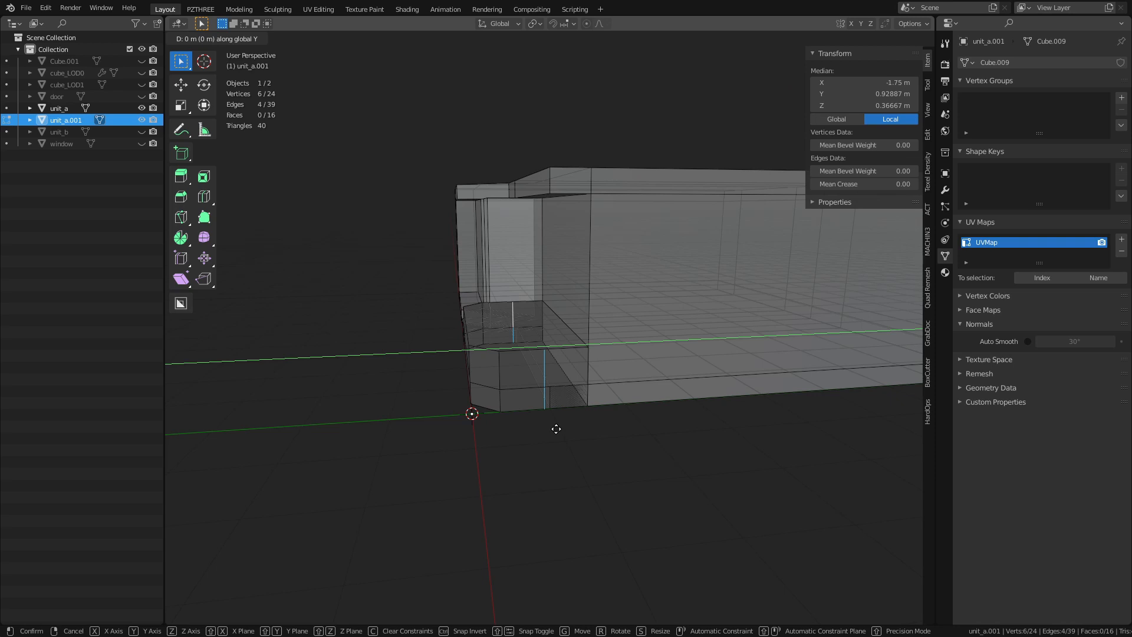
click(628, 423)
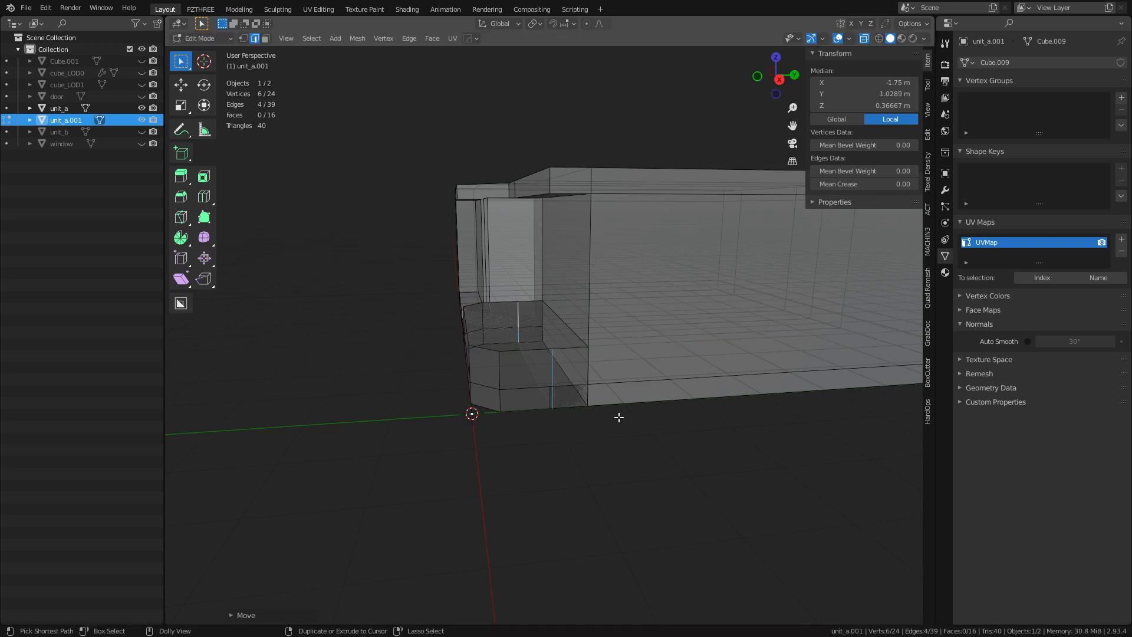
Step: Delete the lower rear face on both side walls of the block, behind the new edge loops
key(3)
click(570, 396)
shift+click(528, 336)
key(x)
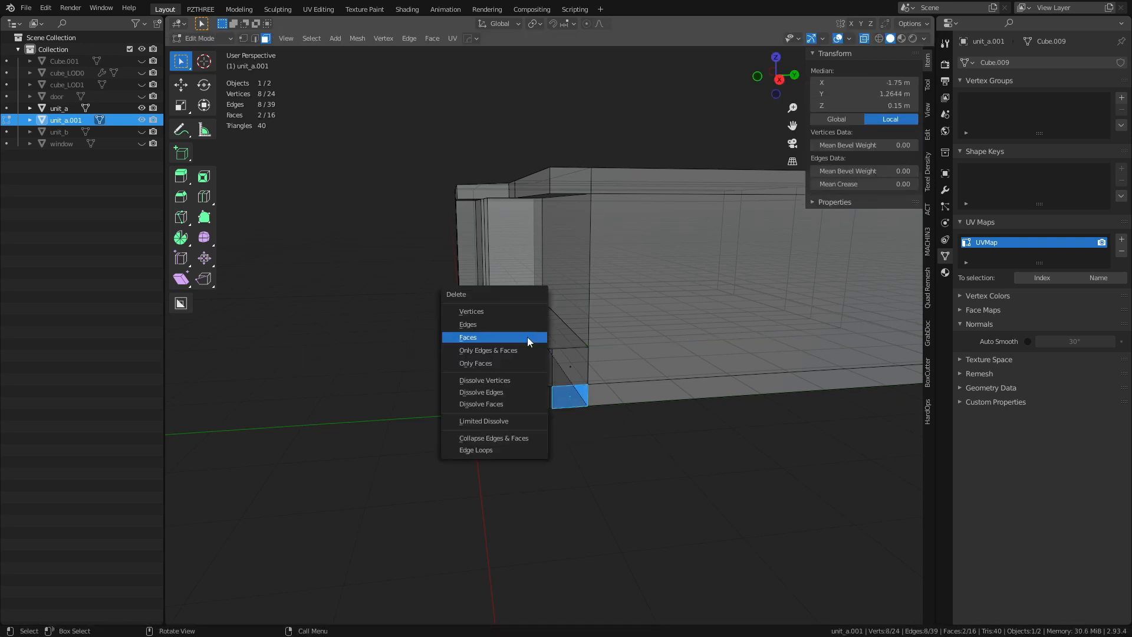
click(527, 337)
click(532, 332)
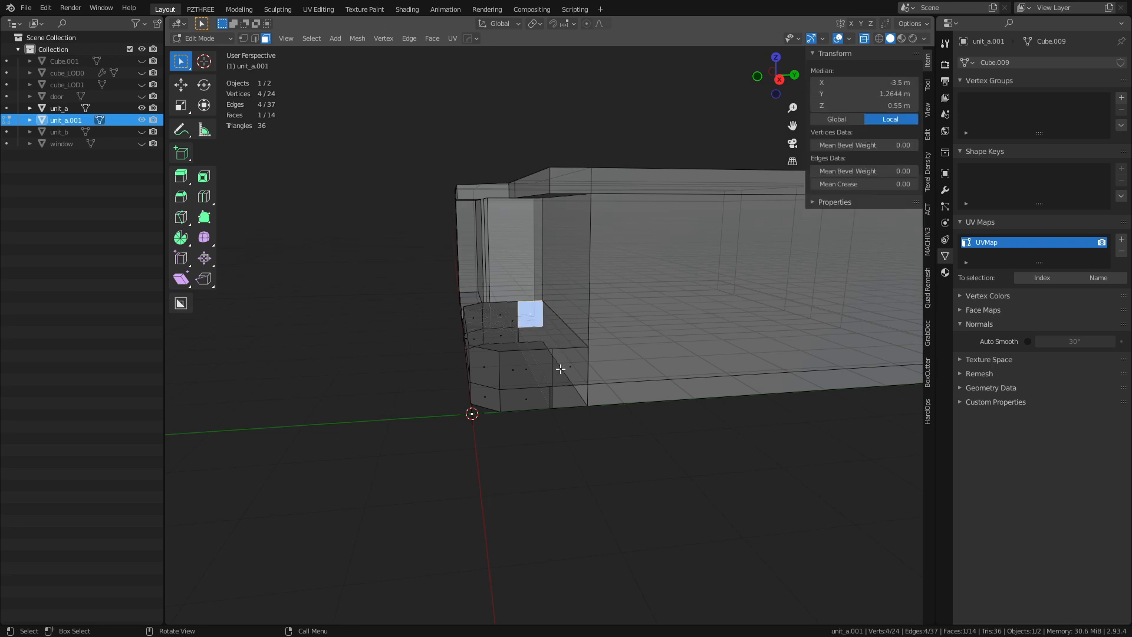
click(521, 338)
Step: Inset the block's top face about 0.29 m with Boundary off, and extrude it down about 0.49 m to form a recess
key(alt+z)
click(554, 350)
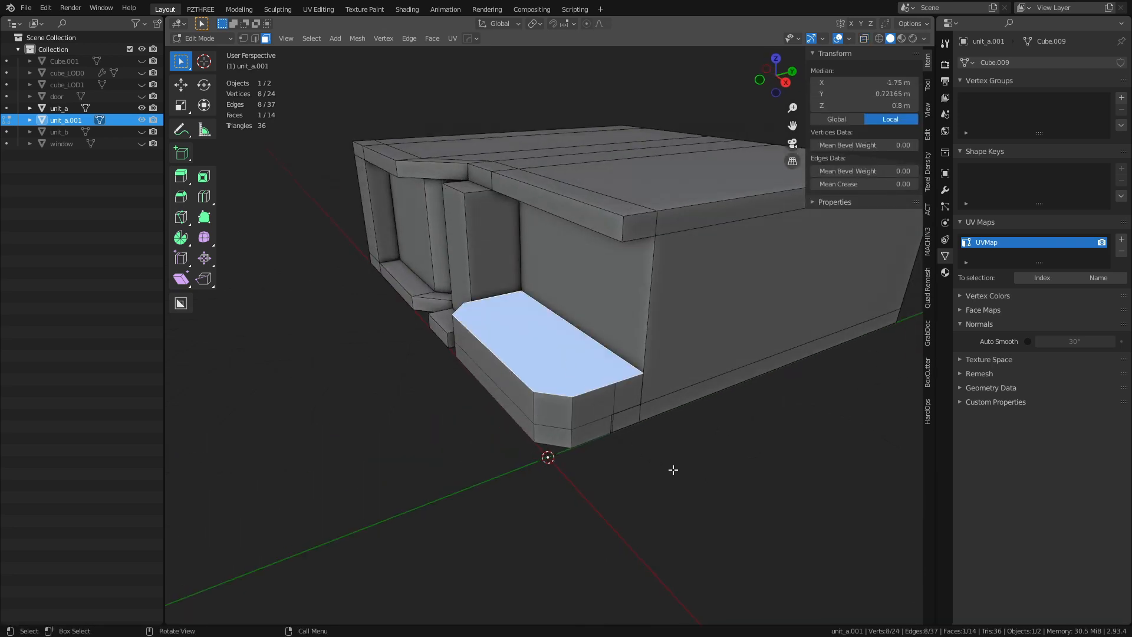
key(i)
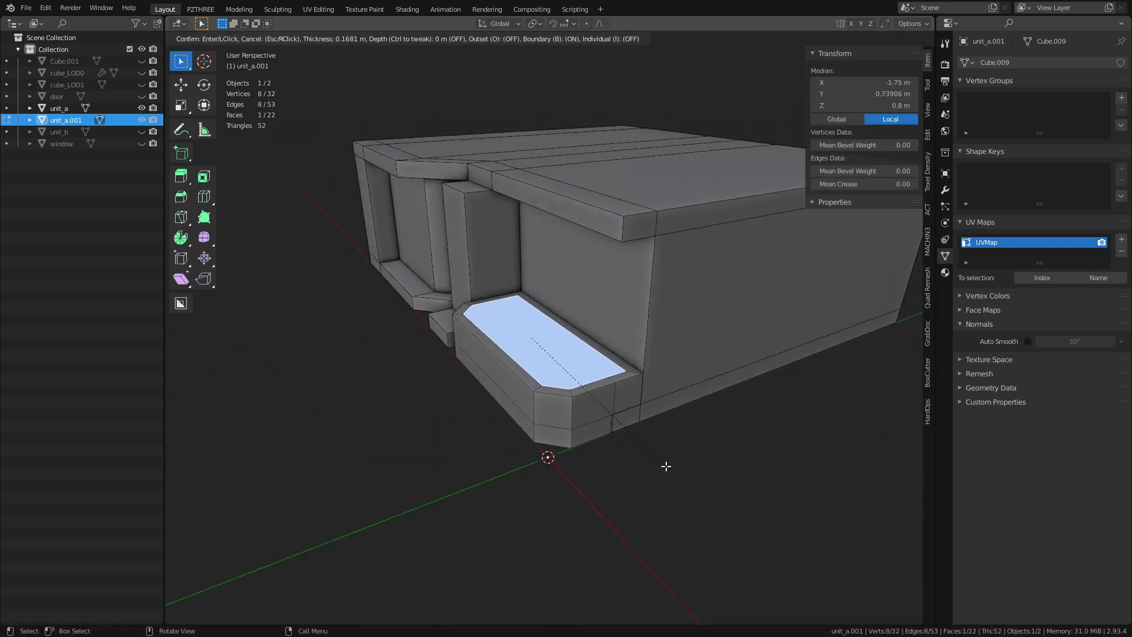
key(b)
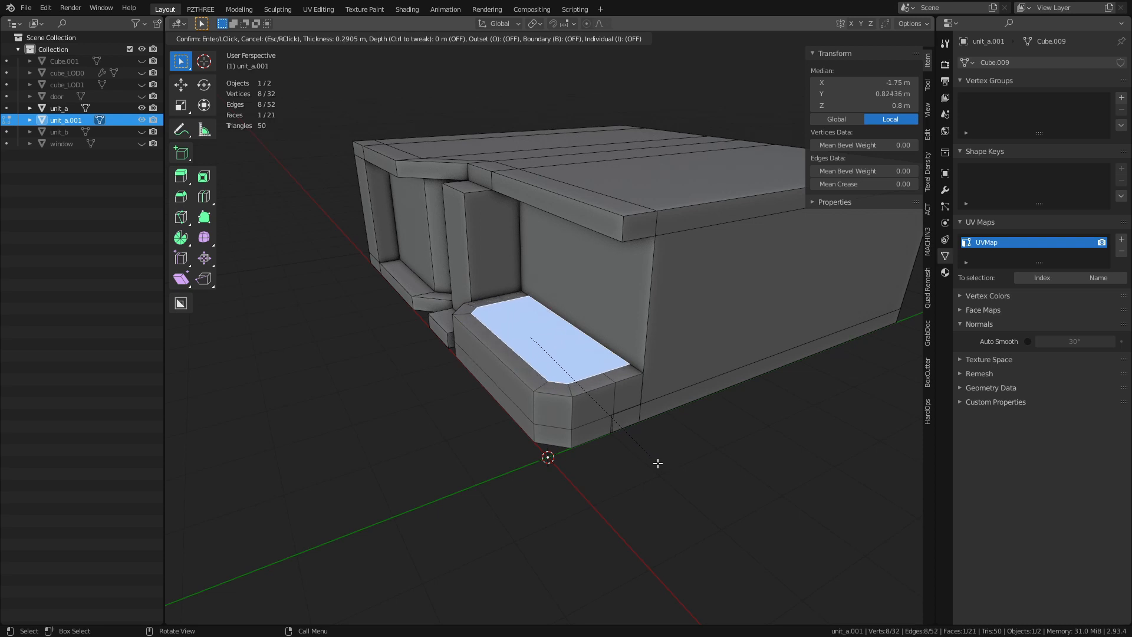
click(657, 464)
key(e)
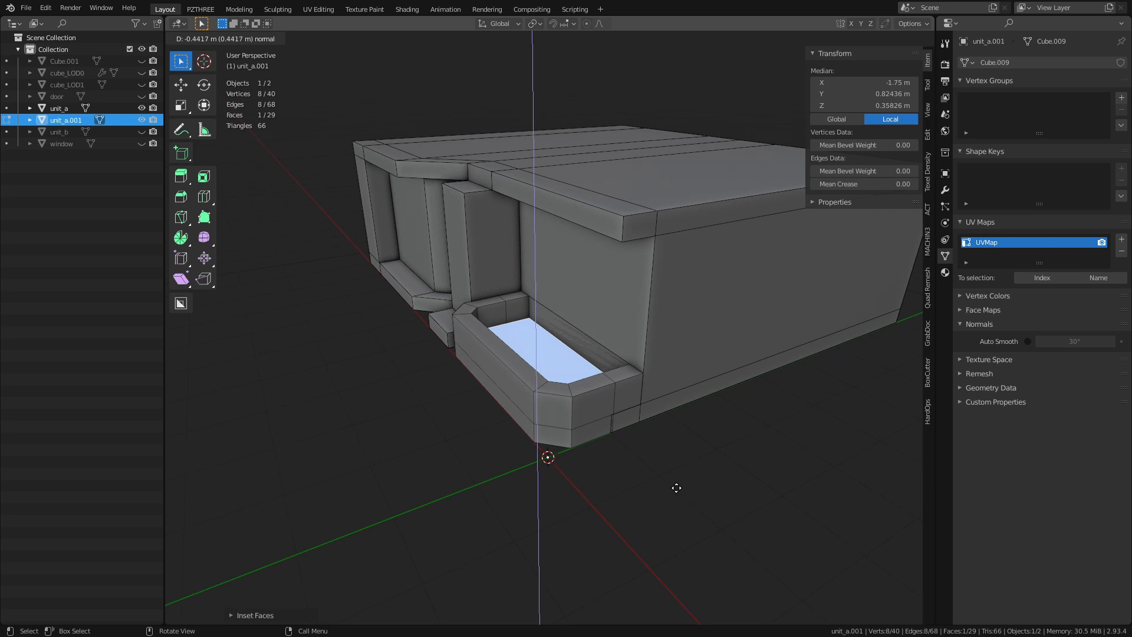
click(679, 490)
Step: Delete the recess's inner rear face along the building wall and return to Object Mode
key(ctrl+Tab)
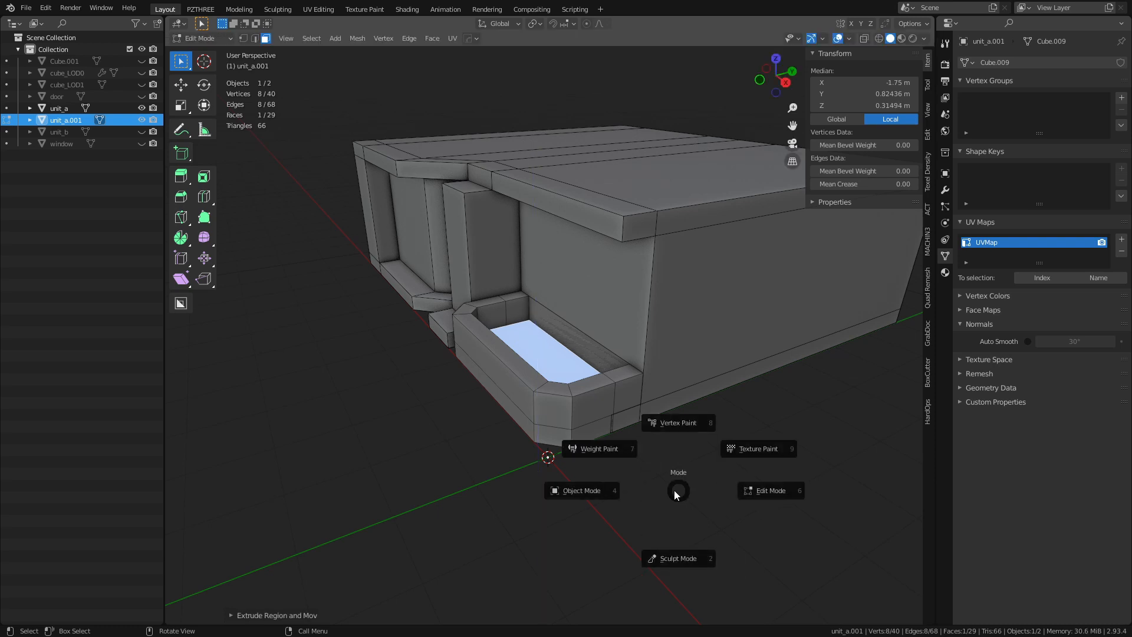
click(745, 494)
key(x)
click(585, 345)
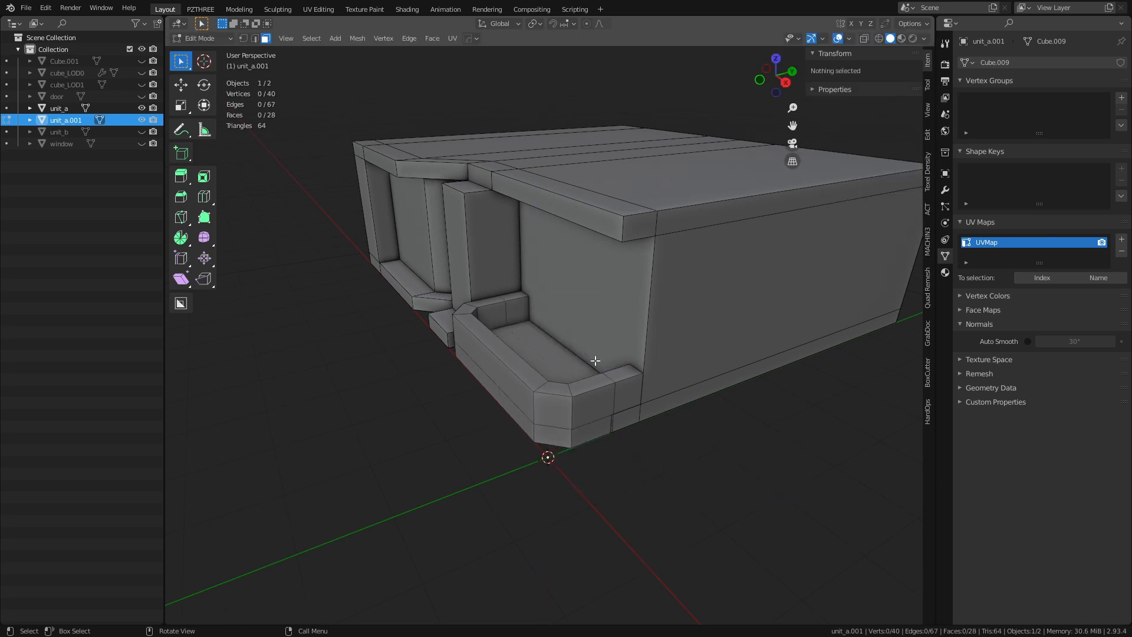
key(alt+z)
middle_drag(685, 453, 627, 435)
key(alt+z)
key(Tab)
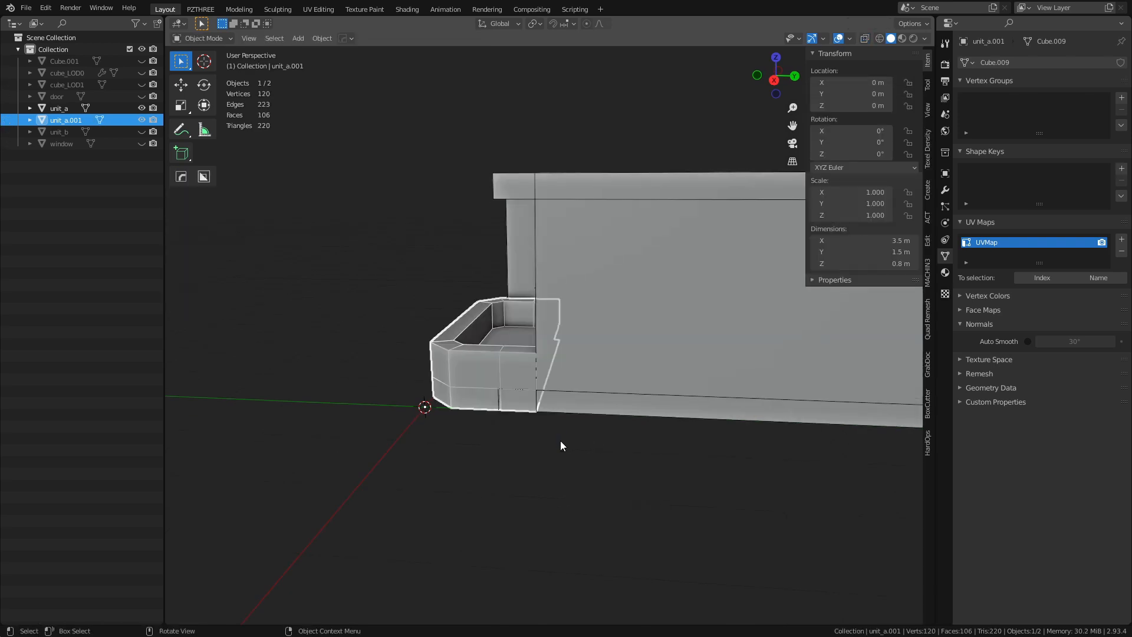
Step: Rename the unit_a.001 object as balcony
click(468, 439)
middle_drag(468, 439, 574, 397)
click(575, 395)
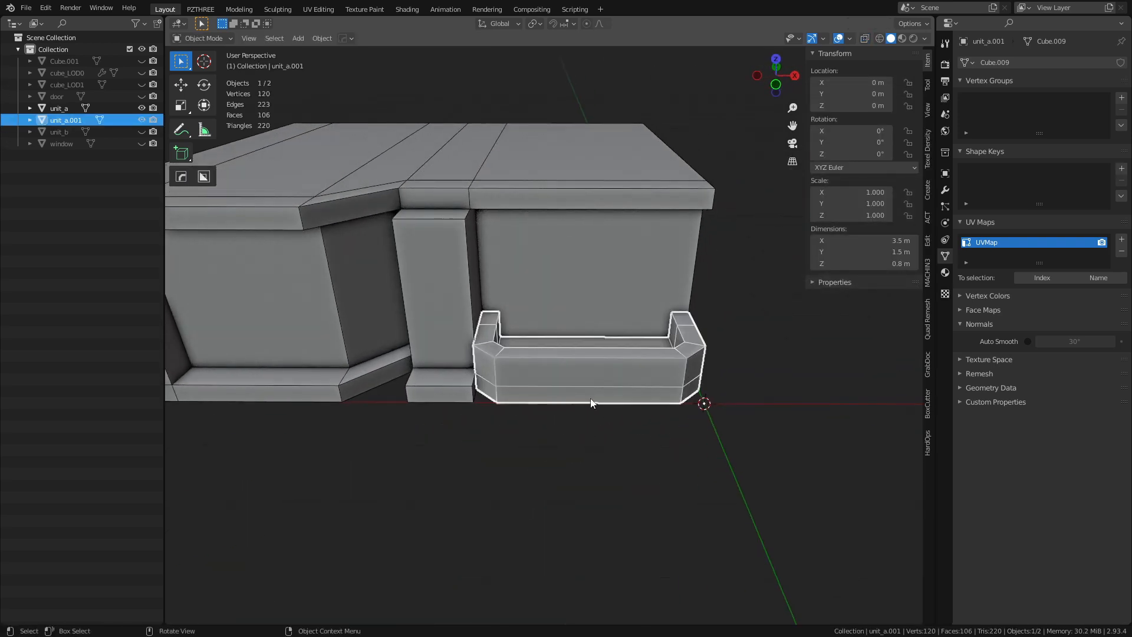
double_click(66, 120)
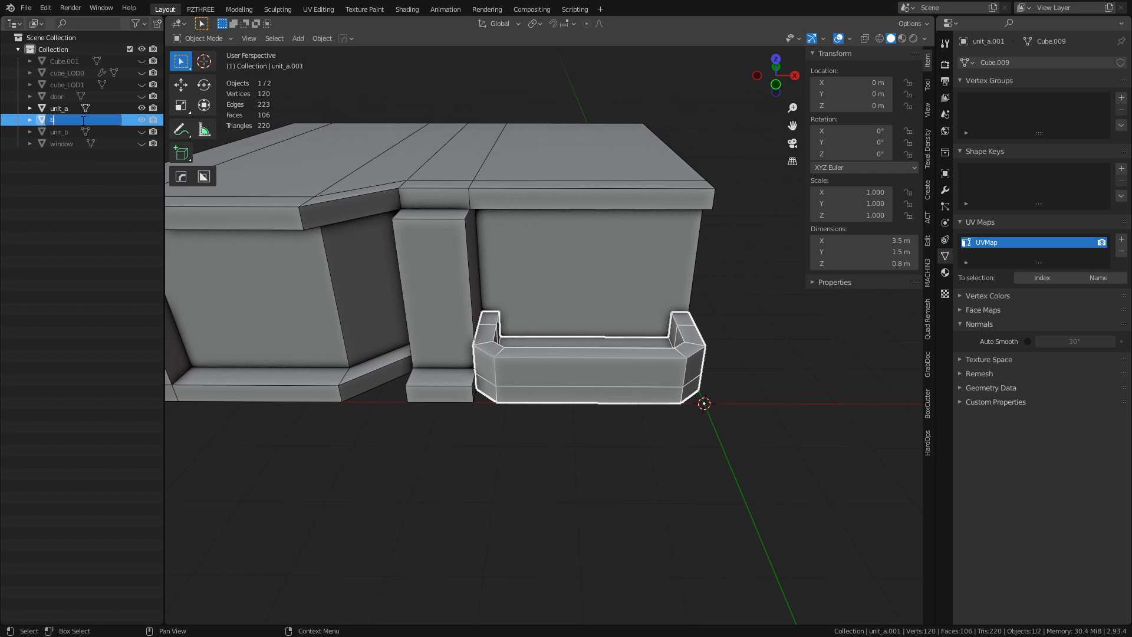
key(Return)
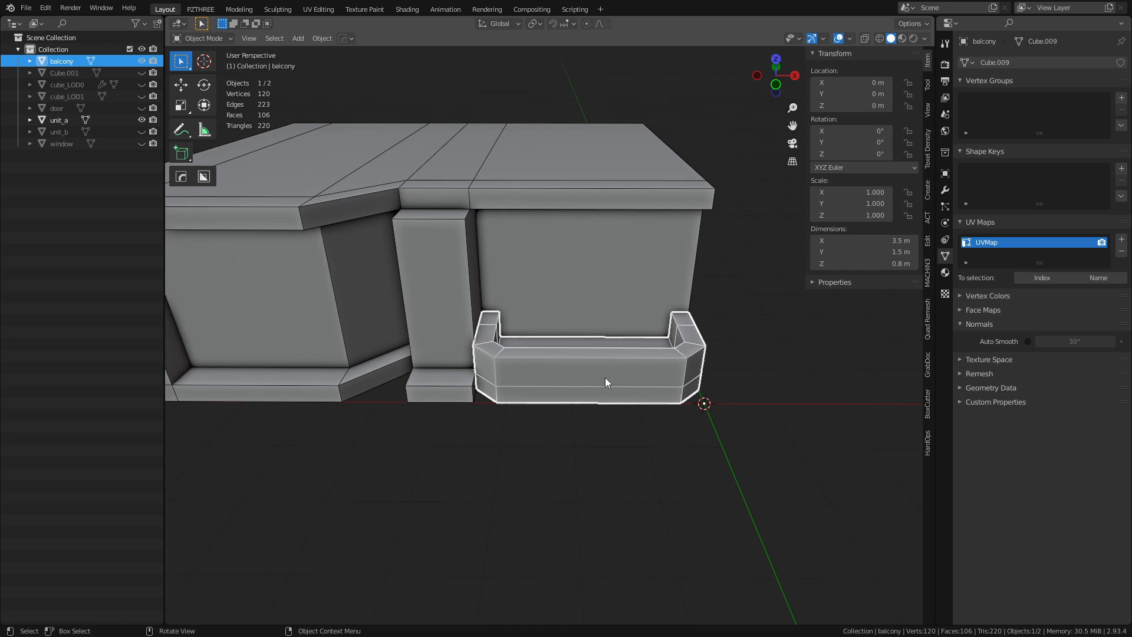
Step: Set the balcony's origin to the middle of its bottom rear edge, and reset its location to 0 m on all axes
scroll(607, 384, down, 2)
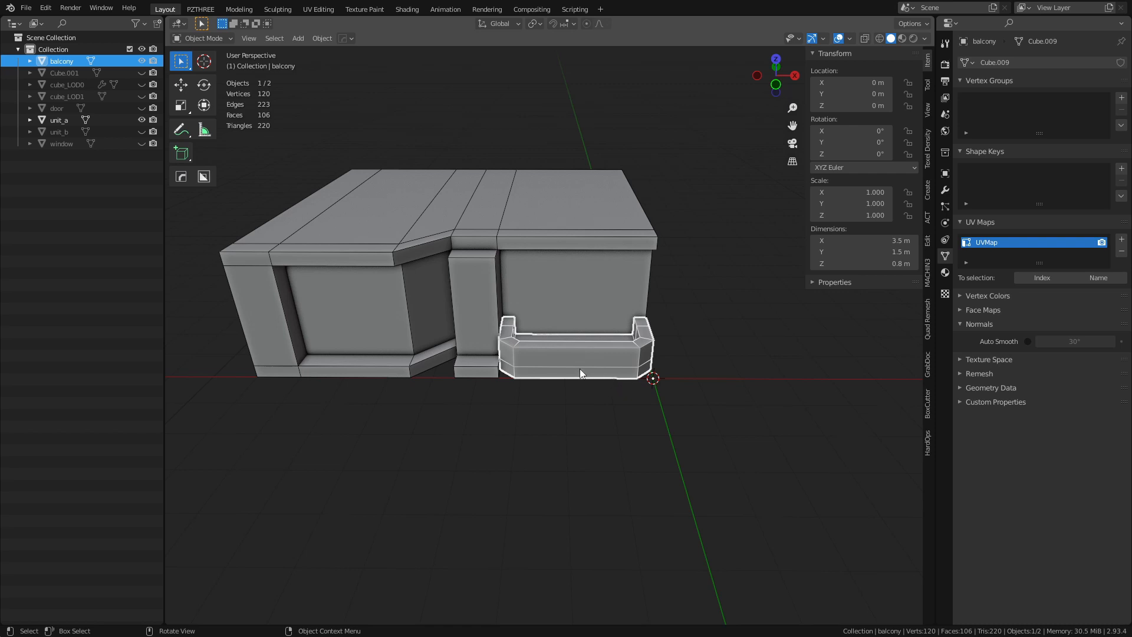
key(ctrl+Tab)
click(652, 377)
middle_drag(652, 376, 576, 336)
click(578, 339)
key(2)
click(579, 339)
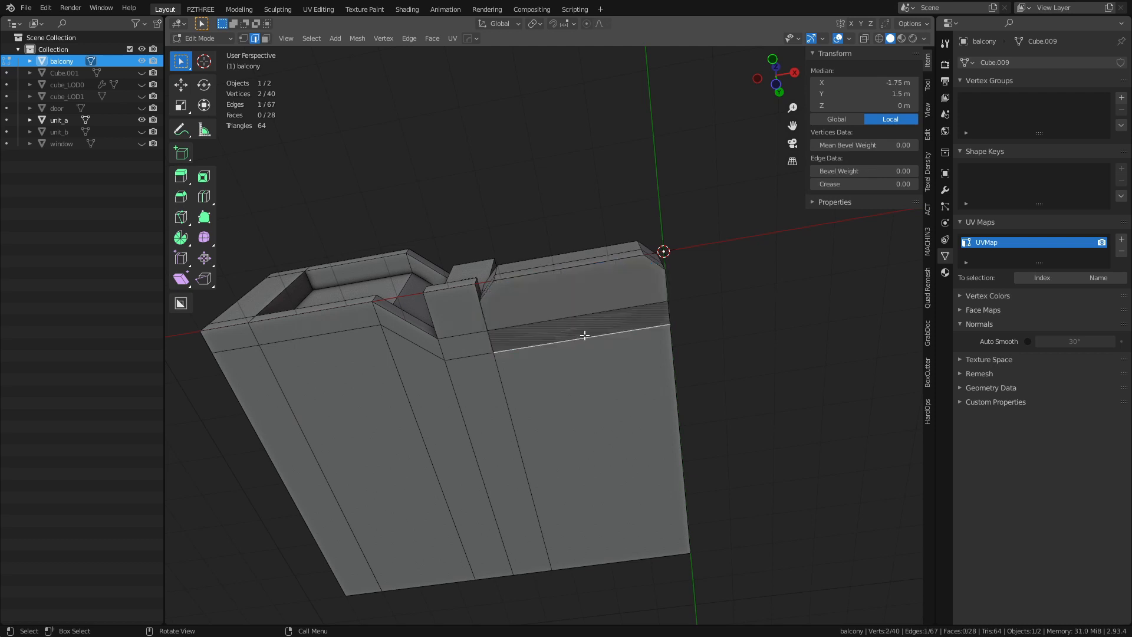
key(shift+s)
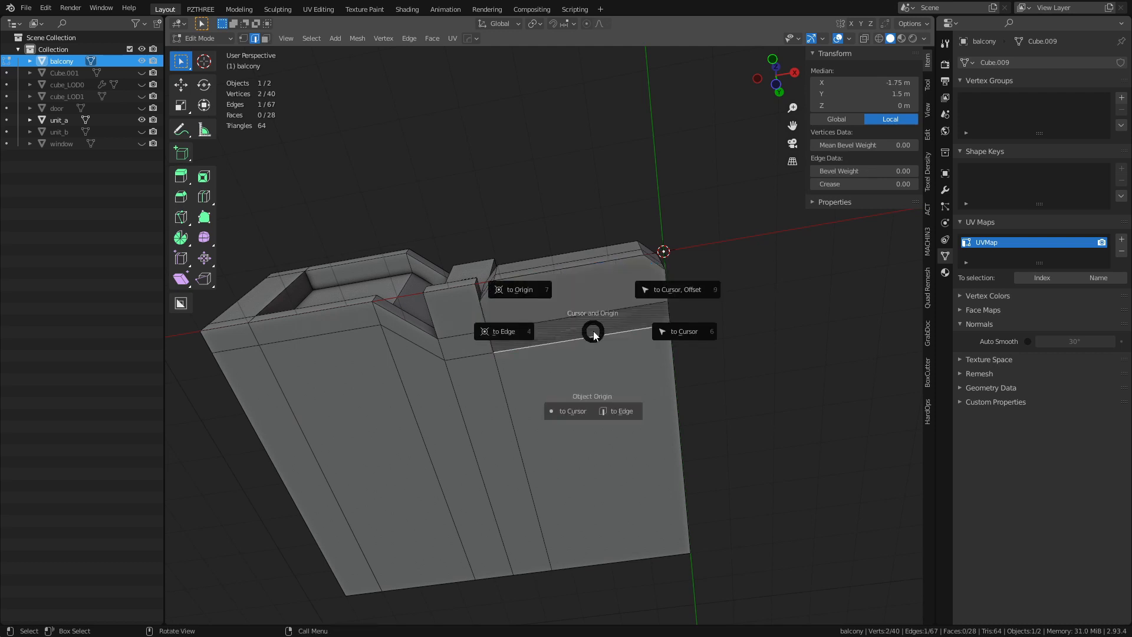
click(625, 411)
key(ctrl+Tab)
click(567, 372)
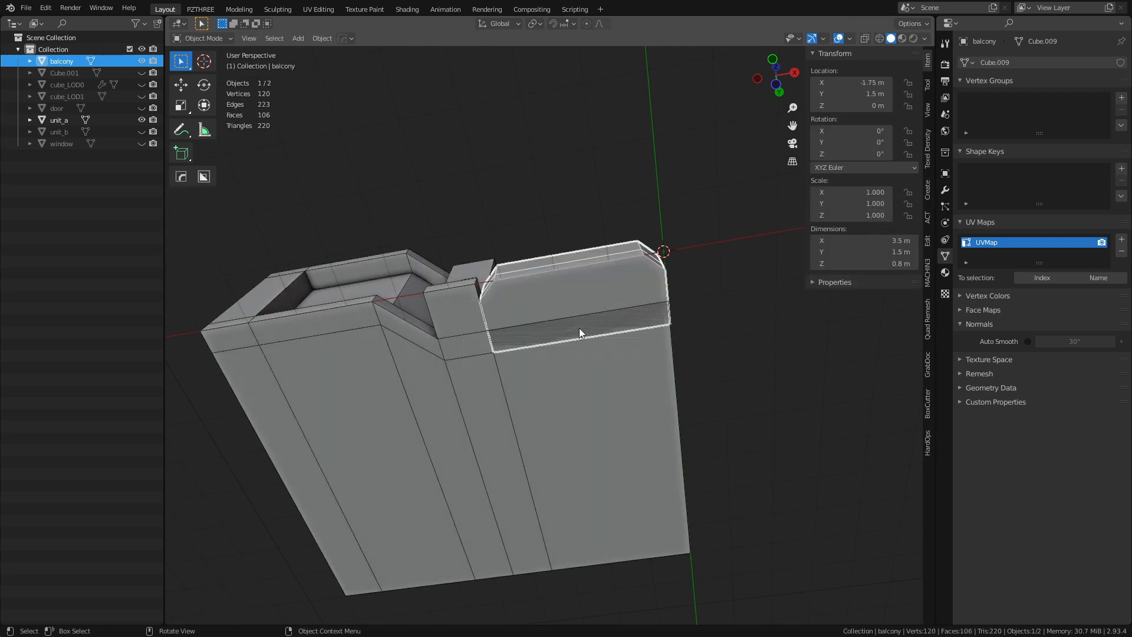
key(BackSpace)
middle_drag(571, 265, 628, 388)
key(q)
mouse_move(628, 390)
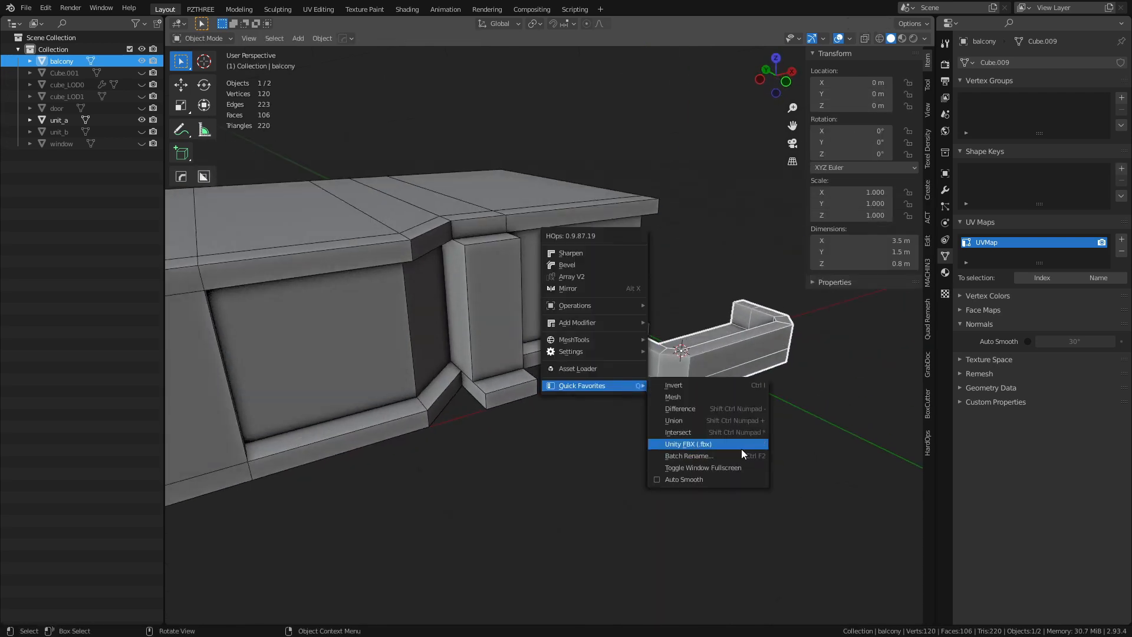
middle_drag(628, 433, 487, 340)
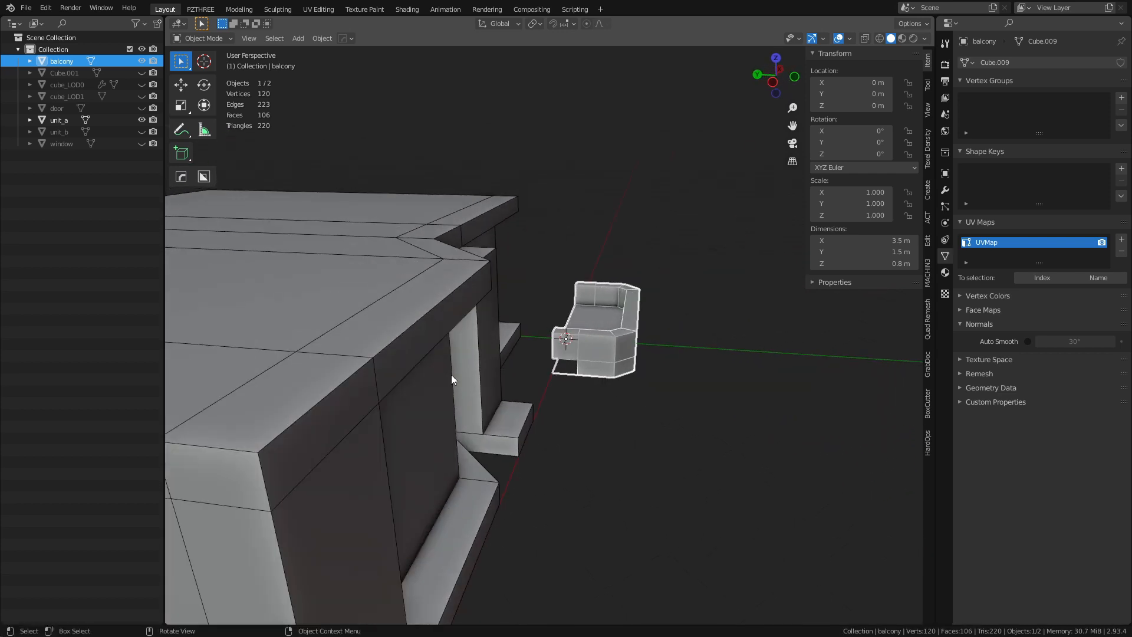
middle_drag(575, 356, 366, 316)
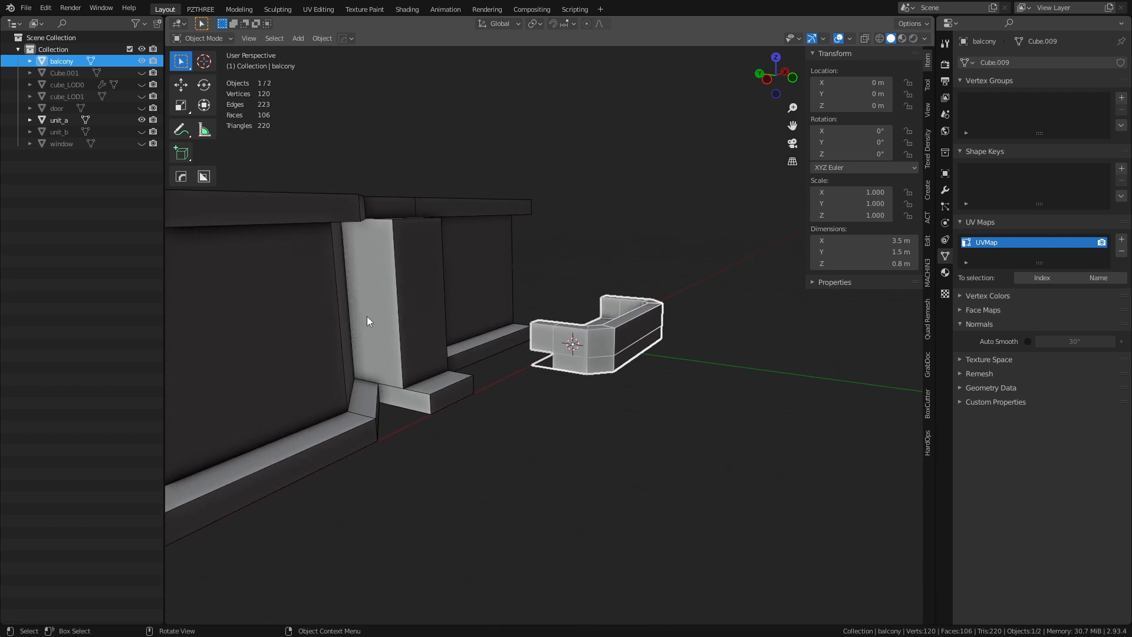
scroll(593, 382, up, 2)
key(ctrl+Tab)
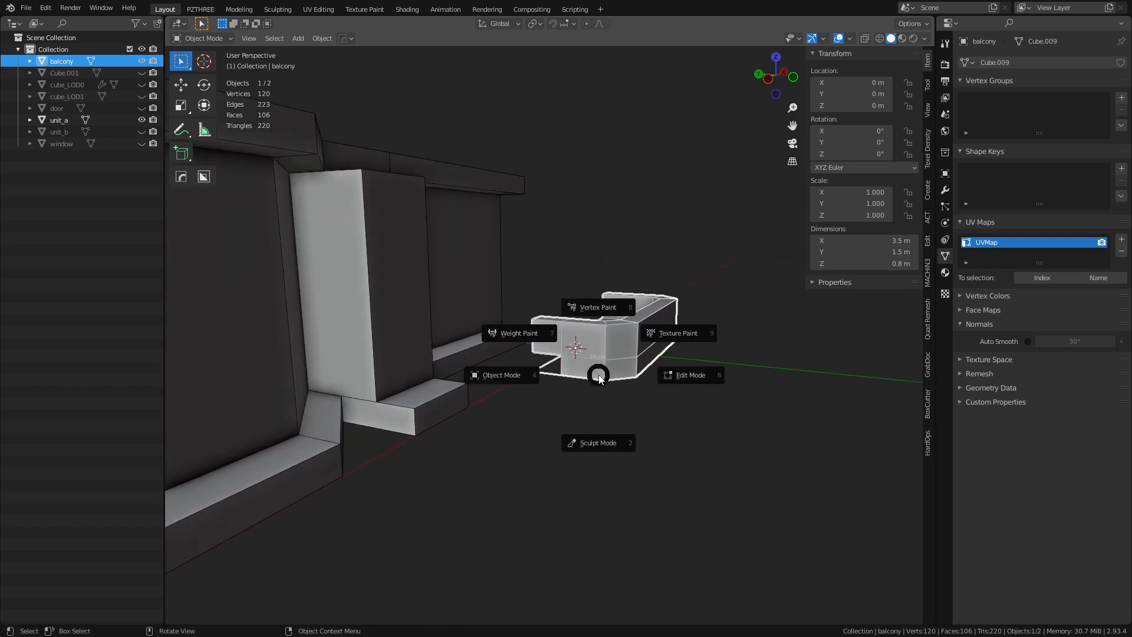
key(Escape)
key(ctrl+Tab)
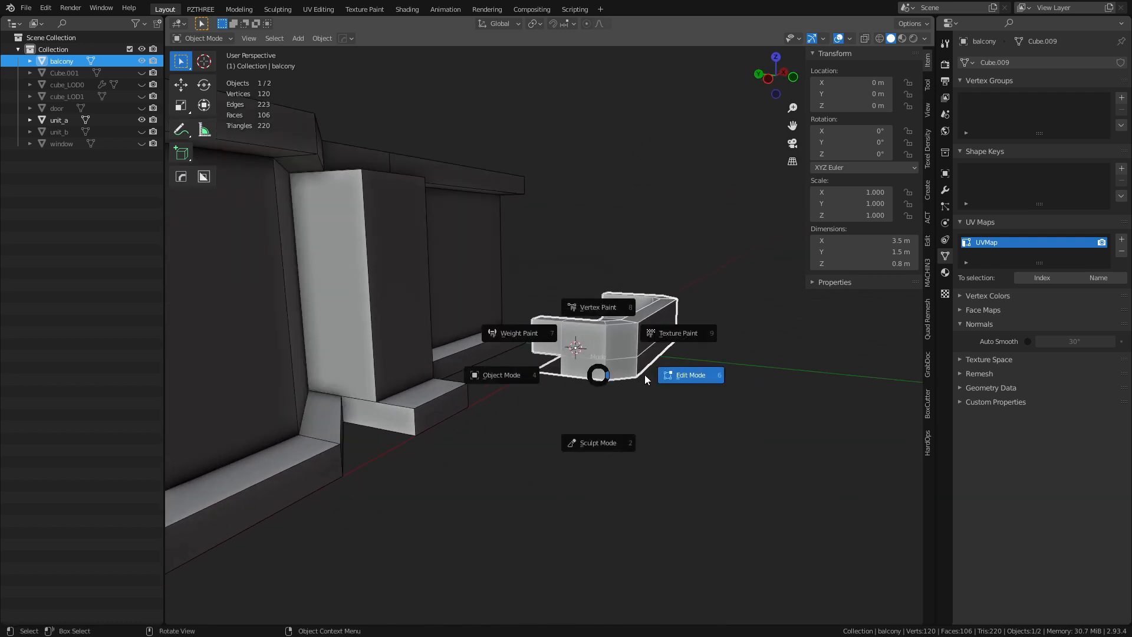
key(Escape)
key(q)
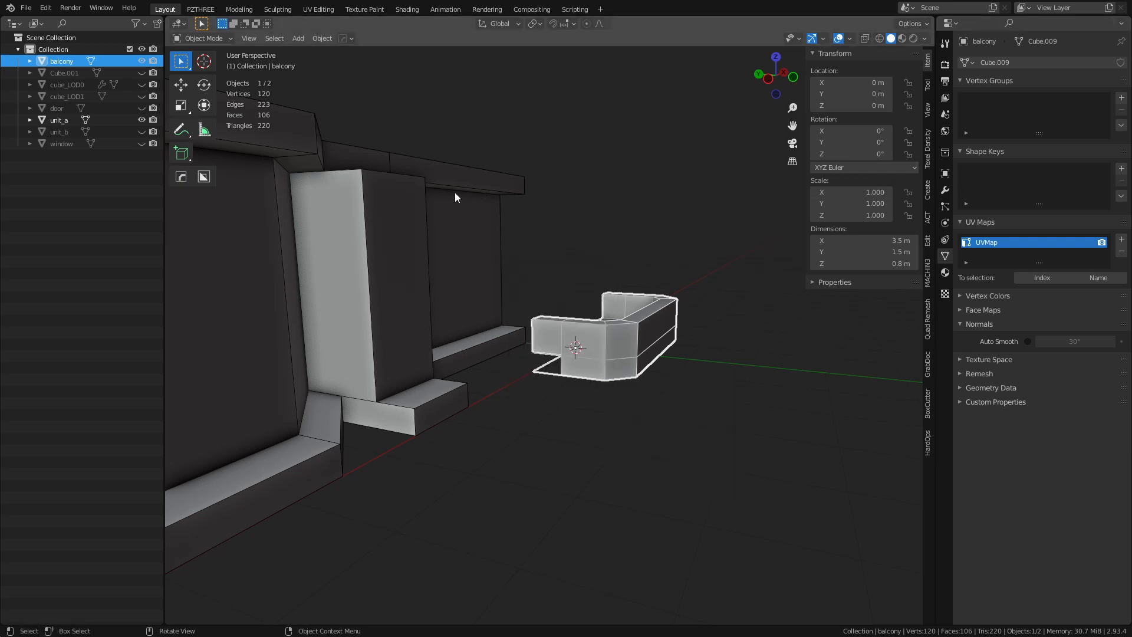
Step: Rename the balcony object's mesh data as balcony
click(1040, 61)
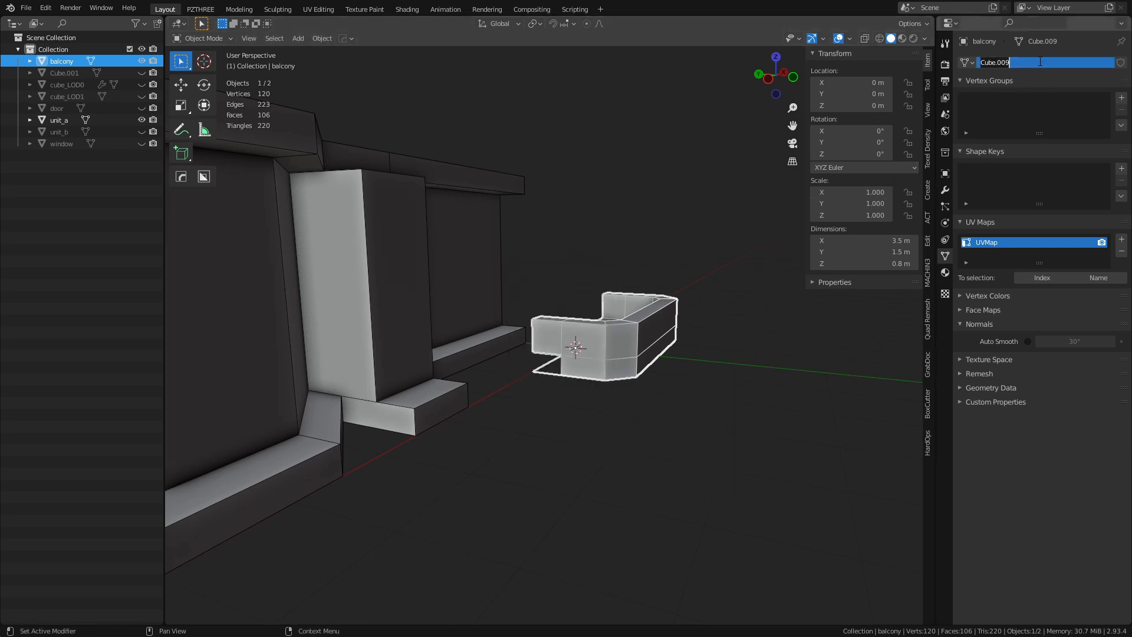
key(Return)
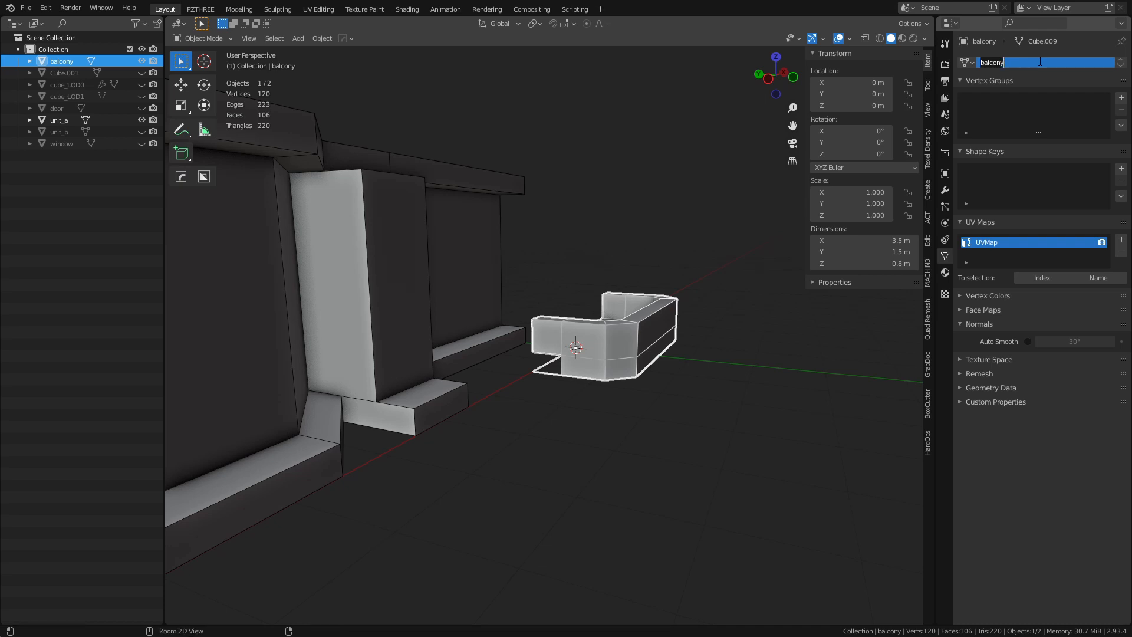
key(alt+a)
key(q)
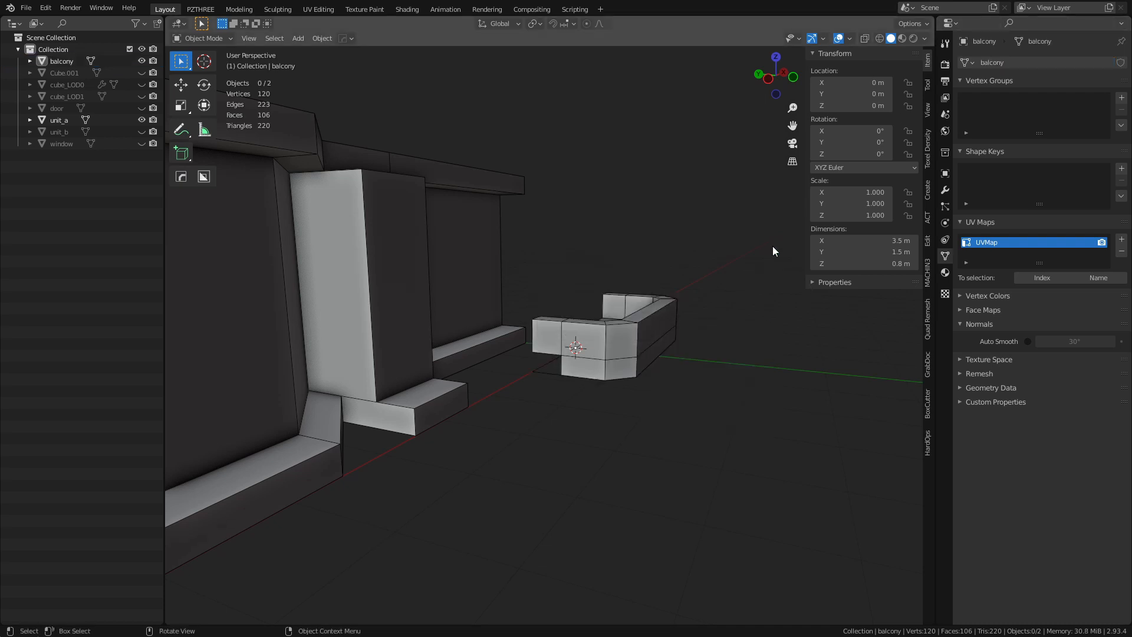
Step: Export the balcony object as a Unity FBX named balcony into the project's Static Mesh folder
click(673, 334)
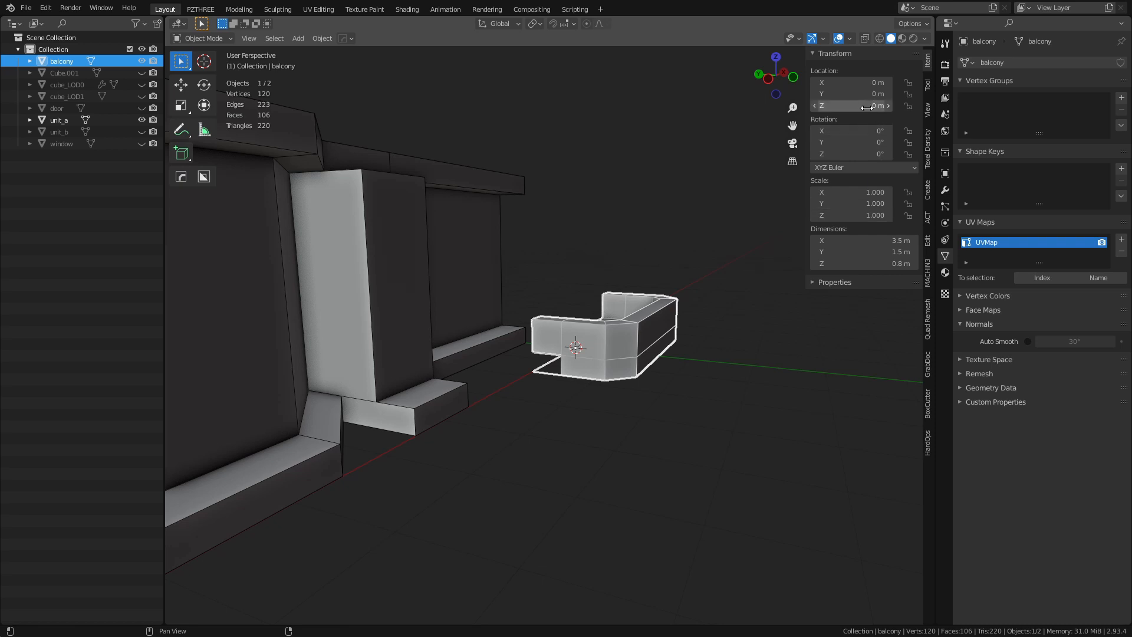
key(q)
mouse_move(623, 313)
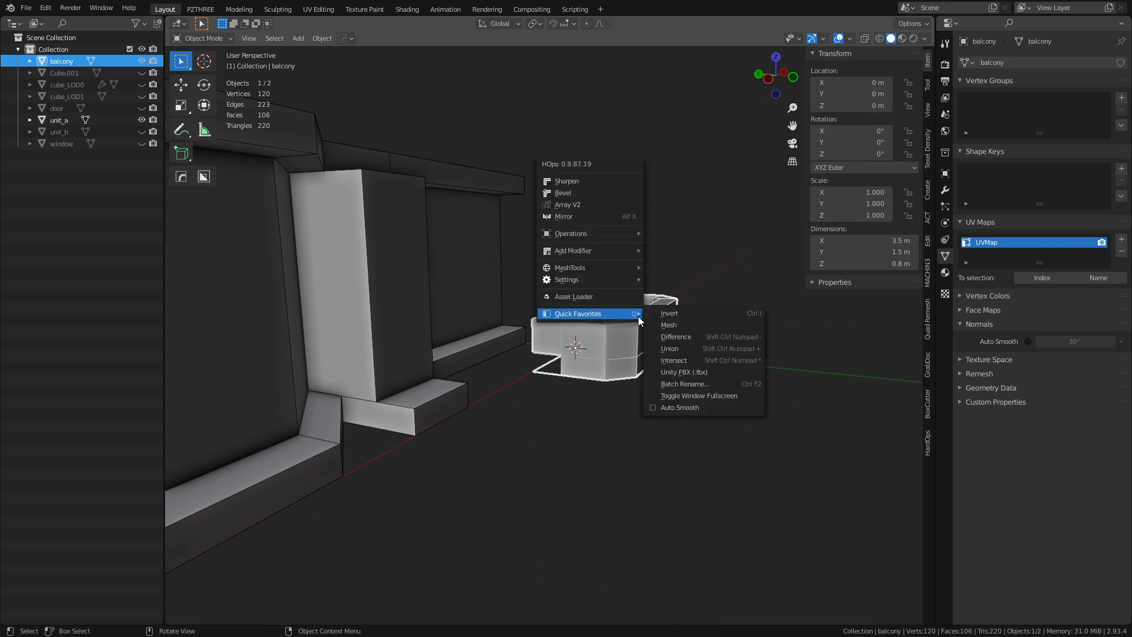
click(726, 371)
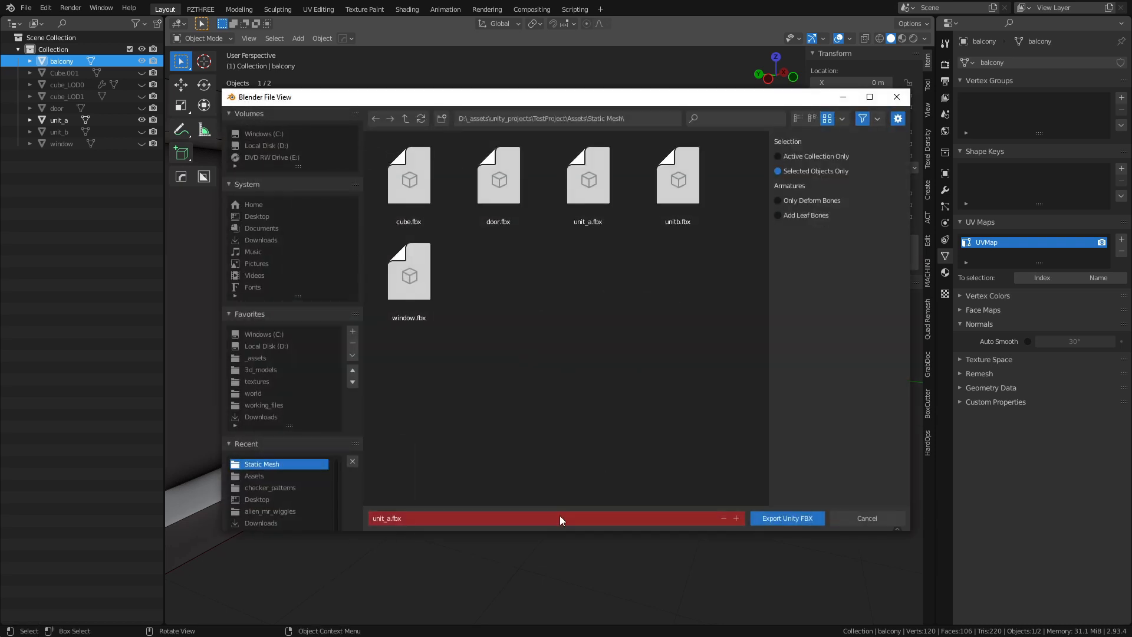
click(560, 516)
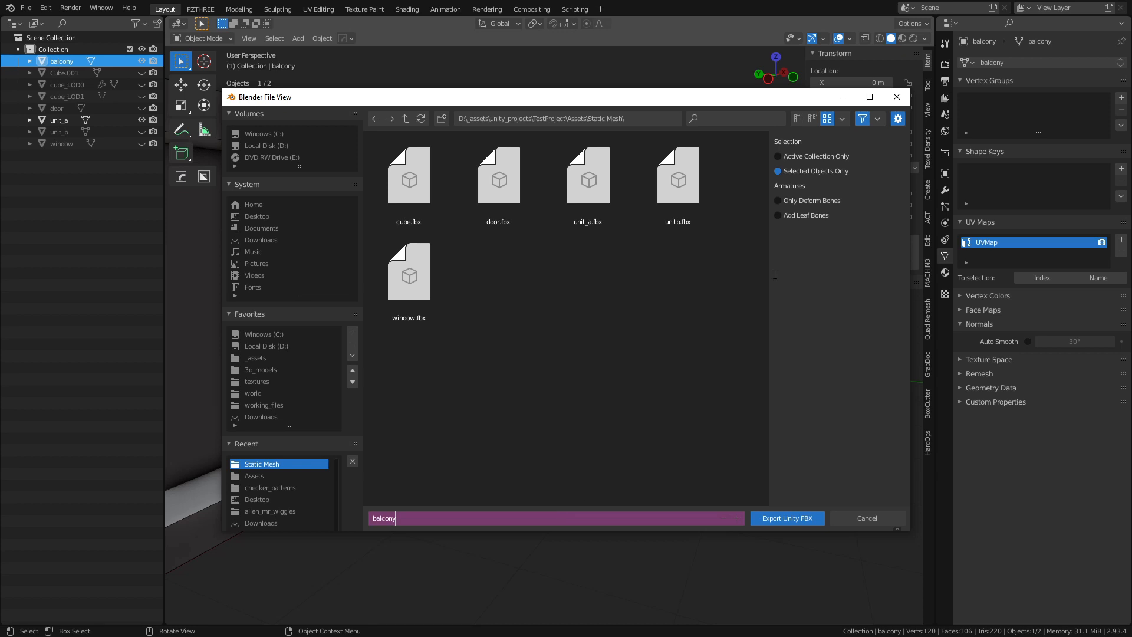
click(808, 518)
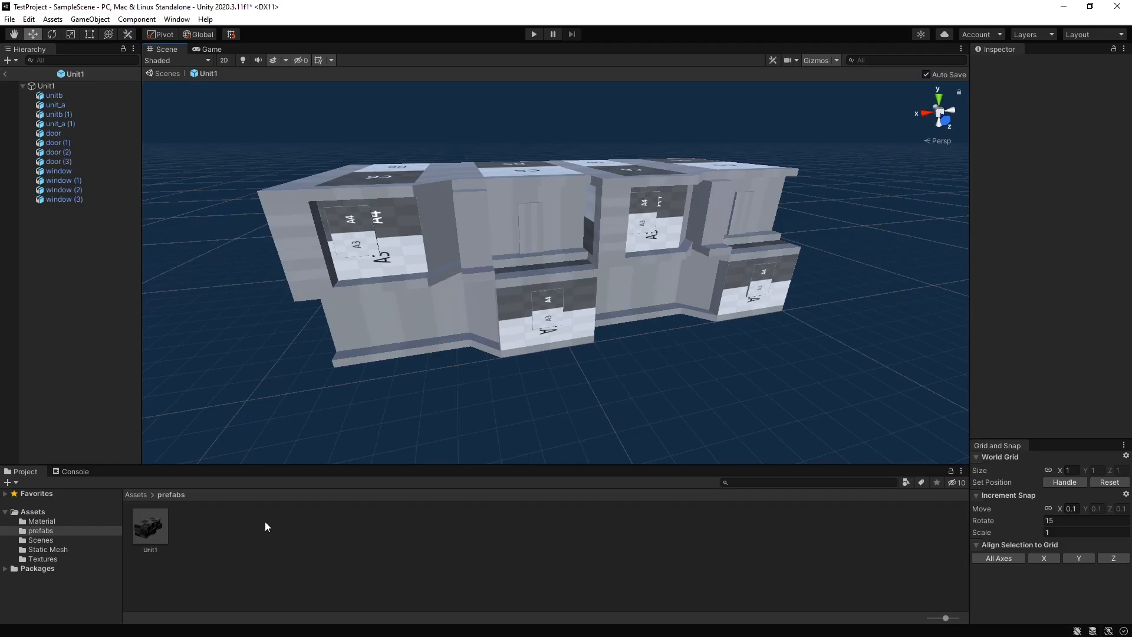
Step: In Unity, set the imported balcony model's material creation mode to Standard (Legacy) and remap its No Name material to checker_material
click(81, 548)
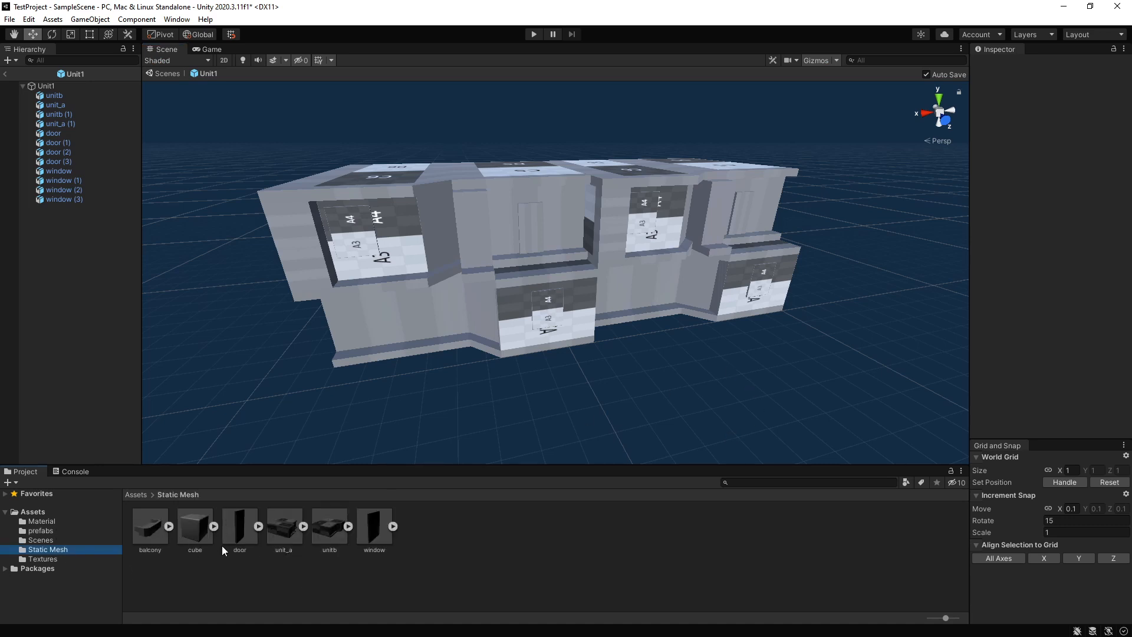
click(156, 526)
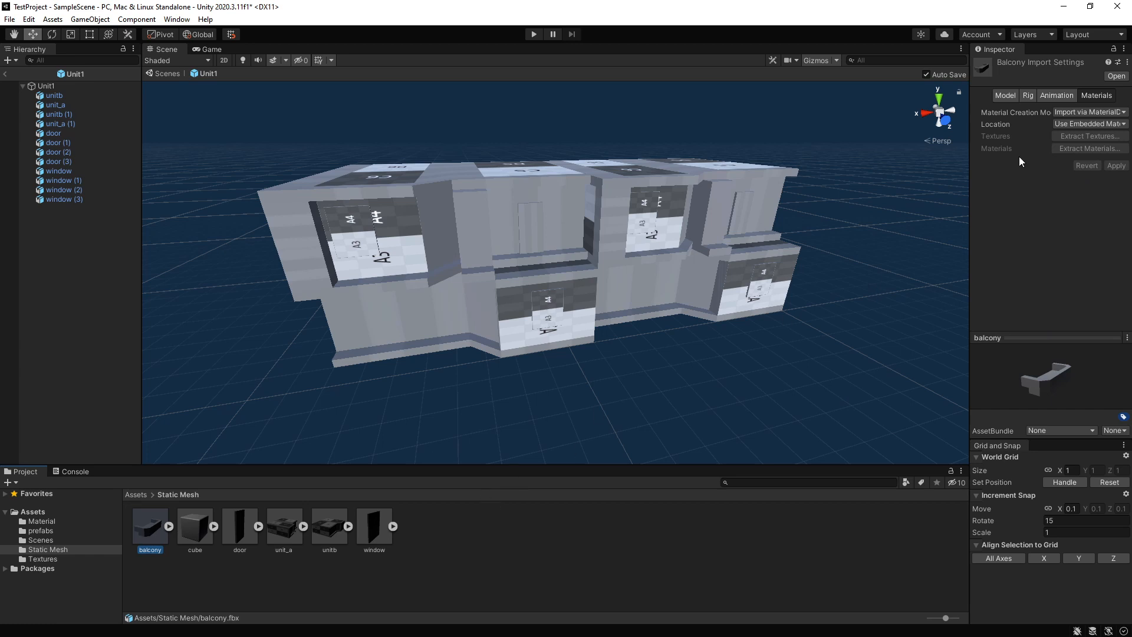
click(1122, 112)
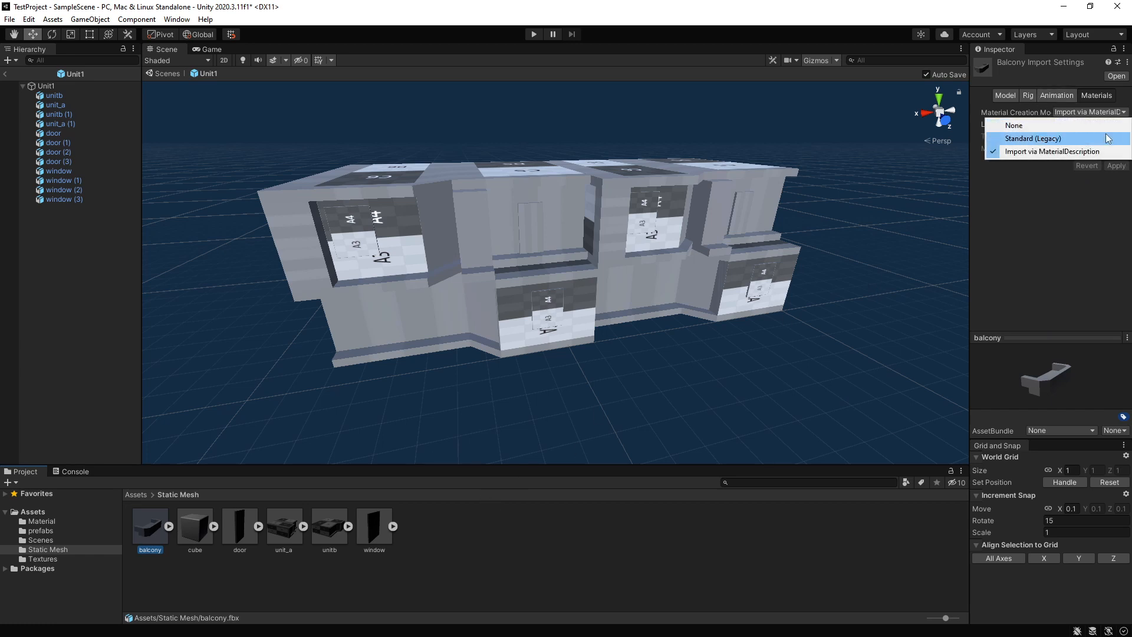
click(1109, 136)
click(1108, 179)
click(1124, 220)
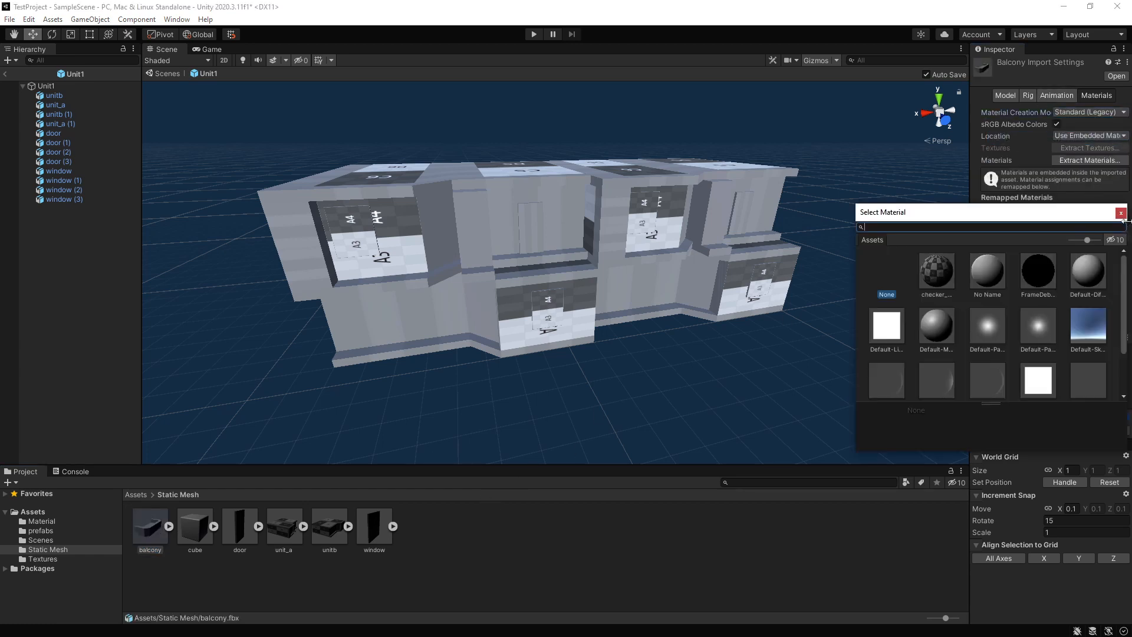
double_click(949, 290)
click(1116, 235)
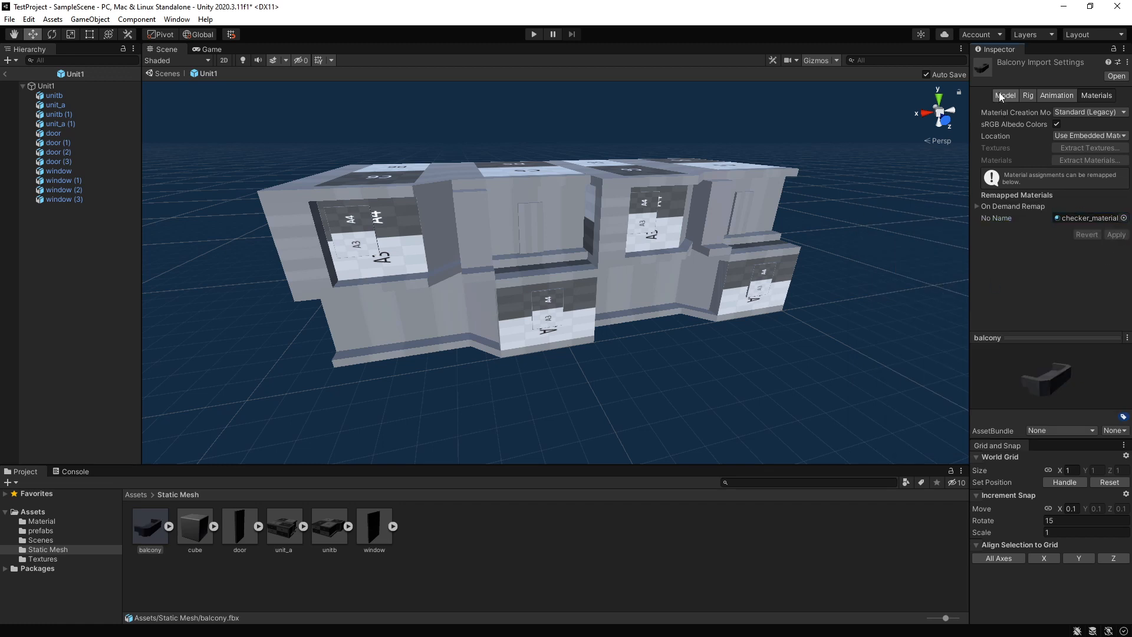
click(1007, 96)
scroll(1100, 264, down, 4)
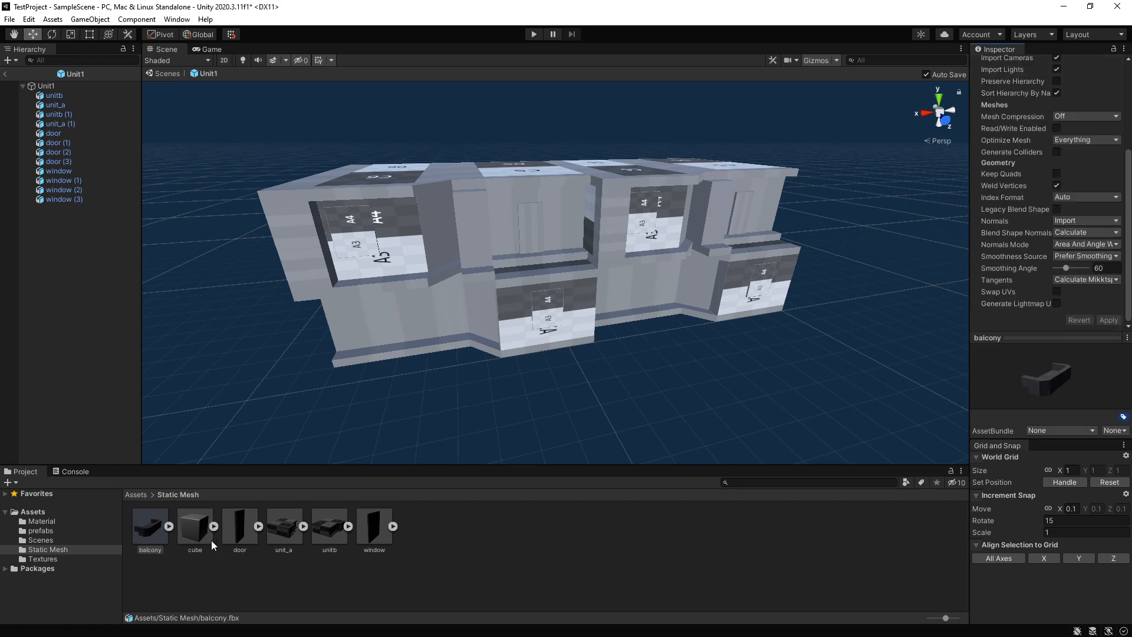
Step: Add the balcony model to the Unit1 prefab and align it to the grid on all axes
drag(167, 522, 706, 359)
click(999, 557)
key(f)
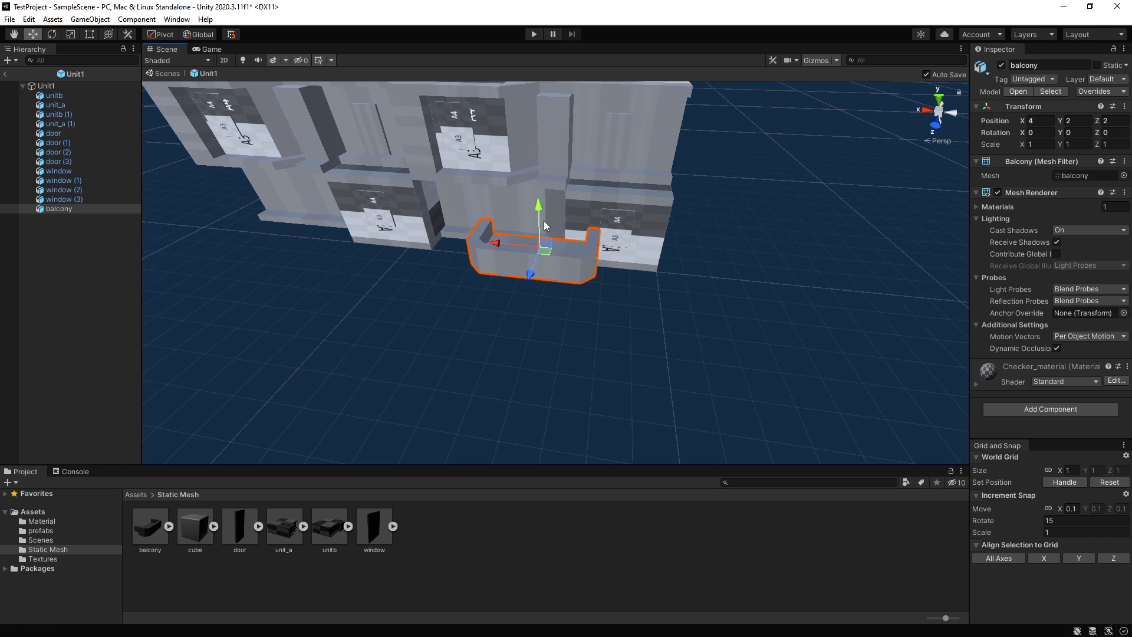
Step: Enable grid snapping and move the balcony in front of the upper-floor door at X 1.7, Y 3, Z -1.5
click(232, 35)
drag(542, 230, 595, 295)
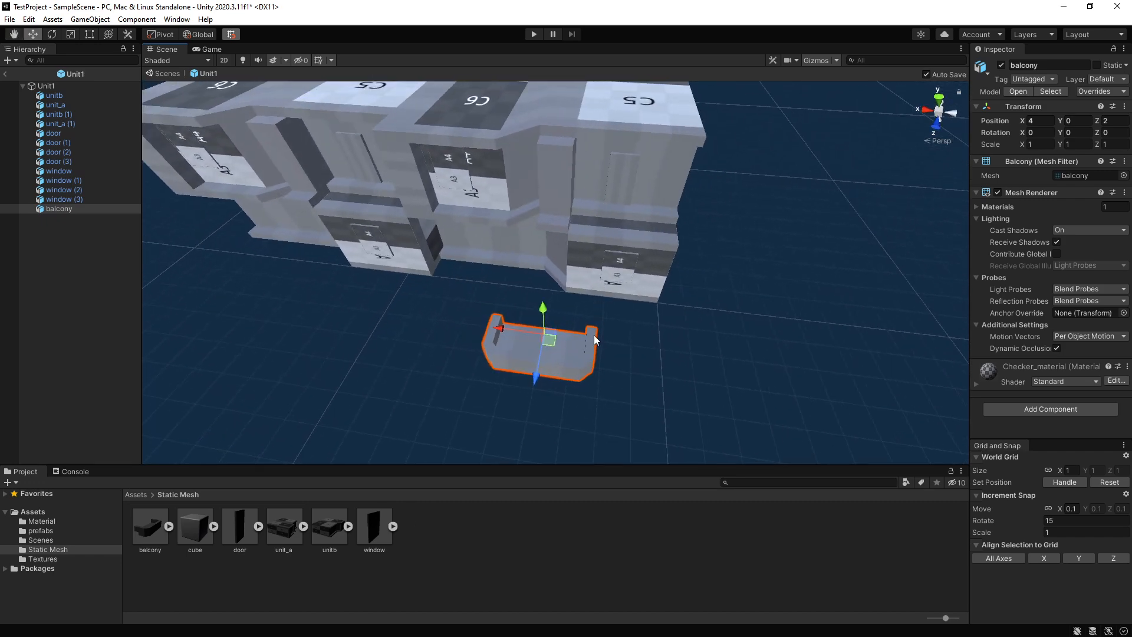
drag(551, 345, 507, 257)
alt+drag(554, 303, 479, 278)
key(f)
key(w)
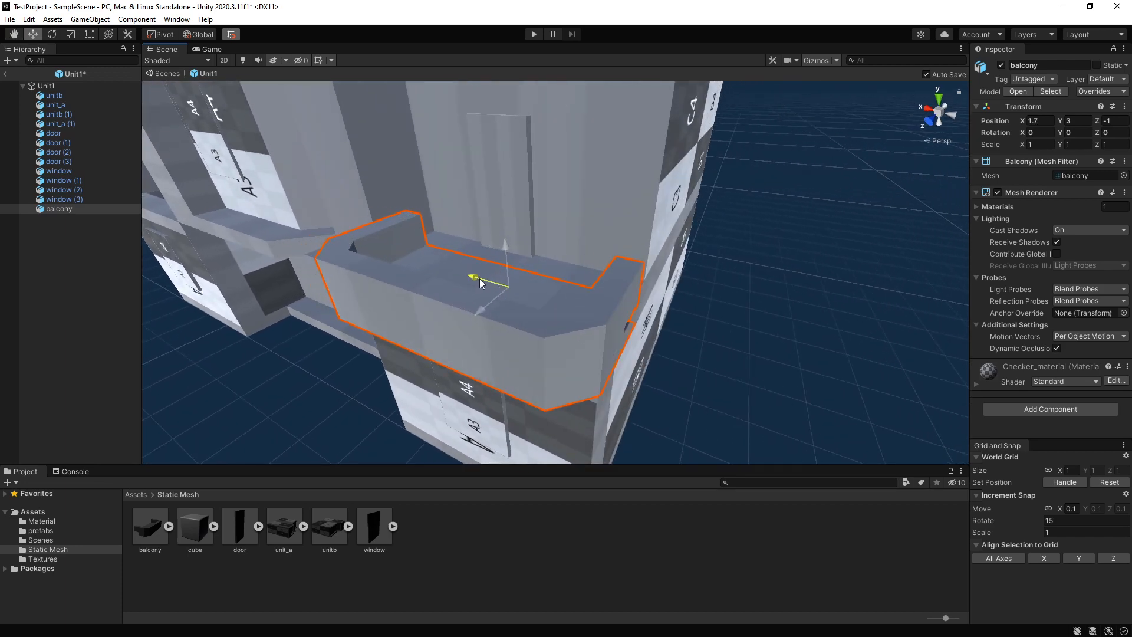
mouse_move(564, 299)
alt+mouse_down()
mouse_move(606, 399)
mouse_move(607, 475)
mouse_move(383, 377)
mouse_move(515, 281)
mouse_move(568, 288)
mouse_move(535, 290)
mouse_move(557, 286)
alt+mouse_up()
scroll(449, 299, down, 5)
alt+drag(449, 303, 463, 283)
Step: Duplicate the balcony and place the copy at the other upper-floor door, at X 10.7, Y 3, Z -1.5
key(ctrl+d)
drag(406, 250, 418, 246)
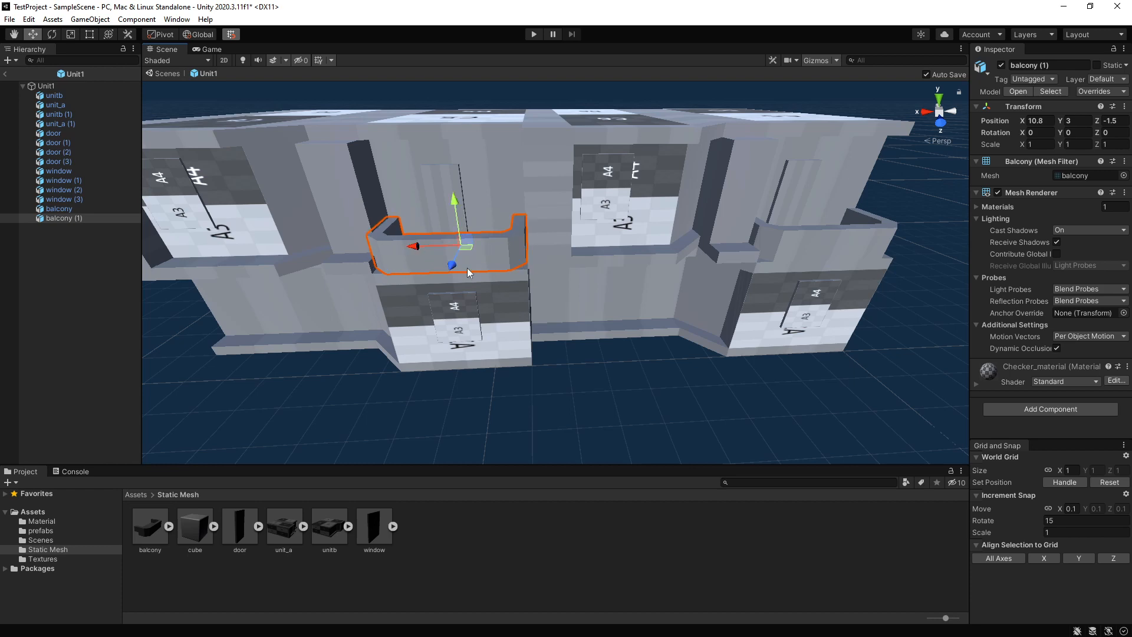
key(f)
alt+drag(519, 288, 548, 269)
click(334, 399)
alt+drag(334, 399, 610, 346)
key(w)
right_drag(610, 346, 450, 348)
click(520, 321)
mouse_move(566, 314)
mouse_down()
mouse_move(599, 314)
mouse_move(583, 317)
mouse_up()
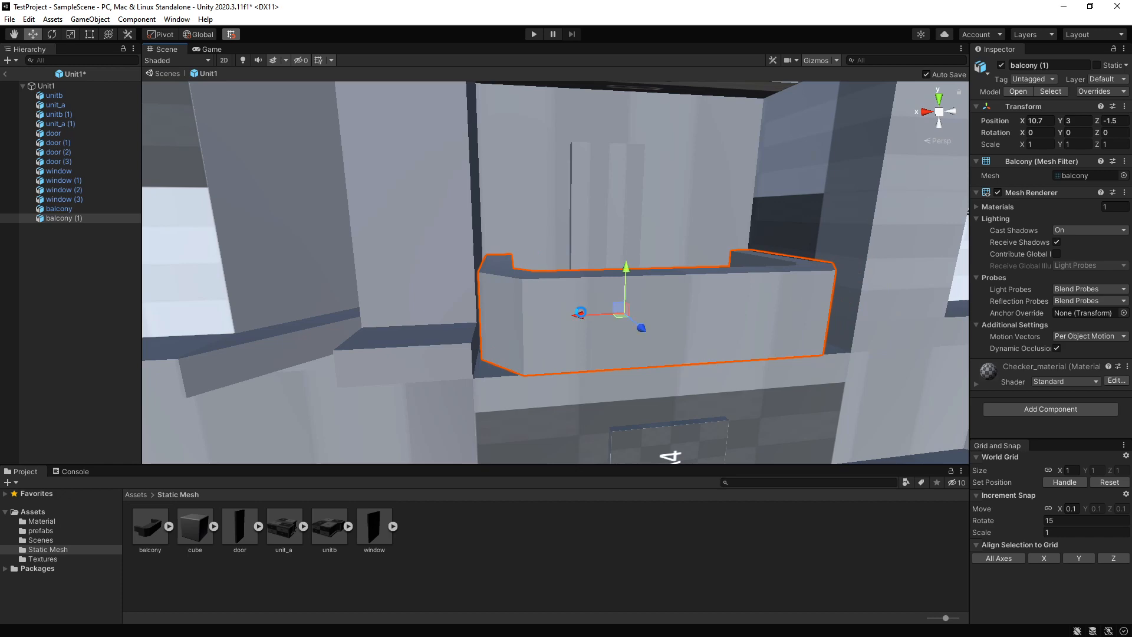
Step: Set the move snap increment to 0.05 and shift the first balcony to X 1.75 to line up with the wall
right_drag(583, 317, 455, 293)
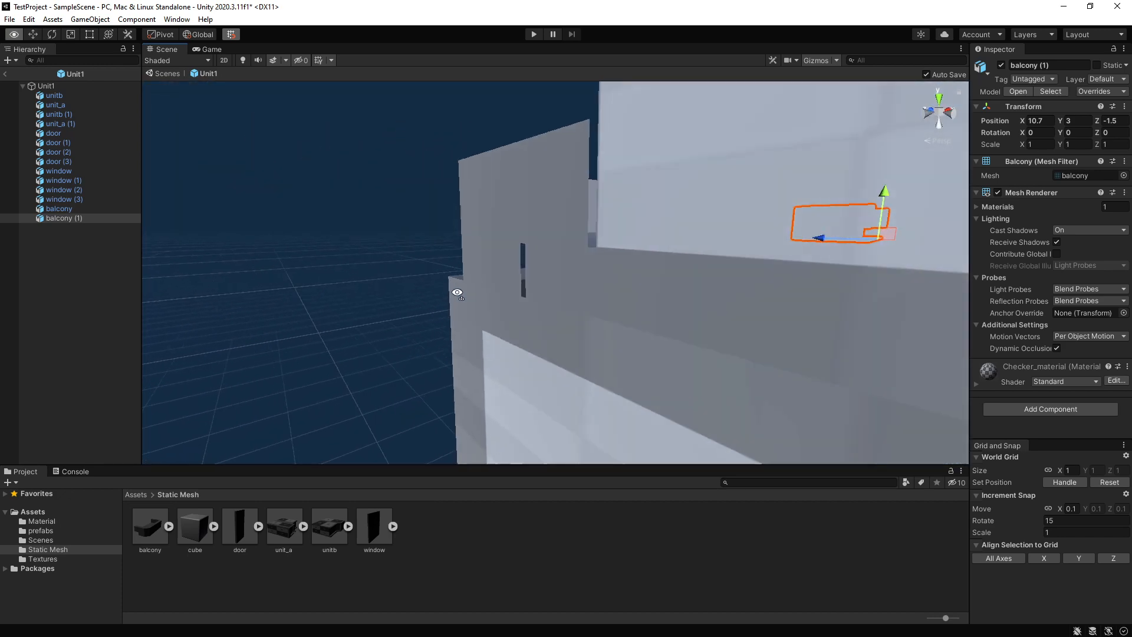
click(456, 268)
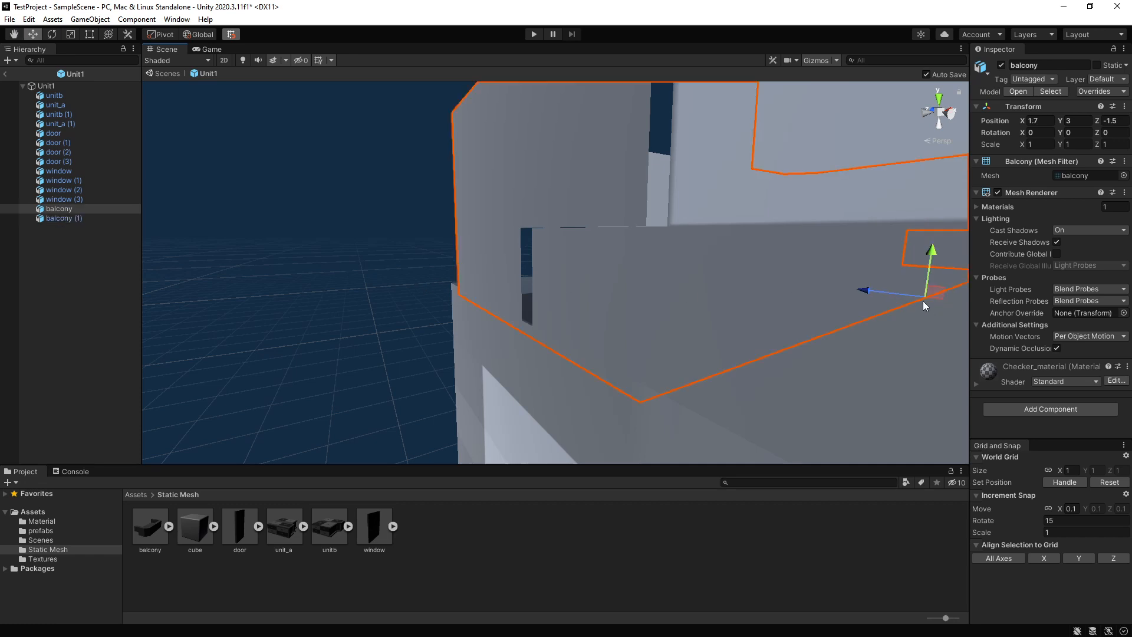
right_drag(923, 306, 843, 315)
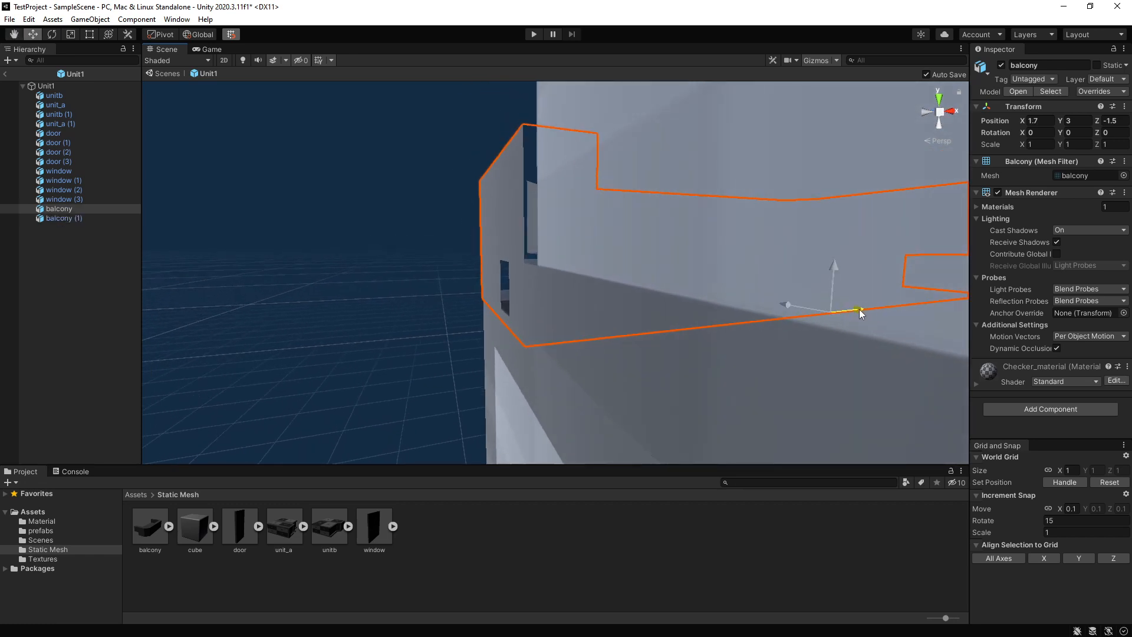
drag(859, 309, 860, 302)
click(1073, 507)
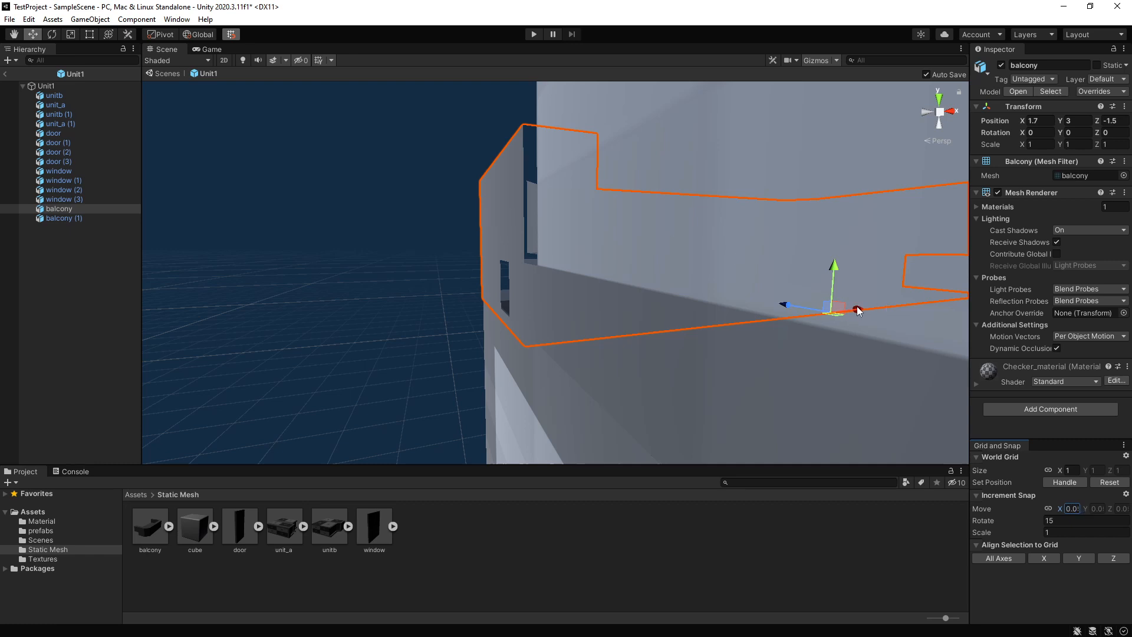
drag(858, 312, 860, 311)
Step: Shift the second upper-floor balcony to X 10.75 so it is centred in its recess
alt+drag(457, 326, 827, 319)
right_drag(829, 319, 867, 318)
right_drag(561, 312, 641, 303)
key(w)
key(a)
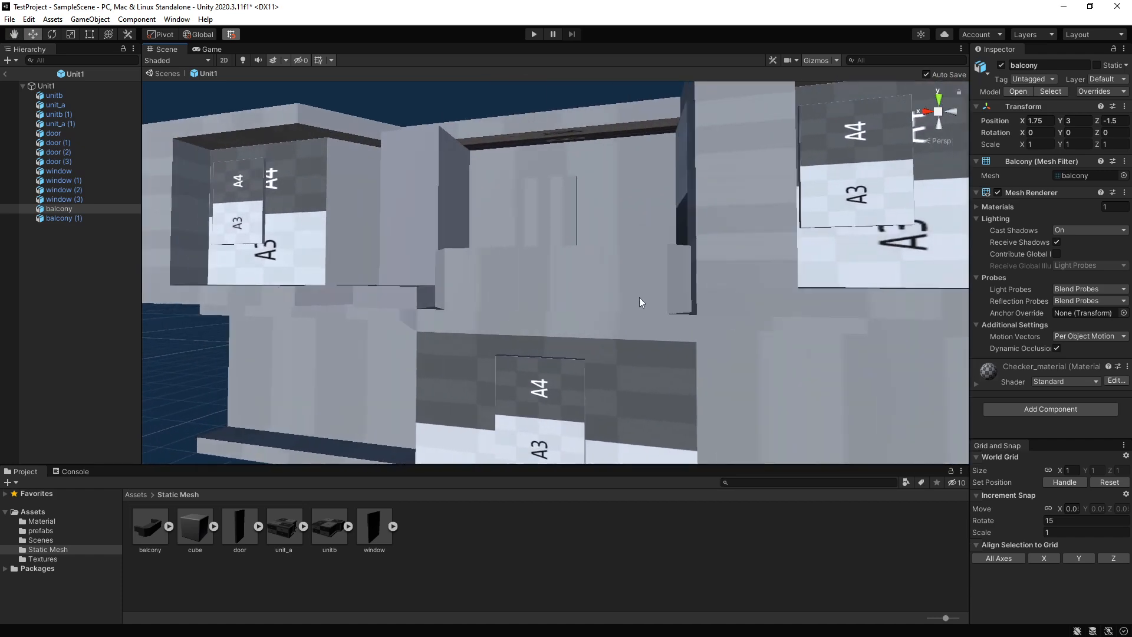
click(640, 303)
drag(534, 303, 519, 305)
alt+drag(589, 324, 767, 342)
click(886, 440)
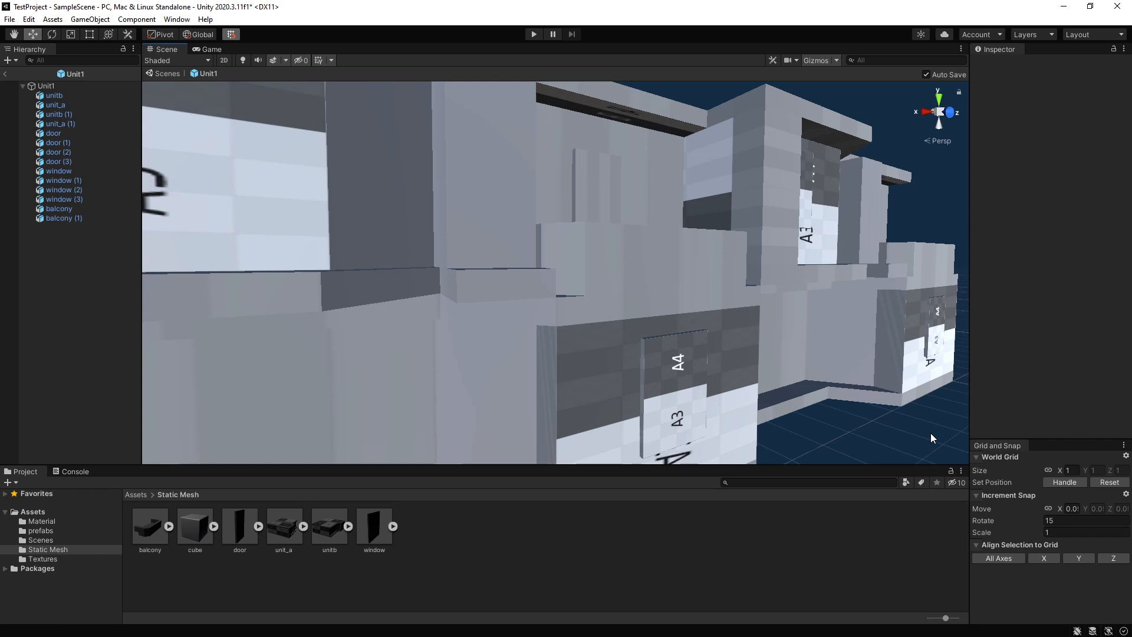
Step: Duplicate the second upper-floor balcony and move the copy to the ground-floor wall at X 16, Y 0, Z -2
right_drag(893, 378, 624, 323)
key(s)
key(w)
key(s)
click(618, 323)
click(610, 305)
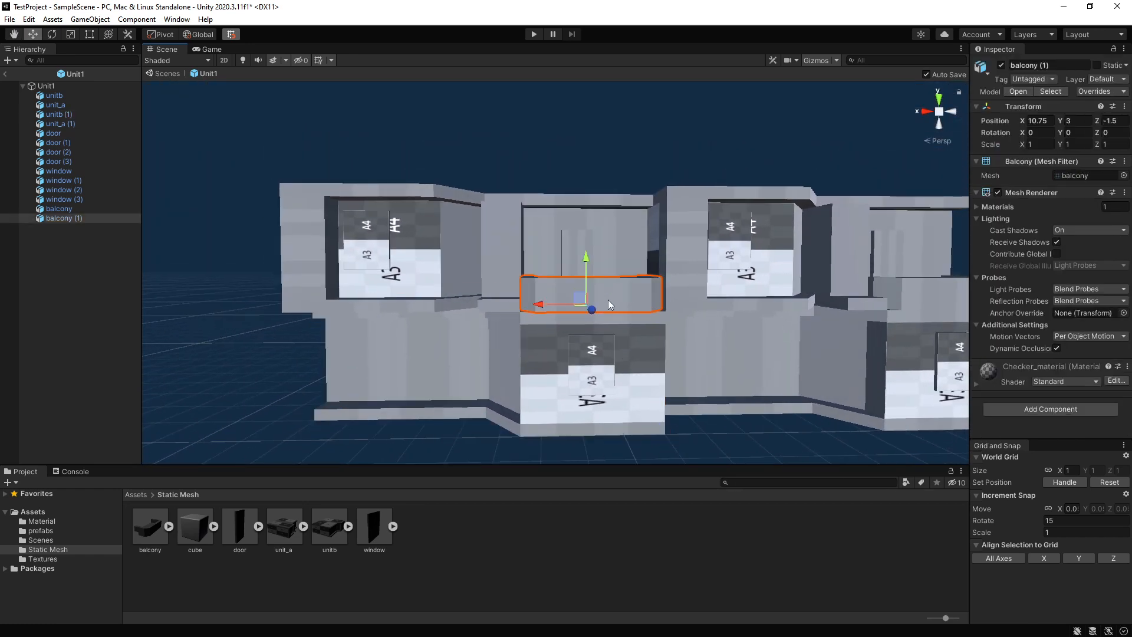
key(ctrl+d)
drag(588, 284, 401, 407)
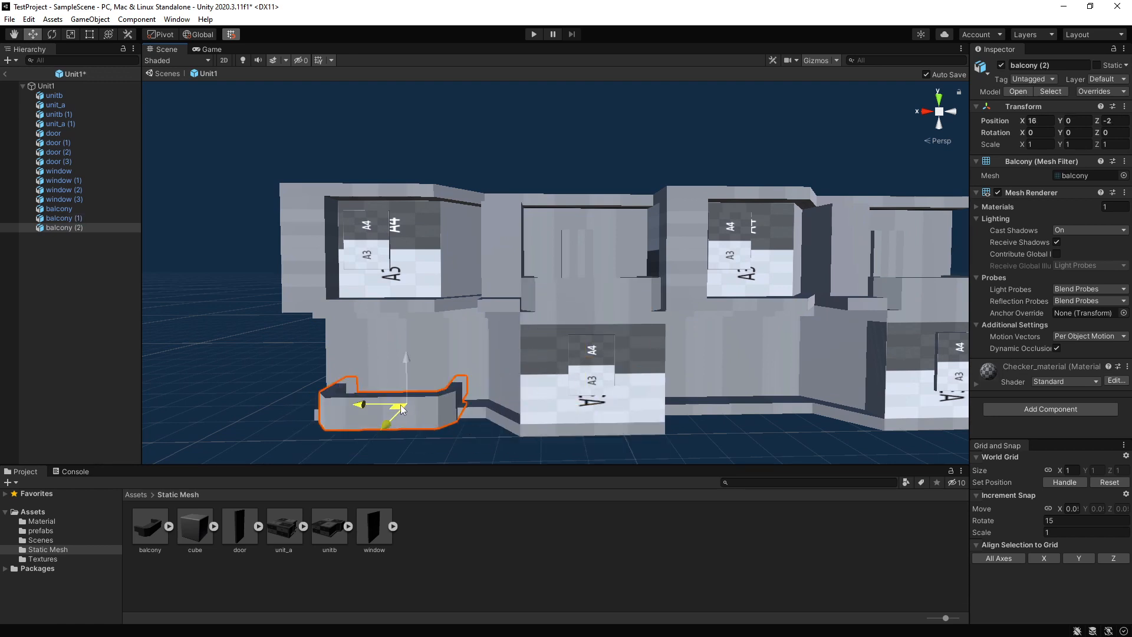
key(f)
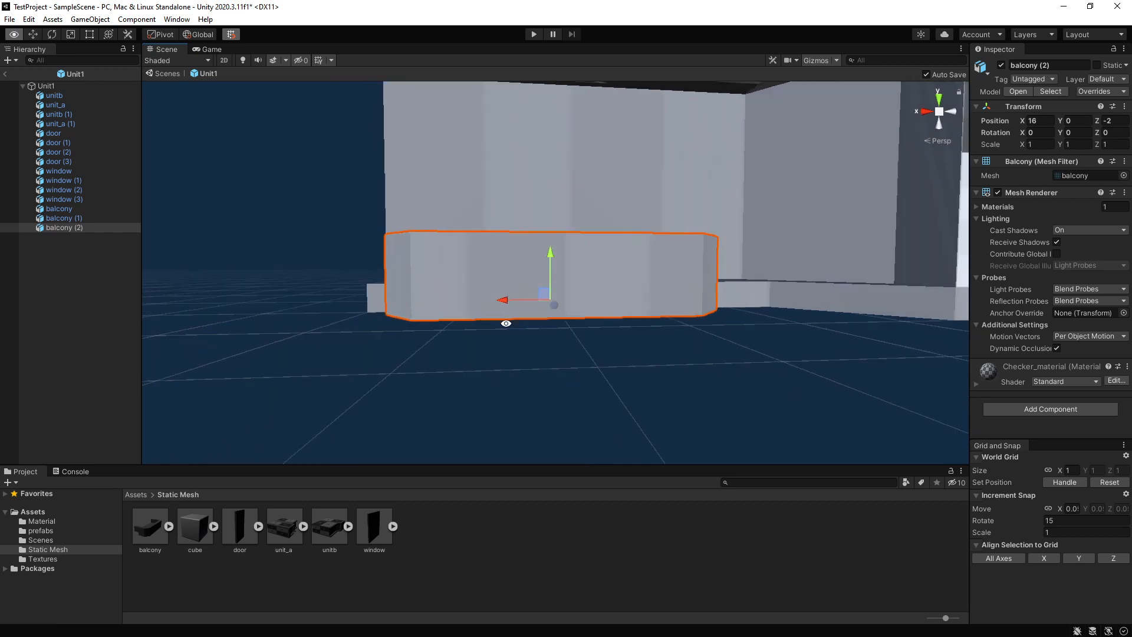
Step: Adjust the ground-floor balcony's depth against the wall ledge to Z -1.5
alt+drag(505, 323, 741, 367)
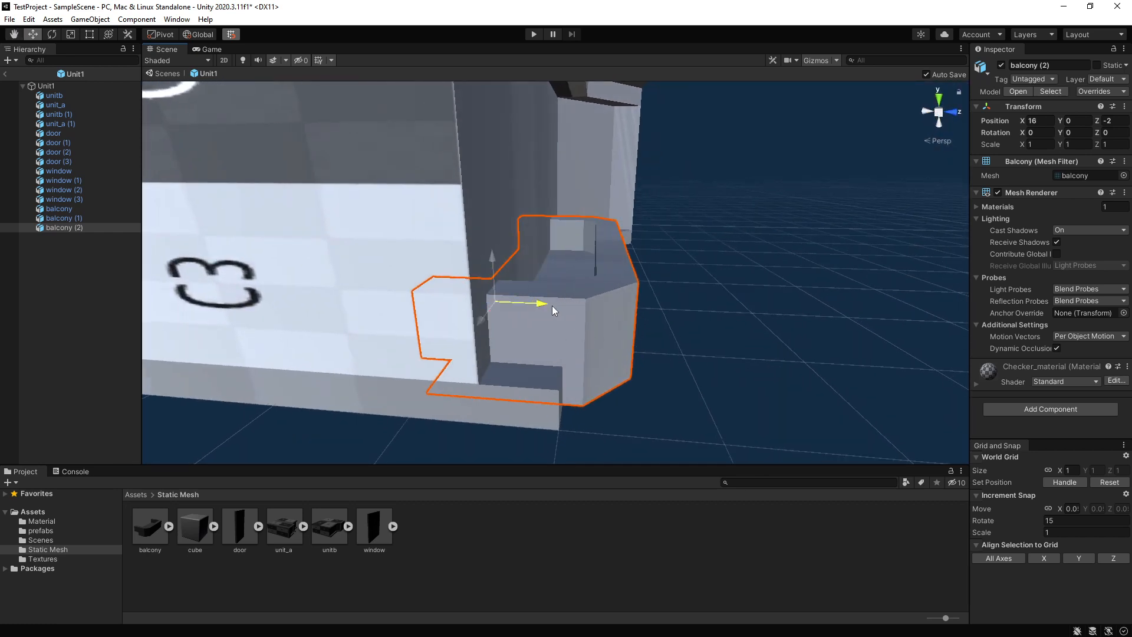
drag(554, 310, 577, 311)
click(791, 281)
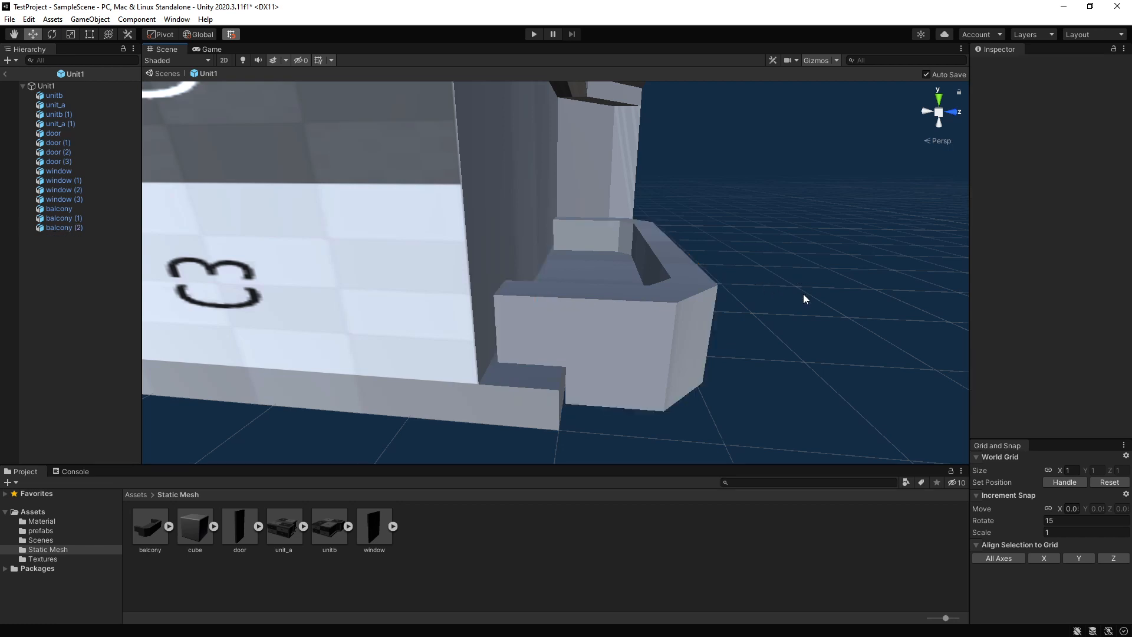
mouse_move(747, 337)
right_down()
mouse_move(757, 386)
mouse_move(763, 336)
right_up()
key(w)
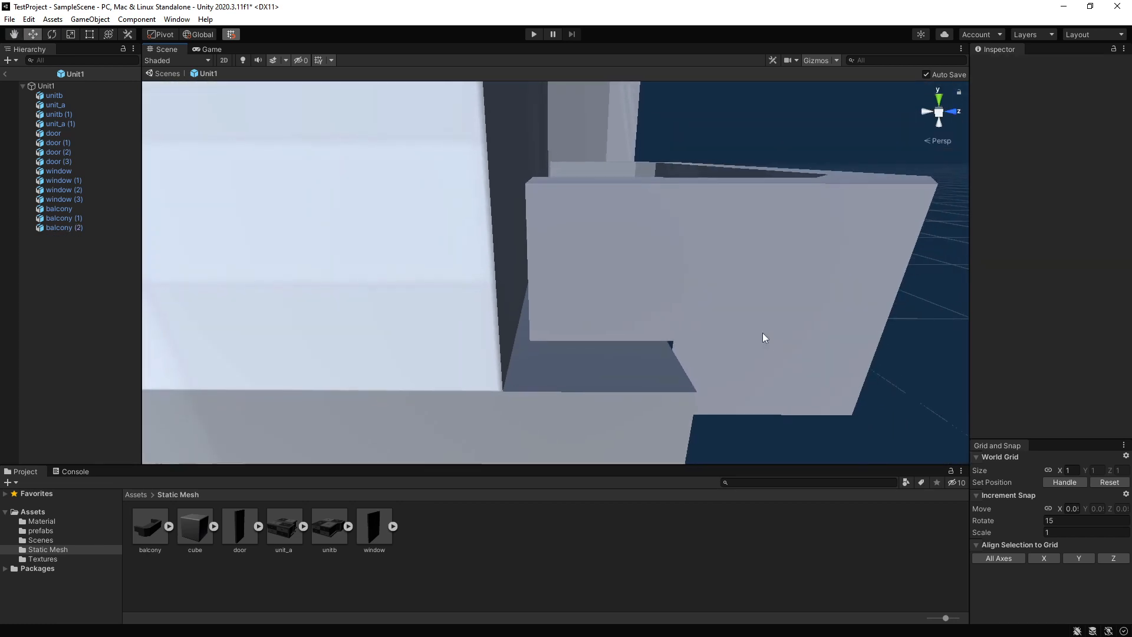
click(662, 326)
drag(597, 269, 591, 262)
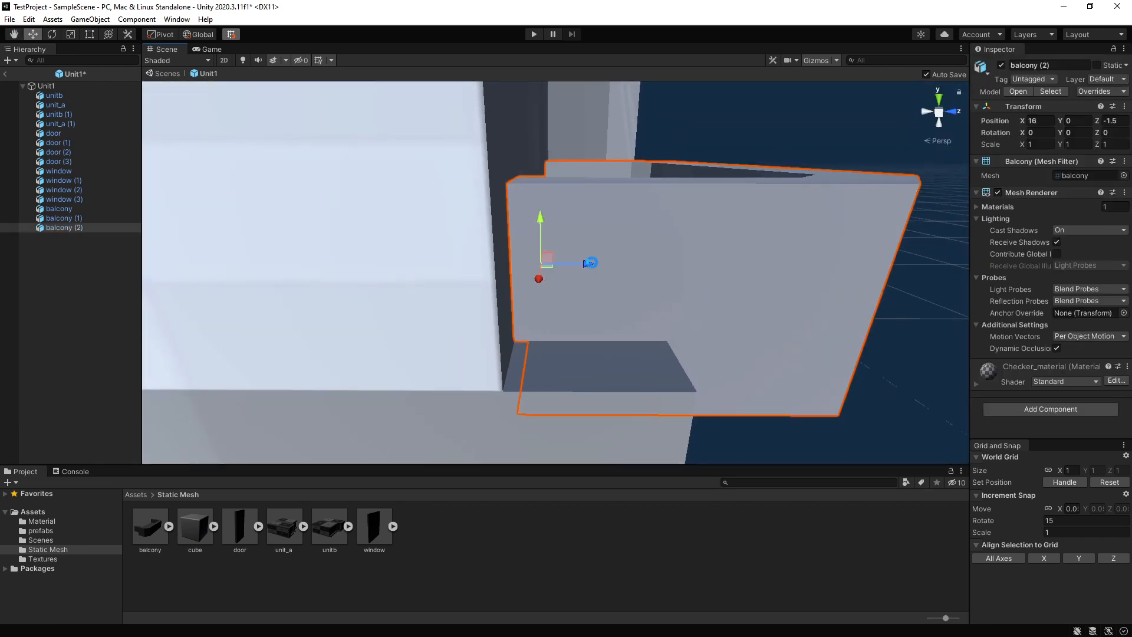
click(925, 382)
Step: Duplicate the ground-floor balcony and place the copy along the other ground-floor wall at X 6.55, Y 0, Z -1.5
key(d)
right_drag(861, 384, 533, 366)
key(s)
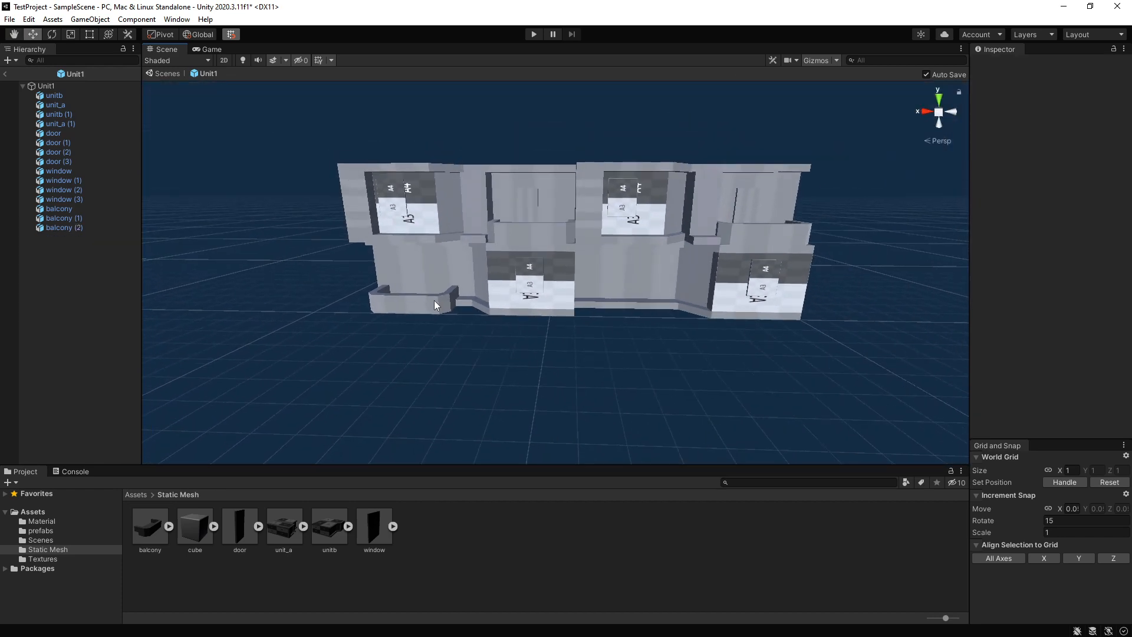
click(422, 312)
key(ctrl+d)
drag(396, 303, 597, 313)
key(f)
alt+drag(691, 345, 671, 320)
drag(555, 285, 580, 296)
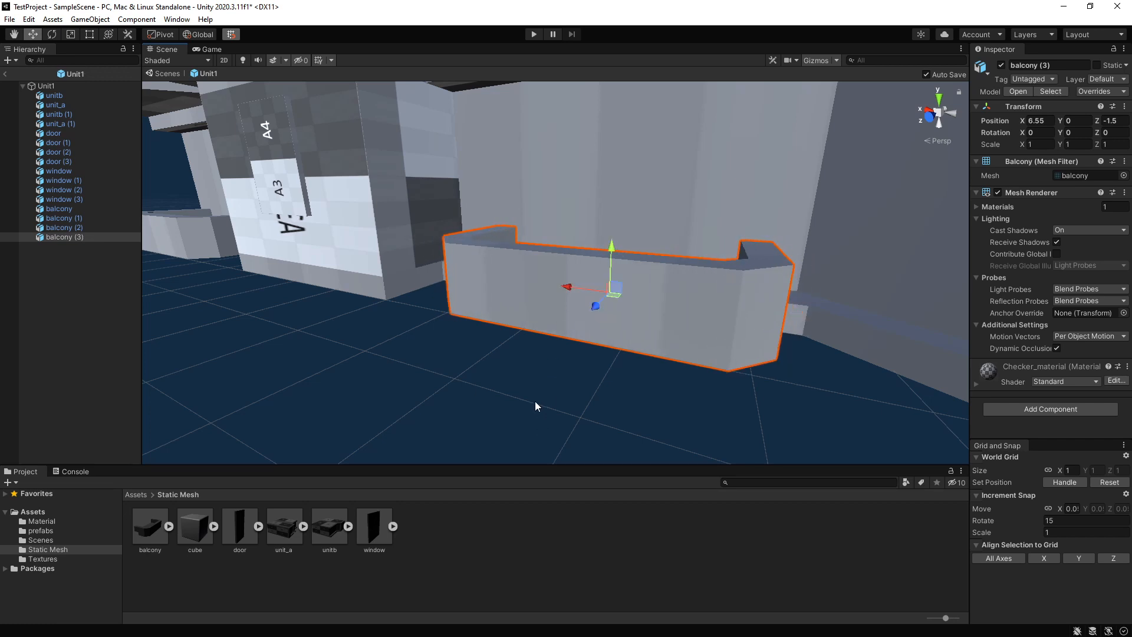
Step: Review the Unit1 facade with its balconies, then leave the prefab and return to the main scene
click(535, 402)
scroll(551, 294, down, 6)
alt+drag(478, 266, 665, 265)
alt+drag(572, 276, 701, 251)
scroll(619, 300, down, 3)
scroll(633, 255, down, 3)
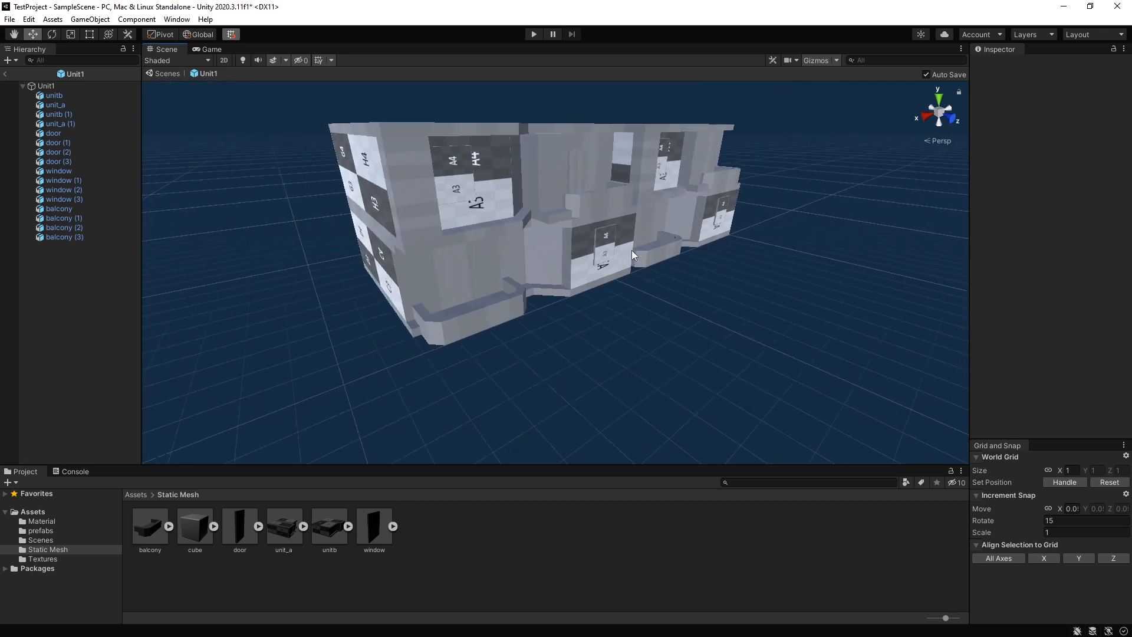
alt+drag(551, 309, 460, 287)
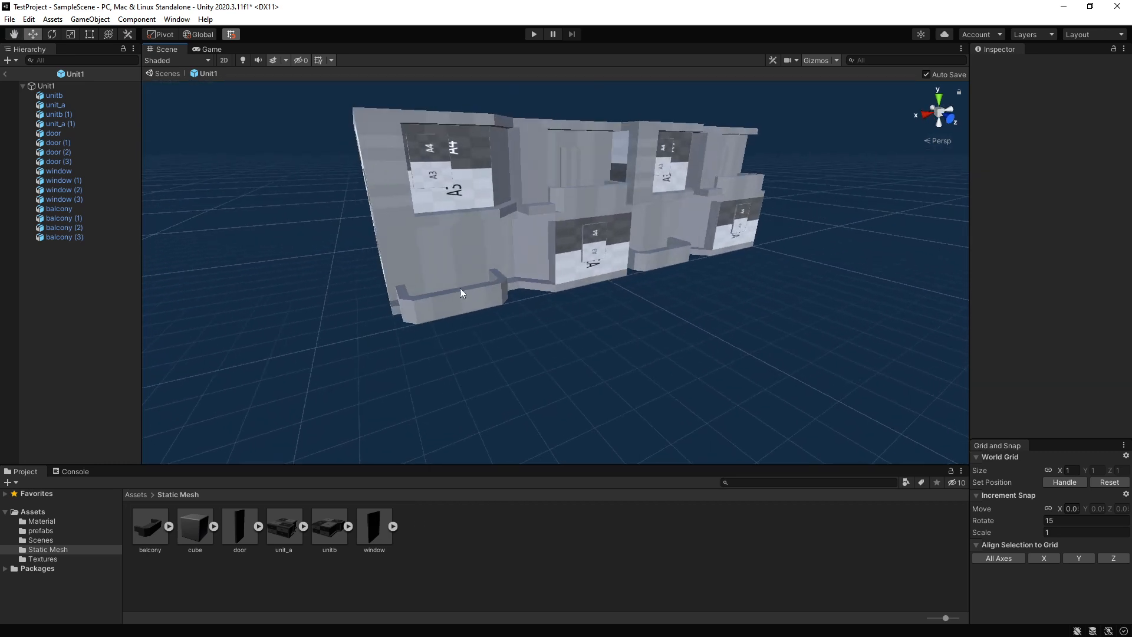
click(443, 273)
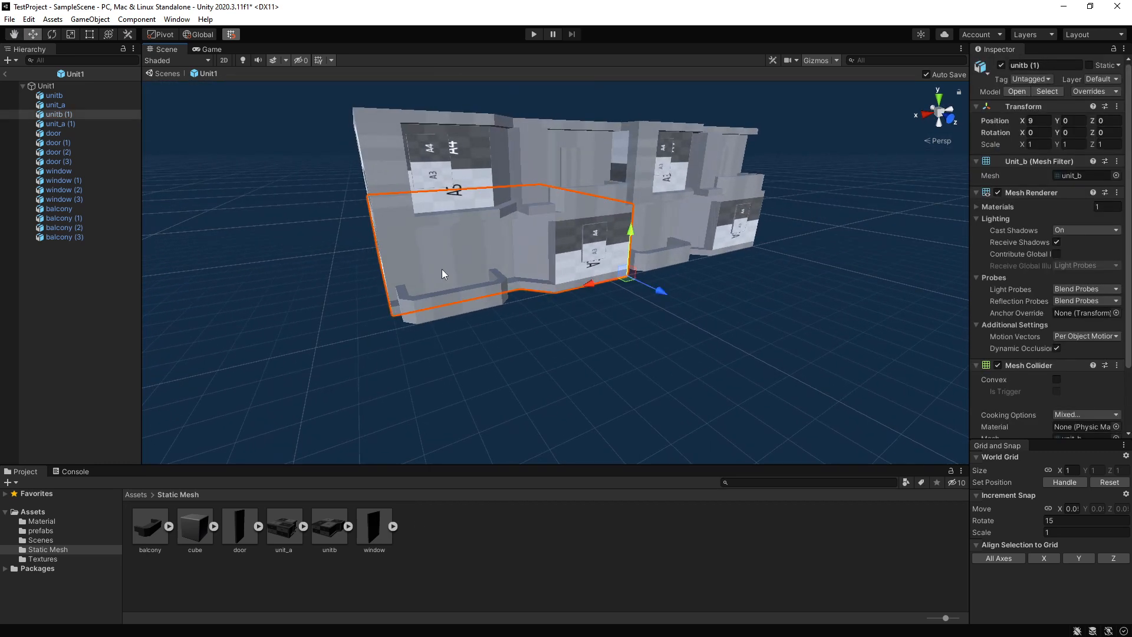
click(174, 74)
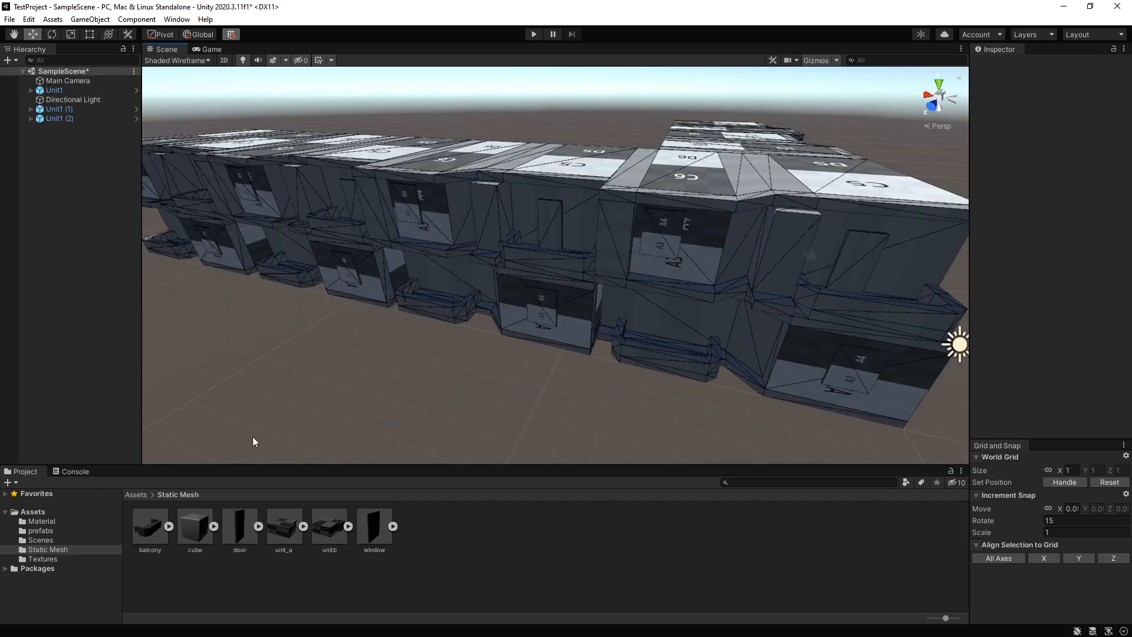
Step: Open the Unit1 prefab, shift the two ground-floor doors slightly forward to the wall face, and return to the main scene
click(52, 529)
double_click(154, 527)
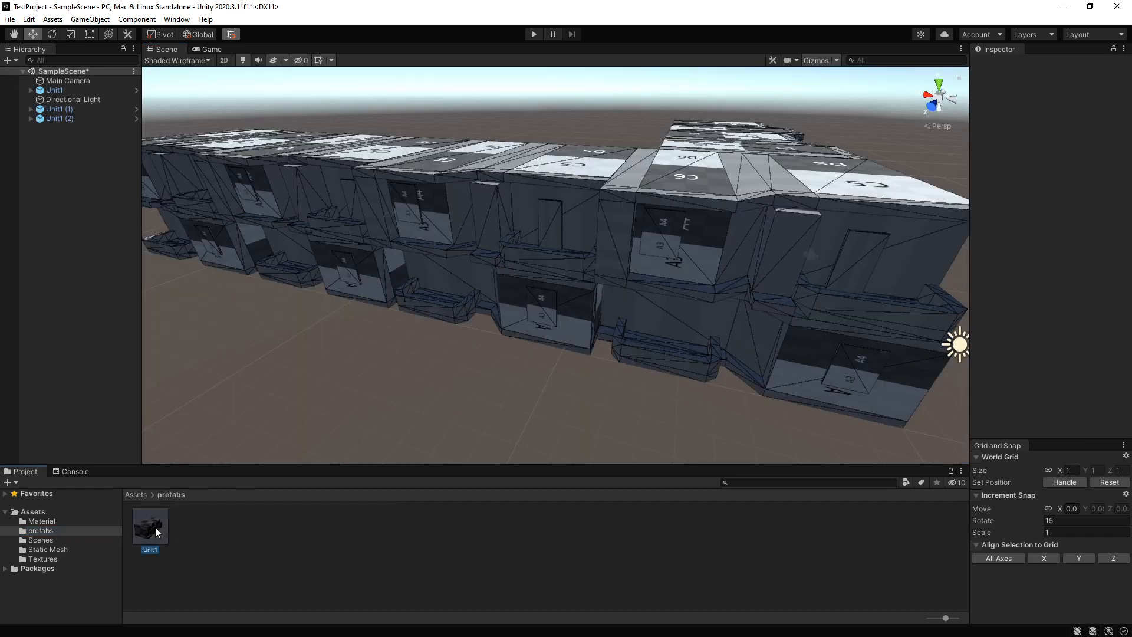
right_drag(694, 325, 538, 389)
click(481, 291)
shift+click(532, 275)
mouse_move(492, 394)
mouse_down()
mouse_move(472, 397)
mouse_move(489, 399)
mouse_move(480, 407)
mouse_up()
click(259, 312)
alt+drag(259, 312, 493, 292)
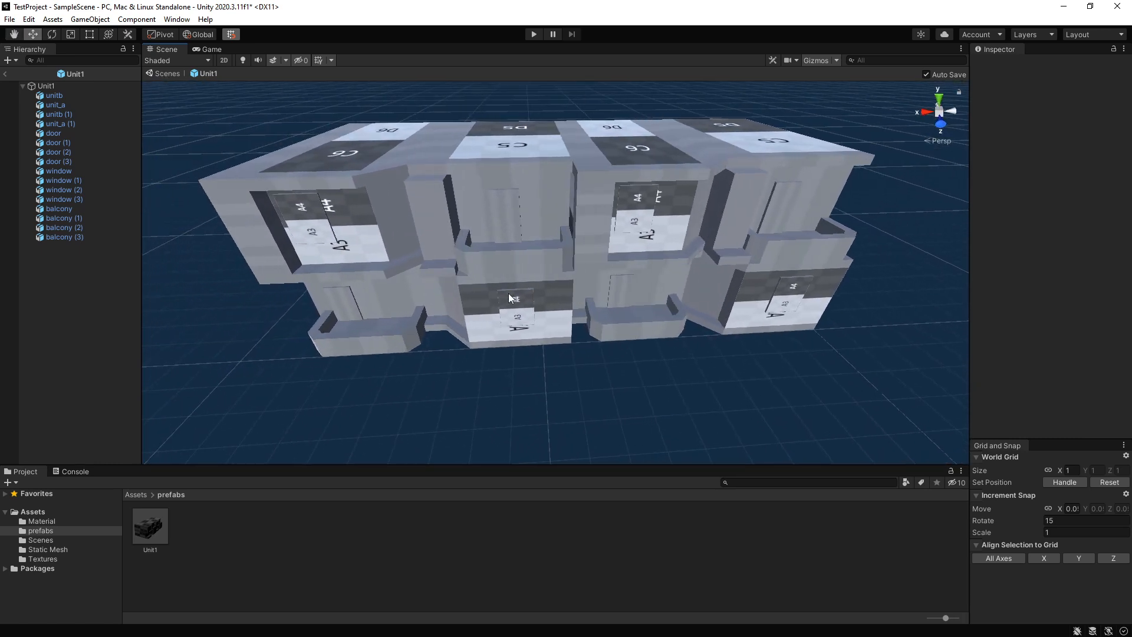
alt+drag(705, 313, 752, 289)
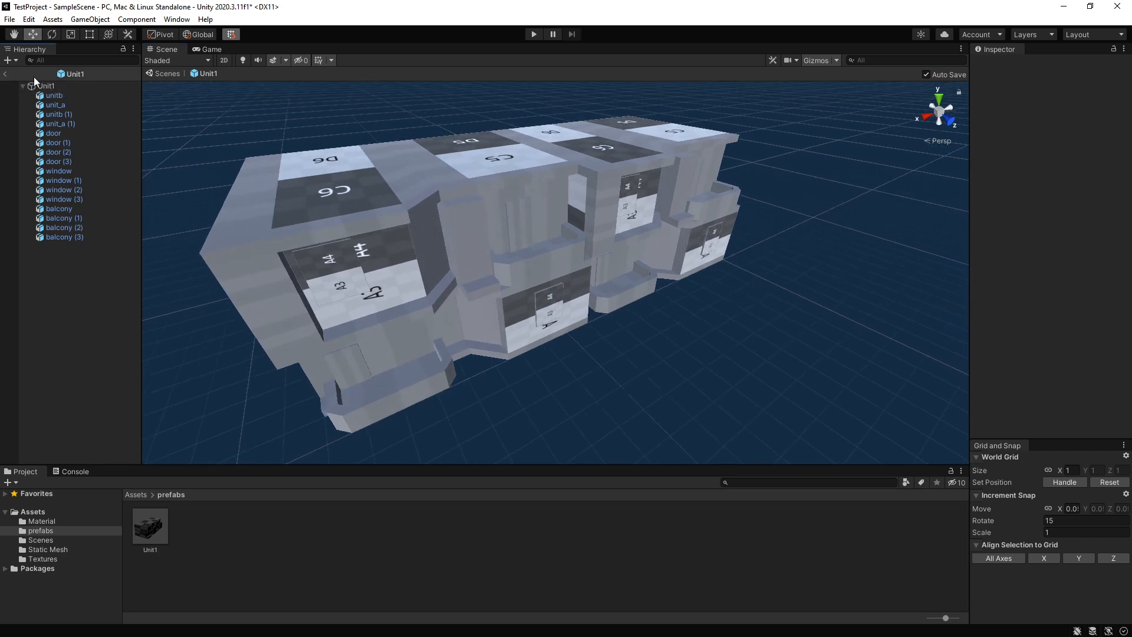
click(7, 74)
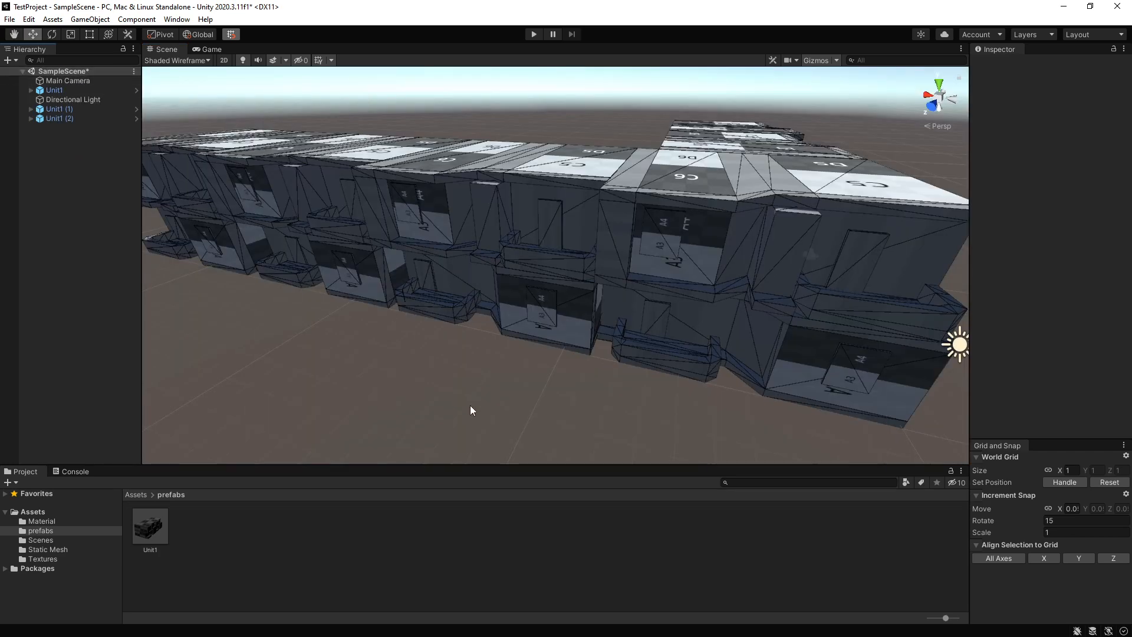
Step: Duplicate the Unit1 building at X 18 and undo a first attempt to move the copy
alt+drag(607, 377, 310, 474)
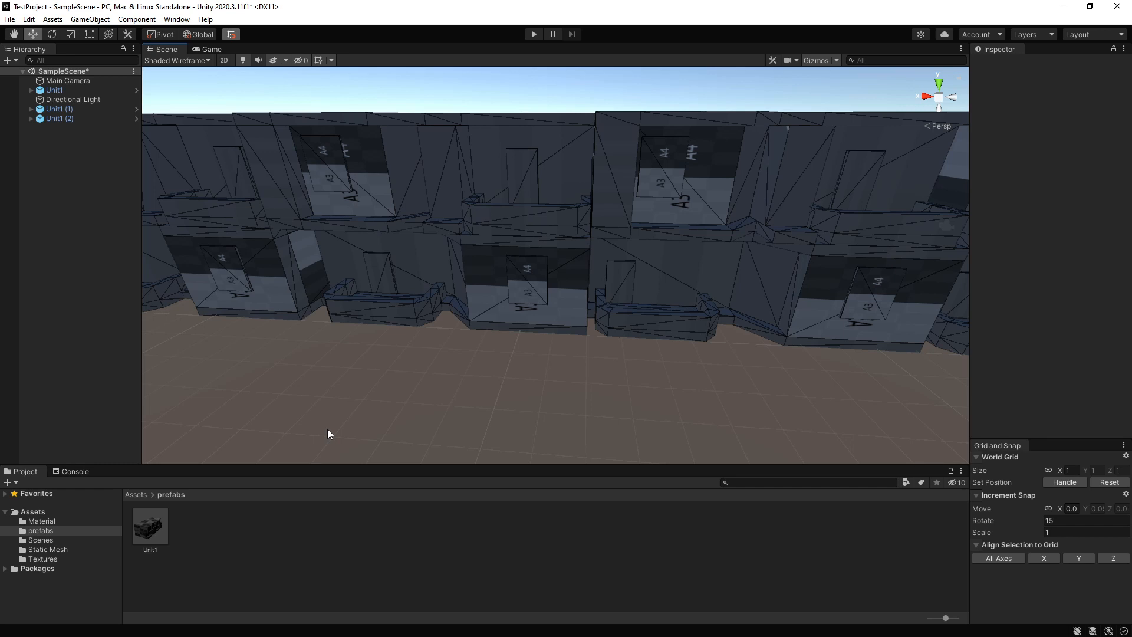
click(652, 247)
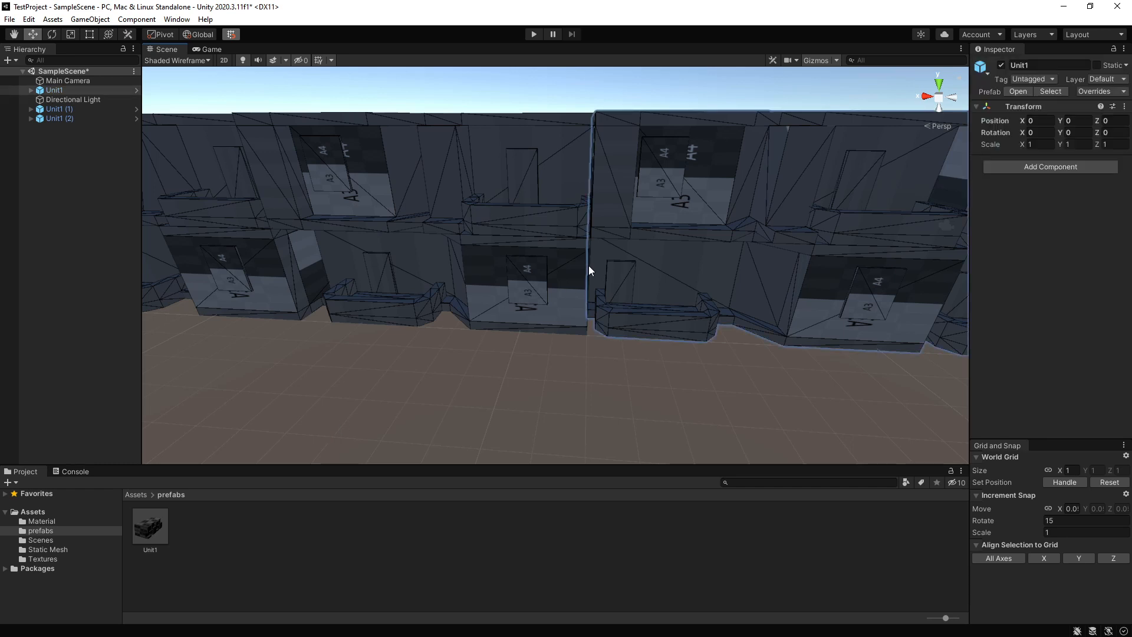
click(542, 172)
key(f)
right_drag(554, 342, 735, 386)
key(w)
key(ctrl+d)
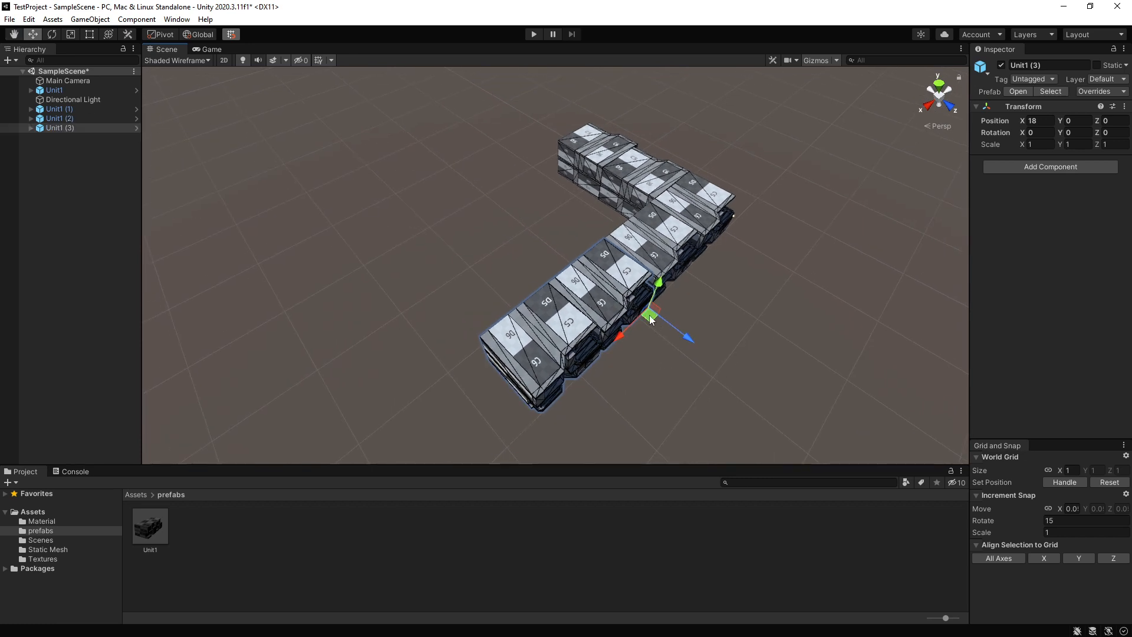
drag(652, 317, 560, 290)
key(ctrl+z)
Step: Rotate the copied building to 180 degrees on Y and place it back-to-back with the row at X 36, Z -16
key(e)
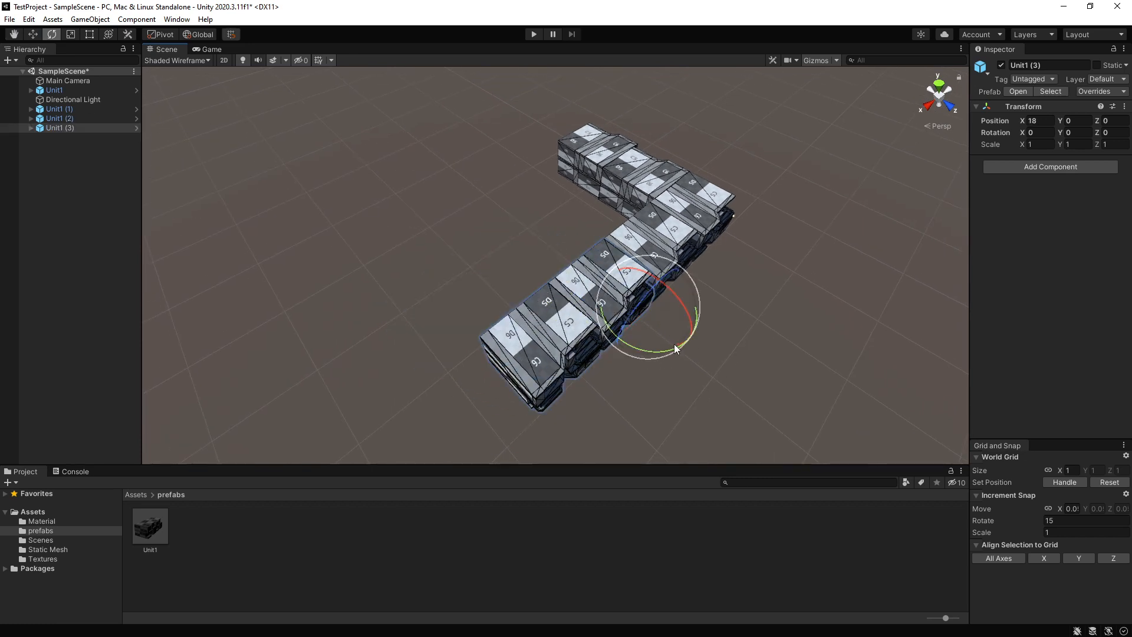
drag(678, 346, 366, 209)
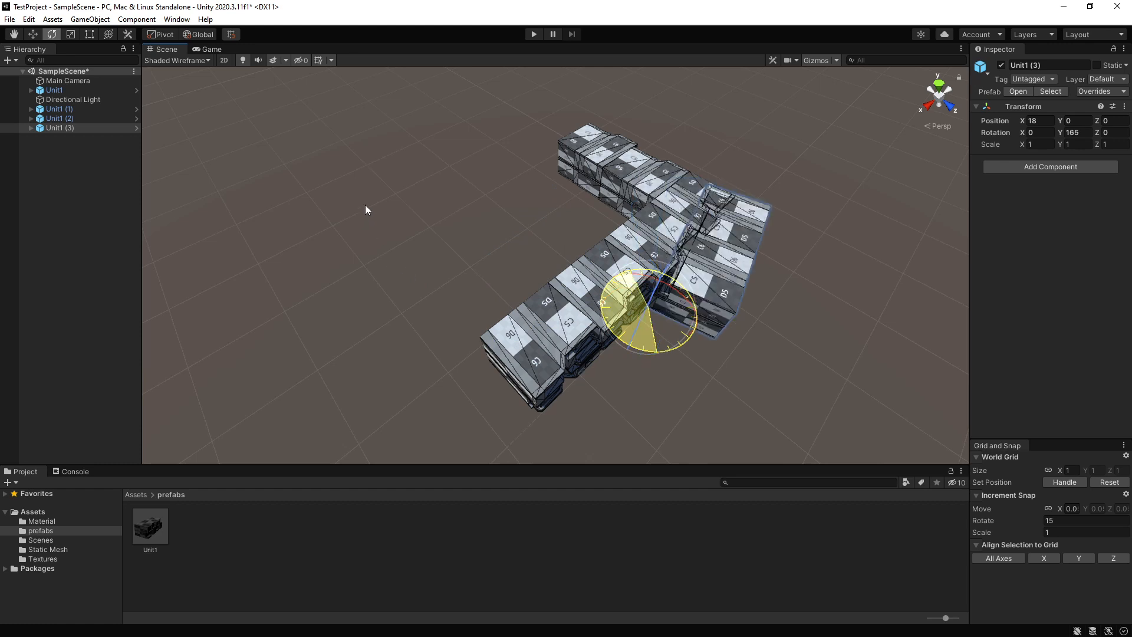
drag(387, 128, 493, 252)
key(w)
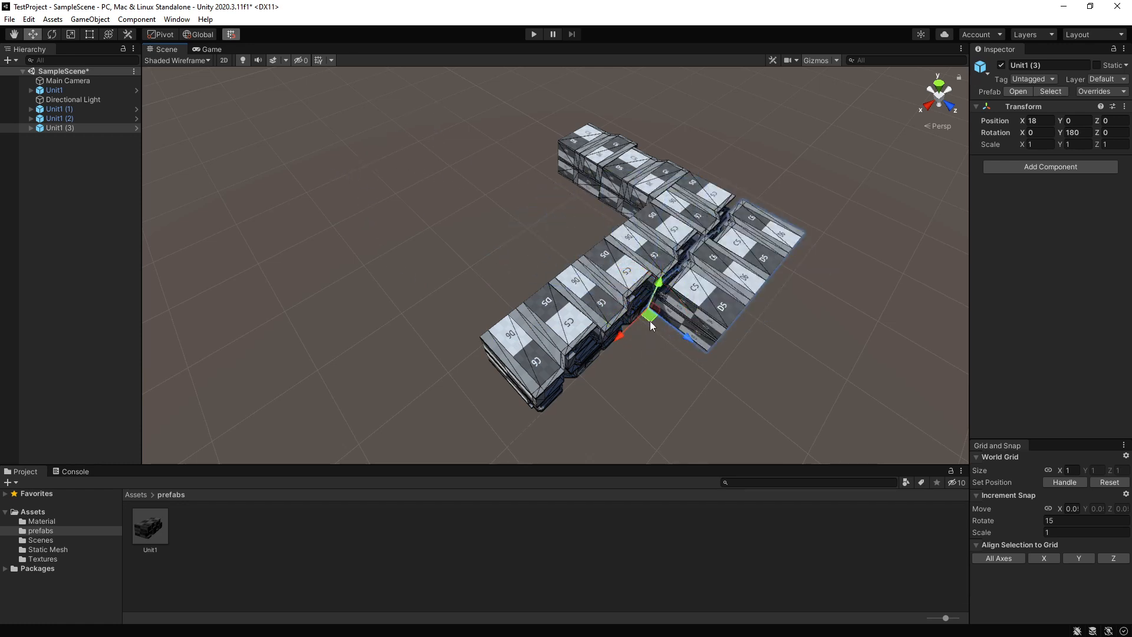
drag(650, 321, 441, 328)
scroll(546, 348, up, 5)
alt+drag(546, 347, 676, 294)
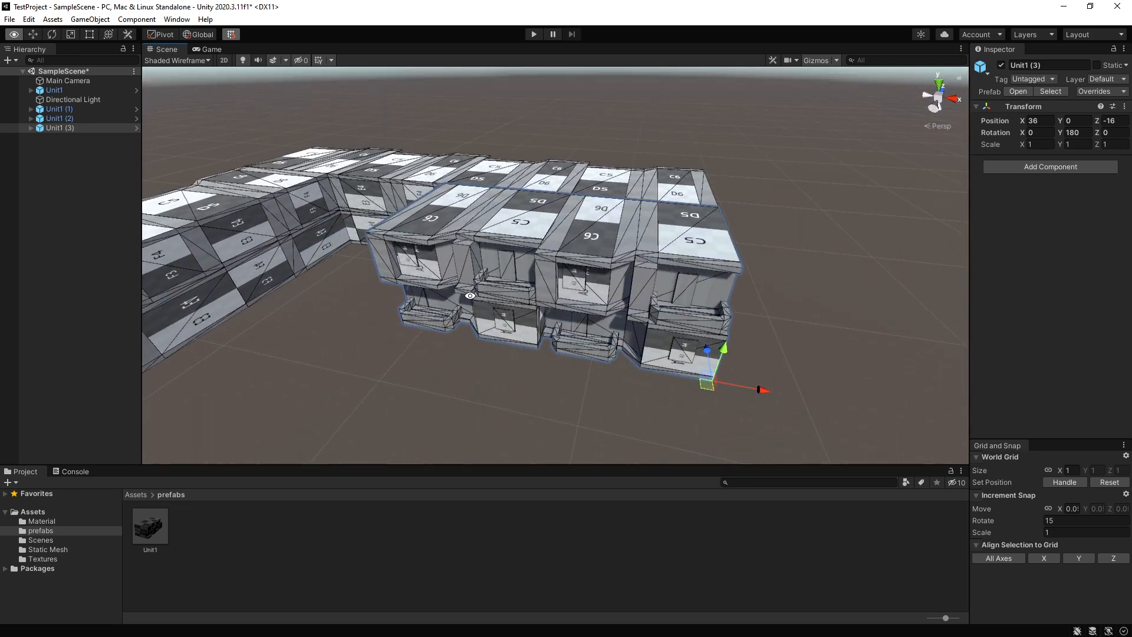
Step: Delete the Unit1 (1) building that stands at a right angle to the row
alt+drag(470, 296, 451, 248)
click(451, 248)
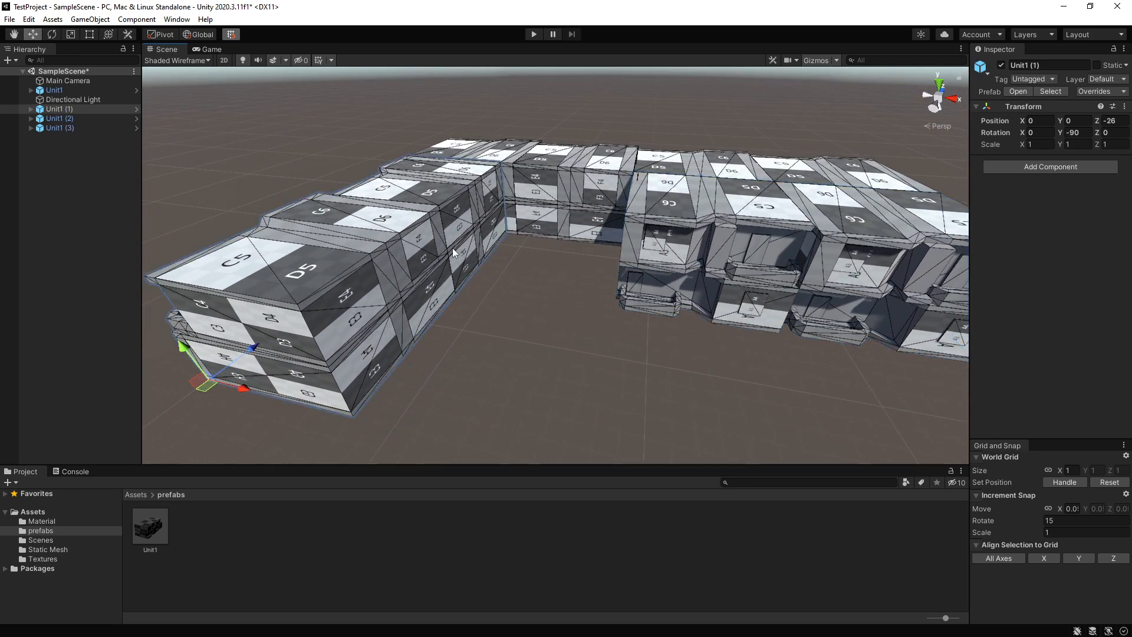
key(Delete)
Step: Duplicate the 180-degree rotated building and slide the copy along X to complete the back row
click(751, 277)
key(ctrl+d)
scroll(854, 330, down, 1)
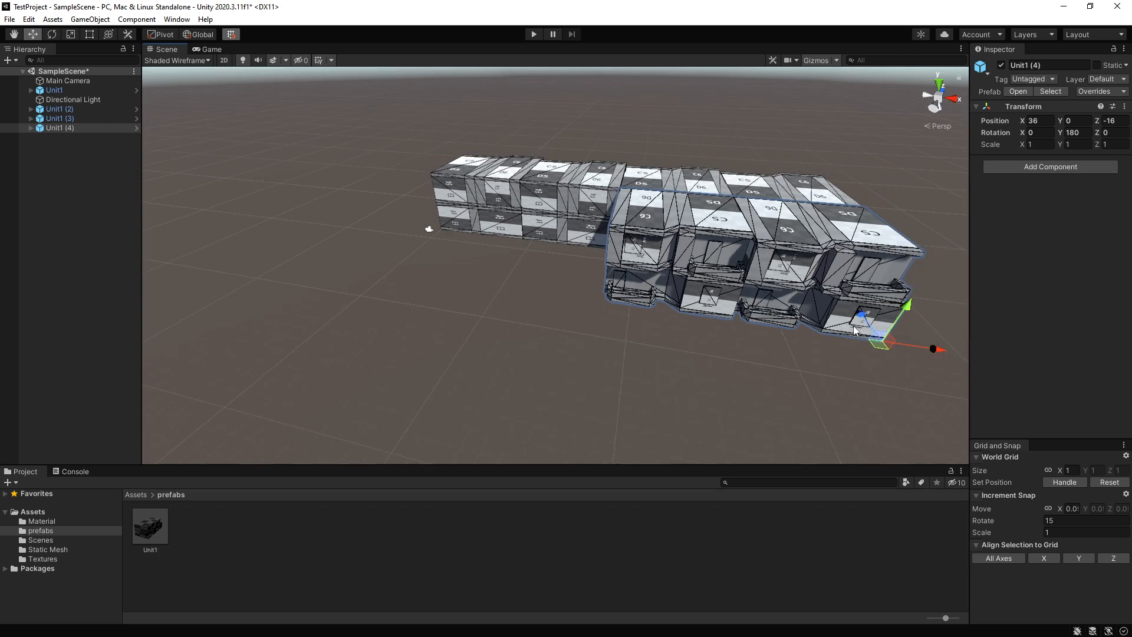
drag(921, 347, 635, 356)
click(586, 372)
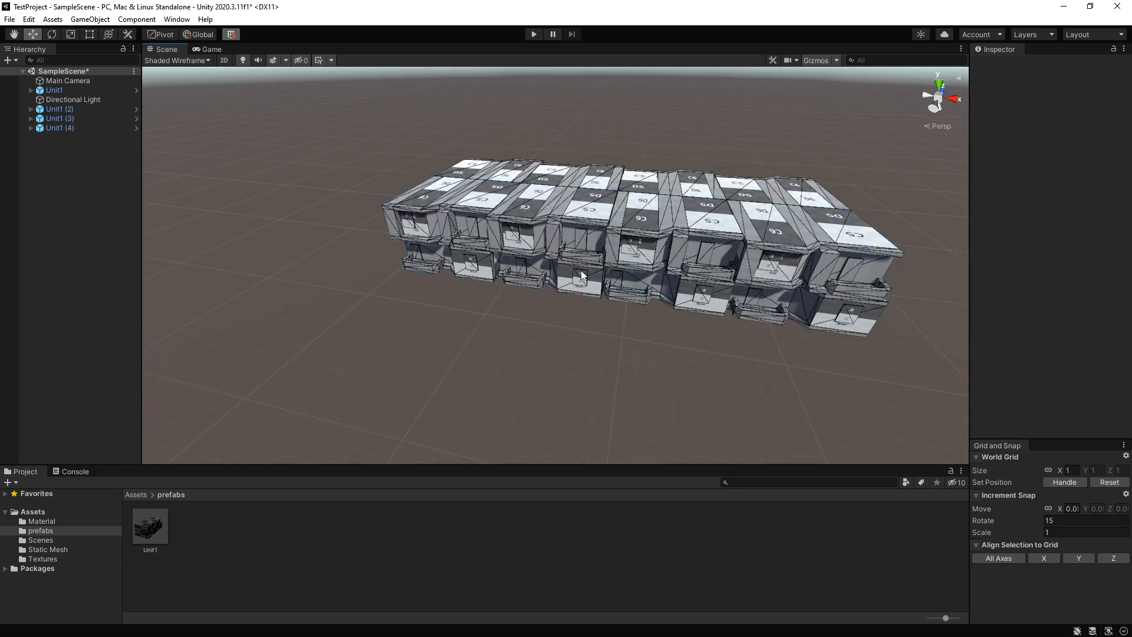
Step: Duplicate all four Unit1 buildings together and raise the copies to Y 6 as a second tier
click(543, 217)
shift+click(567, 168)
shift+click(715, 179)
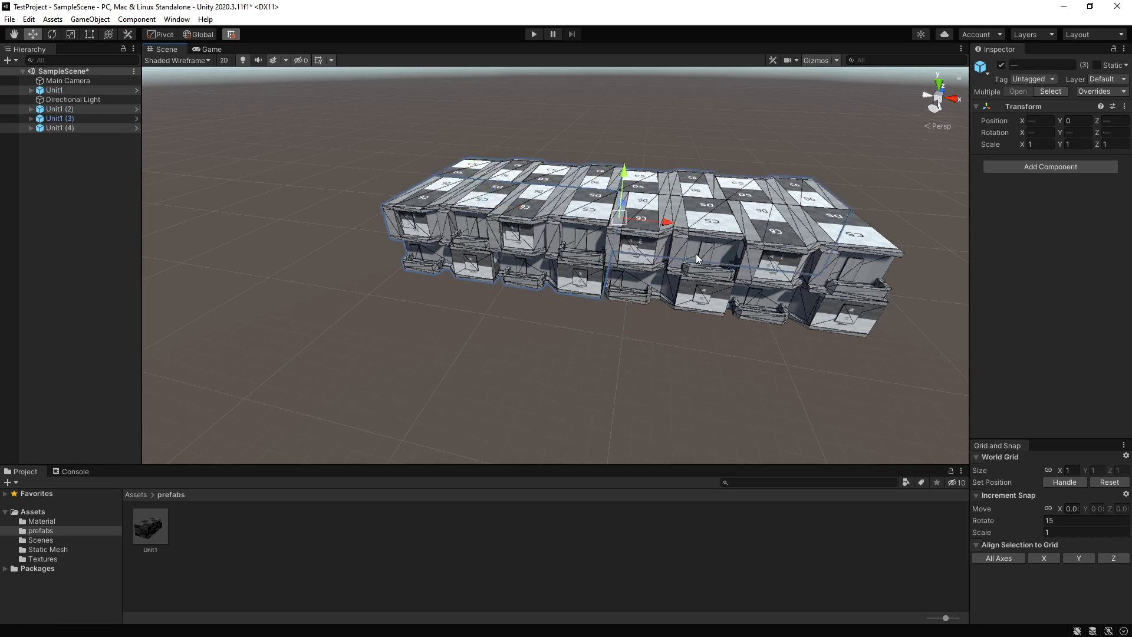
shift+click(675, 284)
key(ctrl+d)
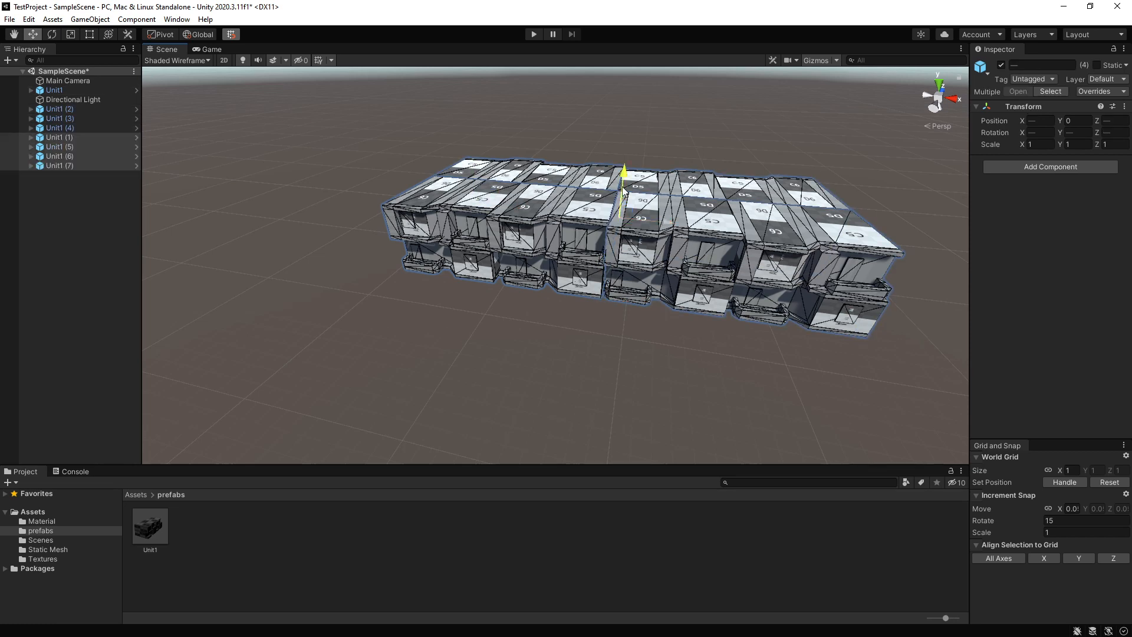
drag(622, 186, 646, 129)
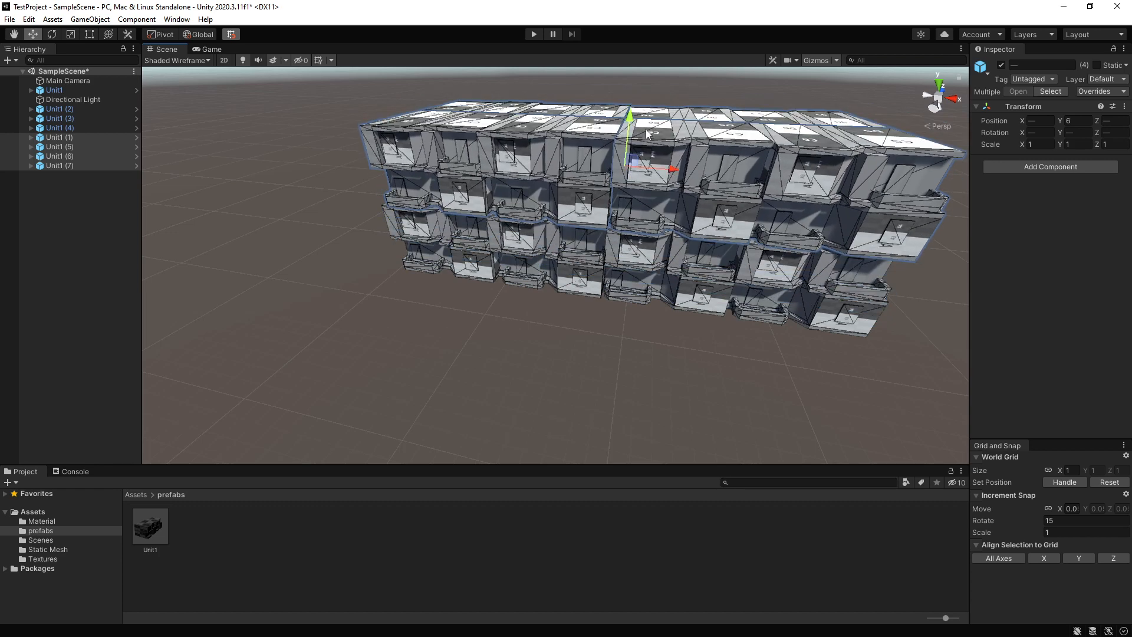
Step: Duplicate the four raised buildings and stack the copies on top as a third tier, then review the block
key(ctrl+d)
drag(470, 139, 469, 84)
click(465, 385)
right_drag(464, 385, 460, 293)
key(w)
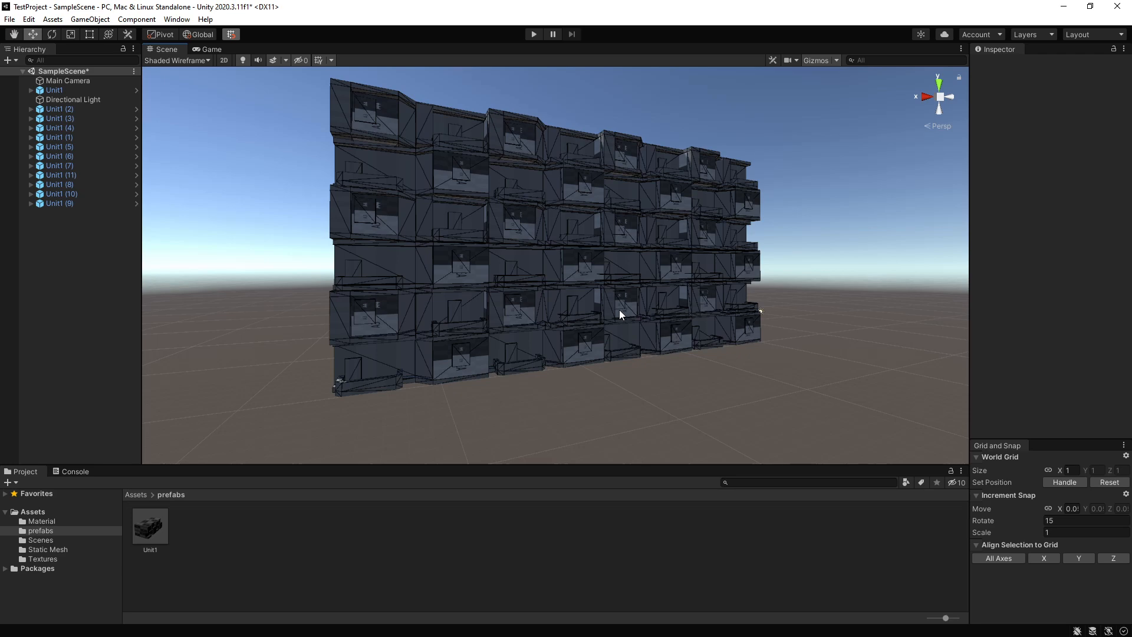
alt+drag(652, 327, 749, 303)
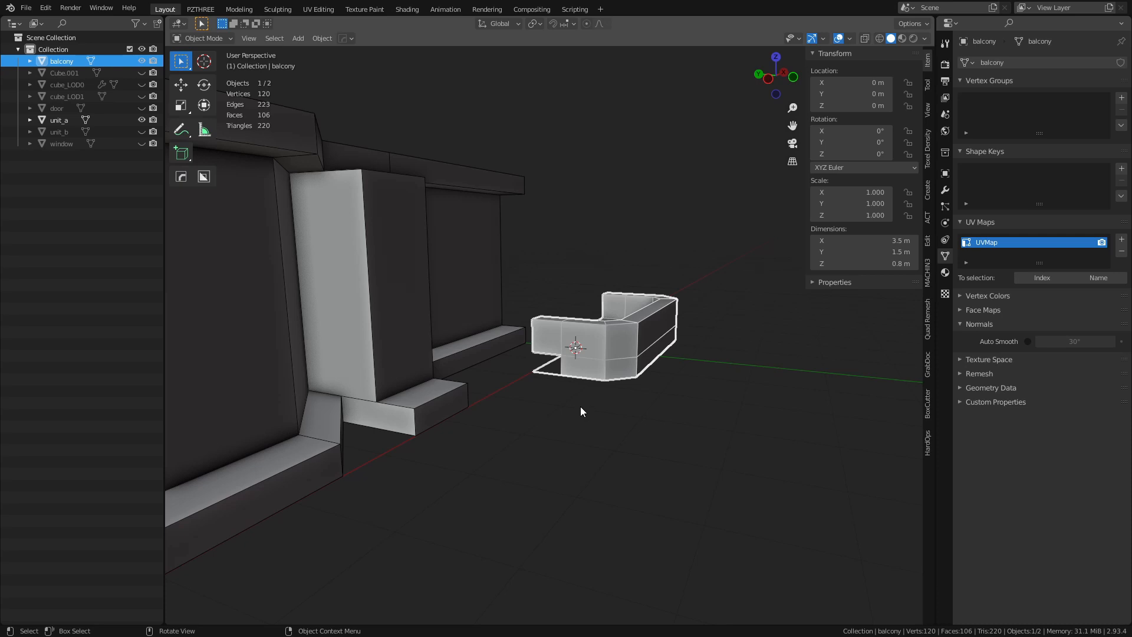
Step: Switch to Blender and unhide all the hidden objects in the collection
middle_drag(581, 405, 319, 247)
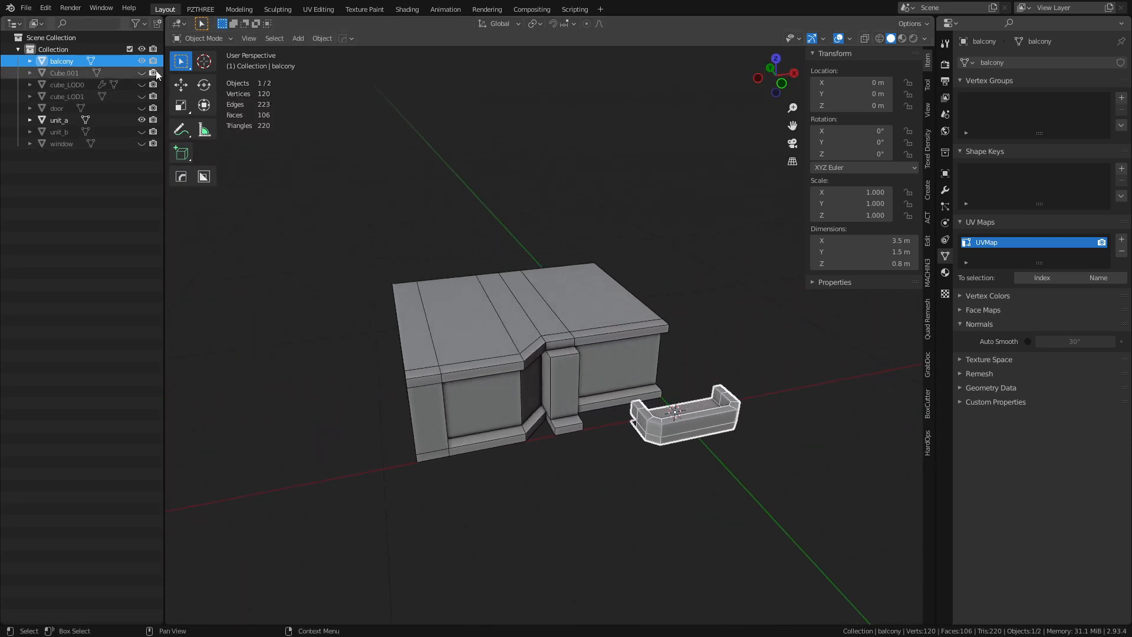
drag(139, 73, 144, 143)
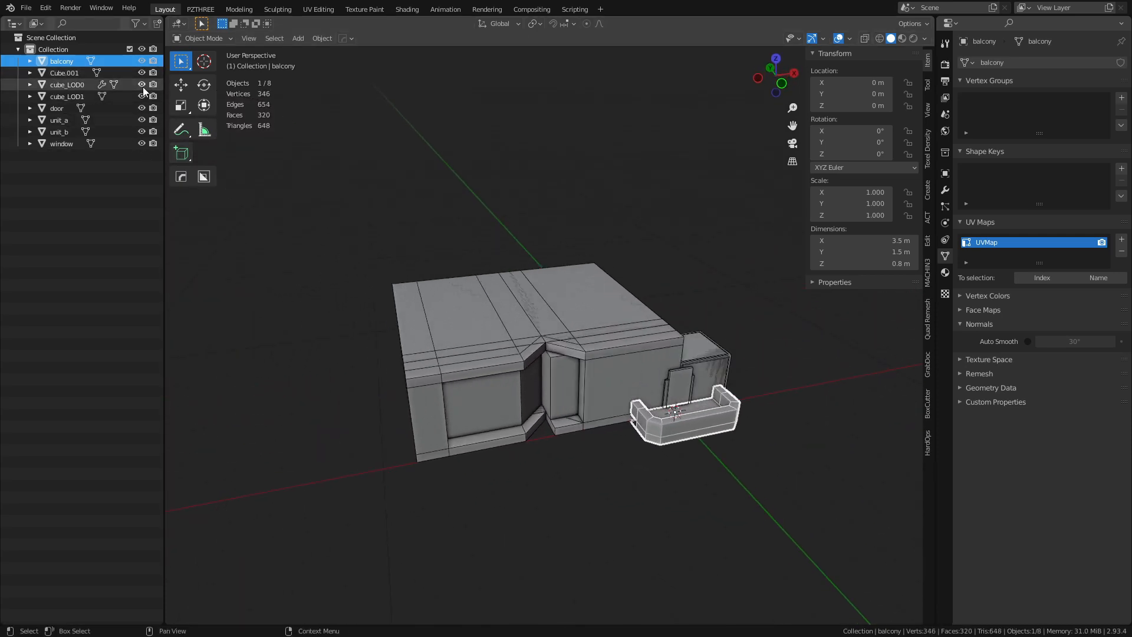
Step: Unwrap the window mesh with Smart UV Project using the default settings and return to Object Mode
click(62, 144)
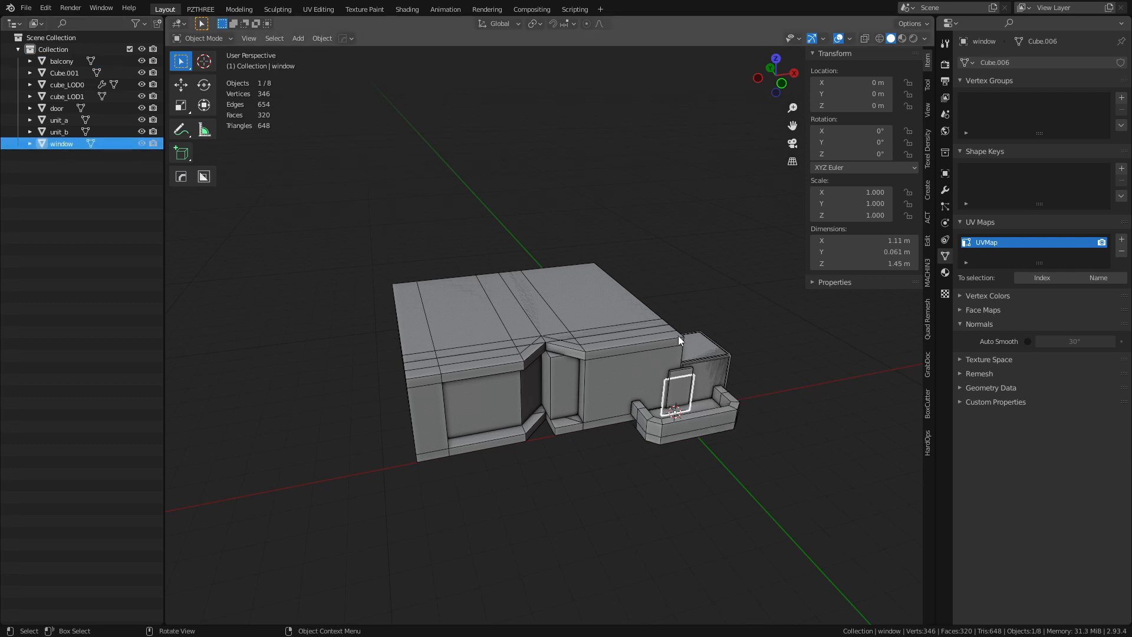
key(ctrl+Tab)
click(716, 373)
key(u)
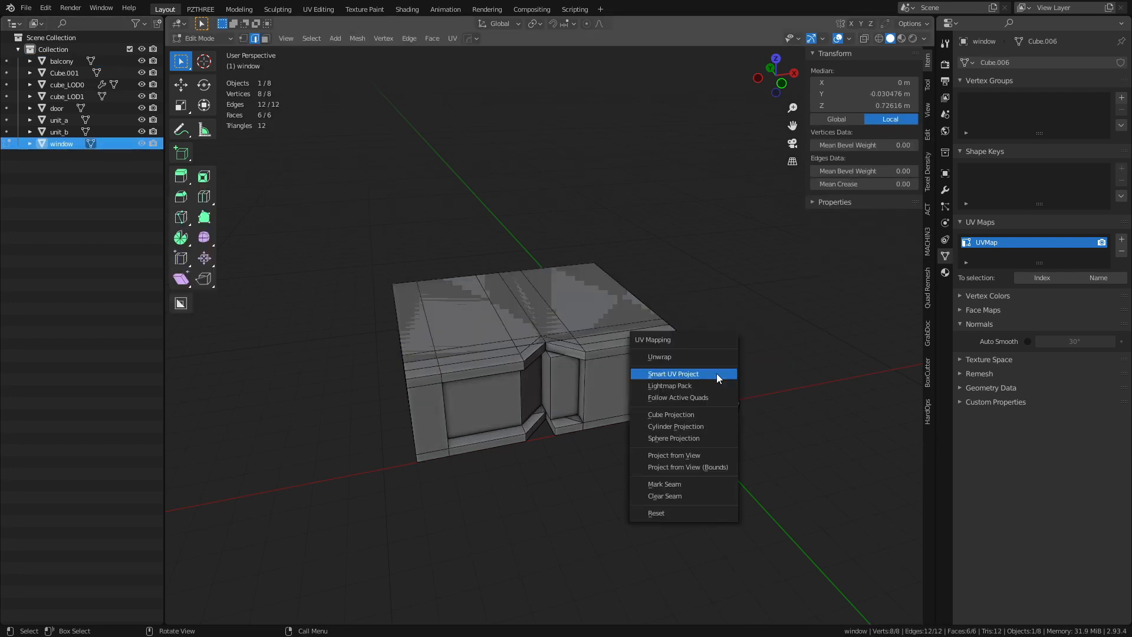
click(717, 373)
click(703, 469)
key(ctrl+Tab)
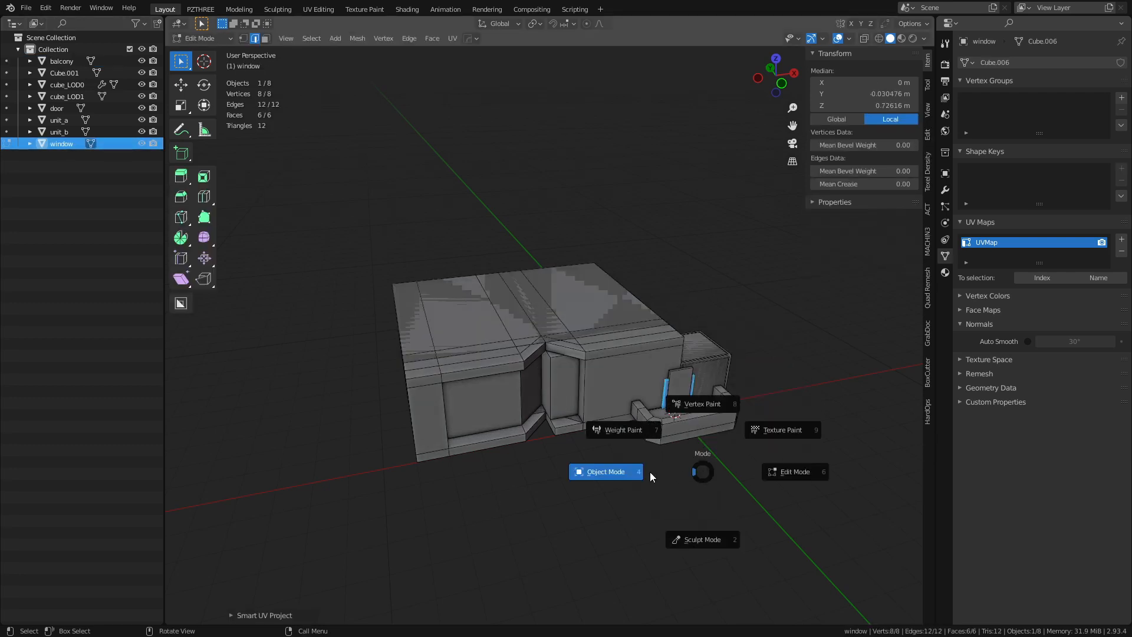
click(607, 467)
Step: Unwrap the balcony, door, unit_a, unit_b and window together with Smart UV Project at a 66° angle limit, then return to Object Mode
click(59, 132)
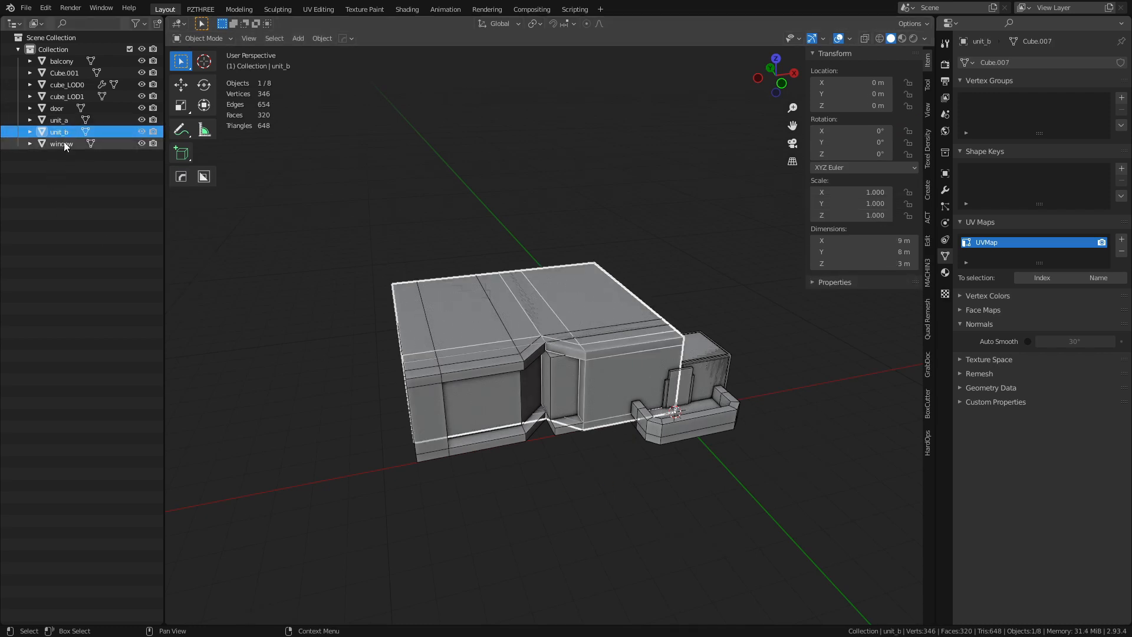
click(61, 144)
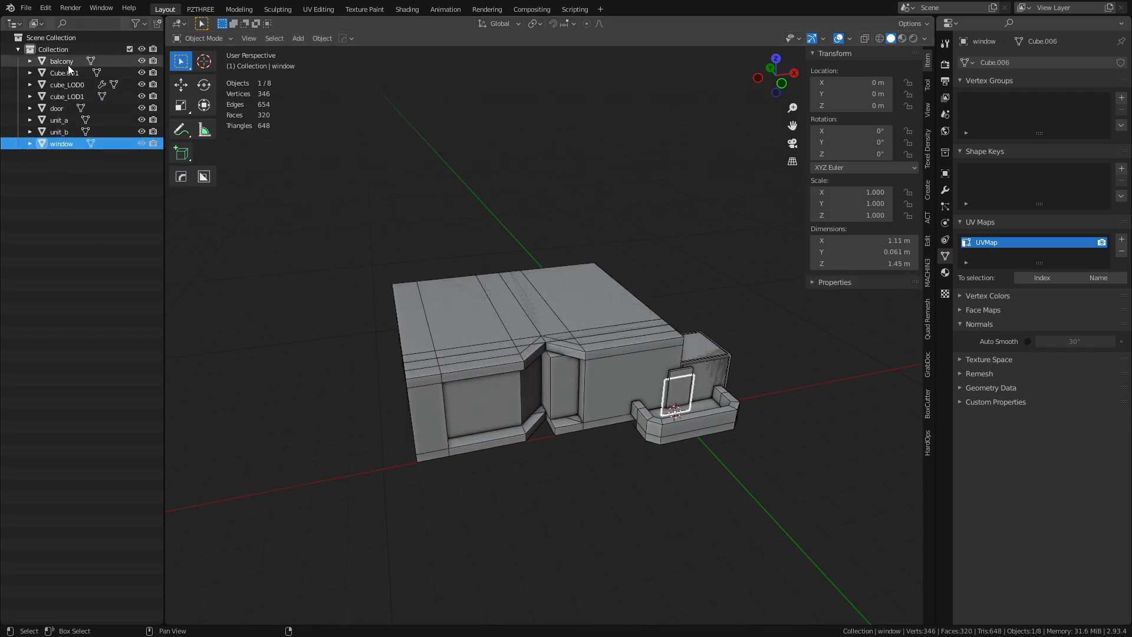
shift+click(67, 109)
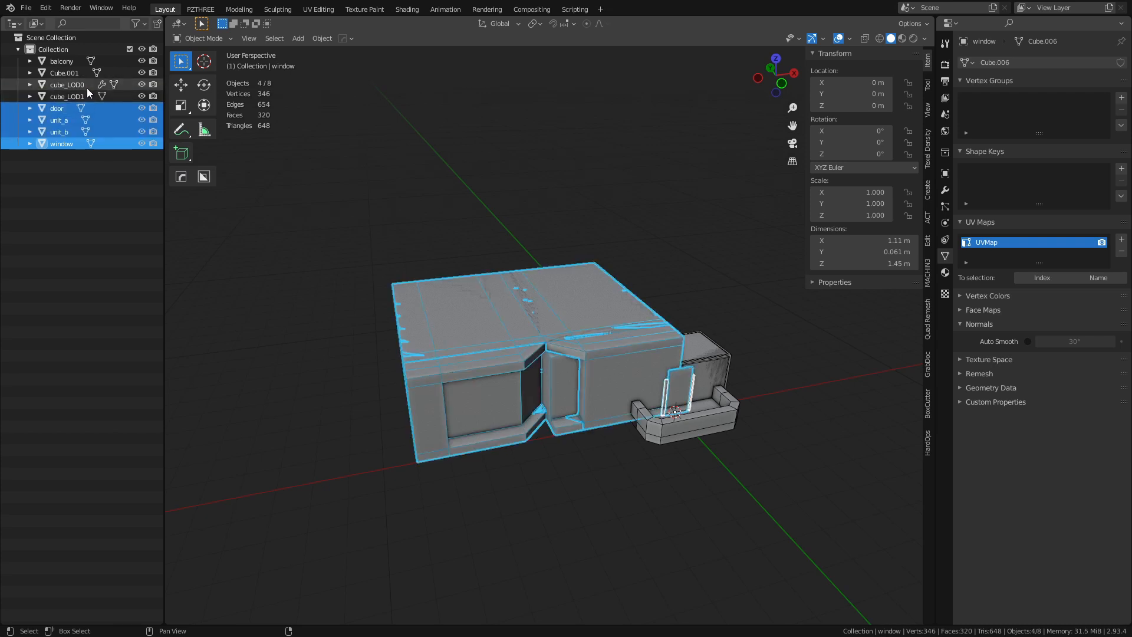
ctrl+click(69, 62)
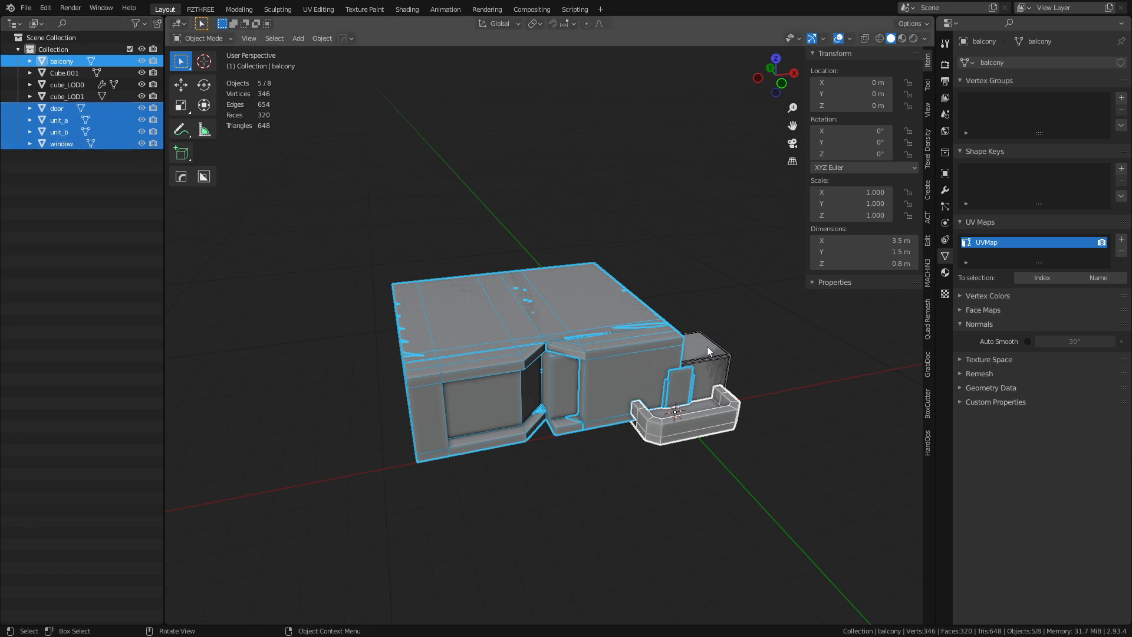
key(ctrl+Tab)
click(702, 376)
key(u)
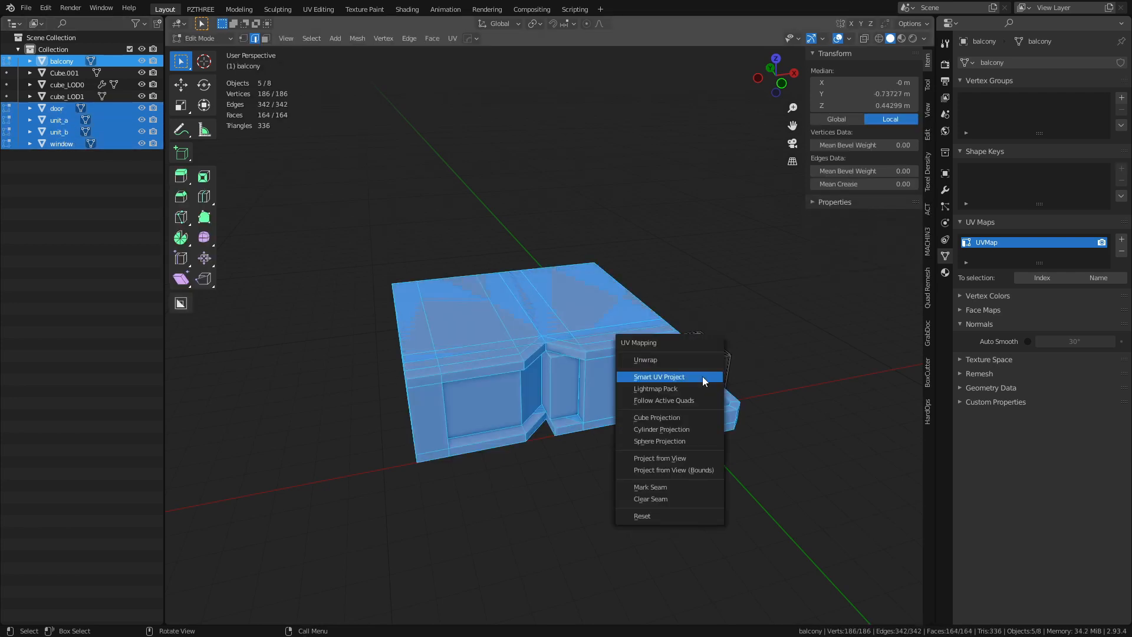
click(696, 379)
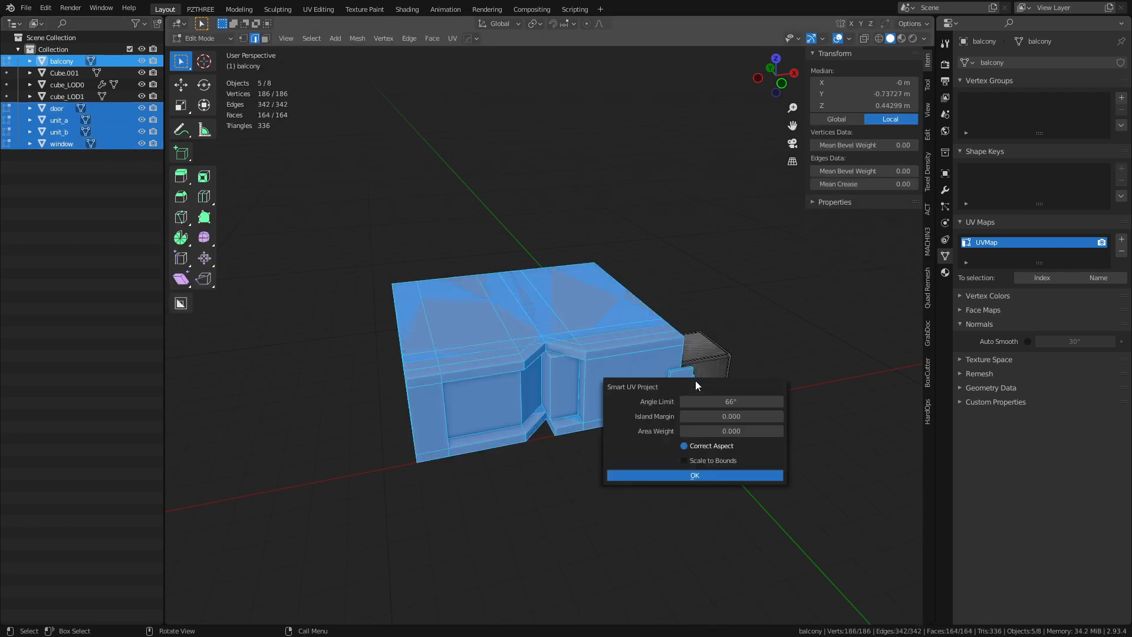
click(676, 477)
key(Tab)
click(510, 422)
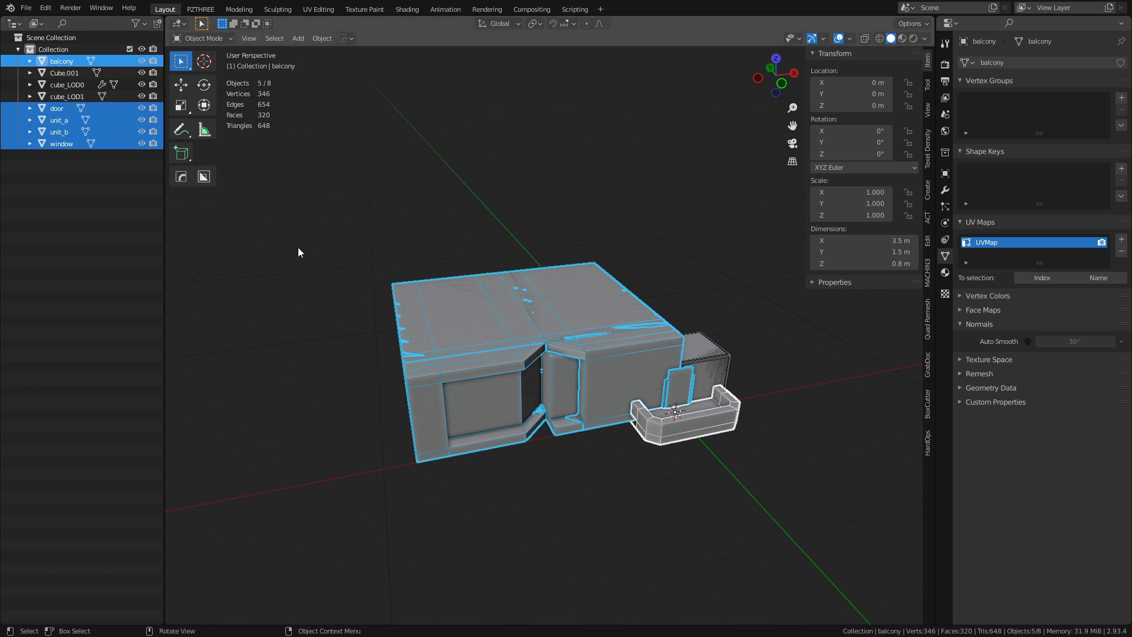
Step: Export the window object as a Unity FBX, overwriting window.fbx in the Static Mesh folder
click(73, 144)
key(q)
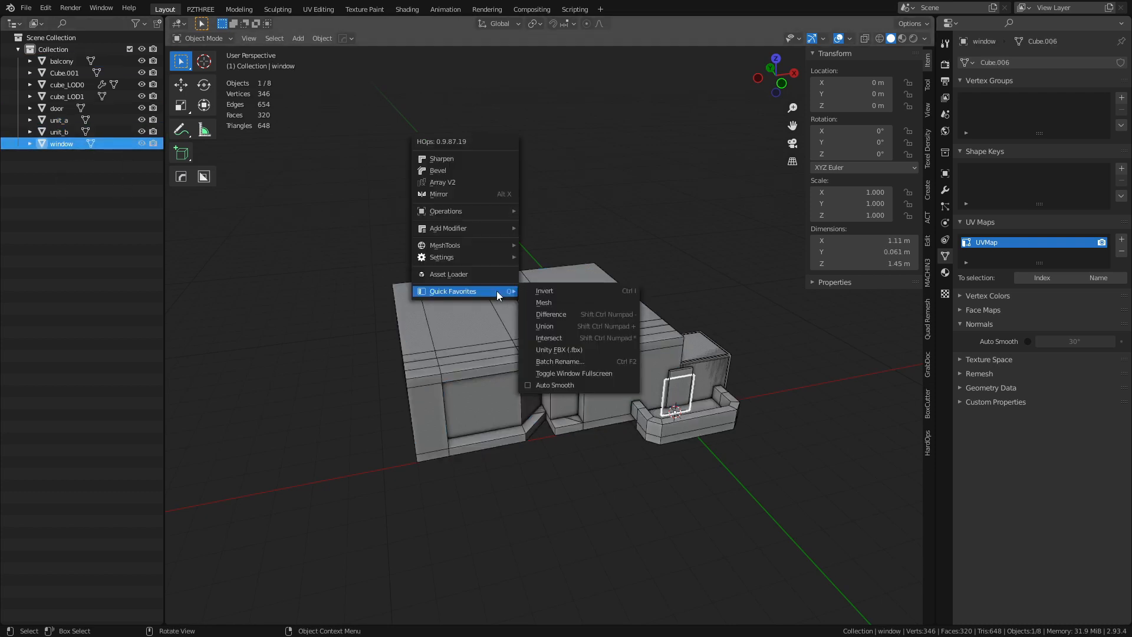
click(593, 348)
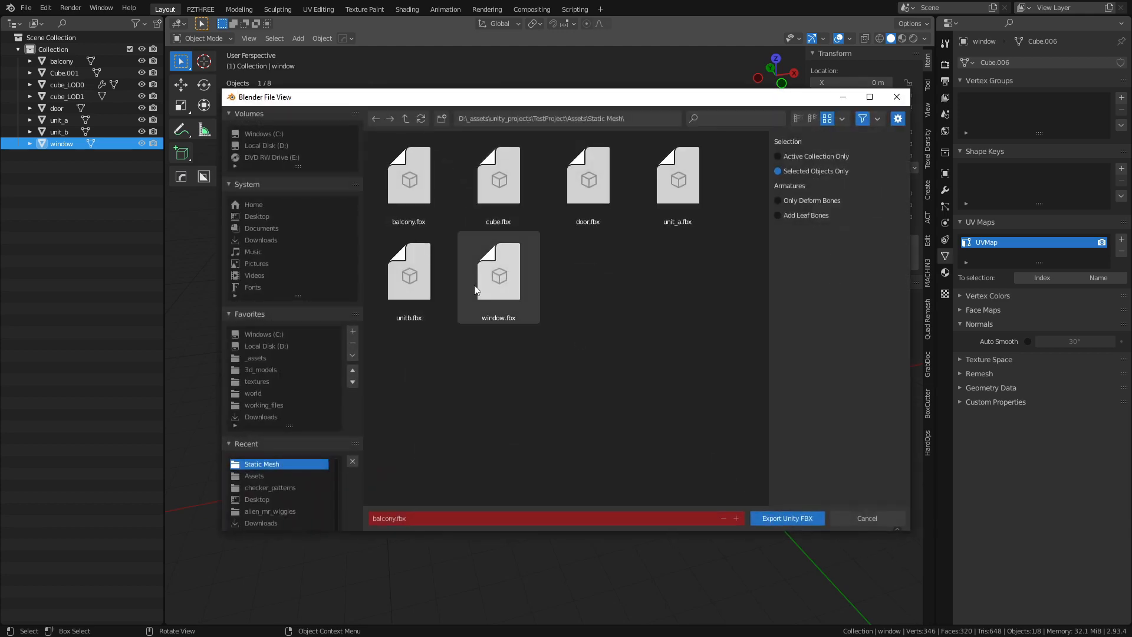
double_click(510, 285)
Step: Finish exporting the window over window.fbx, and export unit_b as a Unity FBX over unitb.fbx in the Static Mesh folder
click(501, 304)
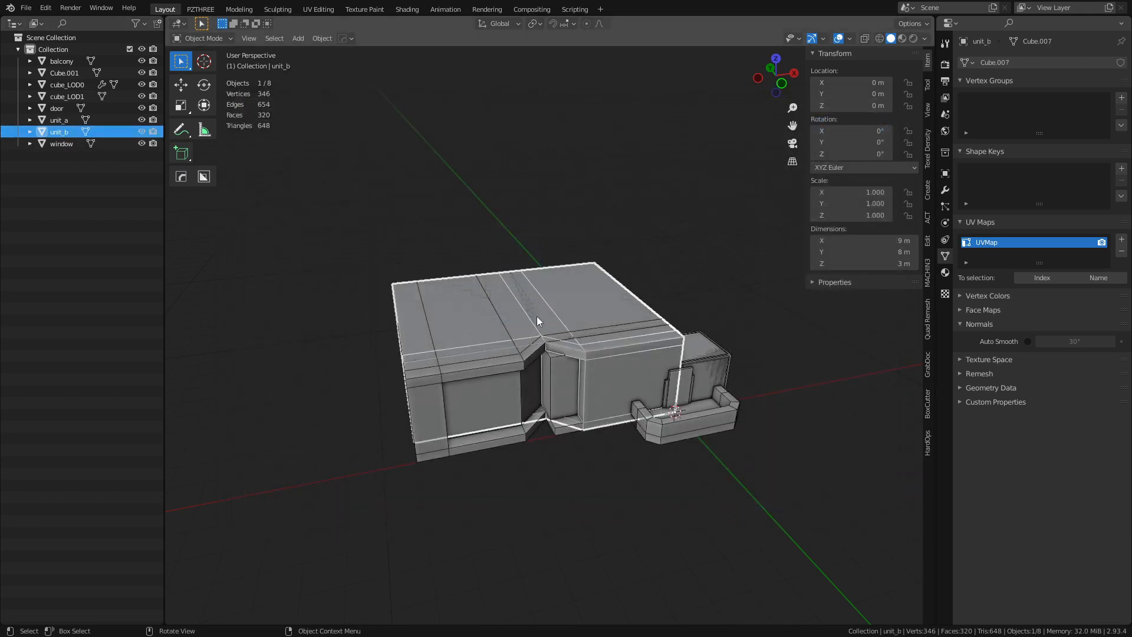
key(q)
click(626, 376)
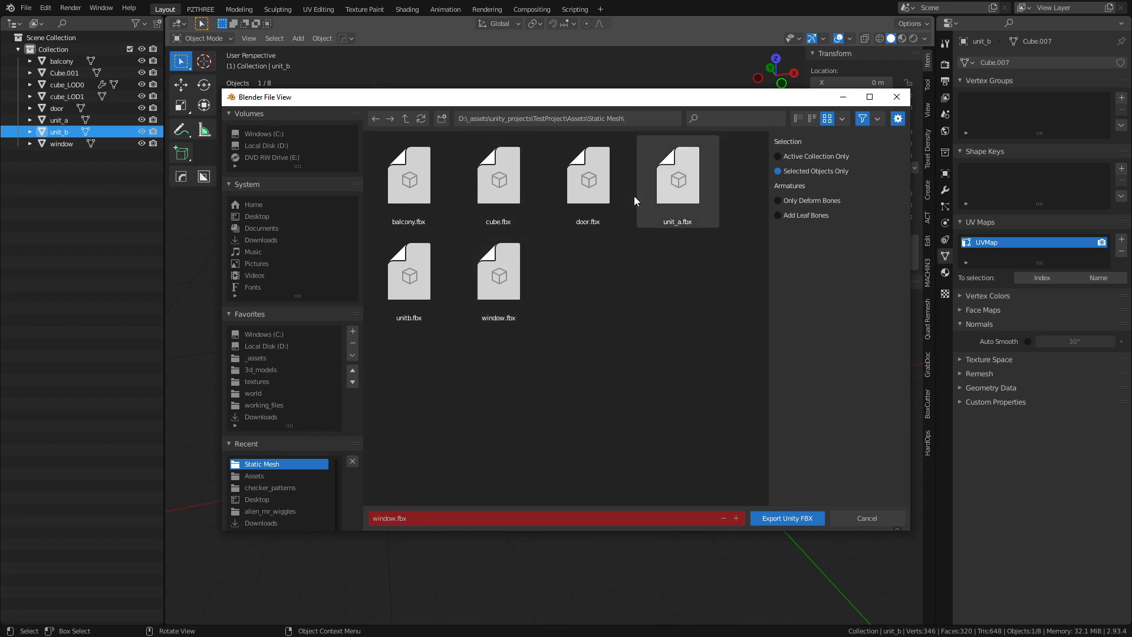
double_click(412, 298)
Step: Export unit_a as a Unity FBX, overwriting unit_a.fbx in the Static Mesh folder
click(76, 120)
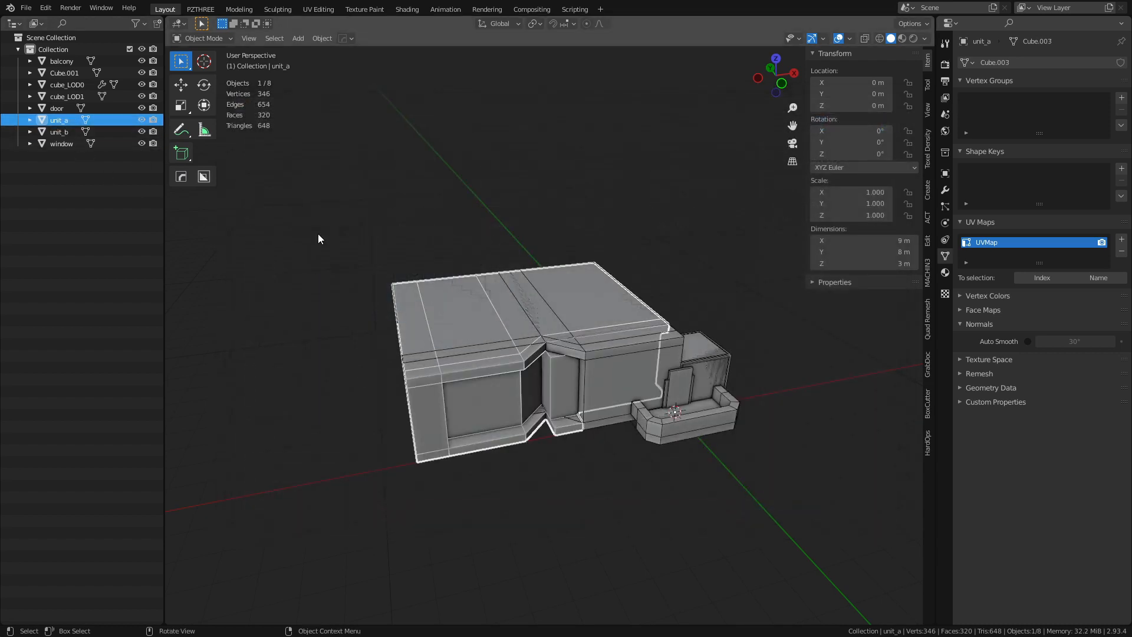
key(q)
mouse_move(590, 303)
click(672, 362)
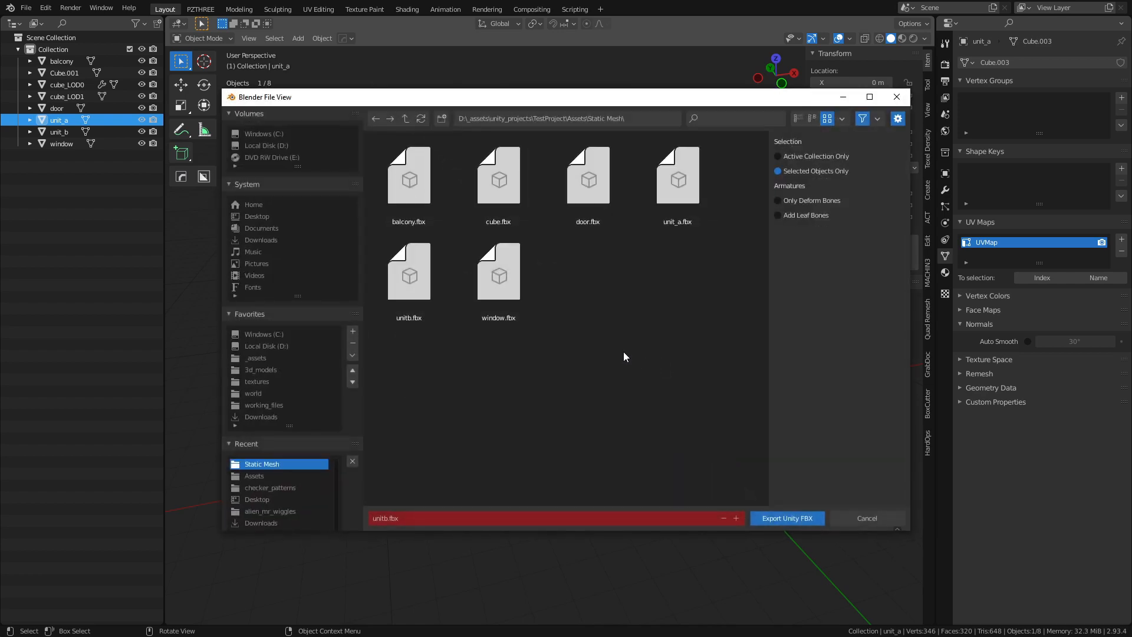
double_click(674, 201)
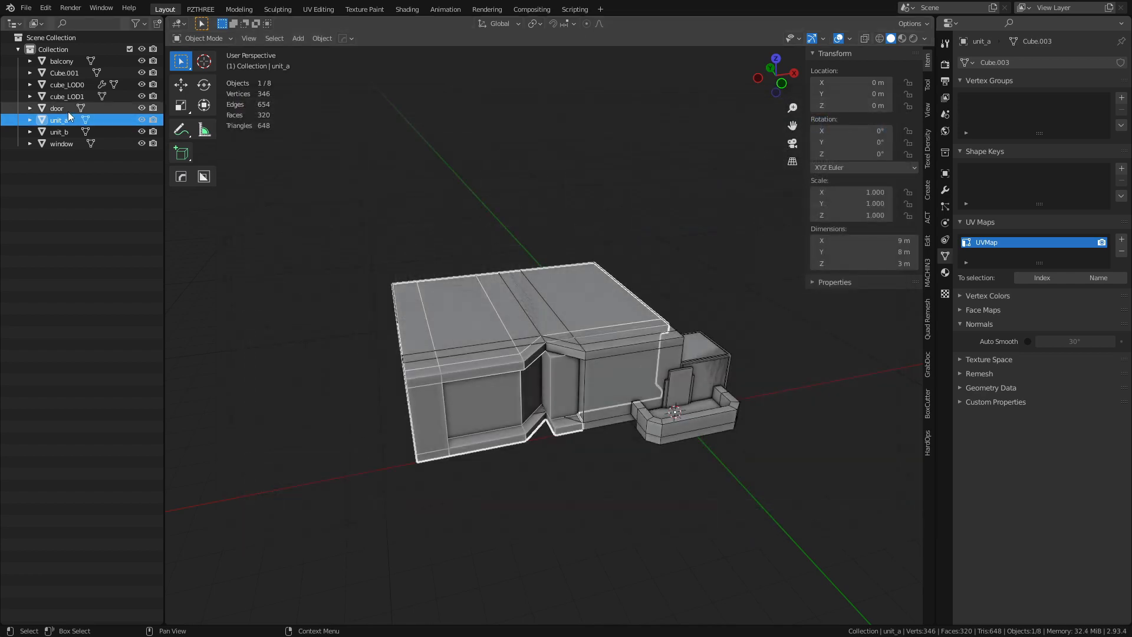
Step: Export the door object as a Unity FBX, overwriting door.fbx in the Static Mesh folder
click(59, 109)
key(q)
mouse_move(531, 370)
click(632, 394)
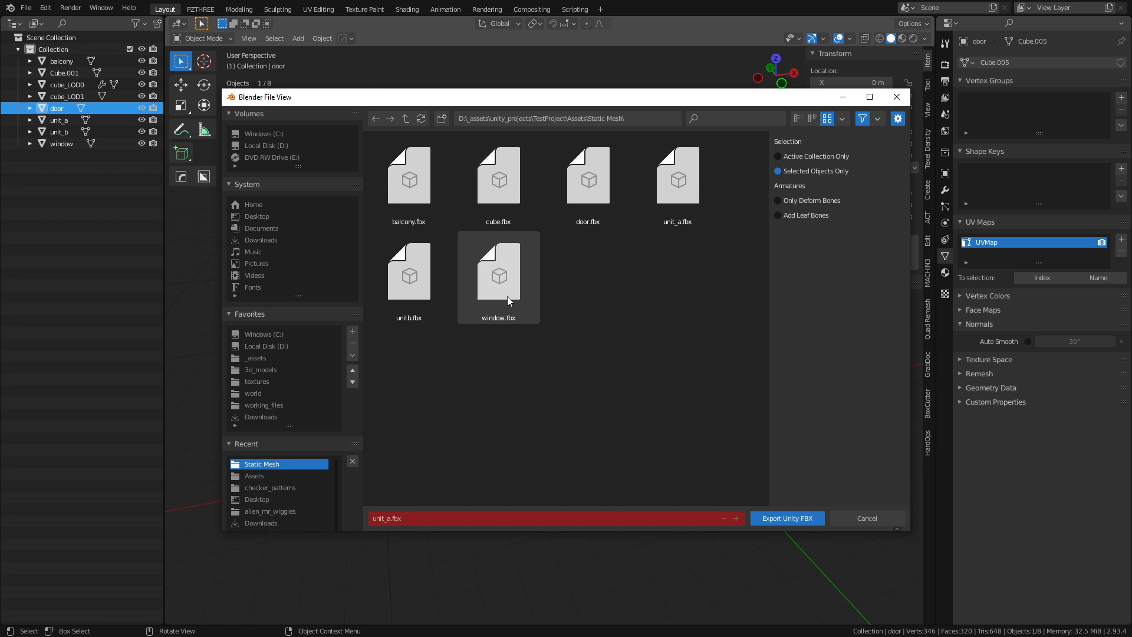
double_click(592, 195)
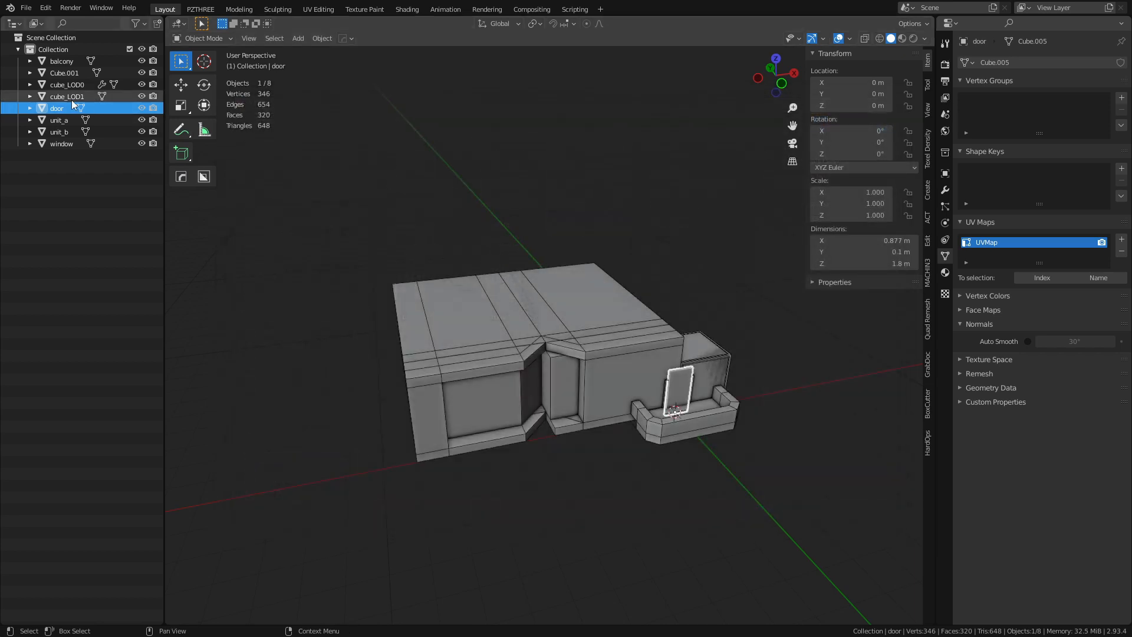
click(605, 531)
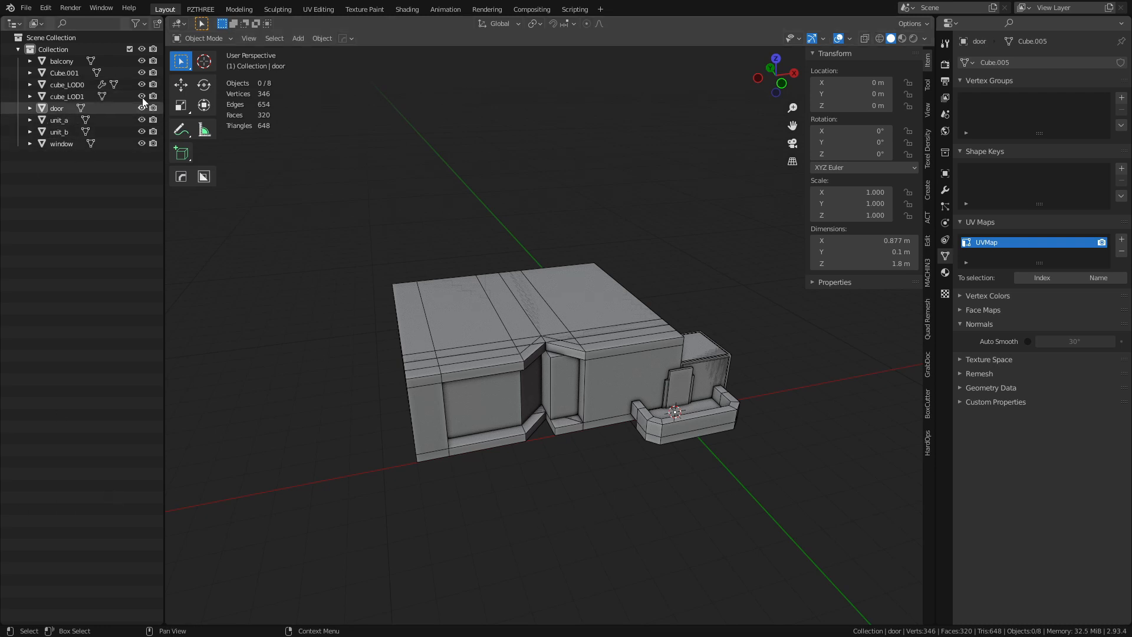
key(q)
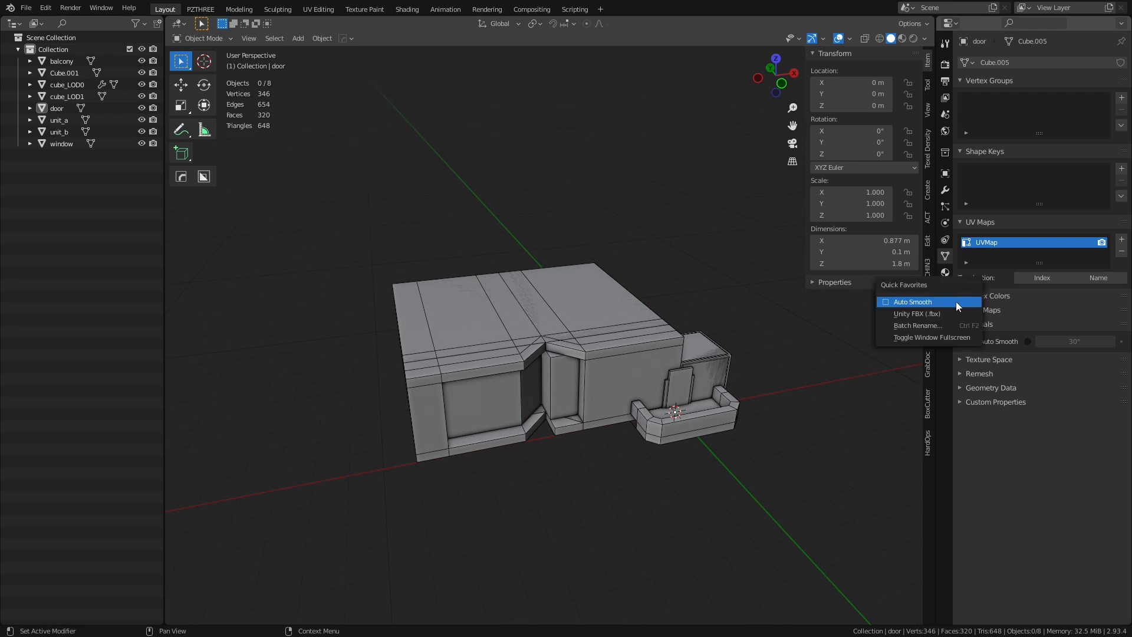
click(945, 313)
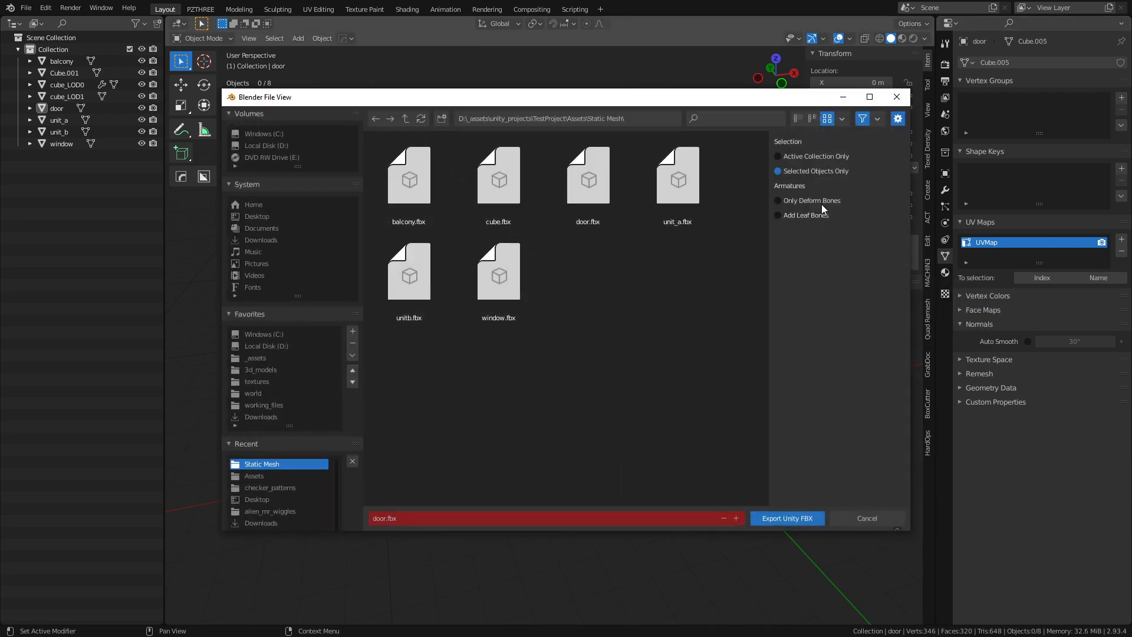
click(897, 518)
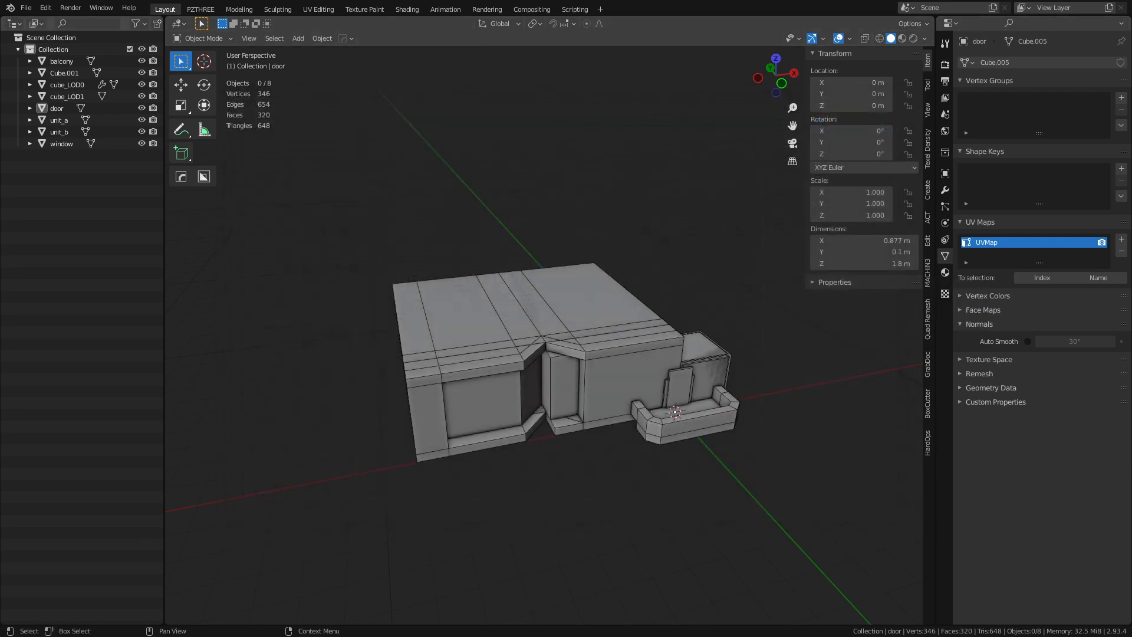
Step: Switch to Unity and examine the checker texture on the re-imported building pieces up close
key(alt+Tab)
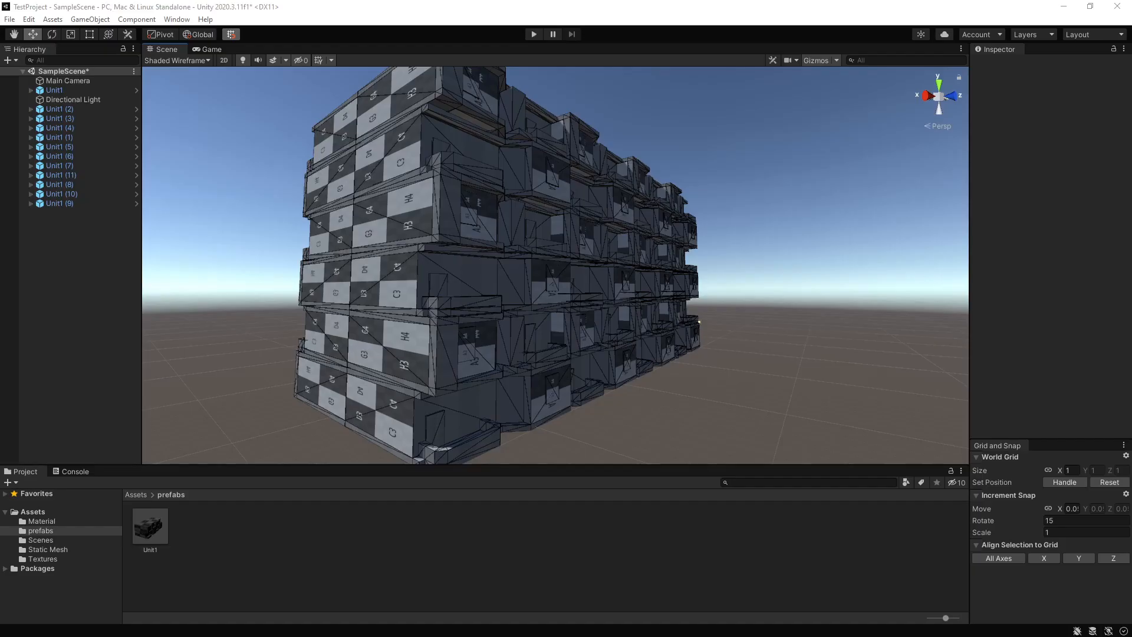
right_drag(779, 348, 537, 394)
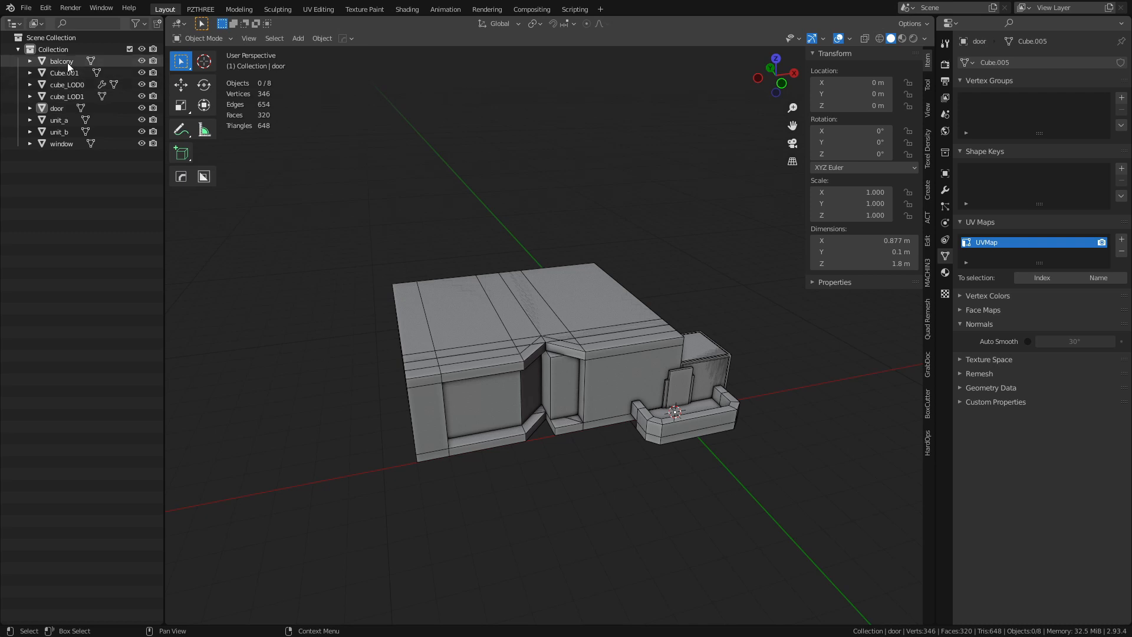
Step: In Blender, unwrap the balcony mesh with Smart UV Project at a 66° angle limit and return to Object Mode
click(69, 66)
key(ctrl+Tab)
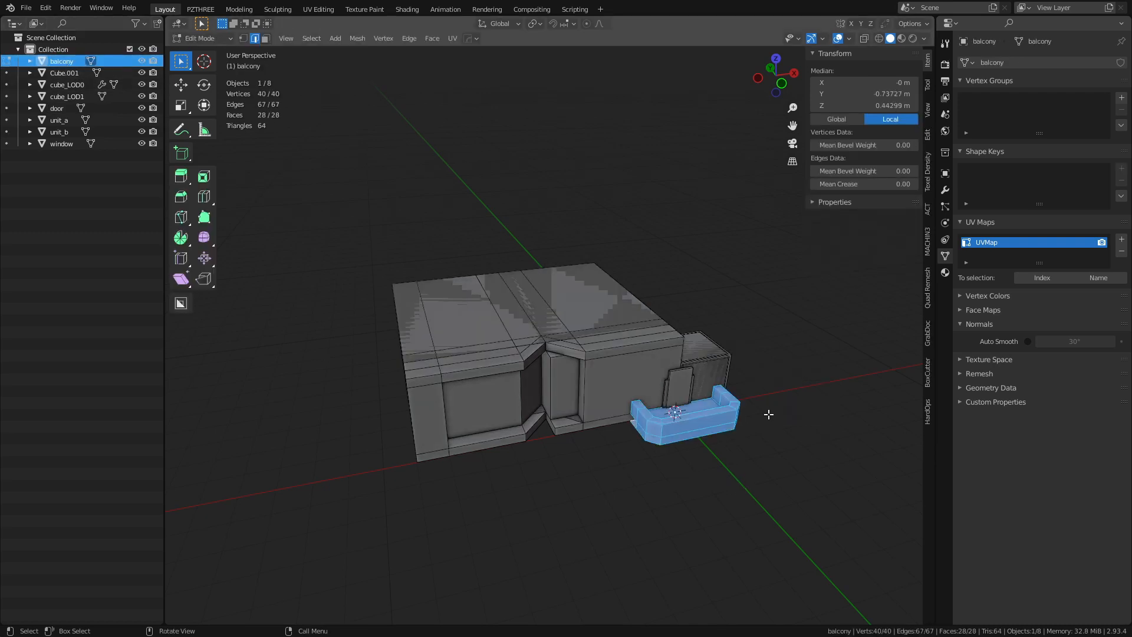
key(u)
click(769, 414)
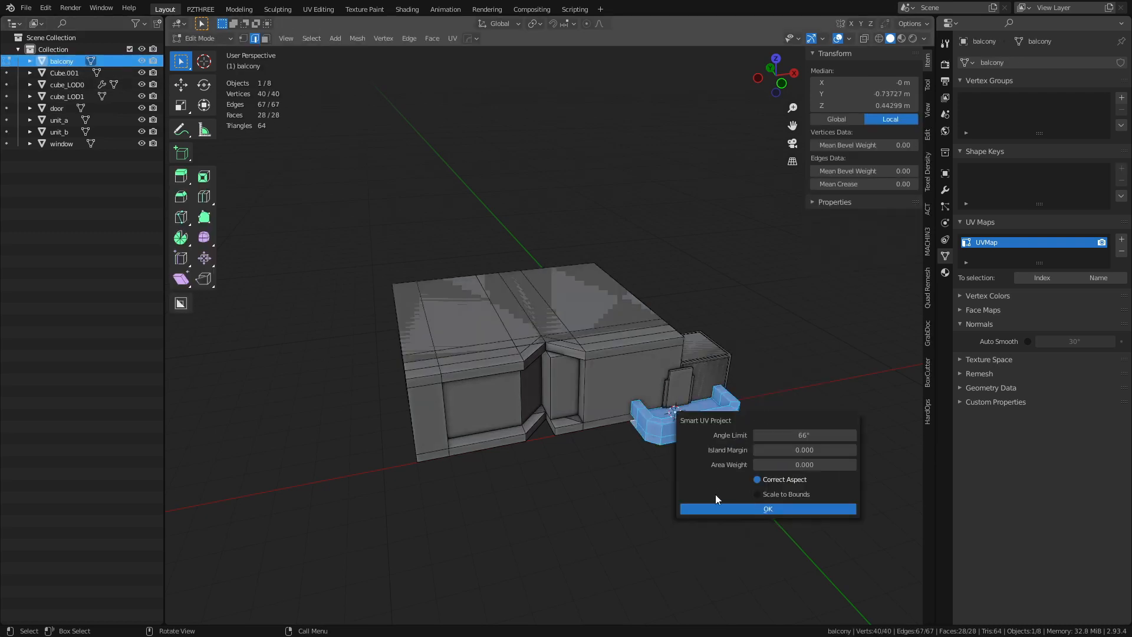
click(719, 505)
key(ctrl+Tab)
Step: Export the balcony object as a Unity FBX, overwriting balcony.fbx in the Static Mesh folder
click(674, 473)
key(q)
mouse_move(675, 473)
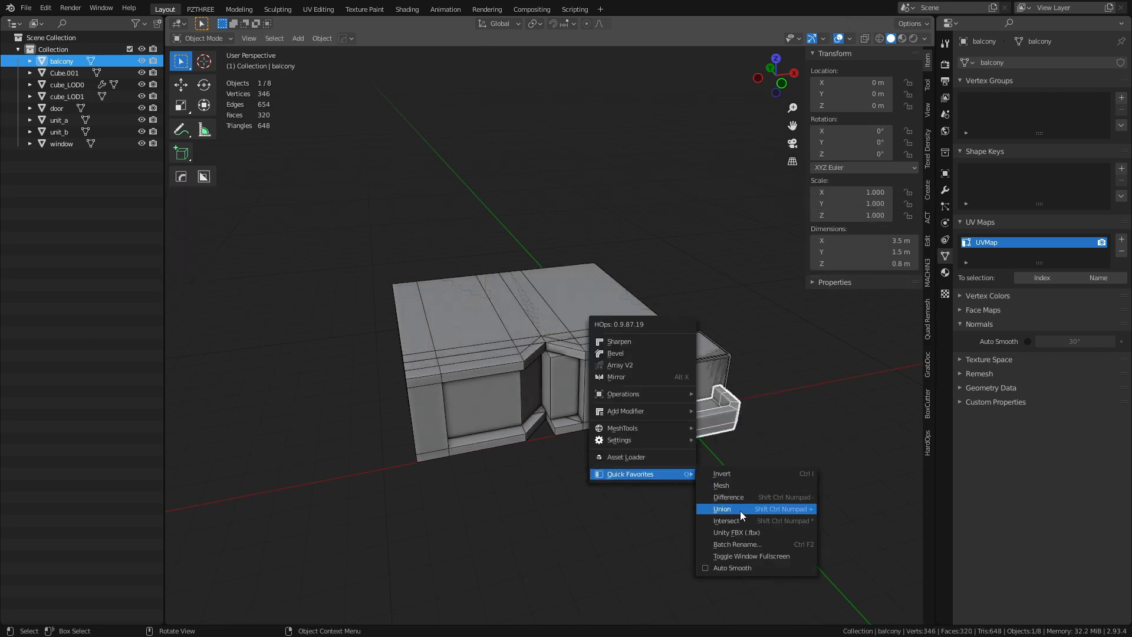
click(751, 533)
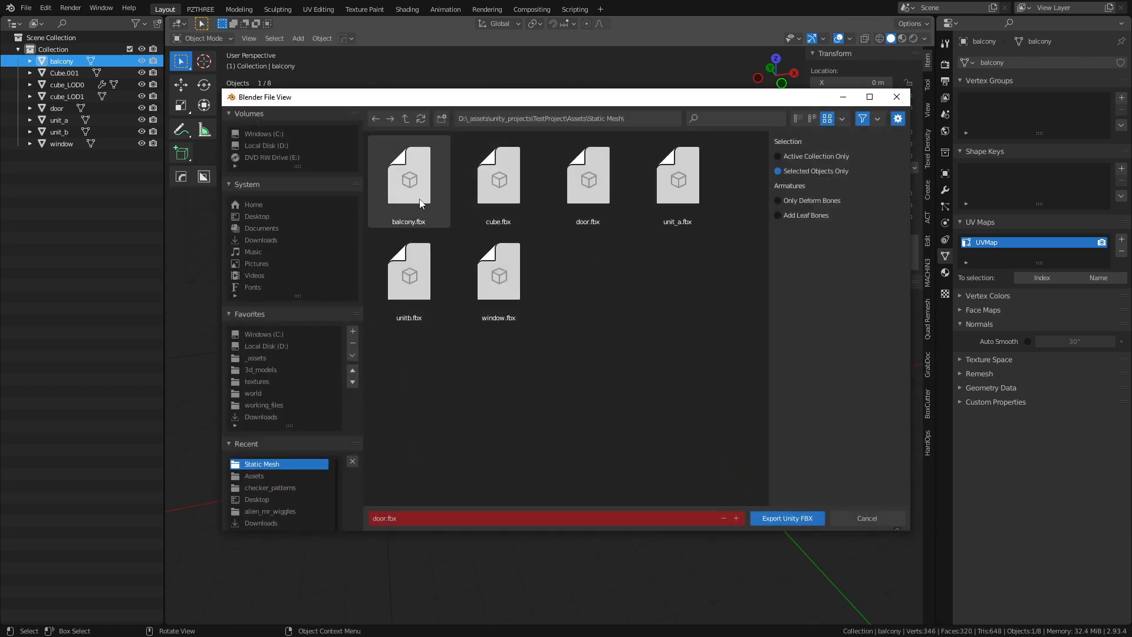
double_click(412, 200)
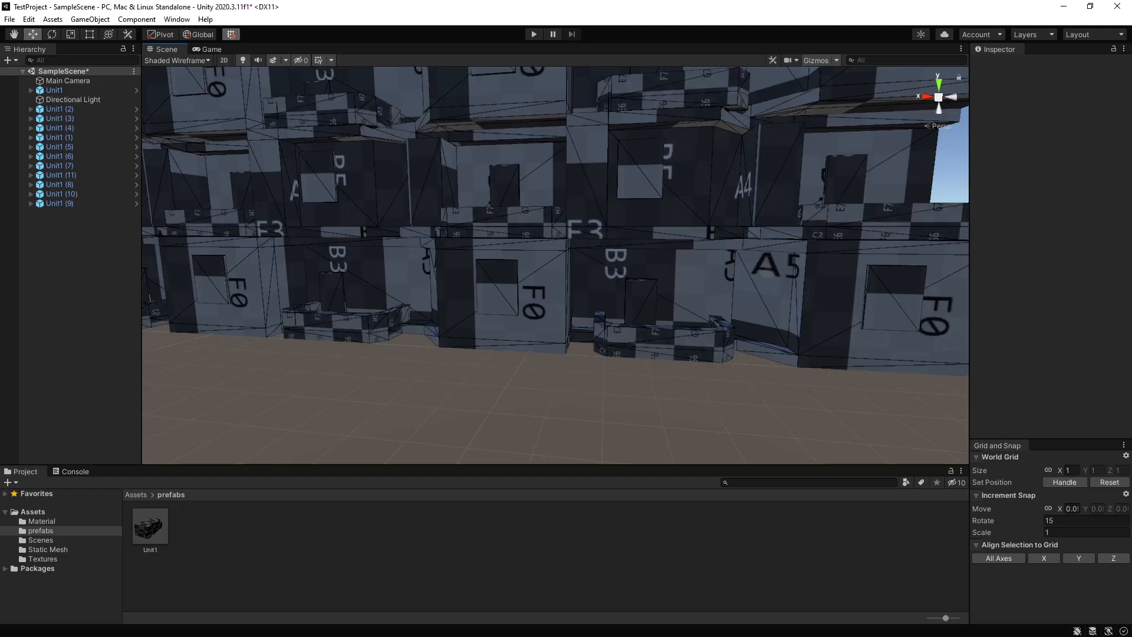
Step: Back in Unity, examine the checker texture on the balconies and across the whole apartment block facade
right_drag(652, 402, 594, 239)
key(w)
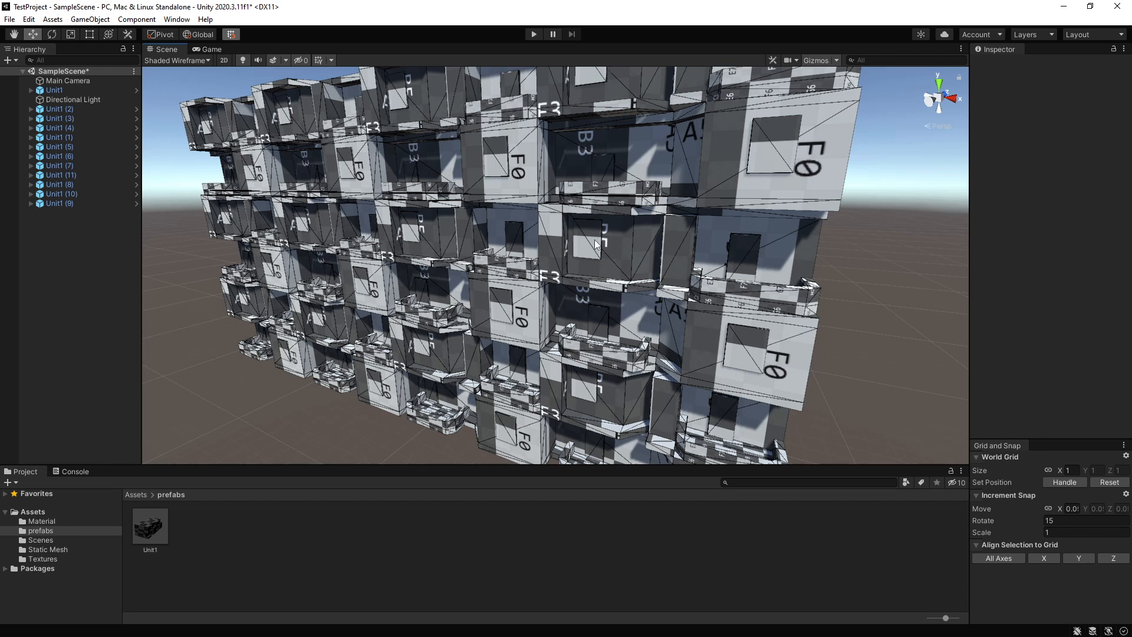
right_drag(661, 290, 522, 298)
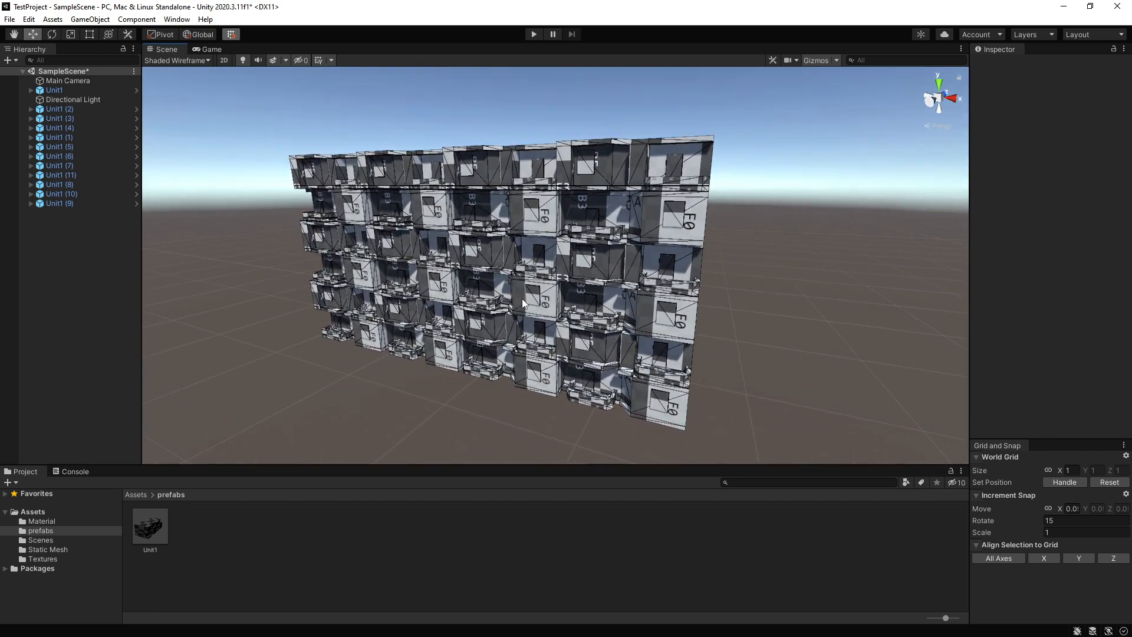
click(523, 299)
click(356, 398)
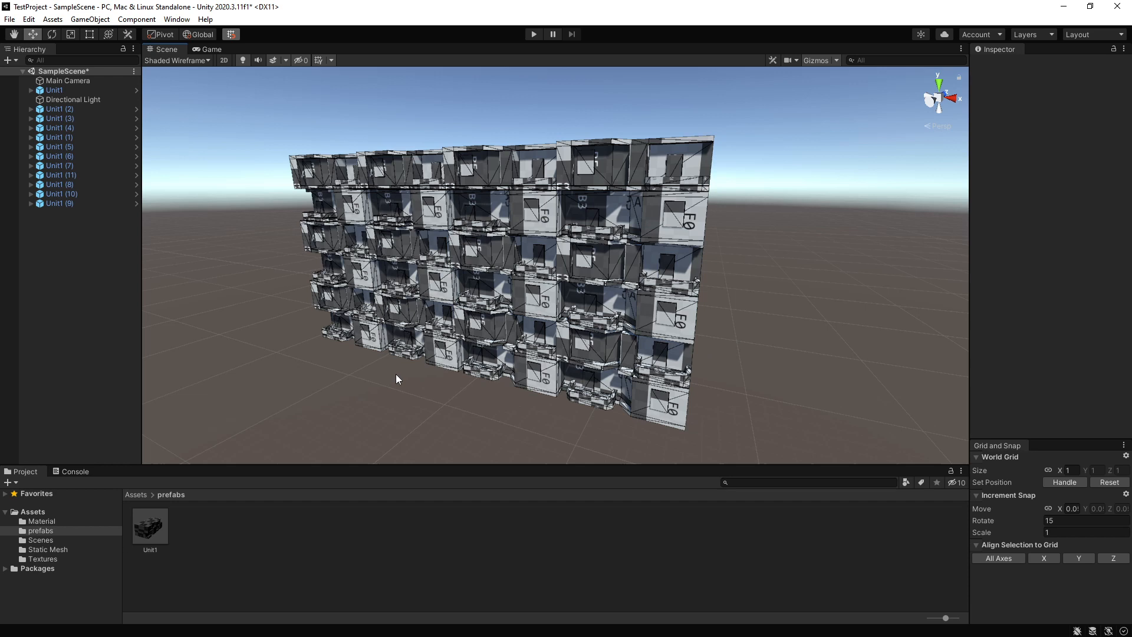